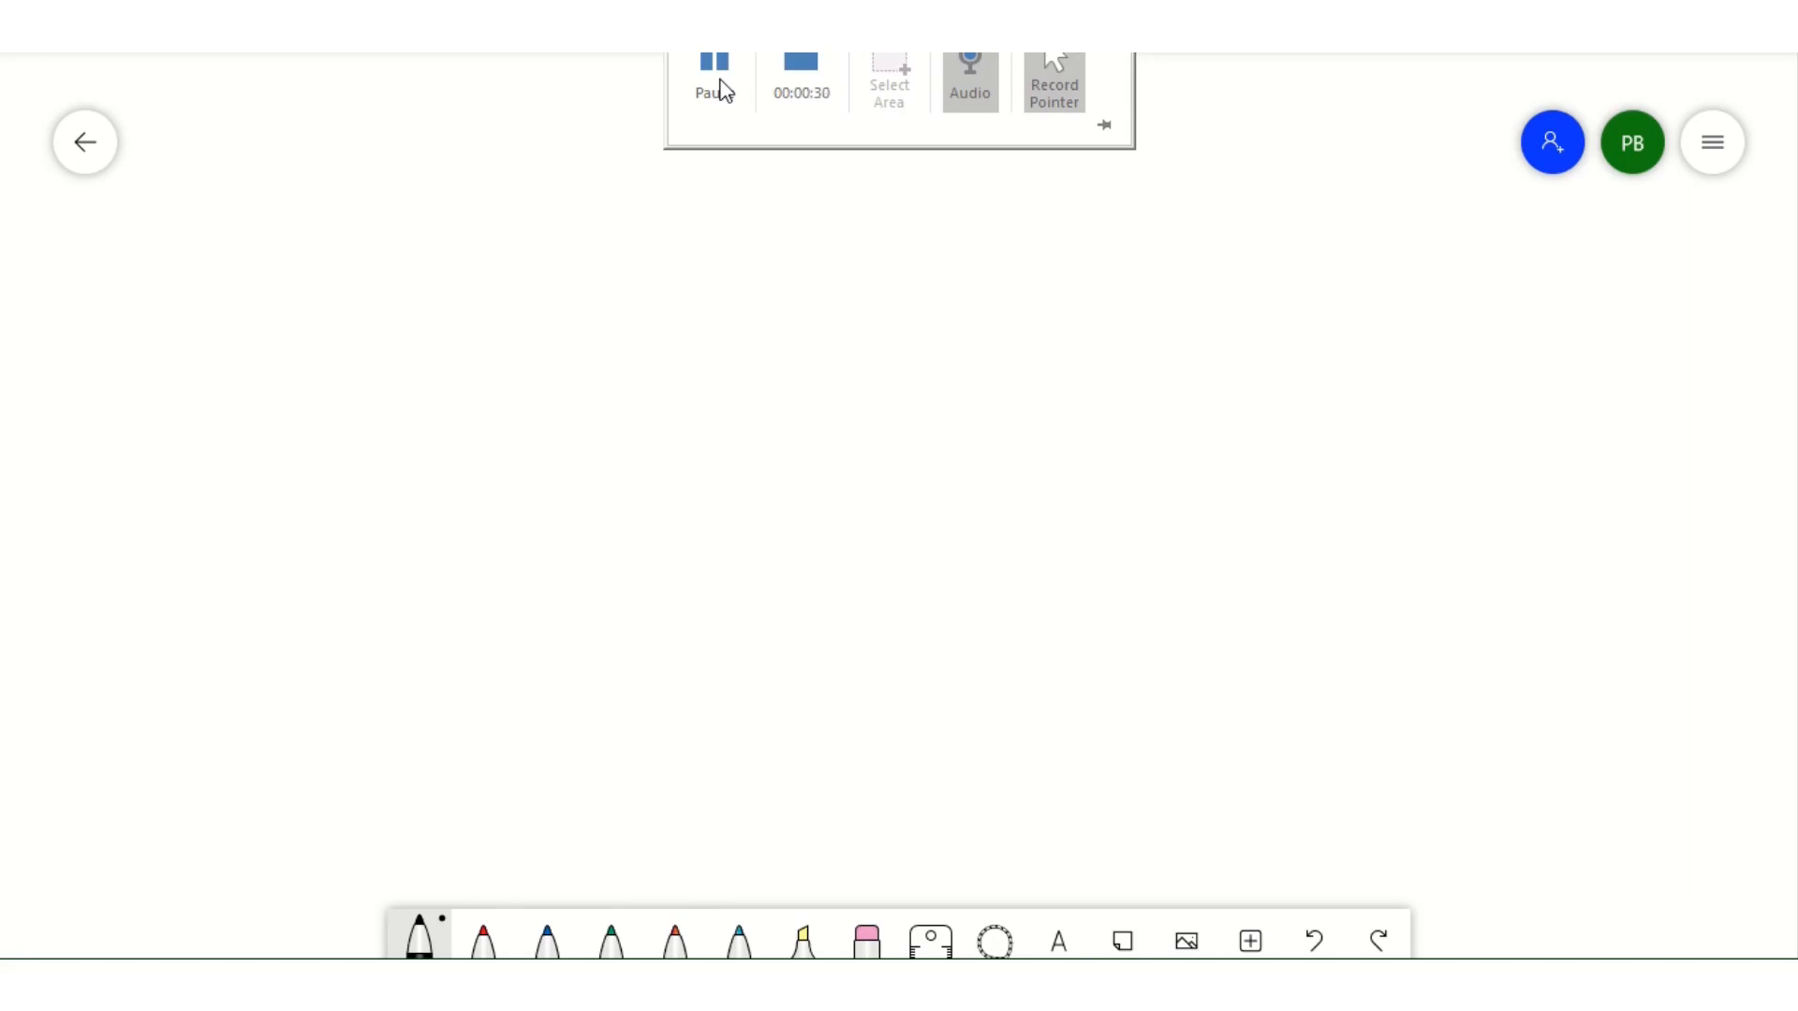
# - Draw a pair of axes labelled pH vertically and Vb horizontally, with "Va, Ca, Cb" written above them
pyautogui.moveTo(252, 261)
pyautogui.mouseDown()
pyautogui.moveTo(276, 254)
pyautogui.moveTo(274, 550)
pyautogui.moveTo(591, 563)
pyautogui.moveTo(575, 571)
pyautogui.mouseUp()
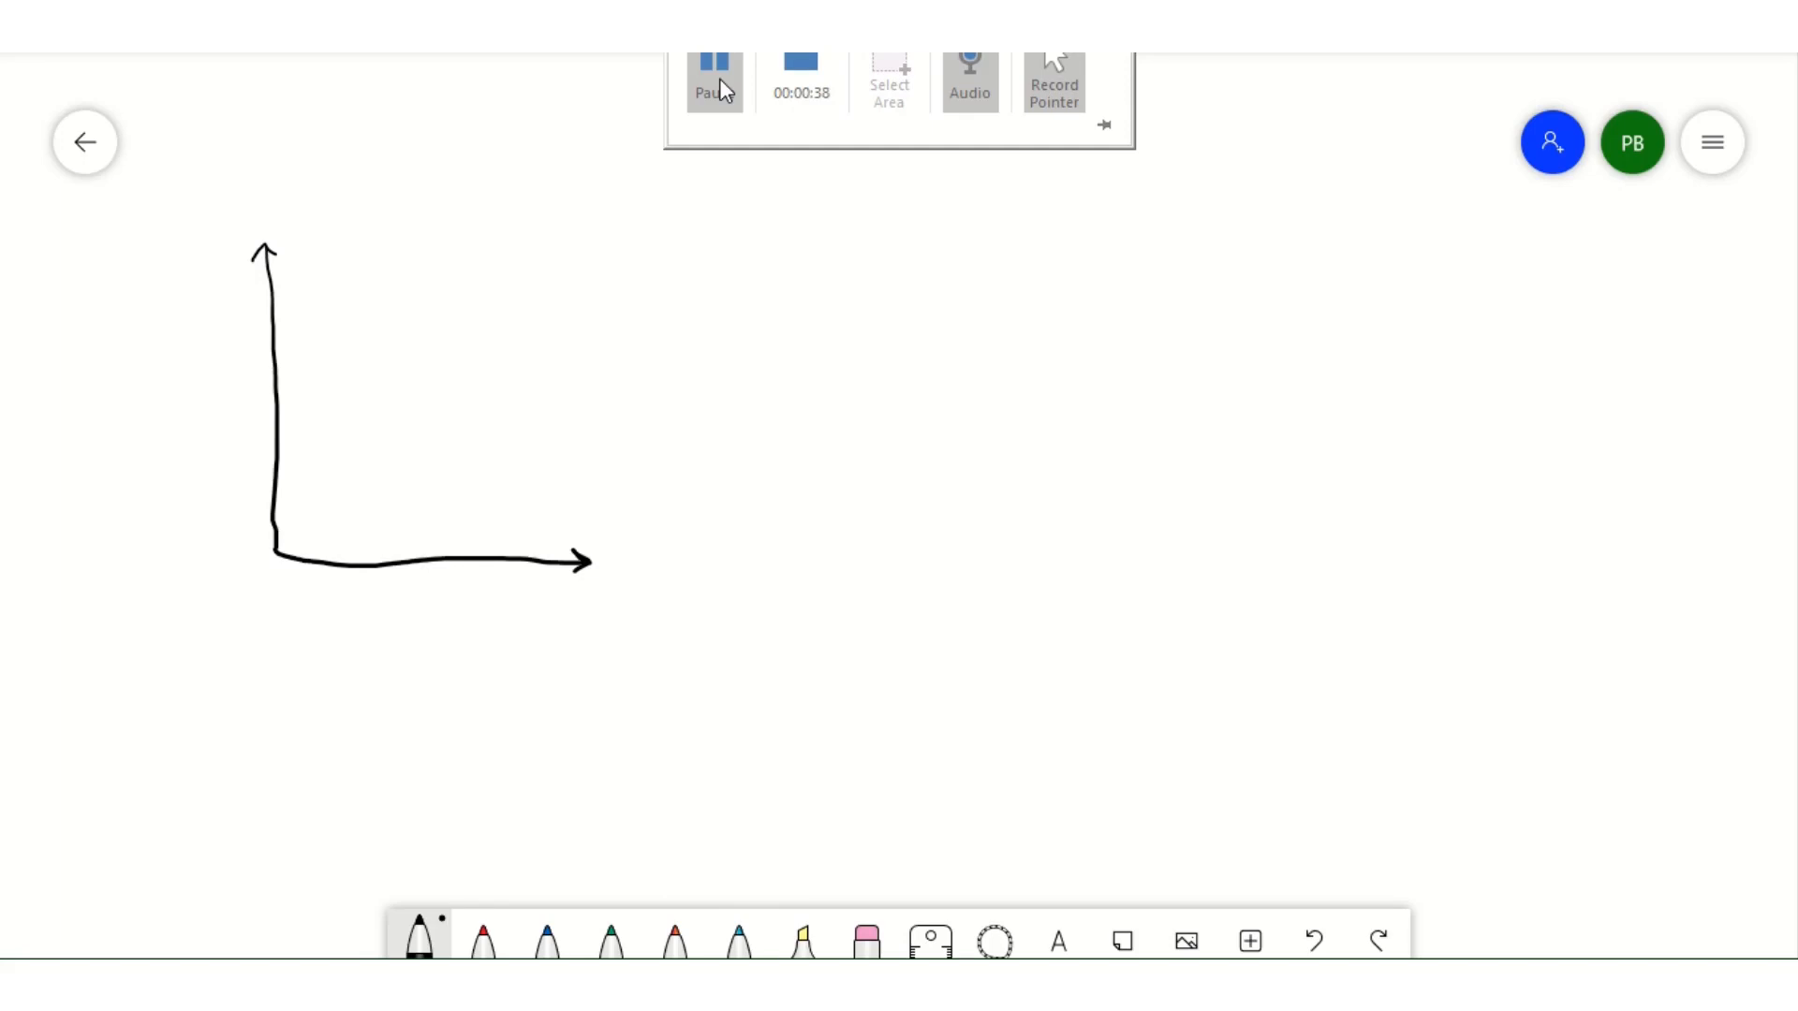
pyautogui.moveTo(344, 164)
pyautogui.mouseDown()
pyautogui.moveTo(368, 157)
pyautogui.moveTo(389, 208)
pyautogui.moveTo(483, 201)
pyautogui.mouseUp()
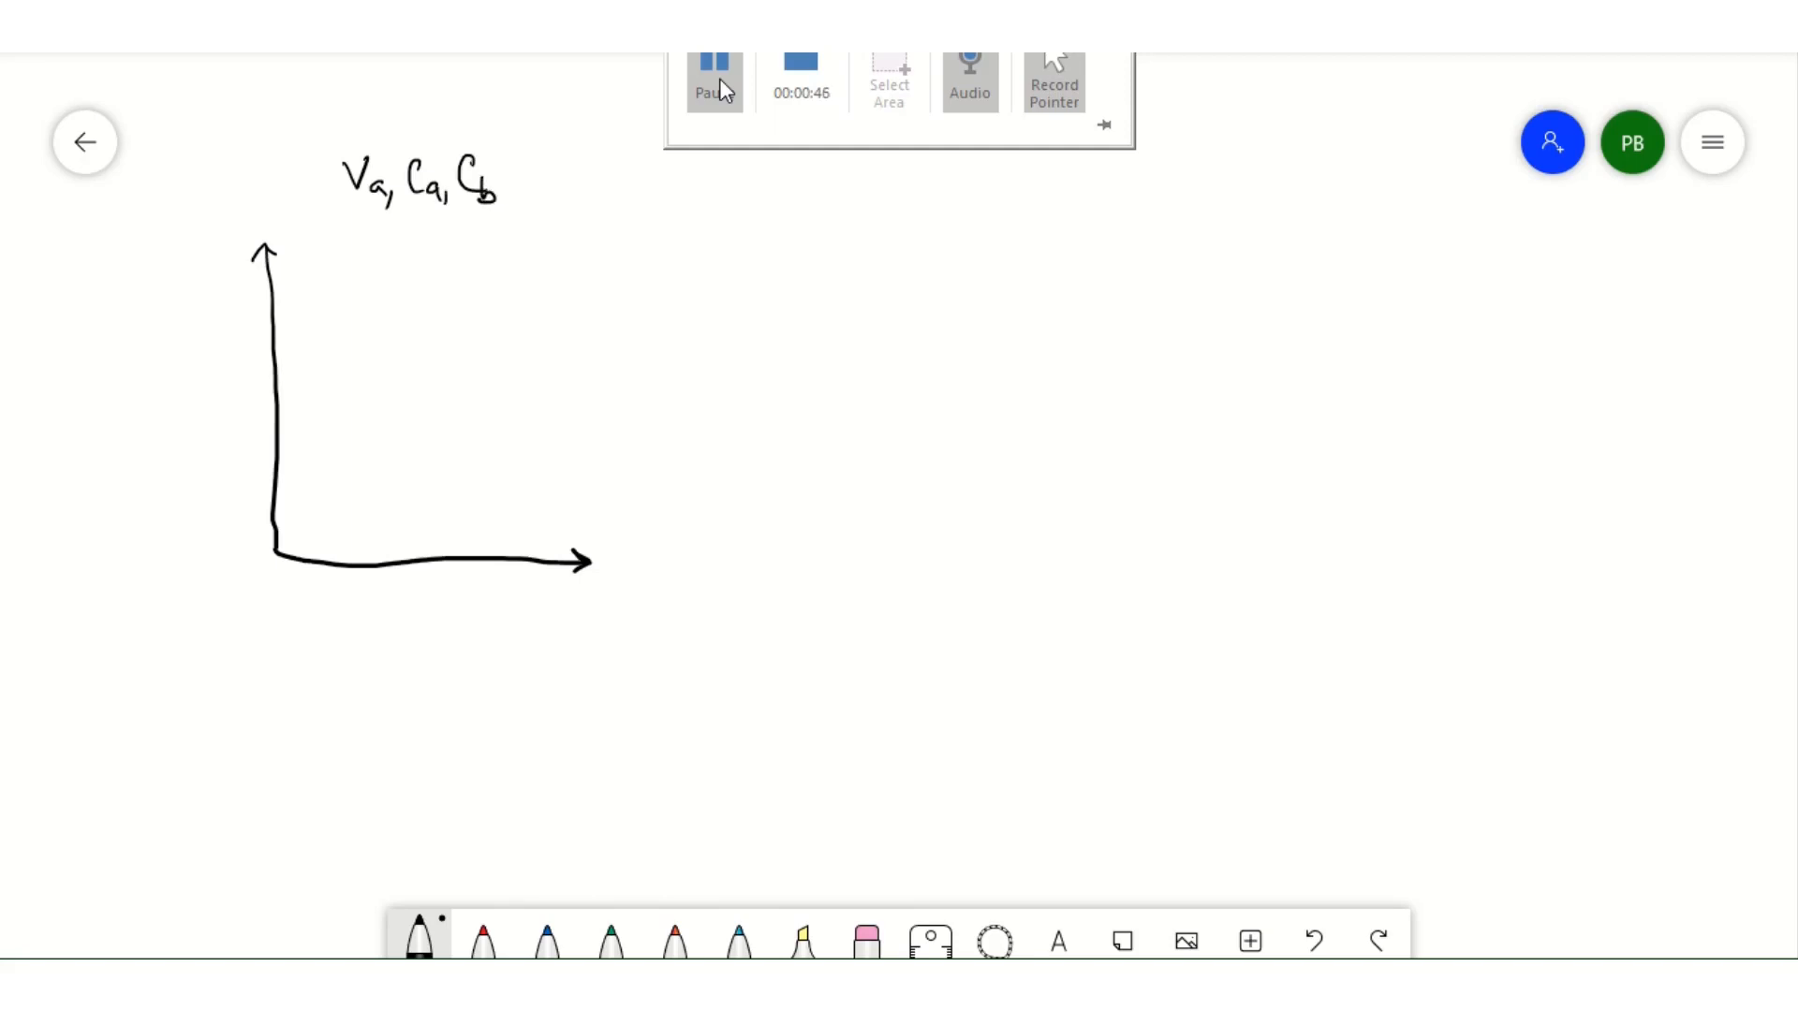
pyautogui.moveTo(384, 599)
pyautogui.mouseDown()
pyautogui.moveTo(404, 597)
pyautogui.moveTo(411, 633)
pyautogui.mouseUp()
pyautogui.moveTo(171, 404)
pyautogui.mouseDown()
pyautogui.moveTo(174, 431)
pyautogui.moveTo(183, 399)
pyautogui.moveTo(201, 412)
pyautogui.mouseUp()
pyautogui.moveTo(196, 397)
pyautogui.mouseDown()
pyautogui.moveTo(221, 390)
pyautogui.moveTo(222, 411)
pyautogui.mouseUp()
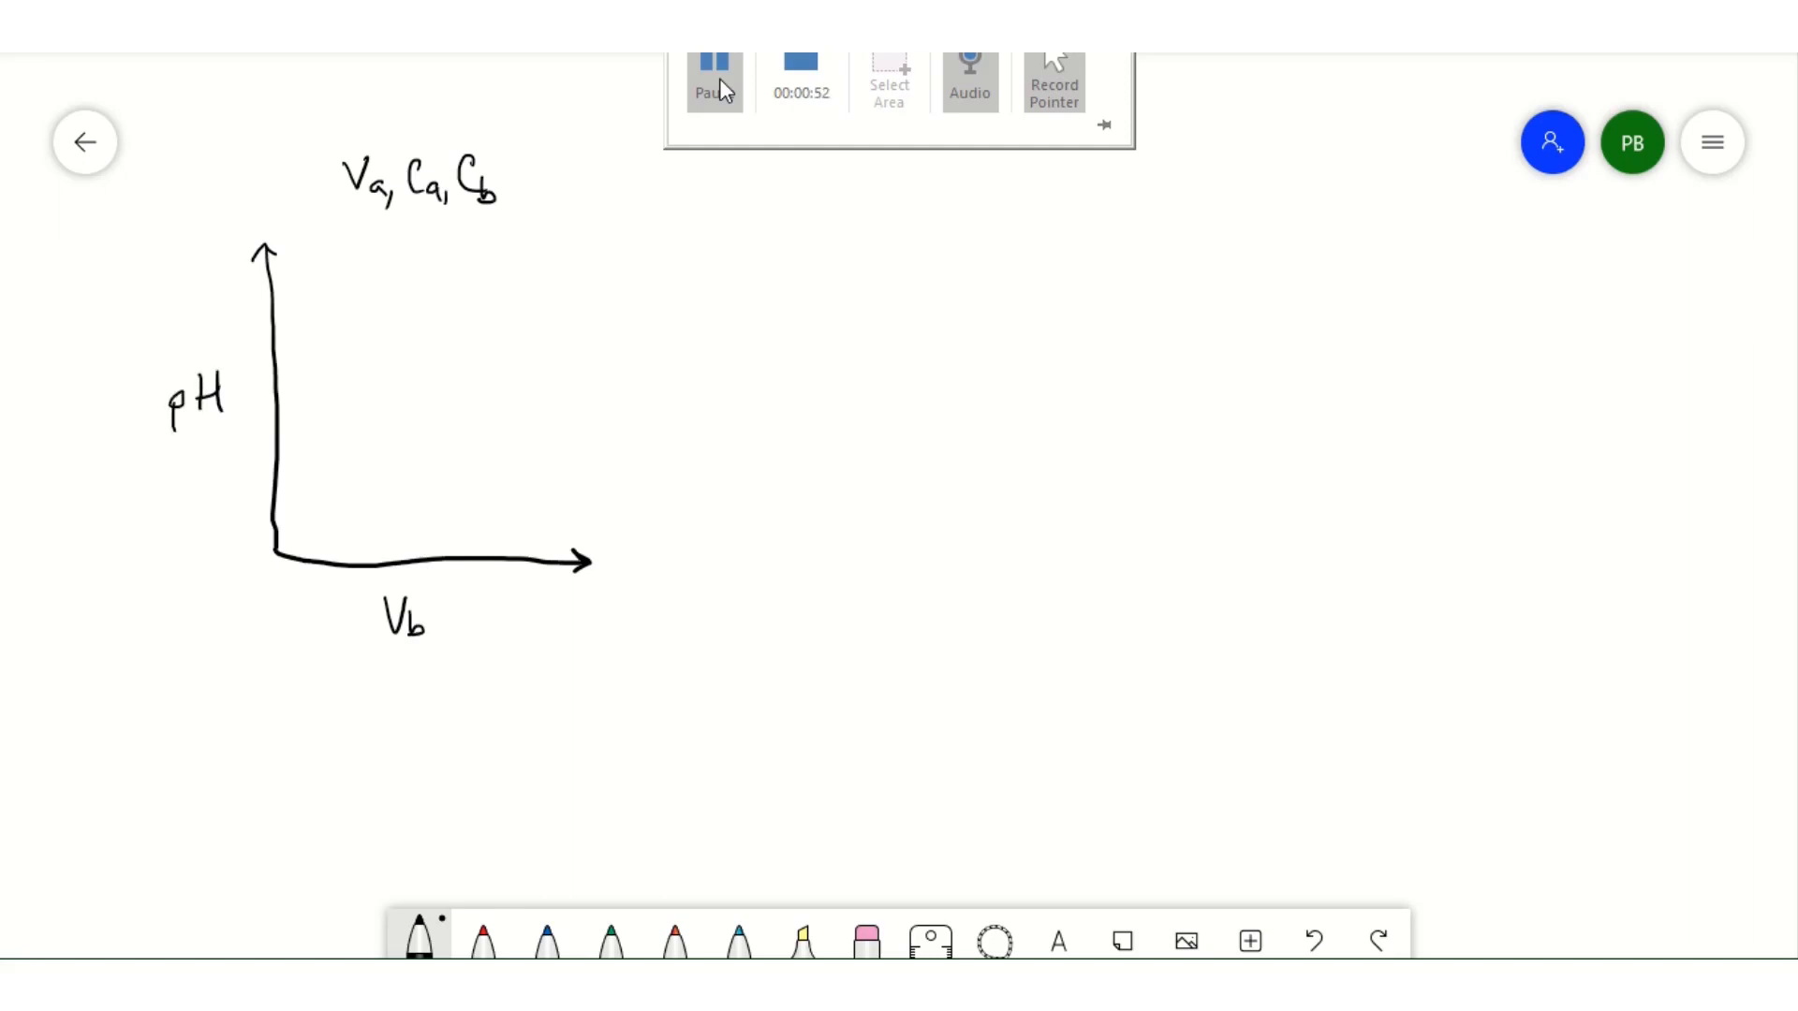
# - Write "given Vb → calc pH" beneath the graph
pyautogui.moveTo(230, 710); pyautogui.dragTo(212, 755)
pyautogui.moveTo(239, 717)
pyautogui.mouseDown()
pyautogui.moveTo(245, 731)
pyautogui.moveTo(294, 714)
pyautogui.mouseUp()
pyautogui.moveTo(298, 709); pyautogui.dragTo(319, 728)
pyautogui.moveTo(333, 693)
pyautogui.mouseDown()
pyautogui.moveTo(361, 691)
pyautogui.moveTo(370, 738)
pyautogui.moveTo(516, 729)
pyautogui.mouseUp()
pyautogui.moveTo(521, 697)
pyautogui.mouseDown()
pyautogui.moveTo(521, 727)
pyautogui.moveTo(548, 727)
pyautogui.mouseUp()
pyautogui.moveTo(593, 713)
pyautogui.mouseDown()
pyautogui.moveTo(598, 747)
pyautogui.moveTo(596, 719)
pyautogui.mouseUp()
pyautogui.moveTo(618, 695); pyautogui.dragTo(620, 725)
pyautogui.moveTo(650, 692); pyautogui.dragTo(650, 722)
pyautogui.moveTo(621, 710); pyautogui.dragTo(650, 708)
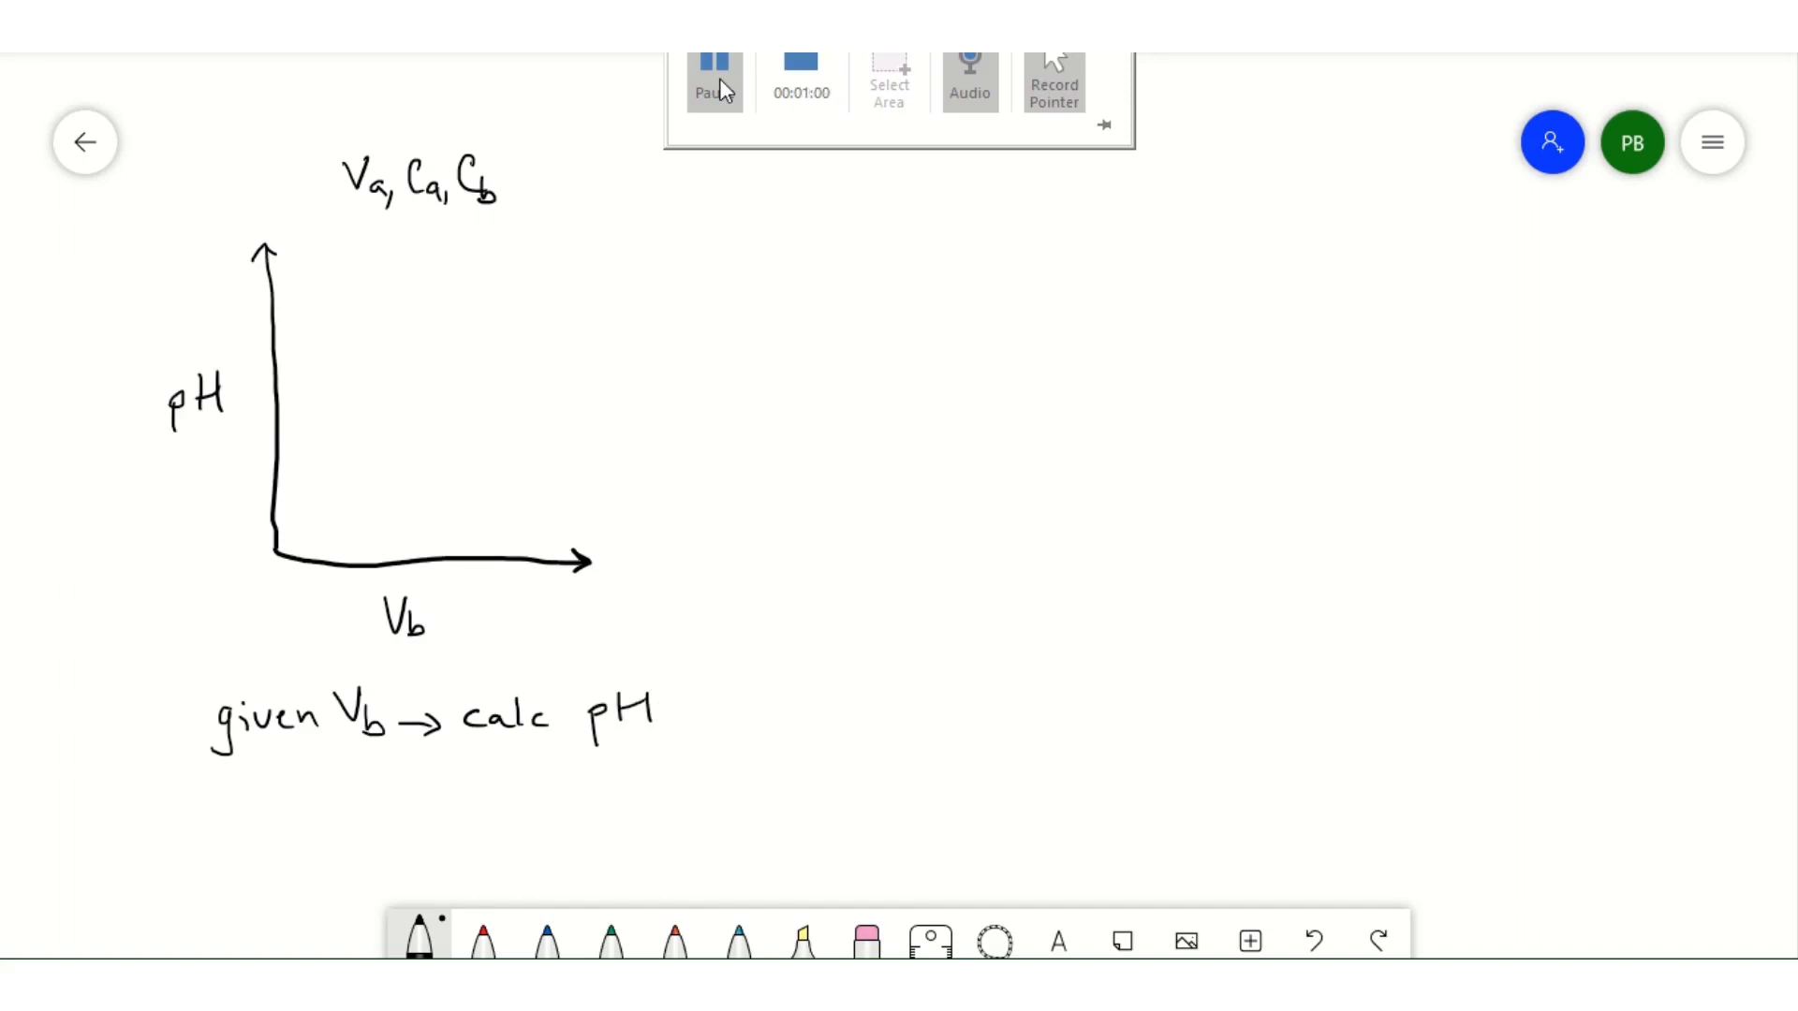
# - Sketch an S-shaped titration curve and run a vertical line from its equivalence point down to the Vb axis, labelled Ve
pyautogui.moveTo(274, 501)
pyautogui.mouseDown()
pyautogui.moveTo(357, 445)
pyautogui.moveTo(419, 434)
pyautogui.moveTo(478, 382)
pyautogui.moveTo(499, 319)
pyautogui.moveTo(605, 270)
pyautogui.mouseUp()
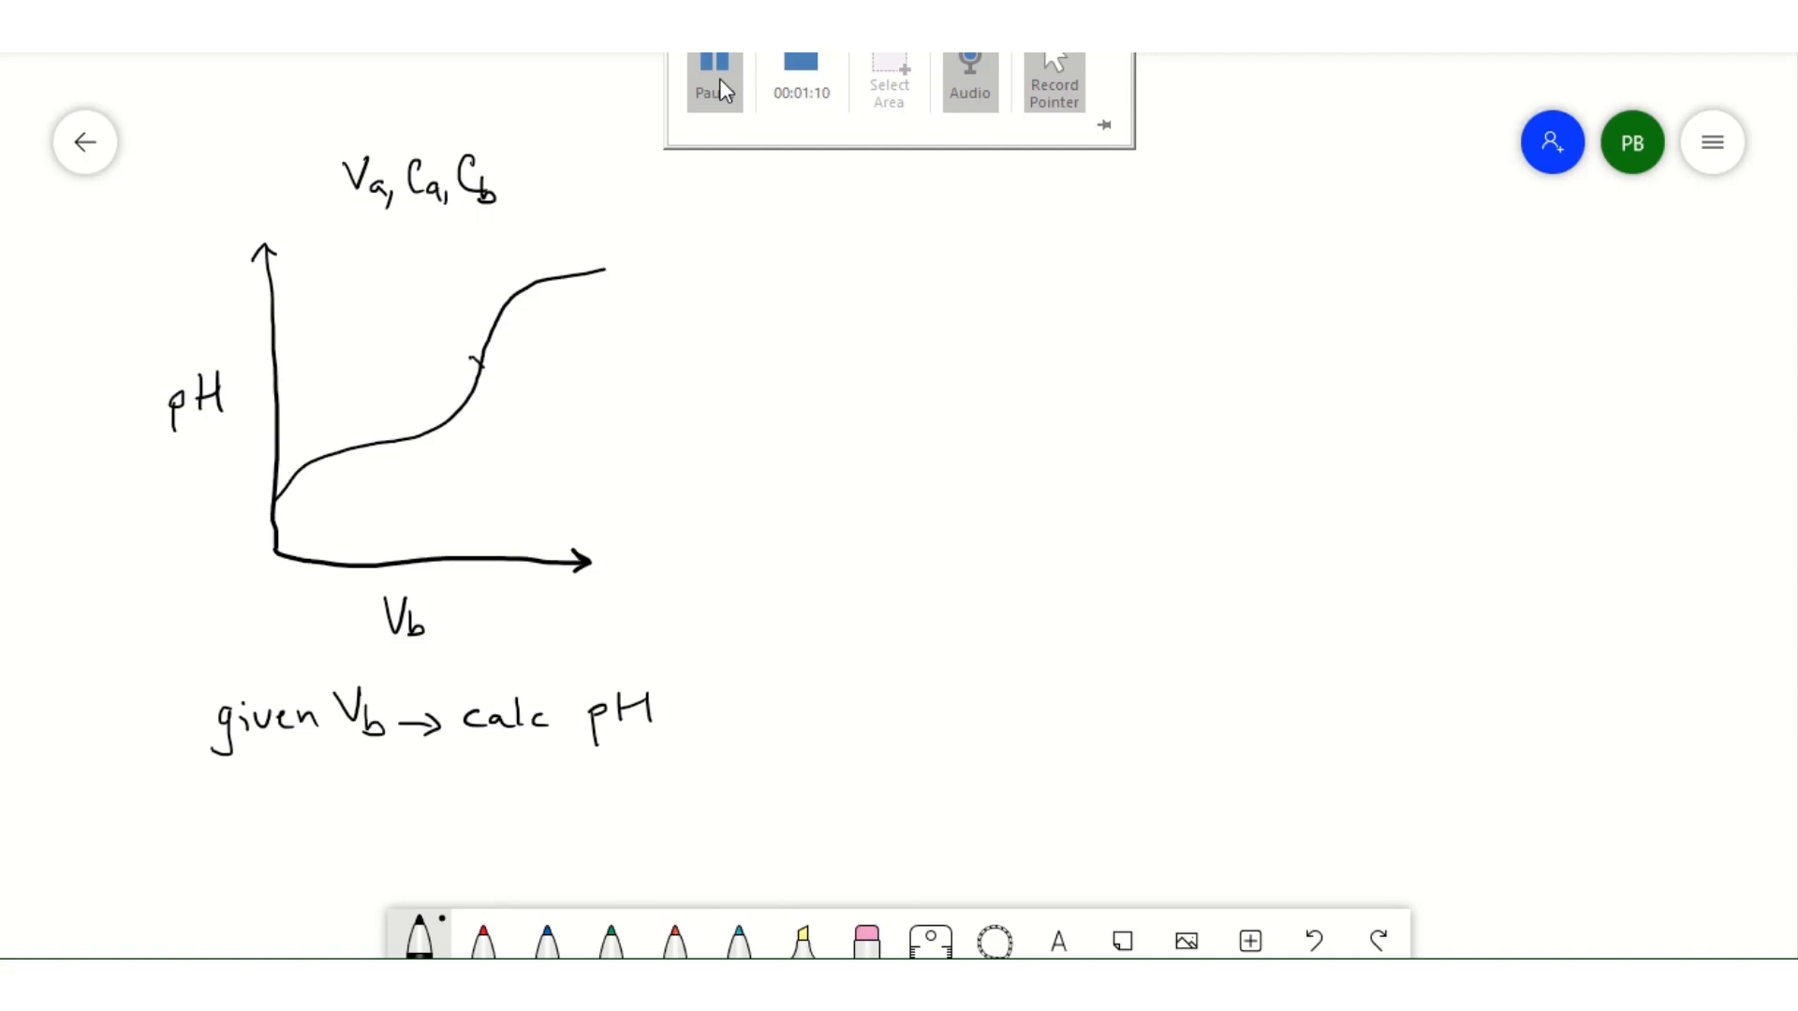
pyautogui.moveTo(484, 379)
pyautogui.mouseDown()
pyautogui.moveTo(499, 577)
pyautogui.moveTo(520, 595)
pyautogui.mouseUp()
# - Write the reaction "HA + OH⁻ → H2O + A⁻" under the "given Vb" line
pyautogui.moveTo(295, 772)
pyautogui.mouseDown()
pyautogui.moveTo(296, 803)
pyautogui.moveTo(315, 788)
pyautogui.mouseUp()
pyautogui.moveTo(315, 774)
pyautogui.mouseDown()
pyautogui.moveTo(316, 803)
pyautogui.moveTo(379, 793)
pyautogui.mouseUp()
pyautogui.moveTo(373, 783)
pyautogui.mouseDown()
pyautogui.moveTo(373, 806)
pyautogui.moveTo(405, 789)
pyautogui.moveTo(430, 806)
pyautogui.mouseUp()
pyautogui.moveTo(430, 796); pyautogui.dragTo(531, 791)
pyautogui.moveTo(520, 783)
pyautogui.mouseDown()
pyautogui.moveTo(564, 807)
pyautogui.moveTo(588, 794)
pyautogui.mouseUp()
pyautogui.moveTo(588, 782)
pyautogui.mouseDown()
pyautogui.moveTo(589, 805)
pyautogui.moveTo(617, 810)
pyautogui.mouseUp()
pyautogui.moveTo(634, 785); pyautogui.dragTo(676, 791)
pyautogui.moveTo(696, 804)
pyautogui.mouseDown()
pyautogui.moveTo(709, 763)
pyautogui.moveTo(726, 799)
pyautogui.mouseUp()
pyautogui.moveTo(700, 784); pyautogui.dragTo(721, 783)
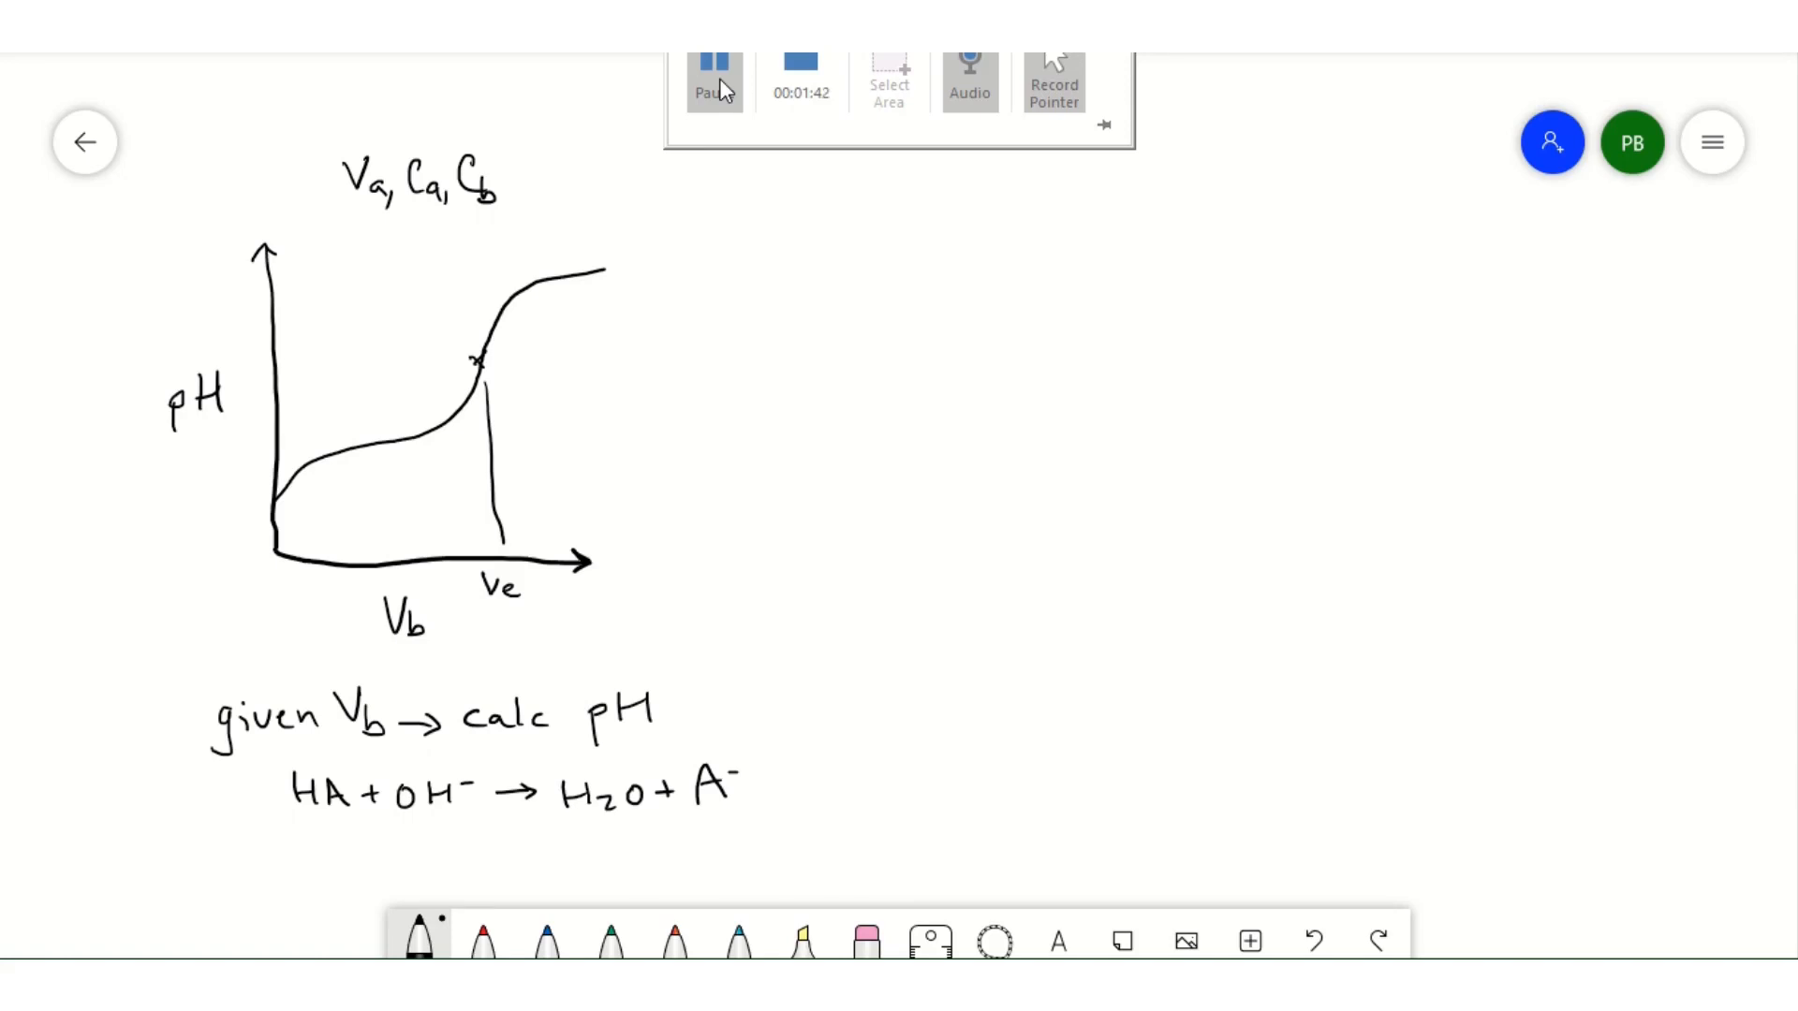
# - Write a circled "HA" beside the curve's starting point, with an arrow down to "Ka equil"
pyautogui.moveTo(209, 481)
pyautogui.mouseDown()
pyautogui.moveTo(207, 506)
pyautogui.moveTo(224, 491)
pyautogui.mouseUp()
pyautogui.moveTo(225, 482)
pyautogui.mouseDown()
pyautogui.moveTo(222, 503)
pyautogui.moveTo(242, 468)
pyautogui.moveTo(249, 498)
pyautogui.mouseUp()
pyautogui.moveTo(234, 489)
pyautogui.mouseDown()
pyautogui.moveTo(225, 518)
pyautogui.moveTo(241, 456)
pyautogui.moveTo(225, 552)
pyautogui.moveTo(237, 540)
pyautogui.moveTo(171, 610)
pyautogui.moveTo(176, 591)
pyautogui.mouseUp()
pyautogui.moveTo(176, 592)
pyautogui.mouseDown()
pyautogui.moveTo(191, 610)
pyautogui.moveTo(281, 599)
pyautogui.mouseUp()
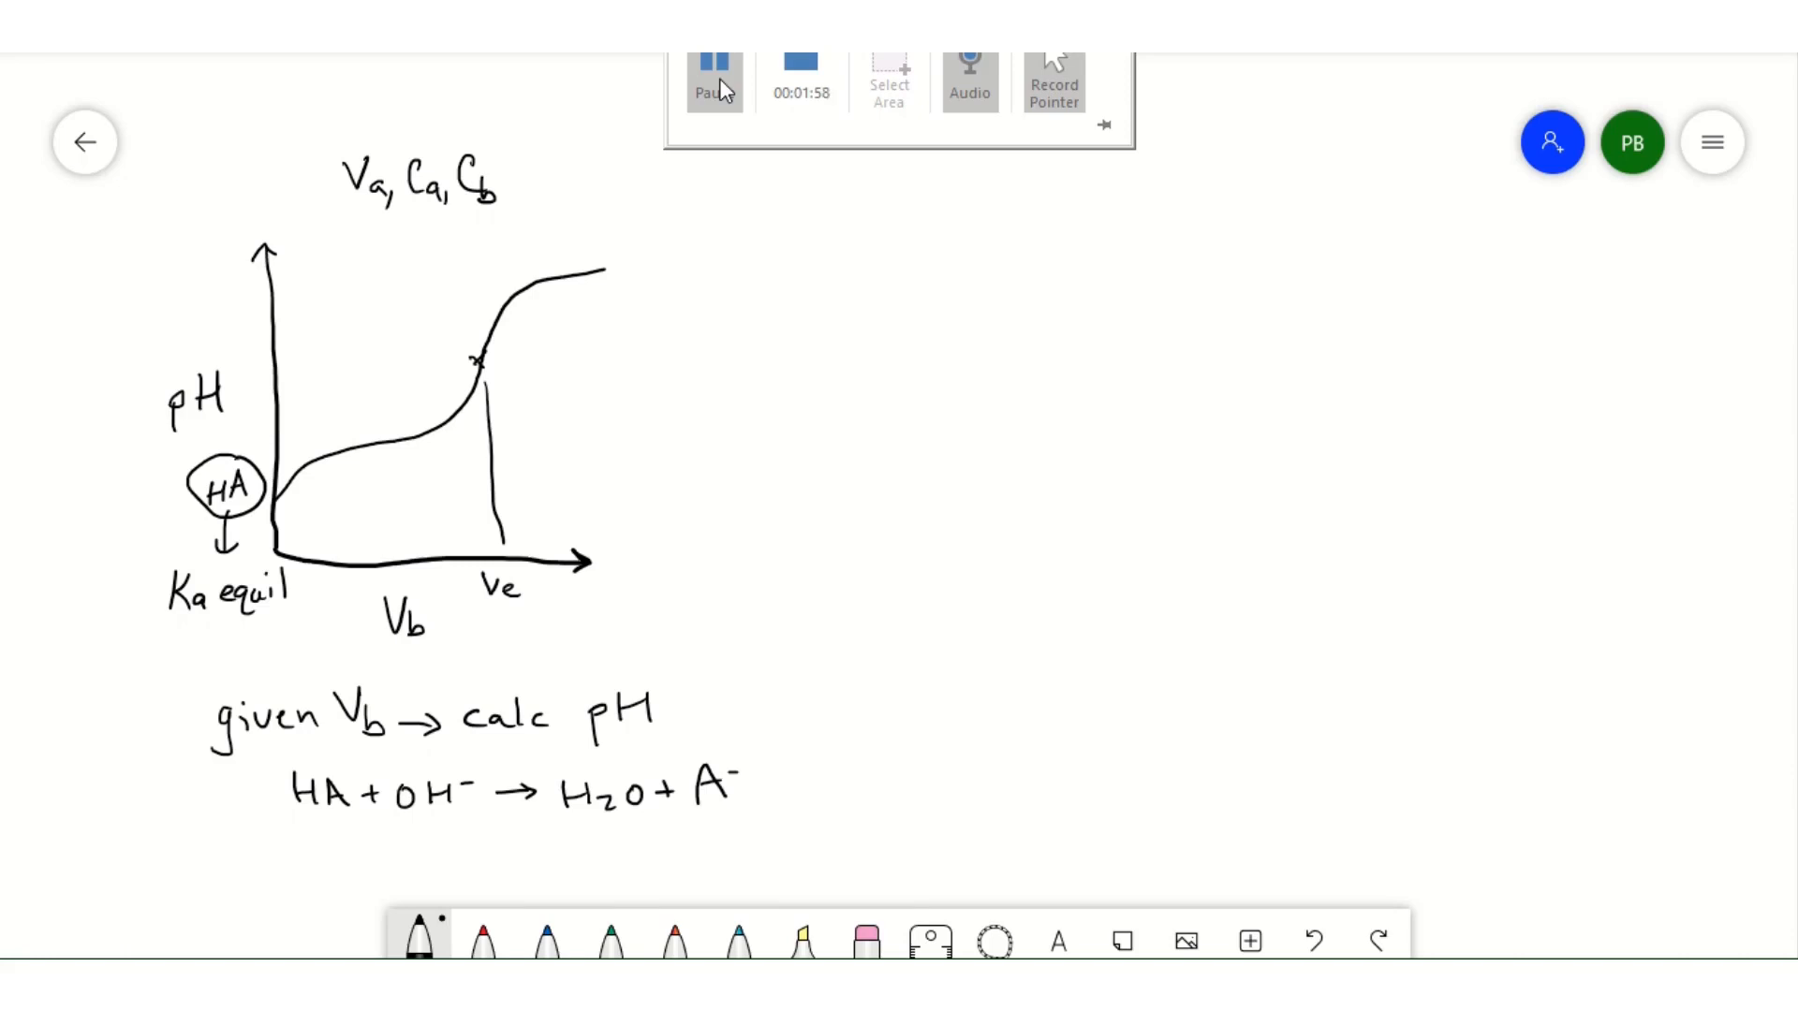
# - Annotate the region before Ve with "buffer", a circled "HA, A⁻", and an arrow down to "H-H eqn"
pyautogui.moveTo(313, 341)
pyautogui.mouseDown()
pyautogui.moveTo(311, 368)
pyautogui.moveTo(345, 370)
pyautogui.moveTo(362, 348)
pyautogui.moveTo(359, 371)
pyautogui.mouseUp()
pyautogui.moveTo(354, 358); pyautogui.dragTo(404, 350)
pyautogui.moveTo(302, 391)
pyautogui.mouseDown()
pyautogui.moveTo(322, 418)
pyautogui.moveTo(389, 383)
pyautogui.mouseUp()
pyautogui.moveTo(390, 383)
pyautogui.mouseDown()
pyautogui.moveTo(404, 406)
pyautogui.moveTo(414, 381)
pyautogui.moveTo(289, 393)
pyautogui.moveTo(371, 418)
pyautogui.moveTo(435, 401)
pyautogui.moveTo(388, 368)
pyautogui.moveTo(307, 375)
pyautogui.moveTo(381, 459)
pyautogui.moveTo(320, 513)
pyautogui.mouseUp()
pyautogui.moveTo(320, 500); pyautogui.dragTo(338, 508)
pyautogui.moveTo(345, 500); pyautogui.dragTo(381, 498)
pyautogui.moveTo(382, 489)
pyautogui.mouseDown()
pyautogui.moveTo(384, 510)
pyautogui.moveTo(427, 499)
pyautogui.mouseUp()
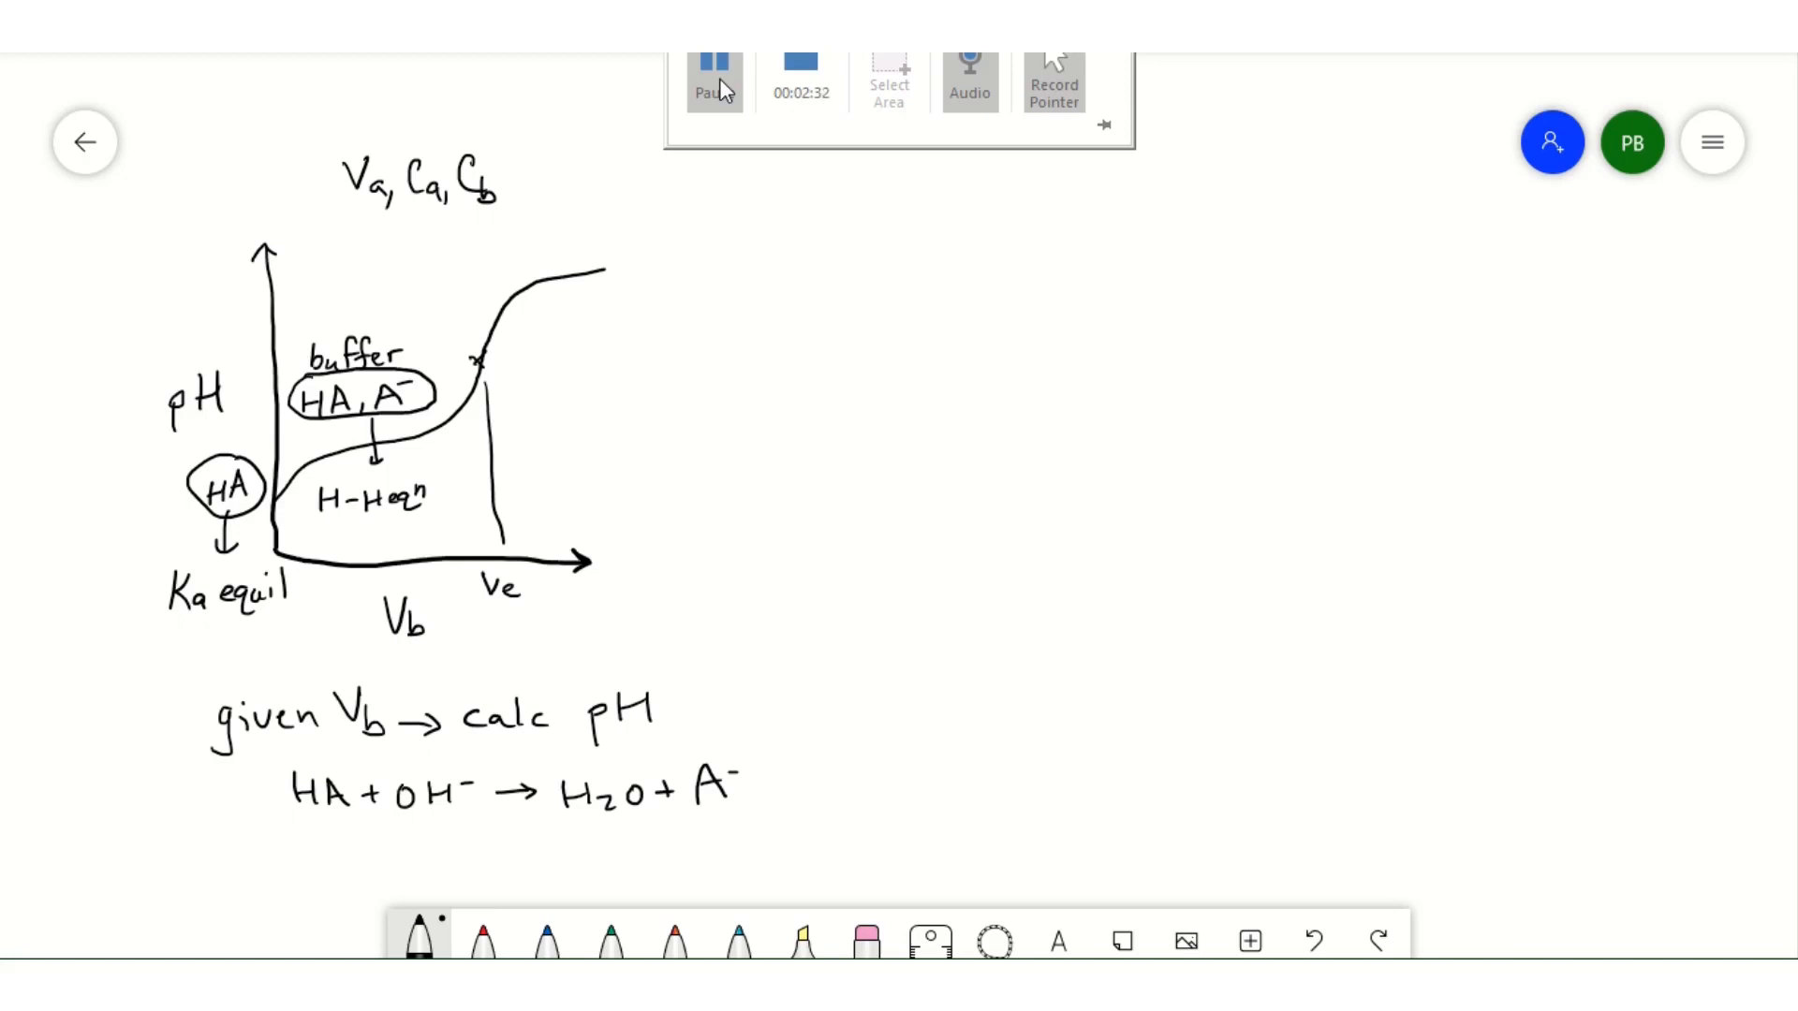
# - Annotate the equivalence point with circled "A⁻" → "Kb equil" and the curve's upper end with circled "A⁻, OH⁻" → "pOH" → "pH"
pyautogui.moveTo(496, 370)
pyautogui.mouseDown()
pyautogui.moveTo(507, 345)
pyautogui.moveTo(518, 369)
pyautogui.moveTo(499, 343)
pyautogui.moveTo(542, 373)
pyautogui.moveTo(535, 332)
pyautogui.moveTo(511, 452)
pyautogui.moveTo(530, 450)
pyautogui.moveTo(527, 485)
pyautogui.moveTo(562, 465)
pyautogui.mouseUp()
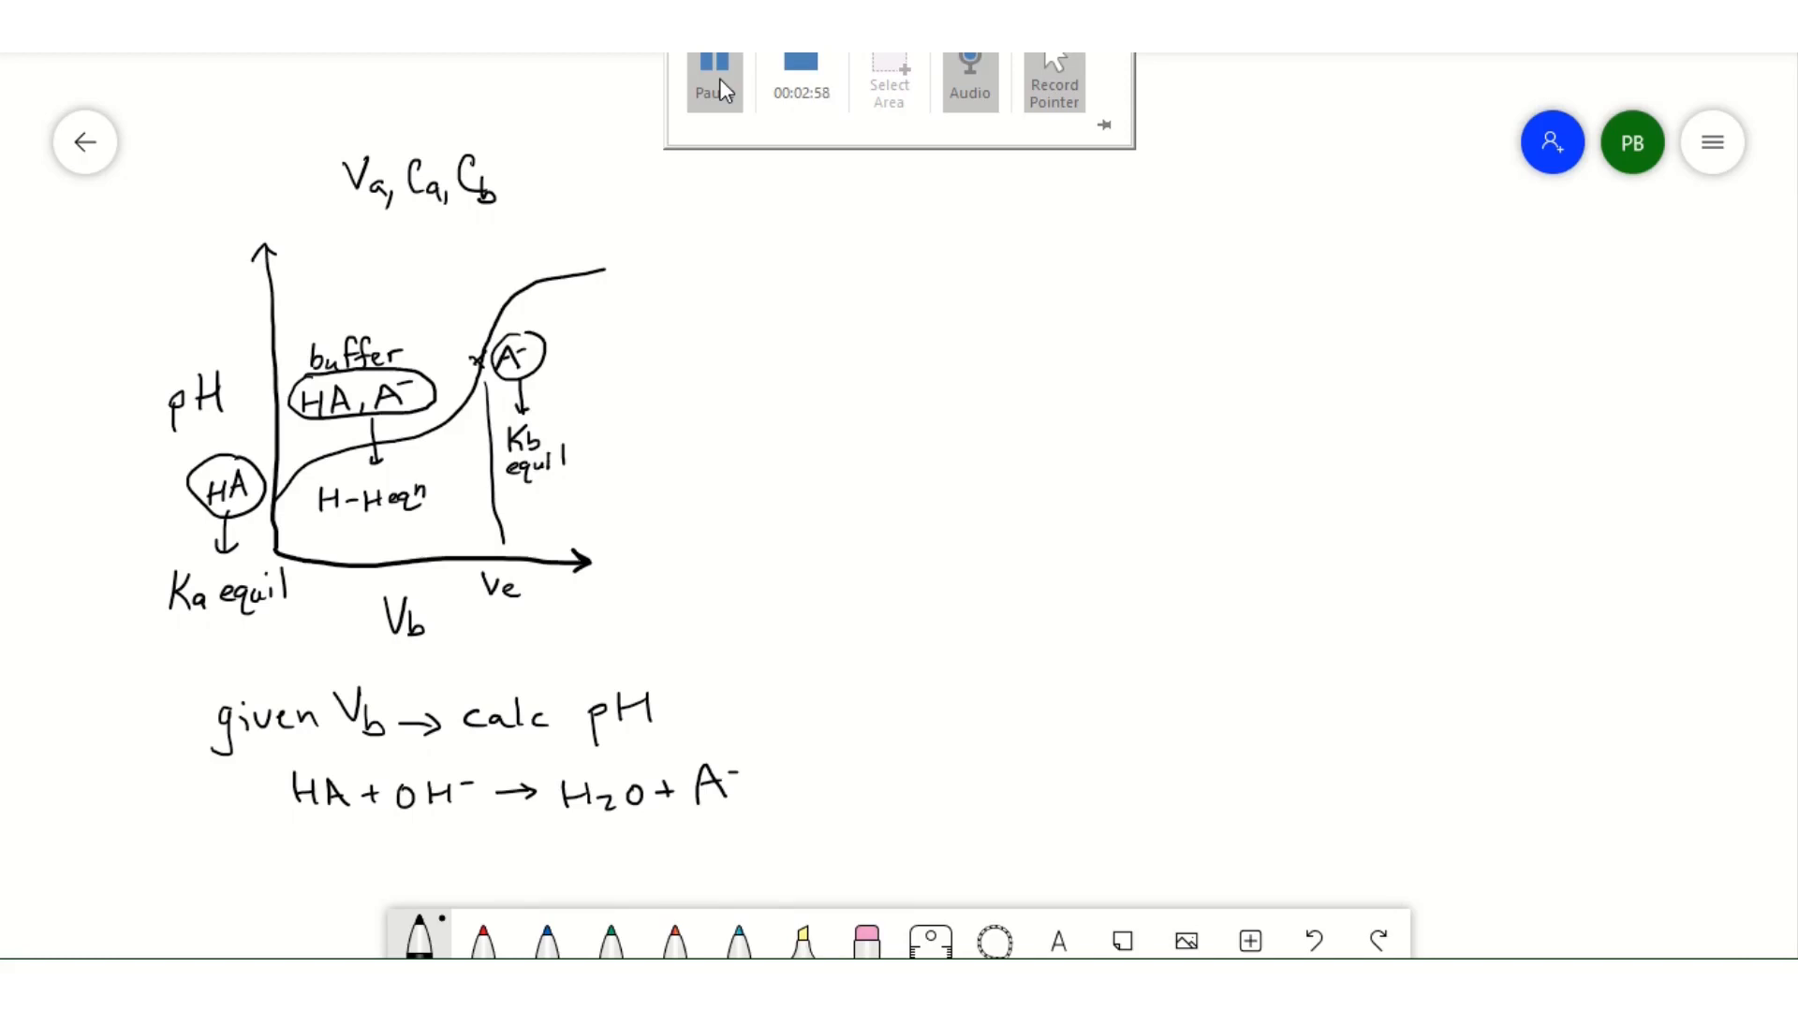
pyautogui.moveTo(573, 310)
pyautogui.mouseDown()
pyautogui.moveTo(618, 292)
pyautogui.moveTo(642, 308)
pyautogui.mouseUp()
pyautogui.moveTo(648, 287)
pyautogui.mouseDown()
pyautogui.moveTo(604, 271)
pyautogui.moveTo(599, 319)
pyautogui.moveTo(680, 291)
pyautogui.moveTo(628, 272)
pyautogui.mouseUp()
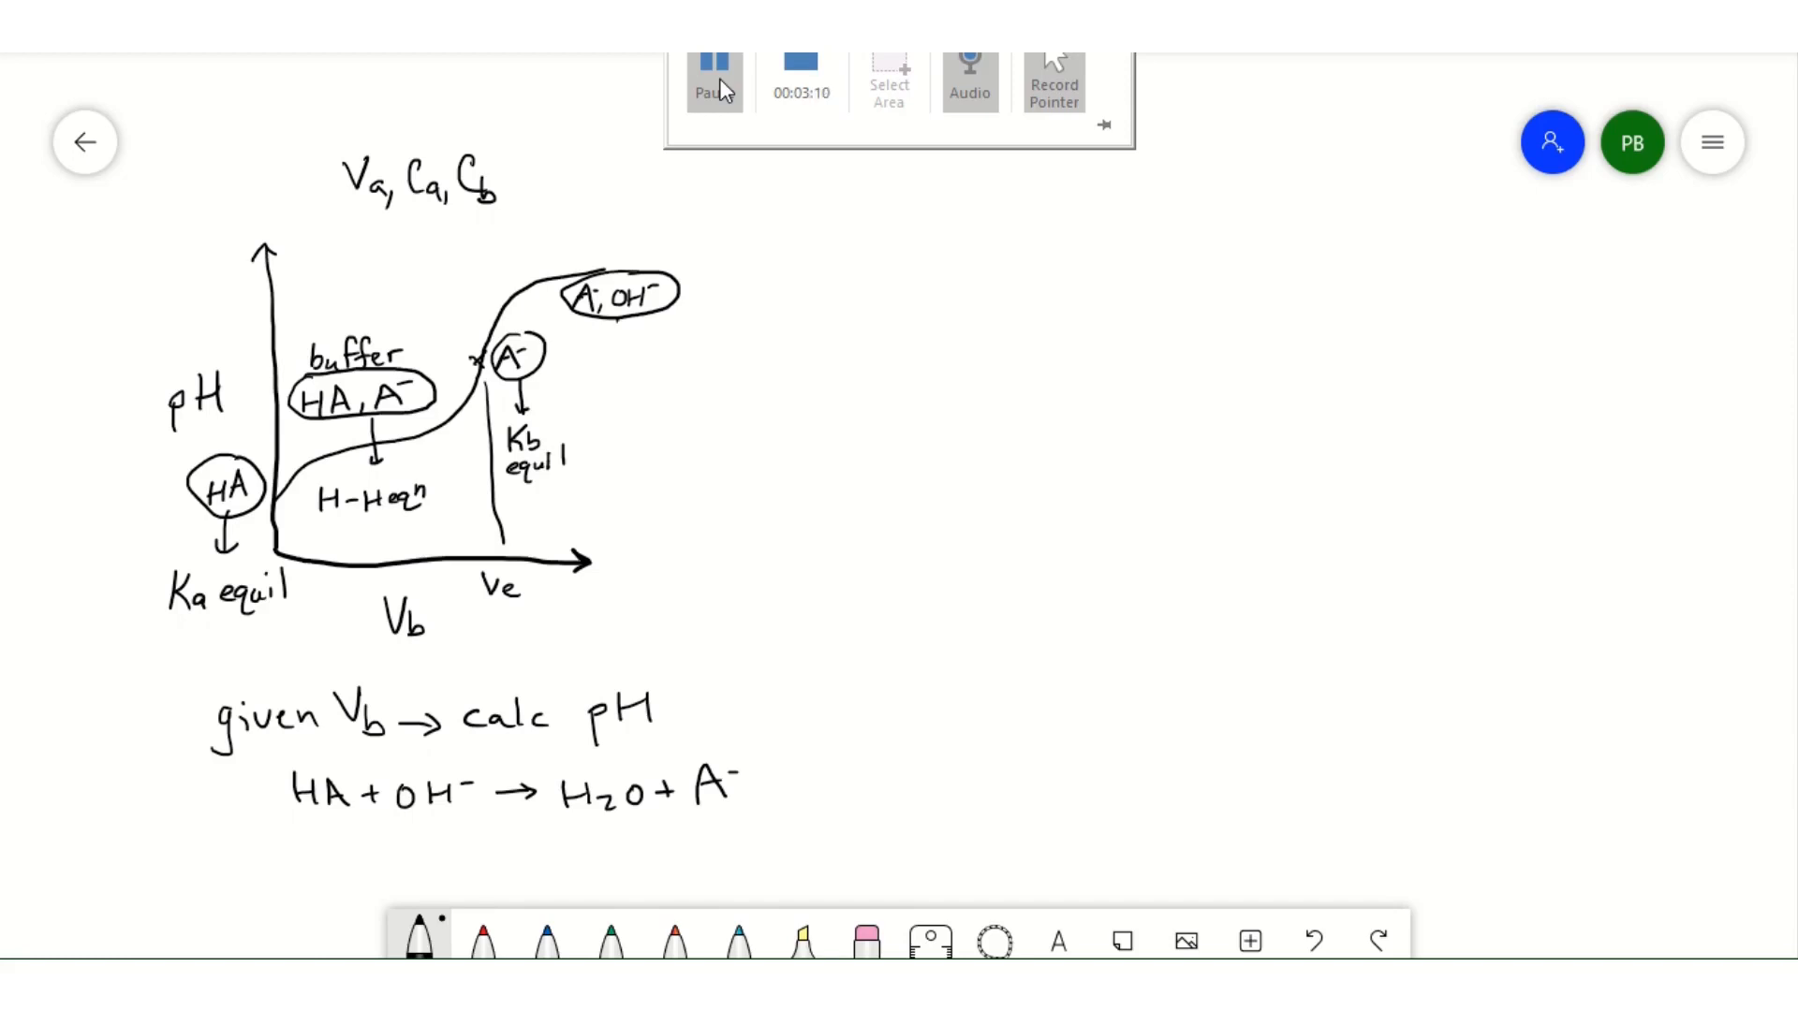
pyautogui.moveTo(618, 321)
pyautogui.mouseDown()
pyautogui.moveTo(605, 398)
pyautogui.moveTo(621, 363)
pyautogui.moveTo(634, 375)
pyautogui.mouseUp()
pyautogui.moveTo(634, 368); pyautogui.dragTo(650, 376)
pyautogui.moveTo(628, 387)
pyautogui.mouseDown()
pyautogui.moveTo(620, 459)
pyautogui.moveTo(653, 432)
pyautogui.mouseUp()
pyautogui.moveTo(654, 418); pyautogui.dragTo(653, 441)
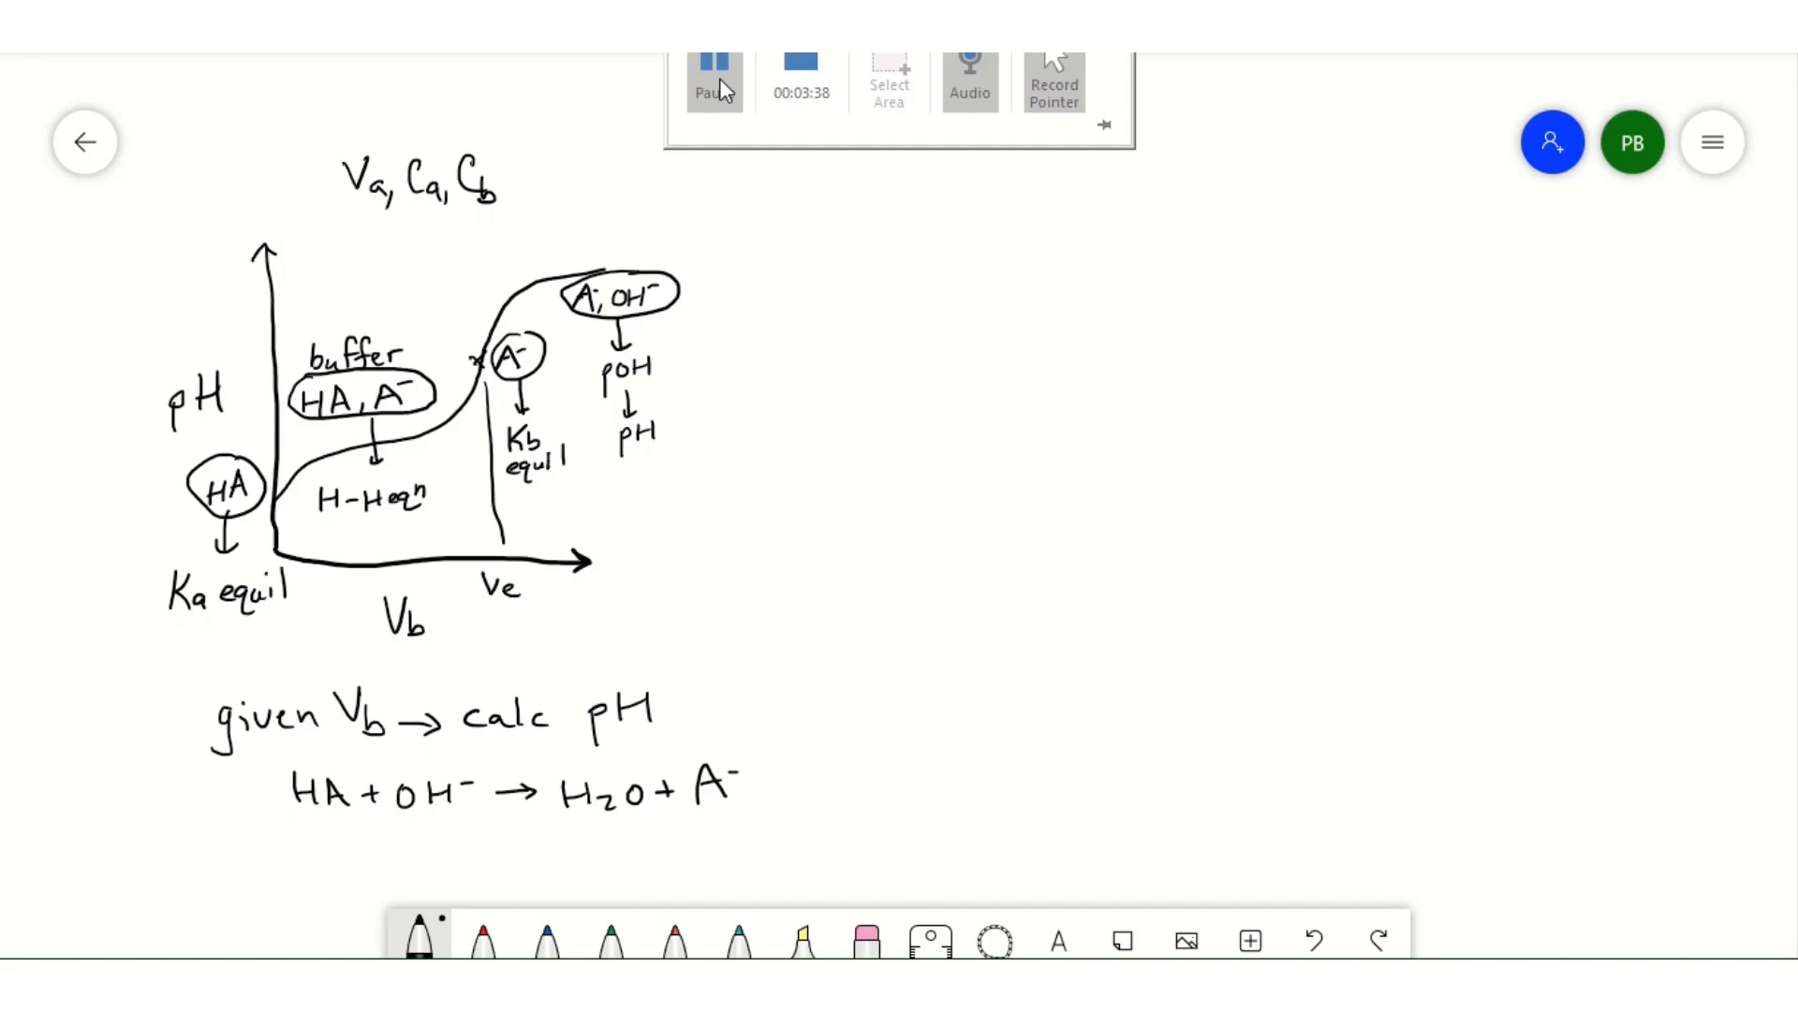
# - Draw a second pair of axes beside the first graph, labelled pH and Vb, with "Va, Ca, Cb" above
pyautogui.moveTo(807, 222)
pyautogui.mouseDown()
pyautogui.moveTo(826, 220)
pyautogui.moveTo(820, 541)
pyautogui.moveTo(1119, 544)
pyautogui.moveTo(1091, 560)
pyautogui.mouseUp()
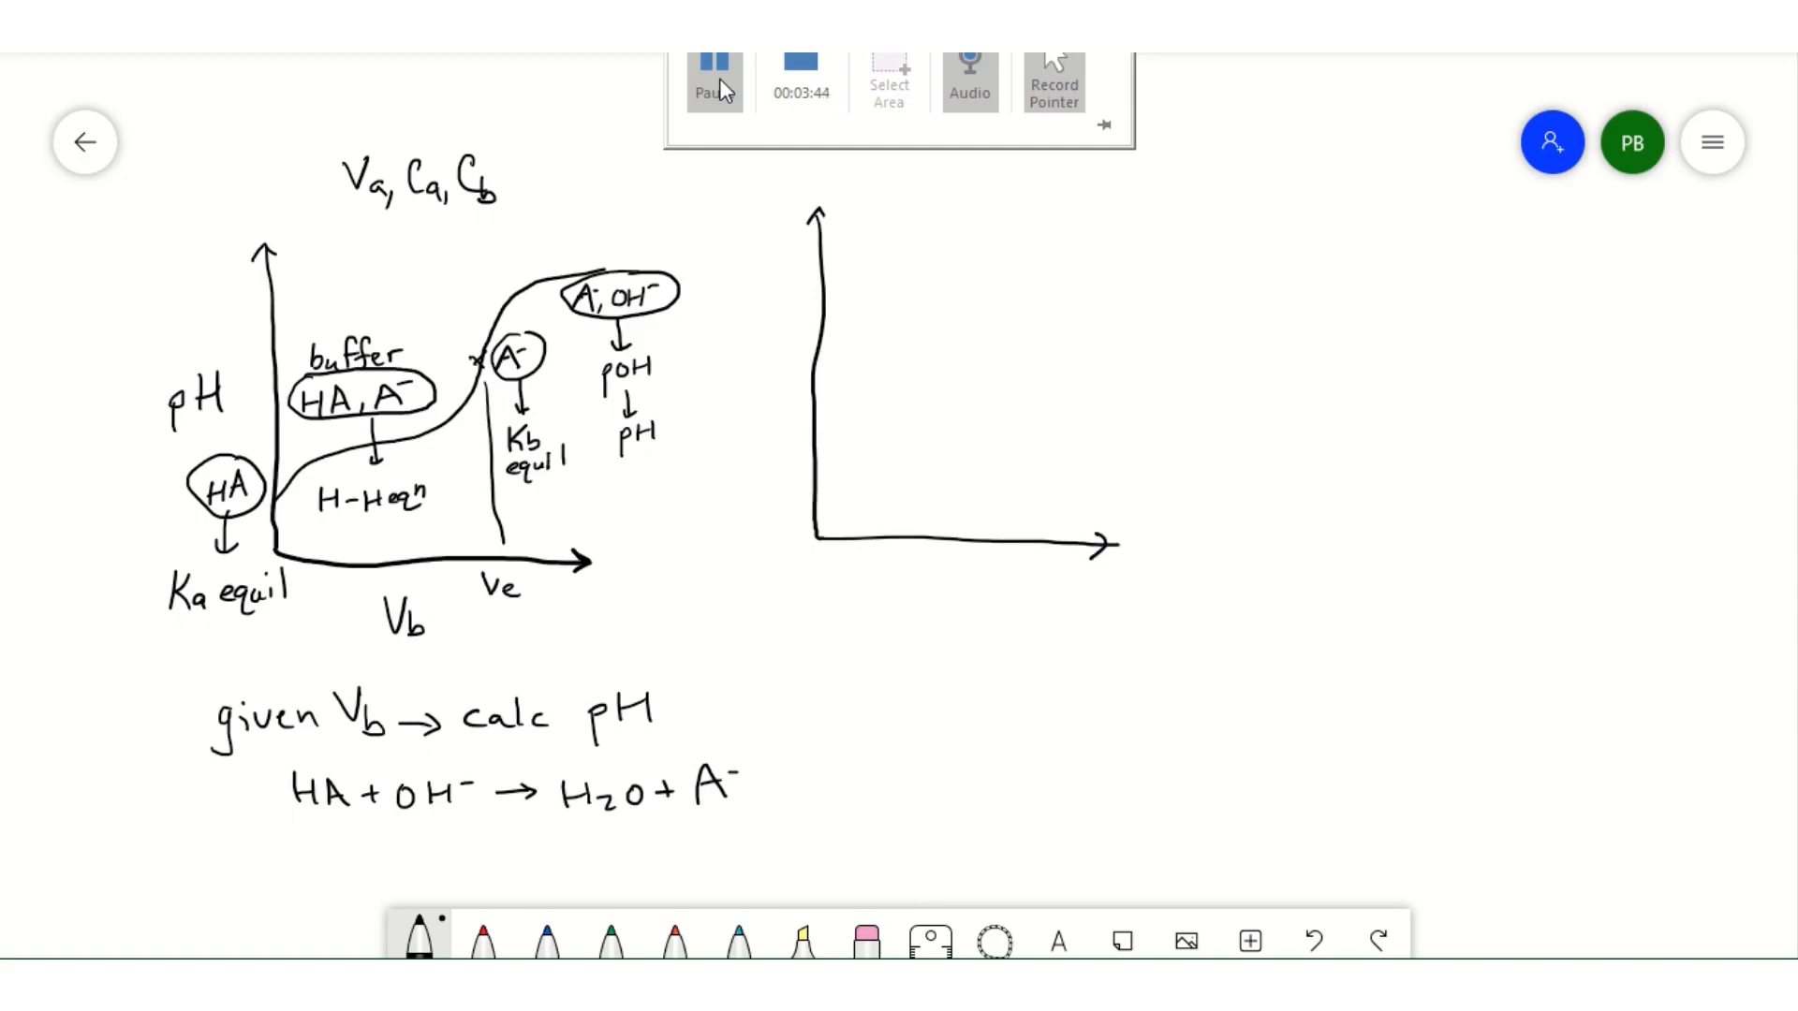
pyautogui.moveTo(856, 176)
pyautogui.mouseDown()
pyautogui.moveTo(903, 211)
pyautogui.moveTo(954, 211)
pyautogui.mouseUp()
pyautogui.moveTo(989, 179); pyautogui.dragTo(996, 205)
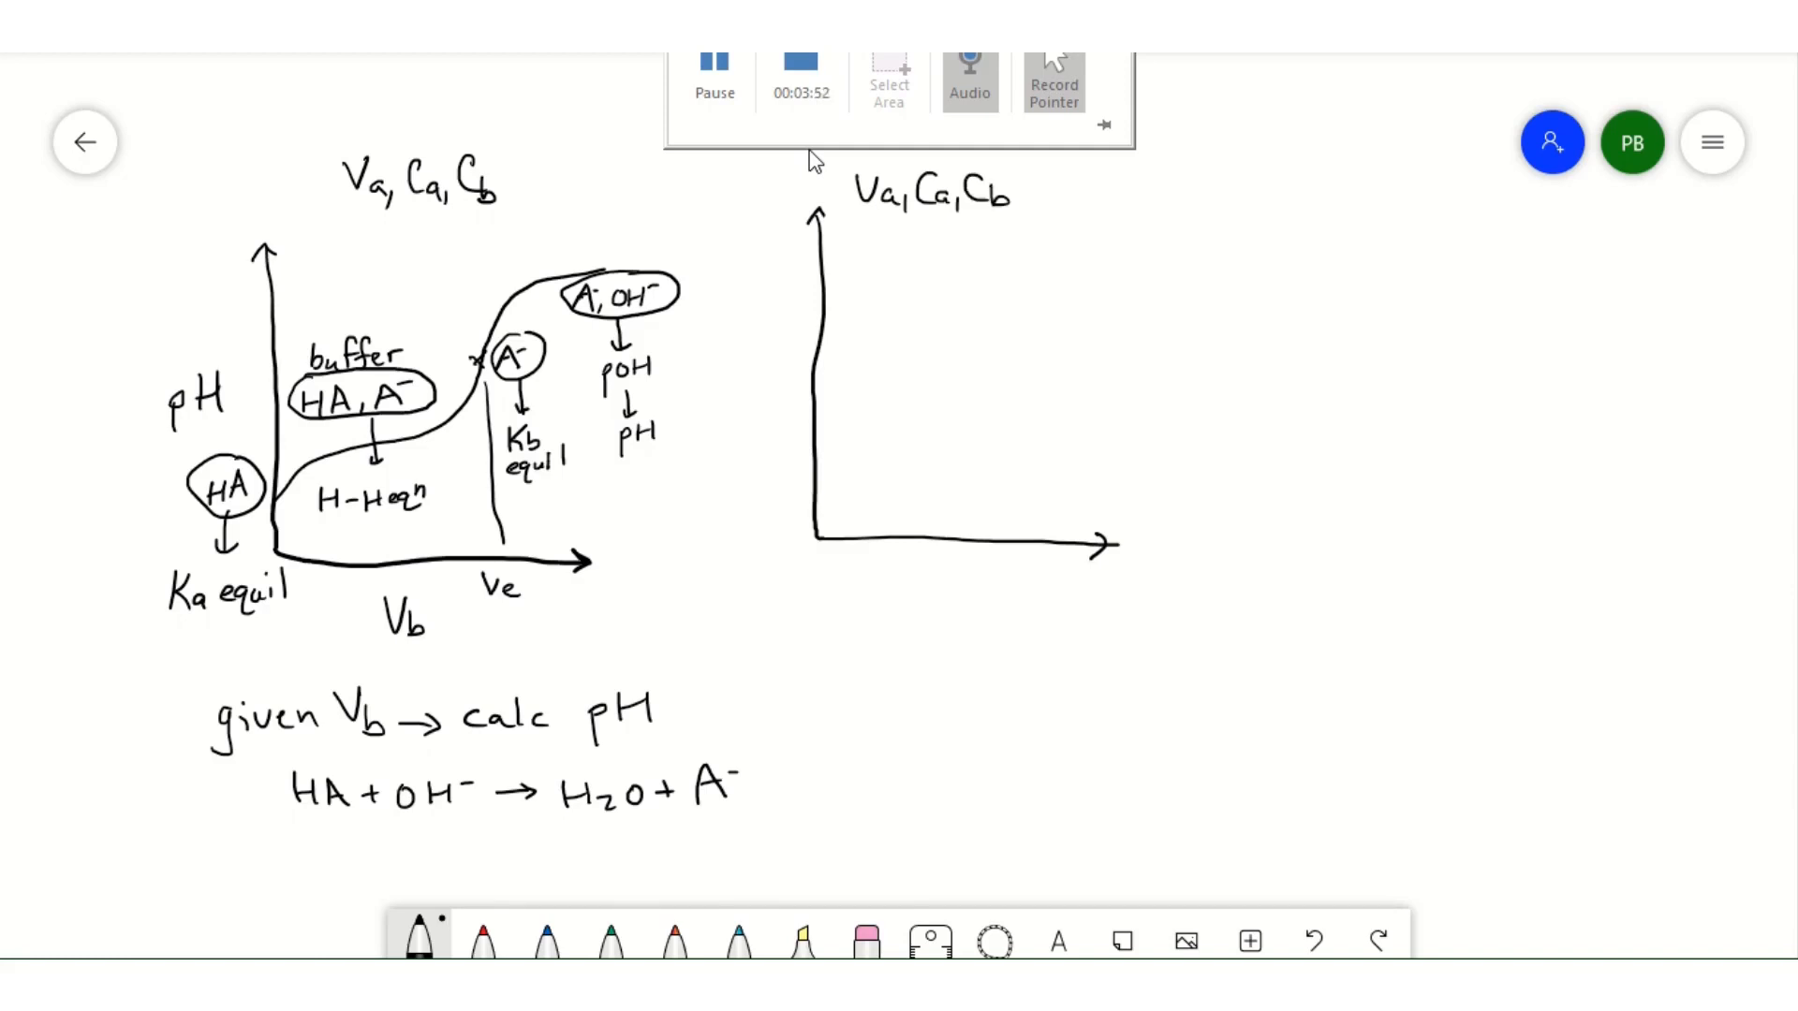
pyautogui.moveTo(738, 378)
pyautogui.mouseDown()
pyautogui.moveTo(739, 403)
pyautogui.moveTo(783, 344)
pyautogui.mouseUp()
pyautogui.moveTo(944, 567)
pyautogui.mouseDown()
pyautogui.moveTo(966, 567)
pyautogui.moveTo(979, 600)
pyautogui.mouseUp()
# - Write "given pH → calc Vb" beneath the second pair of axes
pyautogui.moveTo(824, 678)
pyautogui.mouseDown()
pyautogui.moveTo(808, 721)
pyautogui.moveTo(832, 697)
pyautogui.mouseUp()
pyautogui.moveTo(848, 682)
pyautogui.mouseDown()
pyautogui.moveTo(932, 723)
pyautogui.moveTo(933, 693)
pyautogui.mouseUp()
pyautogui.moveTo(949, 663)
pyautogui.mouseDown()
pyautogui.moveTo(950, 700)
pyautogui.moveTo(974, 678)
pyautogui.mouseUp()
pyautogui.moveTo(970, 663)
pyautogui.mouseDown()
pyautogui.moveTo(972, 696)
pyautogui.moveTo(1006, 691)
pyautogui.mouseUp()
pyautogui.moveTo(1042, 677)
pyautogui.mouseDown()
pyautogui.moveTo(1029, 688)
pyautogui.moveTo(1046, 695)
pyautogui.mouseUp()
pyautogui.moveTo(1068, 681)
pyautogui.mouseDown()
pyautogui.moveTo(1097, 691)
pyautogui.moveTo(1151, 649)
pyautogui.moveTo(1161, 685)
pyautogui.mouseUp()
pyautogui.moveTo(1161, 672); pyautogui.dragTo(1163, 684)
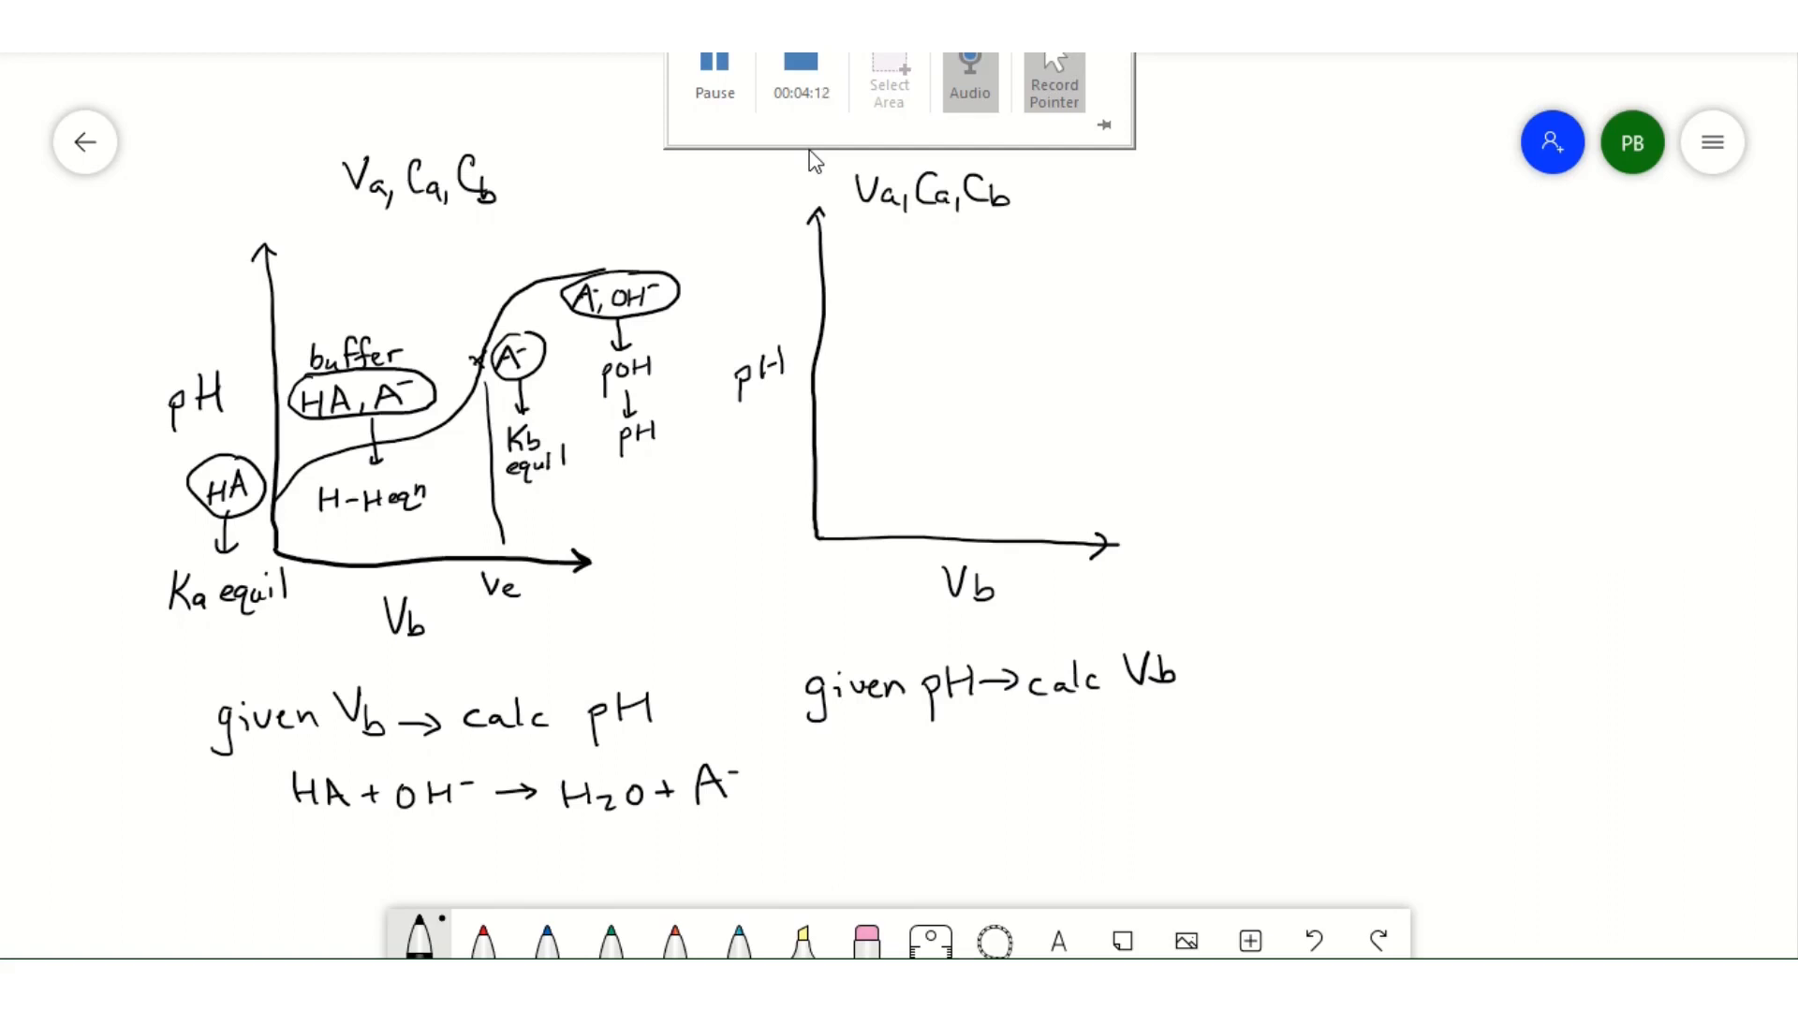
# - Write the reaction "HCl + NaOH → H2O + NaCl" under the "given pH" line
pyautogui.moveTo(861, 745)
pyautogui.mouseDown()
pyautogui.moveTo(862, 779)
pyautogui.moveTo(884, 760)
pyautogui.moveTo(886, 775)
pyautogui.mouseUp()
pyautogui.moveTo(909, 752)
pyautogui.mouseDown()
pyautogui.moveTo(906, 773)
pyautogui.moveTo(964, 762)
pyautogui.mouseUp()
pyautogui.moveTo(956, 750)
pyautogui.mouseDown()
pyautogui.moveTo(956, 772)
pyautogui.moveTo(1007, 747)
pyautogui.moveTo(1034, 769)
pyautogui.mouseUp()
pyautogui.moveTo(1047, 748); pyautogui.dragTo(1048, 750)
pyautogui.moveTo(1070, 746)
pyautogui.mouseDown()
pyautogui.moveTo(1071, 768)
pyautogui.moveTo(1091, 757)
pyautogui.mouseUp()
pyautogui.moveTo(1093, 743)
pyautogui.mouseDown()
pyautogui.moveTo(1095, 770)
pyautogui.moveTo(1185, 756)
pyautogui.mouseUp()
pyautogui.moveTo(1187, 740)
pyautogui.mouseDown()
pyautogui.moveTo(1188, 766)
pyautogui.moveTo(1270, 755)
pyautogui.mouseUp()
pyautogui.moveTo(1260, 746)
pyautogui.mouseDown()
pyautogui.moveTo(1261, 766)
pyautogui.moveTo(1306, 740)
pyautogui.moveTo(1333, 764)
pyautogui.moveTo(1375, 755)
pyautogui.mouseUp()
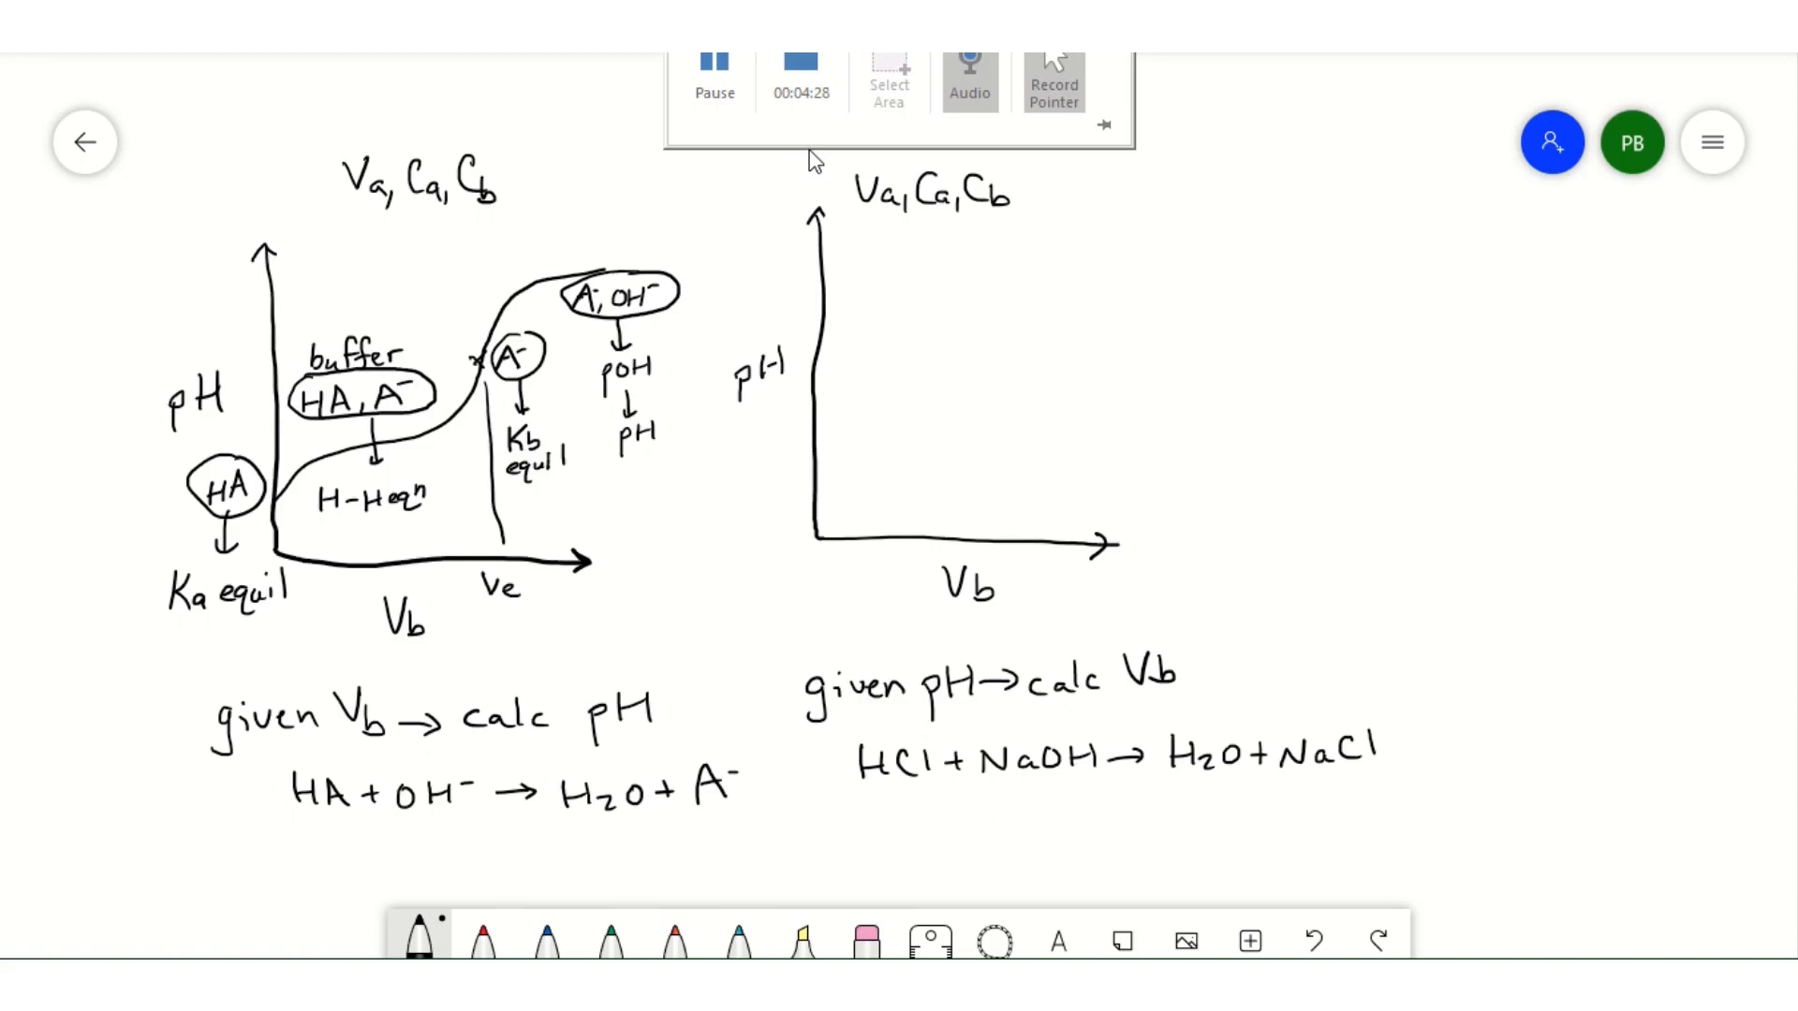
# - Write the heading "charge balance" above the empty area beside the second graph
pyautogui.moveTo(1226, 130); pyautogui.dragTo(1313, 127)
pyautogui.moveTo(1314, 136)
pyautogui.mouseDown()
pyautogui.moveTo(1300, 161)
pyautogui.moveTo(1365, 131)
pyautogui.moveTo(1396, 143)
pyautogui.mouseUp()
pyautogui.moveTo(1401, 105)
pyautogui.mouseDown()
pyautogui.moveTo(1407, 136)
pyautogui.moveTo(1491, 130)
pyautogui.mouseUp()
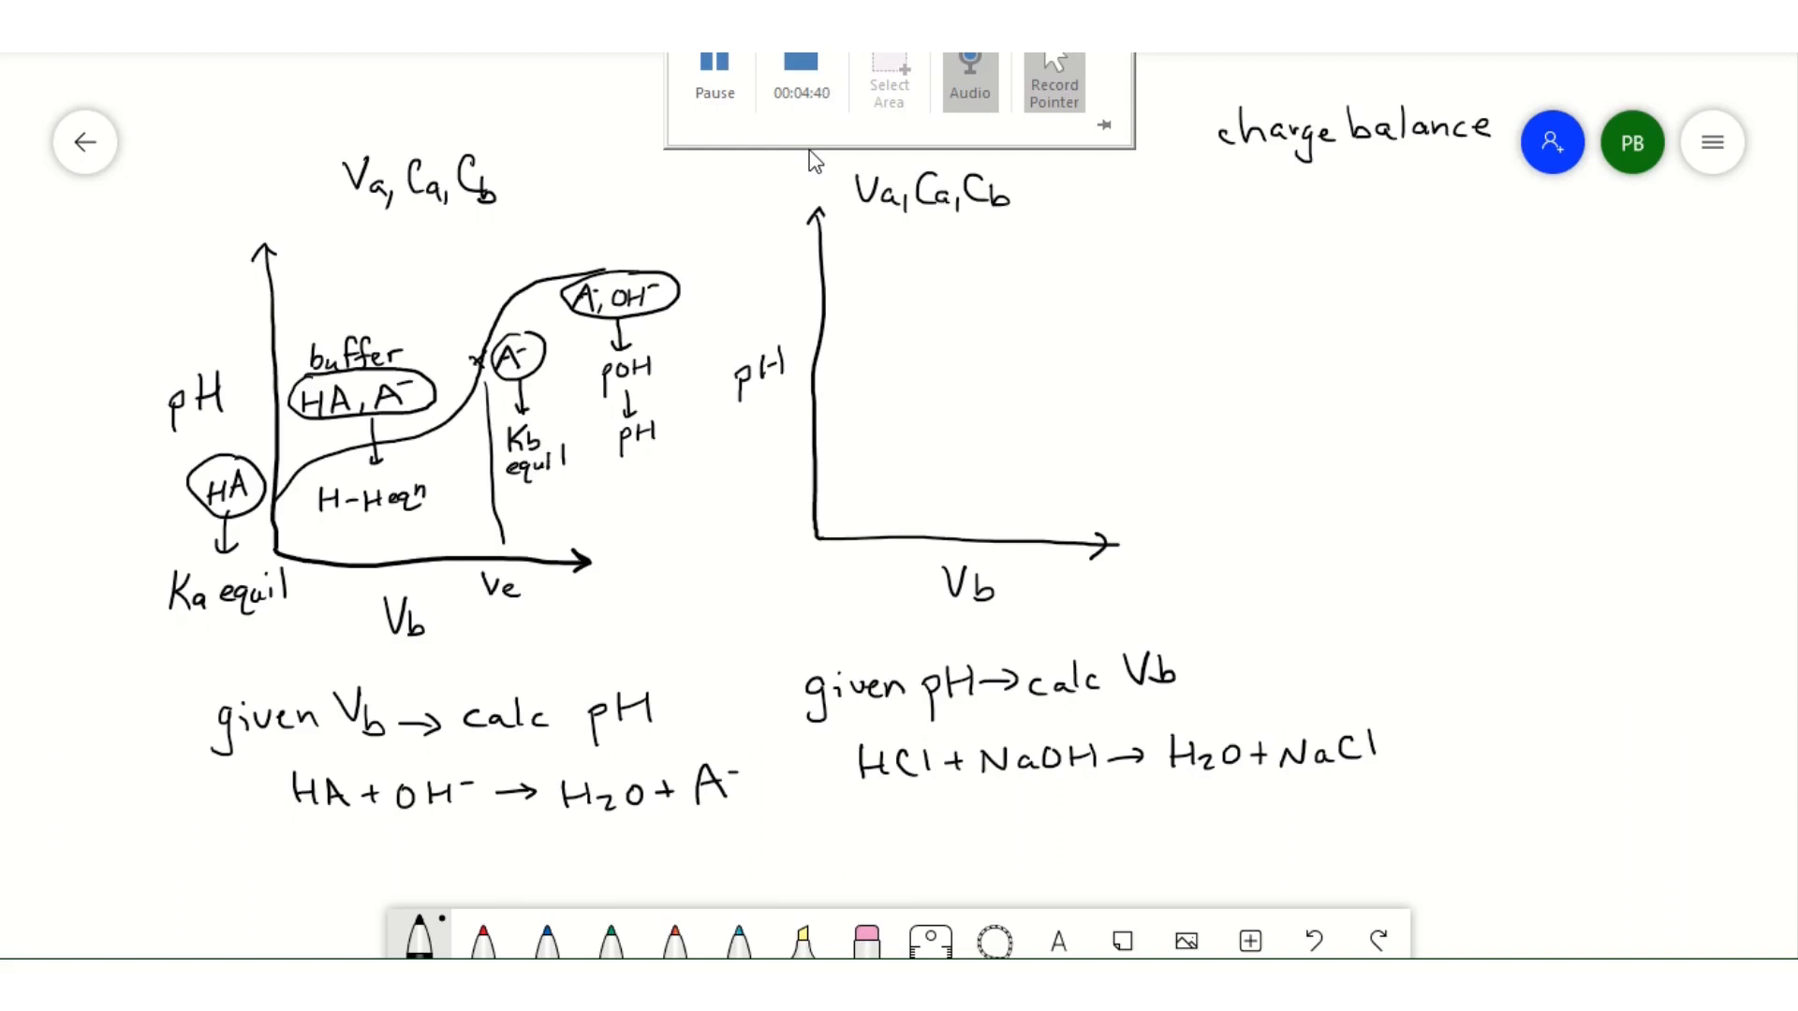
# - Write the equation "n(Na⁺) + n(H⁺) = n(Cl⁻) + n(OH⁻)" under the charge balance heading
pyautogui.moveTo(1188, 221)
pyautogui.mouseDown()
pyautogui.moveTo(1225, 225)
pyautogui.moveTo(1249, 201)
pyautogui.moveTo(1267, 219)
pyautogui.moveTo(1314, 212)
pyautogui.mouseUp()
pyautogui.moveTo(1306, 200)
pyautogui.mouseDown()
pyautogui.moveTo(1306, 222)
pyautogui.moveTo(1337, 223)
pyautogui.mouseUp()
pyautogui.moveTo(1348, 195); pyautogui.dragTo(1346, 222)
pyautogui.moveTo(1363, 200)
pyautogui.mouseDown()
pyautogui.moveTo(1362, 222)
pyautogui.moveTo(1374, 211)
pyautogui.mouseUp()
pyautogui.moveTo(1375, 198)
pyautogui.mouseDown()
pyautogui.moveTo(1375, 222)
pyautogui.moveTo(1396, 205)
pyautogui.mouseUp()
pyautogui.moveTo(1401, 195); pyautogui.dragTo(1400, 224)
pyautogui.moveTo(1418, 221); pyautogui.dragTo(1477, 222)
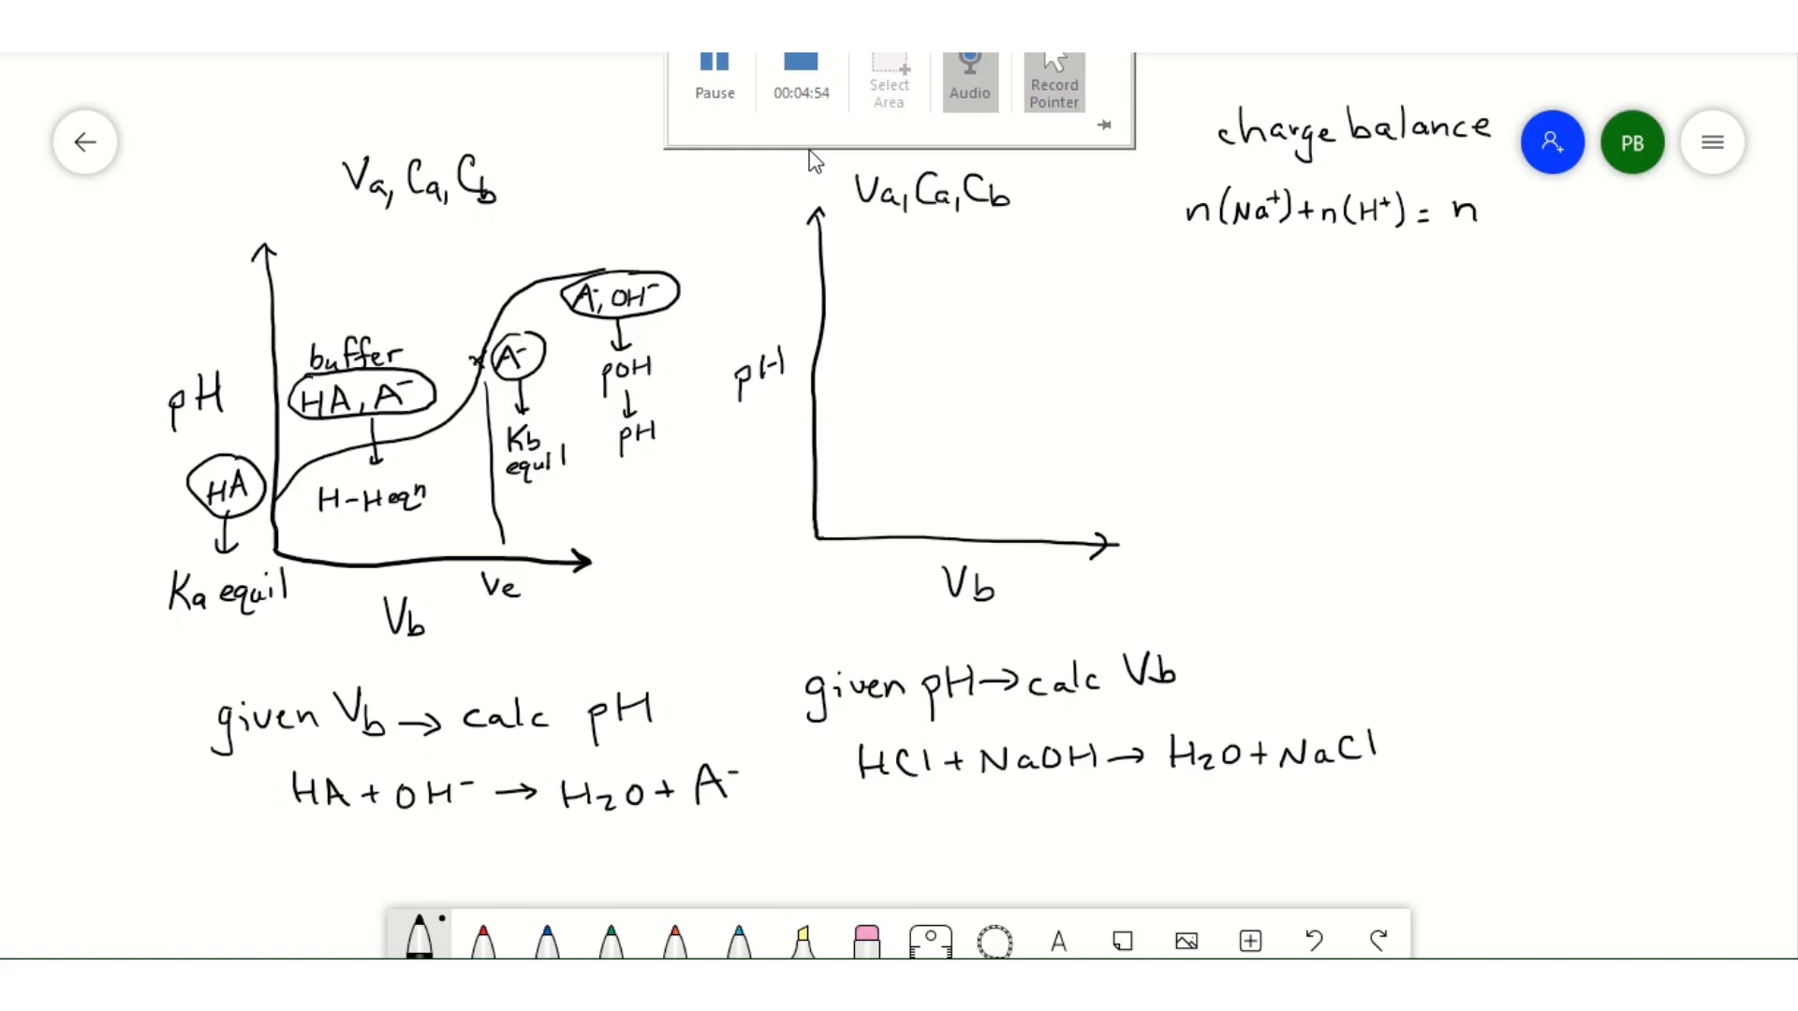
pyautogui.moveTo(1501, 187)
pyautogui.mouseDown()
pyautogui.moveTo(1494, 219)
pyautogui.moveTo(1527, 216)
pyautogui.mouseUp()
pyautogui.moveTo(1532, 206); pyautogui.dragTo(1680, 225)
pyautogui.moveTo(1682, 215); pyautogui.dragTo(1698, 224)
pyautogui.moveTo(1710, 204); pyautogui.dragTo(1728, 231)
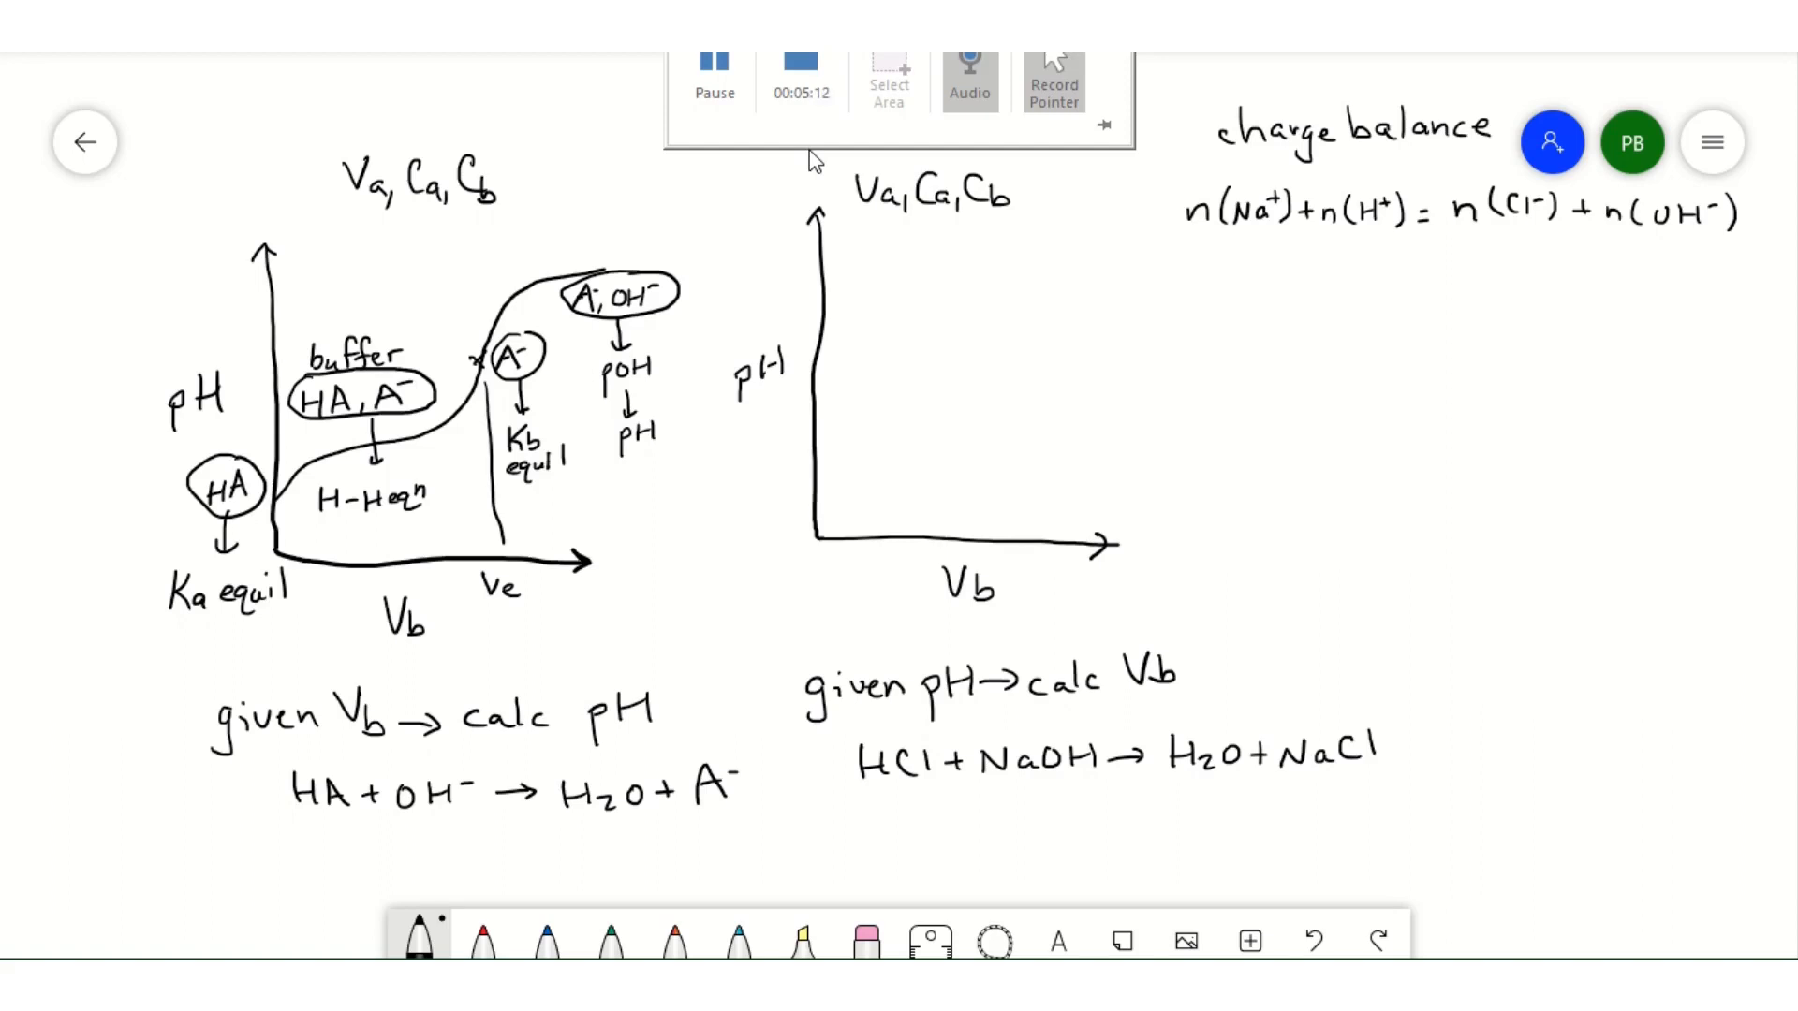
# - Bracket n(Na⁺) and n(H⁺) from below and expand them as "Vb Cb + (Va+Vb)[H⁺] ="
pyautogui.moveTo(1258, 235)
pyautogui.mouseDown()
pyautogui.moveTo(1229, 259)
pyautogui.moveTo(1304, 264)
pyautogui.moveTo(1239, 282)
pyautogui.moveTo(1246, 311)
pyautogui.moveTo(1285, 284)
pyautogui.moveTo(1301, 311)
pyautogui.mouseUp()
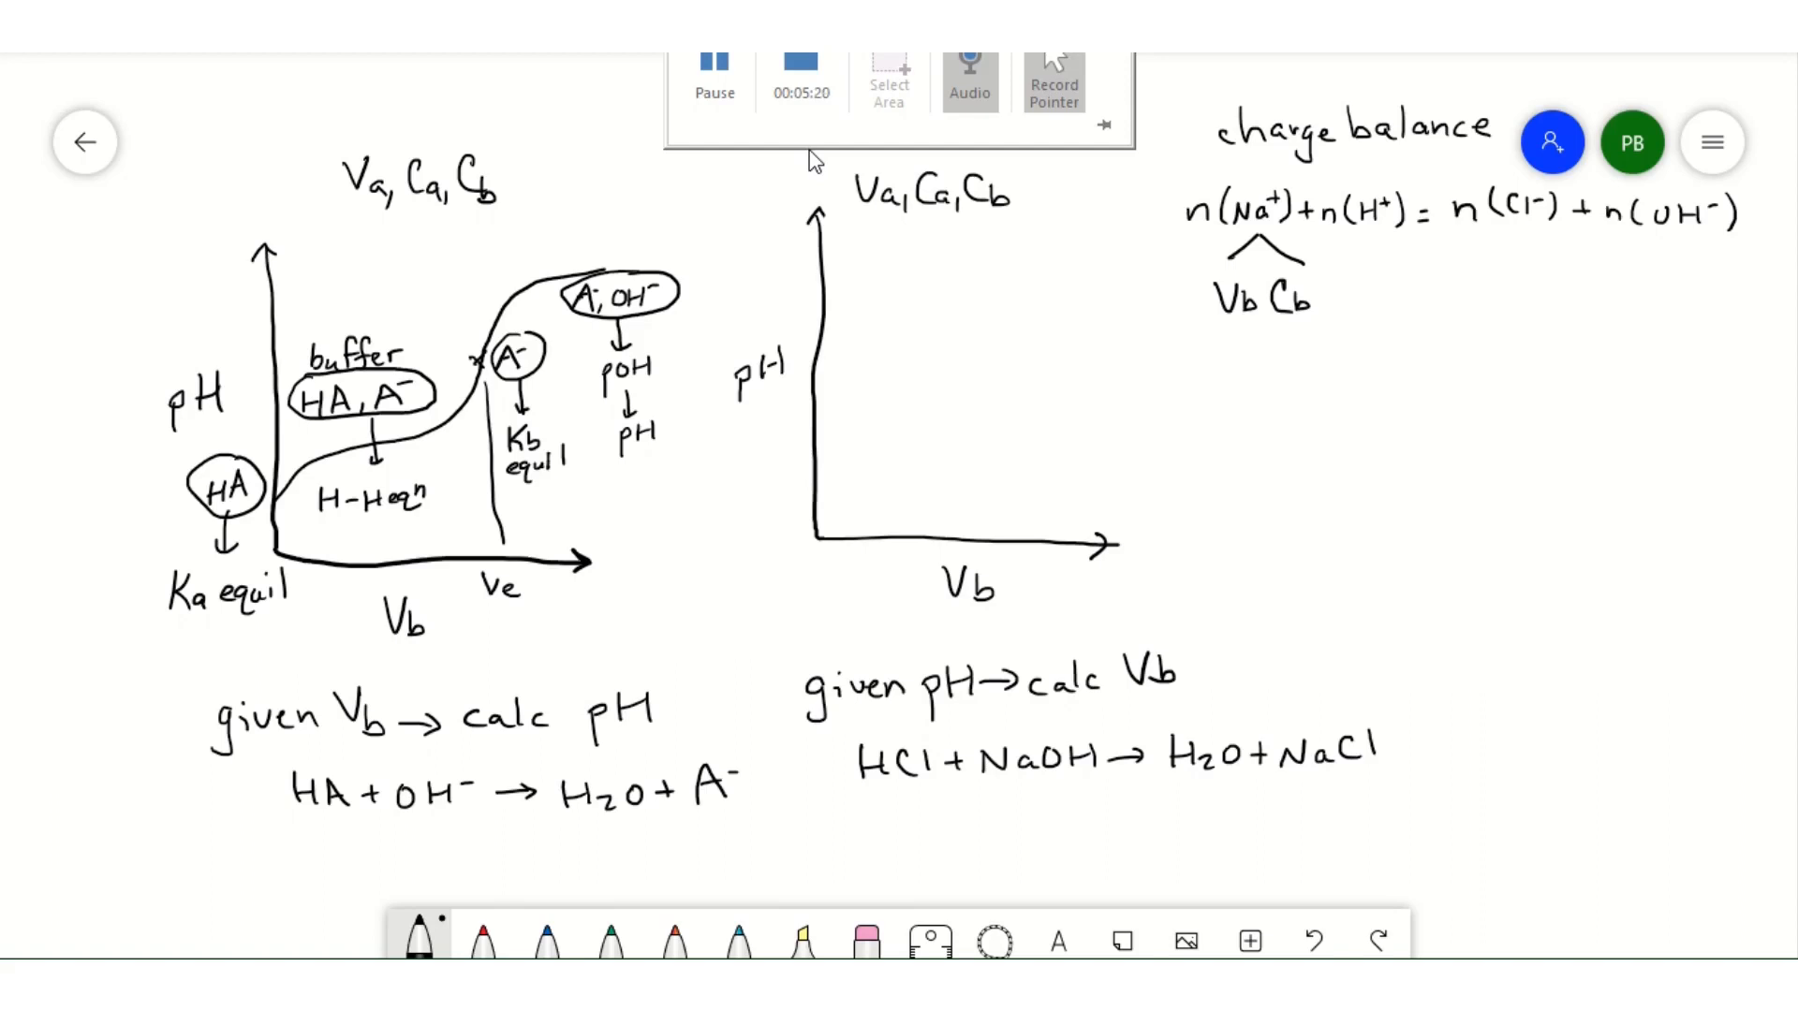
pyautogui.moveTo(1344, 260)
pyautogui.mouseDown()
pyautogui.moveTo(1389, 238)
pyautogui.moveTo(1445, 255)
pyautogui.mouseUp()
pyautogui.moveTo(1335, 277)
pyautogui.mouseDown()
pyautogui.moveTo(1336, 311)
pyautogui.moveTo(1357, 285)
pyautogui.moveTo(1392, 292)
pyautogui.mouseUp()
pyautogui.moveTo(1385, 285); pyautogui.dragTo(1485, 290)
pyautogui.moveTo(1487, 278)
pyautogui.mouseDown()
pyautogui.moveTo(1486, 301)
pyautogui.moveTo(1506, 284)
pyautogui.mouseUp()
pyautogui.moveTo(1499, 277); pyautogui.dragTo(1509, 300)
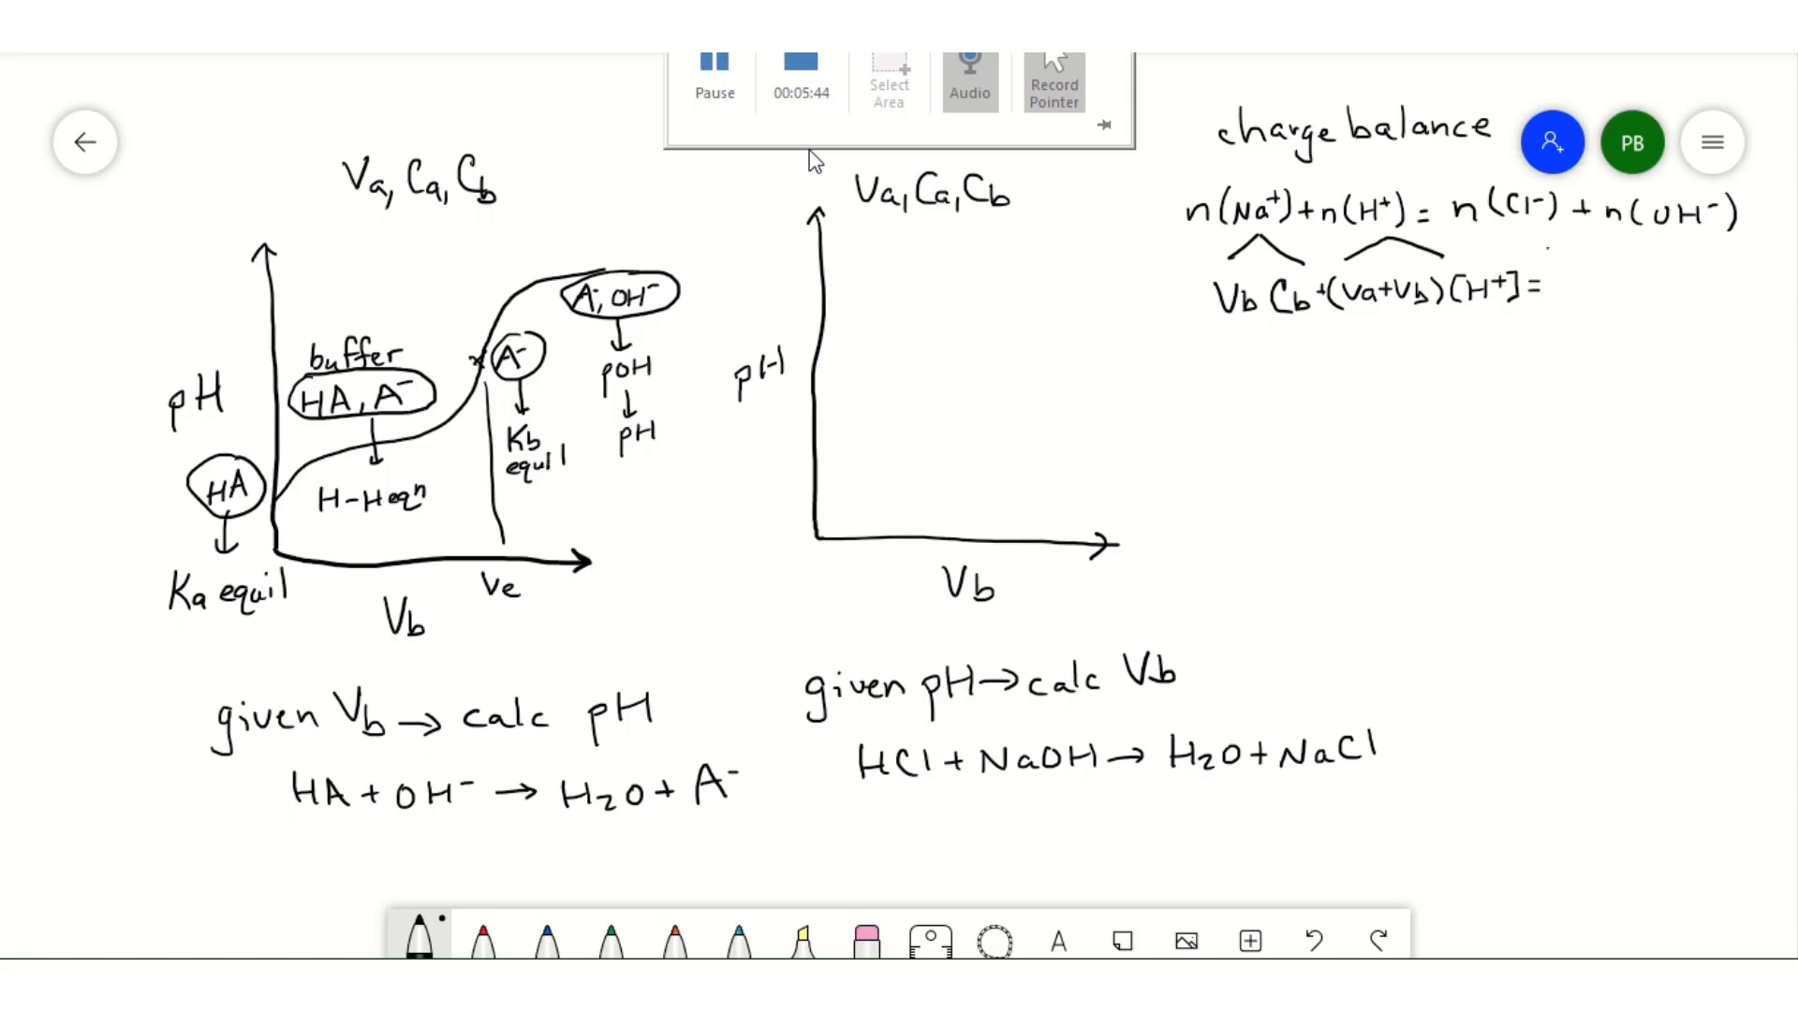
# - Bracket n(Cl⁻) from below and complete the expanded equation's other side with "Va Ca + (Va+Vb)[OH⁻]"
pyautogui.moveTo(1547, 249); pyautogui.dragTo(1618, 253)
pyautogui.moveTo(1556, 272)
pyautogui.mouseDown()
pyautogui.moveTo(1569, 296)
pyautogui.moveTo(1581, 271)
pyautogui.moveTo(1593, 296)
pyautogui.moveTo(1603, 274)
pyautogui.moveTo(1626, 298)
pyautogui.mouseUp()
pyautogui.moveTo(1652, 277); pyautogui.dragTo(1653, 294)
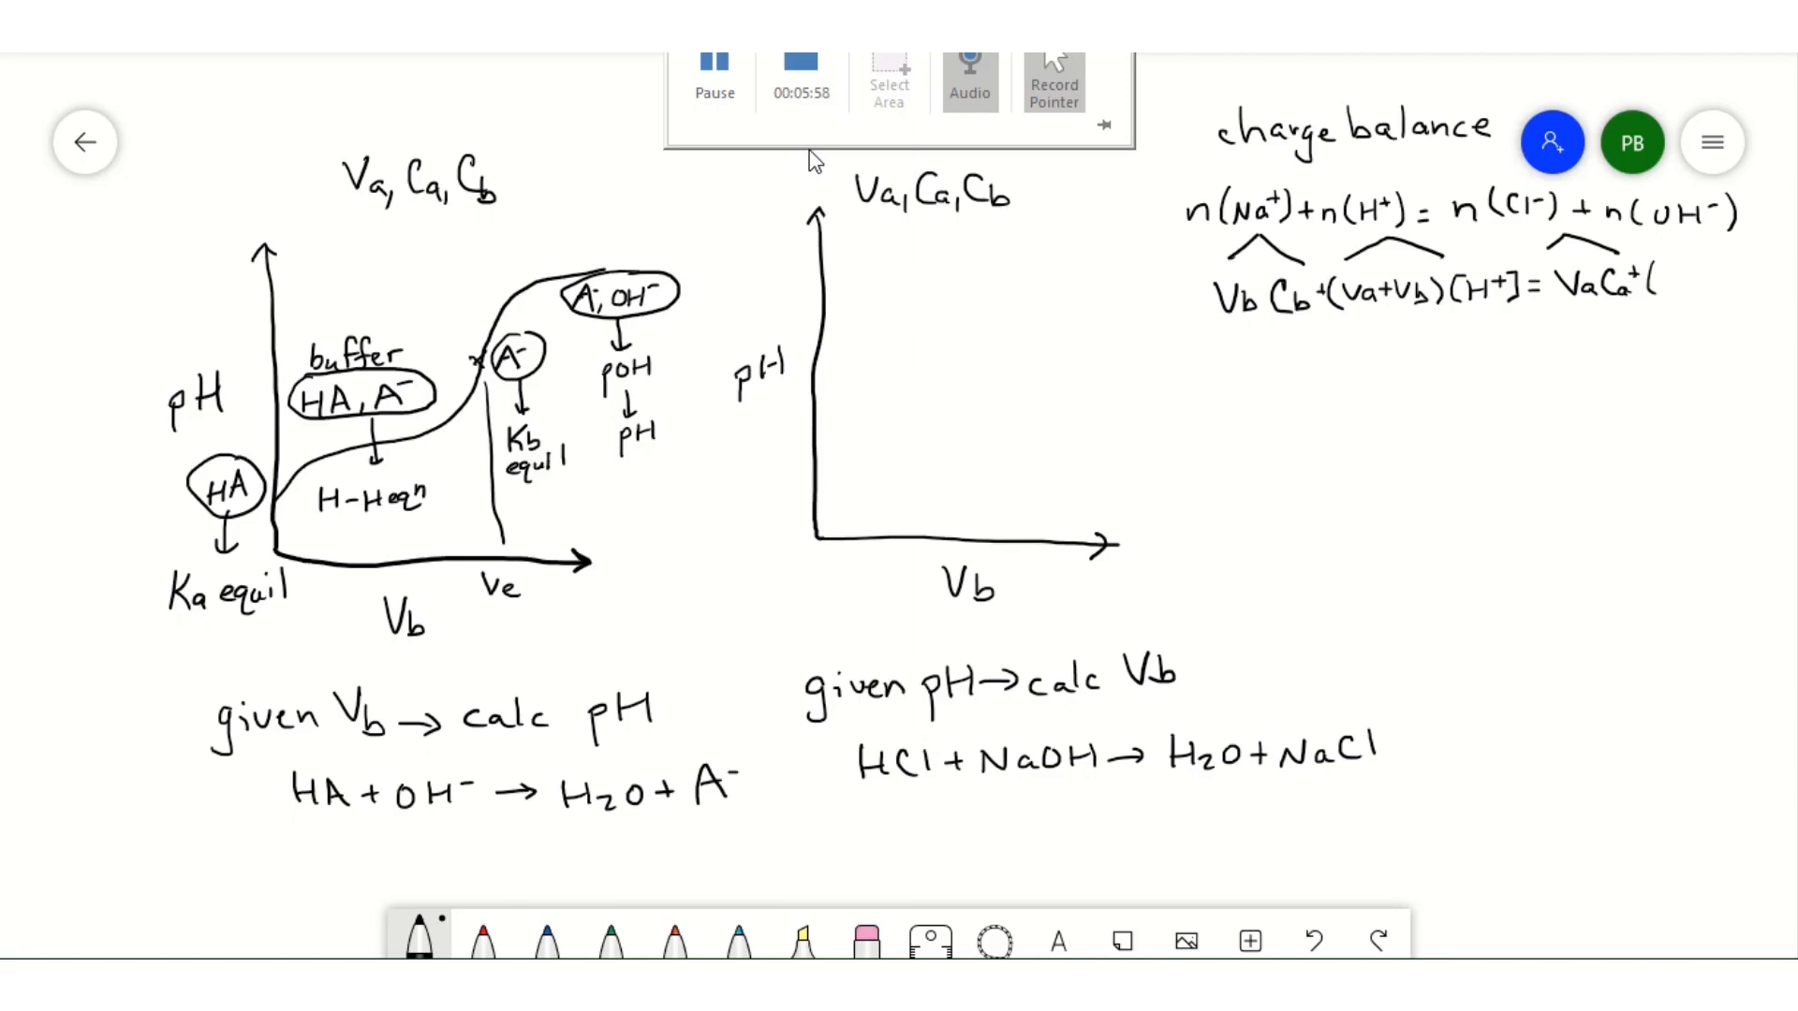
pyautogui.moveTo(1662, 270); pyautogui.dragTo(1672, 272)
pyautogui.moveTo(1674, 277); pyautogui.dragTo(1681, 278)
pyautogui.moveTo(1697, 266)
pyautogui.mouseDown()
pyautogui.moveTo(1743, 287)
pyautogui.moveTo(1773, 275)
pyautogui.mouseUp()
pyautogui.moveTo(1773, 269); pyautogui.dragTo(1793, 295)
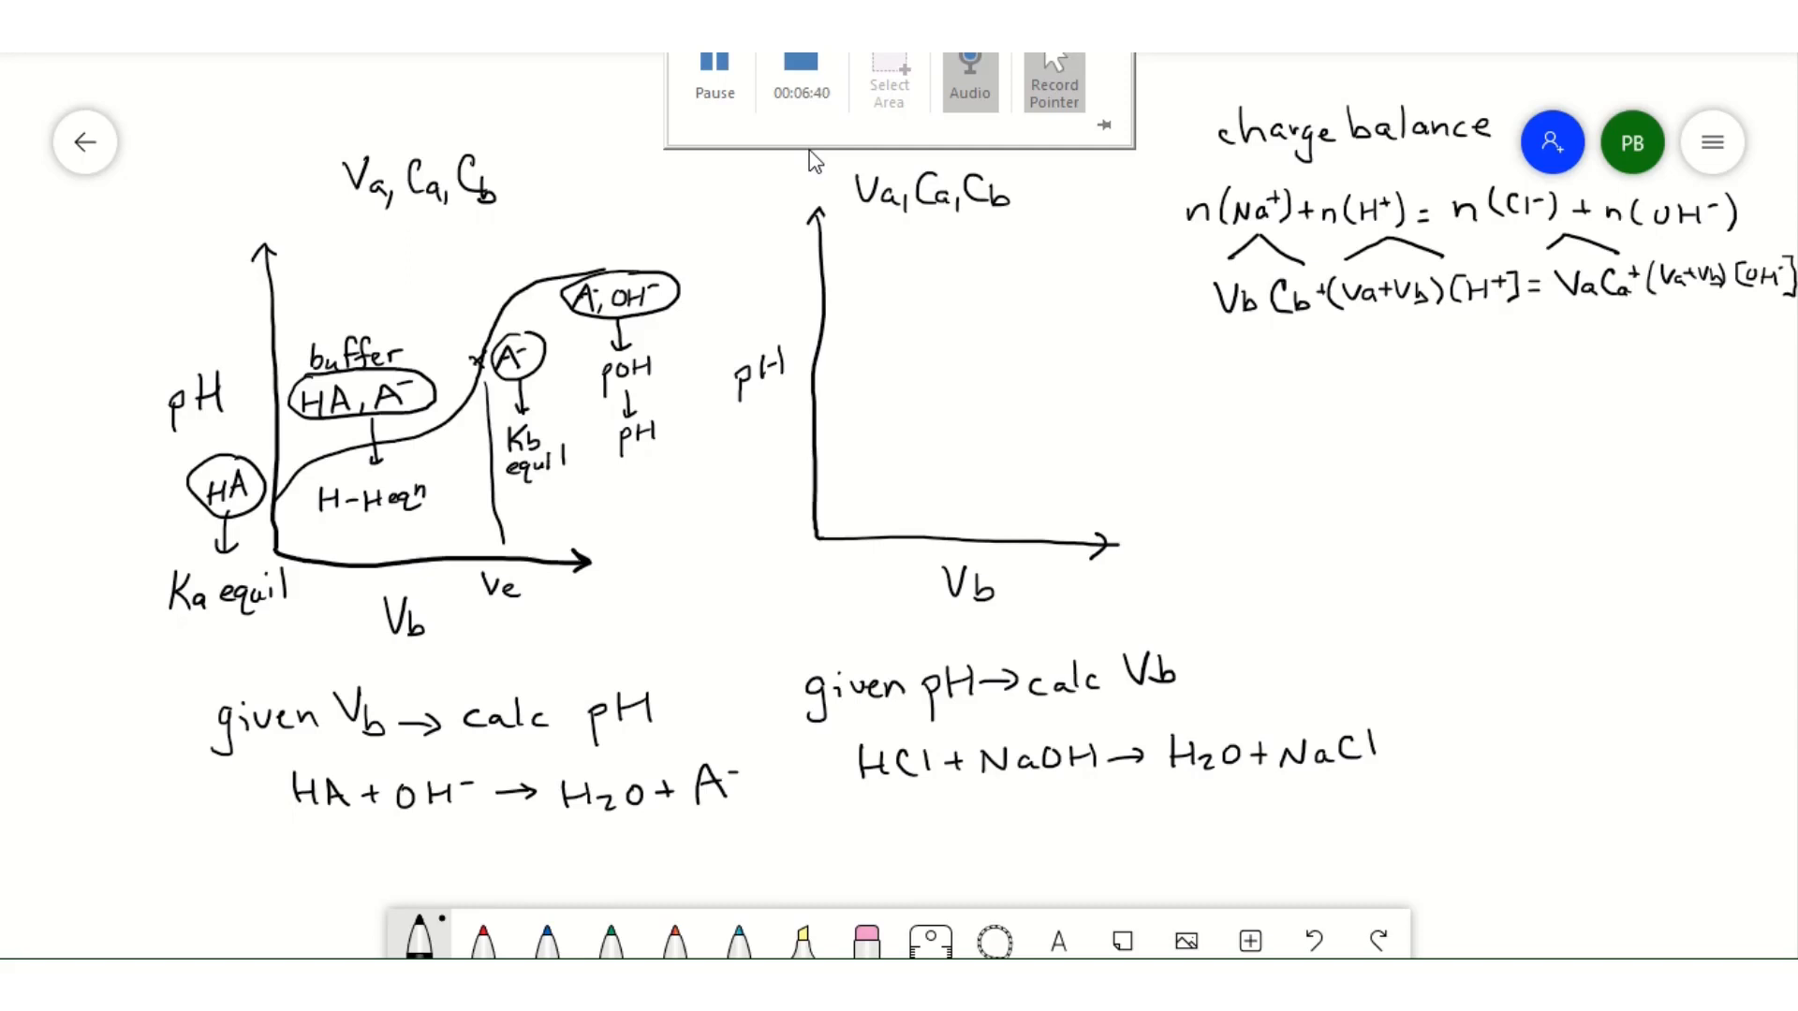
# - Write the equation regrouped by volume: "Vb(Cb + [H⁺] - [OH⁻]) = Va(Ca + [OH⁻] - [H⁺])"
pyautogui.moveTo(1161, 340)
pyautogui.mouseDown()
pyautogui.moveTo(1226, 363)
pyautogui.moveTo(1303, 344)
pyautogui.mouseUp()
pyautogui.moveTo(1295, 337); pyautogui.dragTo(1328, 355)
pyautogui.moveTo(1334, 334)
pyautogui.mouseDown()
pyautogui.moveTo(1333, 351)
pyautogui.moveTo(1350, 341)
pyautogui.mouseUp()
pyautogui.moveTo(1348, 334)
pyautogui.mouseDown()
pyautogui.moveTo(1348, 354)
pyautogui.moveTo(1365, 340)
pyautogui.mouseUp()
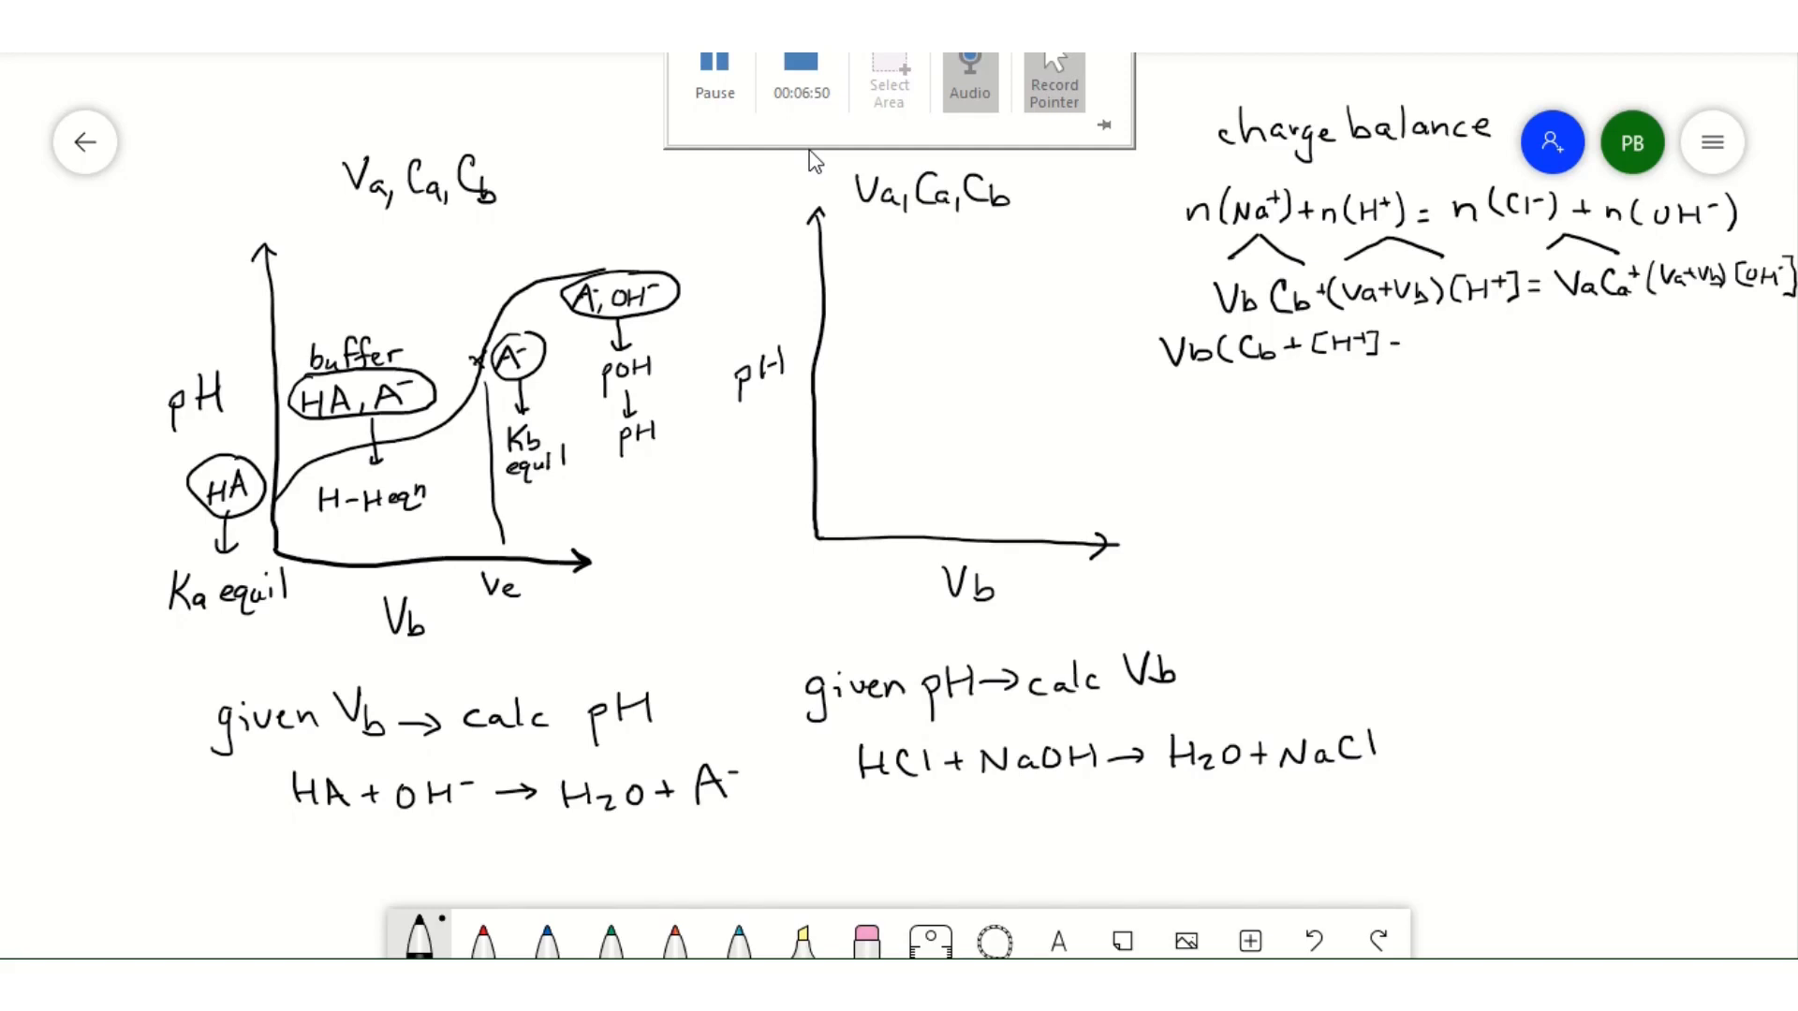
pyautogui.moveTo(1413, 335); pyautogui.dragTo(1415, 354)
pyautogui.moveTo(1419, 340); pyautogui.dragTo(1420, 340)
pyautogui.moveTo(1430, 338); pyautogui.dragTo(1444, 345)
pyautogui.moveTo(1446, 338)
pyautogui.mouseDown()
pyautogui.moveTo(1449, 357)
pyautogui.moveTo(1530, 328)
pyautogui.moveTo(1542, 350)
pyautogui.mouseUp()
pyautogui.moveTo(1574, 319); pyautogui.dragTo(1562, 350)
pyautogui.moveTo(1591, 327); pyautogui.dragTo(1584, 347)
pyautogui.moveTo(1597, 338); pyautogui.dragTo(1618, 340)
pyautogui.moveTo(1628, 334); pyautogui.dragTo(1648, 333)
pyautogui.moveTo(1661, 332); pyautogui.dragTo(1675, 340)
pyautogui.moveTo(1676, 332)
pyautogui.mouseDown()
pyautogui.moveTo(1676, 348)
pyautogui.moveTo(1761, 334)
pyautogui.moveTo(1784, 350)
pyautogui.mouseUp()
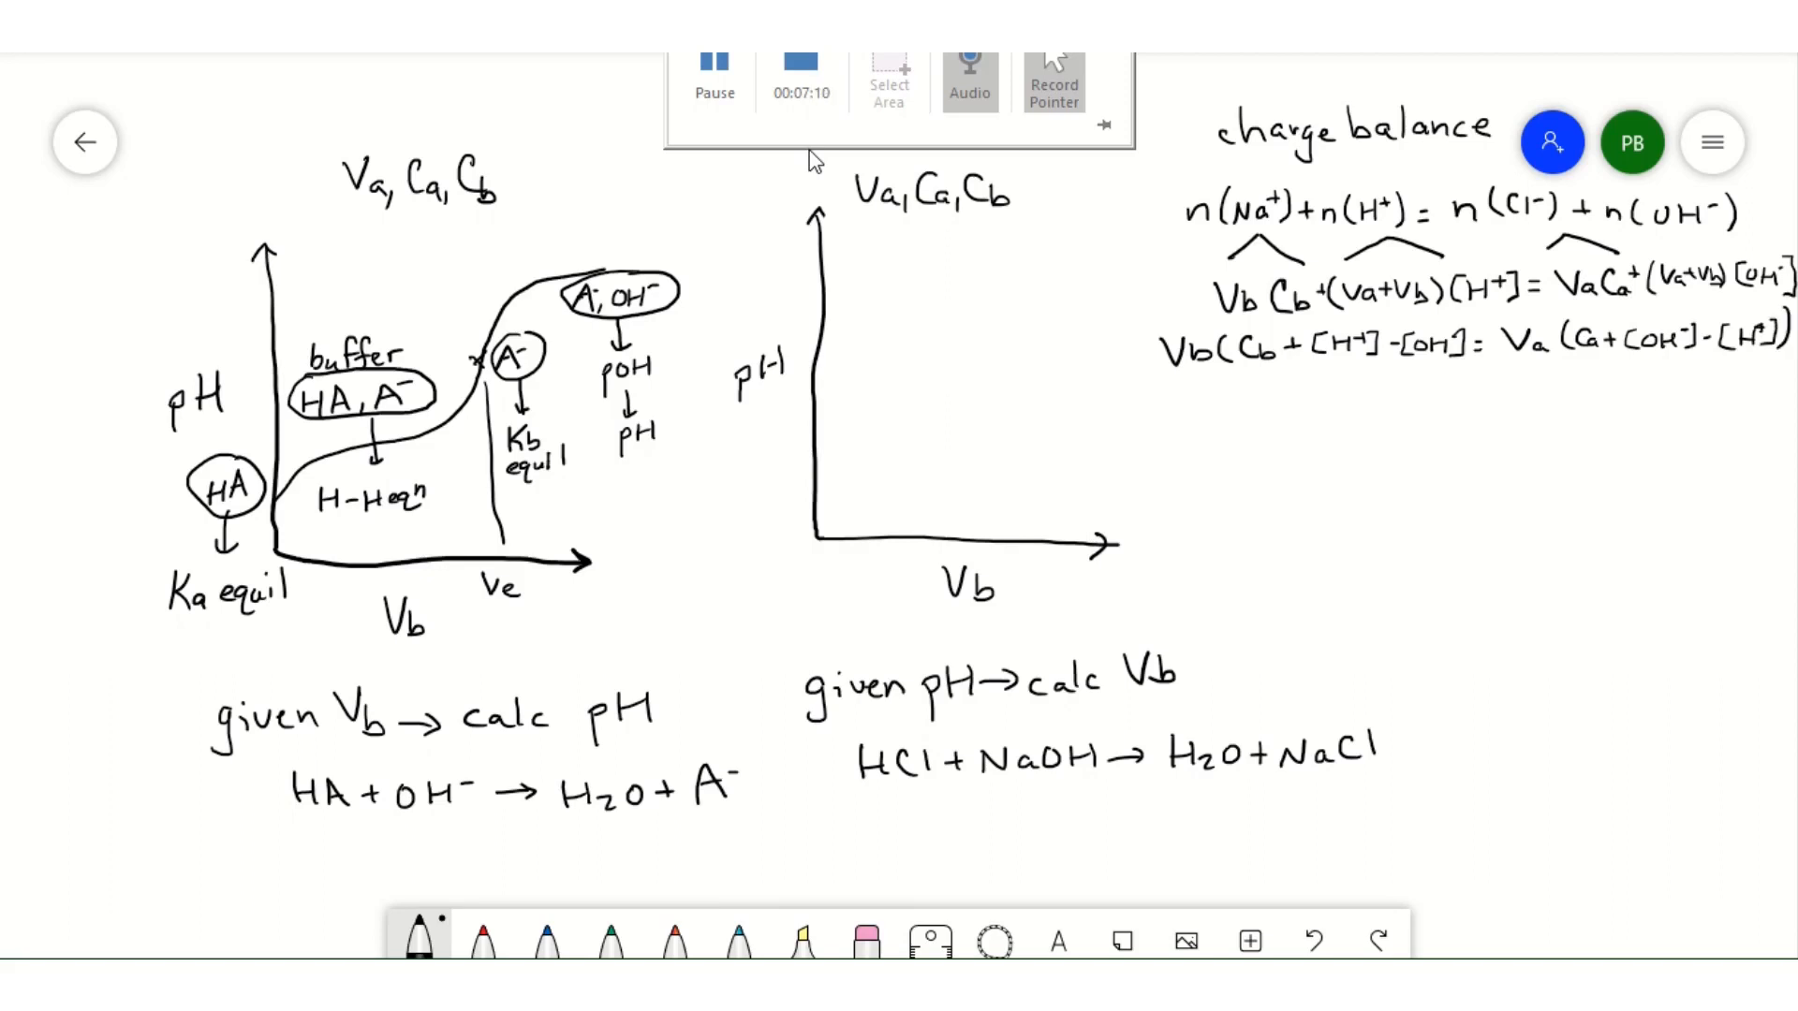
# - Start the solved equation with "Vb =" and the numerator "Va(Ca + [OH⁻] - [H⁺])"
pyautogui.moveTo(1187, 438); pyautogui.dragTo(1217, 463)
pyautogui.moveTo(1297, 406); pyautogui.dragTo(1359, 427)
pyautogui.moveTo(1370, 412)
pyautogui.mouseDown()
pyautogui.moveTo(1383, 404)
pyautogui.moveTo(1382, 424)
pyautogui.mouseUp()
pyautogui.moveTo(1401, 413); pyautogui.dragTo(1424, 413)
pyautogui.moveTo(1416, 404)
pyautogui.mouseDown()
pyautogui.moveTo(1415, 422)
pyautogui.moveTo(1466, 409)
pyautogui.mouseUp()
pyautogui.click(1444, 406)
pyautogui.moveTo(1479, 408); pyautogui.dragTo(1495, 422)
pyautogui.moveTo(1480, 416); pyautogui.dragTo(1584, 421)
pyautogui.click(1508, 412)
pyautogui.moveTo(1584, 410); pyautogui.dragTo(1599, 419)
pyautogui.moveTo(1612, 402); pyautogui.dragTo(1640, 417)
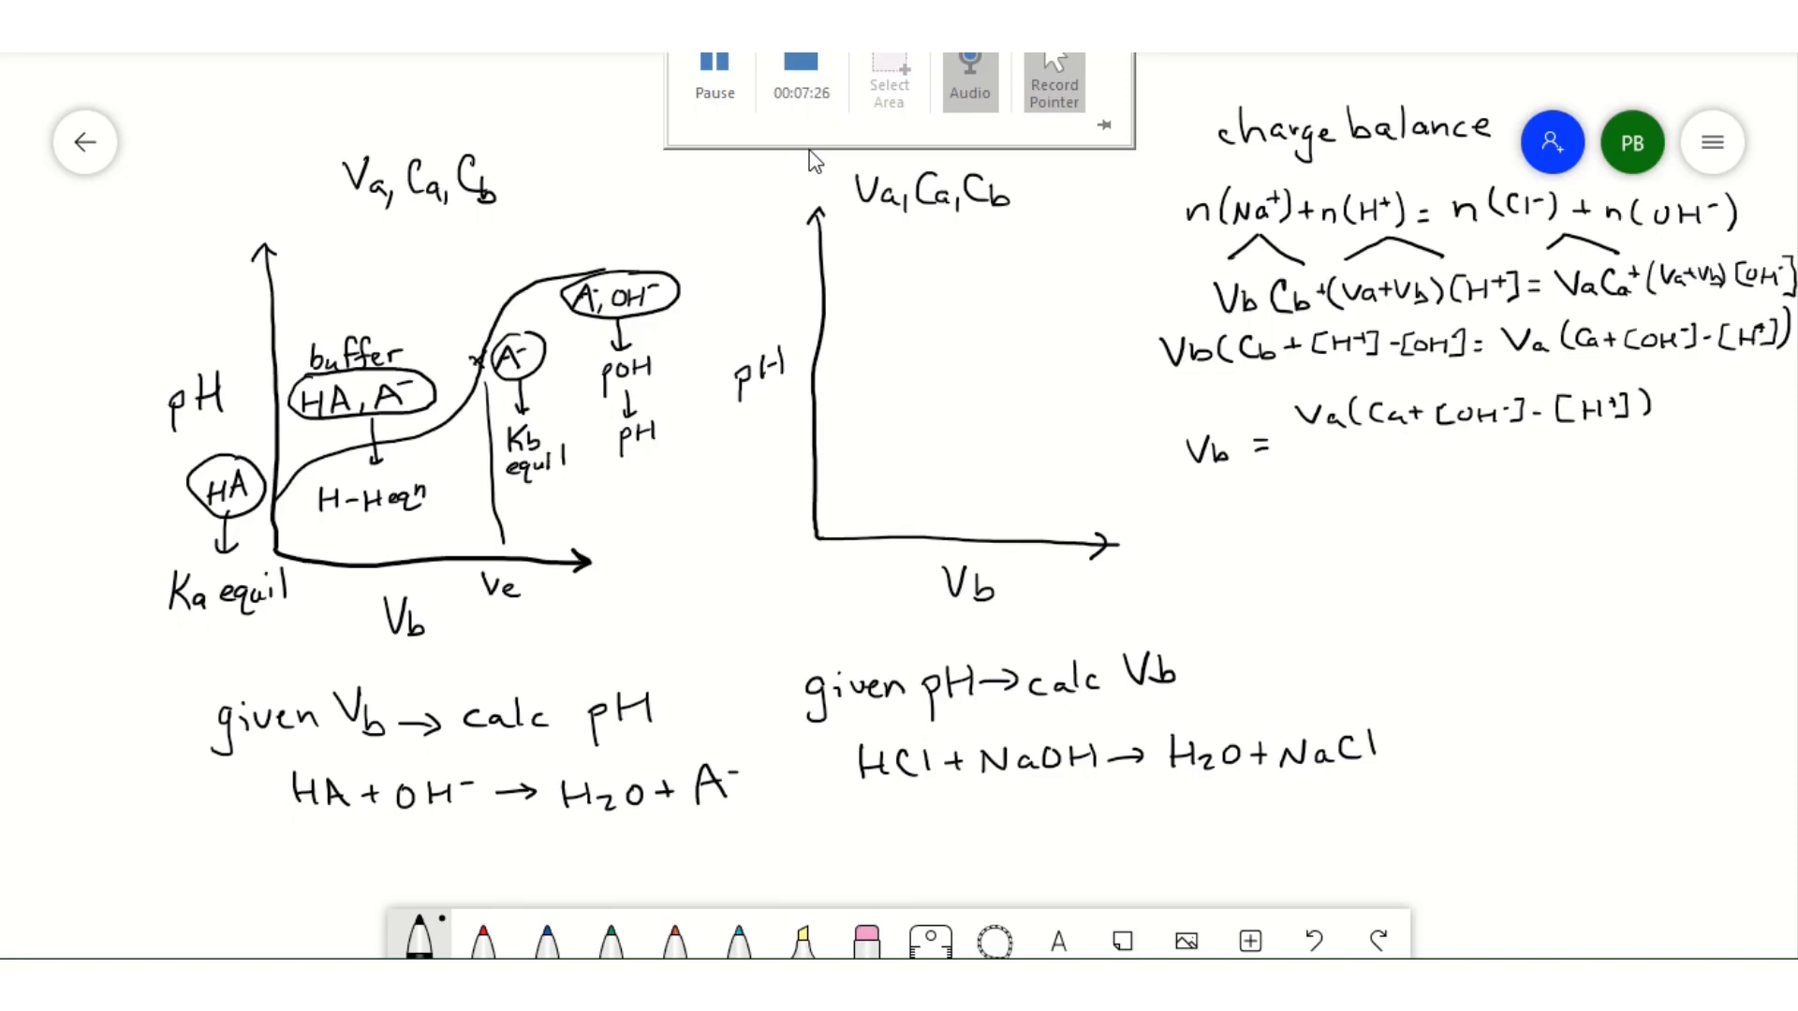
# - Add the fraction bar and denominator "Cb + [H⁺] - [OH⁻]", and draw a box around the whole Vb equation
pyautogui.moveTo(1309, 440); pyautogui.dragTo(1611, 443)
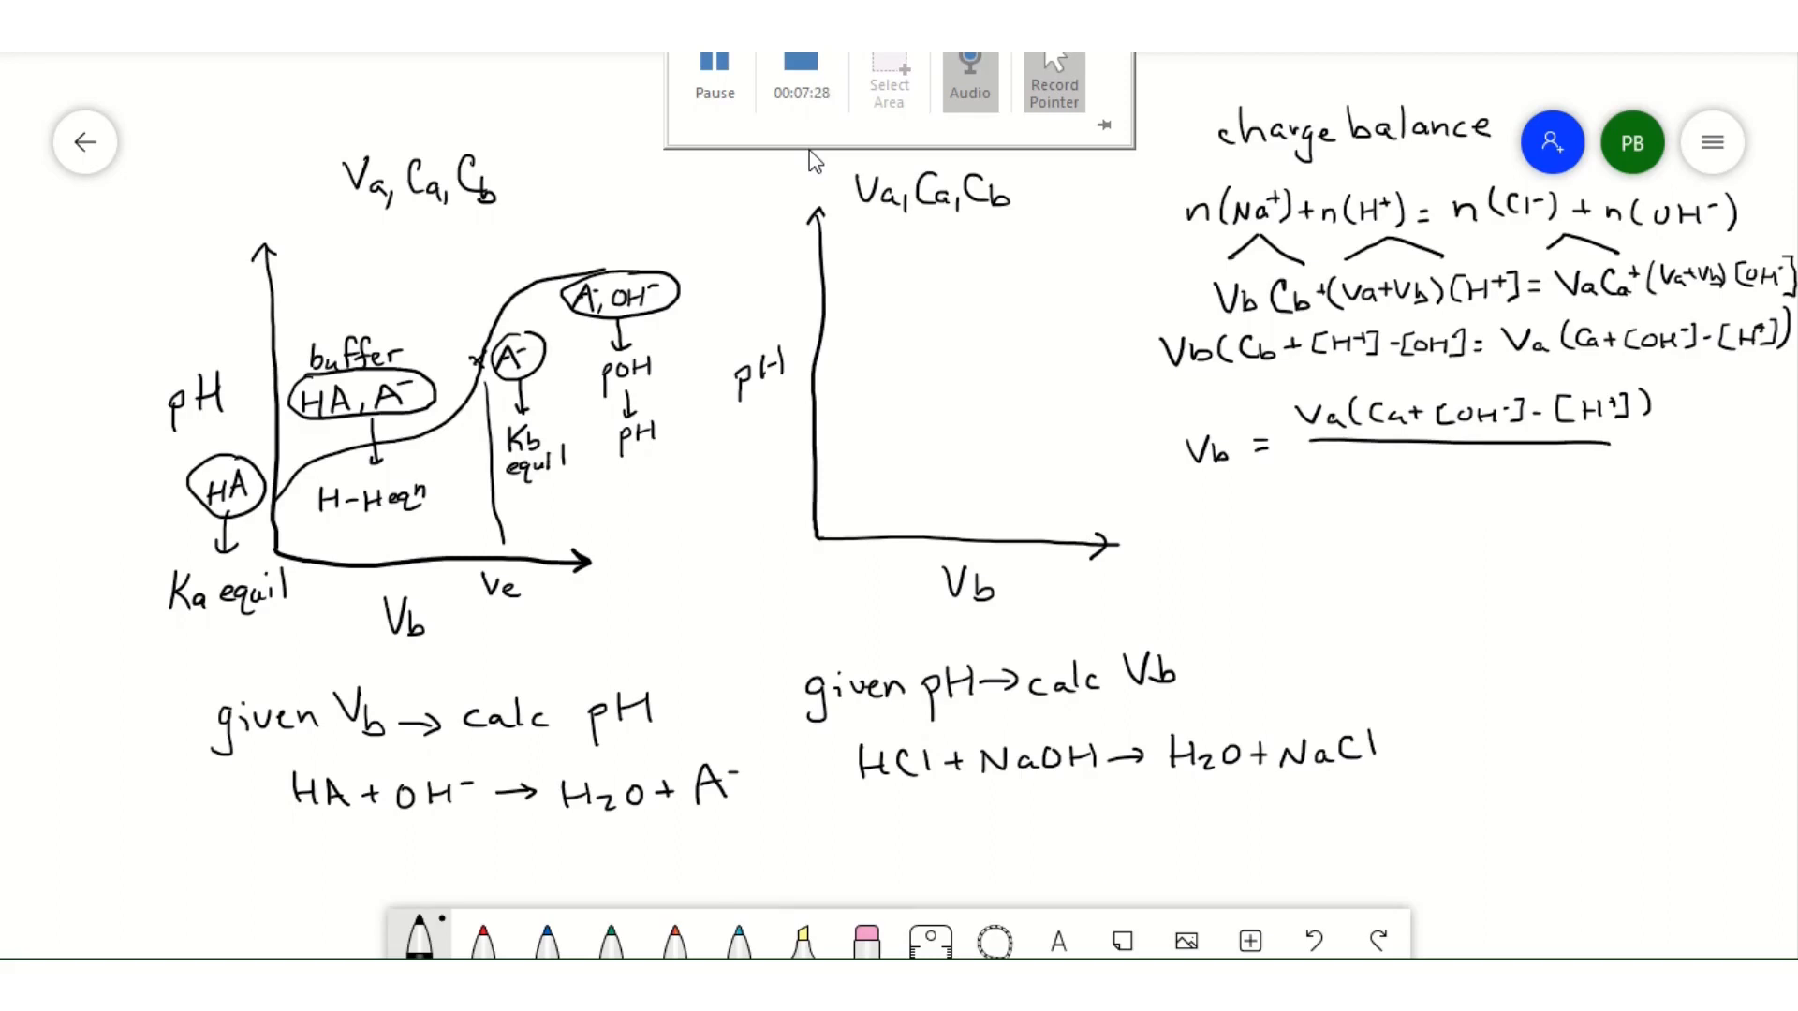
pyautogui.moveTo(1338, 461)
pyautogui.mouseDown()
pyautogui.moveTo(1339, 483)
pyautogui.moveTo(1395, 475)
pyautogui.mouseUp()
pyautogui.moveTo(1388, 464)
pyautogui.mouseDown()
pyautogui.moveTo(1388, 482)
pyautogui.moveTo(1435, 483)
pyautogui.mouseUp()
pyautogui.moveTo(1435, 471); pyautogui.dragTo(1449, 470)
pyautogui.moveTo(1449, 460)
pyautogui.mouseDown()
pyautogui.moveTo(1450, 479)
pyautogui.moveTo(1468, 467)
pyautogui.mouseUp()
pyautogui.moveTo(1462, 462)
pyautogui.mouseDown()
pyautogui.moveTo(1478, 485)
pyautogui.moveTo(1553, 467)
pyautogui.mouseUp()
pyautogui.moveTo(1563, 464)
pyautogui.mouseDown()
pyautogui.moveTo(1564, 481)
pyautogui.moveTo(1580, 471)
pyautogui.mouseUp()
pyautogui.moveTo(1582, 460); pyautogui.dragTo(1597, 486)
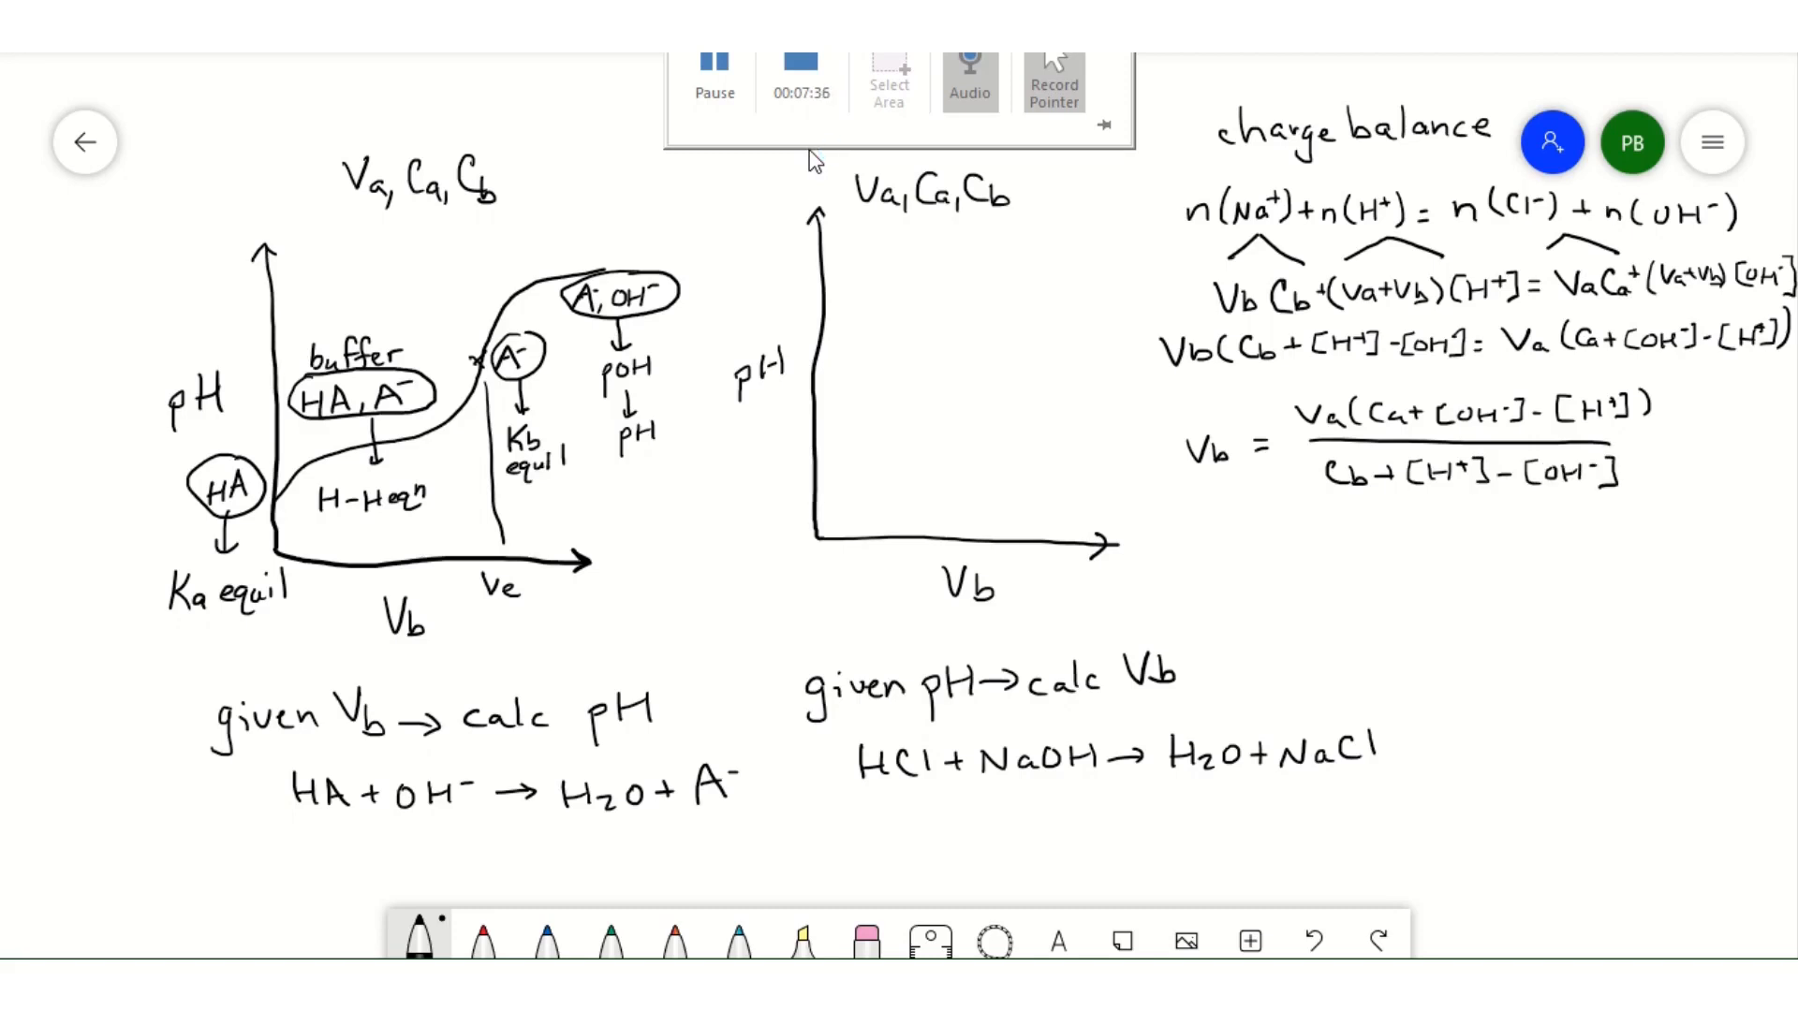
pyautogui.moveTo(1164, 405)
pyautogui.mouseDown()
pyautogui.moveTo(1160, 487)
pyautogui.moveTo(1348, 393)
pyautogui.moveTo(1686, 385)
pyautogui.moveTo(1667, 500)
pyautogui.moveTo(1182, 513)
pyautogui.moveTo(1159, 472)
pyautogui.mouseUp()
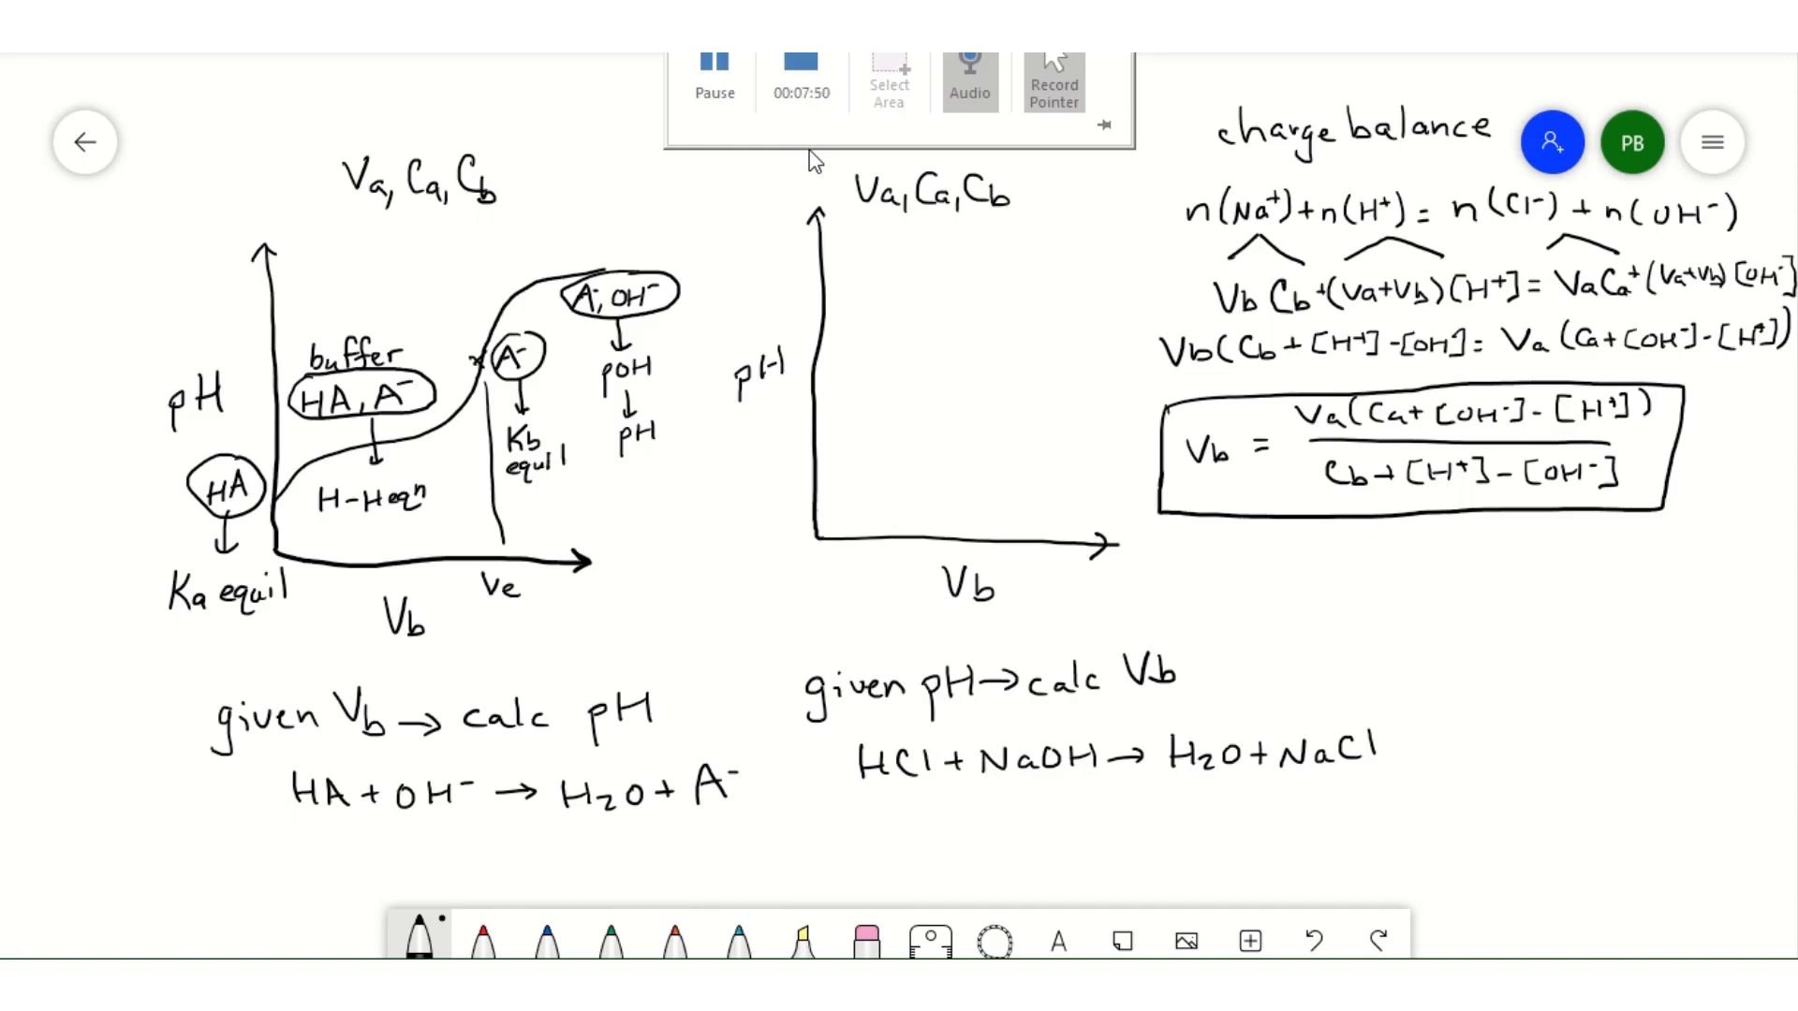
# - Sketch an S-shaped curve on the second graph and mark its starting point with an arrow labelled "pH acid"
pyautogui.moveTo(816, 509)
pyautogui.mouseDown()
pyautogui.moveTo(838, 475)
pyautogui.moveTo(969, 412)
pyautogui.moveTo(1016, 315)
pyautogui.moveTo(1086, 285)
pyautogui.mouseUp()
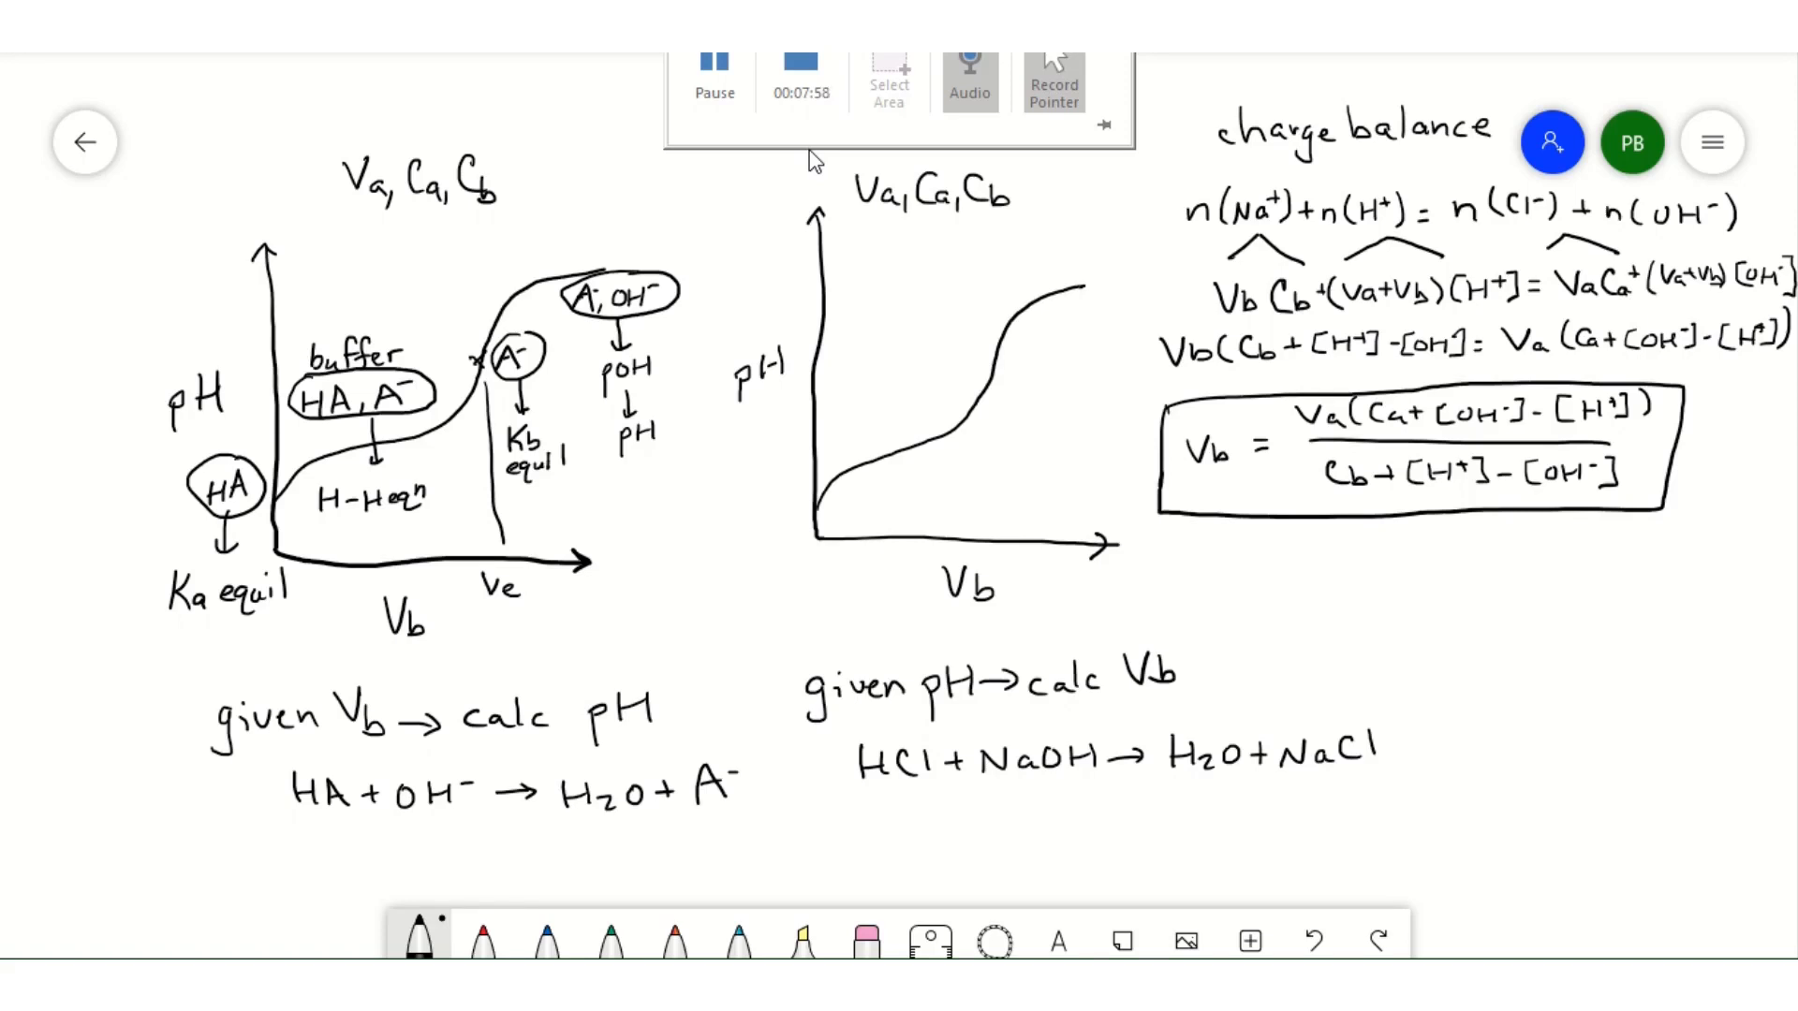
pyautogui.moveTo(750, 506); pyautogui.dragTo(792, 497)
pyautogui.moveTo(781, 488); pyautogui.dragTo(788, 504)
pyautogui.moveTo(683, 540)
pyautogui.mouseDown()
pyautogui.moveTo(684, 565)
pyautogui.moveTo(694, 532)
pyautogui.moveTo(698, 549)
pyautogui.mouseUp()
pyautogui.moveTo(698, 536); pyautogui.dragTo(711, 532)
pyautogui.moveTo(710, 520)
pyautogui.mouseDown()
pyautogui.moveTo(739, 551)
pyautogui.moveTo(771, 528)
pyautogui.moveTo(779, 549)
pyautogui.mouseUp()
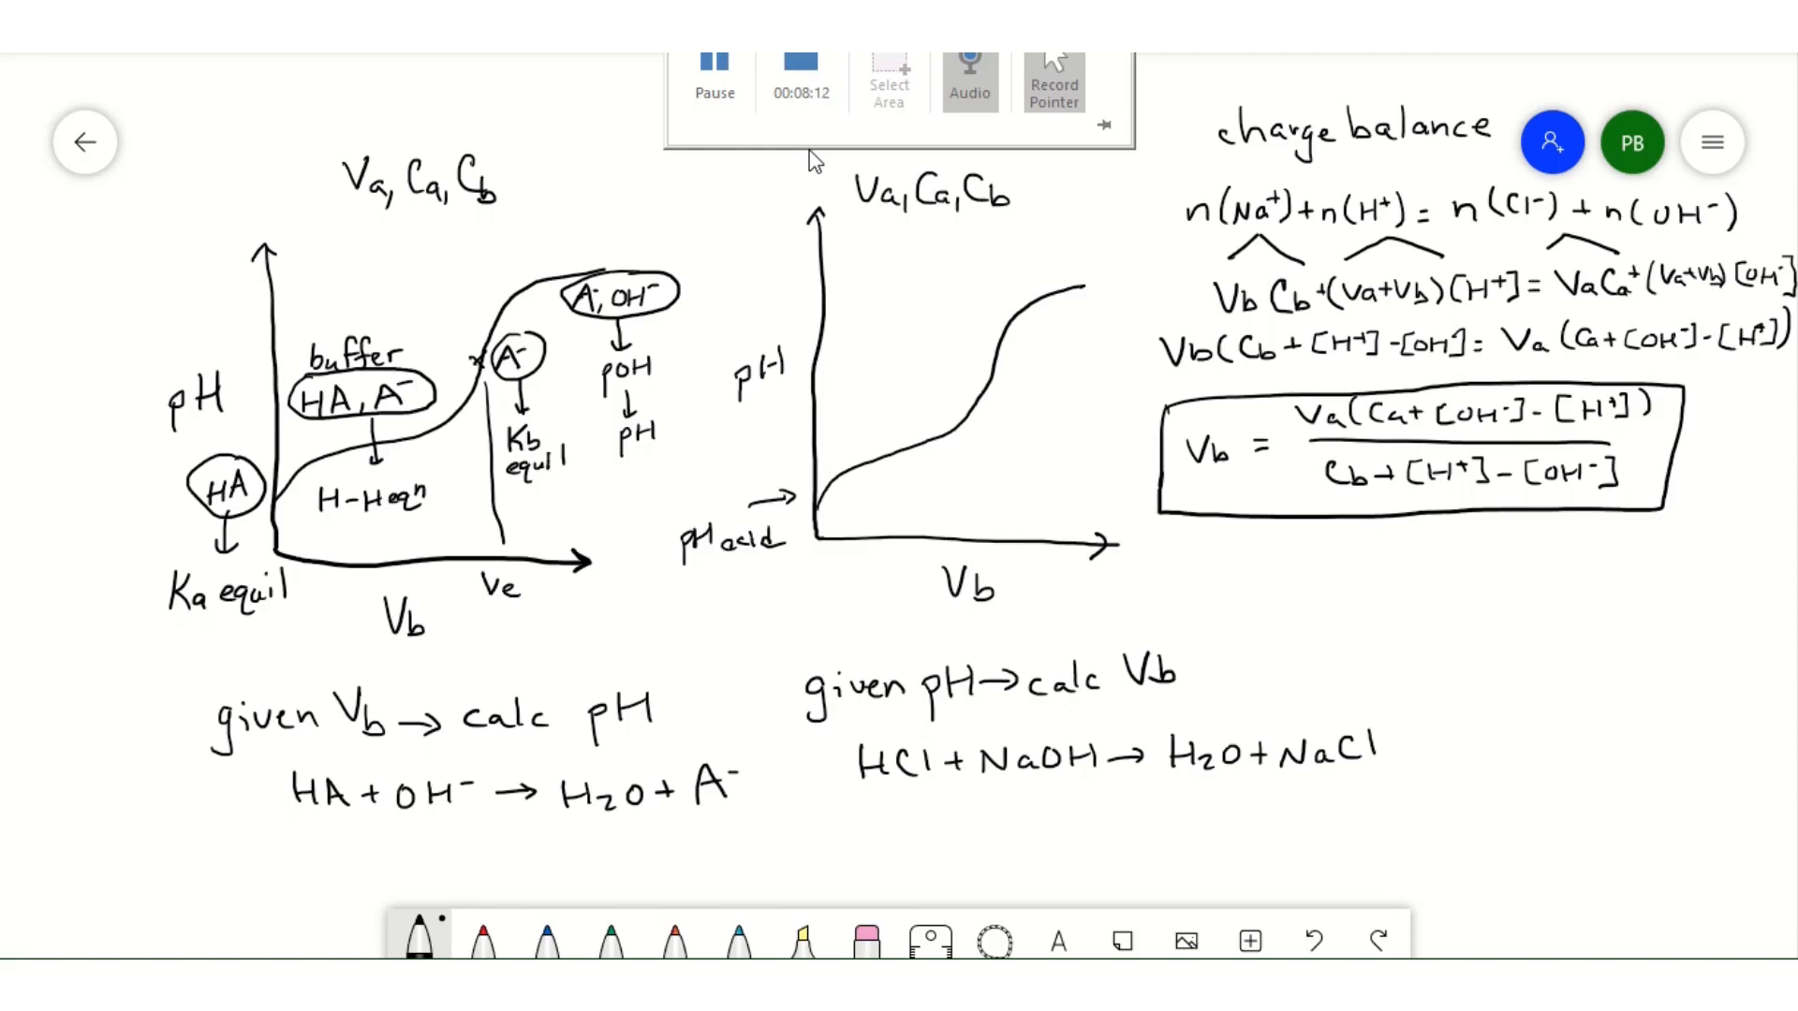
# - Label the upper end of the second graph's pH axis "pH base-1"
pyautogui.moveTo(707, 273); pyautogui.dragTo(710, 287)
pyautogui.moveTo(707, 267); pyautogui.dragTo(743, 255)
pyautogui.moveTo(742, 246)
pyautogui.mouseDown()
pyautogui.moveTo(742, 266)
pyautogui.moveTo(811, 261)
pyautogui.mouseUp()
# - Draw closely spaced tick marks along the second graph's pH axis from "pH base-1" down to "pH acid"
pyautogui.moveTo(815, 310); pyautogui.dragTo(833, 309)
pyautogui.moveTo(813, 319); pyautogui.dragTo(833, 325)
pyautogui.moveTo(812, 334); pyautogui.dragTo(829, 349)
pyautogui.moveTo(807, 362); pyautogui.dragTo(827, 370)
pyautogui.moveTo(807, 378); pyautogui.dragTo(826, 385)
pyautogui.moveTo(807, 395); pyautogui.dragTo(828, 402)
pyautogui.moveTo(807, 408); pyautogui.dragTo(827, 414)
pyautogui.moveTo(807, 421); pyautogui.dragTo(829, 428)
pyautogui.moveTo(809, 434); pyautogui.dragTo(826, 440)
pyautogui.moveTo(802, 447); pyautogui.dragTo(828, 453)
pyautogui.moveTo(806, 459); pyautogui.dragTo(828, 463)
pyautogui.moveTo(806, 468); pyautogui.dragTo(829, 474)
pyautogui.moveTo(807, 480); pyautogui.dragTo(825, 486)
pyautogui.moveTo(806, 492); pyautogui.dragTo(822, 497)
pyautogui.moveTo(804, 503); pyautogui.dragTo(820, 503)
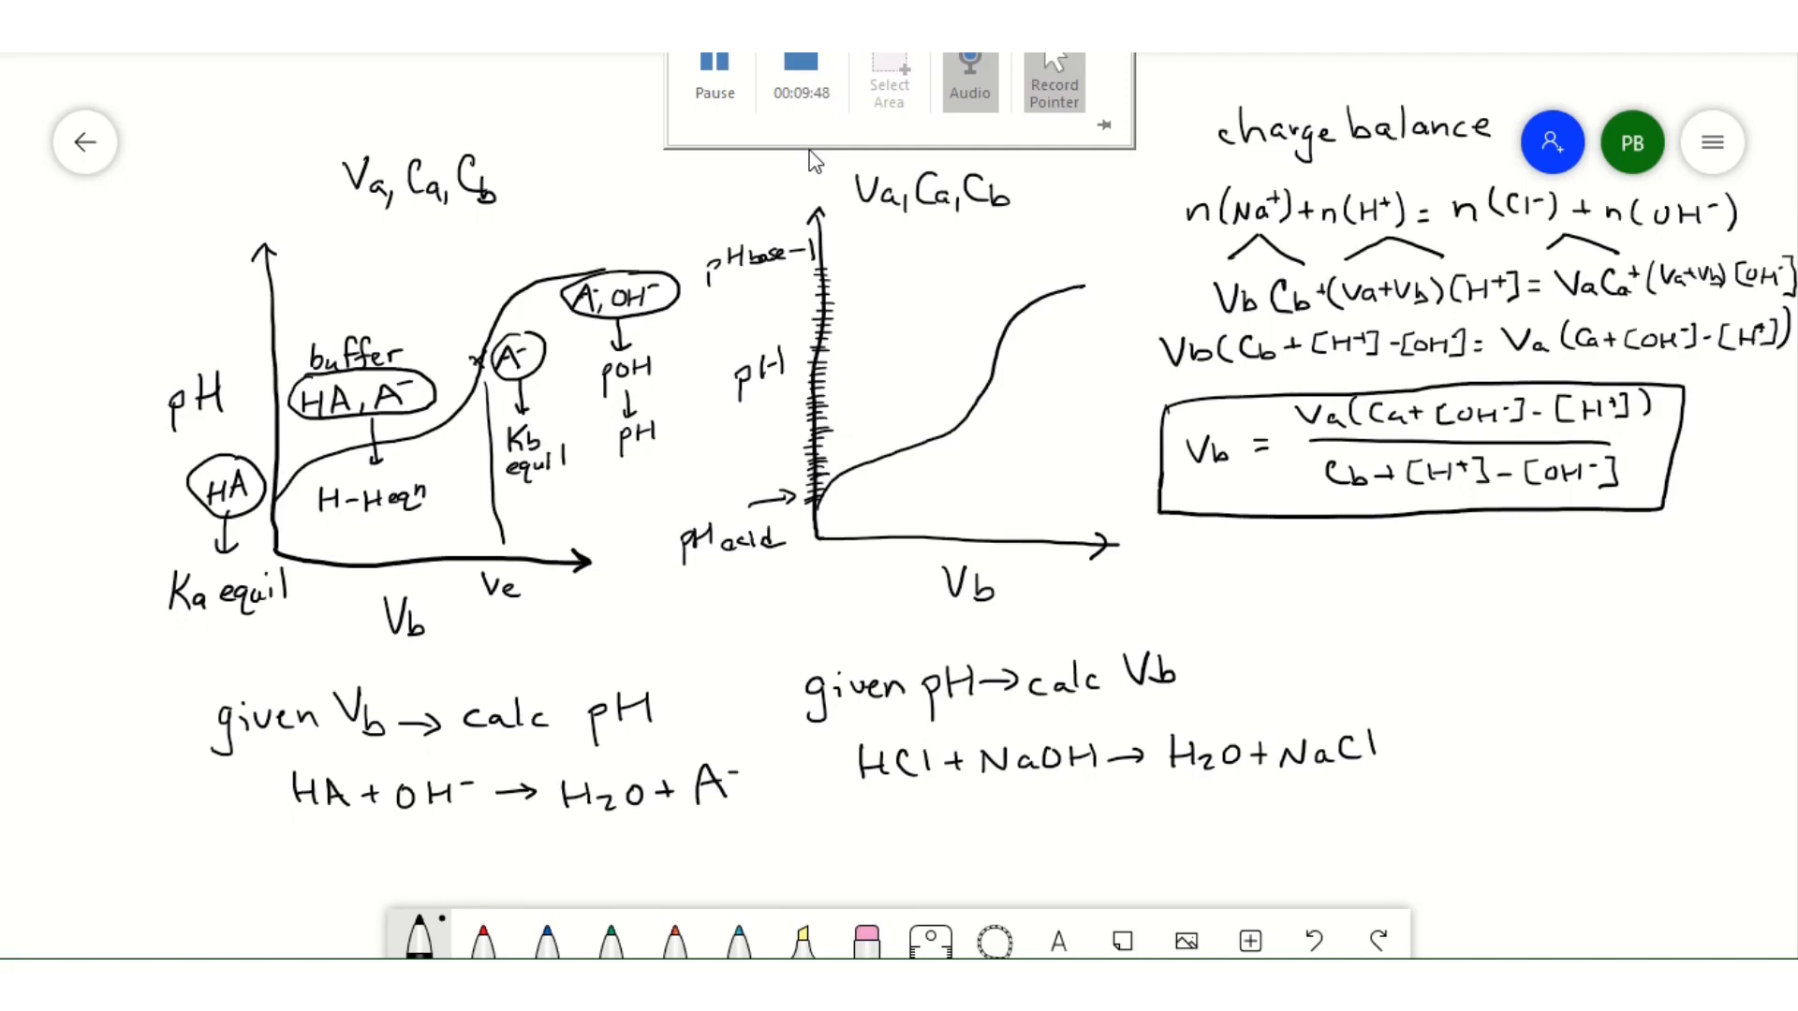
# - Sketch pH and Vb data columns below the boxed equation, with a curved arrow to a second pair of pH and Vb columns
pyautogui.moveTo(1365, 592)
pyautogui.mouseDown()
pyautogui.moveTo(1367, 608)
pyautogui.moveTo(1383, 582)
pyautogui.moveTo(1440, 566)
pyautogui.moveTo(1449, 586)
pyautogui.mouseUp()
pyautogui.moveTo(1421, 590)
pyautogui.mouseDown()
pyautogui.moveTo(1457, 588)
pyautogui.moveTo(1397, 694)
pyautogui.moveTo(1448, 626)
pyautogui.moveTo(1454, 689)
pyautogui.mouseUp()
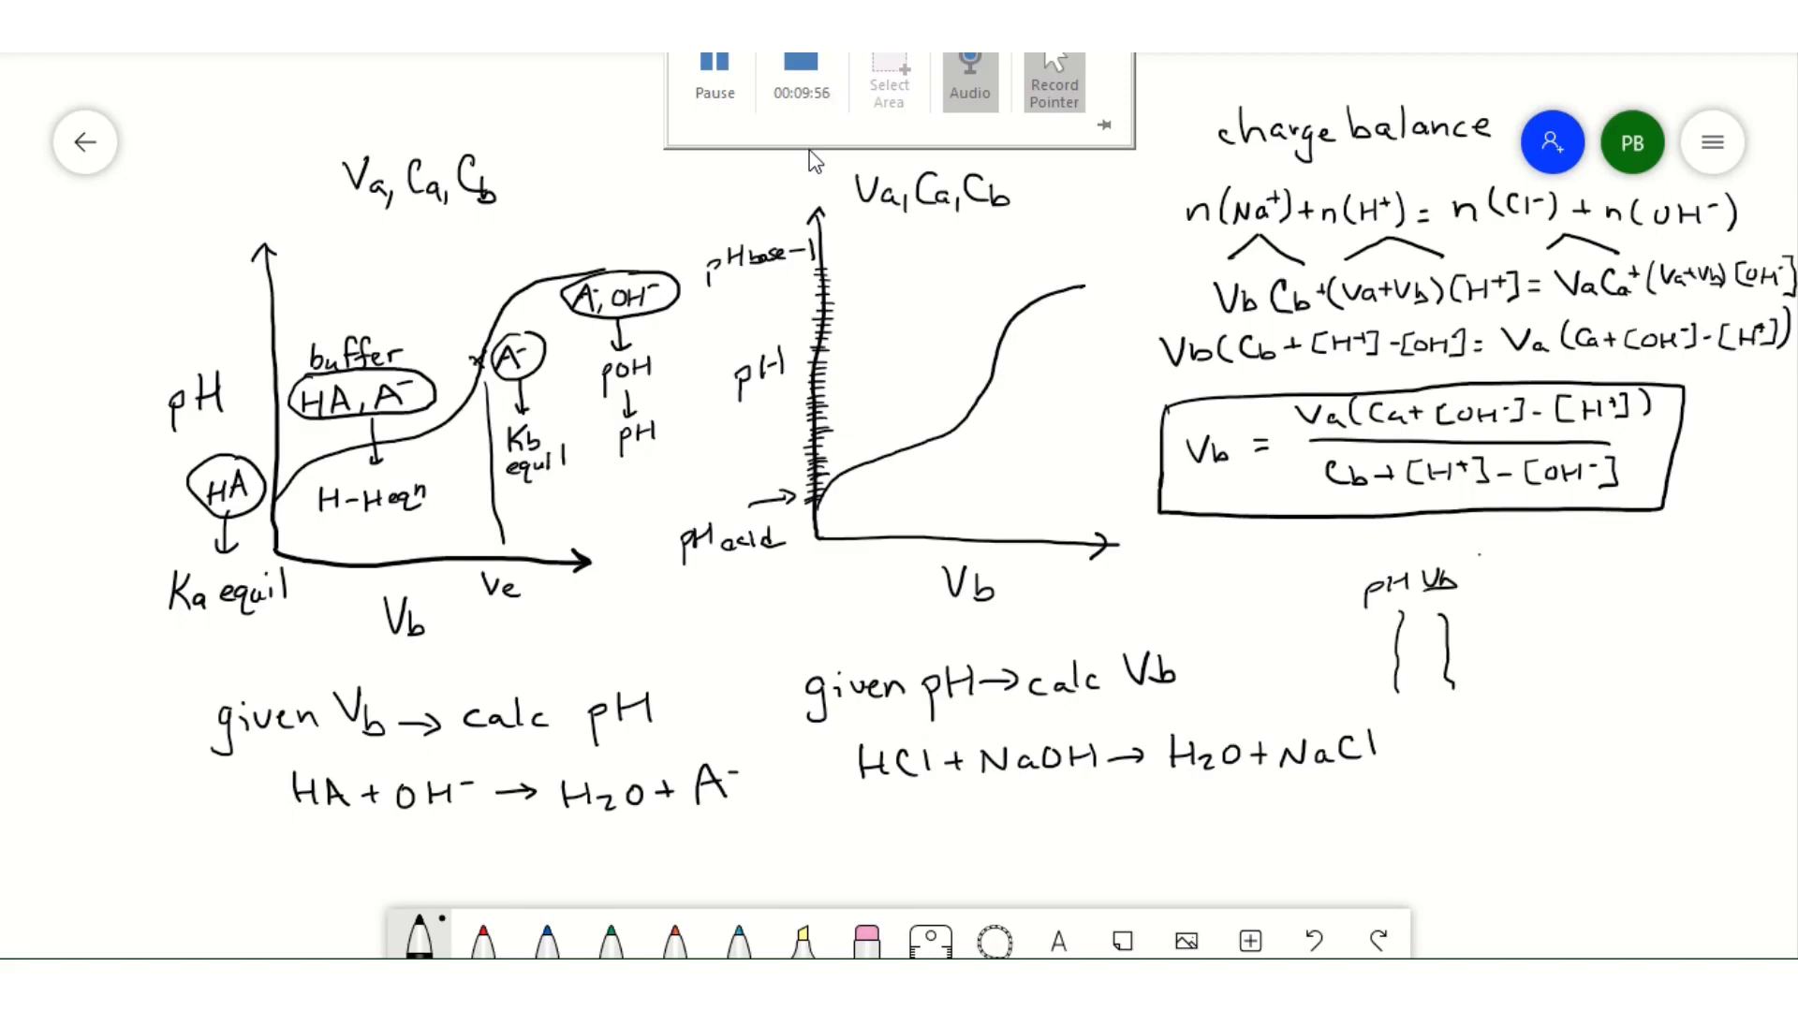
pyautogui.moveTo(1479, 554)
pyautogui.mouseDown()
pyautogui.moveTo(1634, 549)
pyautogui.moveTo(1644, 599)
pyautogui.moveTo(1707, 560)
pyautogui.moveTo(1719, 580)
pyautogui.moveTo(1681, 666)
pyautogui.mouseUp()
pyautogui.moveTo(1715, 602); pyautogui.dragTo(1725, 661)
# - Write "paste special" beneath the second pair of pH and Vb columns
pyautogui.moveTo(1622, 719)
pyautogui.mouseDown()
pyautogui.moveTo(1627, 752)
pyautogui.moveTo(1646, 721)
pyautogui.moveTo(1682, 725)
pyautogui.mouseUp()
pyautogui.moveTo(1697, 698)
pyautogui.mouseDown()
pyautogui.moveTo(1692, 723)
pyautogui.moveTo(1699, 709)
pyautogui.mouseUp()
pyautogui.moveTo(1701, 716)
pyautogui.mouseDown()
pyautogui.moveTo(1721, 721)
pyautogui.moveTo(1641, 763)
pyautogui.mouseUp()
pyautogui.moveTo(1663, 748); pyautogui.dragTo(1666, 769)
pyautogui.moveTo(1681, 750); pyautogui.dragTo(1713, 753)
pyautogui.moveTo(1720, 740); pyautogui.dragTo(1746, 751)
pyautogui.moveTo(1749, 729); pyautogui.dragTo(1753, 745)
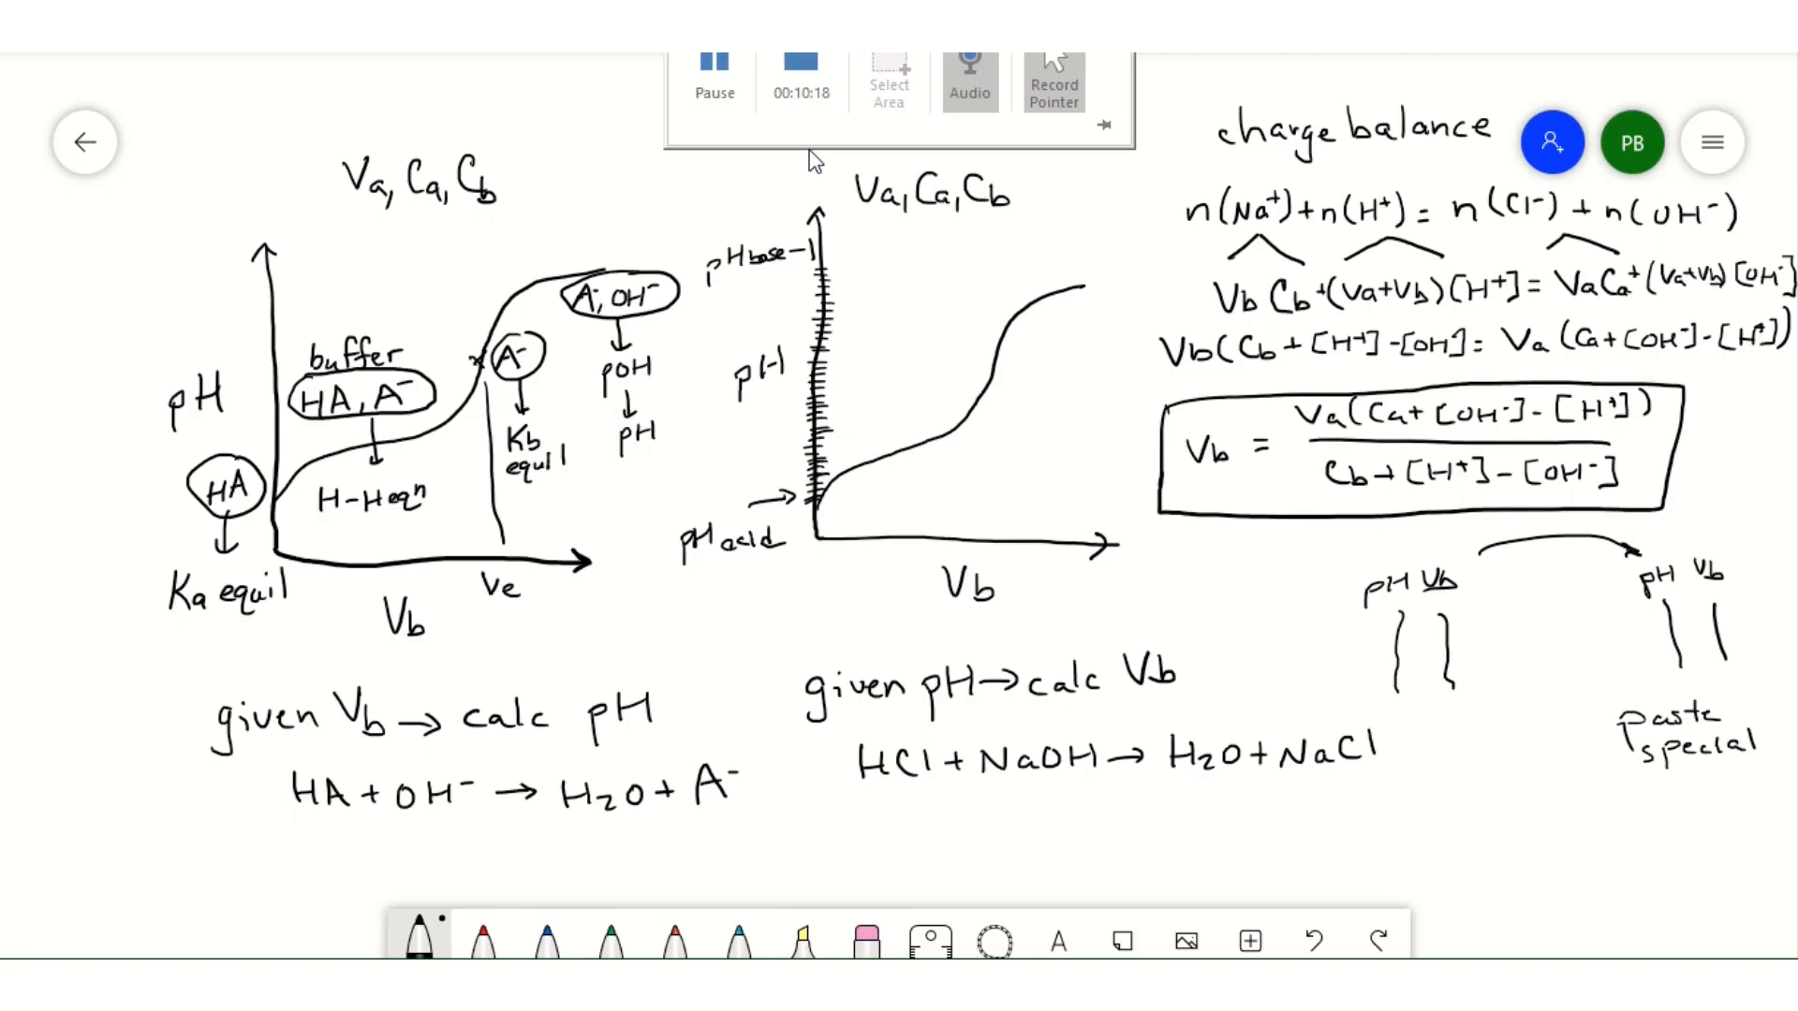
# - Write "calc'd" beneath the first pH and Vb columns and extend the "paste special" note with "as values" and "numbers"
pyautogui.moveTo(1434, 726); pyautogui.dragTo(1436, 739)
pyautogui.moveTo(1442, 726); pyautogui.dragTo(1509, 733)
pyautogui.moveTo(1687, 779)
pyautogui.mouseDown()
pyautogui.moveTo(1704, 779)
pyautogui.moveTo(1691, 814)
pyautogui.moveTo(1739, 810)
pyautogui.mouseUp()
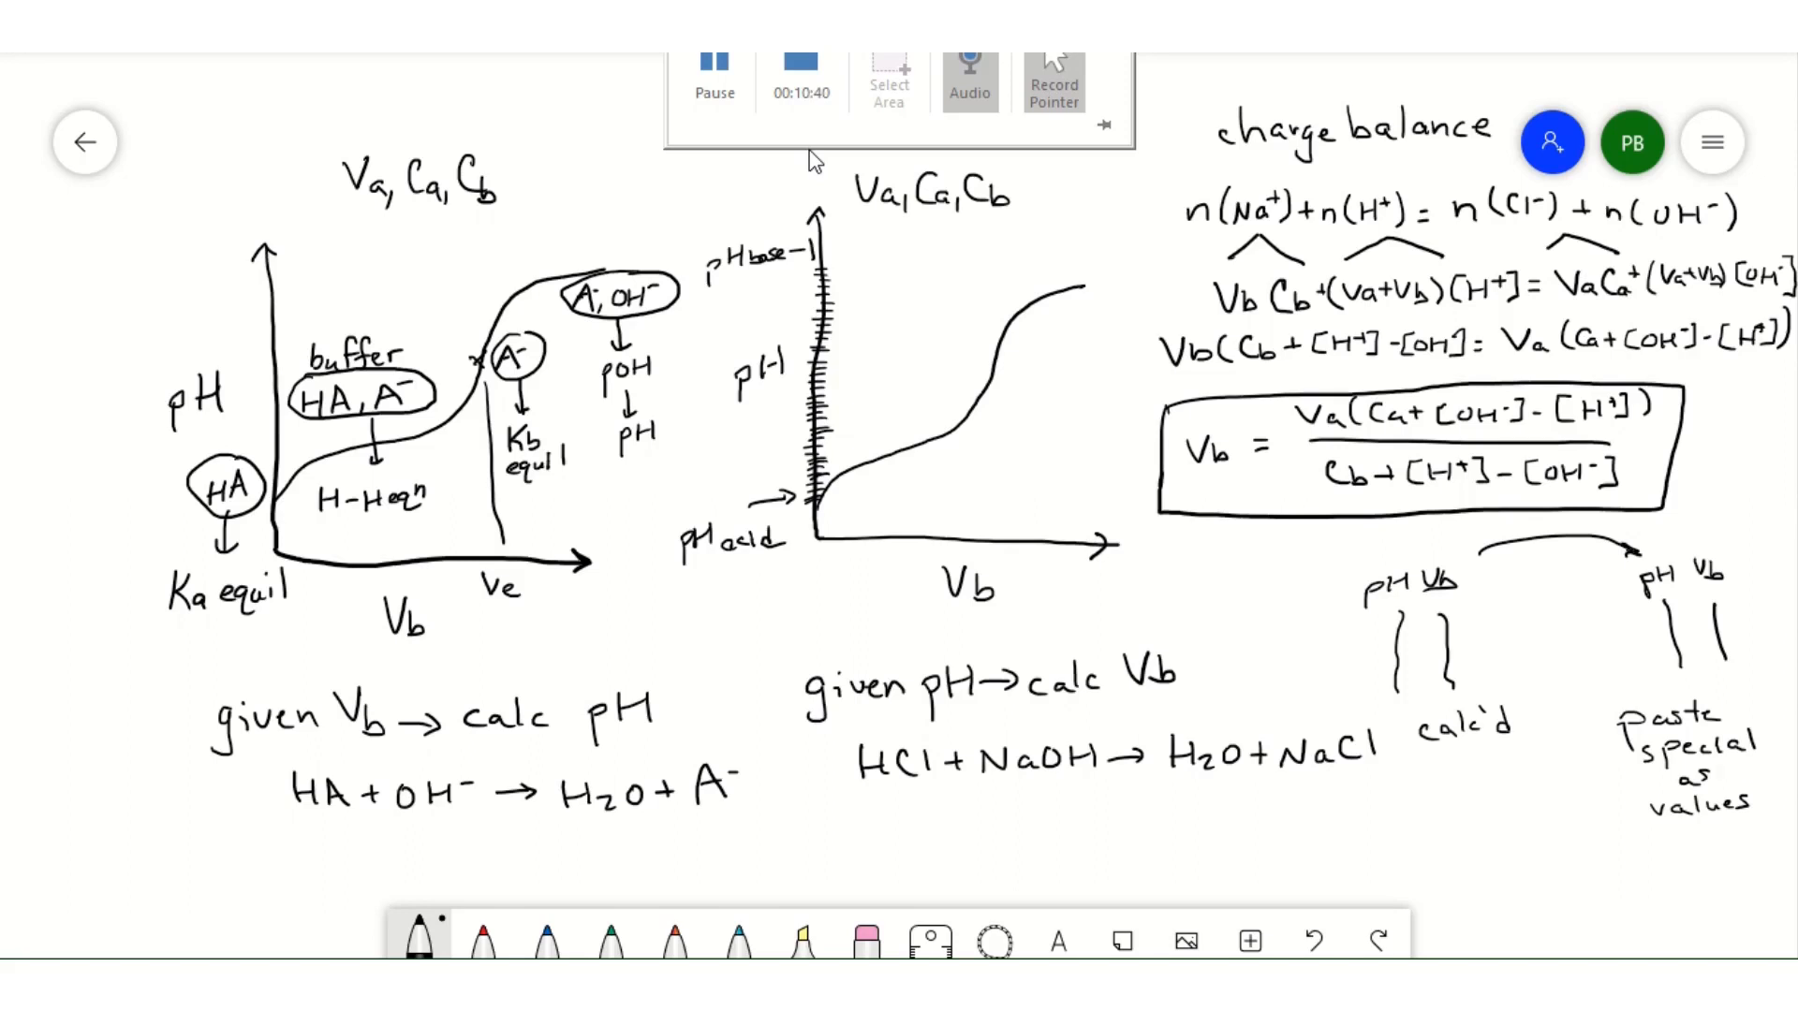
pyautogui.moveTo(1652, 864); pyautogui.dragTo(1767, 853)
pyautogui.moveTo(1650, 830); pyautogui.dragTo(1766, 828)
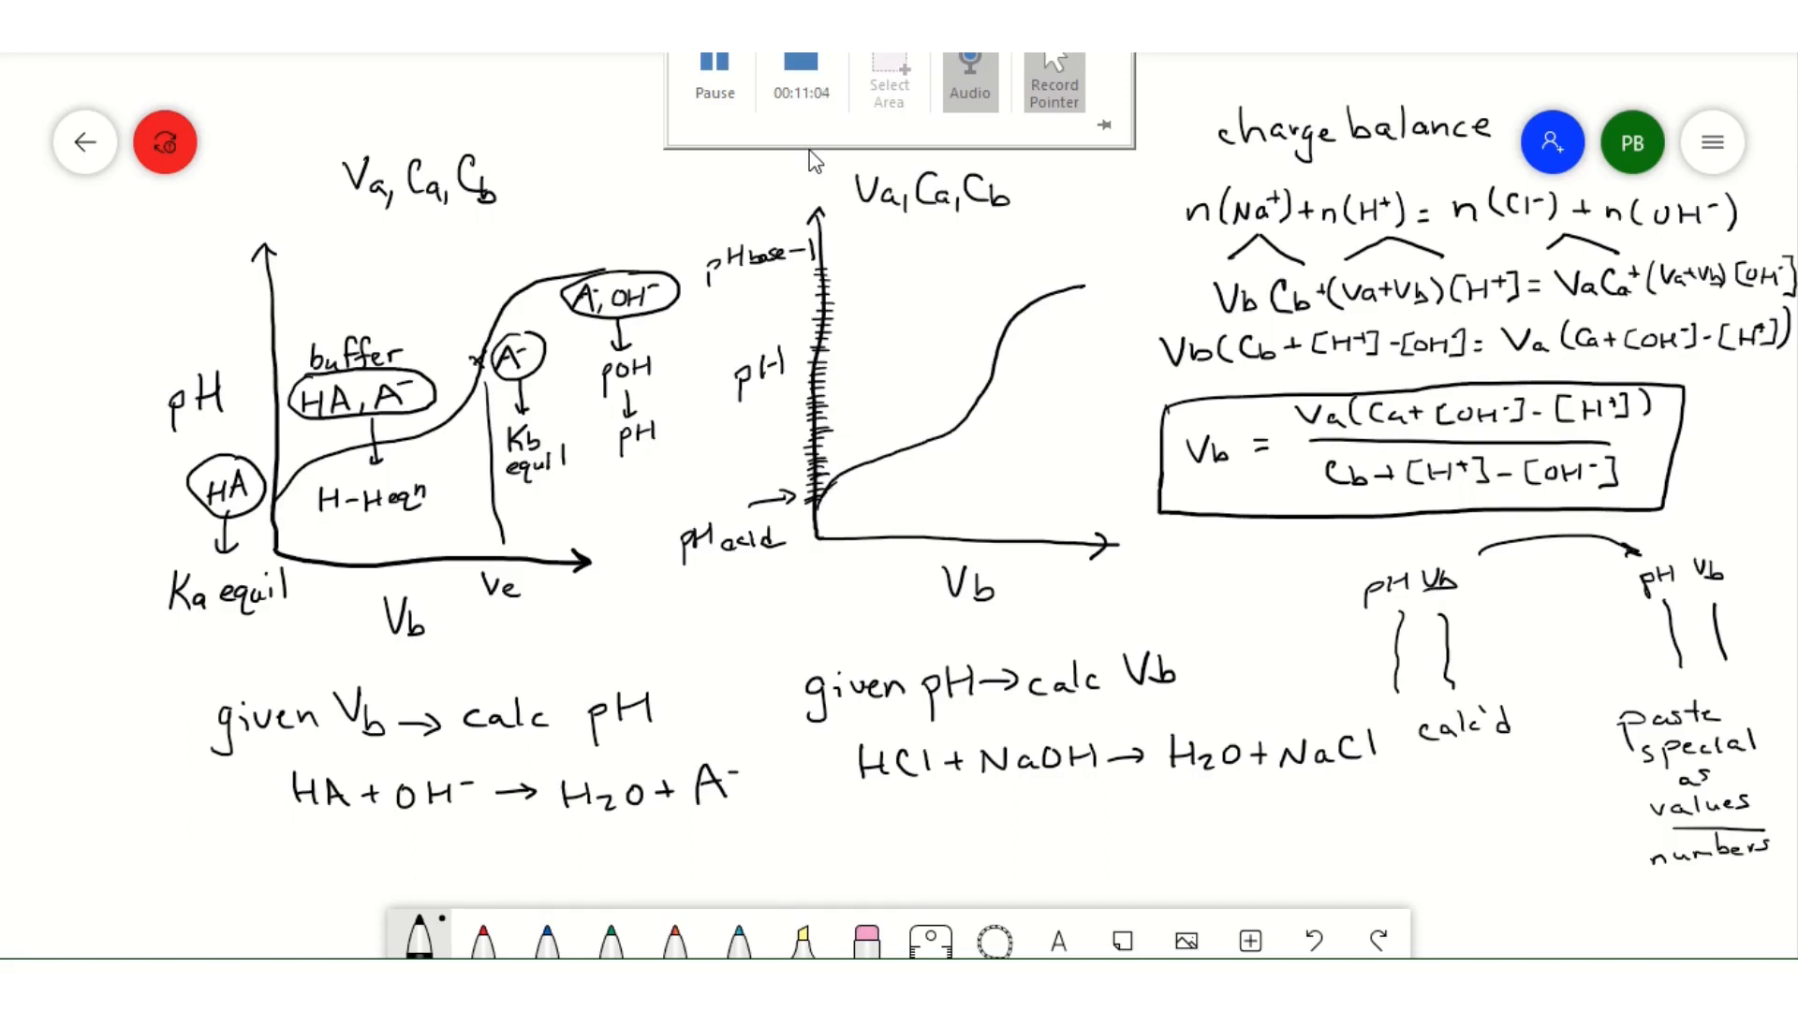
# - Trace over the second graph's titration curve from pH acid upward, adding short strokes along its flat and steep sections
pyautogui.moveTo(836, 482)
pyautogui.mouseDown()
pyautogui.moveTo(970, 415)
pyautogui.moveTo(1009, 333)
pyautogui.moveTo(1058, 312)
pyautogui.moveTo(1039, 298)
pyautogui.moveTo(1006, 325)
pyautogui.mouseUp()
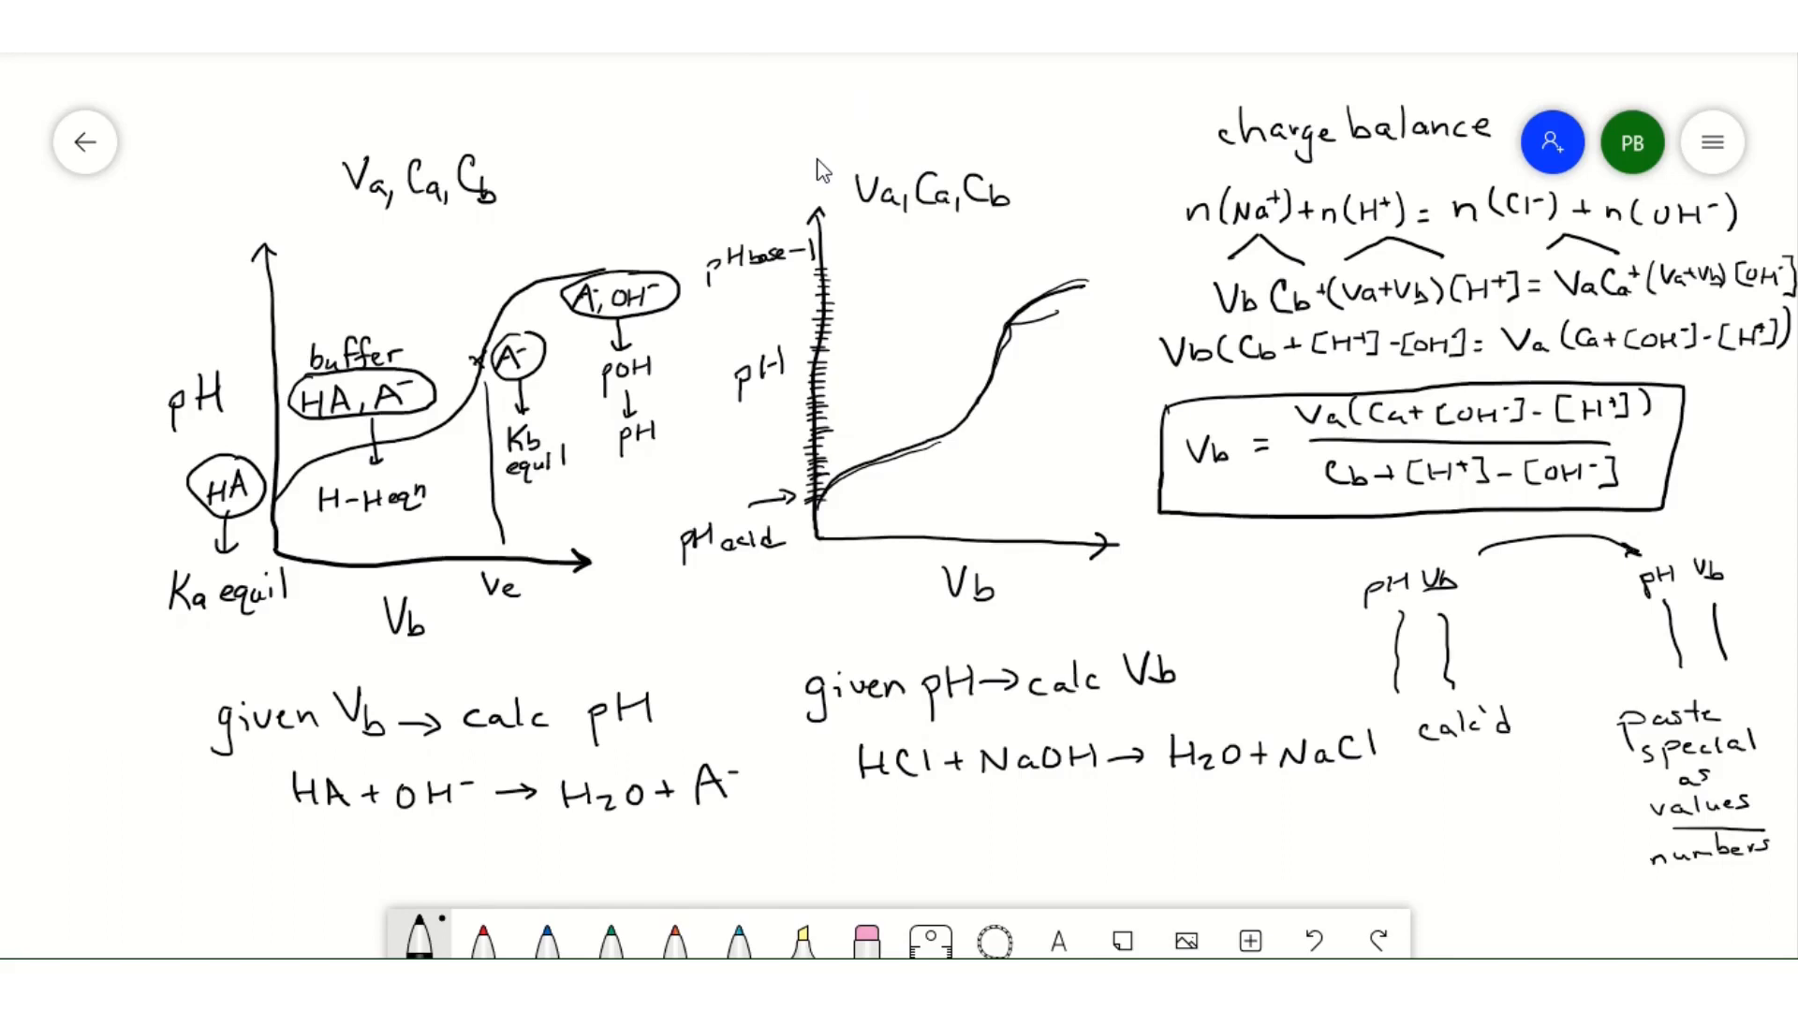
pyautogui.moveTo(843, 462); pyautogui.dragTo(851, 457)
pyautogui.moveTo(854, 453); pyautogui.dragTo(922, 421)
pyautogui.moveTo(926, 417); pyautogui.dragTo(936, 409)
pyautogui.moveTo(940, 400); pyautogui.dragTo(943, 391)
pyautogui.moveTo(975, 303); pyautogui.dragTo(994, 293)
pyautogui.moveTo(997, 288); pyautogui.dragTo(1039, 273)
pyautogui.moveTo(1046, 273); pyautogui.dragTo(1067, 274)
pyautogui.moveTo(947, 377); pyautogui.dragTo(979, 380)
# - Switch to the Excel titration sheet and enter the pH(acid) formula =-log(A4) in C2
pyautogui.moveTo(750, 18)
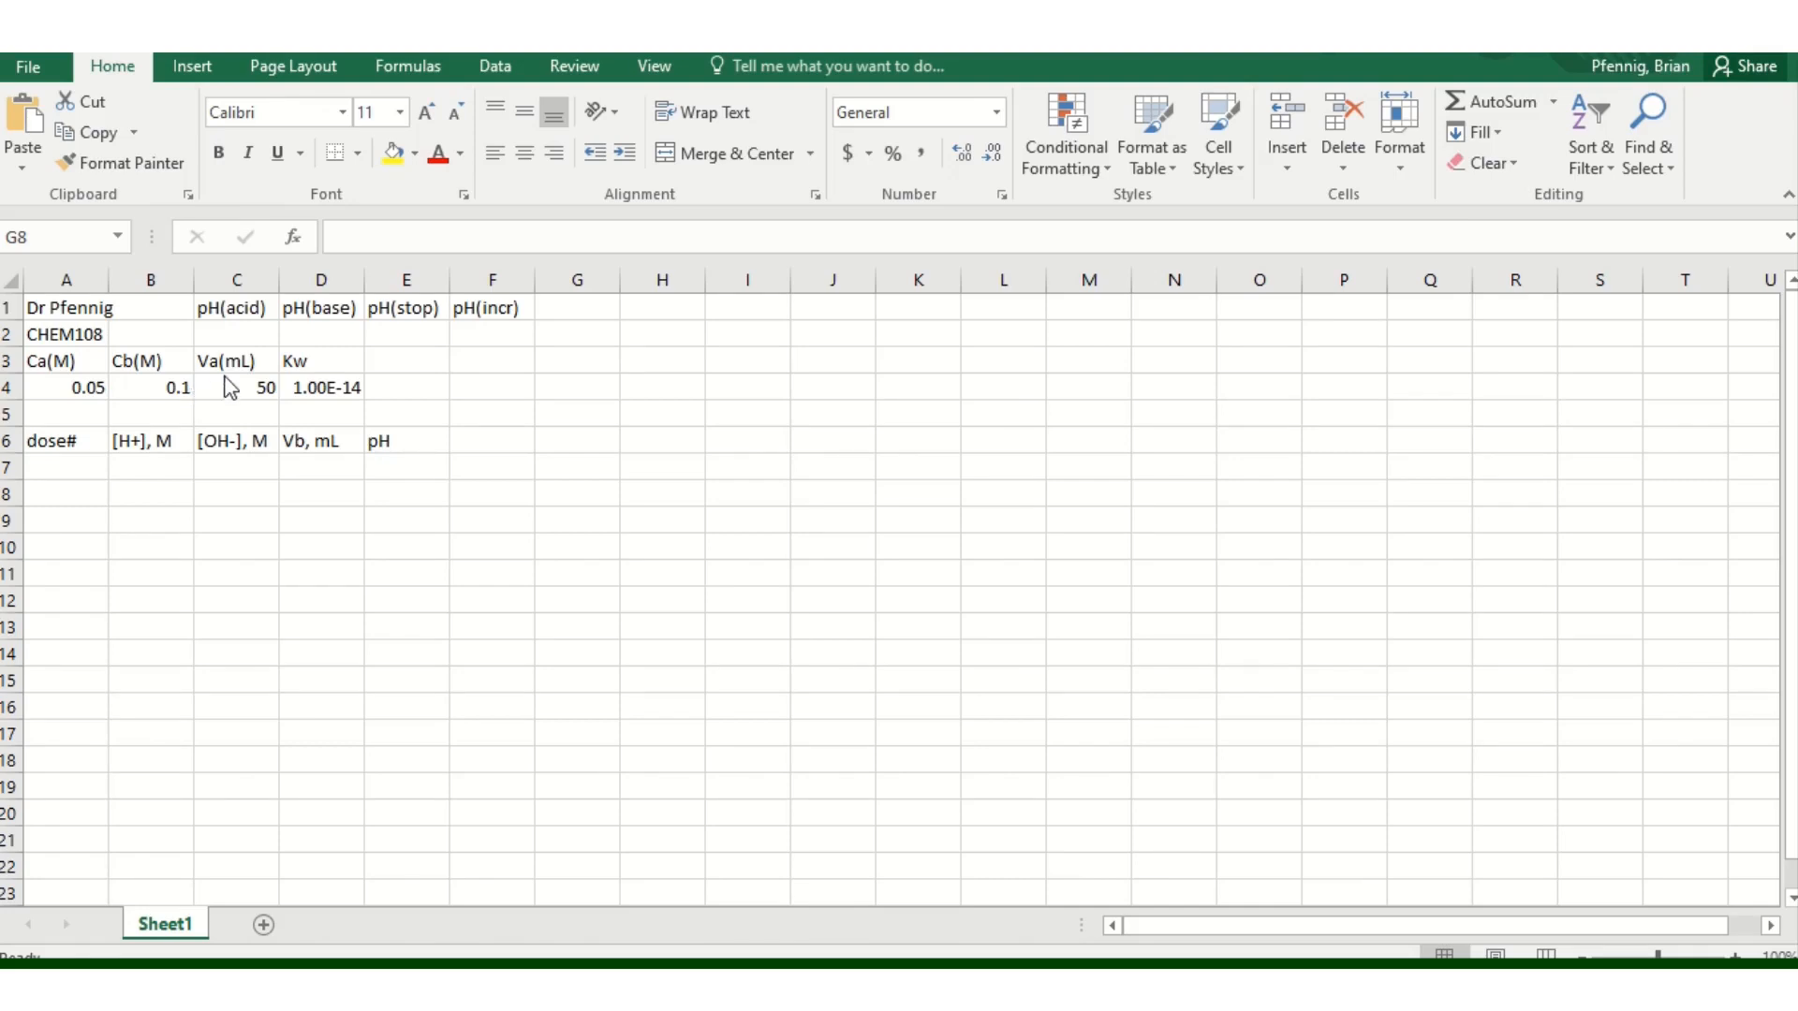
pyautogui.click(216, 339)
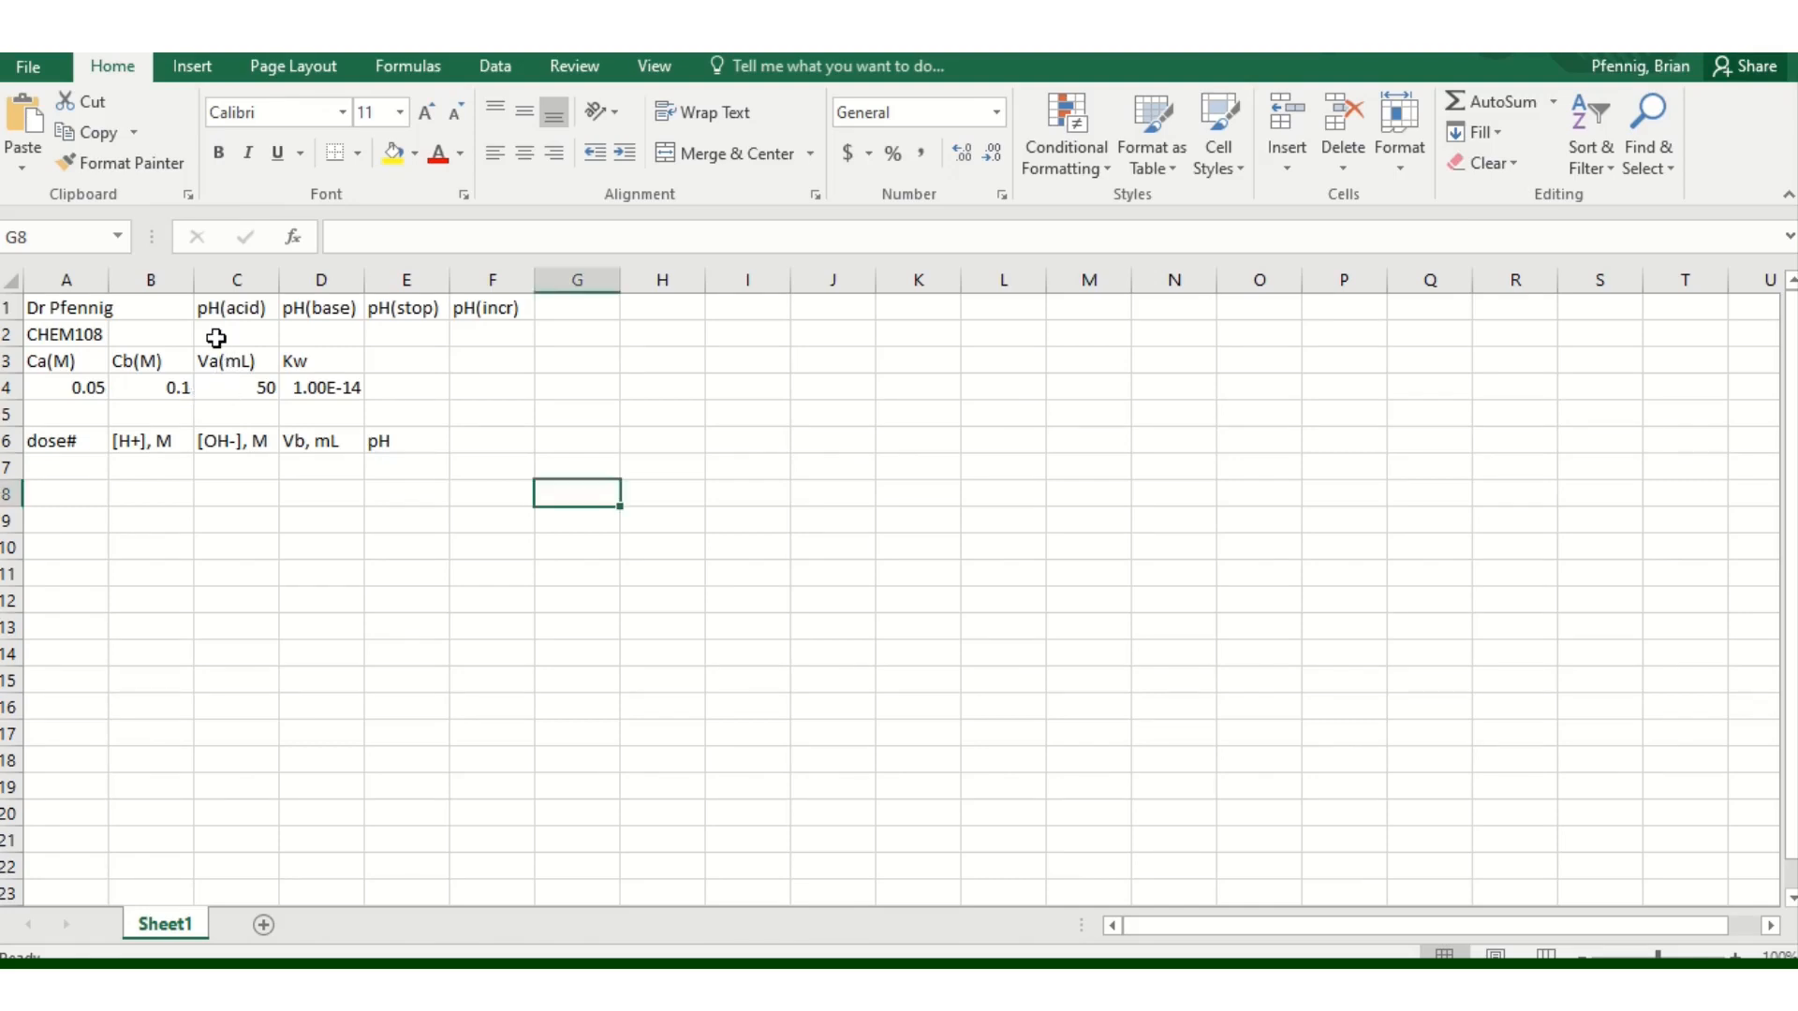
pyautogui.click(216, 339)
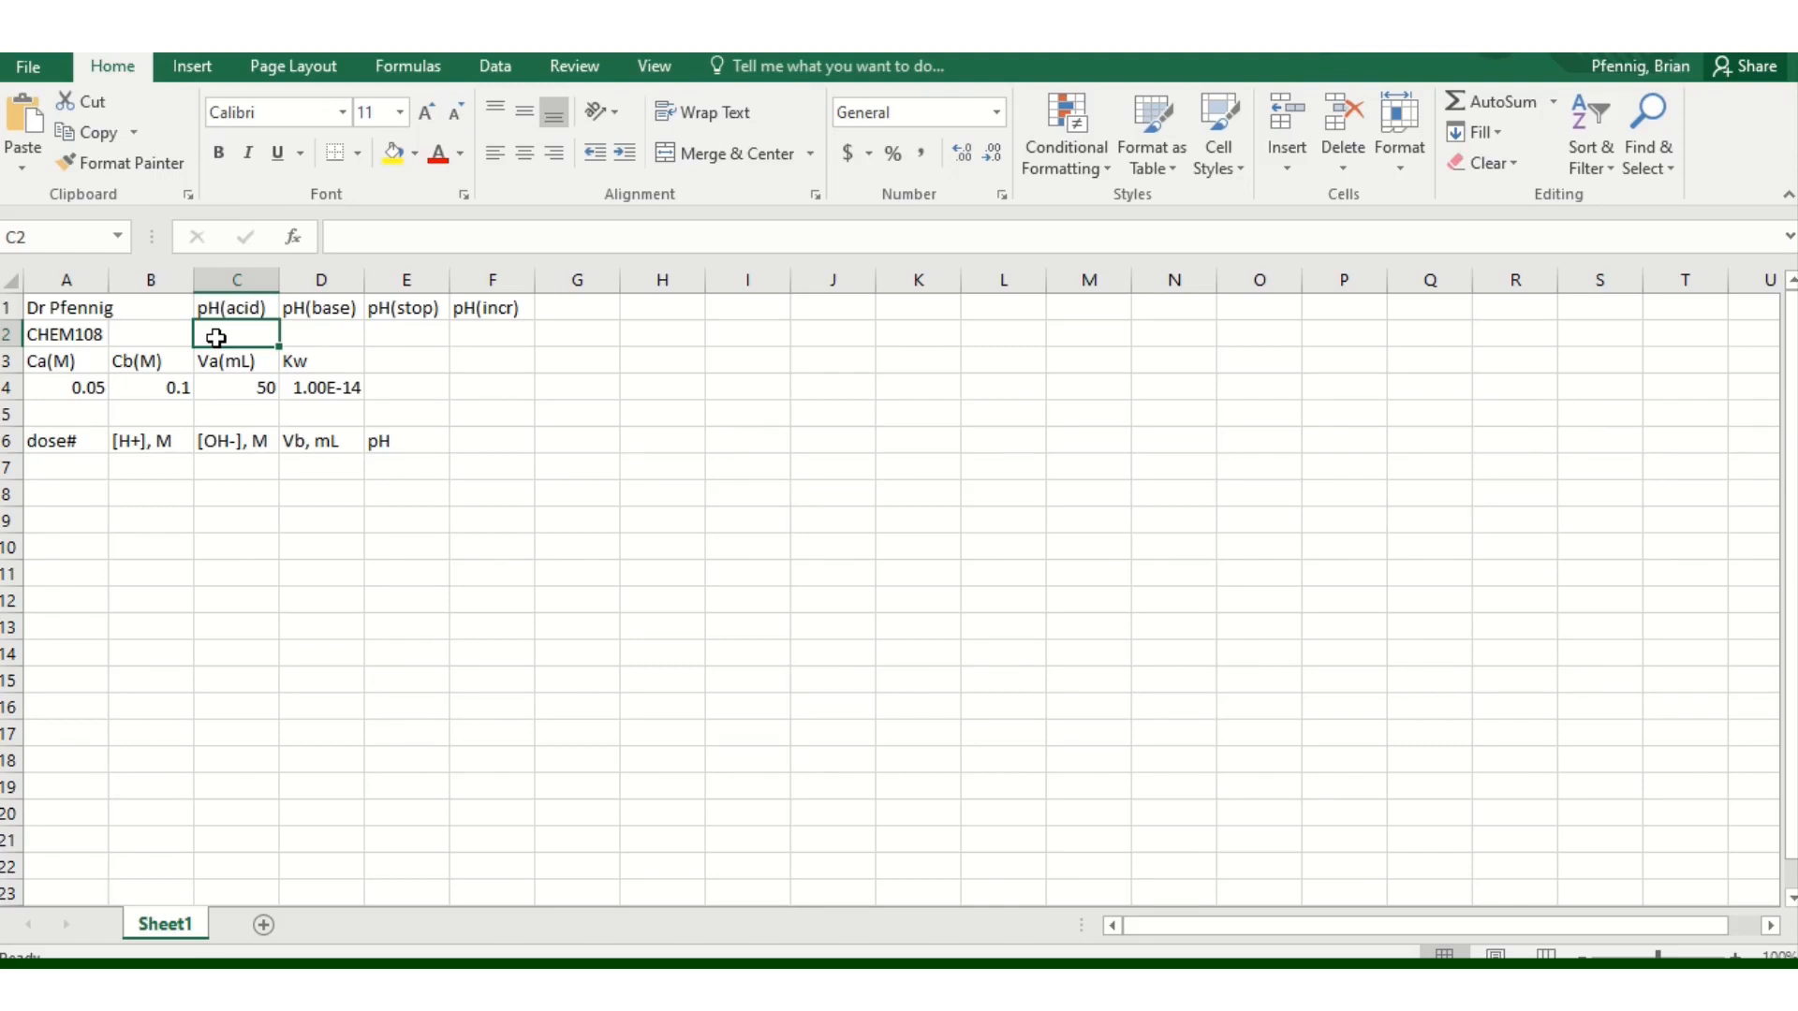
pyautogui.write('=')
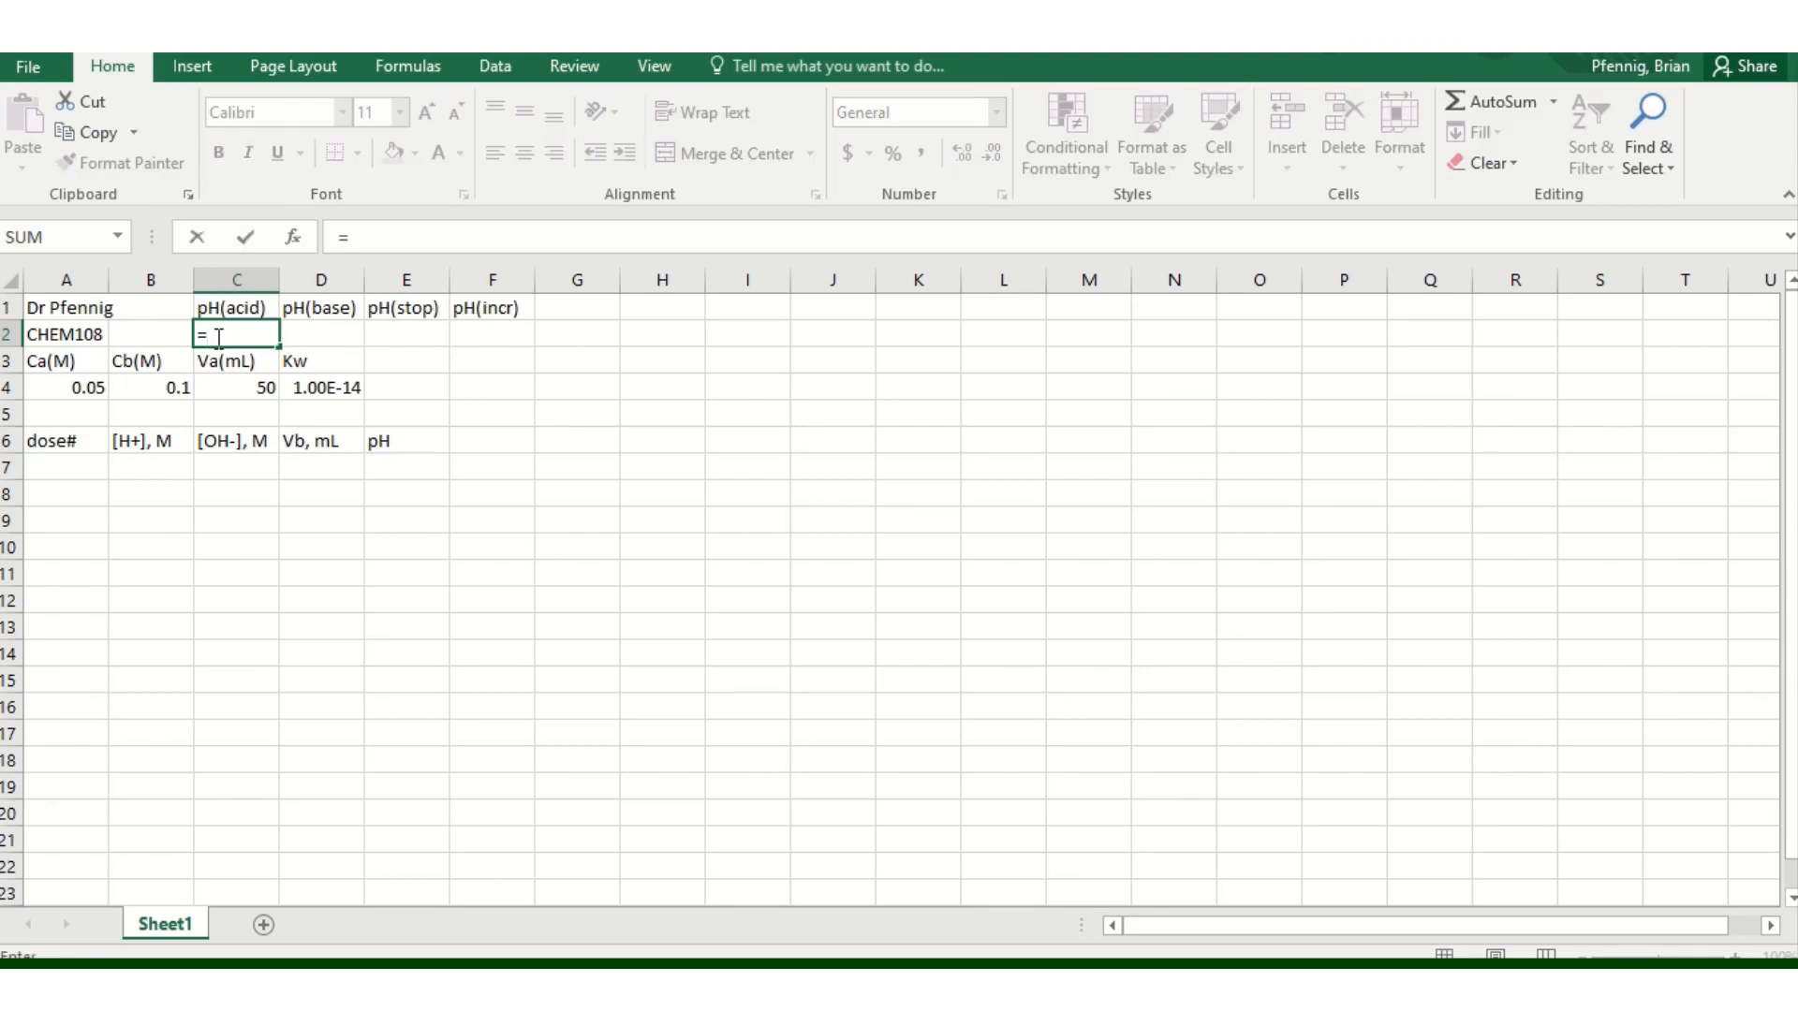
pyautogui.write('-log')
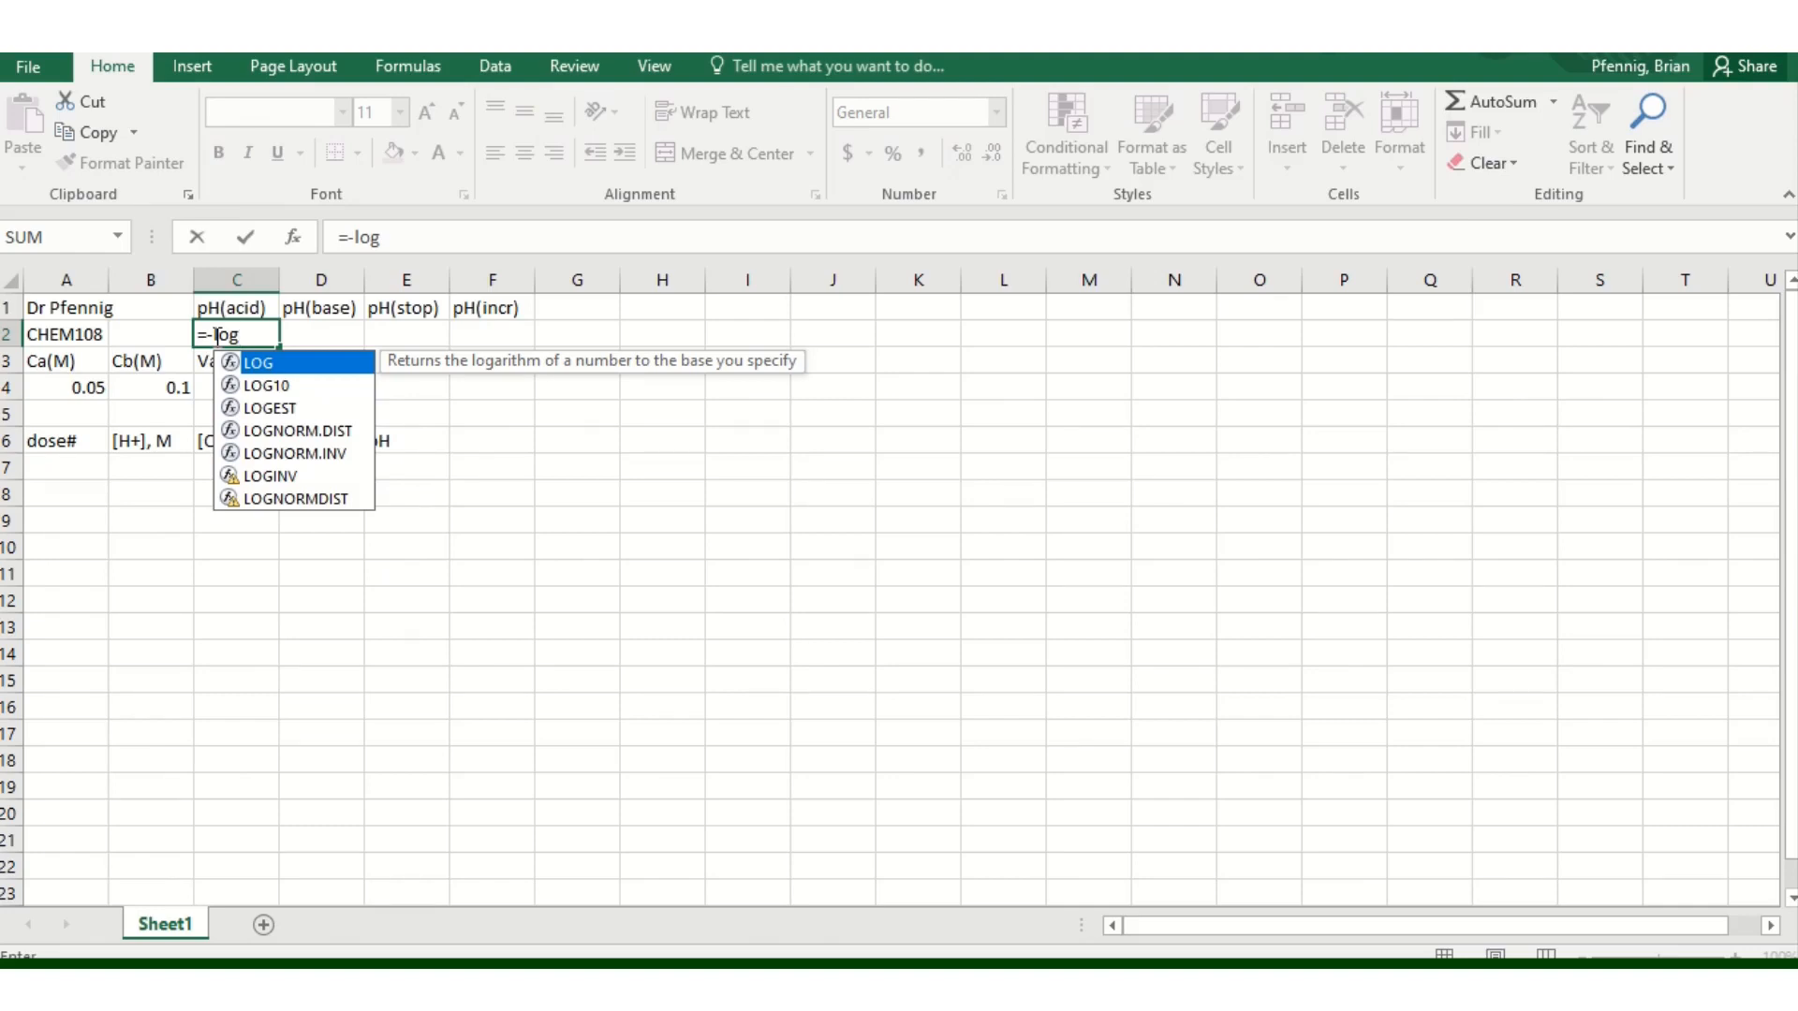
pyautogui.write('(')
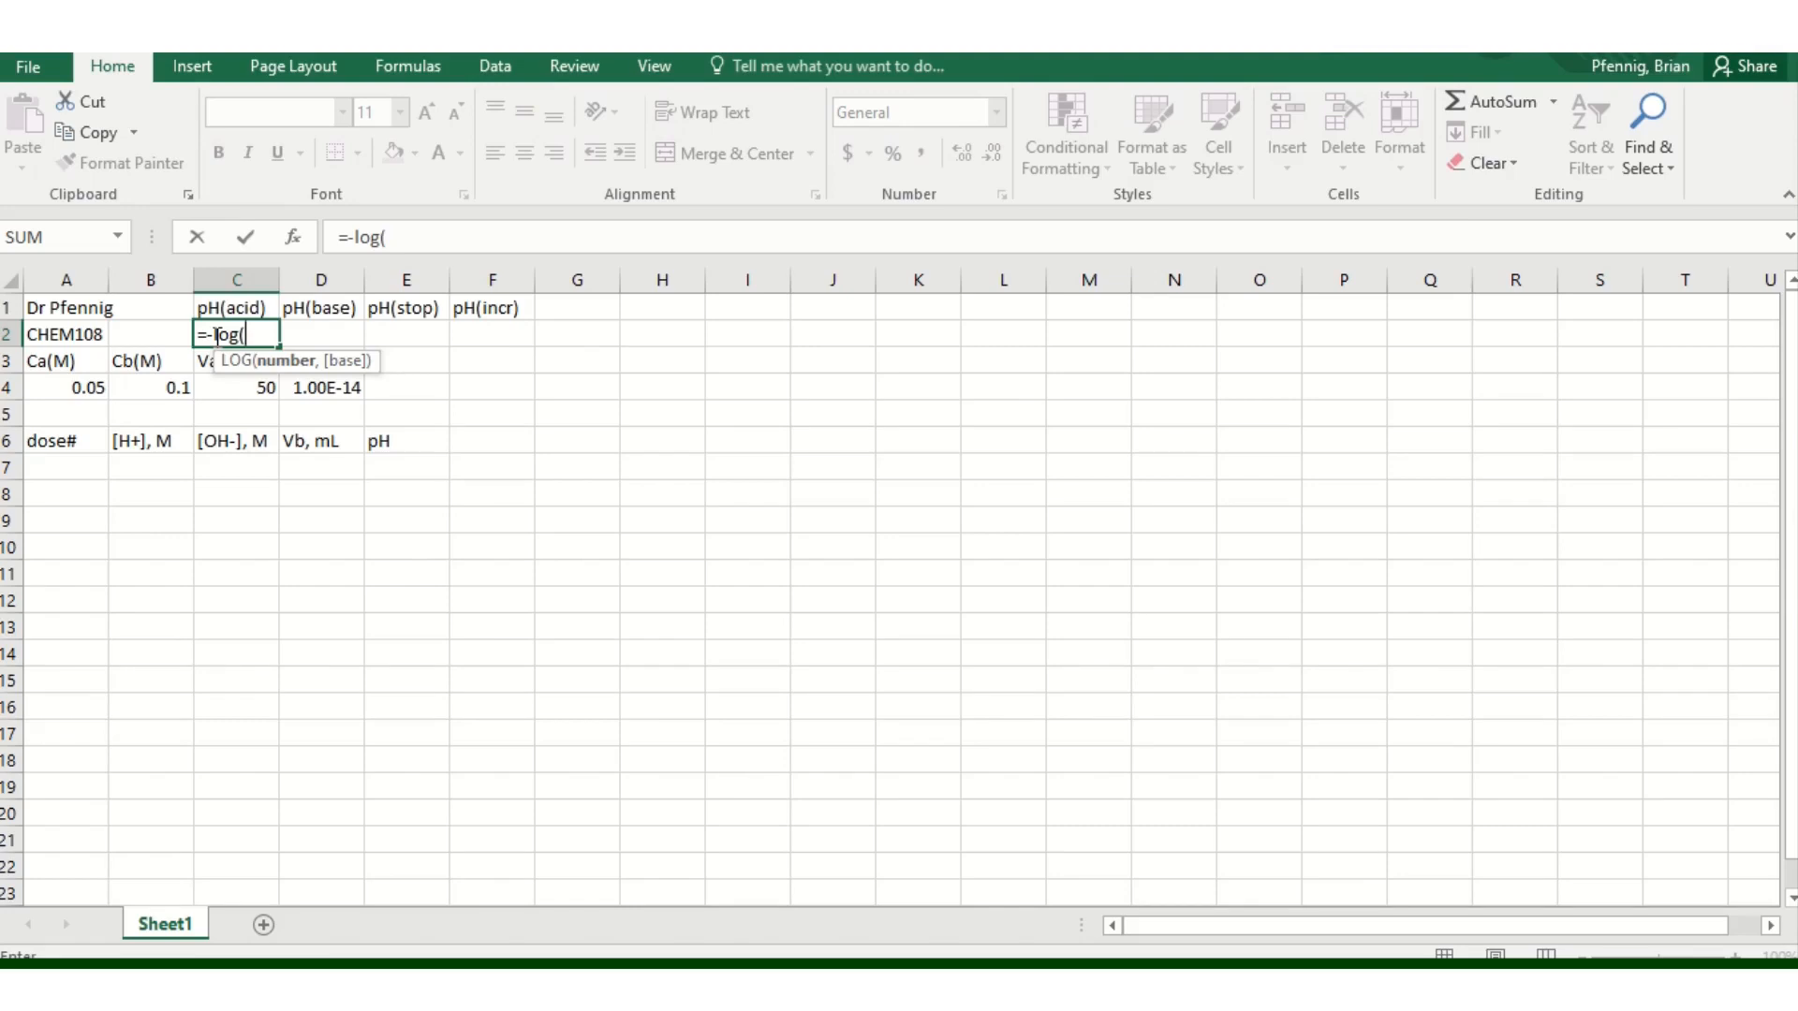
pyautogui.click(54, 393)
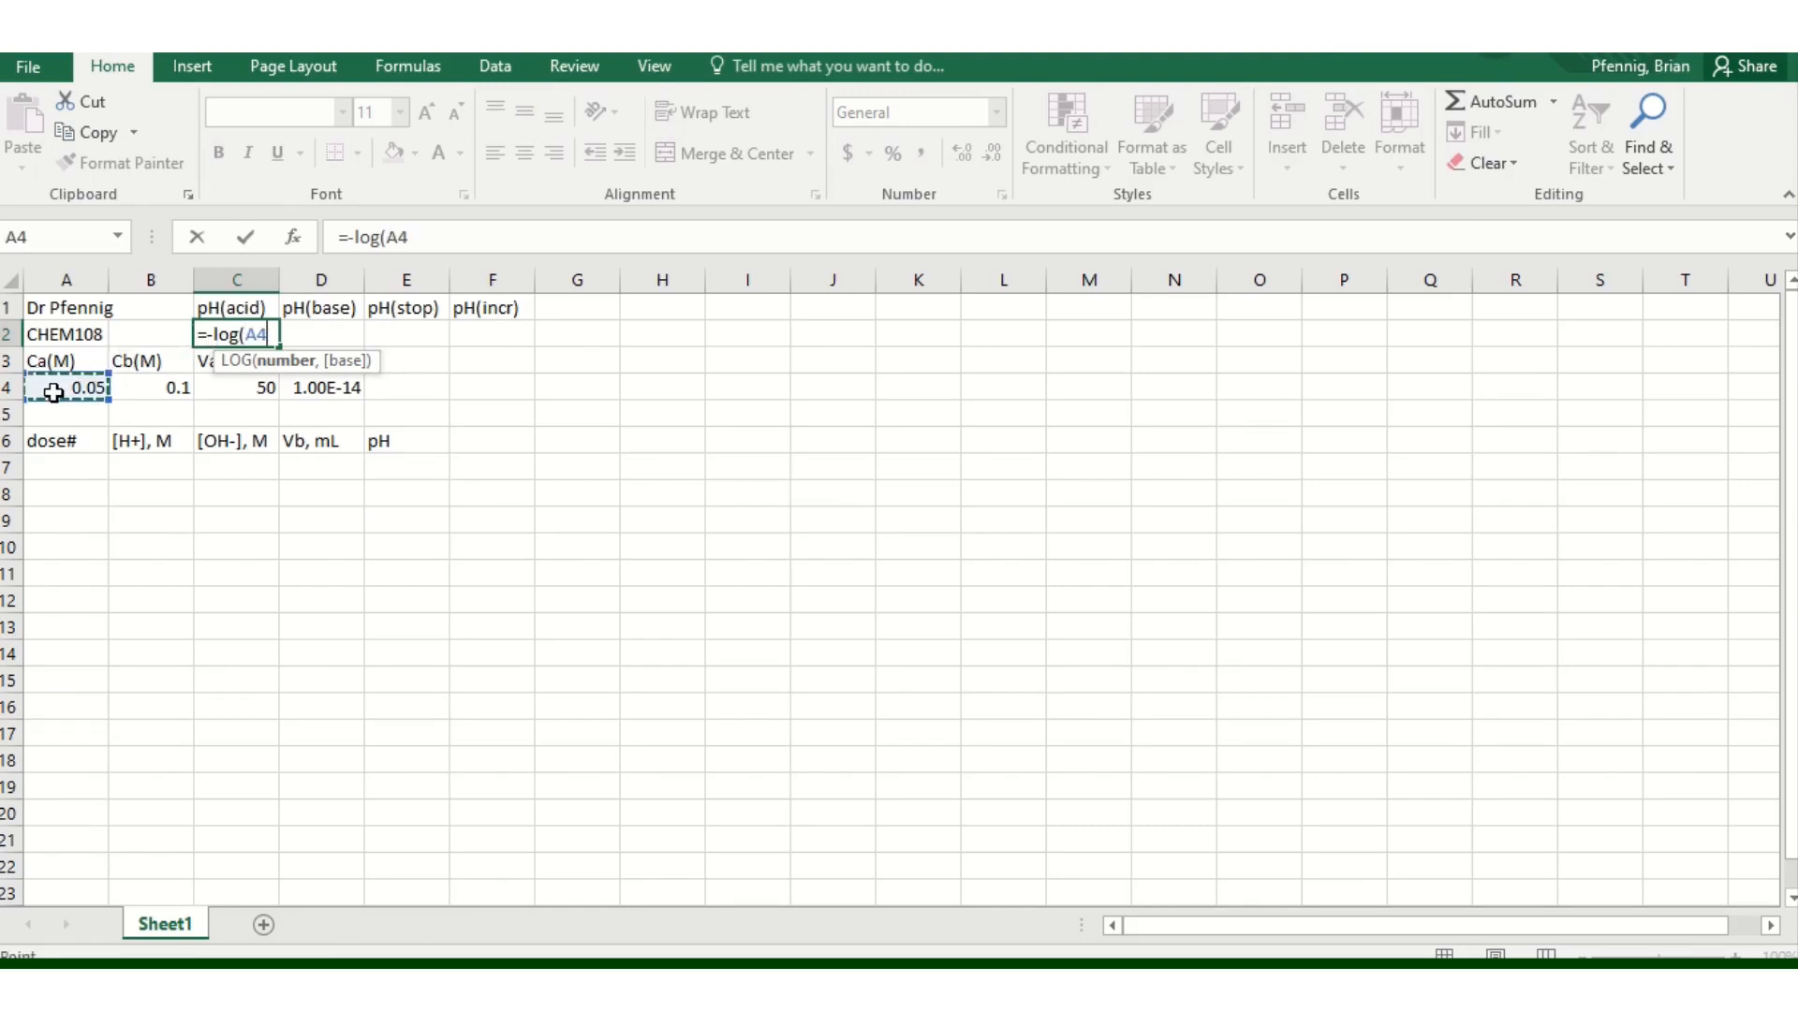
pyautogui.write(')')
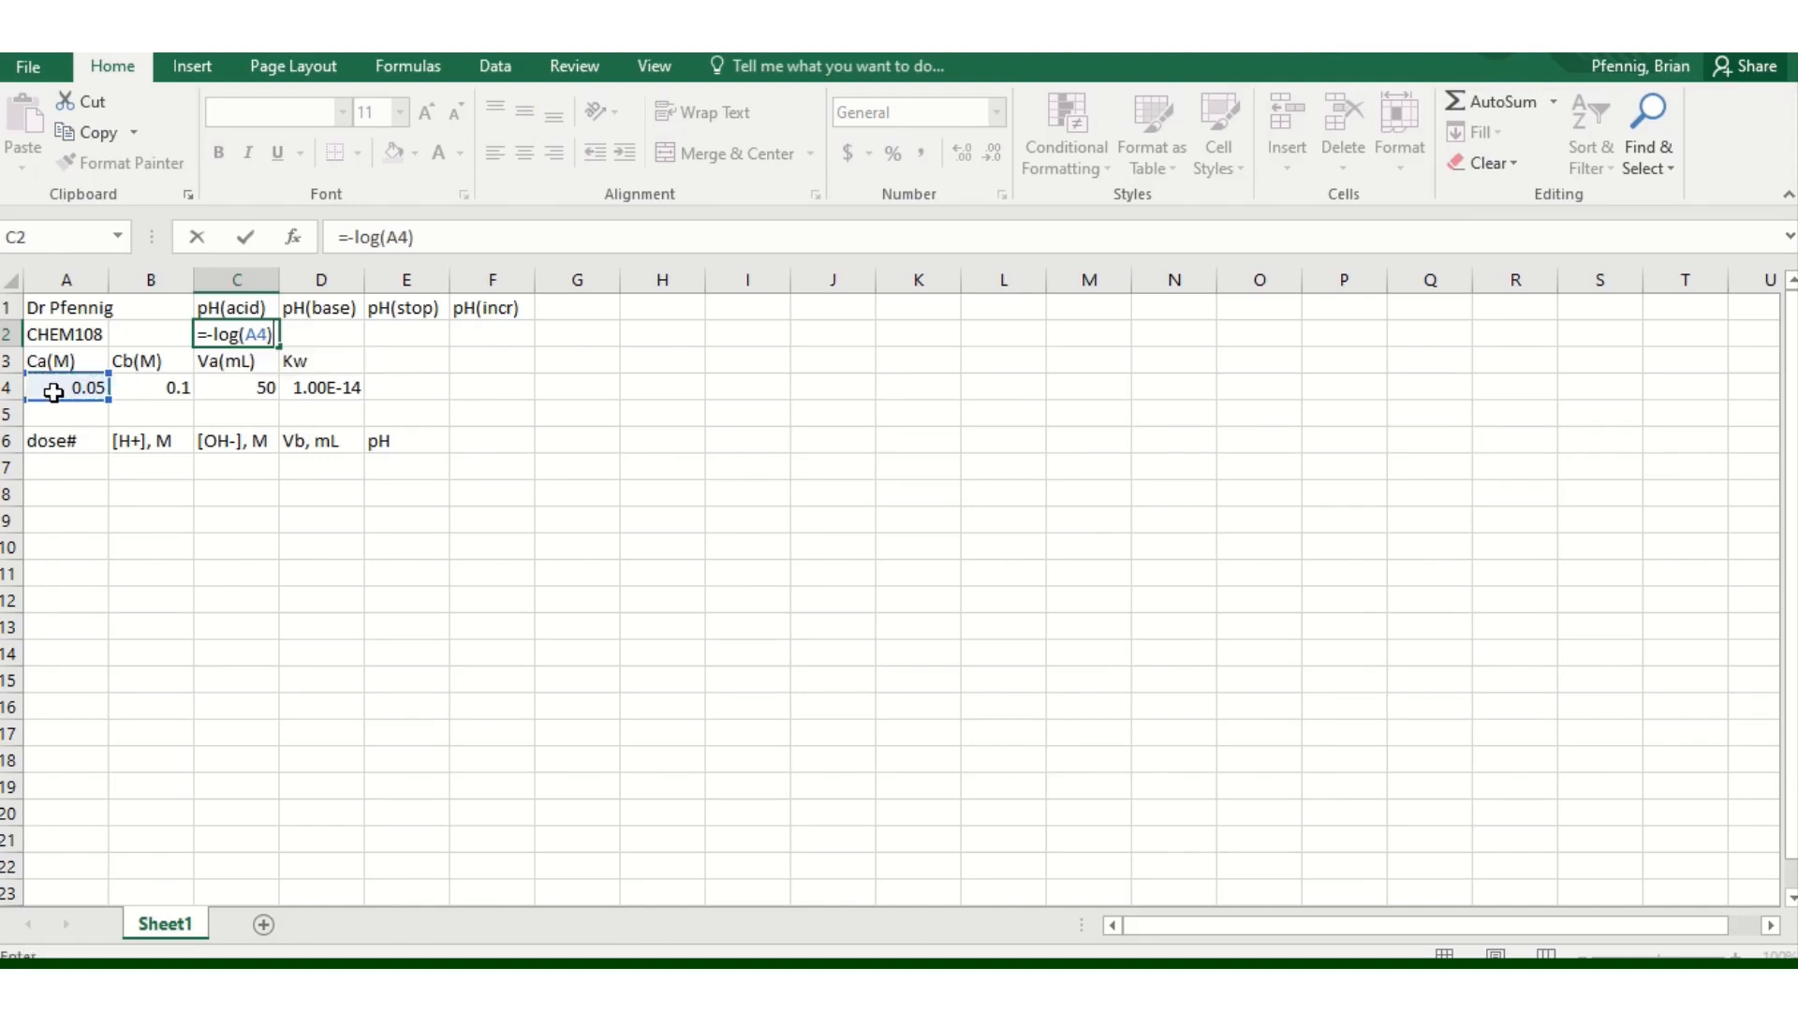
pyautogui.press('Return')
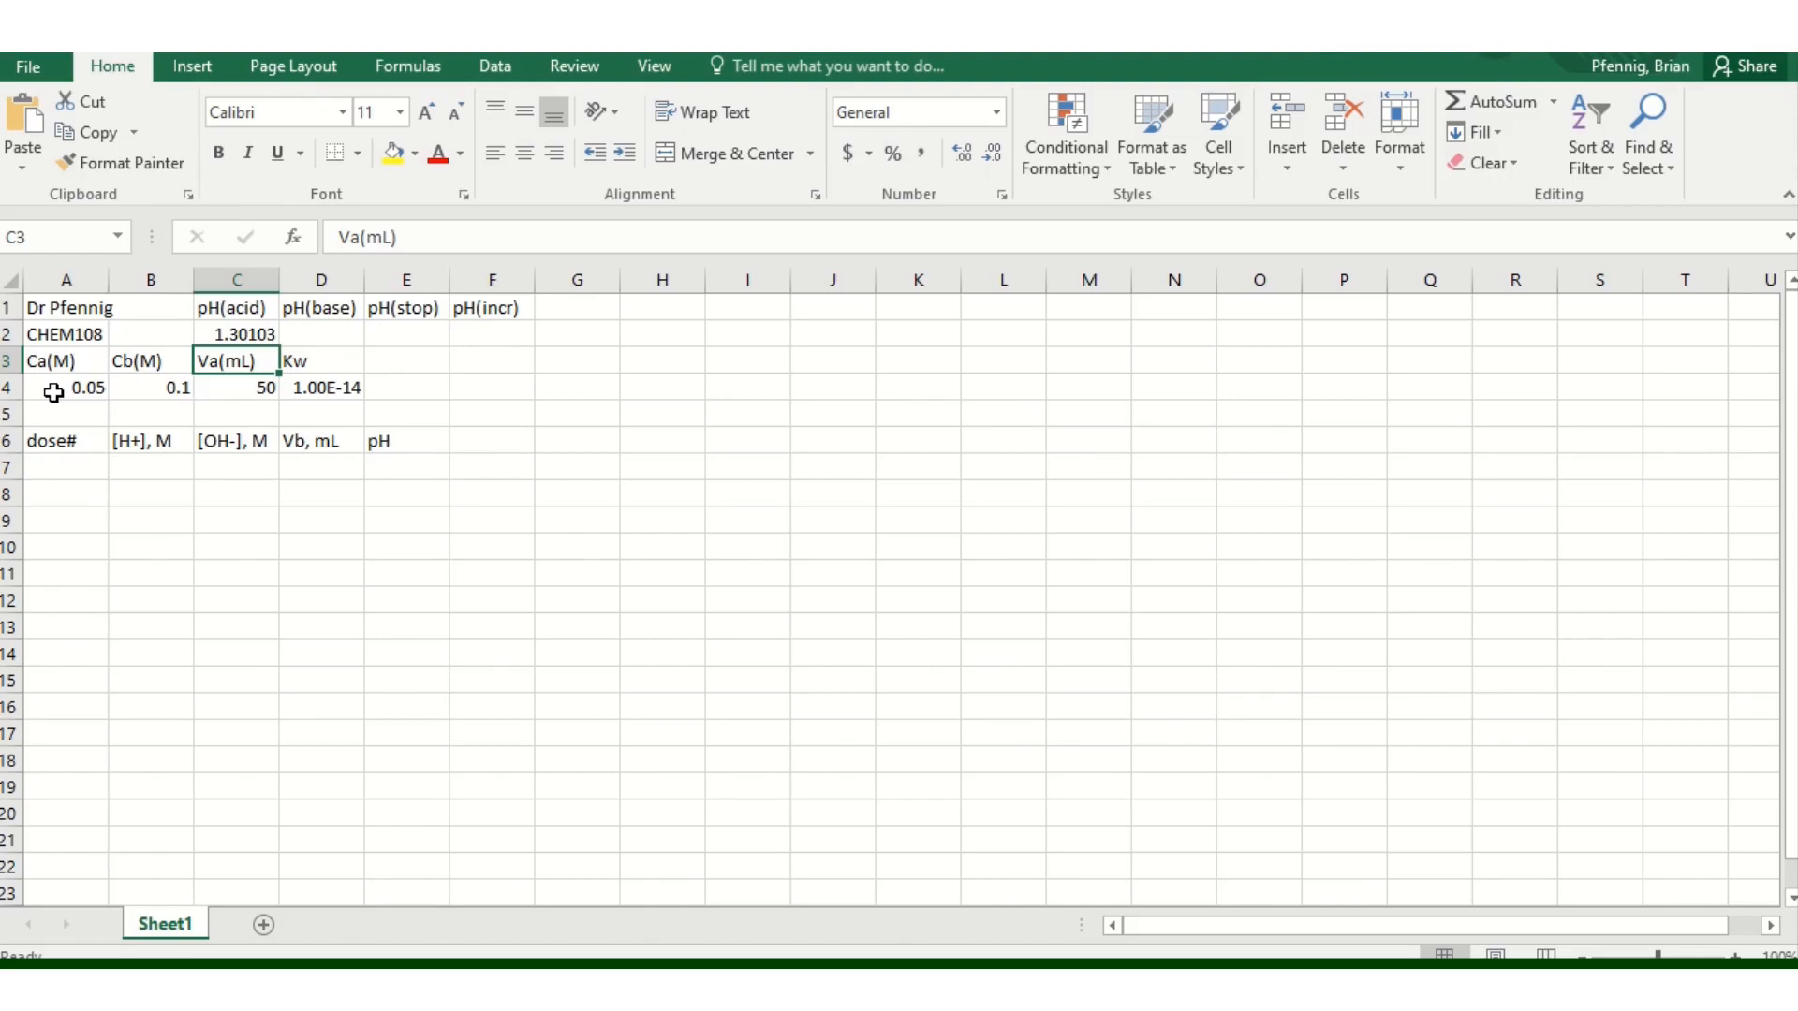
# - Calculate pH(base) in D2 from Cb and Kw with the formula =log(B4/D4)
pyautogui.click(329, 334)
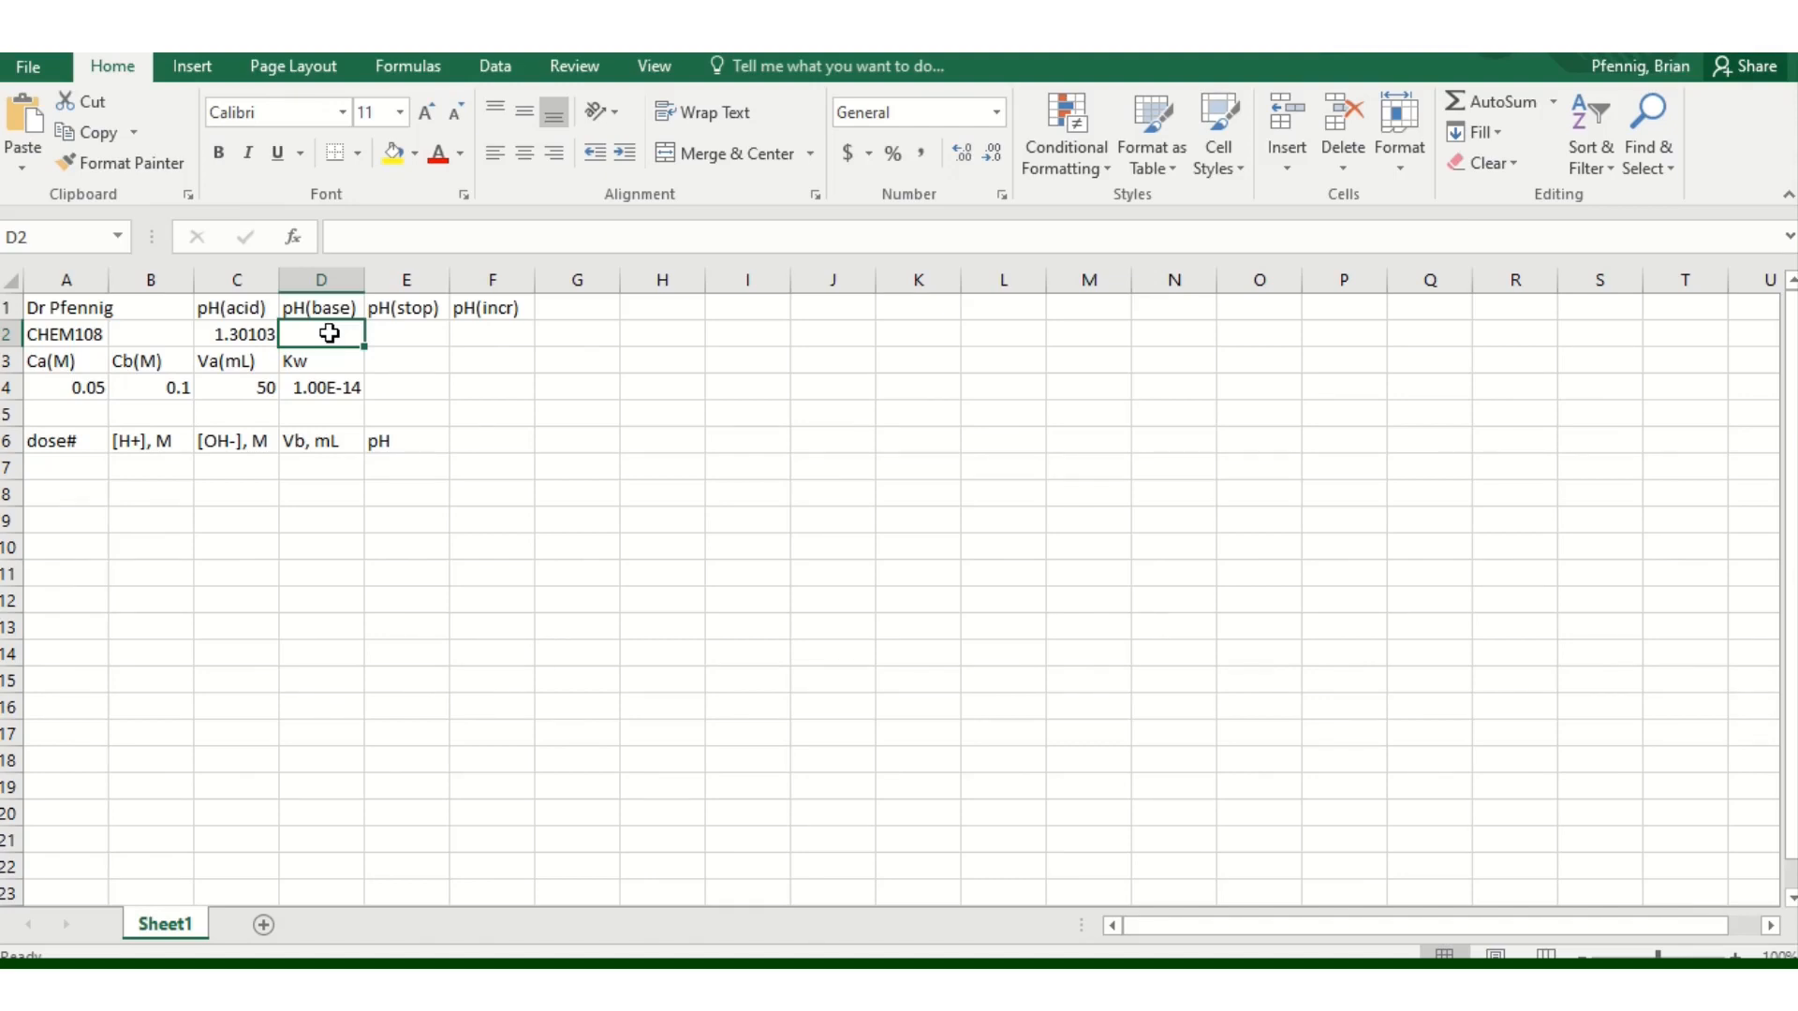
pyautogui.write('=')
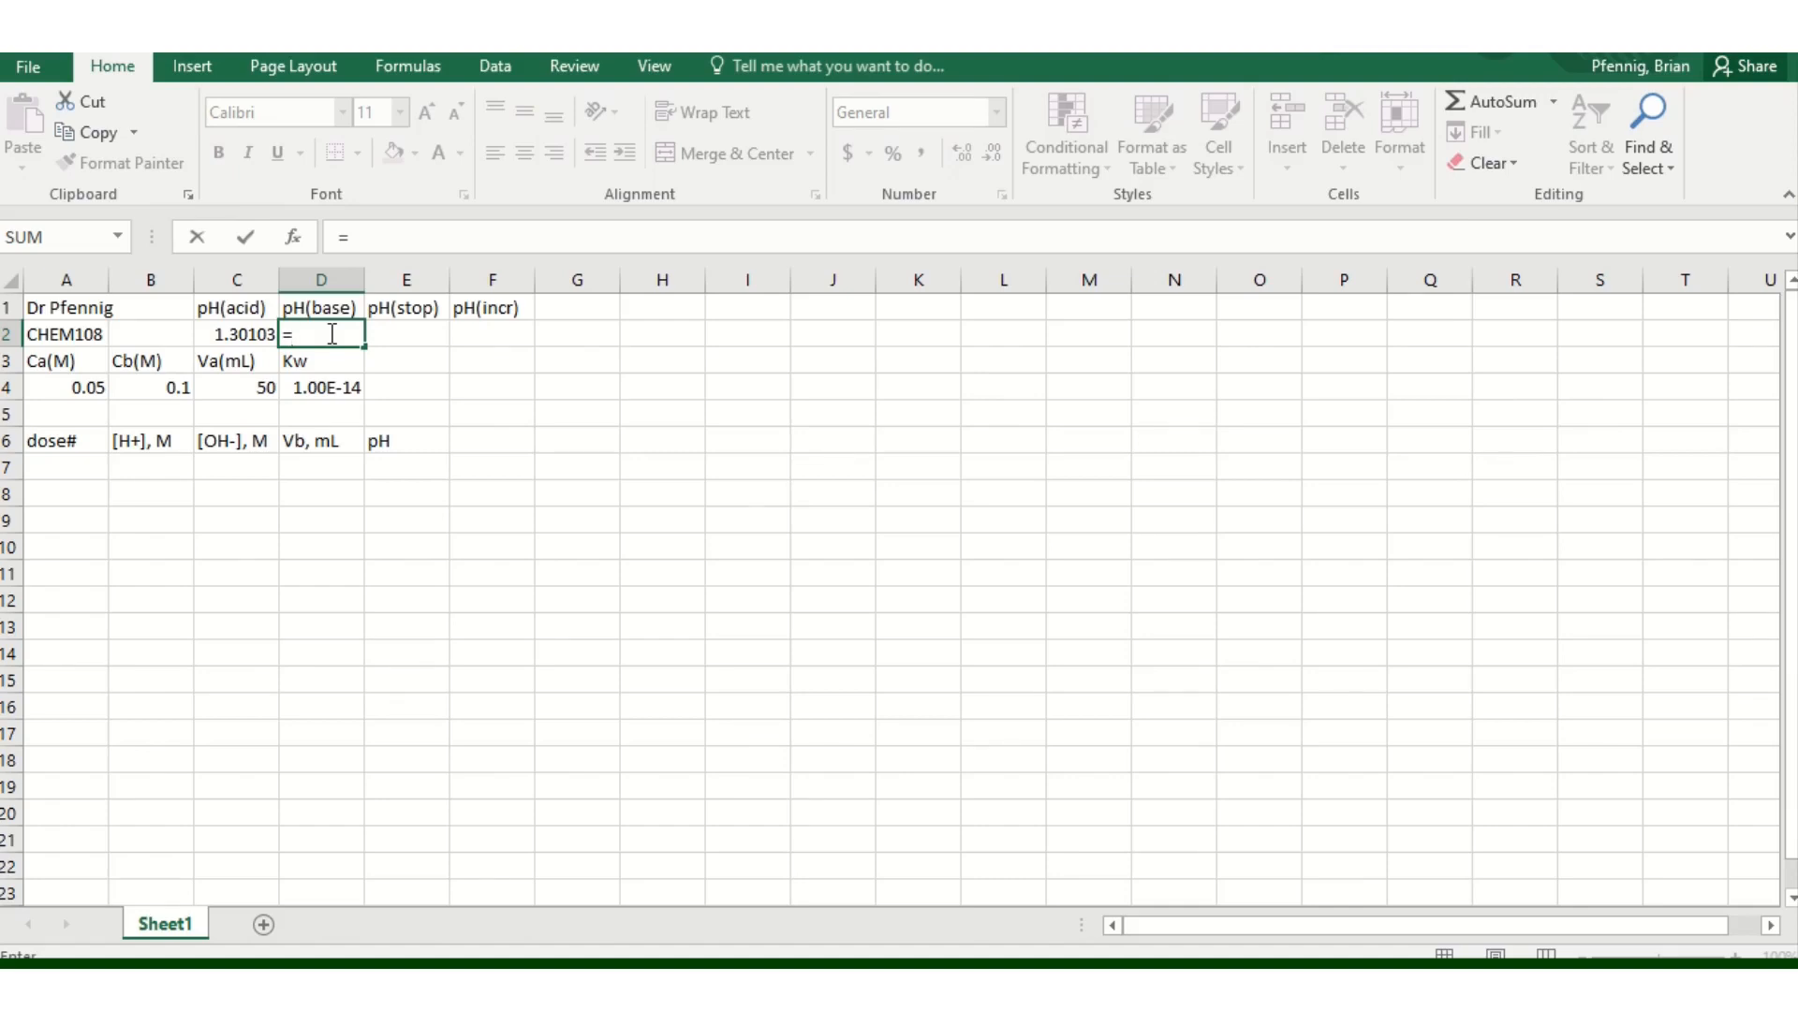
pyautogui.write('log')
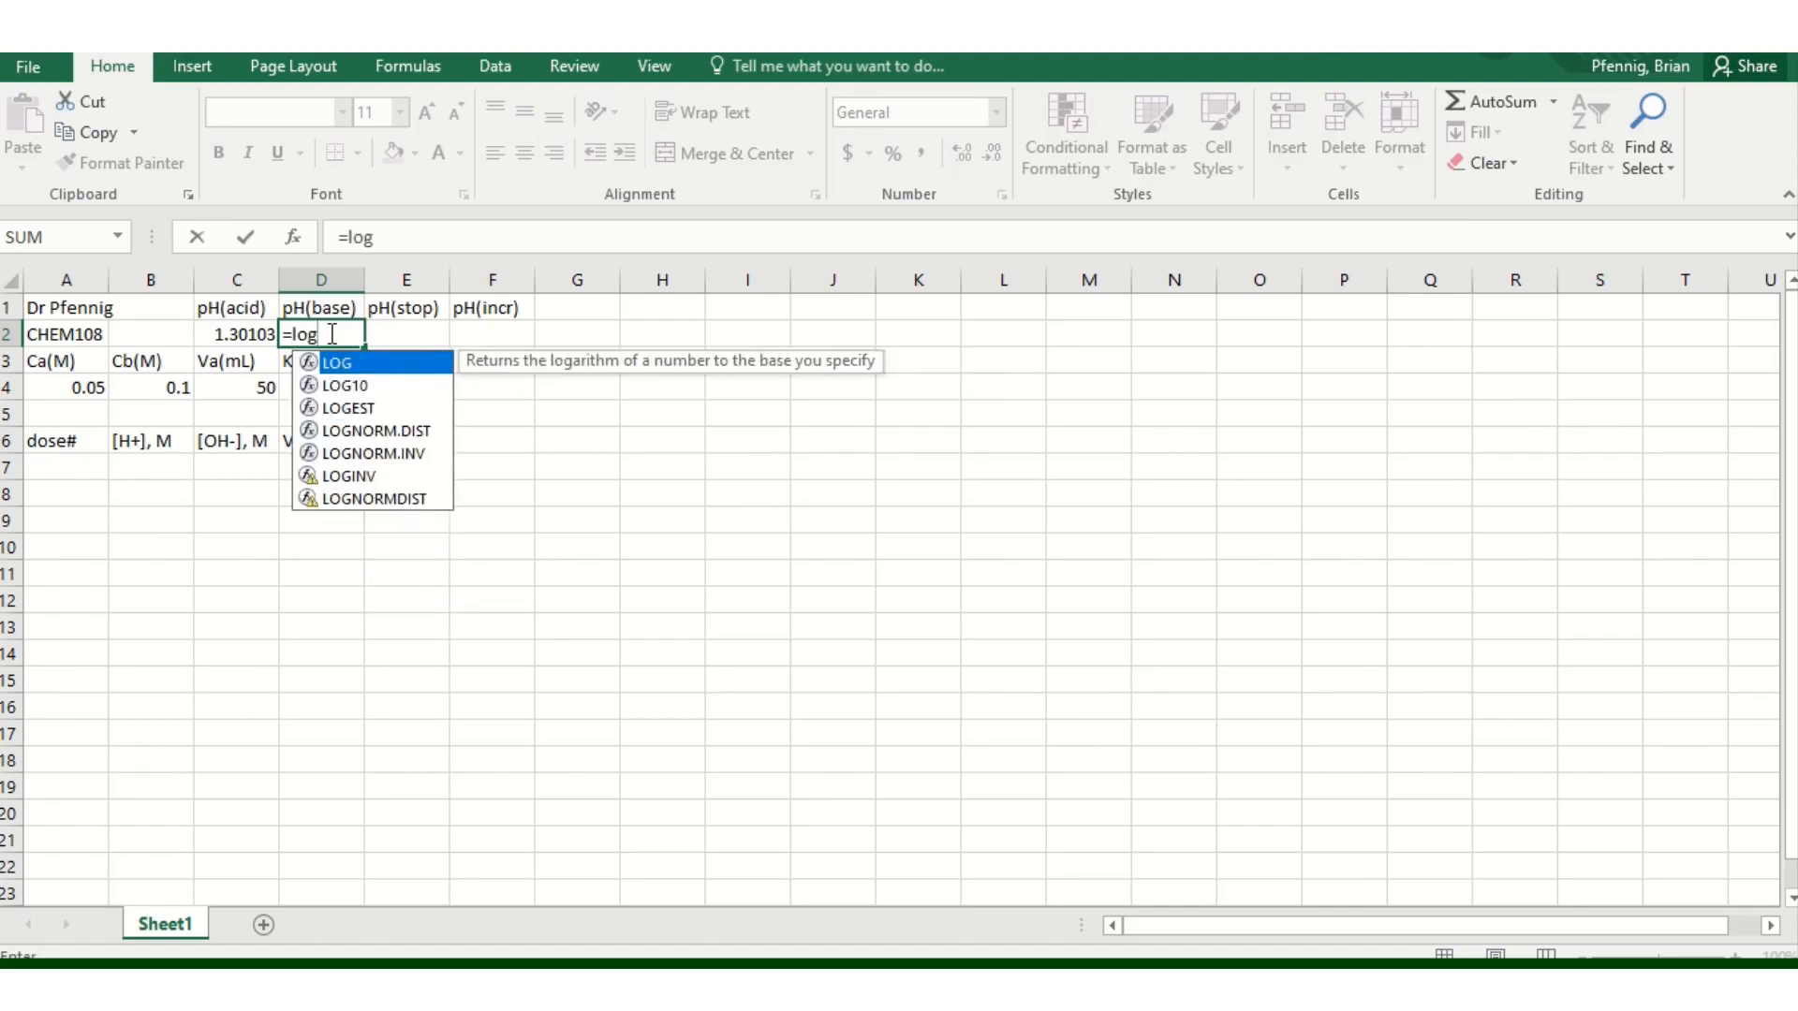
pyautogui.write('(')
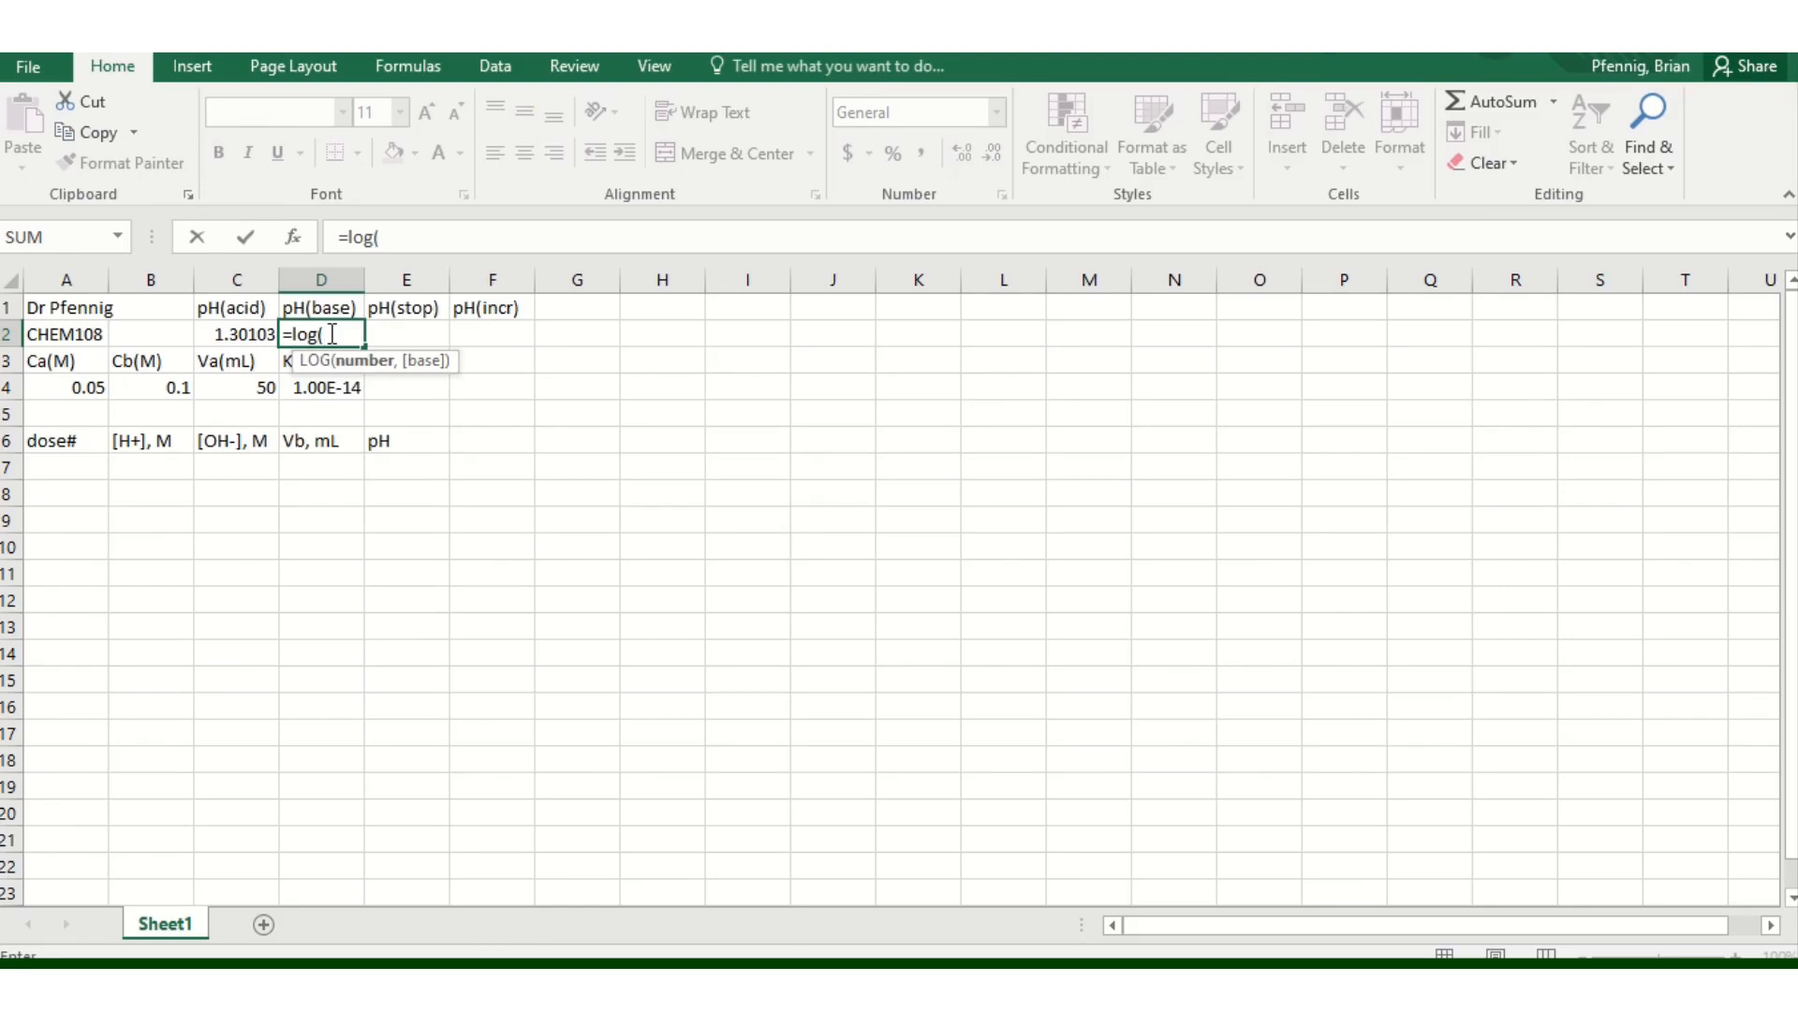
pyautogui.click(163, 385)
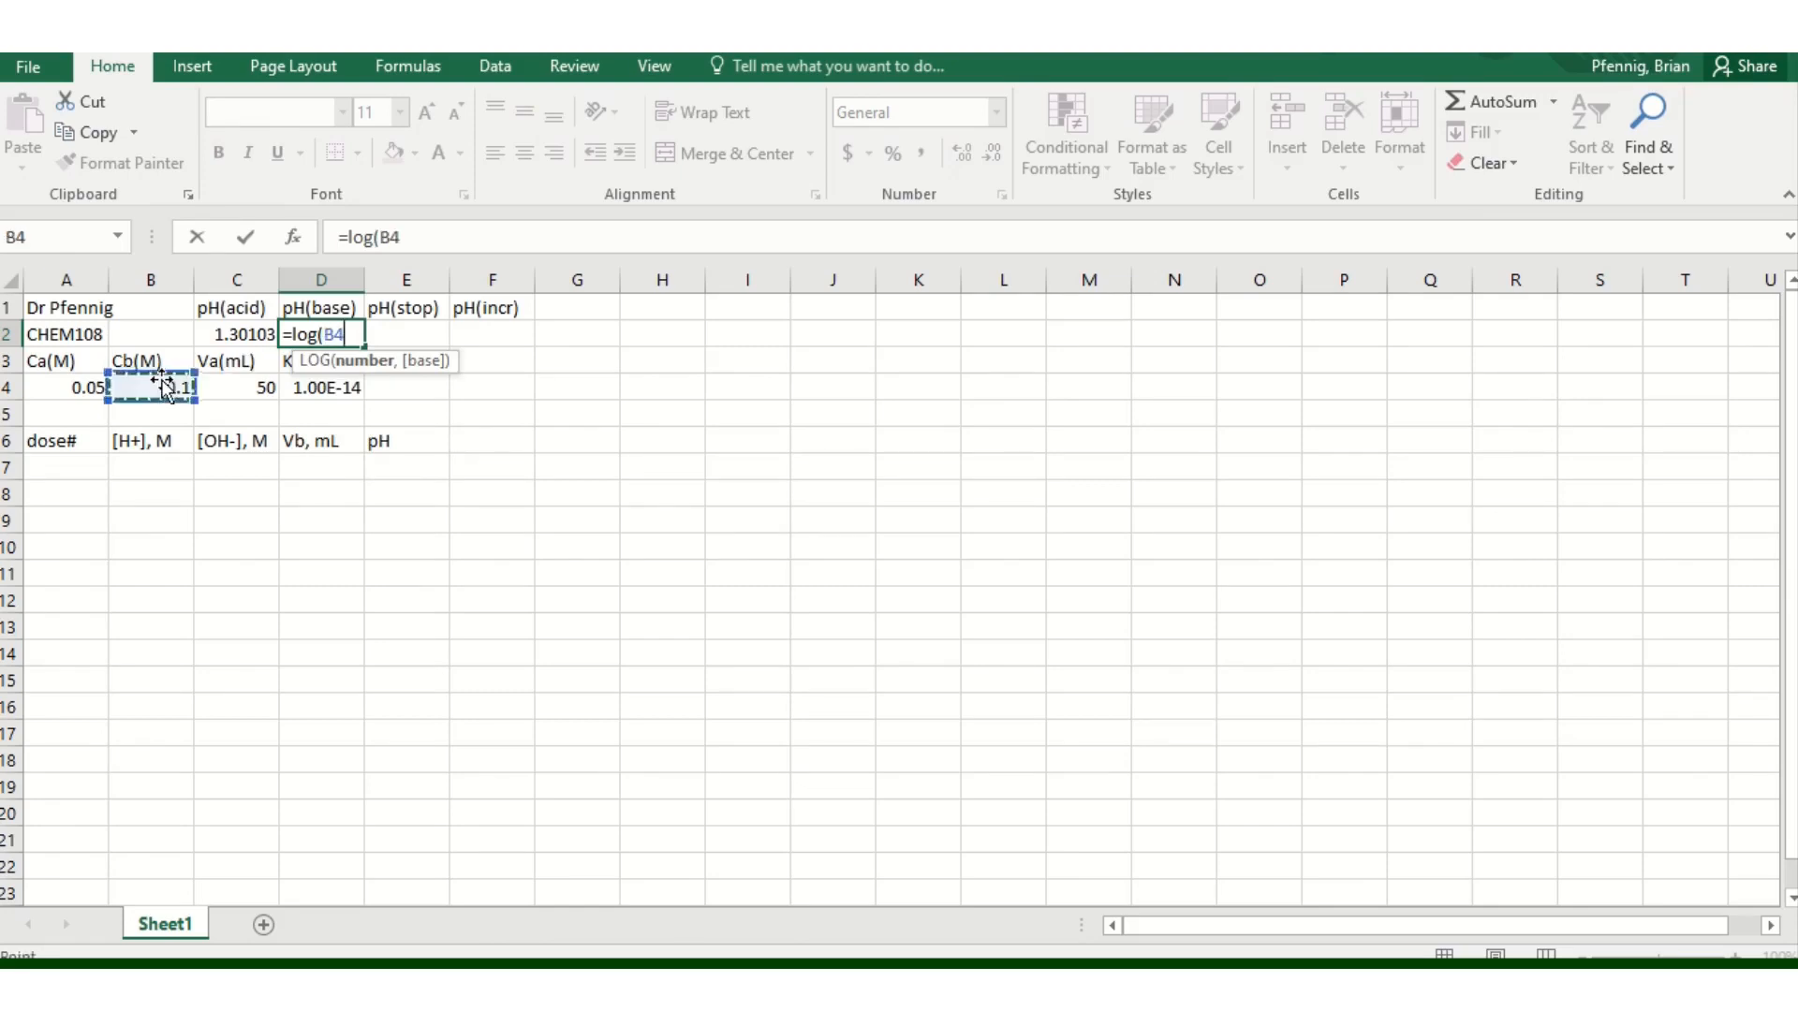
pyautogui.write(')')
pyautogui.press('BackSpace')
pyautogui.write('/')
pyautogui.click(312, 388)
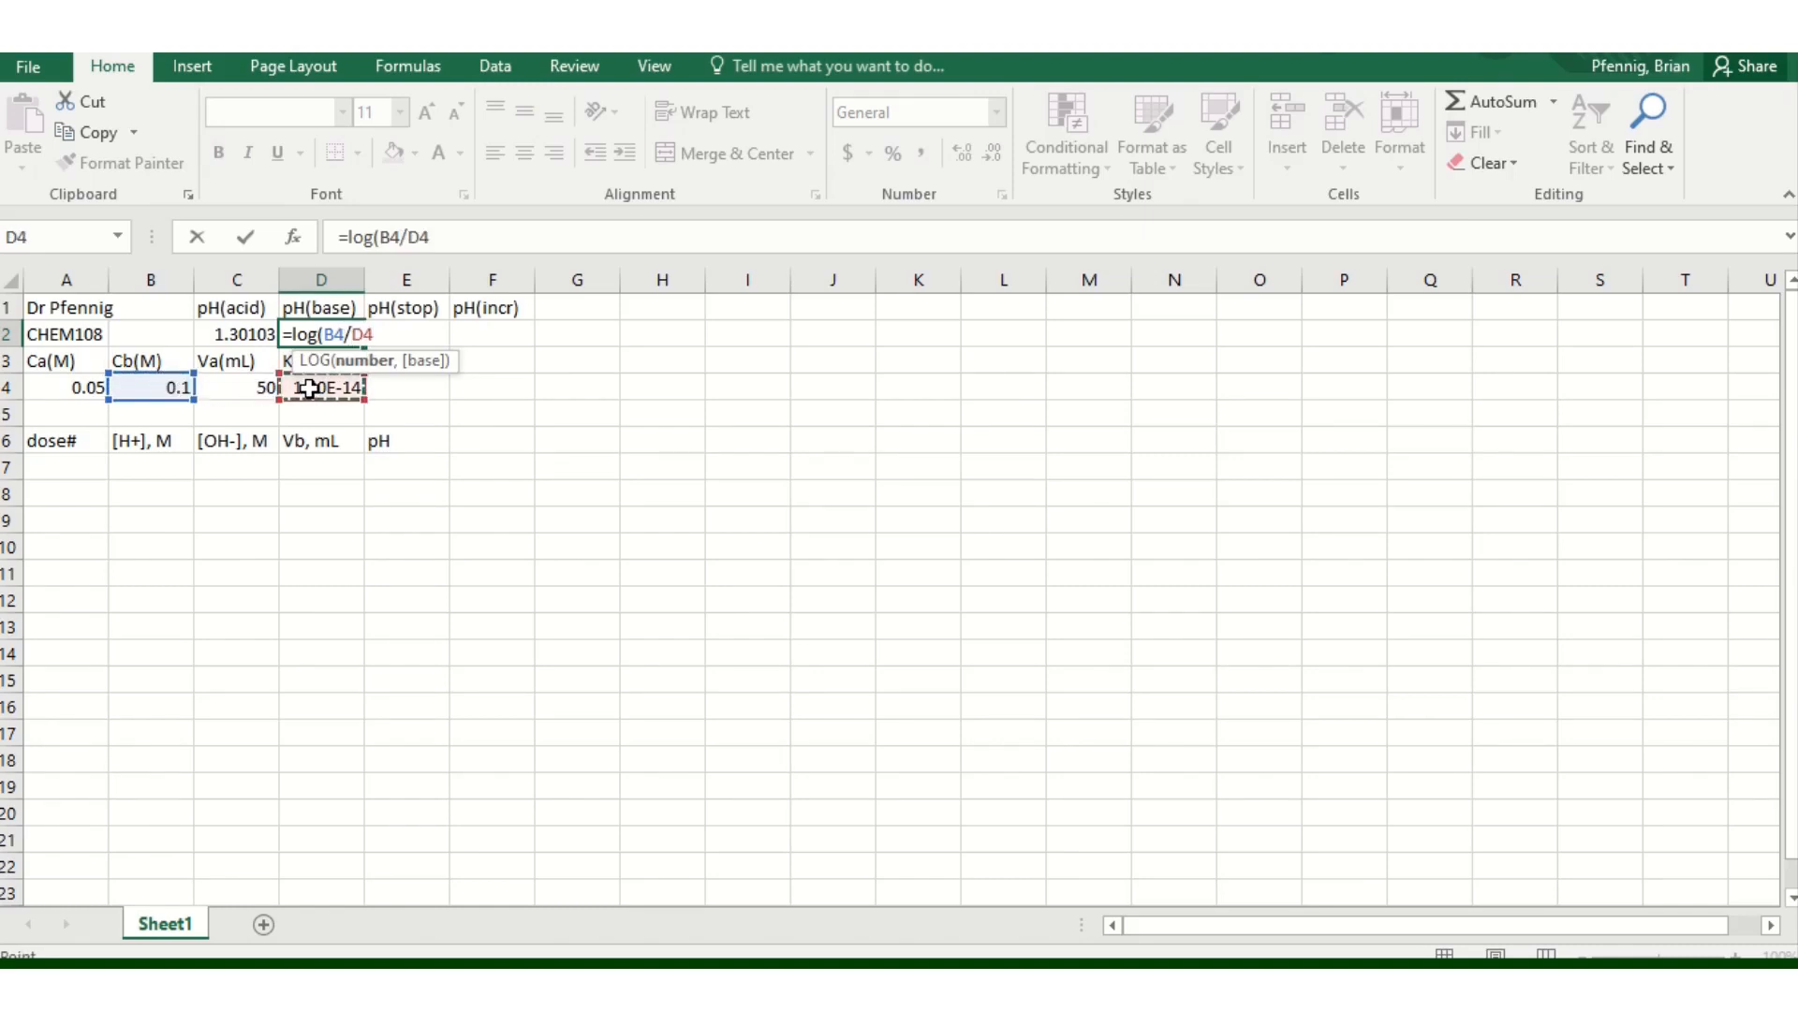
pyautogui.press('Return')
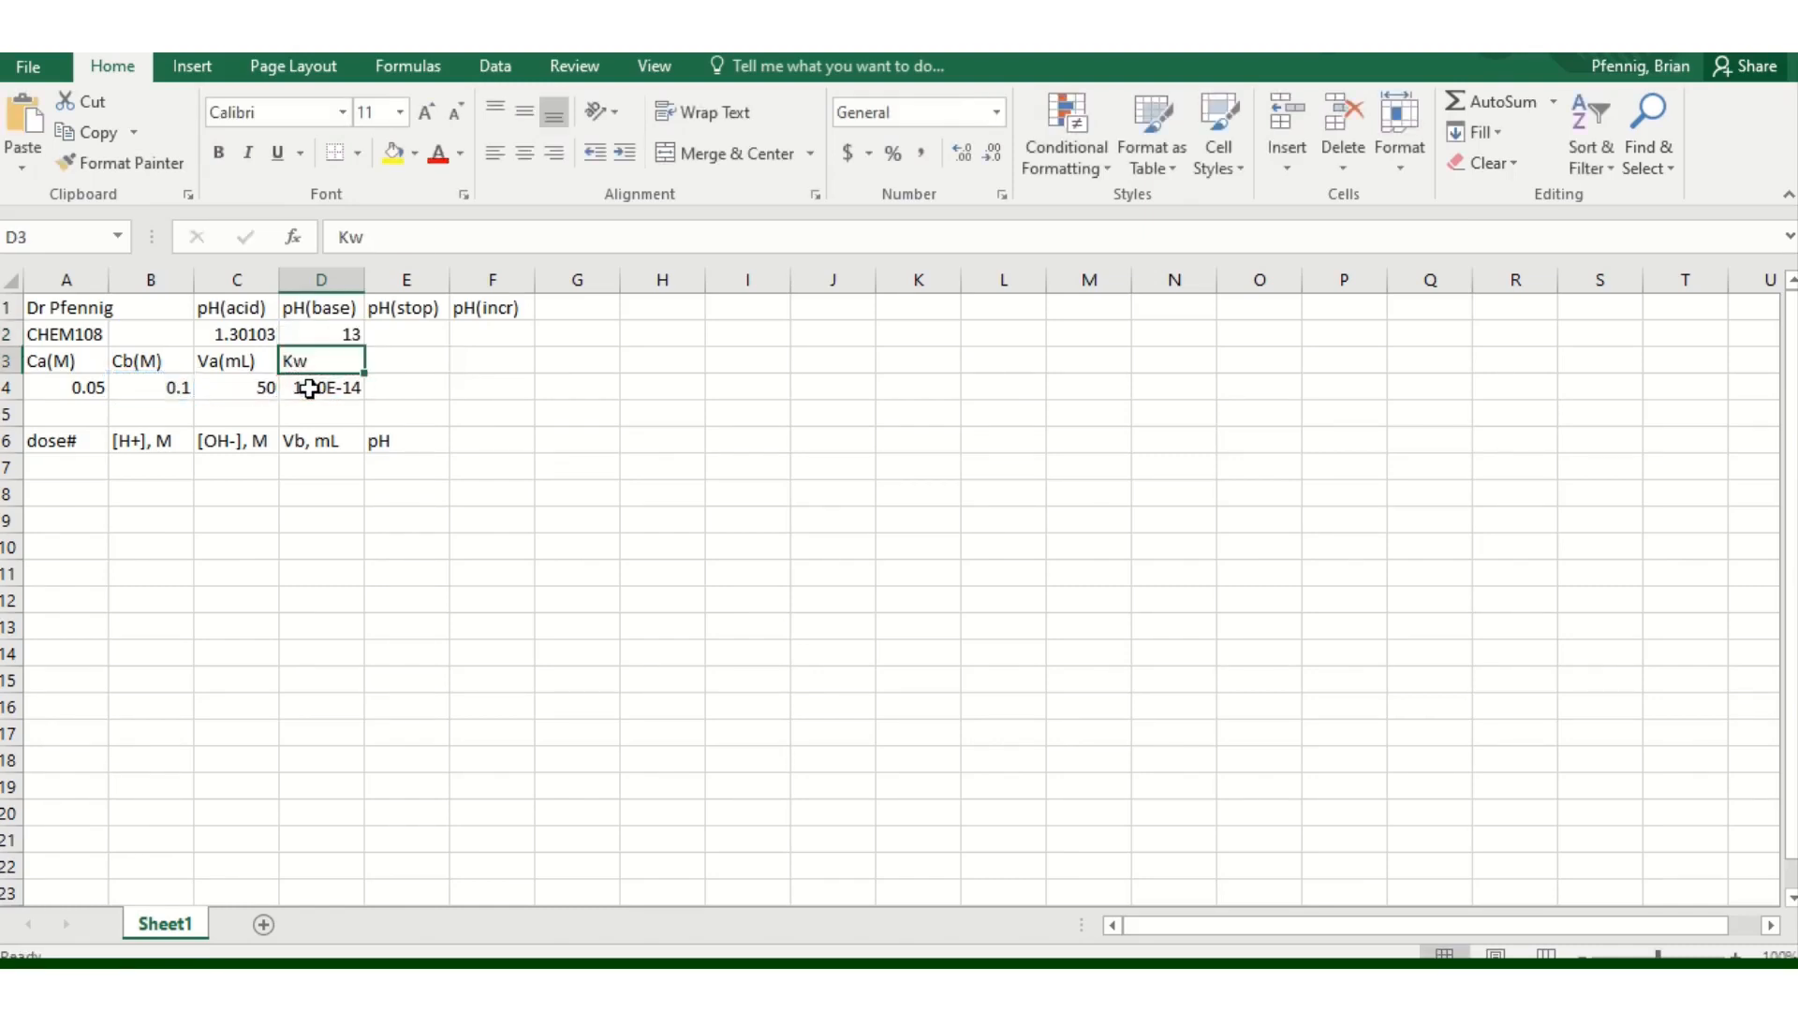
# - Enter the pH(stop) formula =D2-1 in E2
pyautogui.click(403, 330)
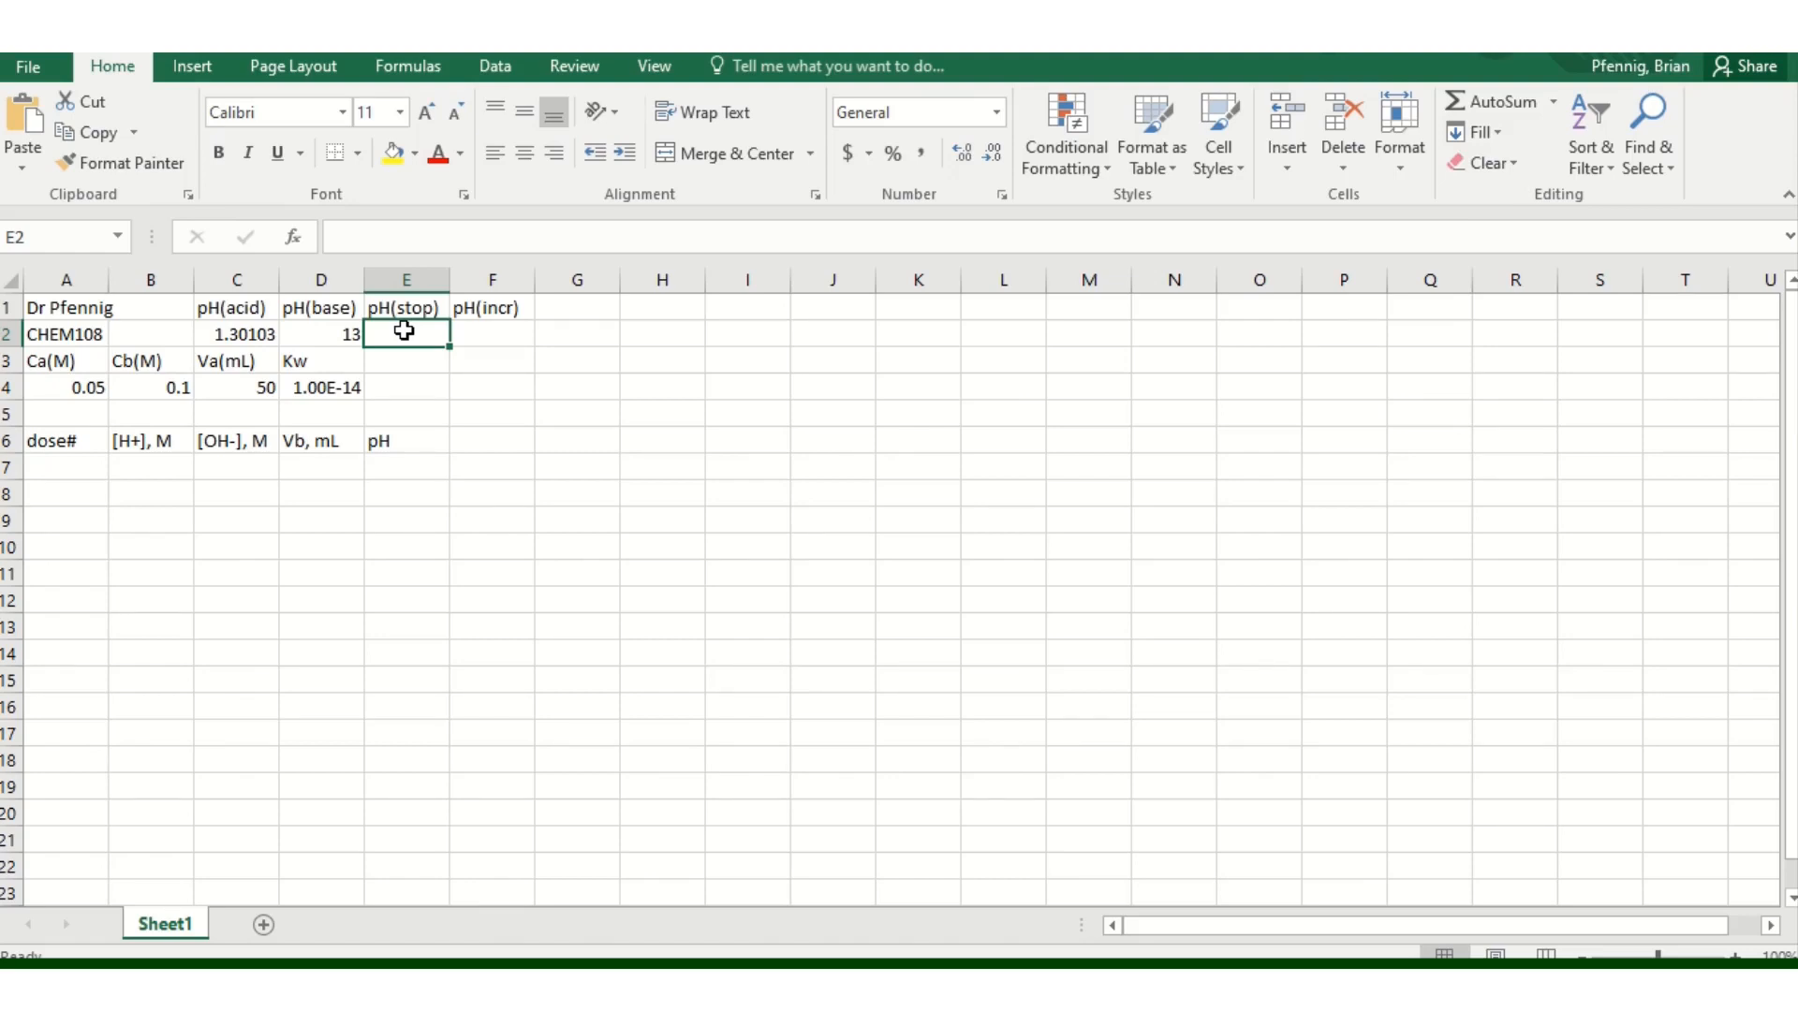
pyautogui.write('=')
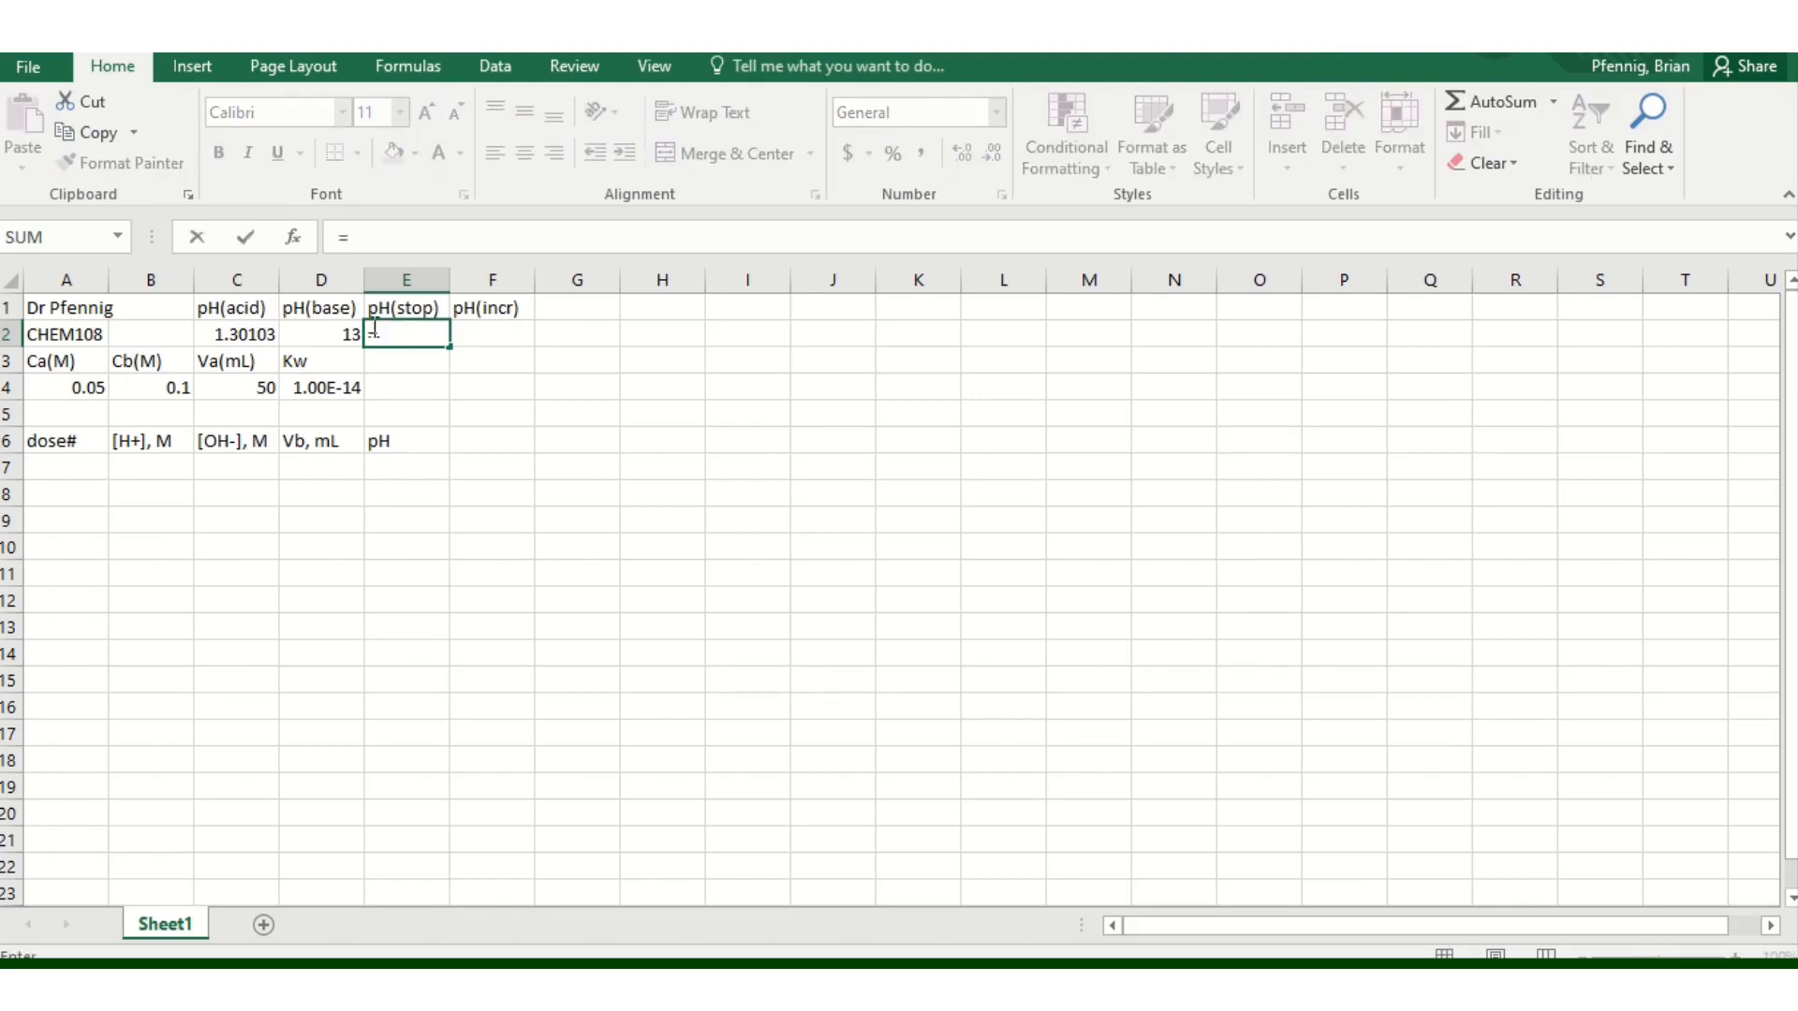
pyautogui.click(332, 330)
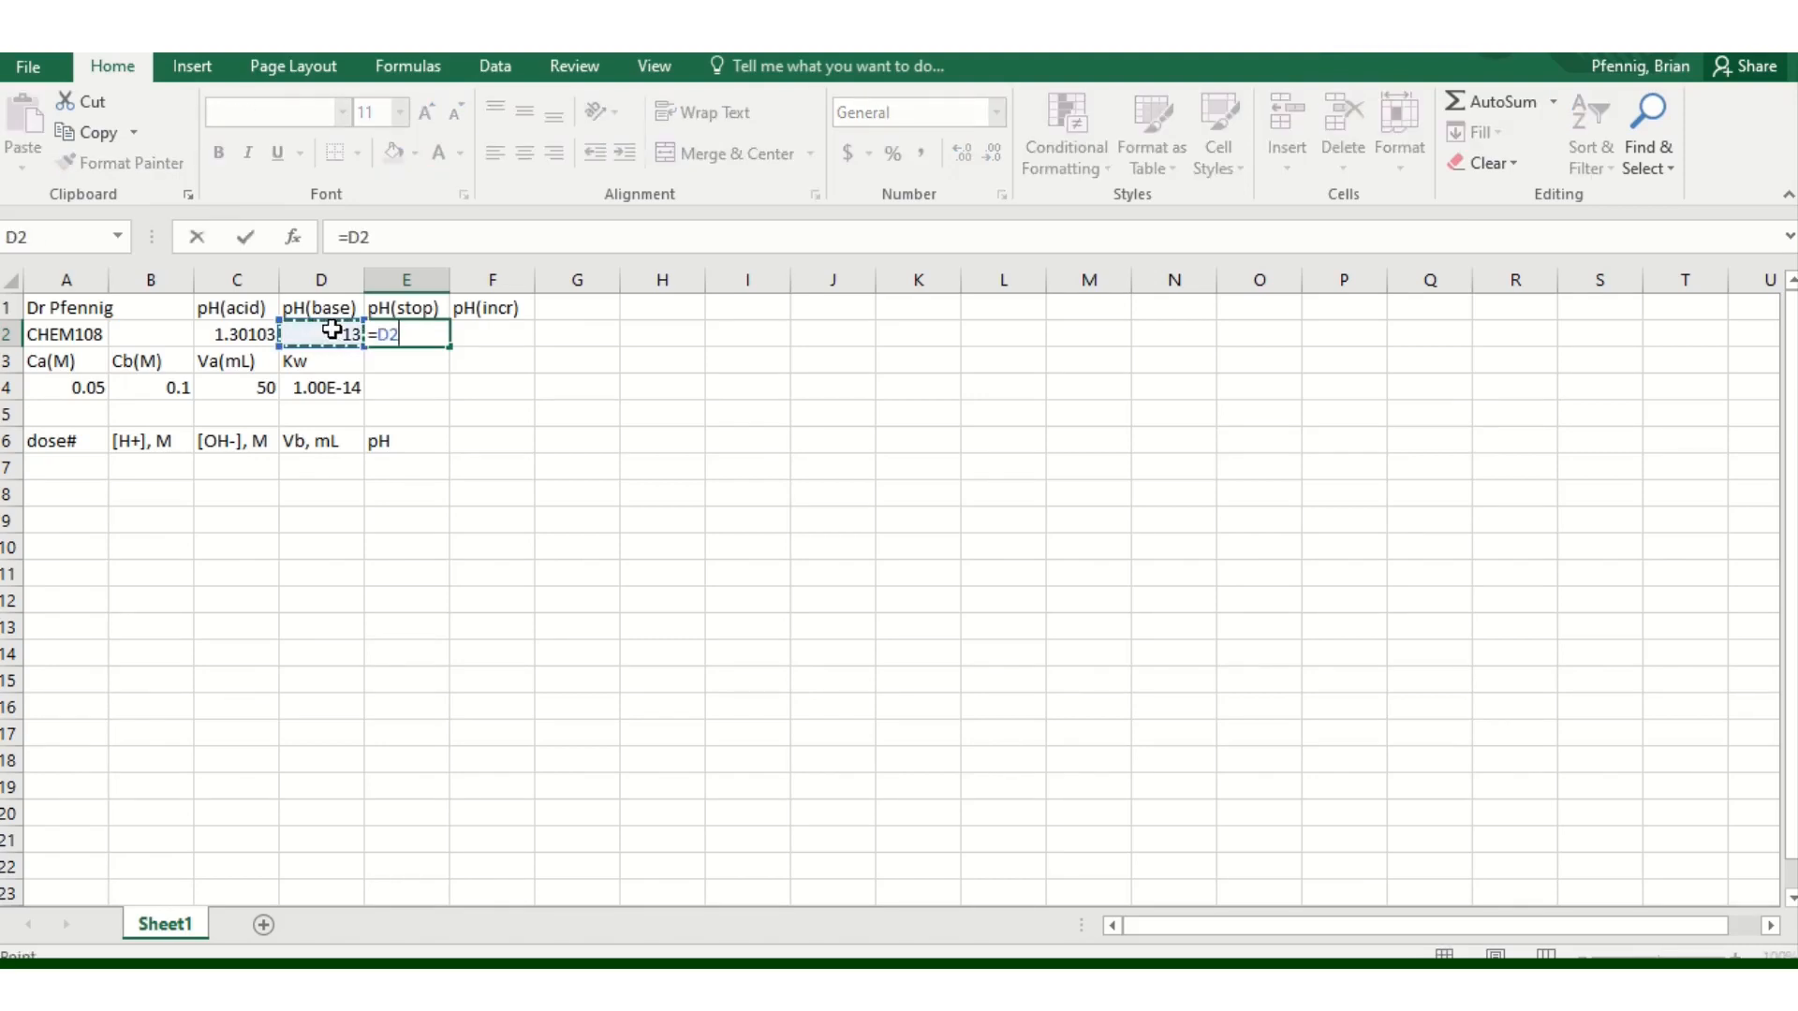
pyautogui.write('-1')
# - Calculate the pH increment in F2 with the formula =(E2-C2)/100
pyautogui.click(487, 330)
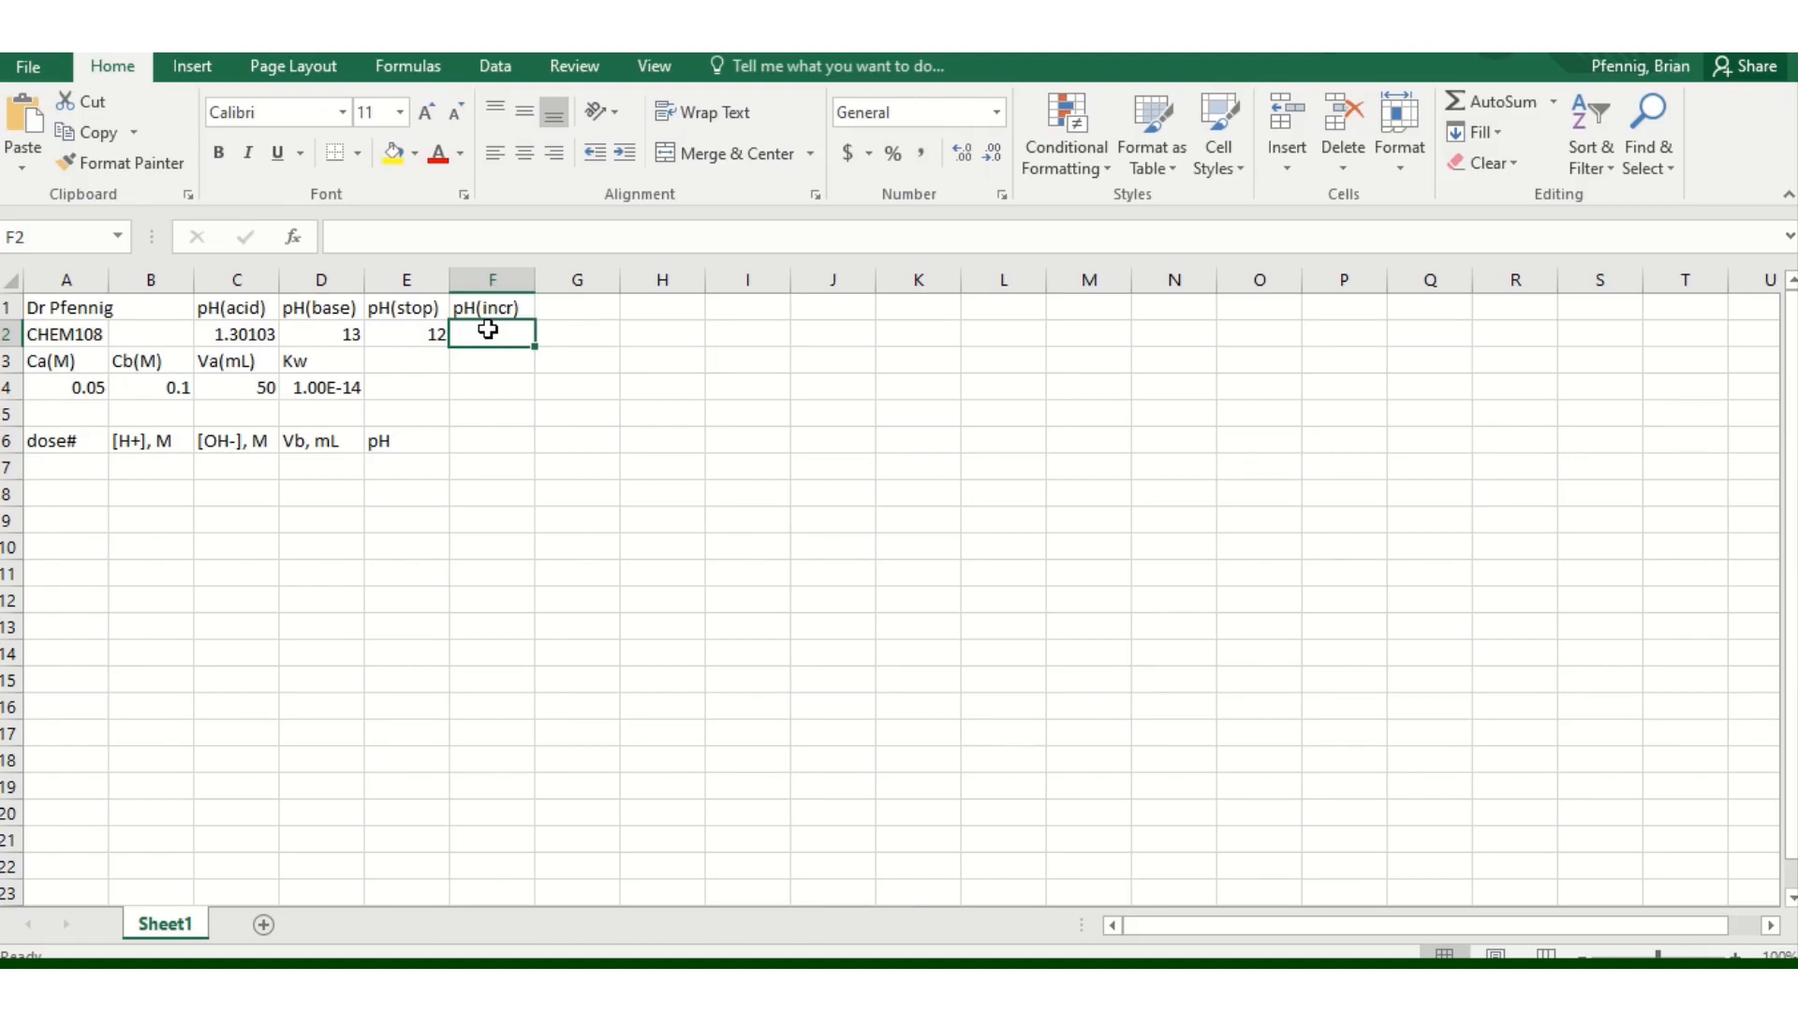
pyautogui.write('=')
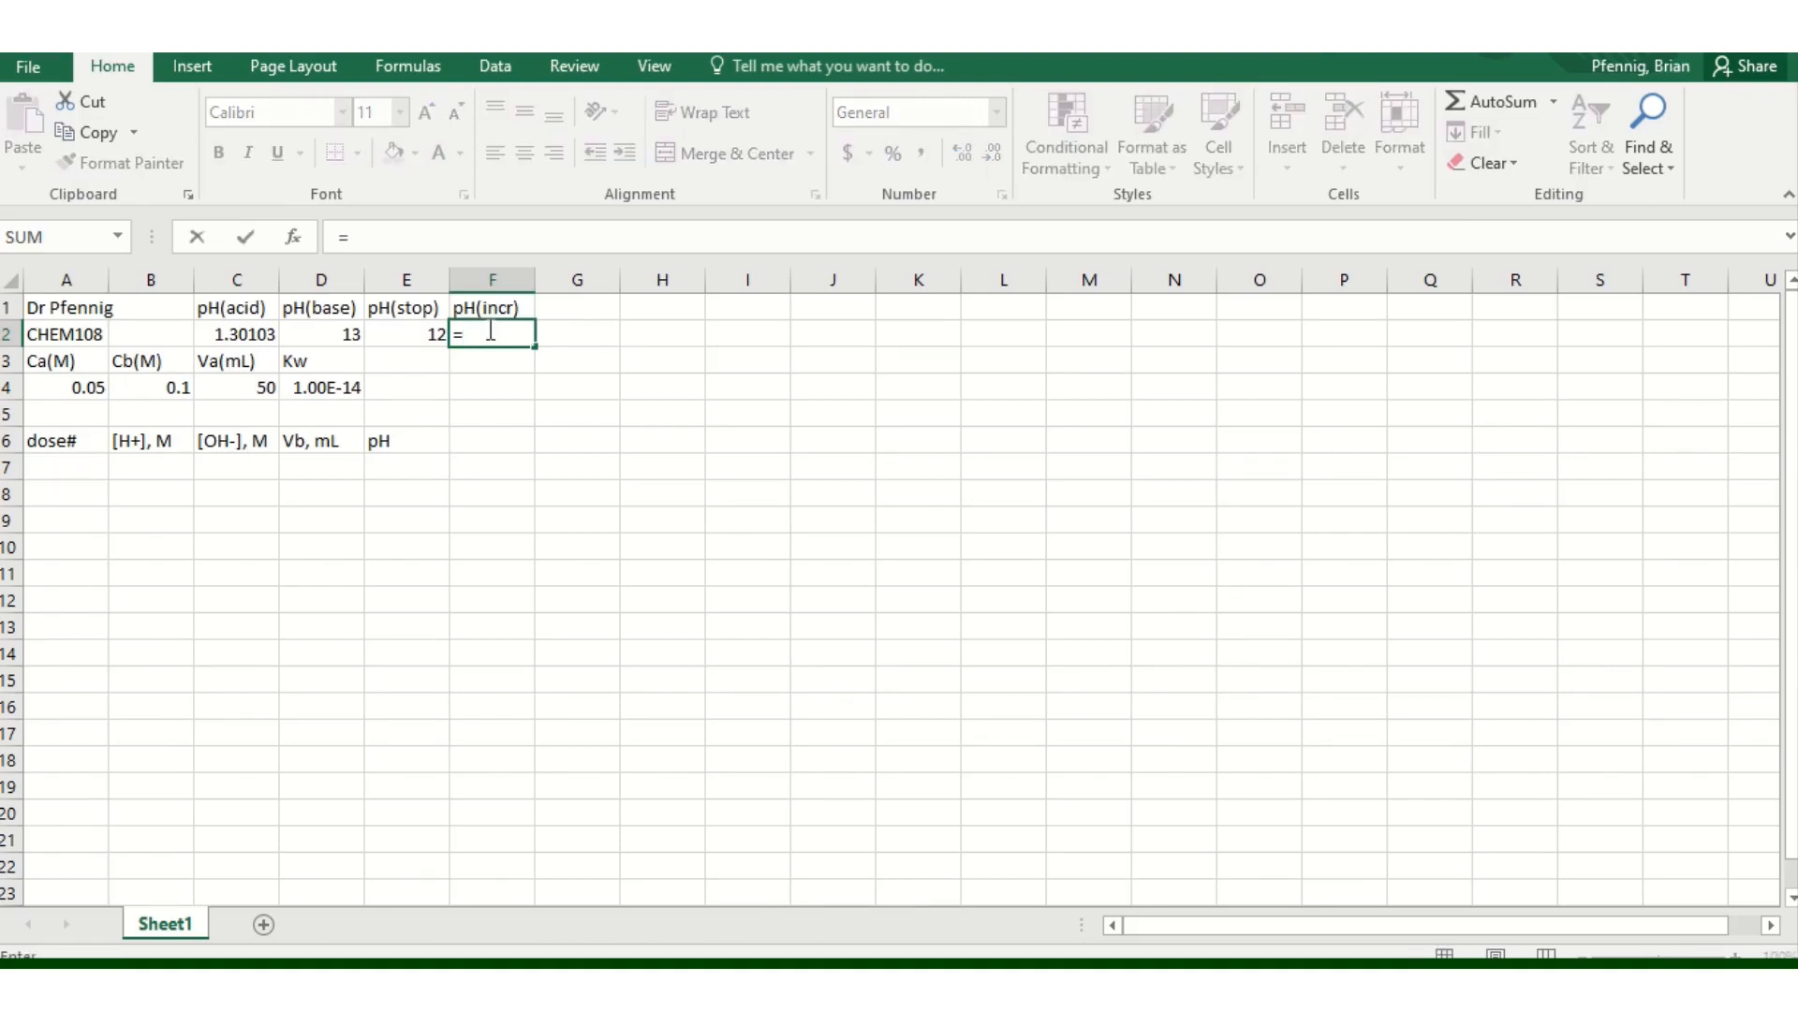
pyautogui.write('(')
pyautogui.click(400, 329)
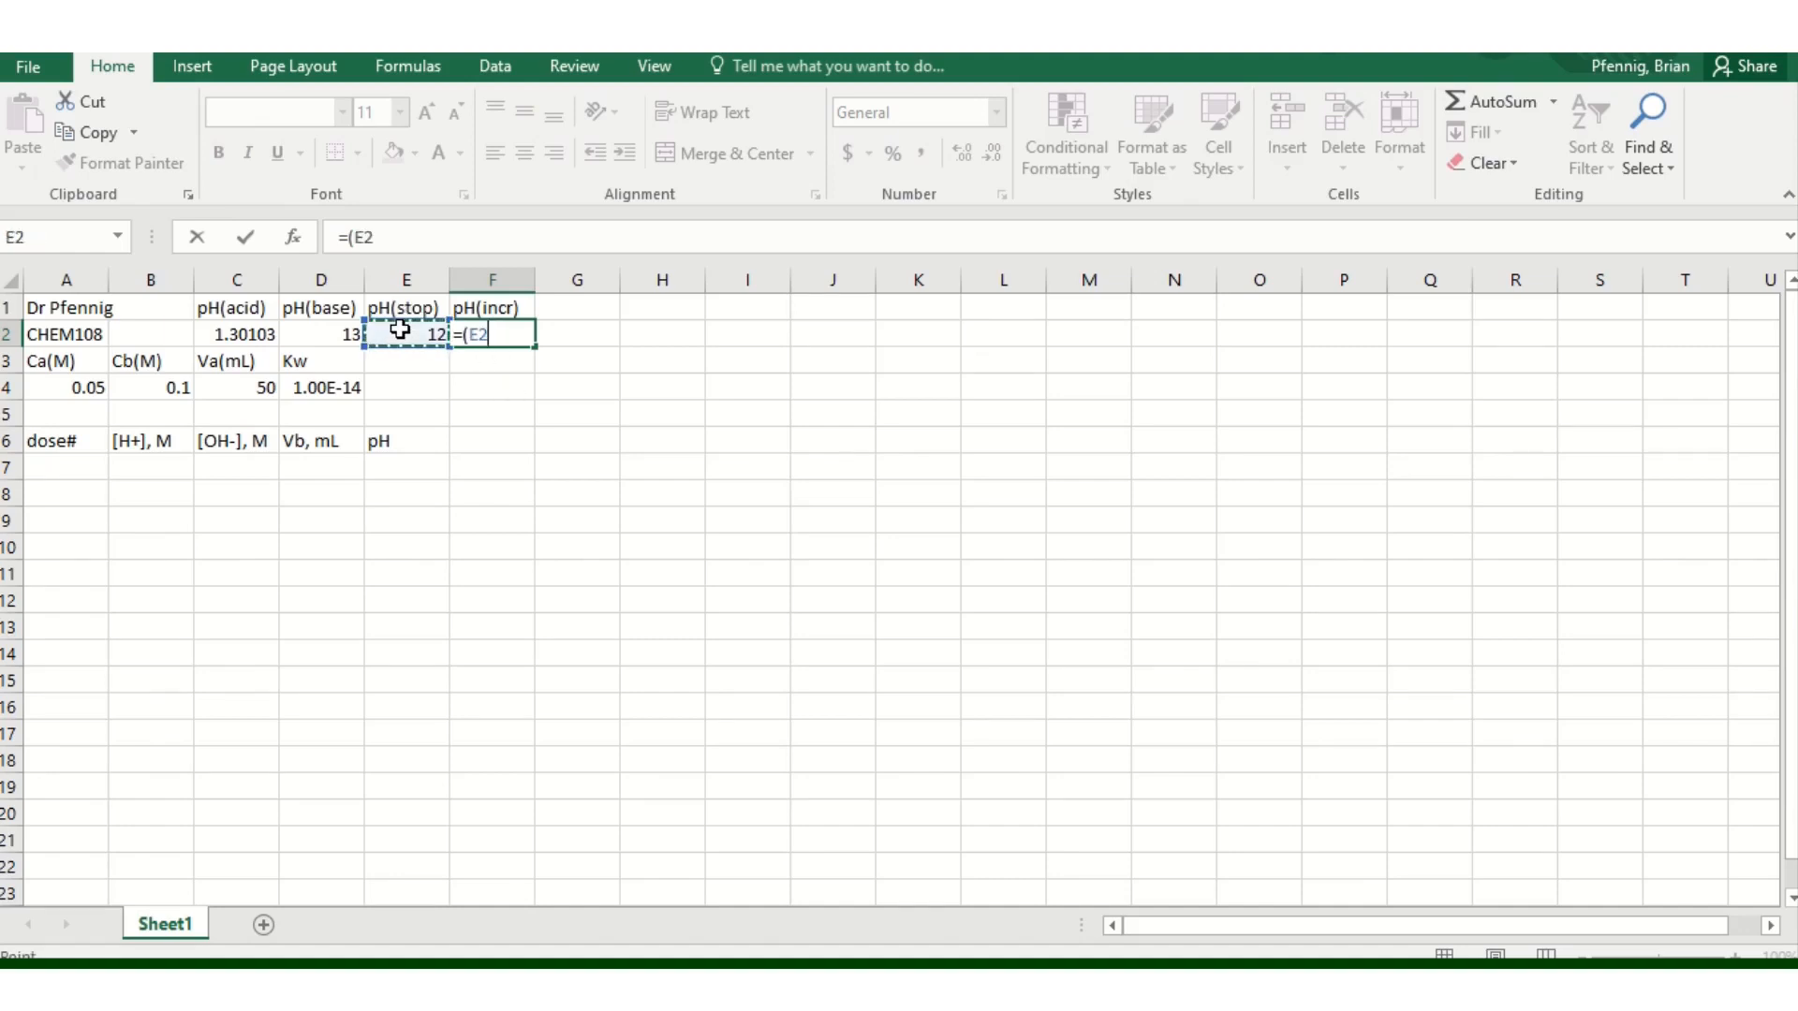
pyautogui.write('-')
pyautogui.click(245, 336)
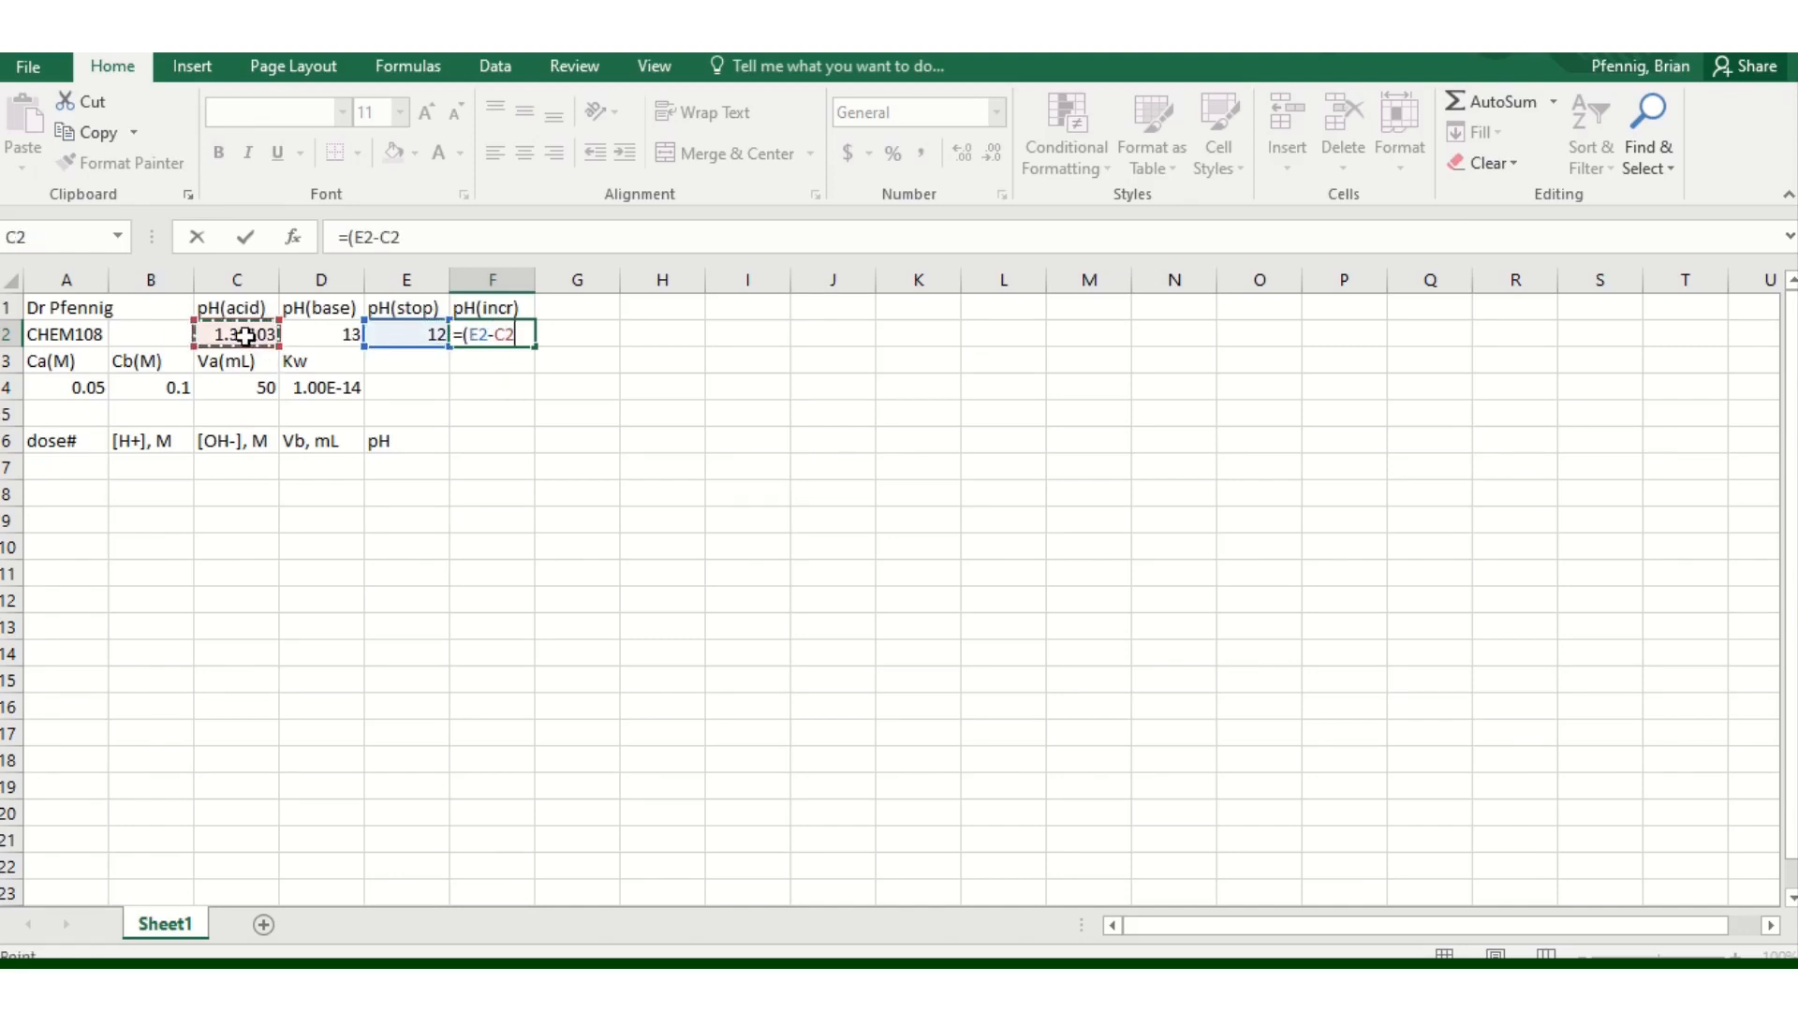
pyautogui.write(')/100')
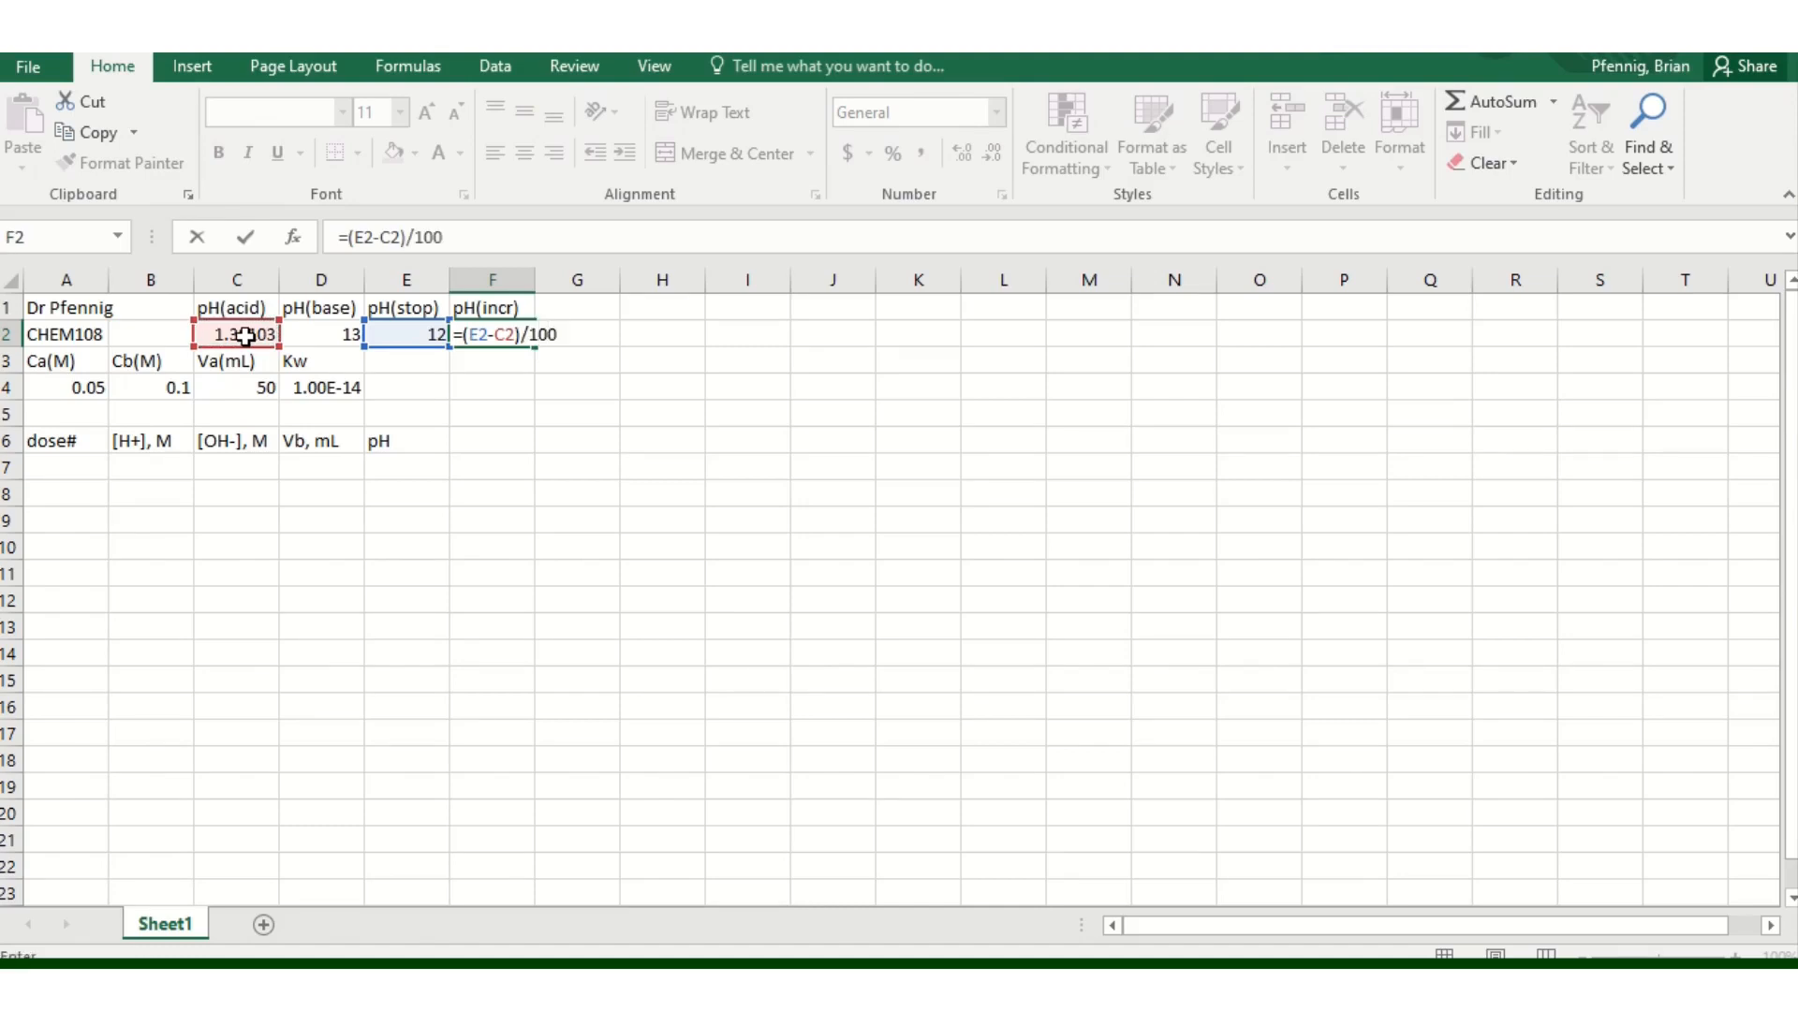
pyautogui.press('Return')
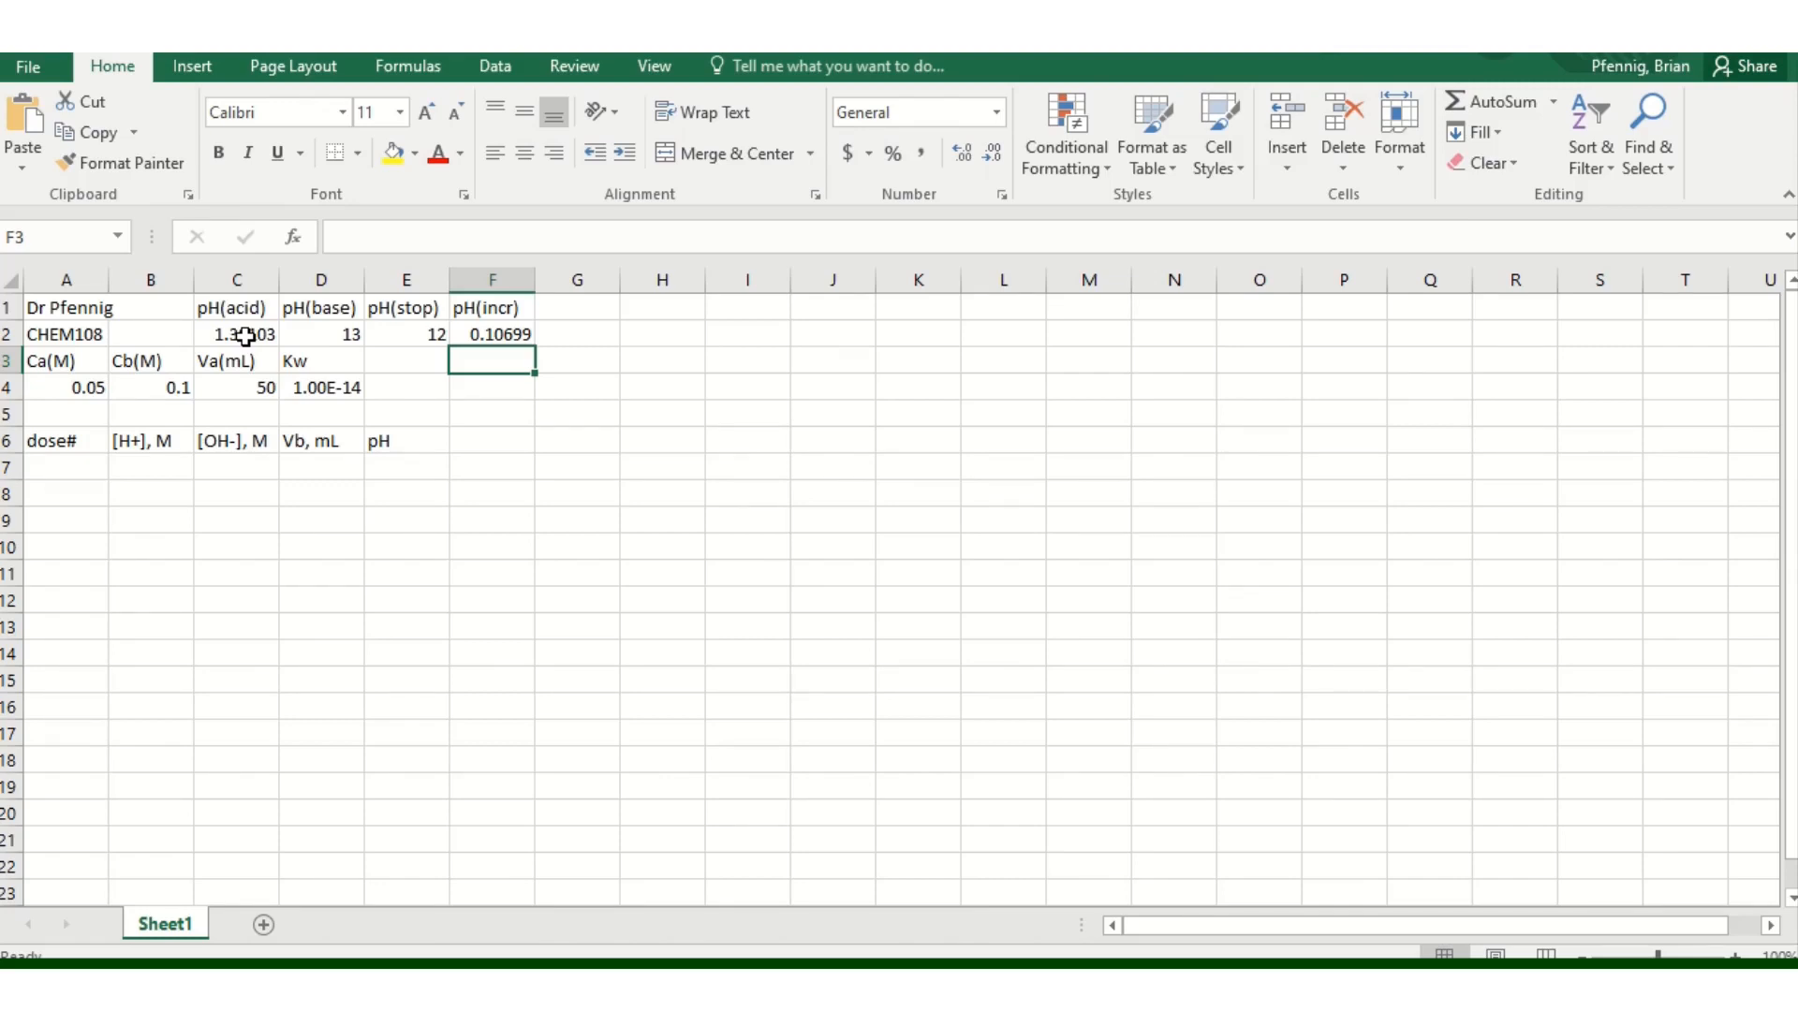
# - Enter the first two dose numbers, 0 in A7 and 1 in A8
pyautogui.click(70, 463)
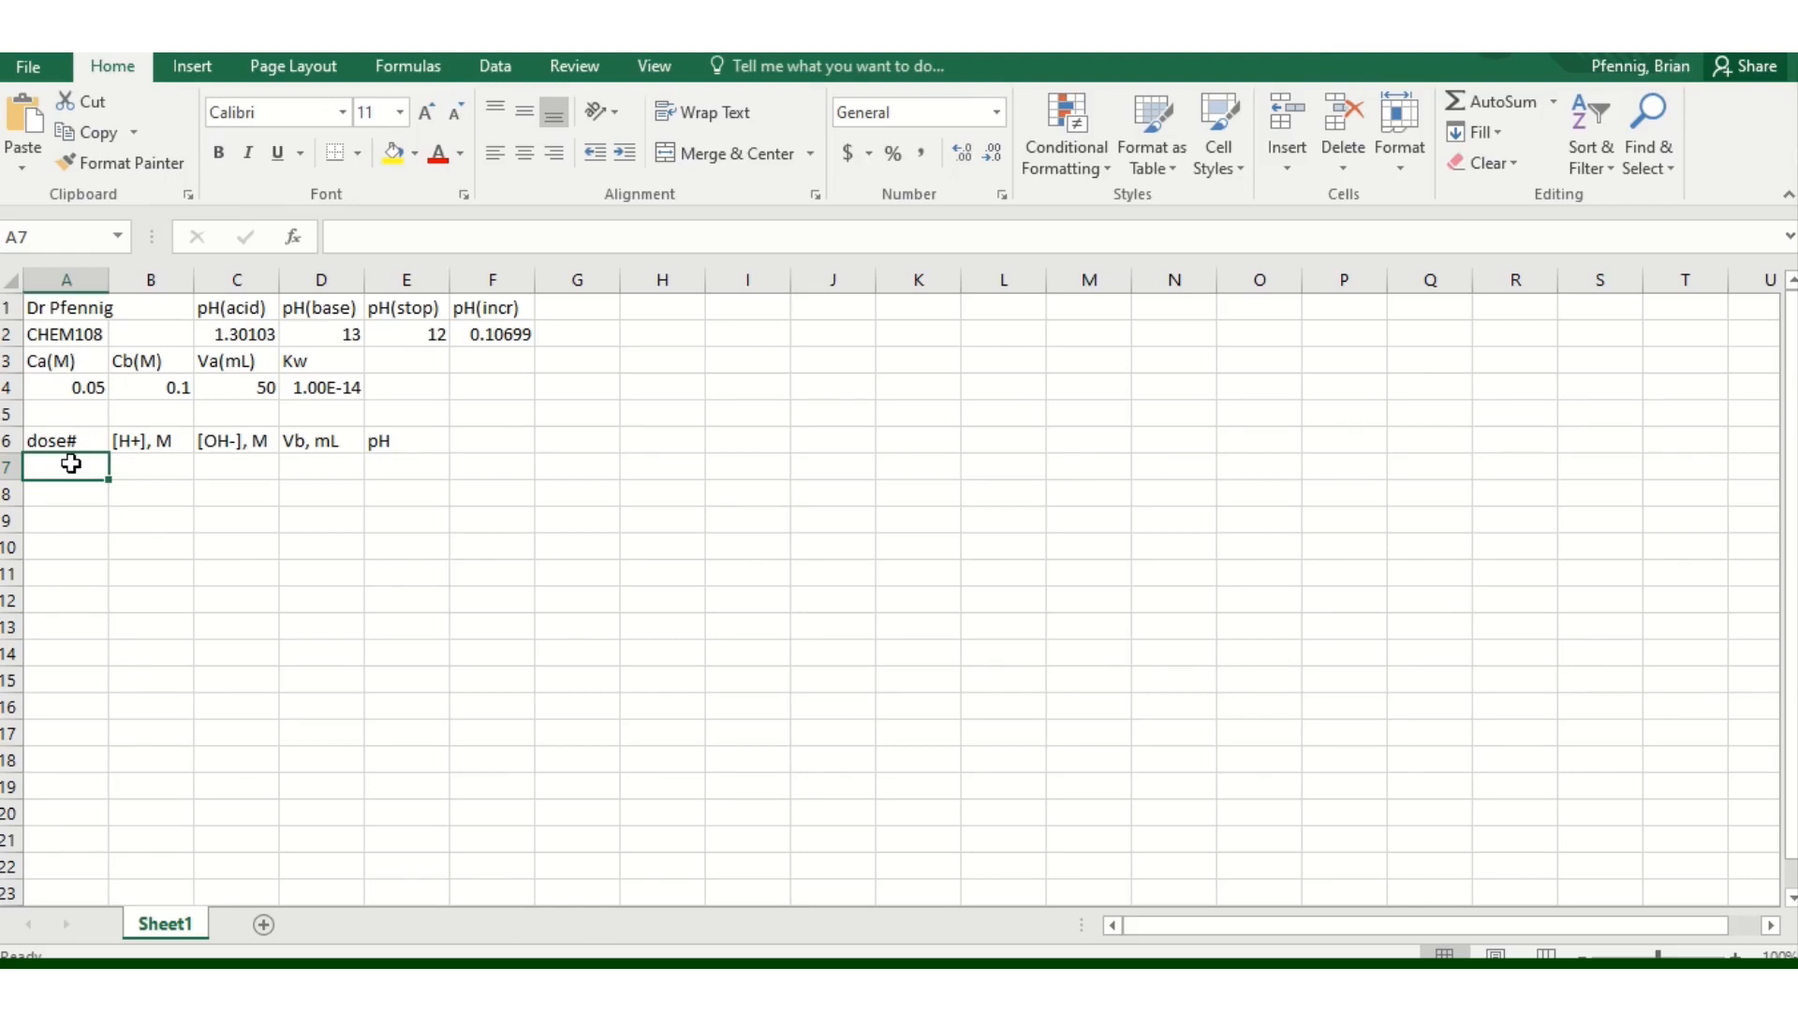
pyautogui.write('0')
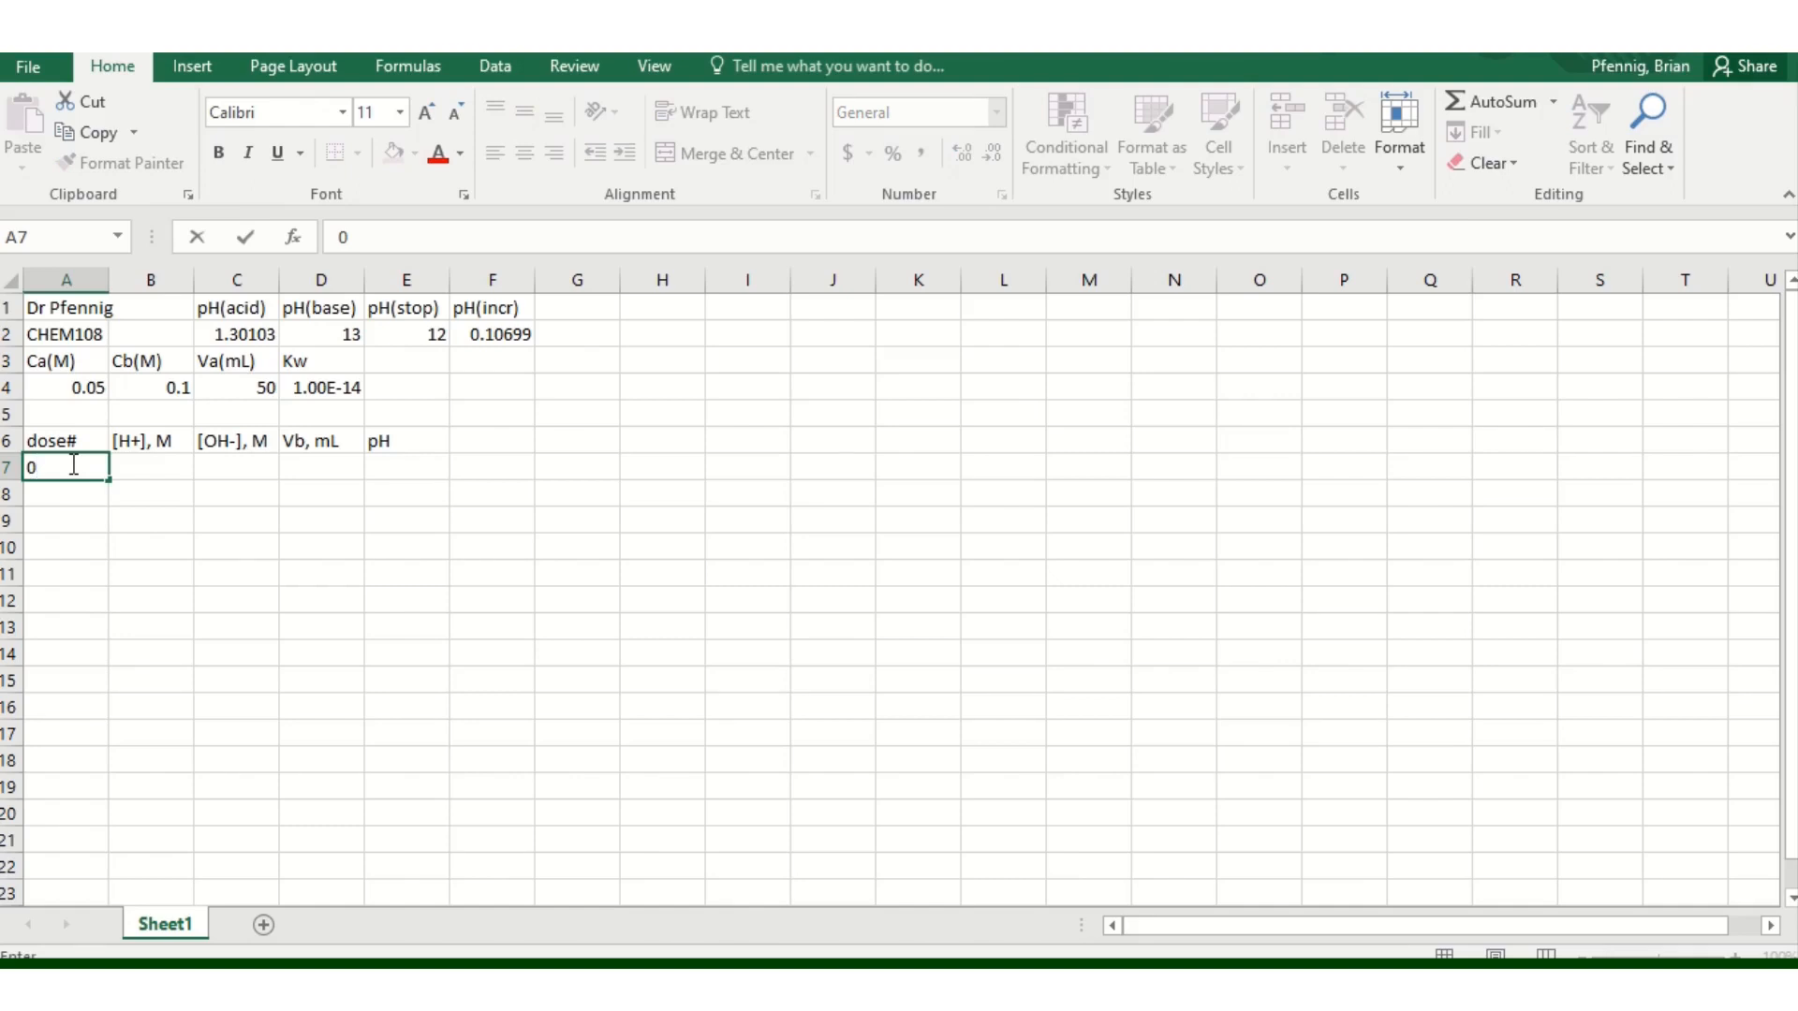
pyautogui.press('Return')
pyautogui.write('1')
pyautogui.press('Return')
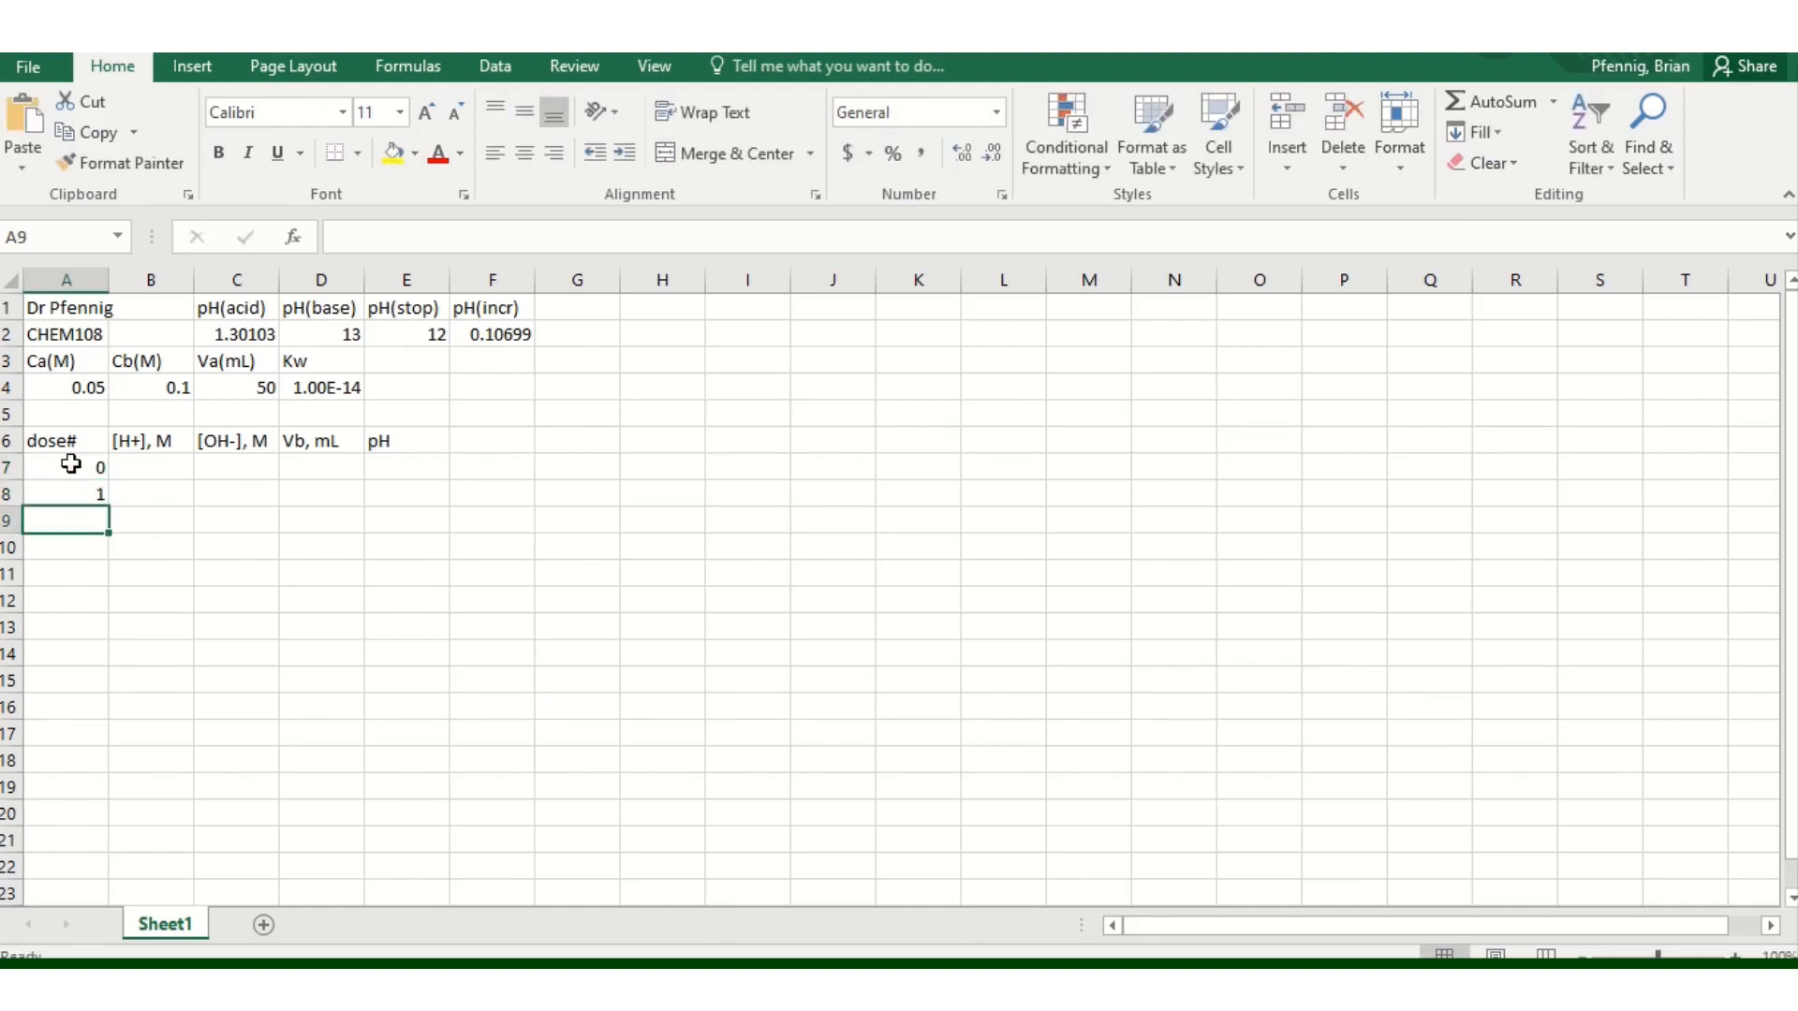
# - Extend the dose number series from A7:A8 down the column to 100 in A107
pyautogui.click(71, 464)
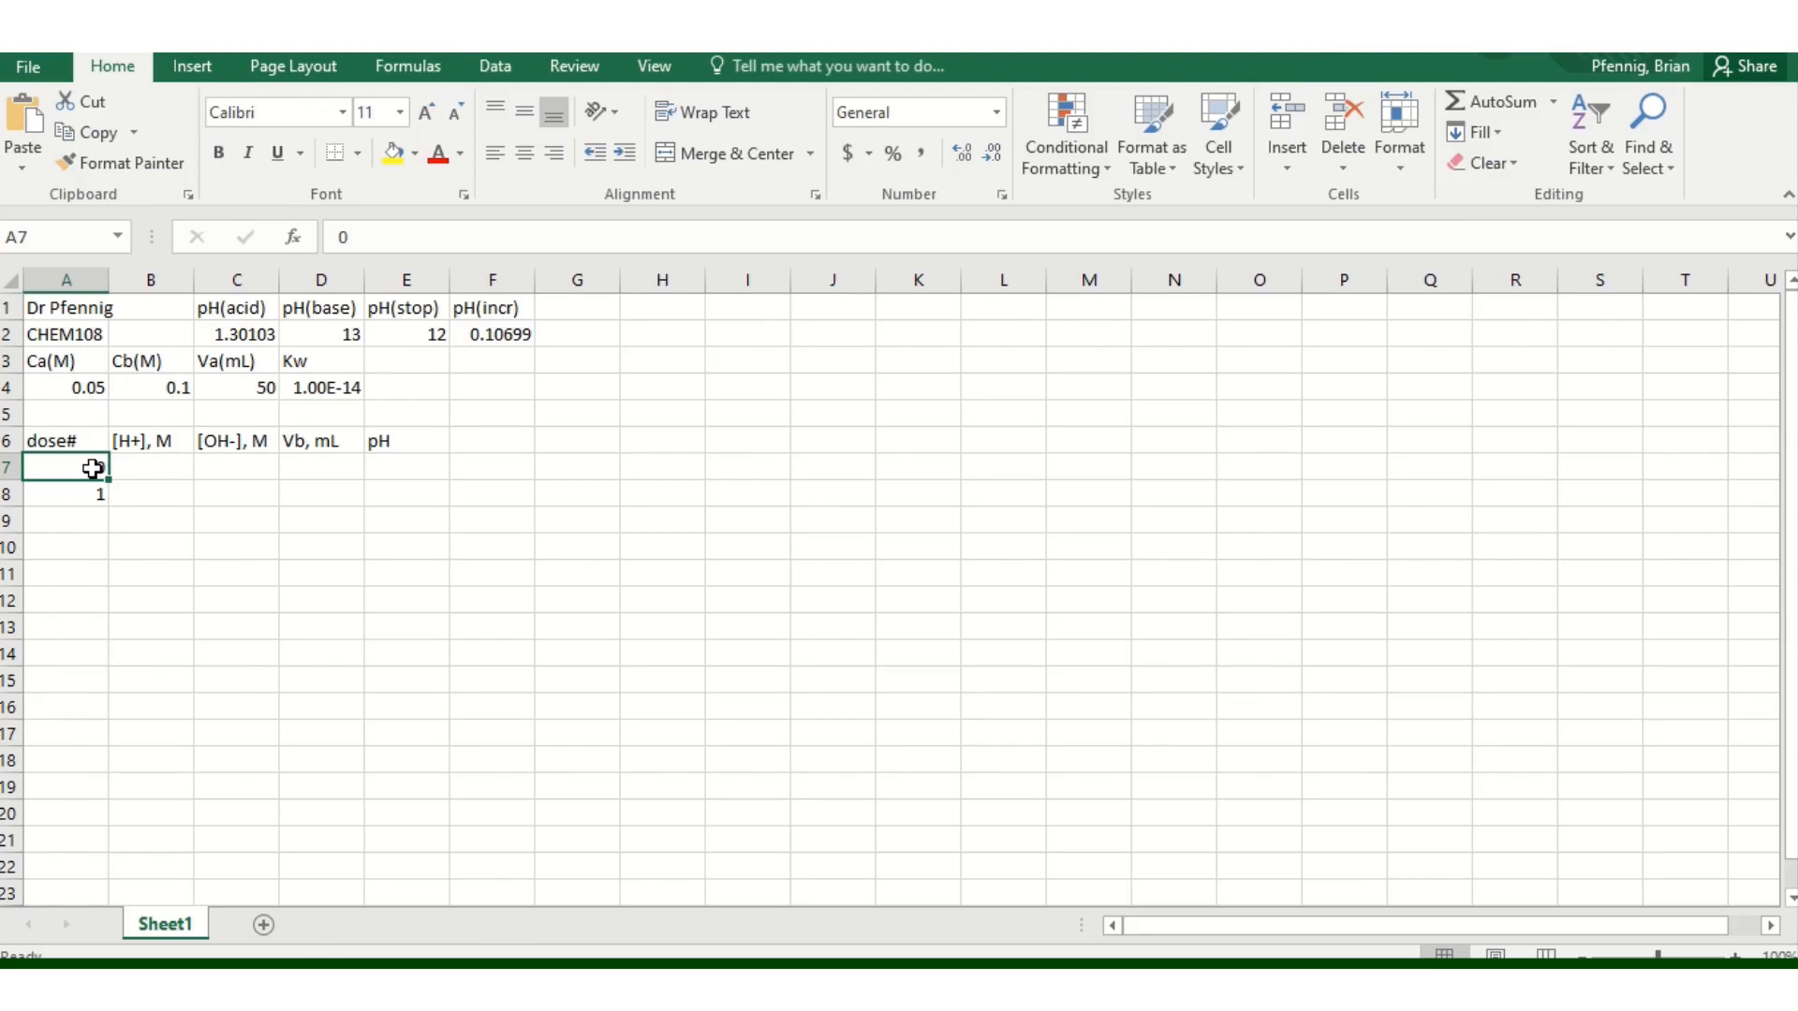
pyautogui.moveTo(76, 465); pyautogui.dragTo(100, 497)
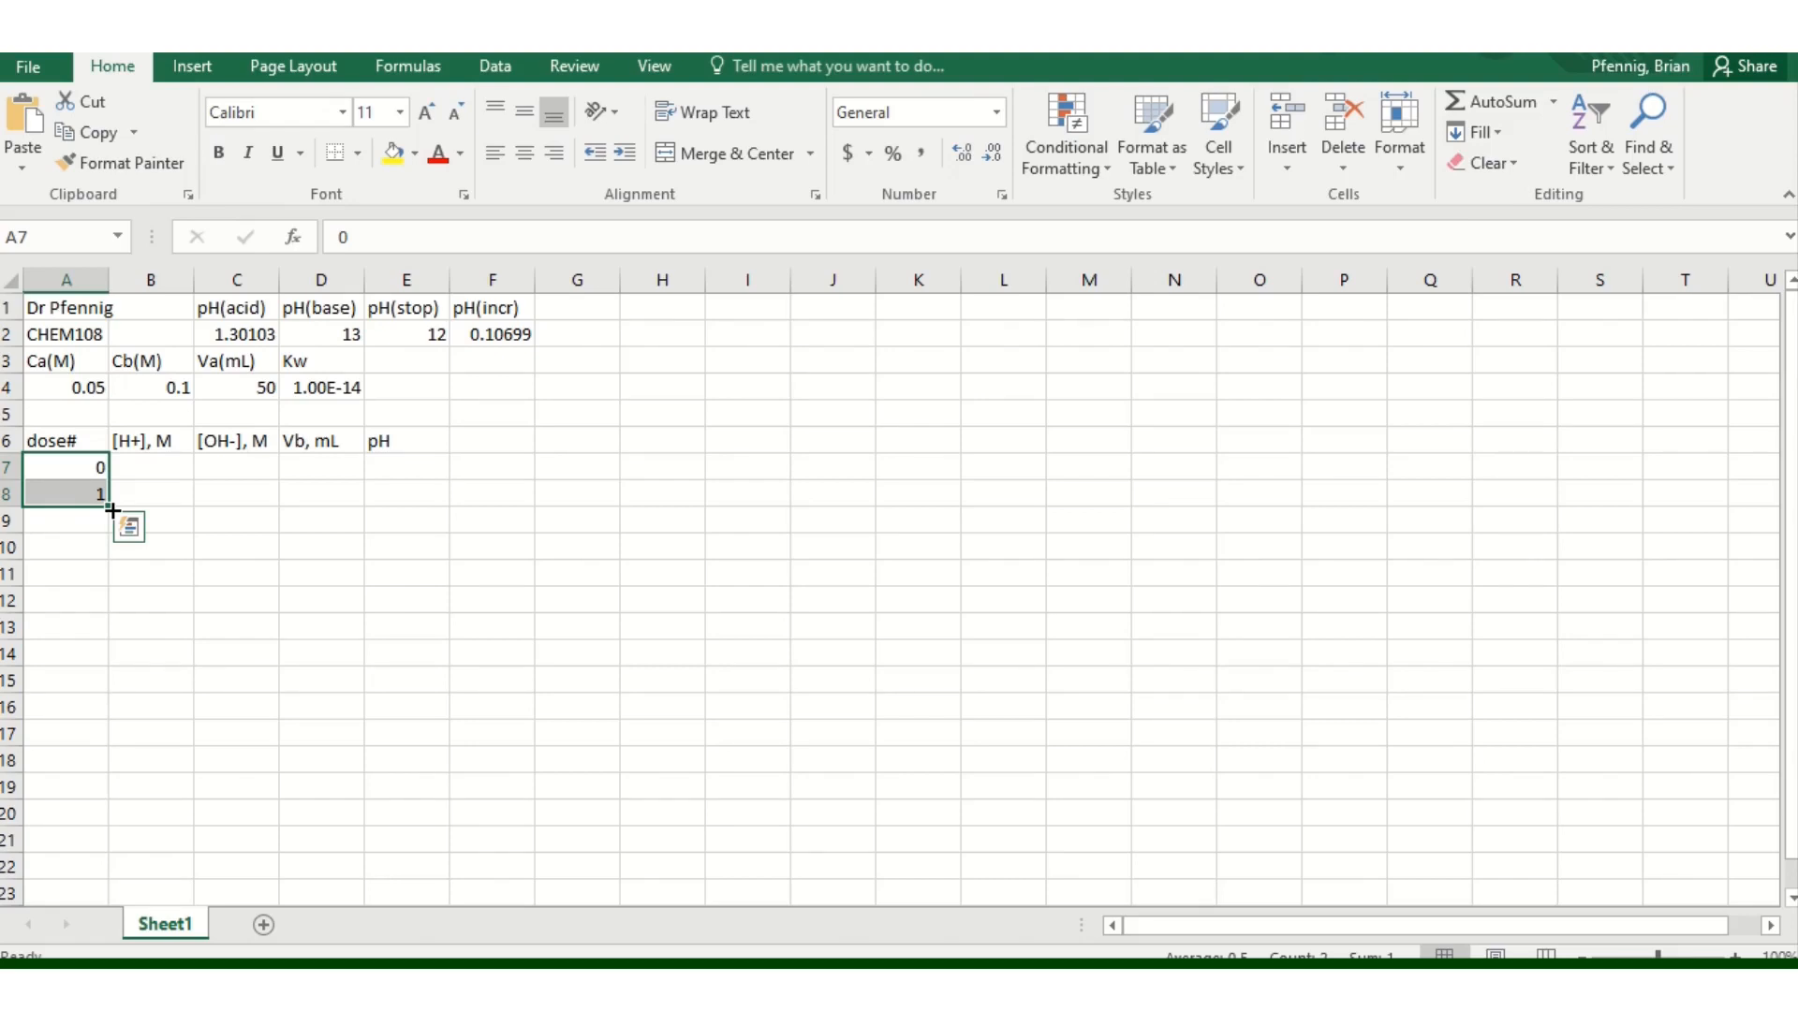
pyautogui.moveTo(112, 510); pyautogui.dragTo(104, 779)
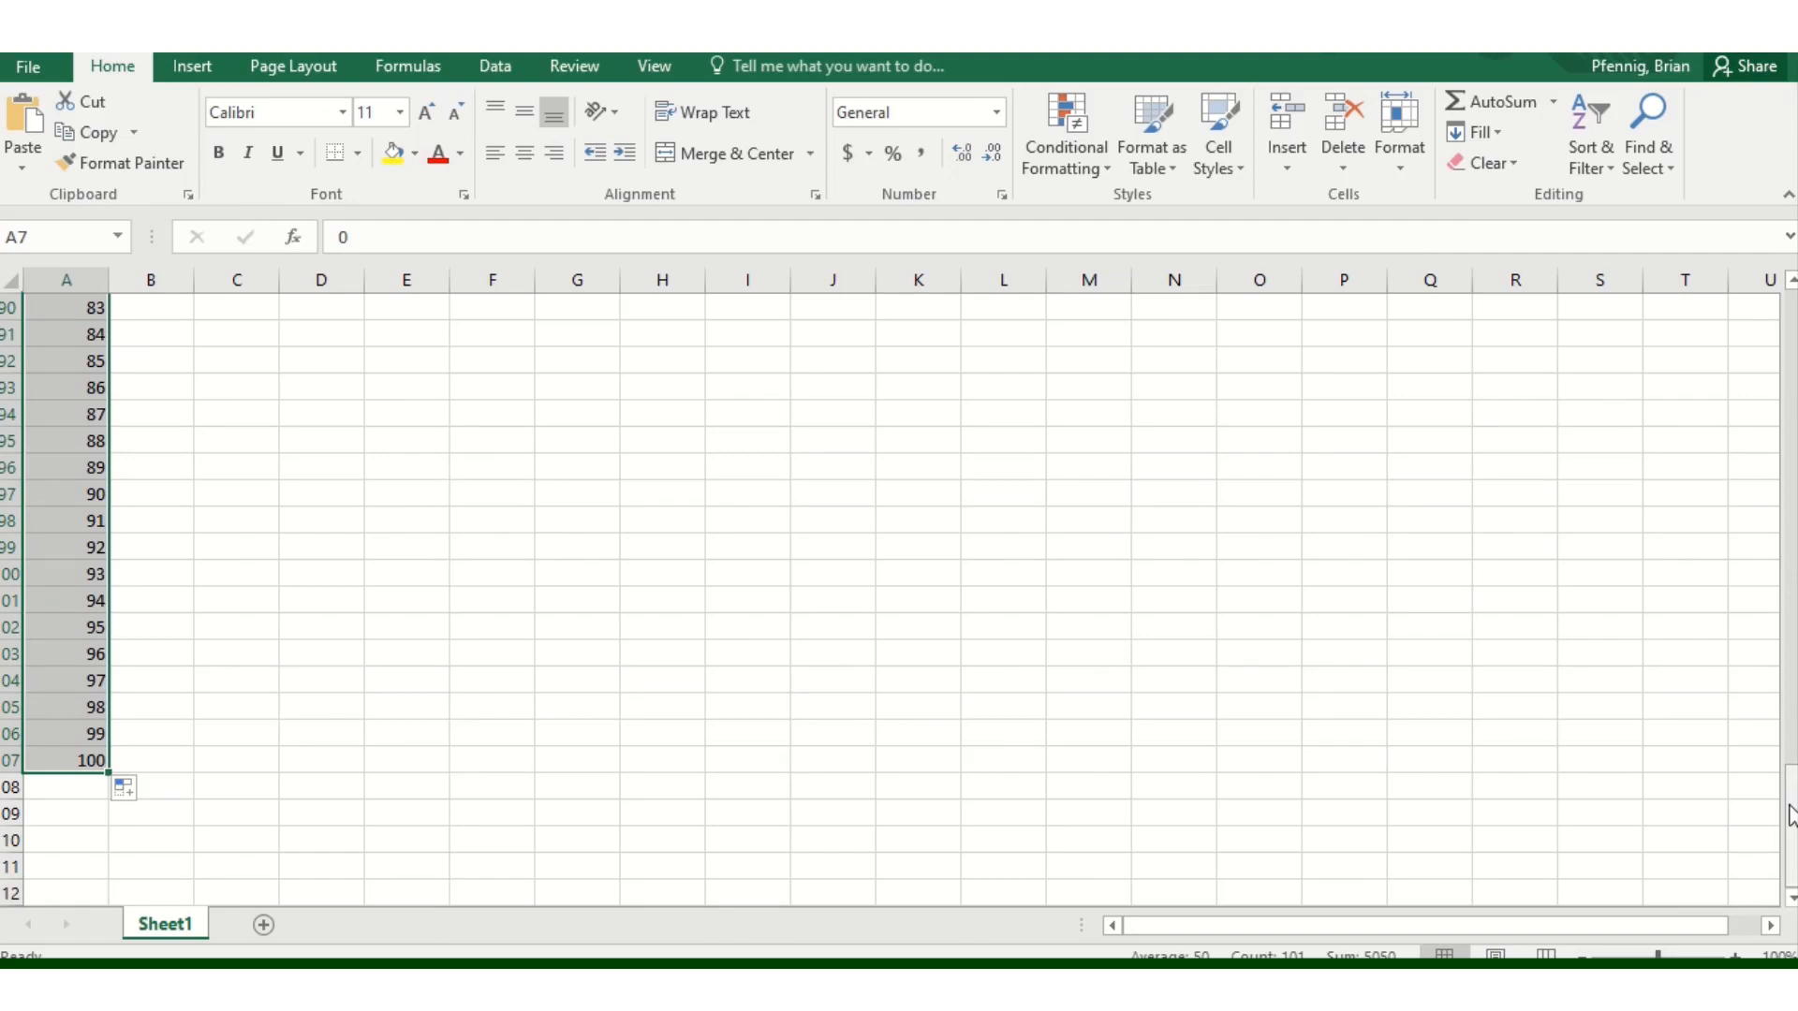
pyautogui.moveTo(1790, 814); pyautogui.dragTo(1753, 298)
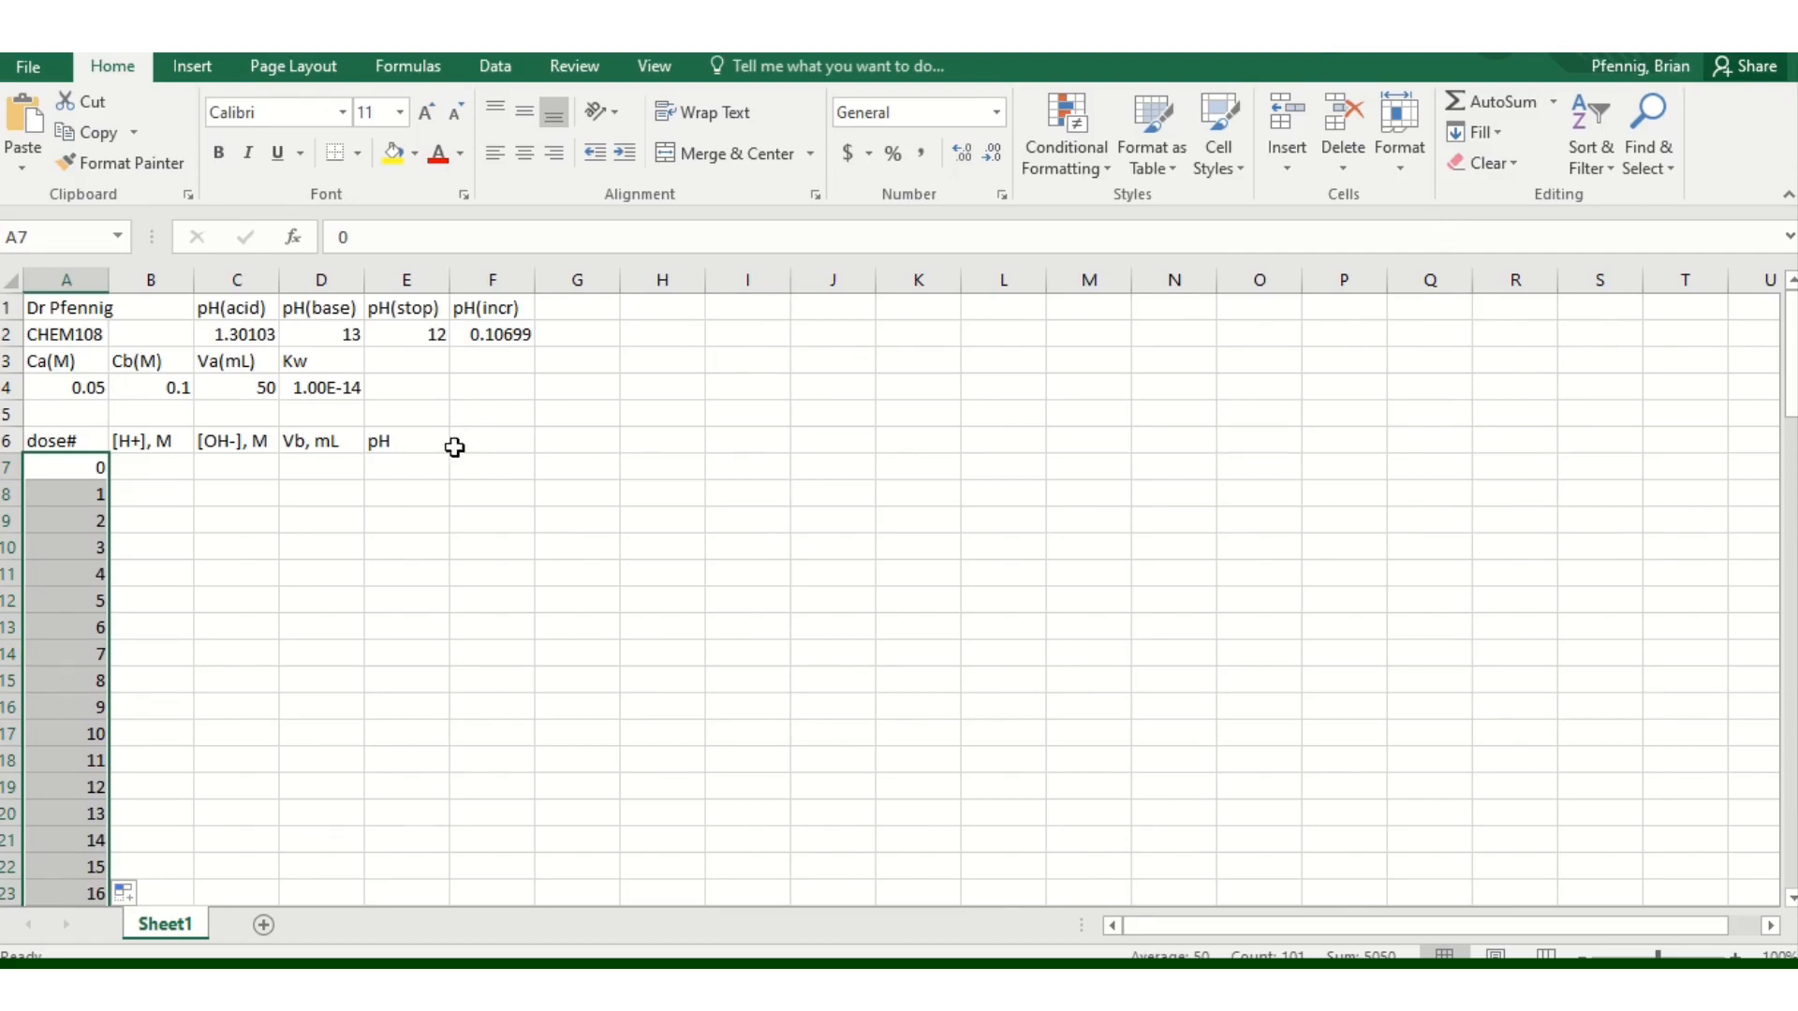
# - Enter the first pH formula =$C$2+$F$2*A7 in E7
pyautogui.click(413, 469)
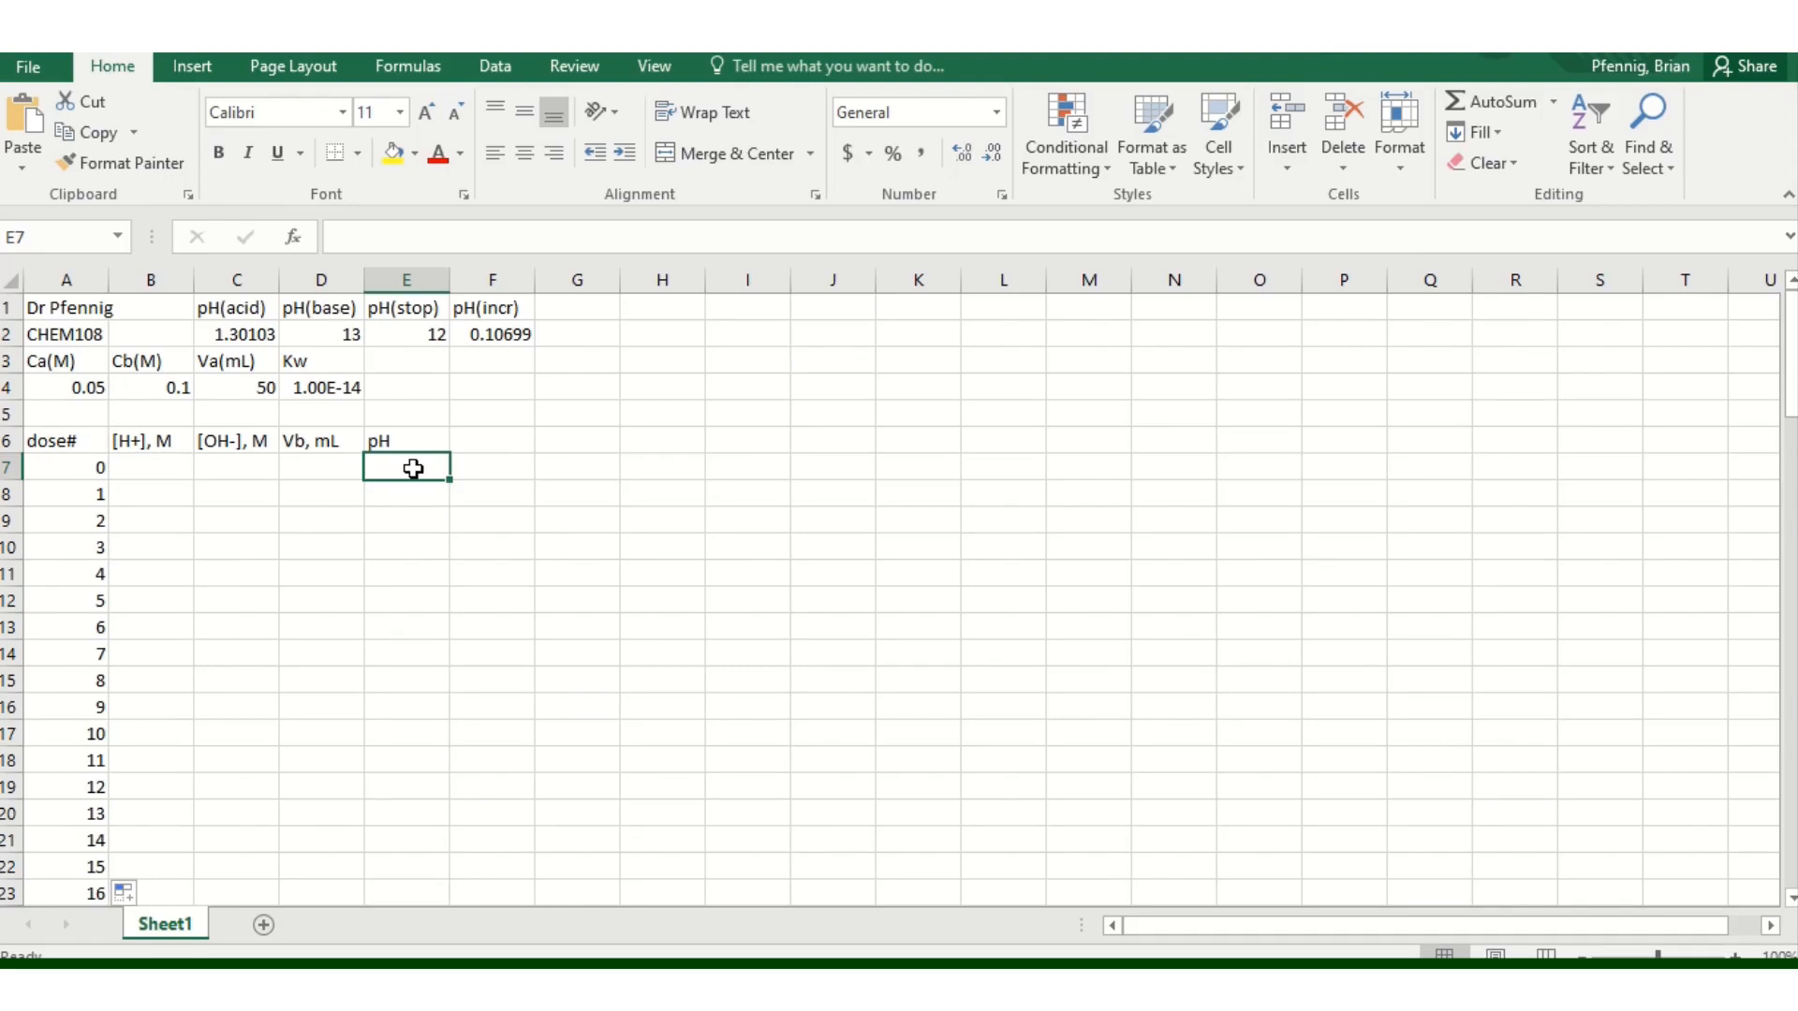
pyautogui.write('=')
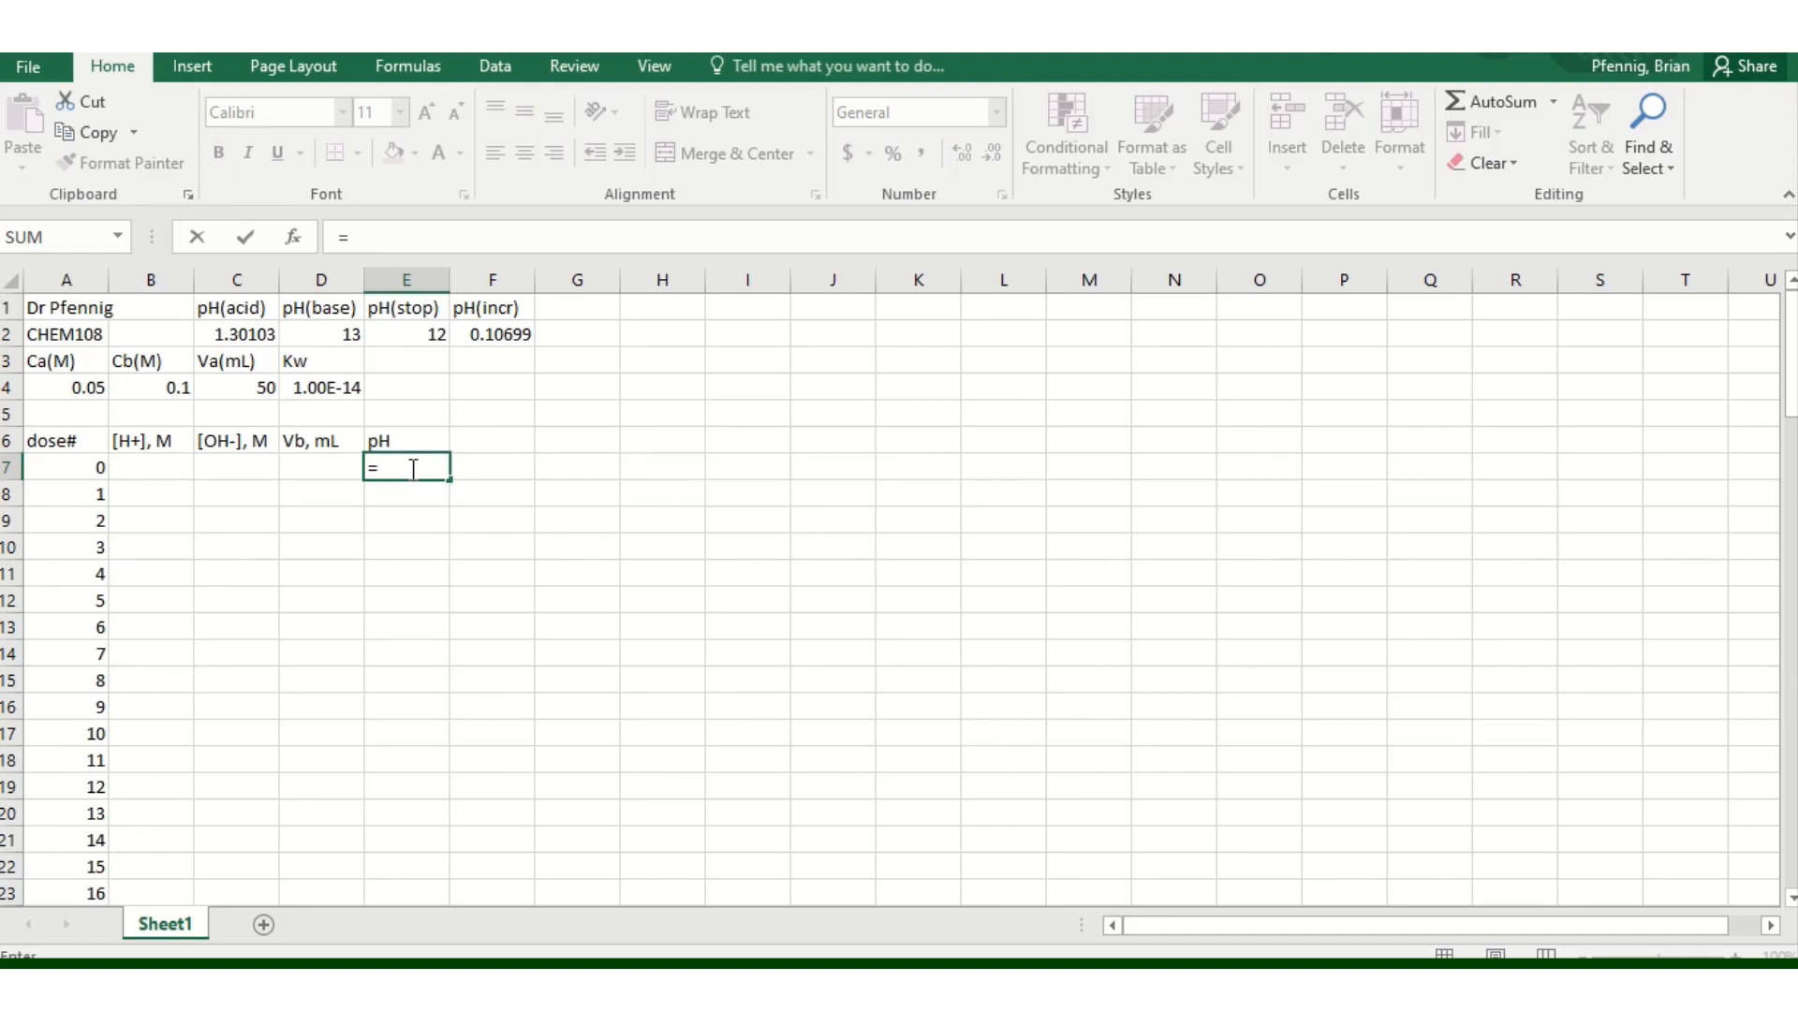
pyautogui.write('$')
pyautogui.write('C$@')
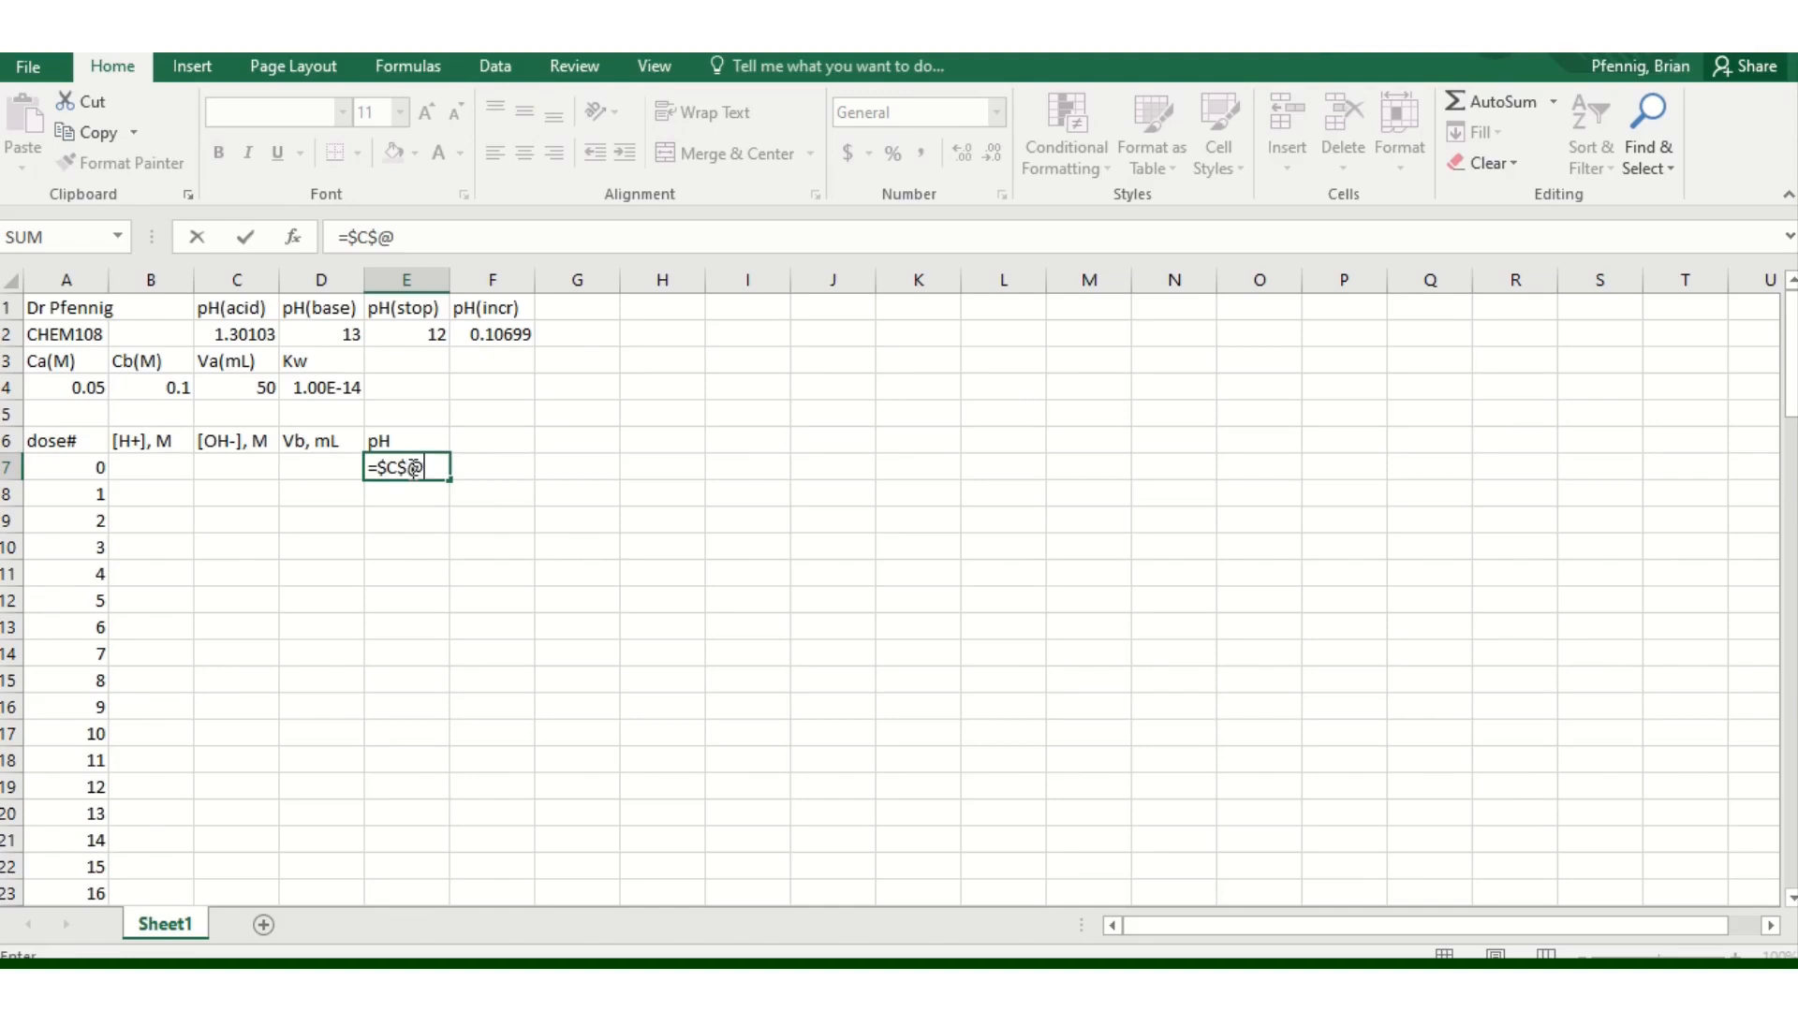
pyautogui.press('BackSpace')
pyautogui.write('2')
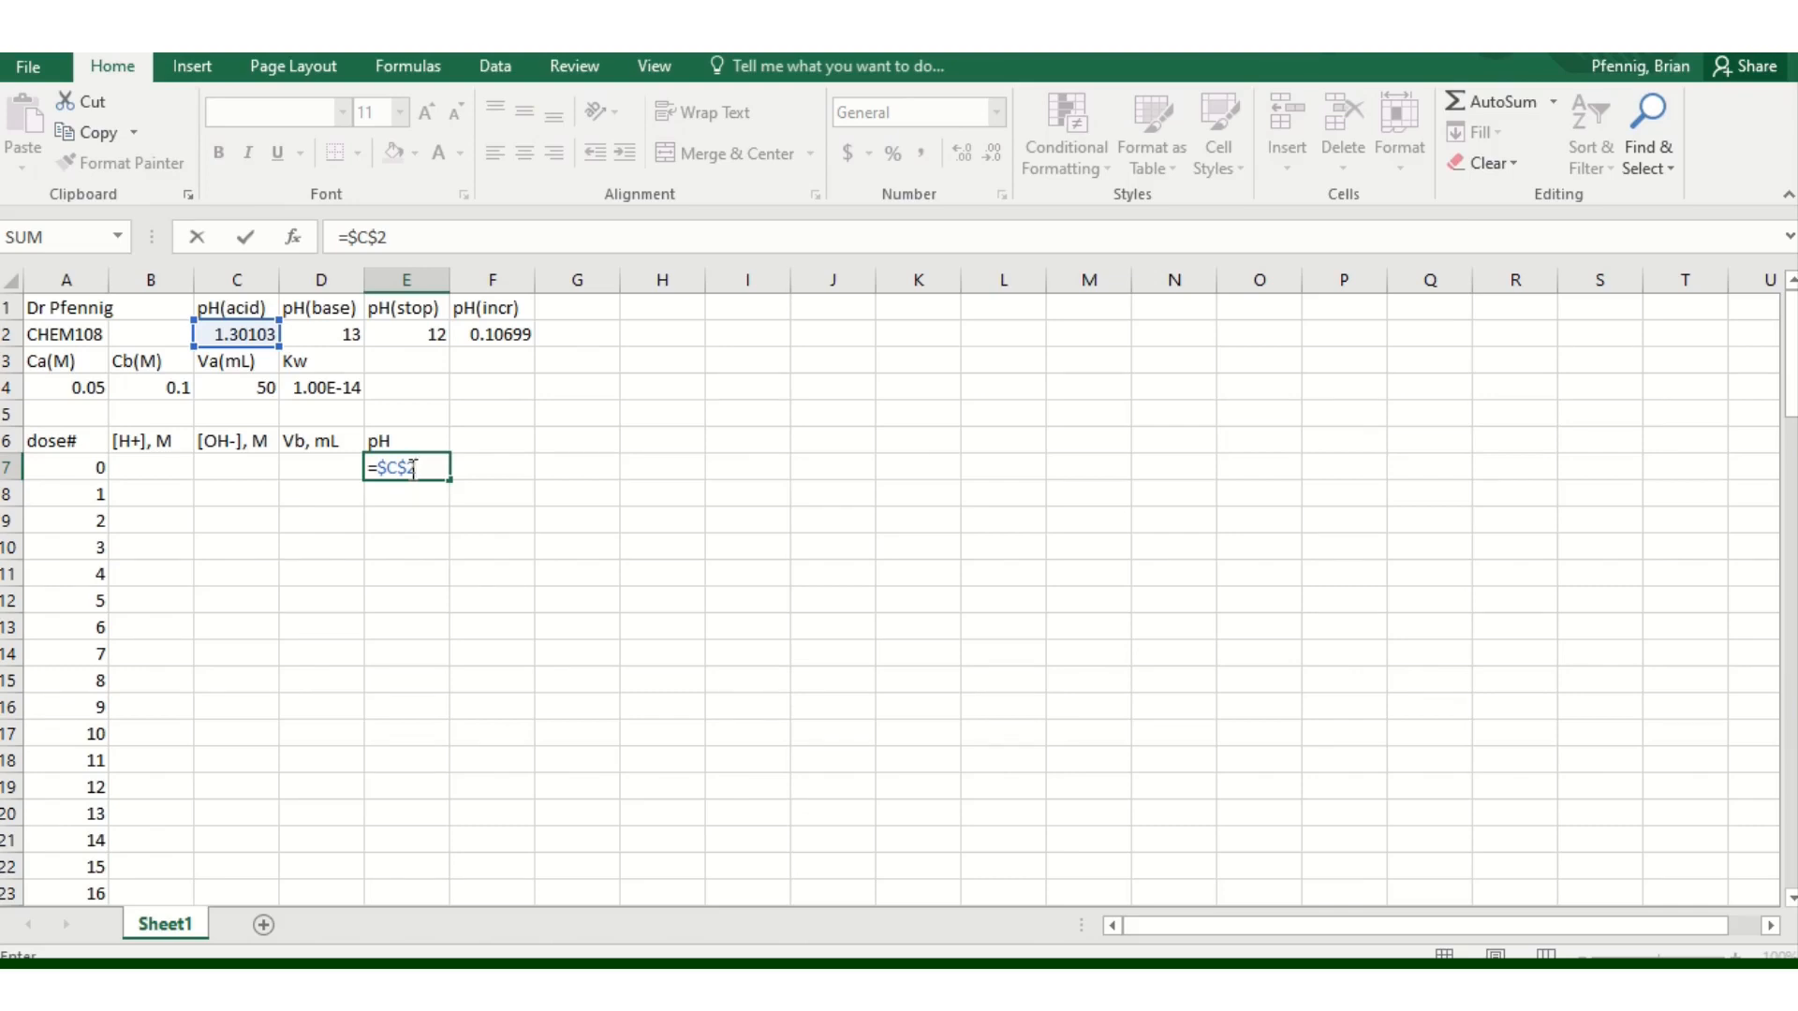
pyautogui.write('+$F$2')
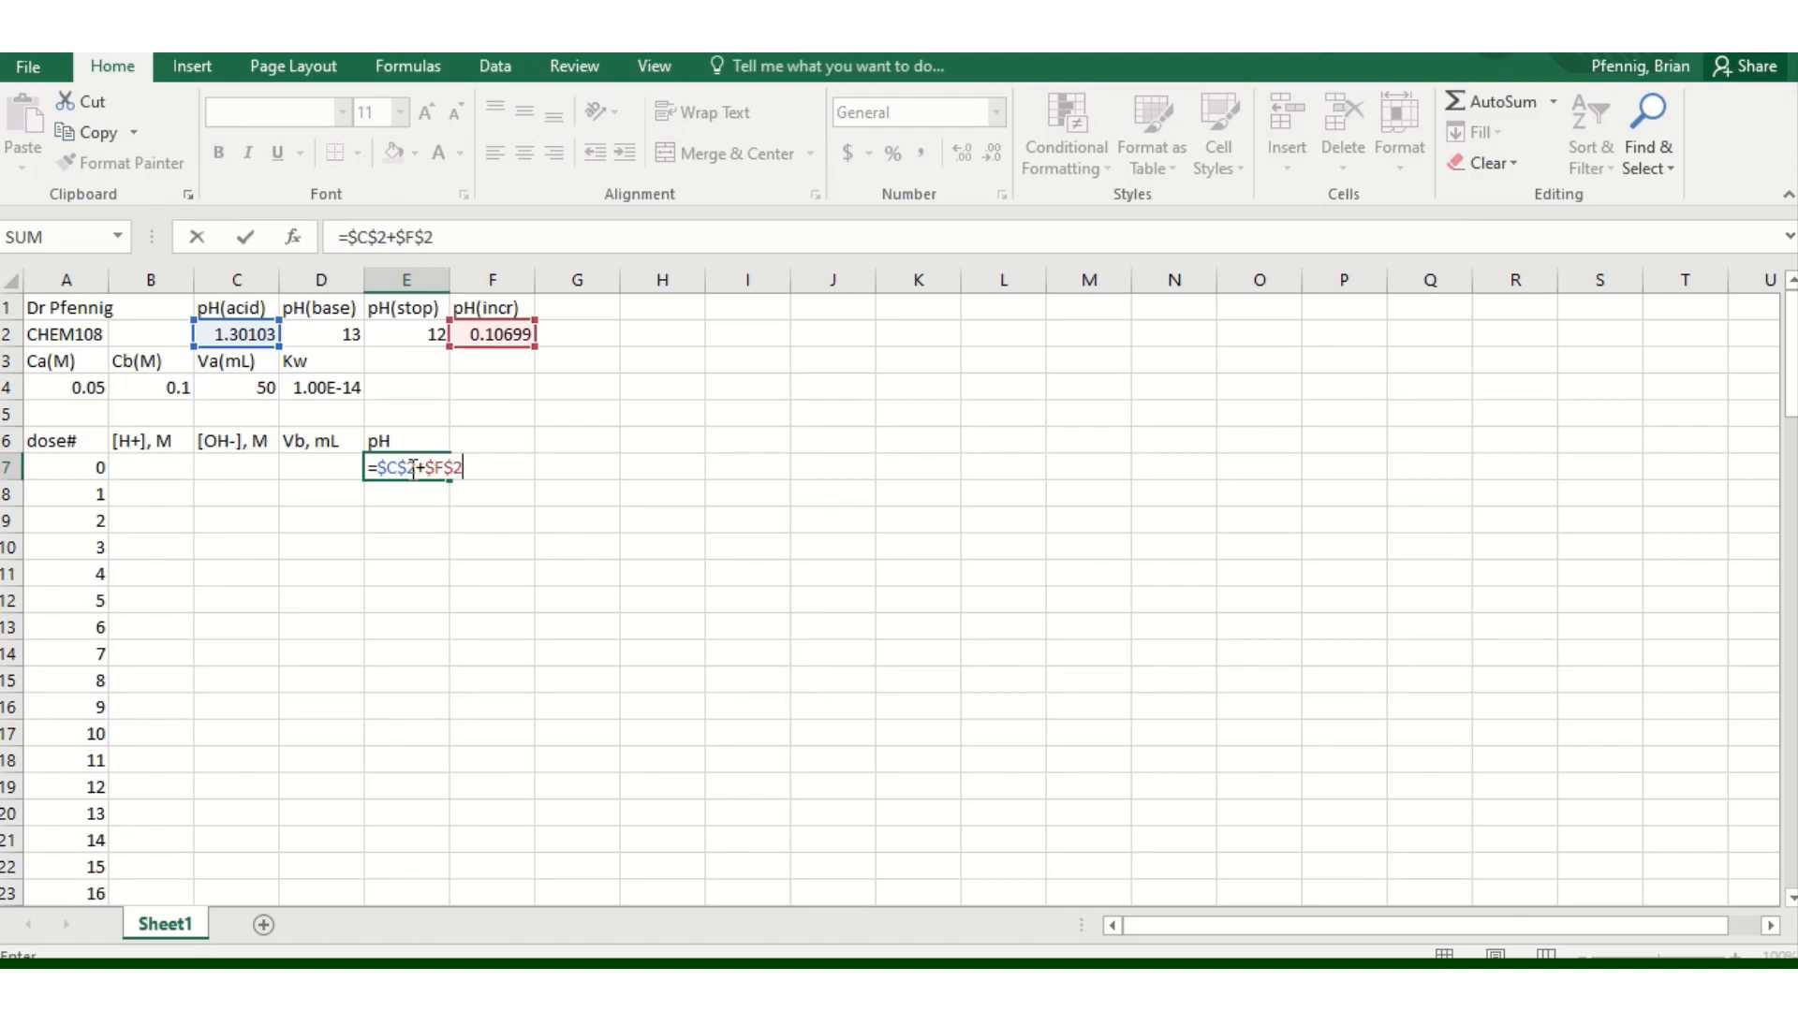
pyautogui.write('*')
pyautogui.click(78, 466)
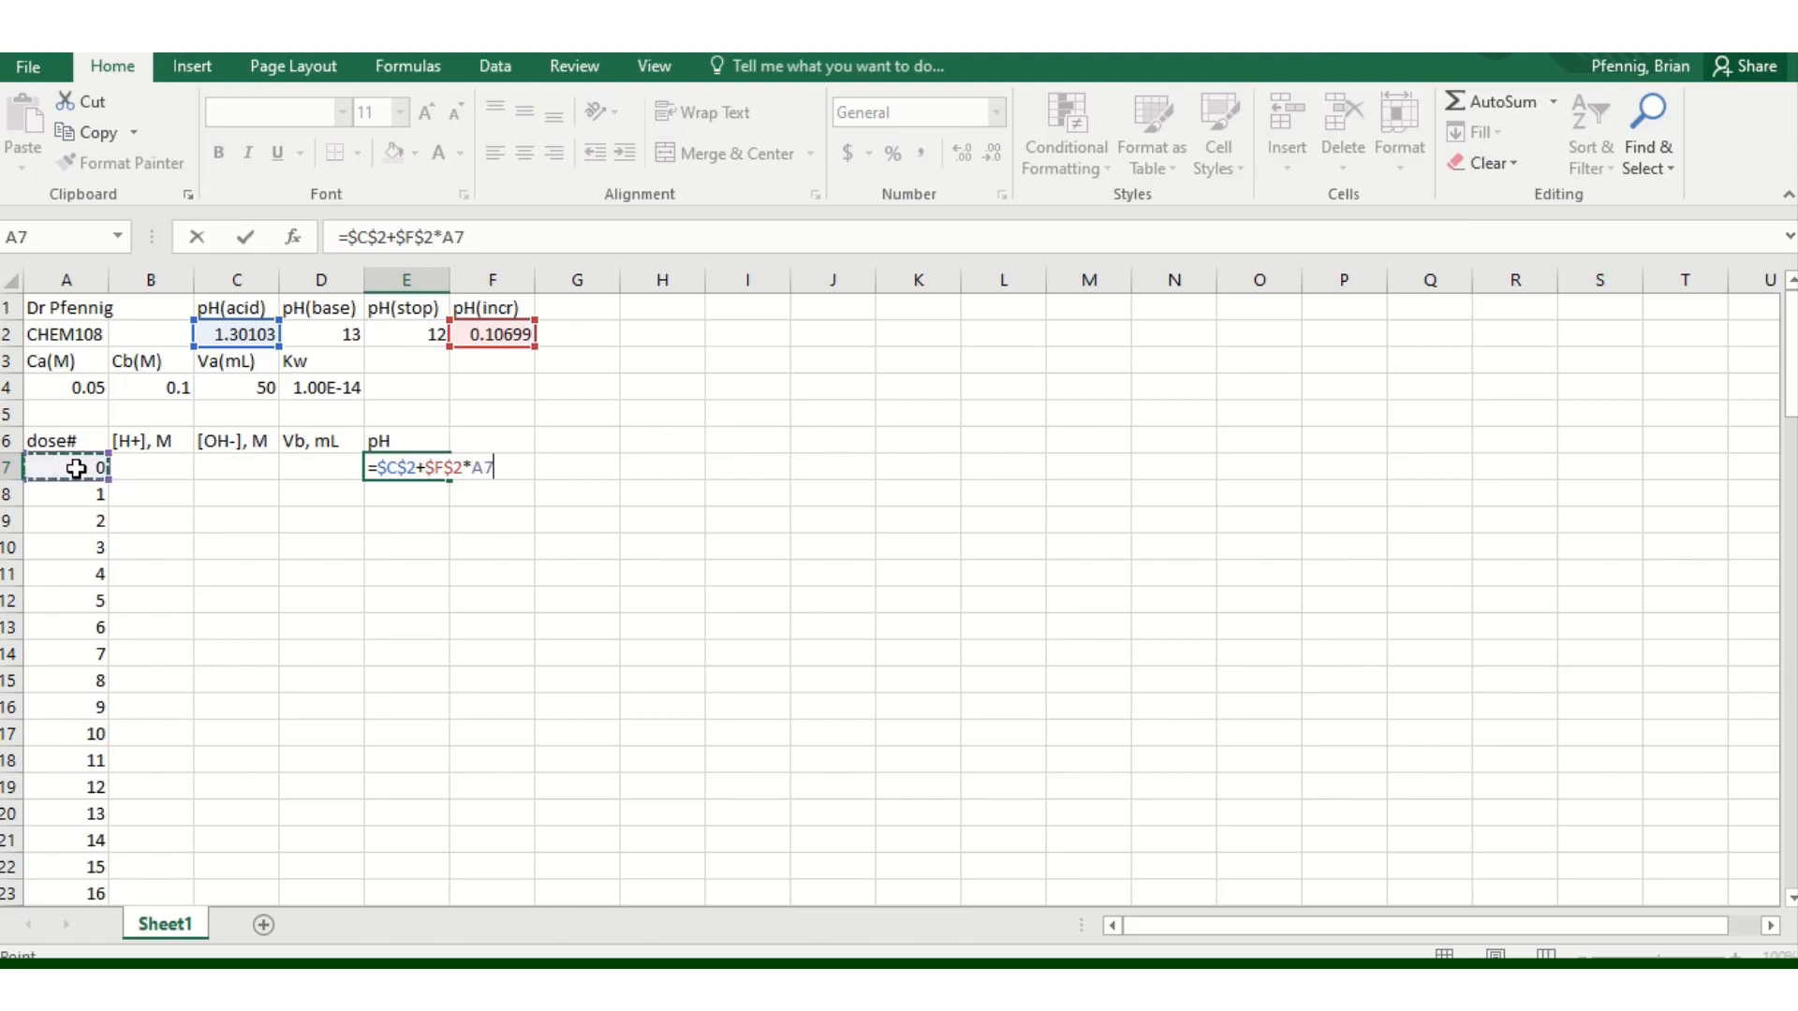
pyautogui.press('Return')
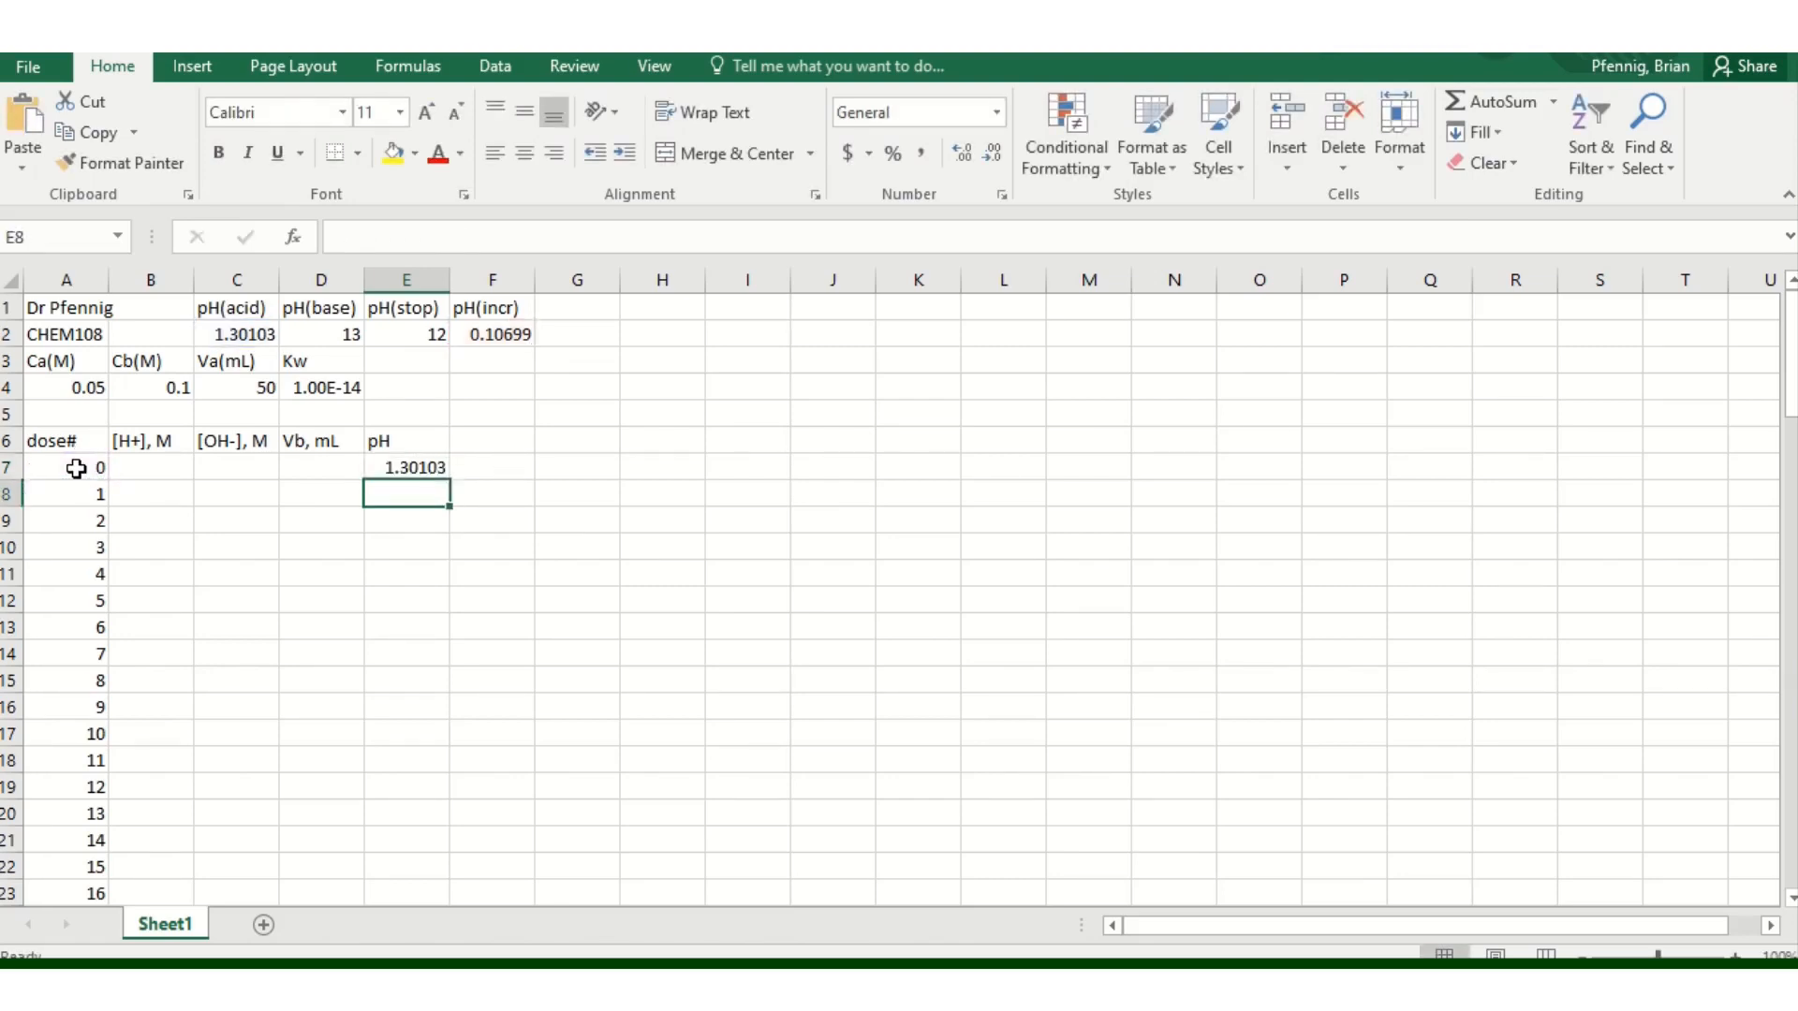
# - Fill the pH formula from E7 down to E107, checking the copied formula in E99
pyautogui.click(394, 468)
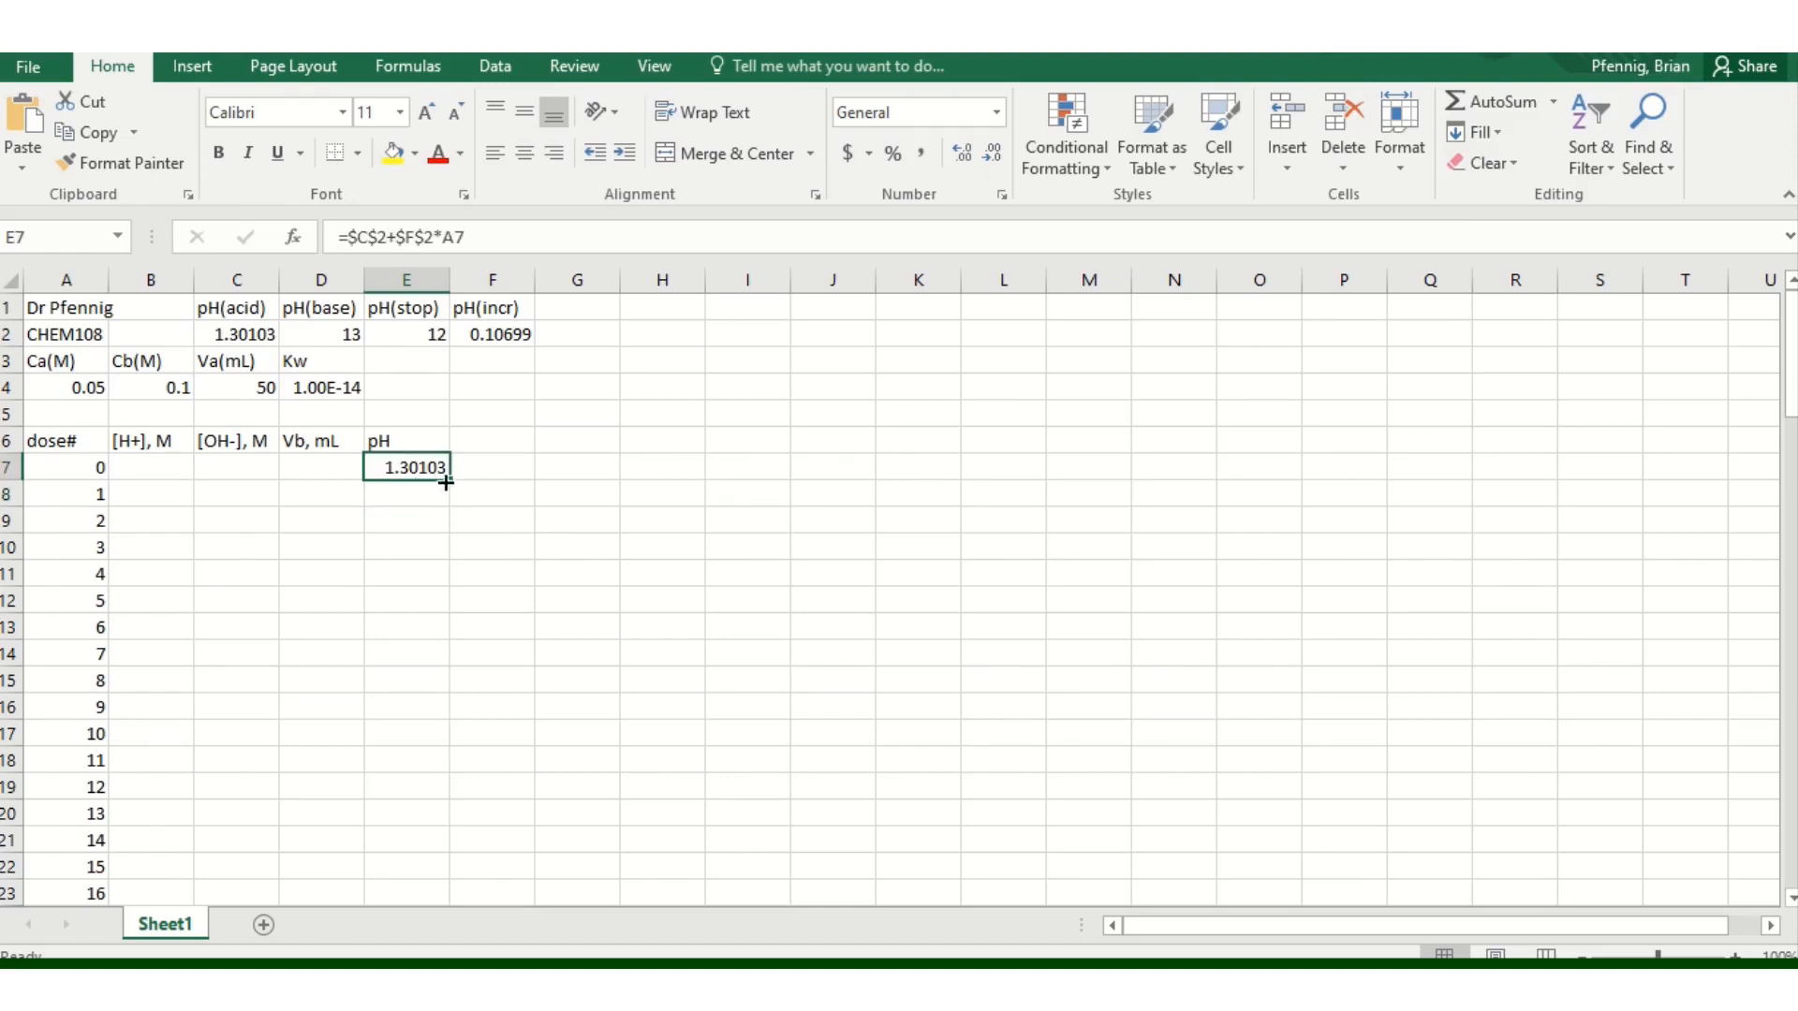
pyautogui.moveTo(453, 483); pyautogui.dragTo(418, 791)
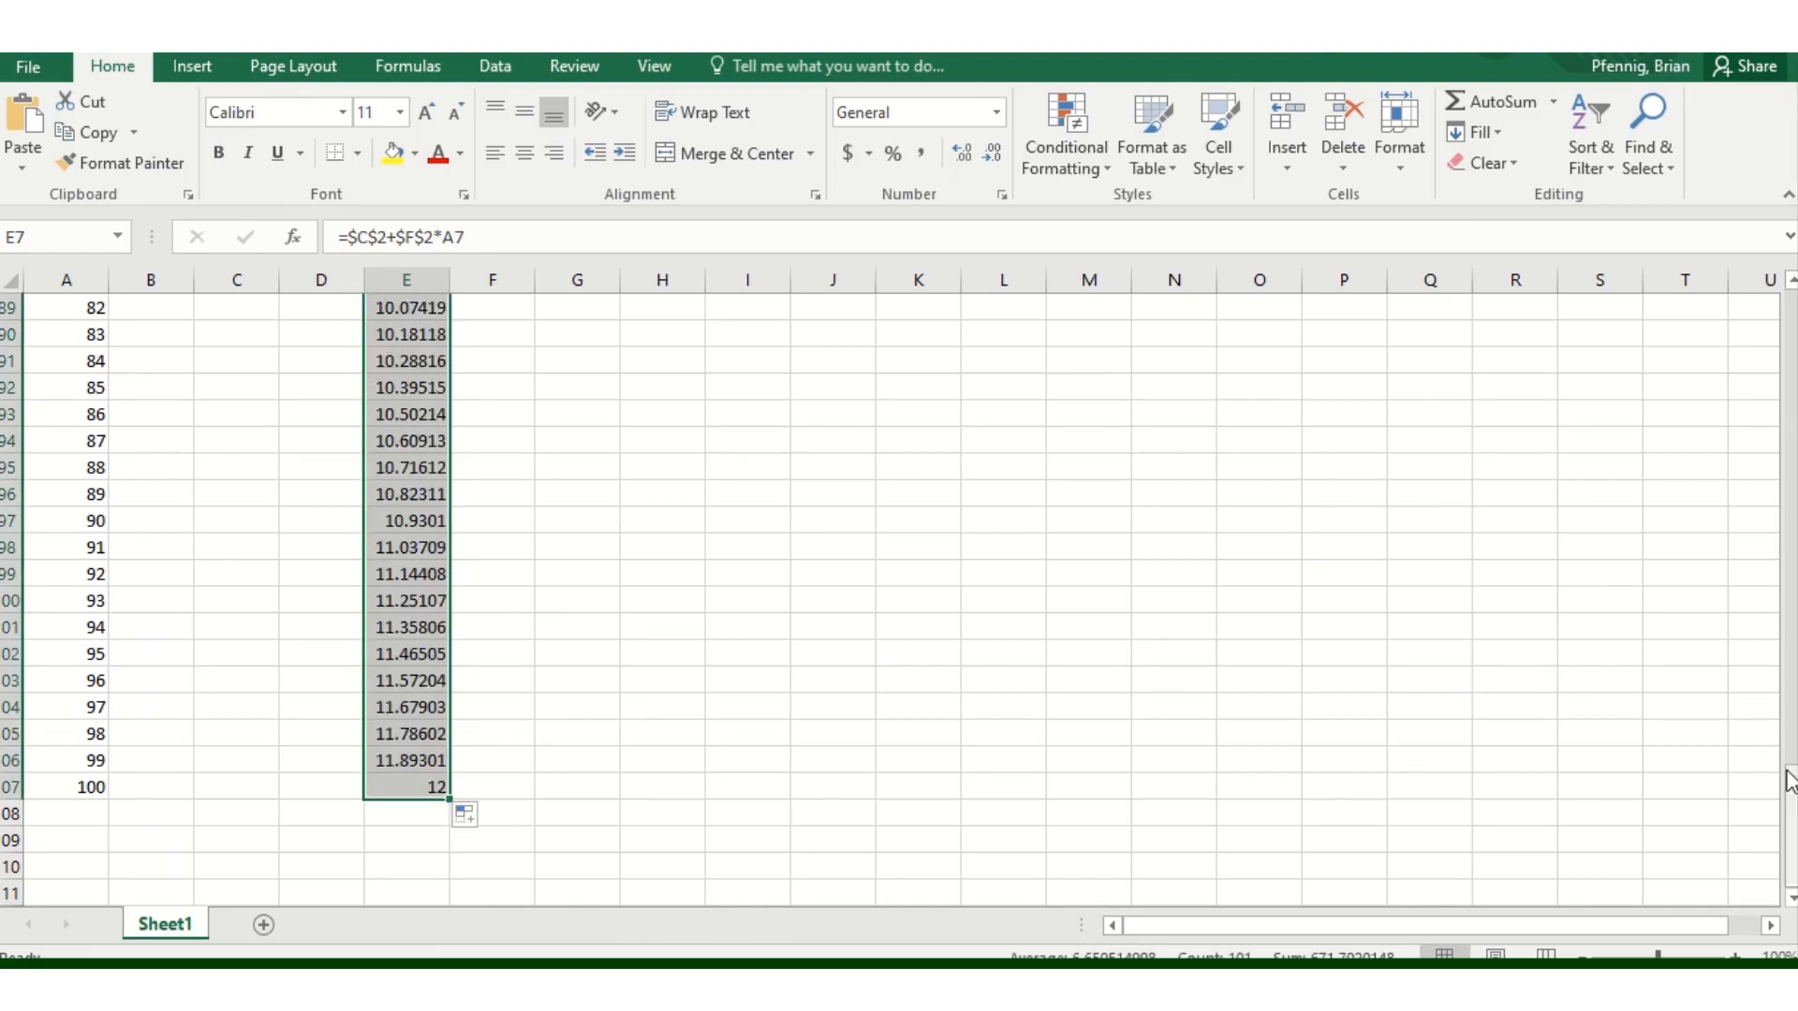
pyautogui.click(383, 572)
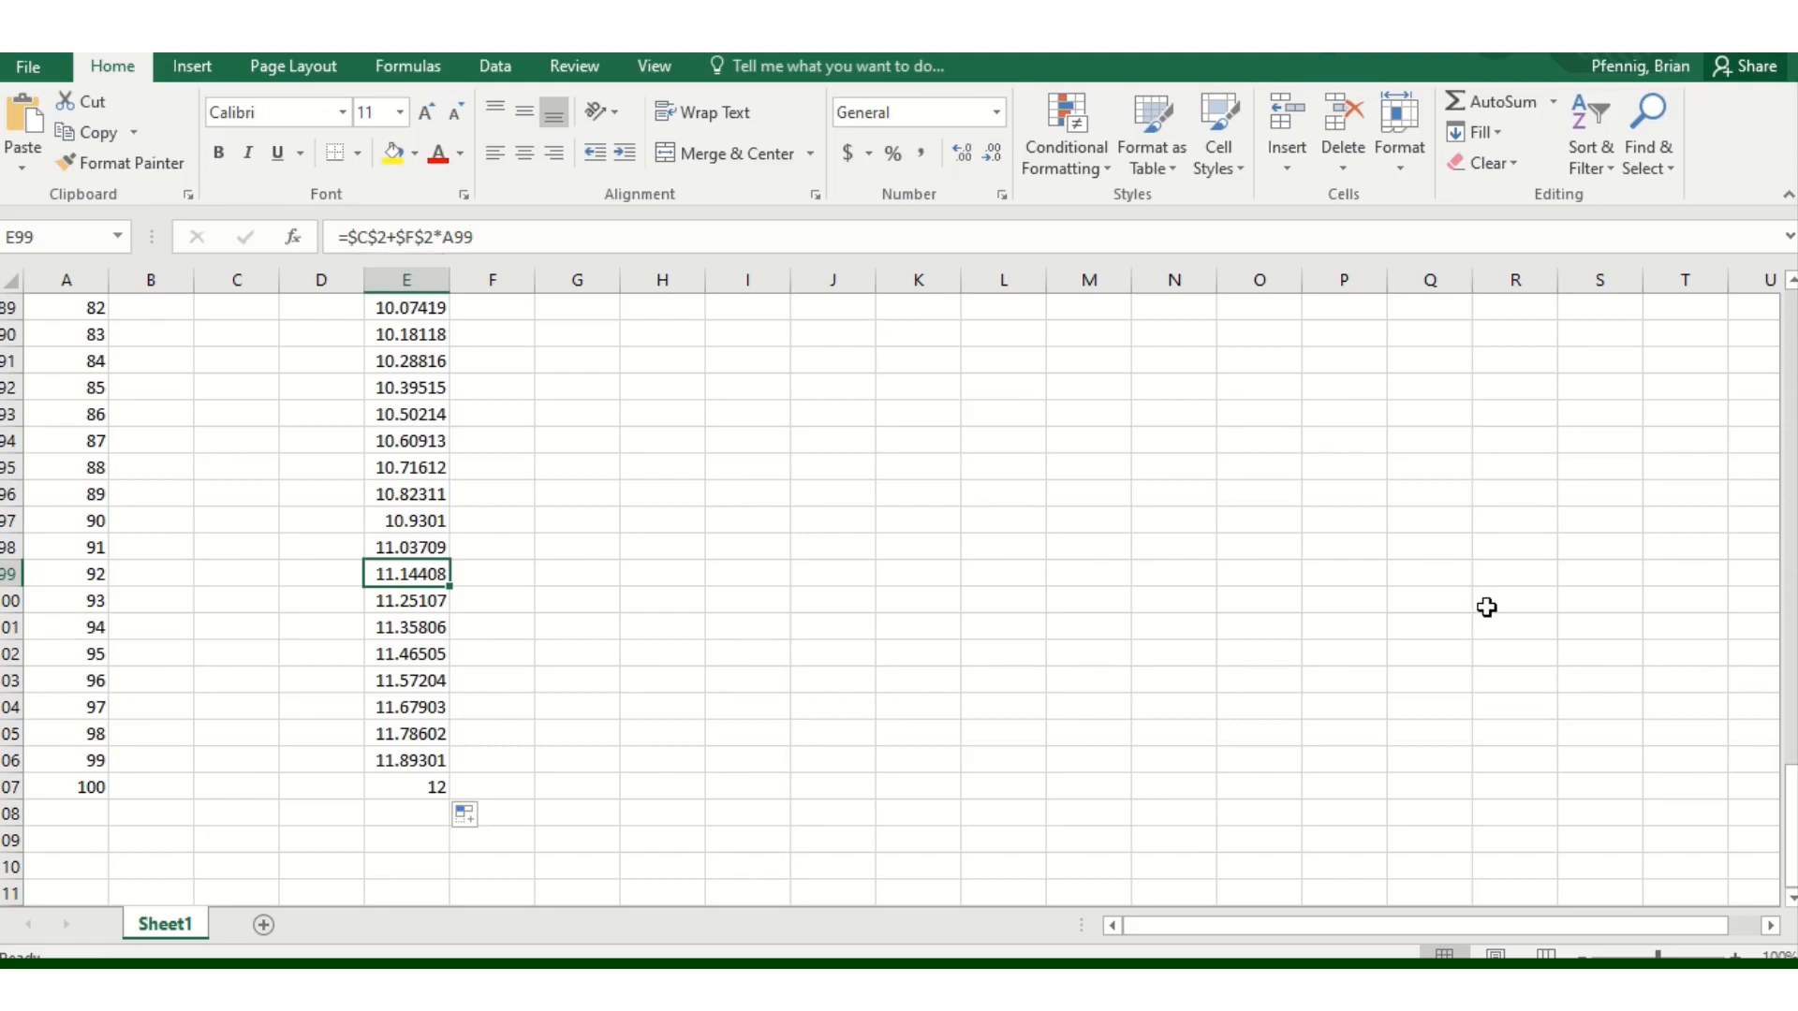
pyautogui.moveTo(1790, 801); pyautogui.dragTo(1788, 305)
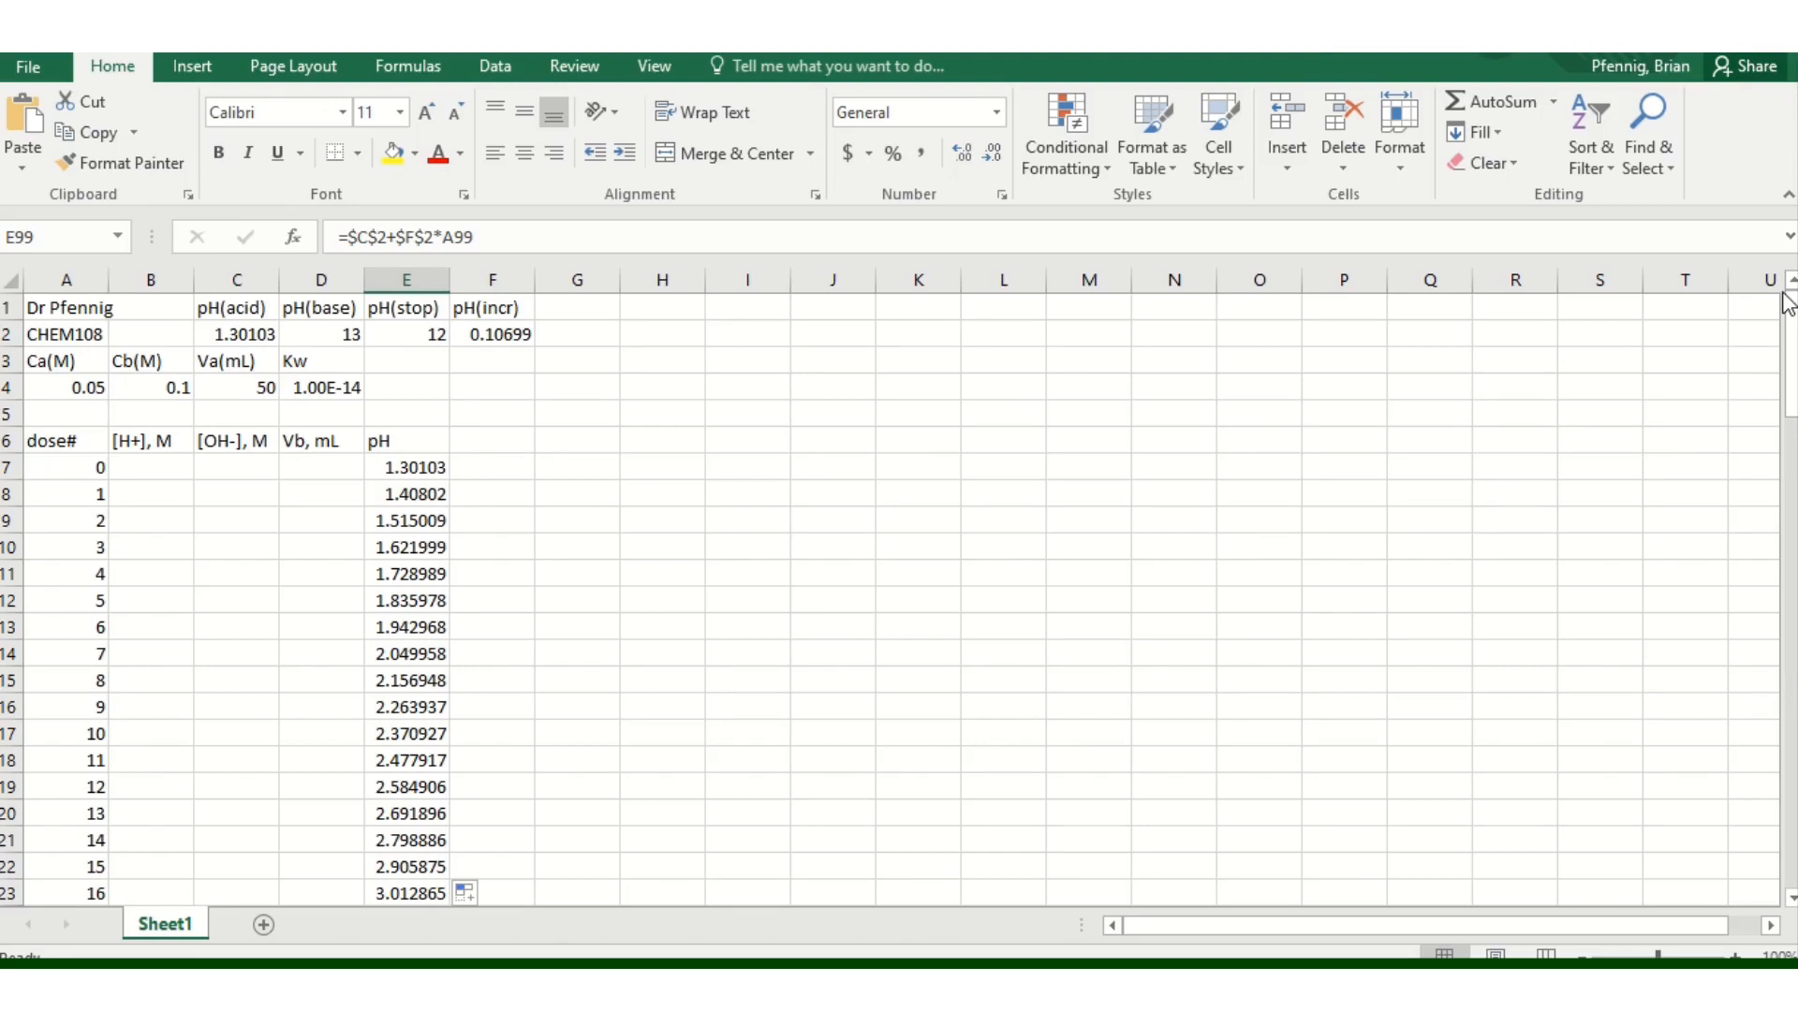
# - Calculate the first [H+] value in B7 with the formula =10^-E7
pyautogui.click(142, 467)
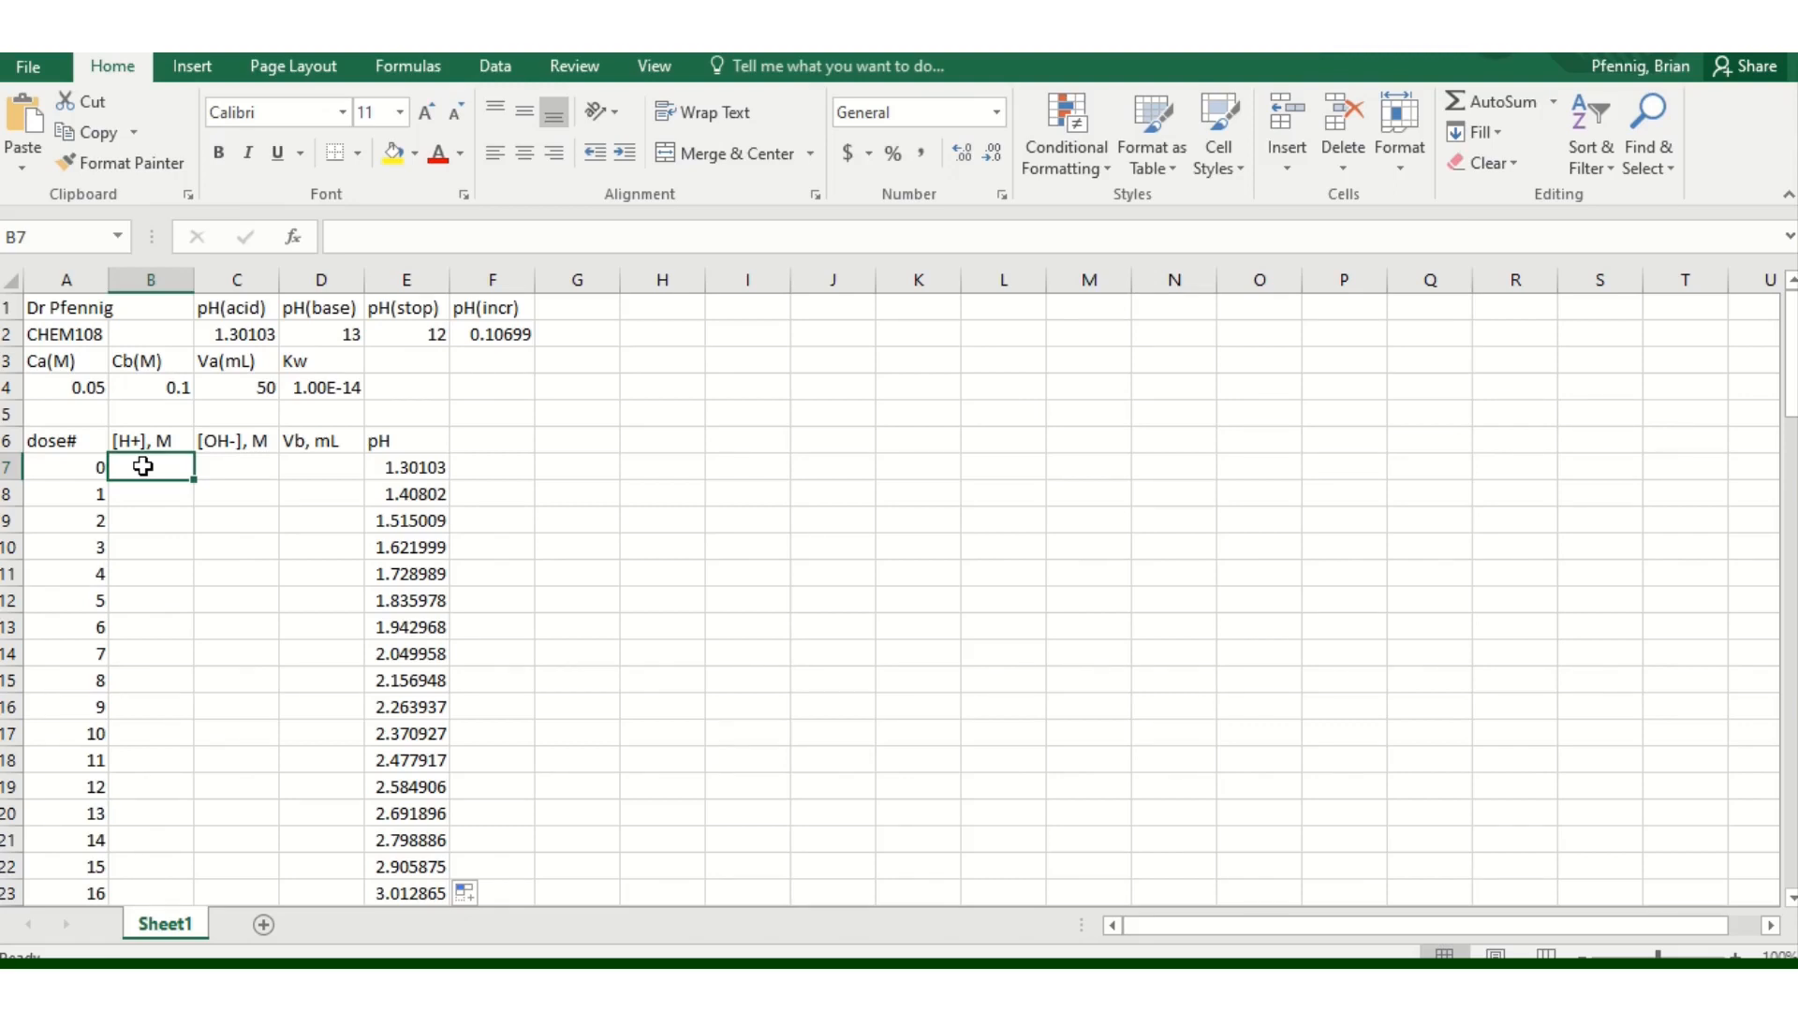
pyautogui.click(142, 467)
pyautogui.write('=')
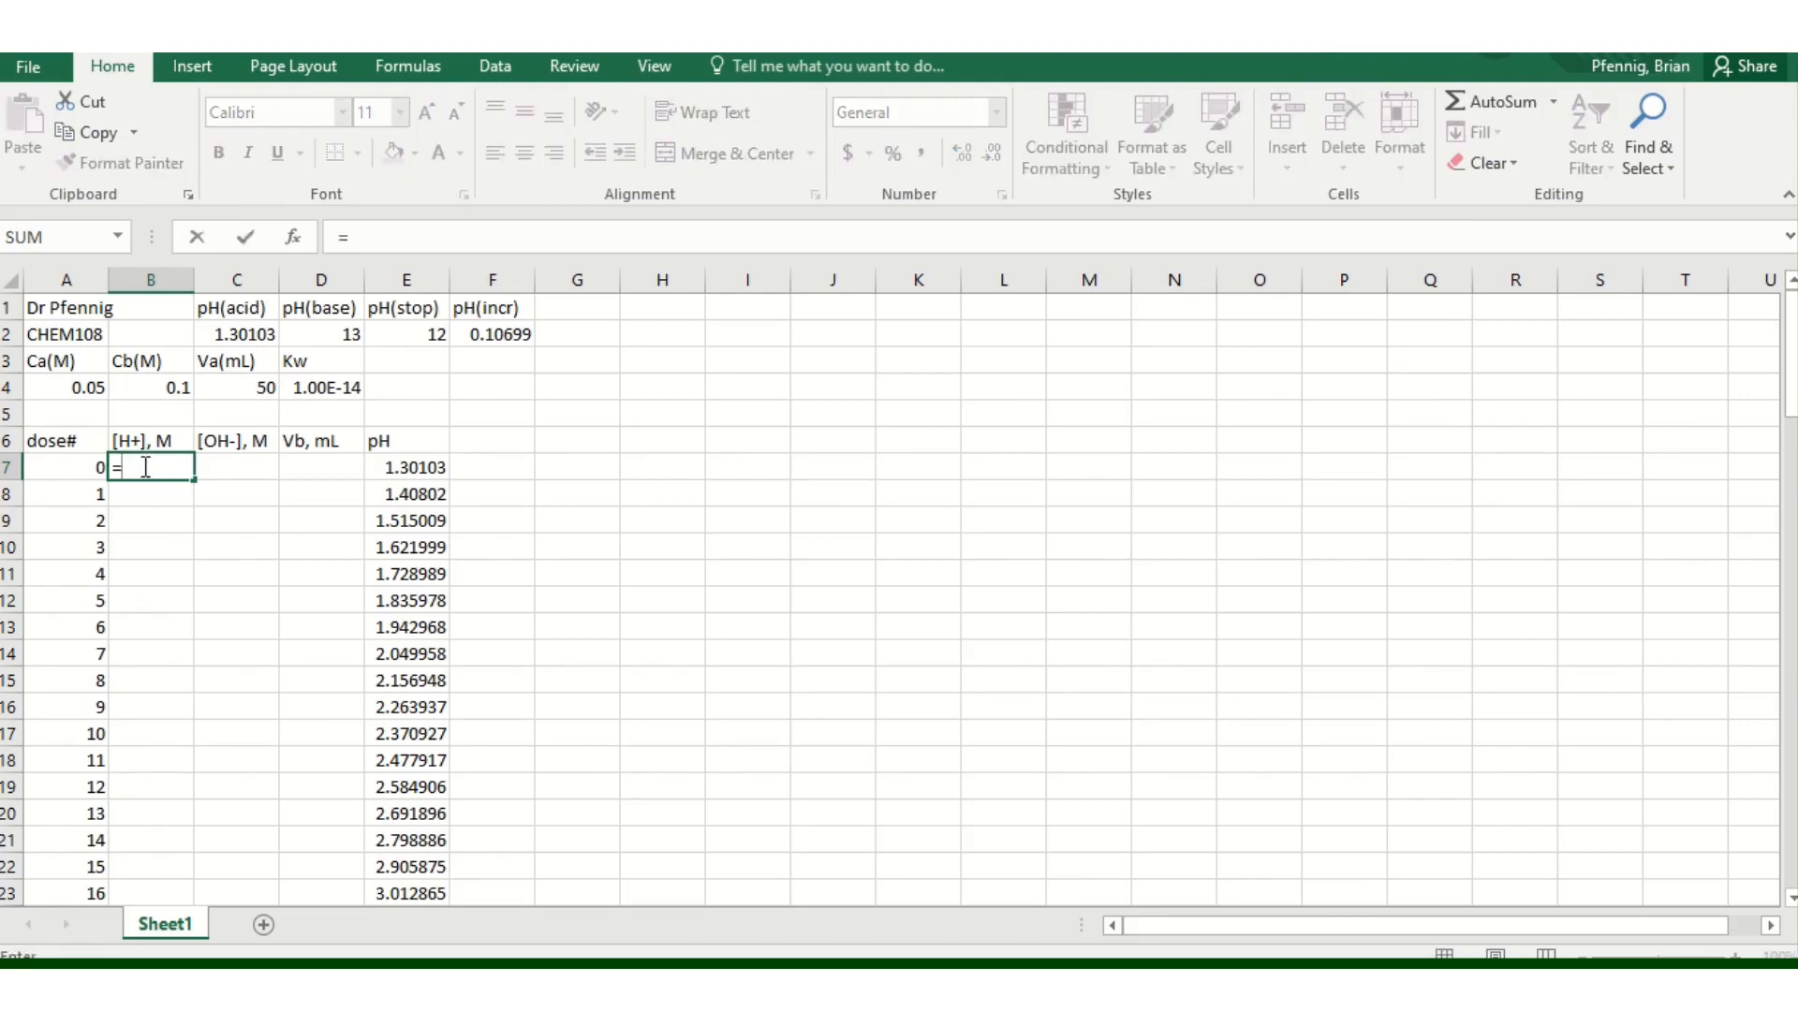
pyautogui.write('10^-')
pyautogui.click(409, 466)
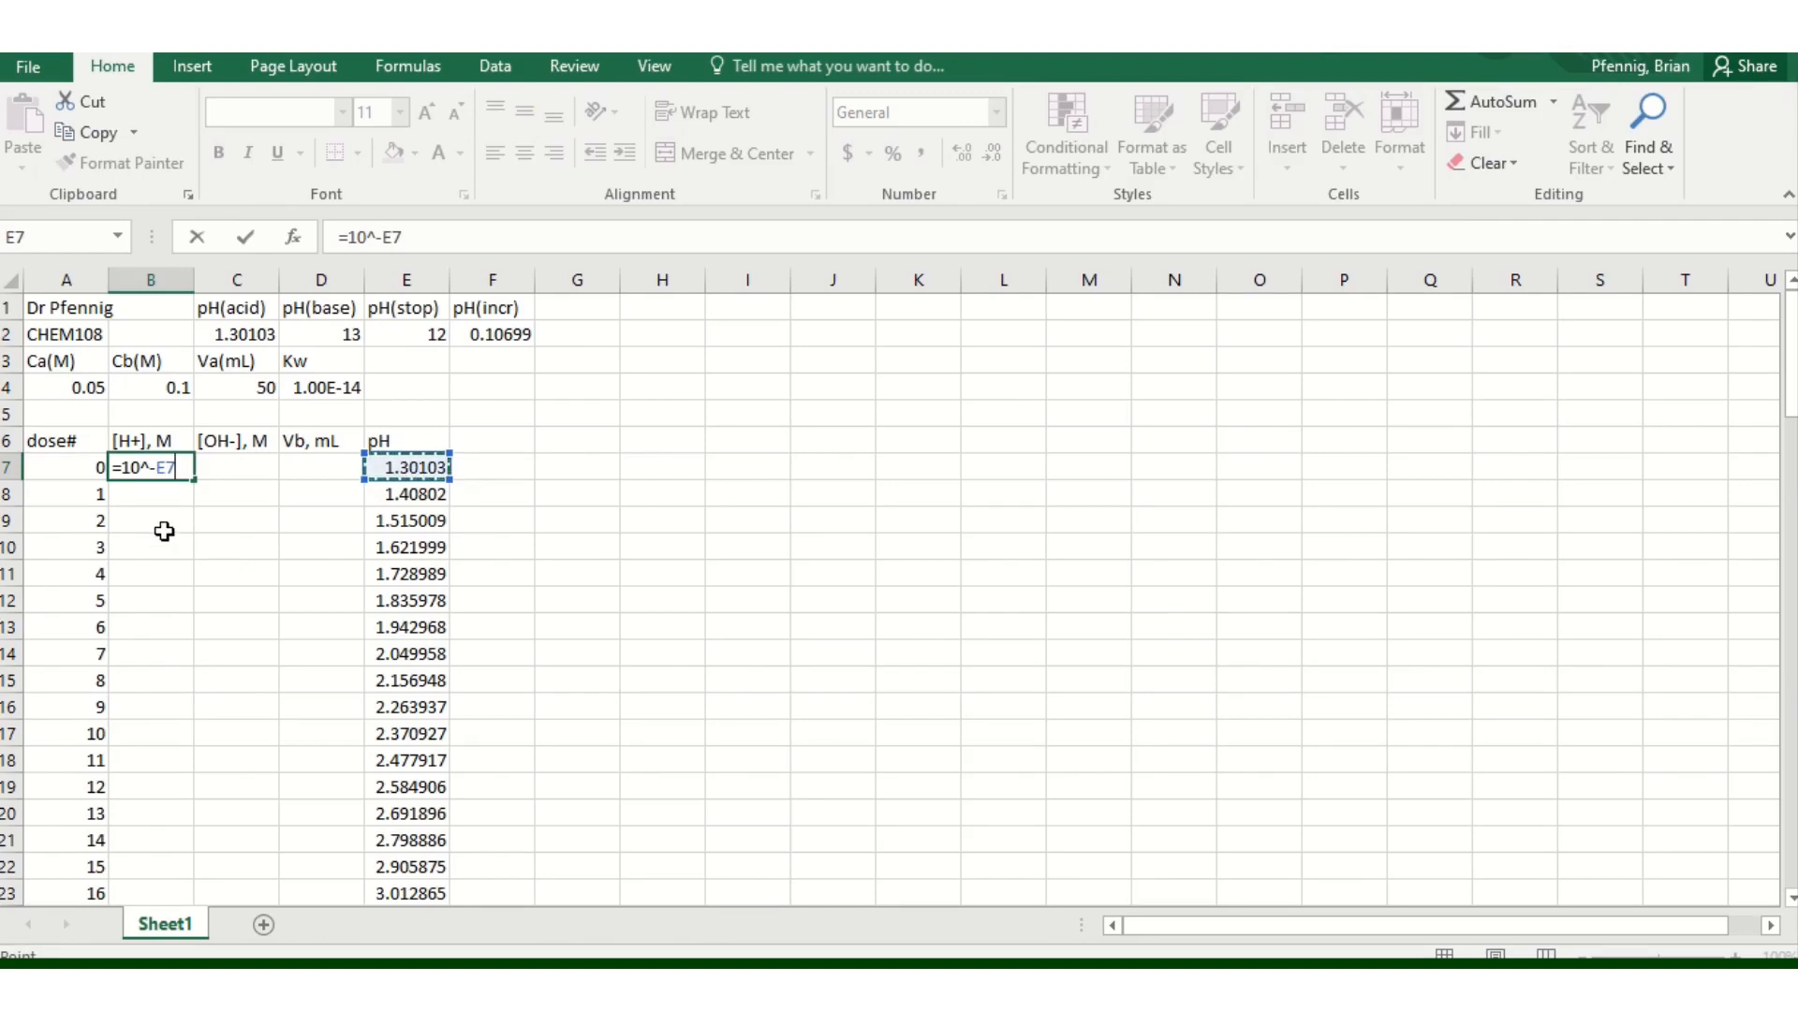
pyautogui.press('Return')
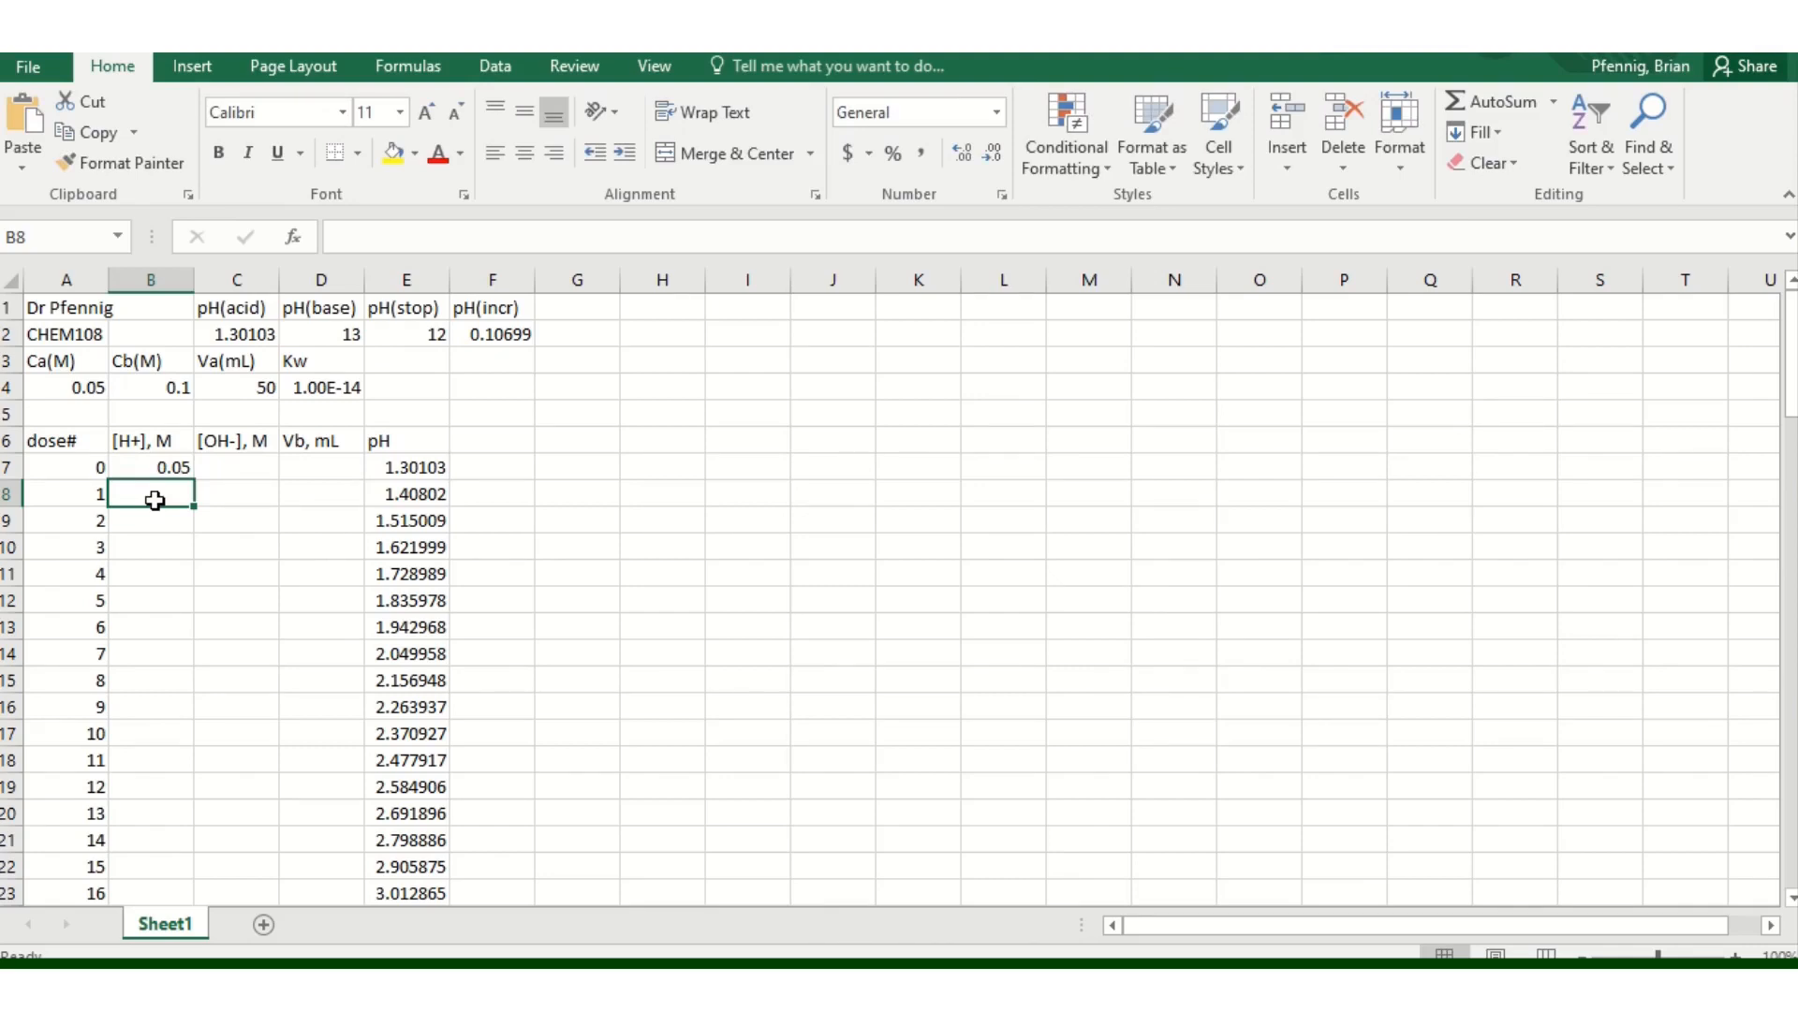
# - Calculate the first [OH-] value in C7 with the formula =$D$4/B7
pyautogui.click(237, 467)
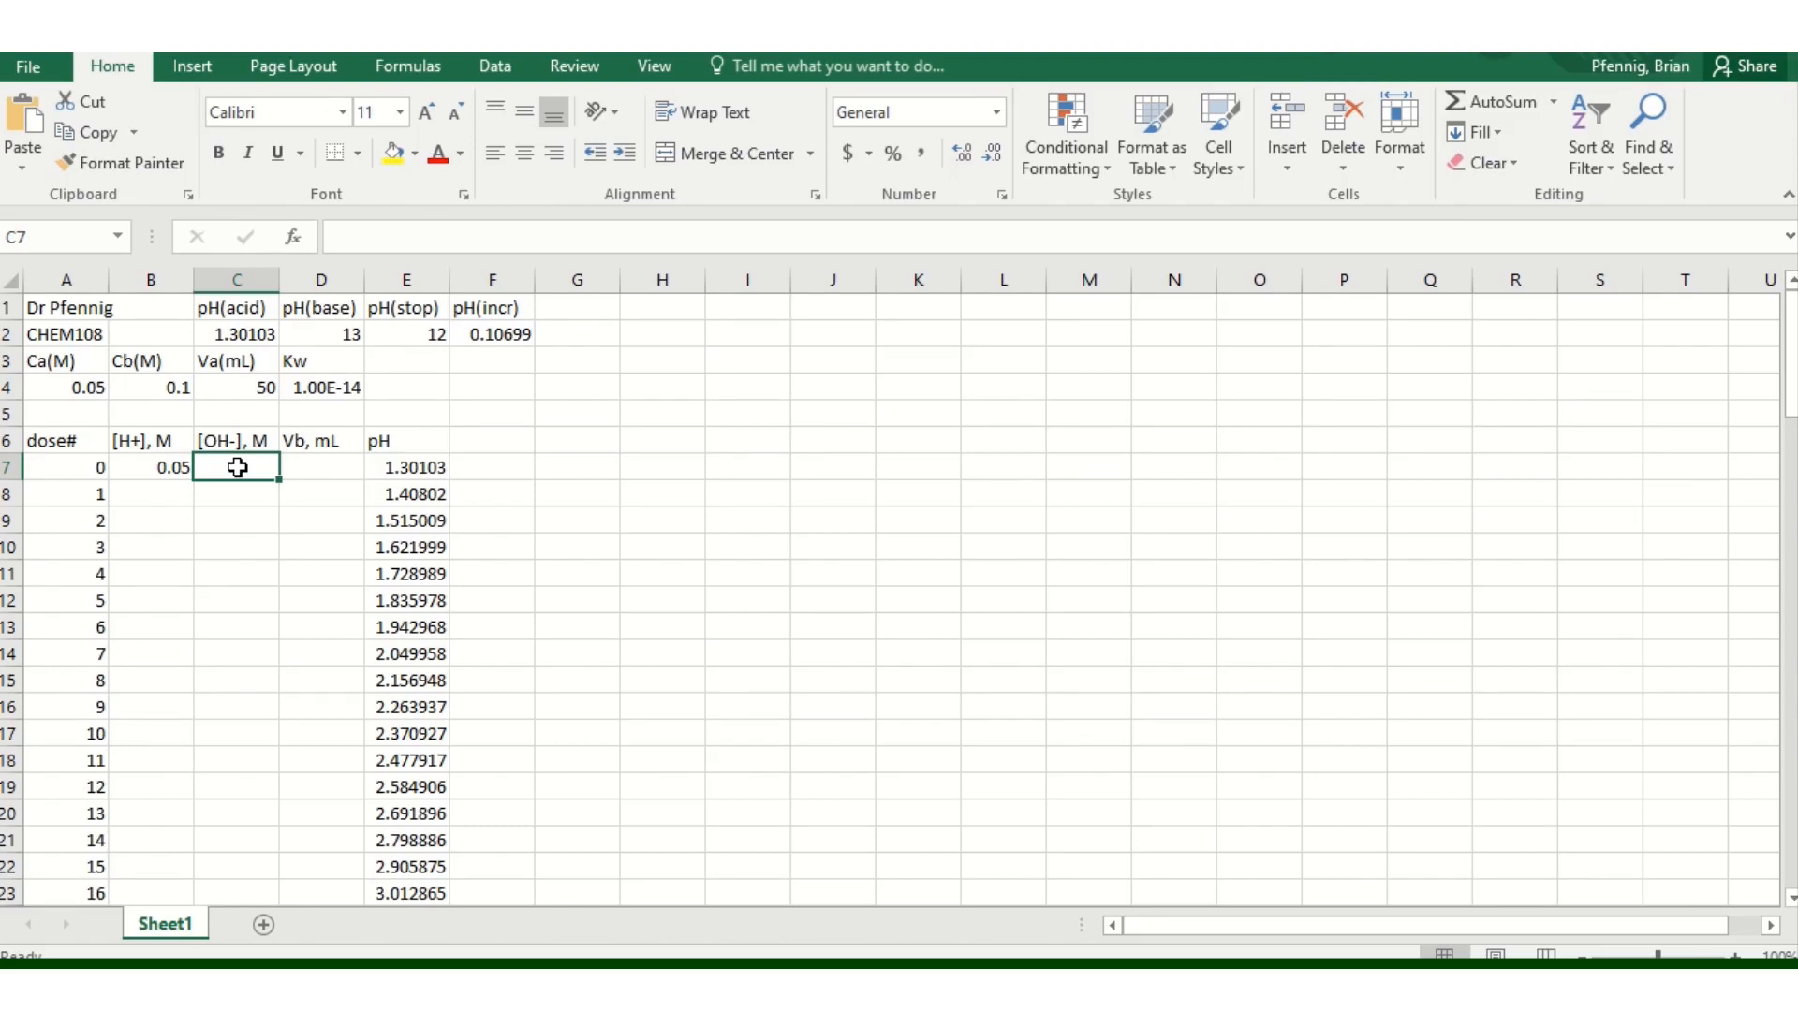
pyautogui.write('=')
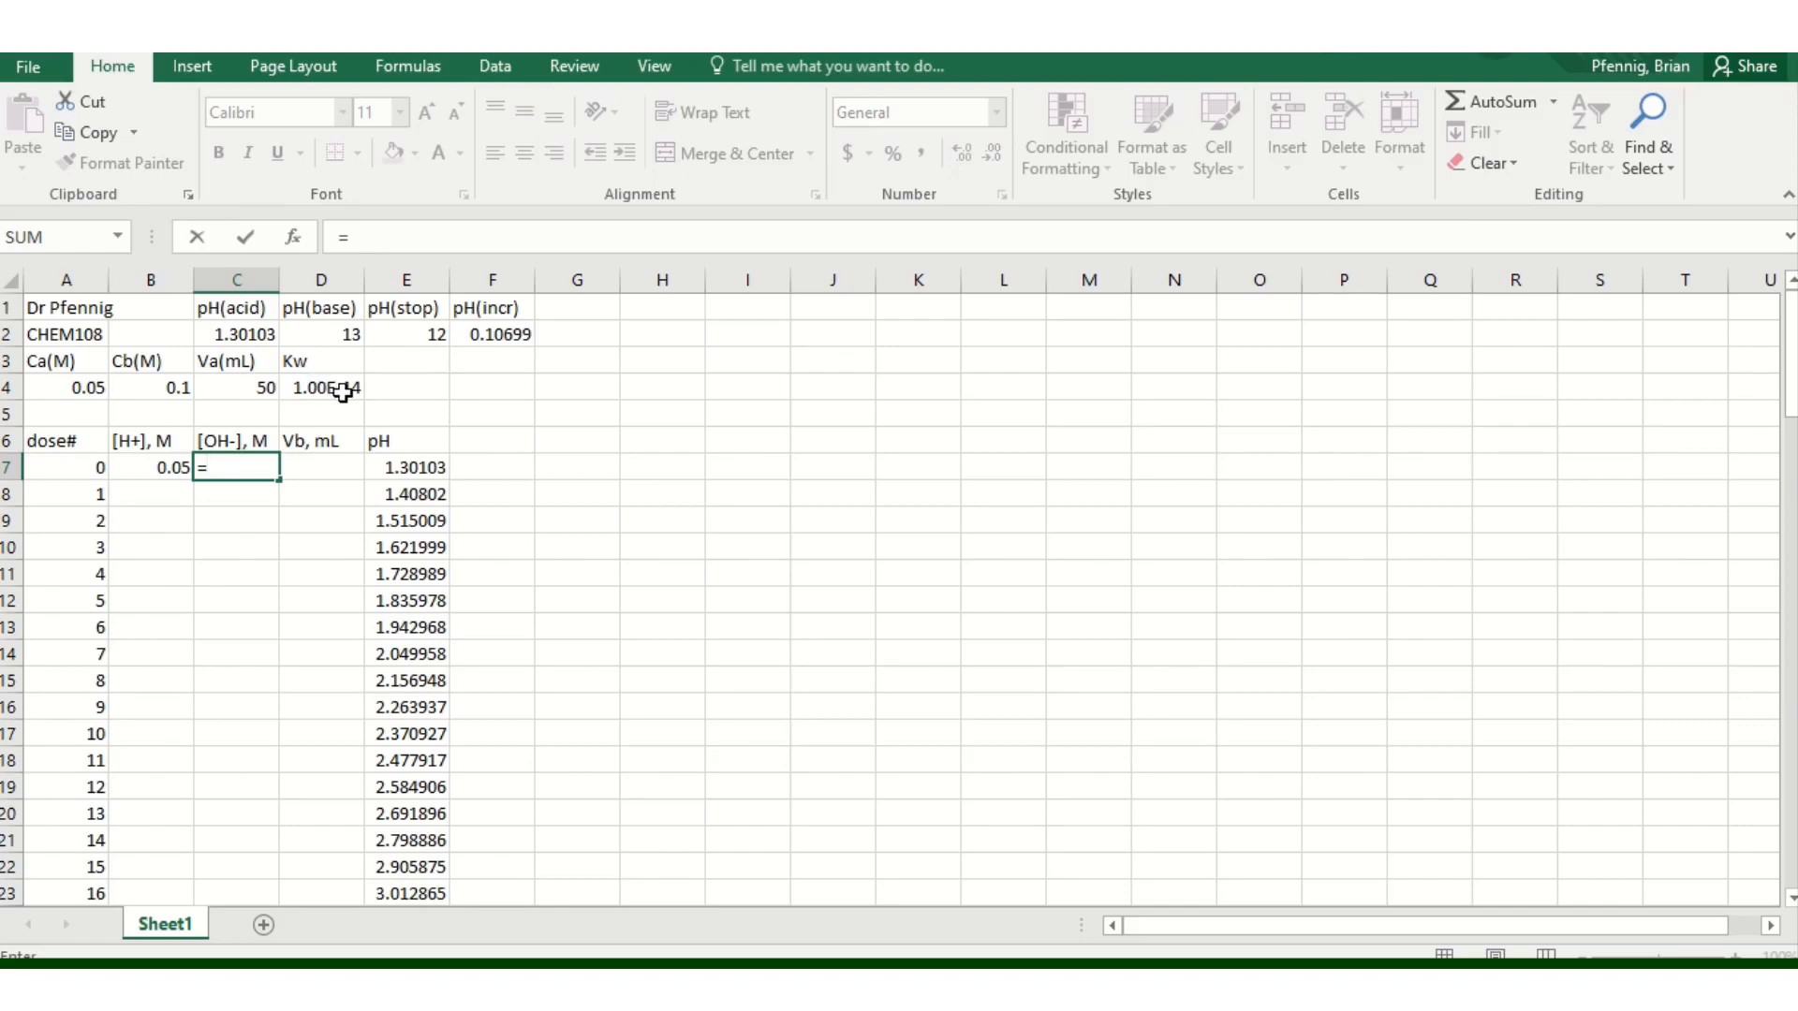
pyautogui.write('$D$4/')
pyautogui.click(157, 462)
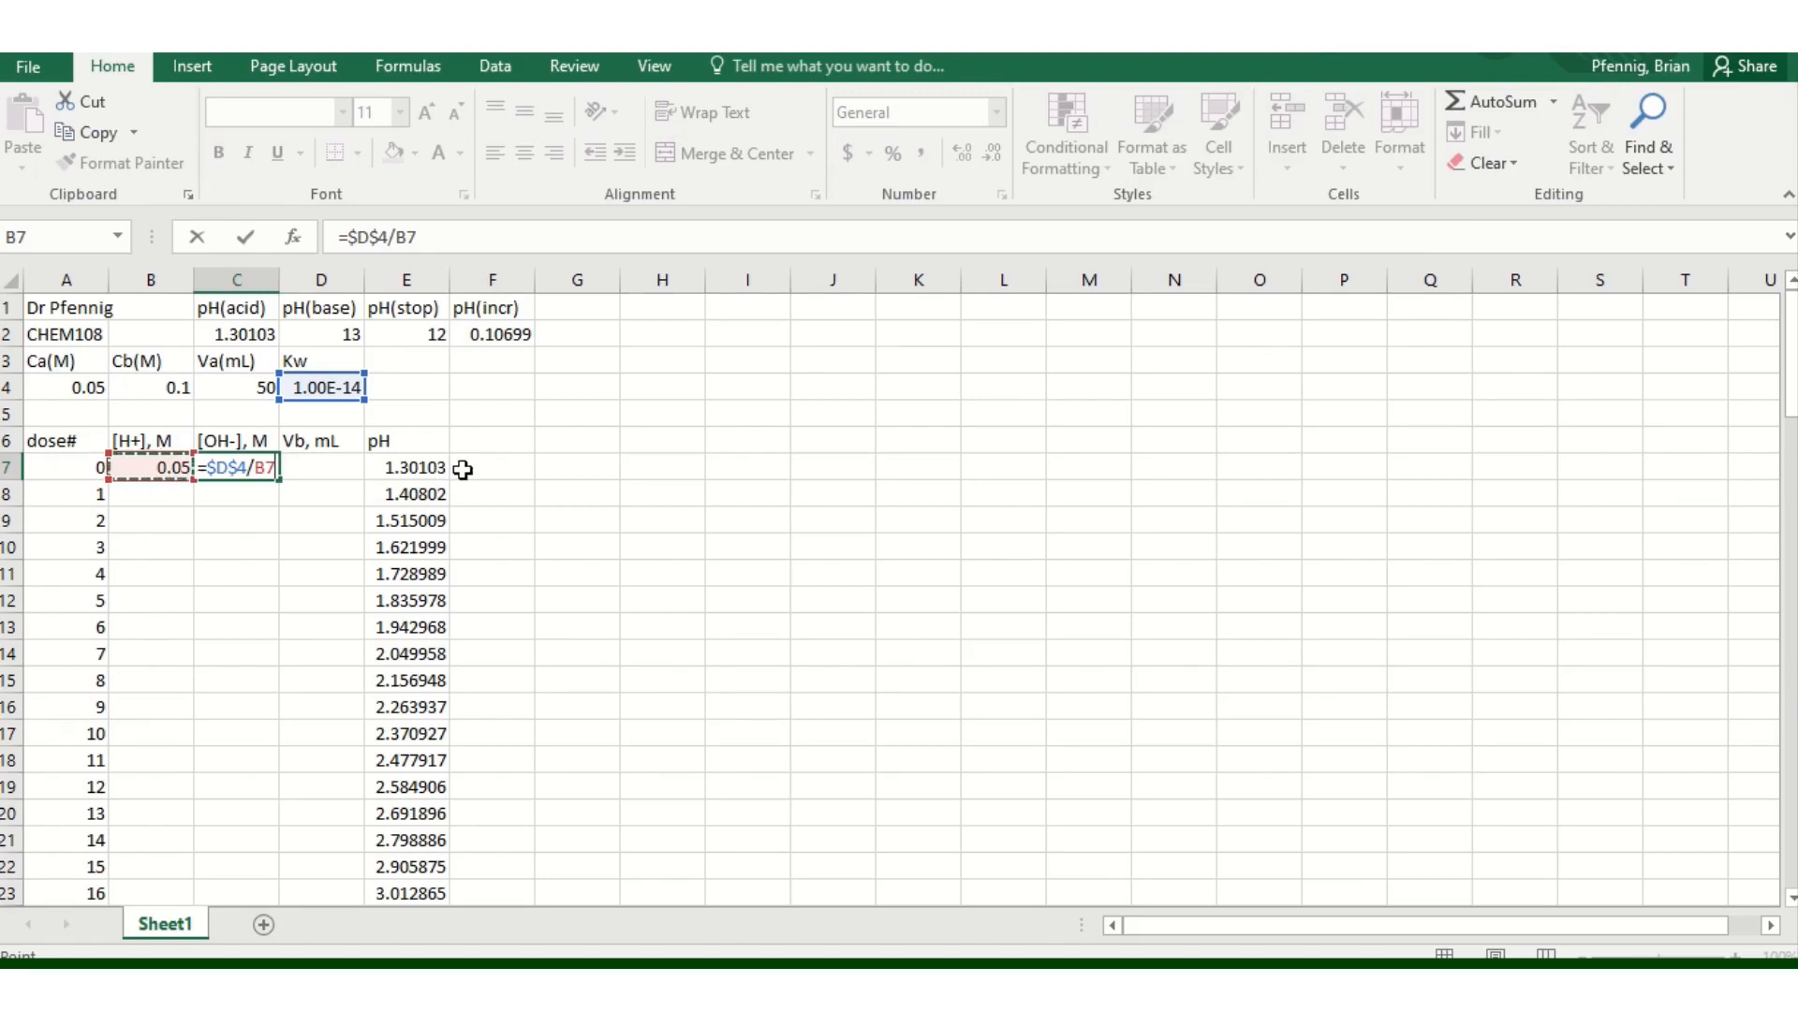
pyautogui.press('Return')
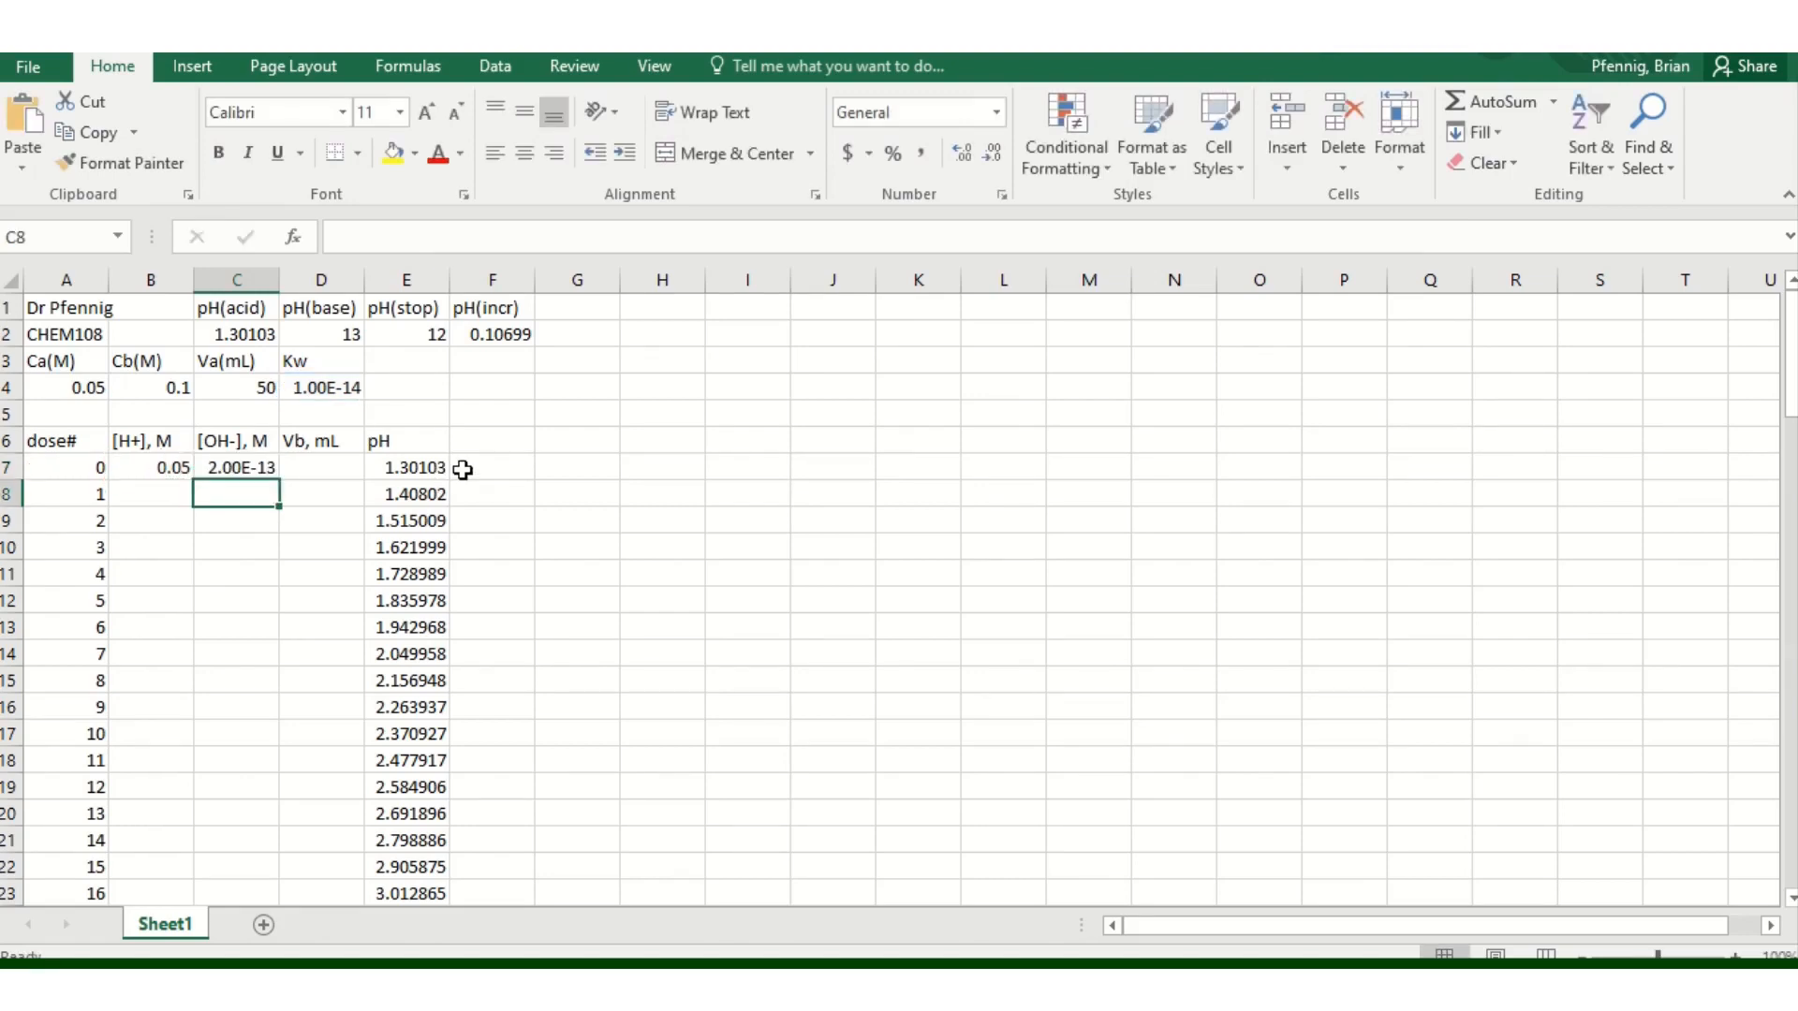
# - Enter the charge-balance formula for Vb, =($C$4*($A$4+C7-B7))/($B$4+B7-C7), in D7
pyautogui.click(324, 463)
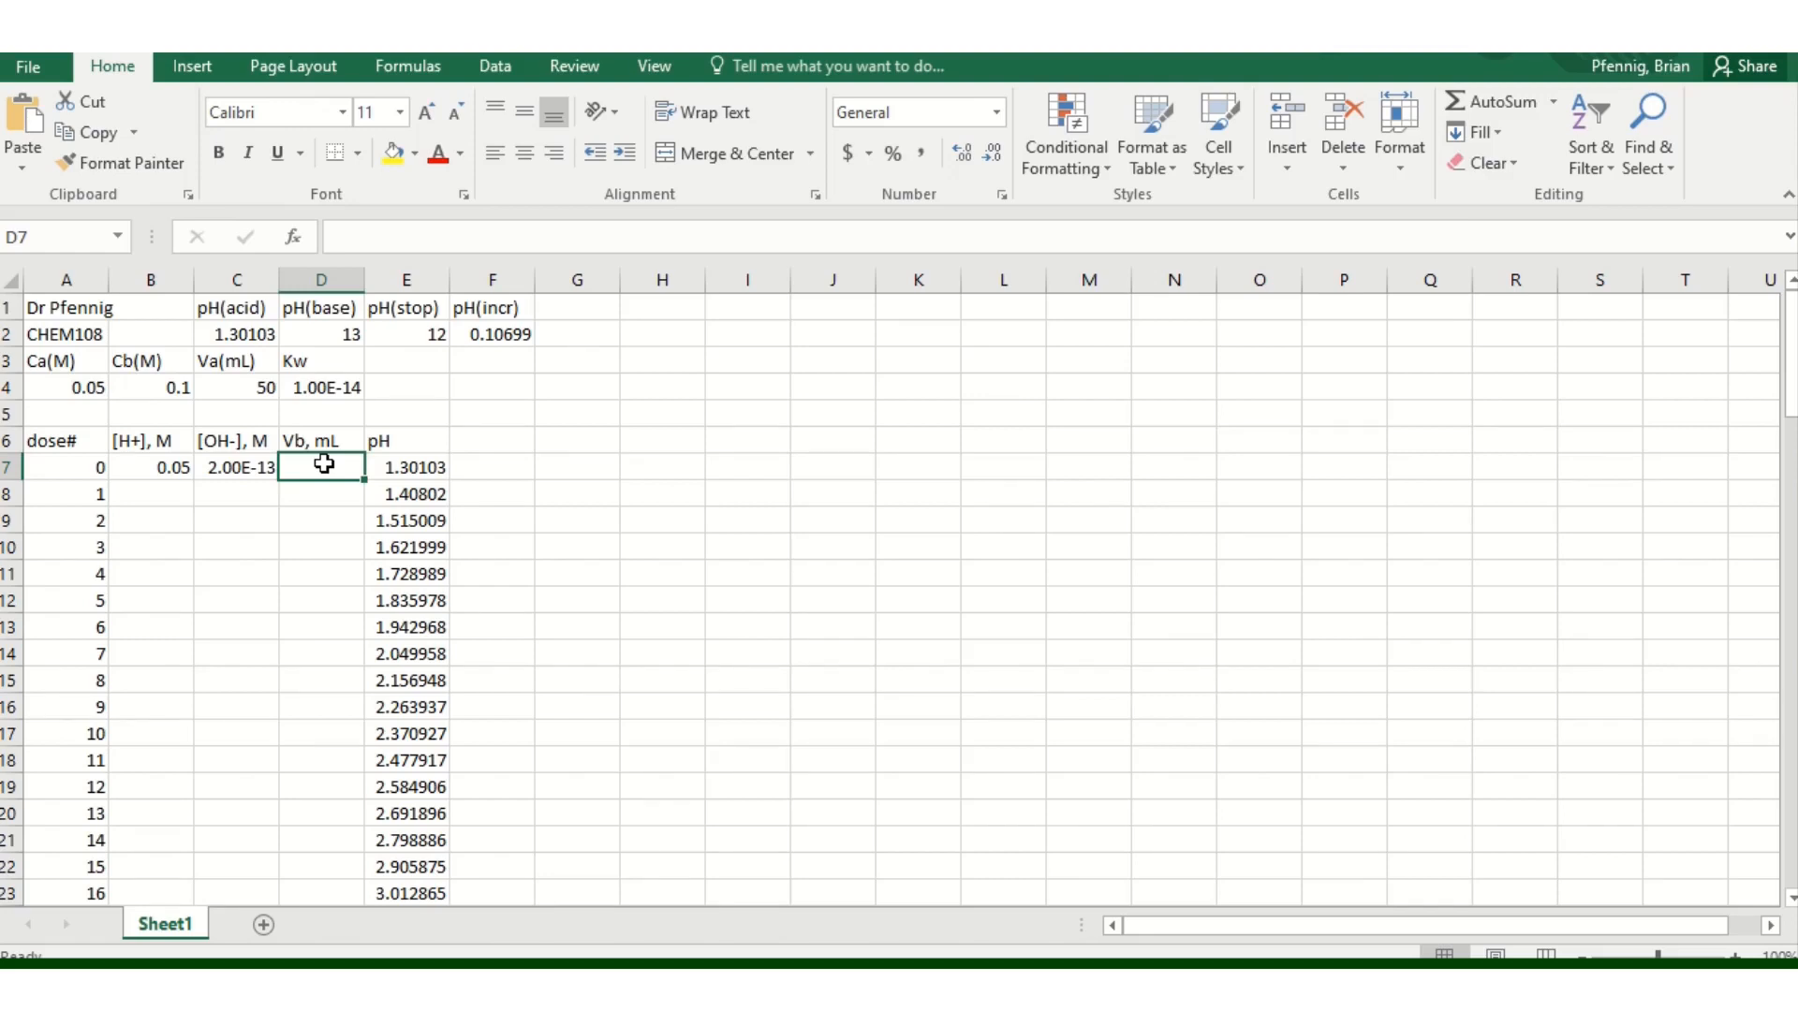
pyautogui.write('=')
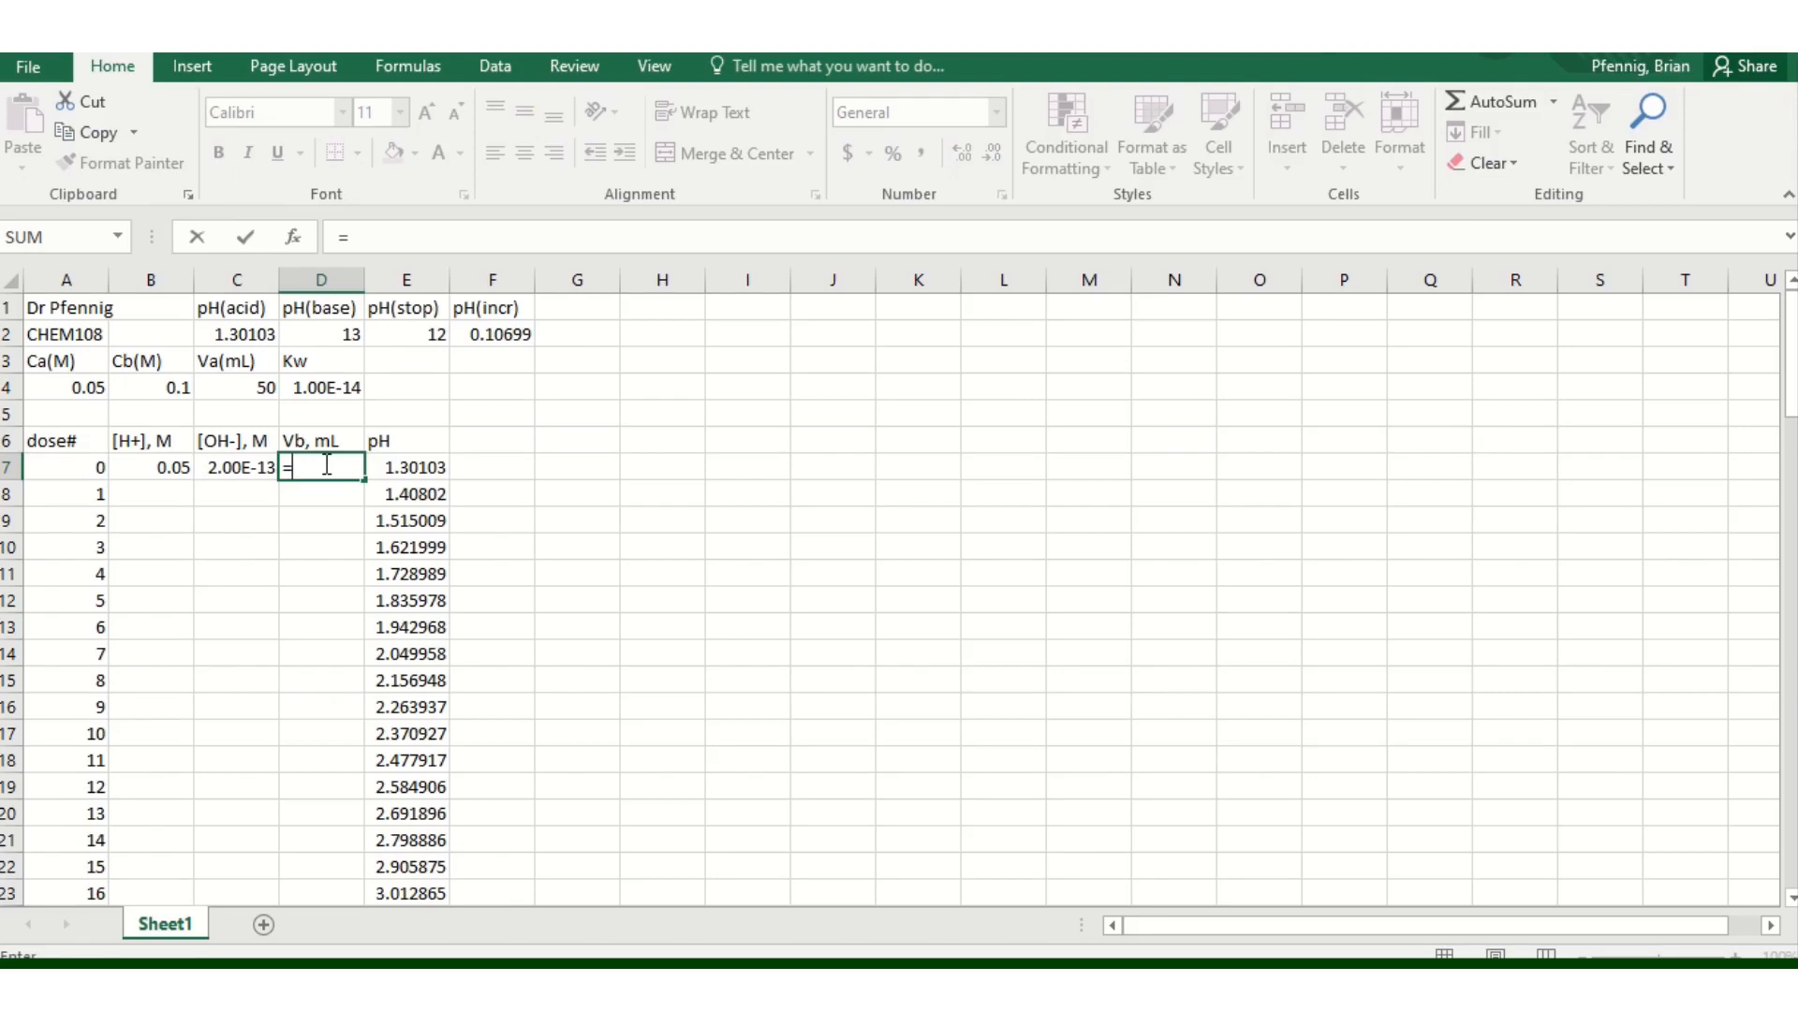
pyautogui.write('(')
pyautogui.write('$C$')
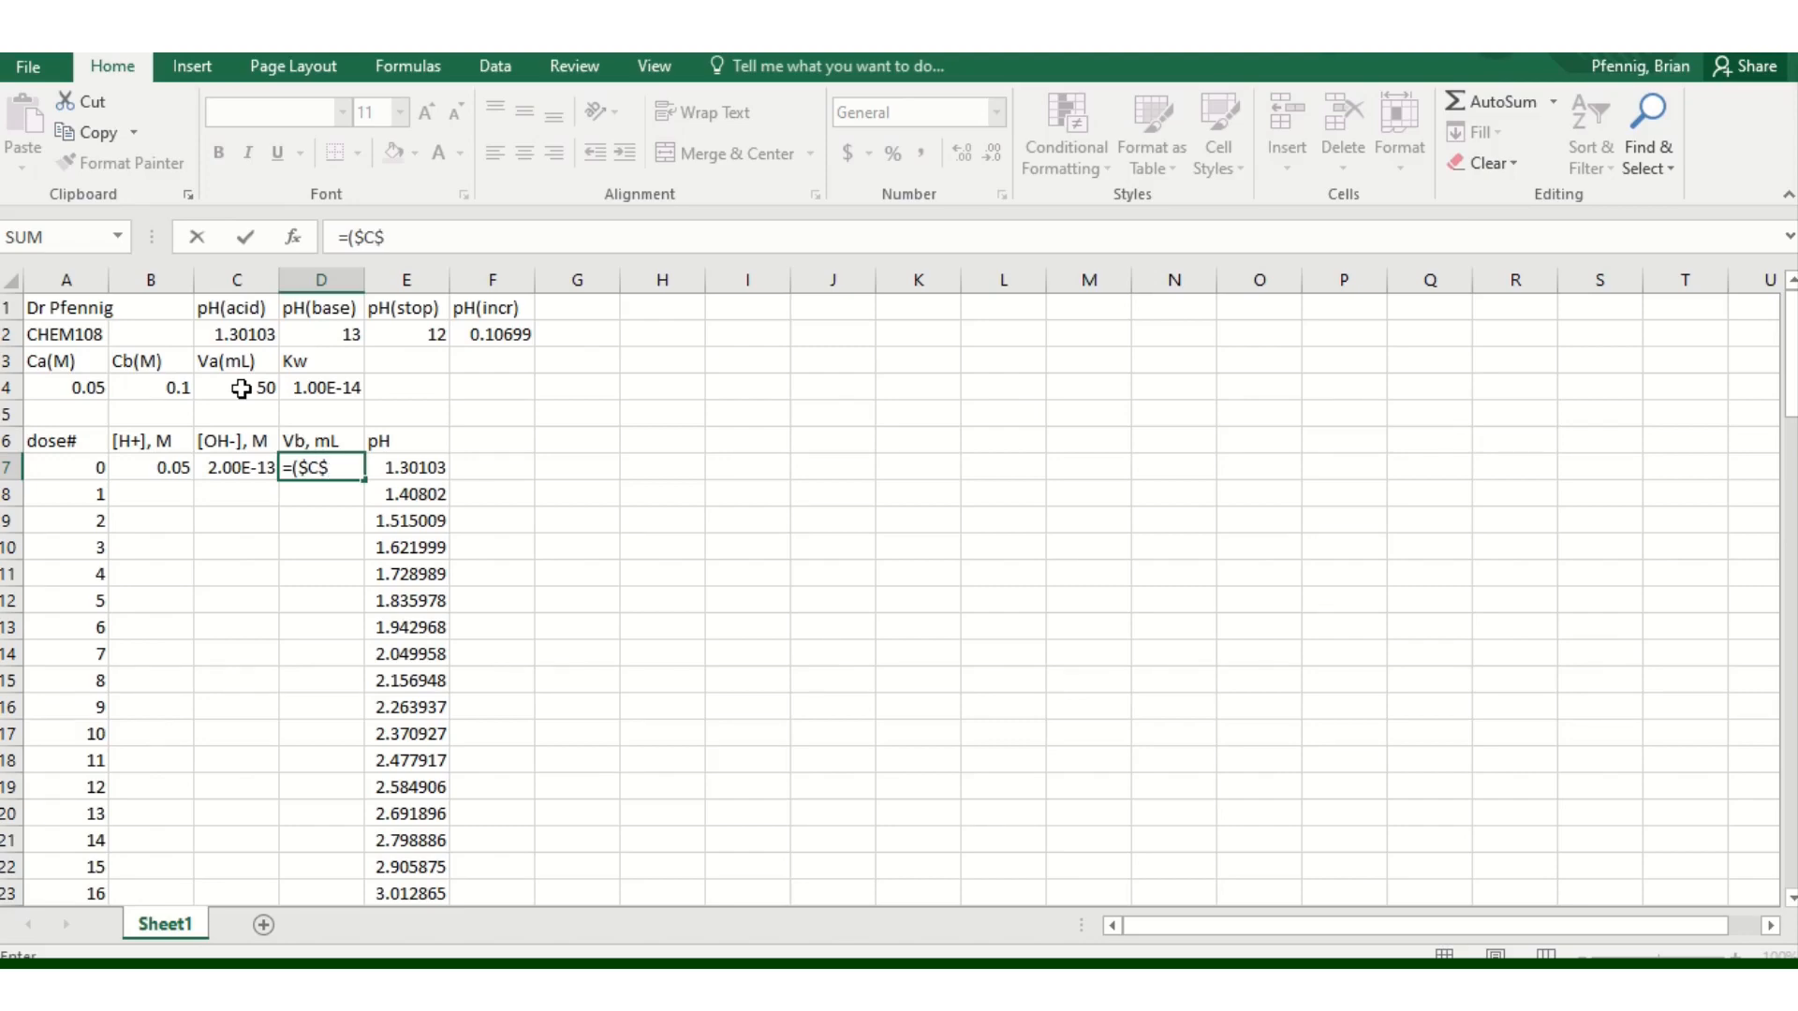
pyautogui.write('4')
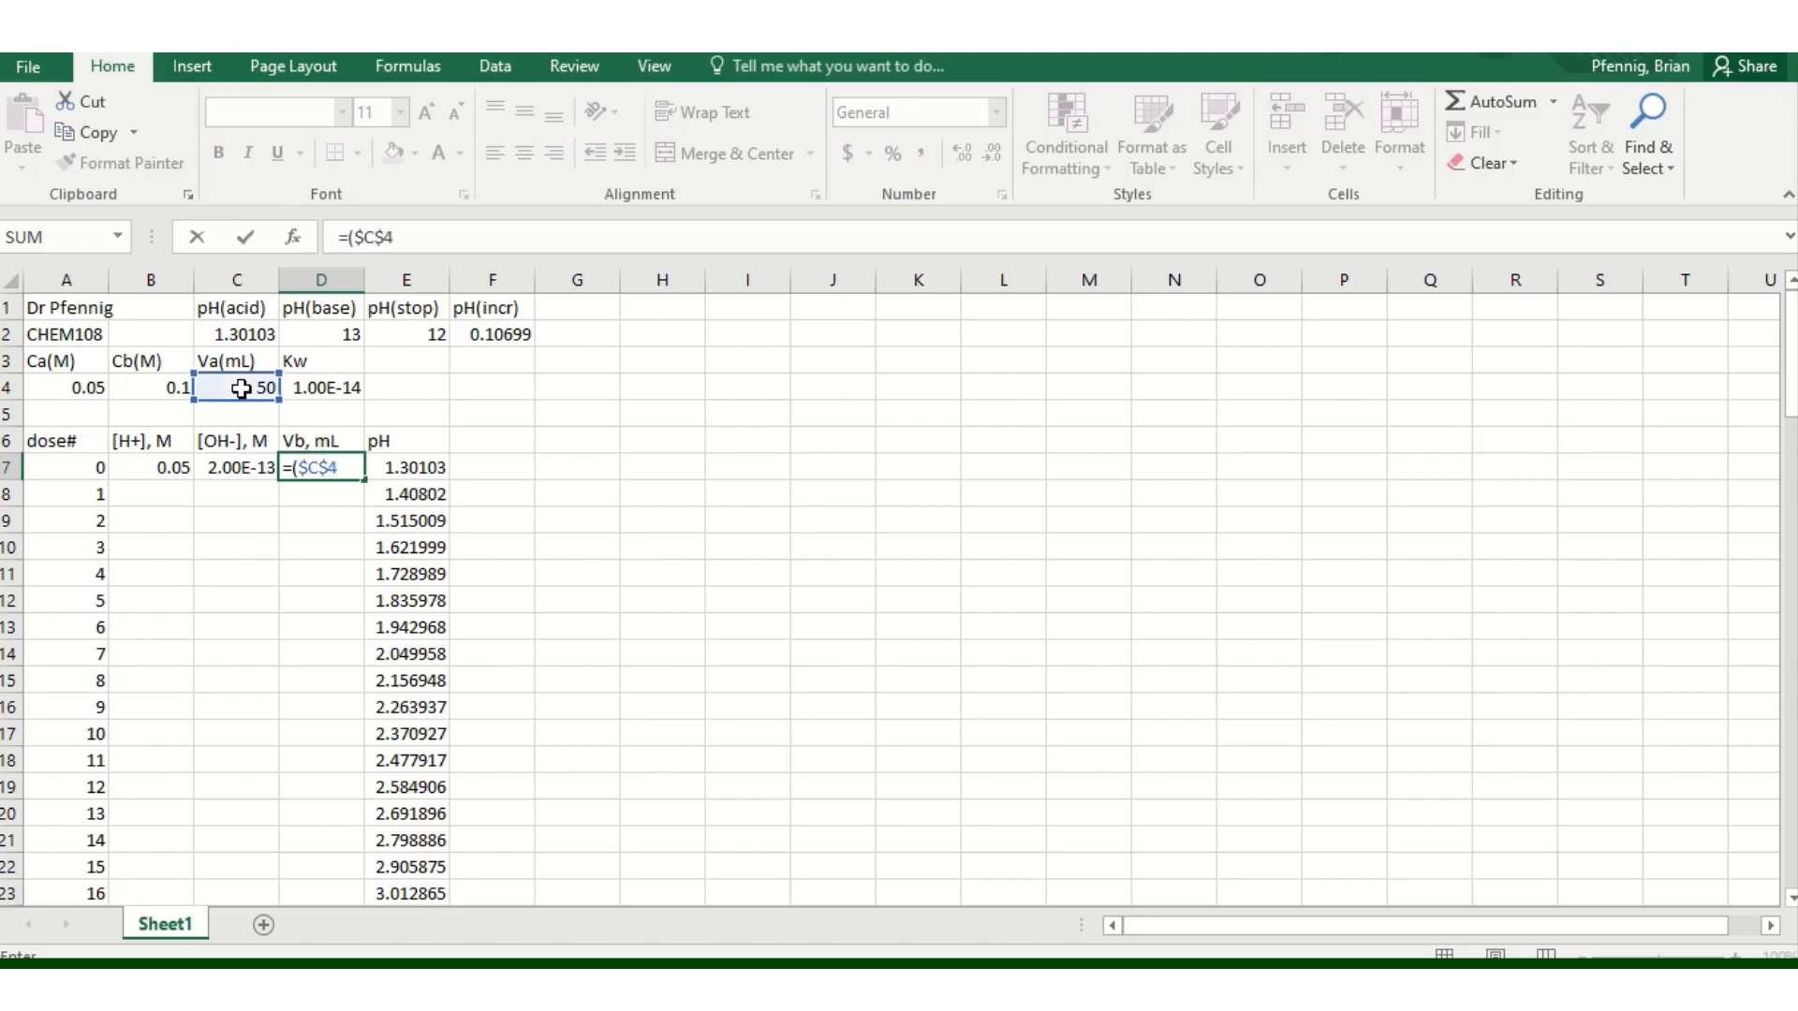
pyautogui.write('*')
pyautogui.write('$A')
pyautogui.write('4+')
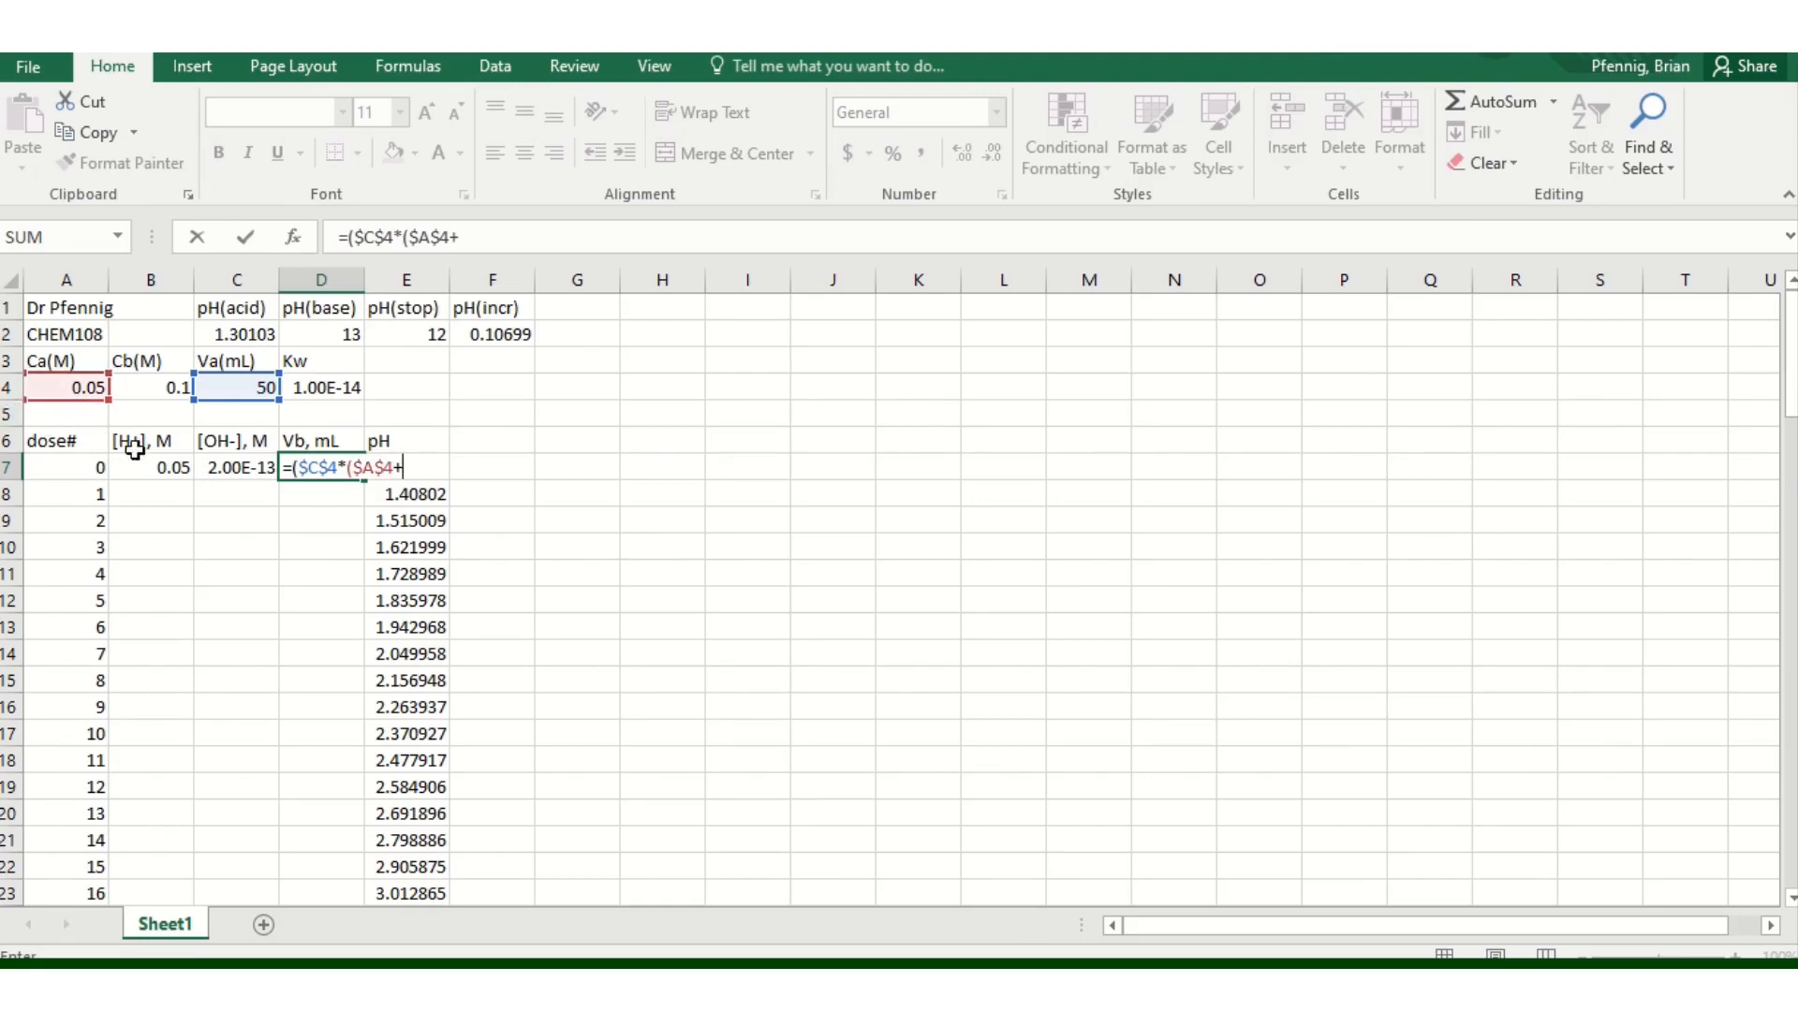
pyautogui.click(213, 465)
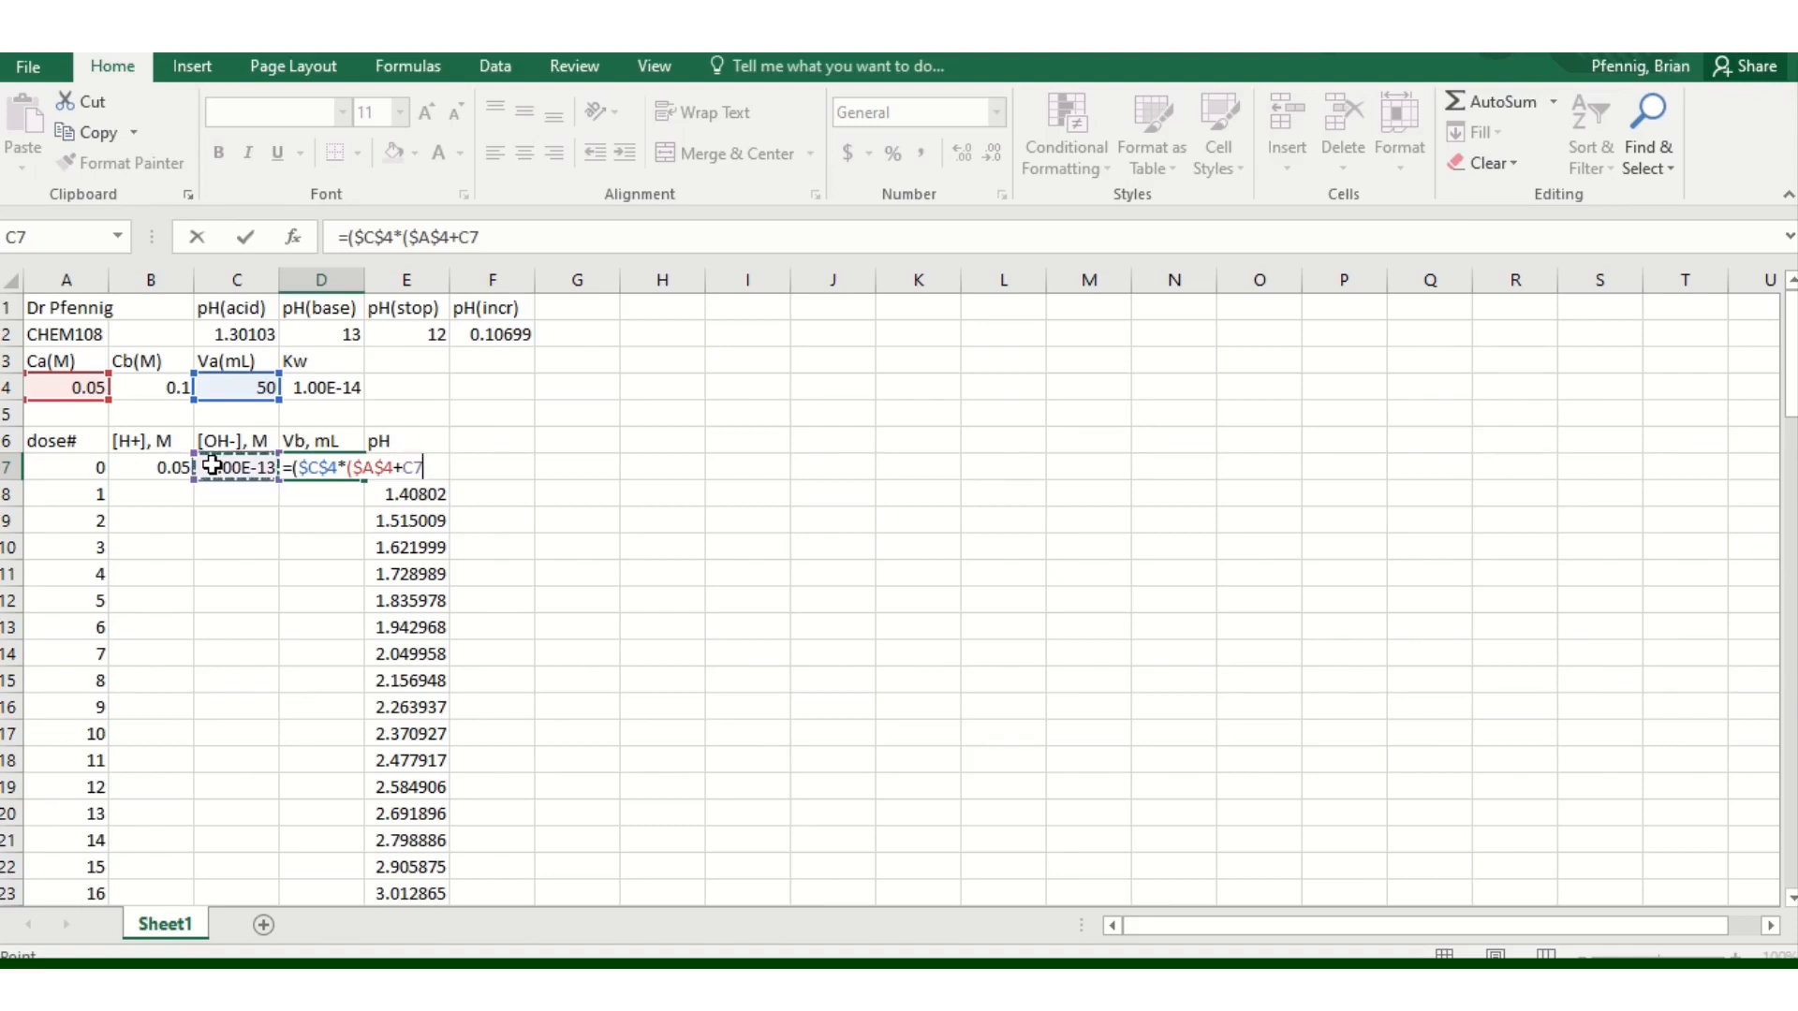
pyautogui.write('-')
pyautogui.click(168, 465)
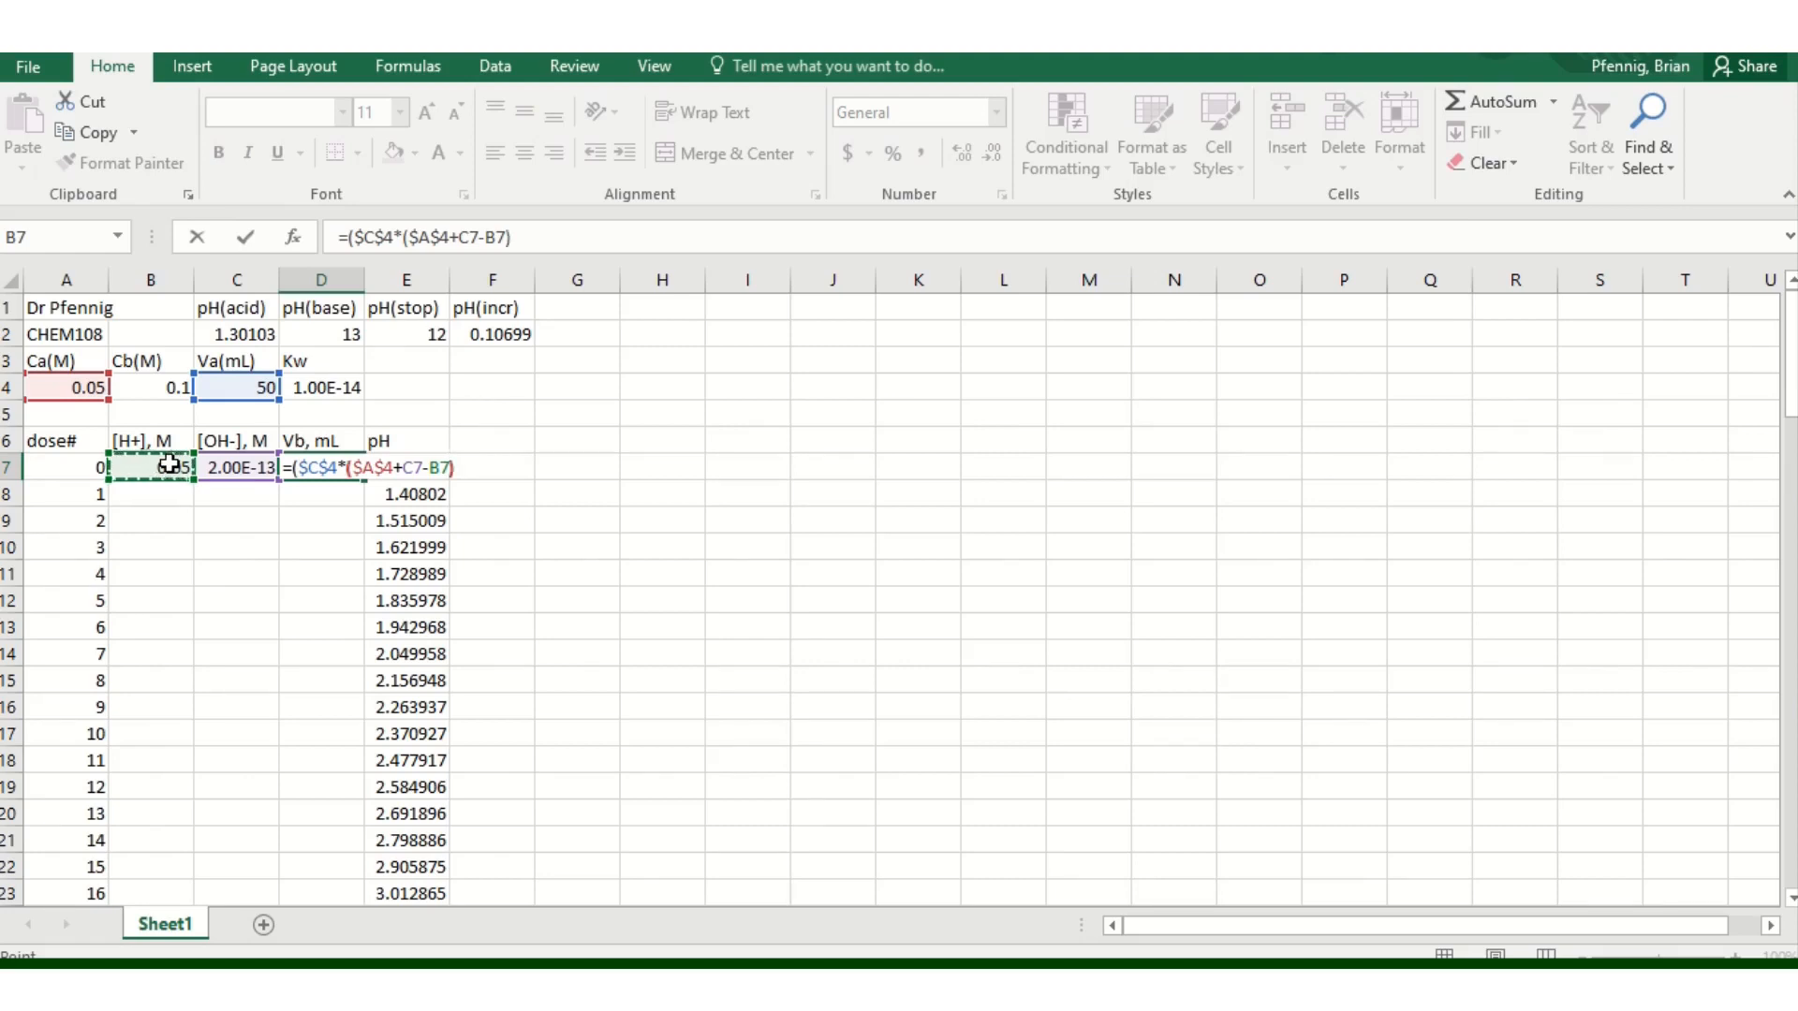
pyautogui.write('))/(')
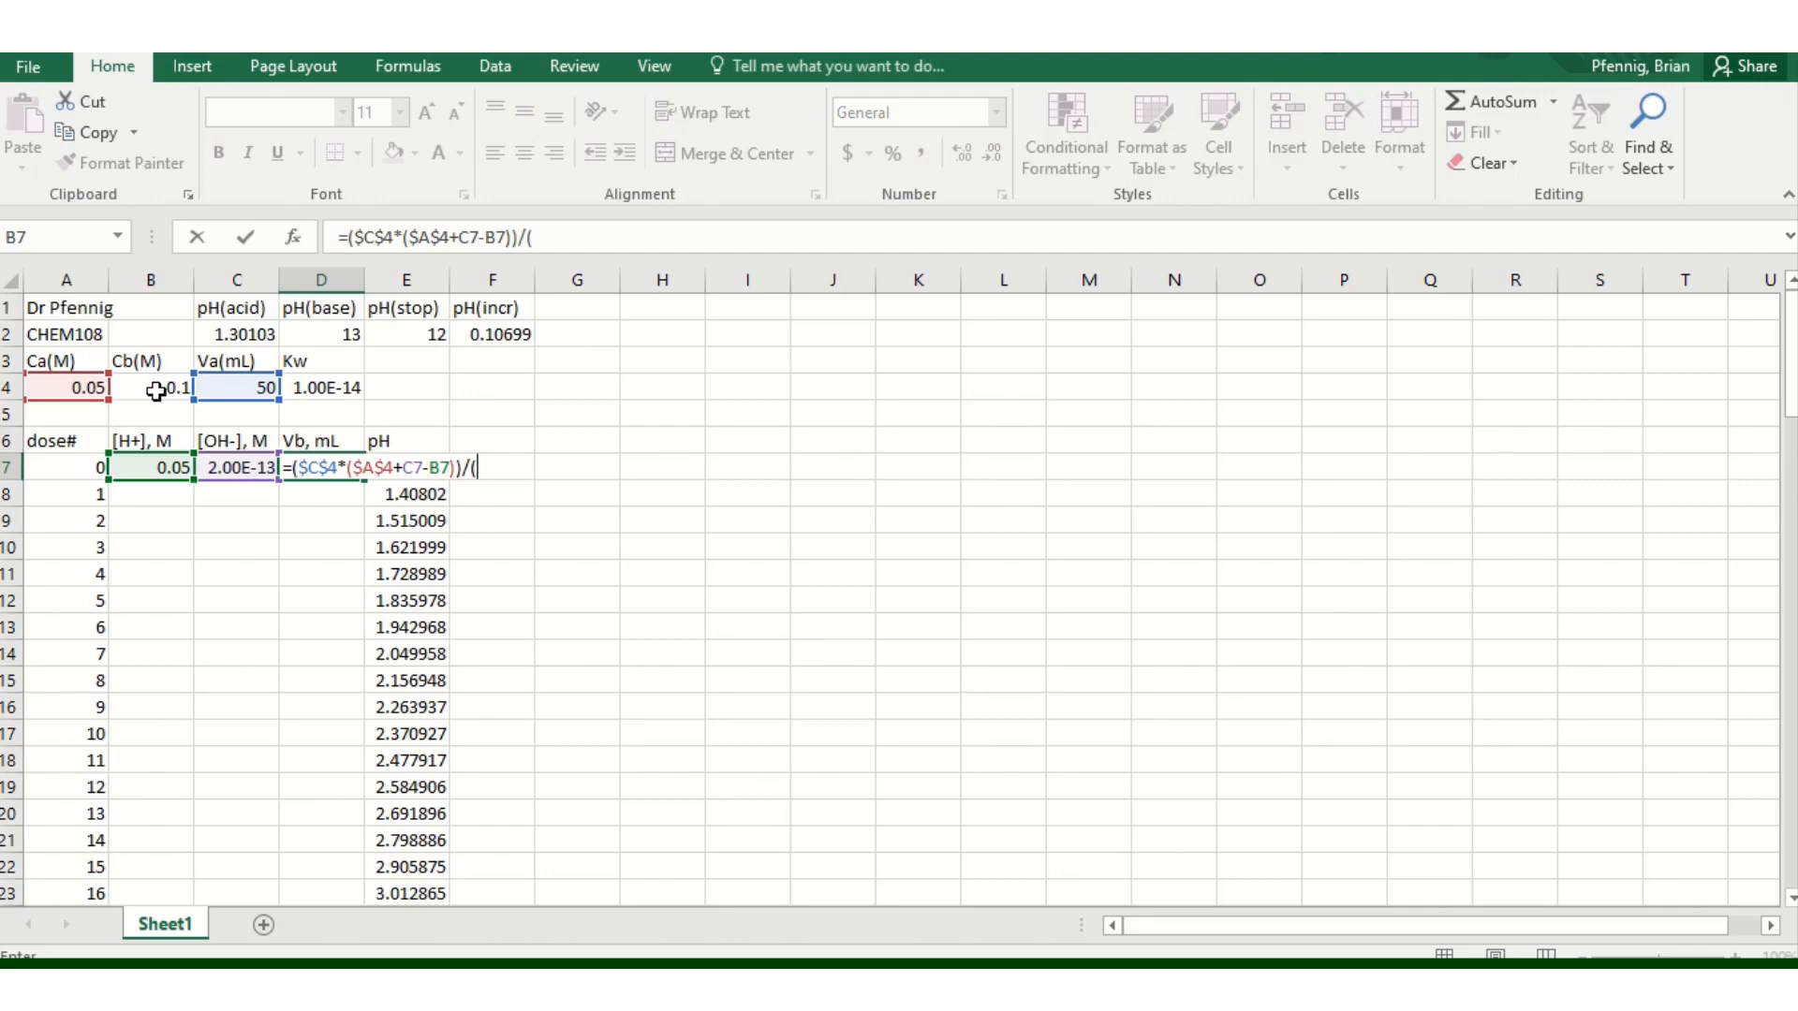
pyautogui.write('$B$4')
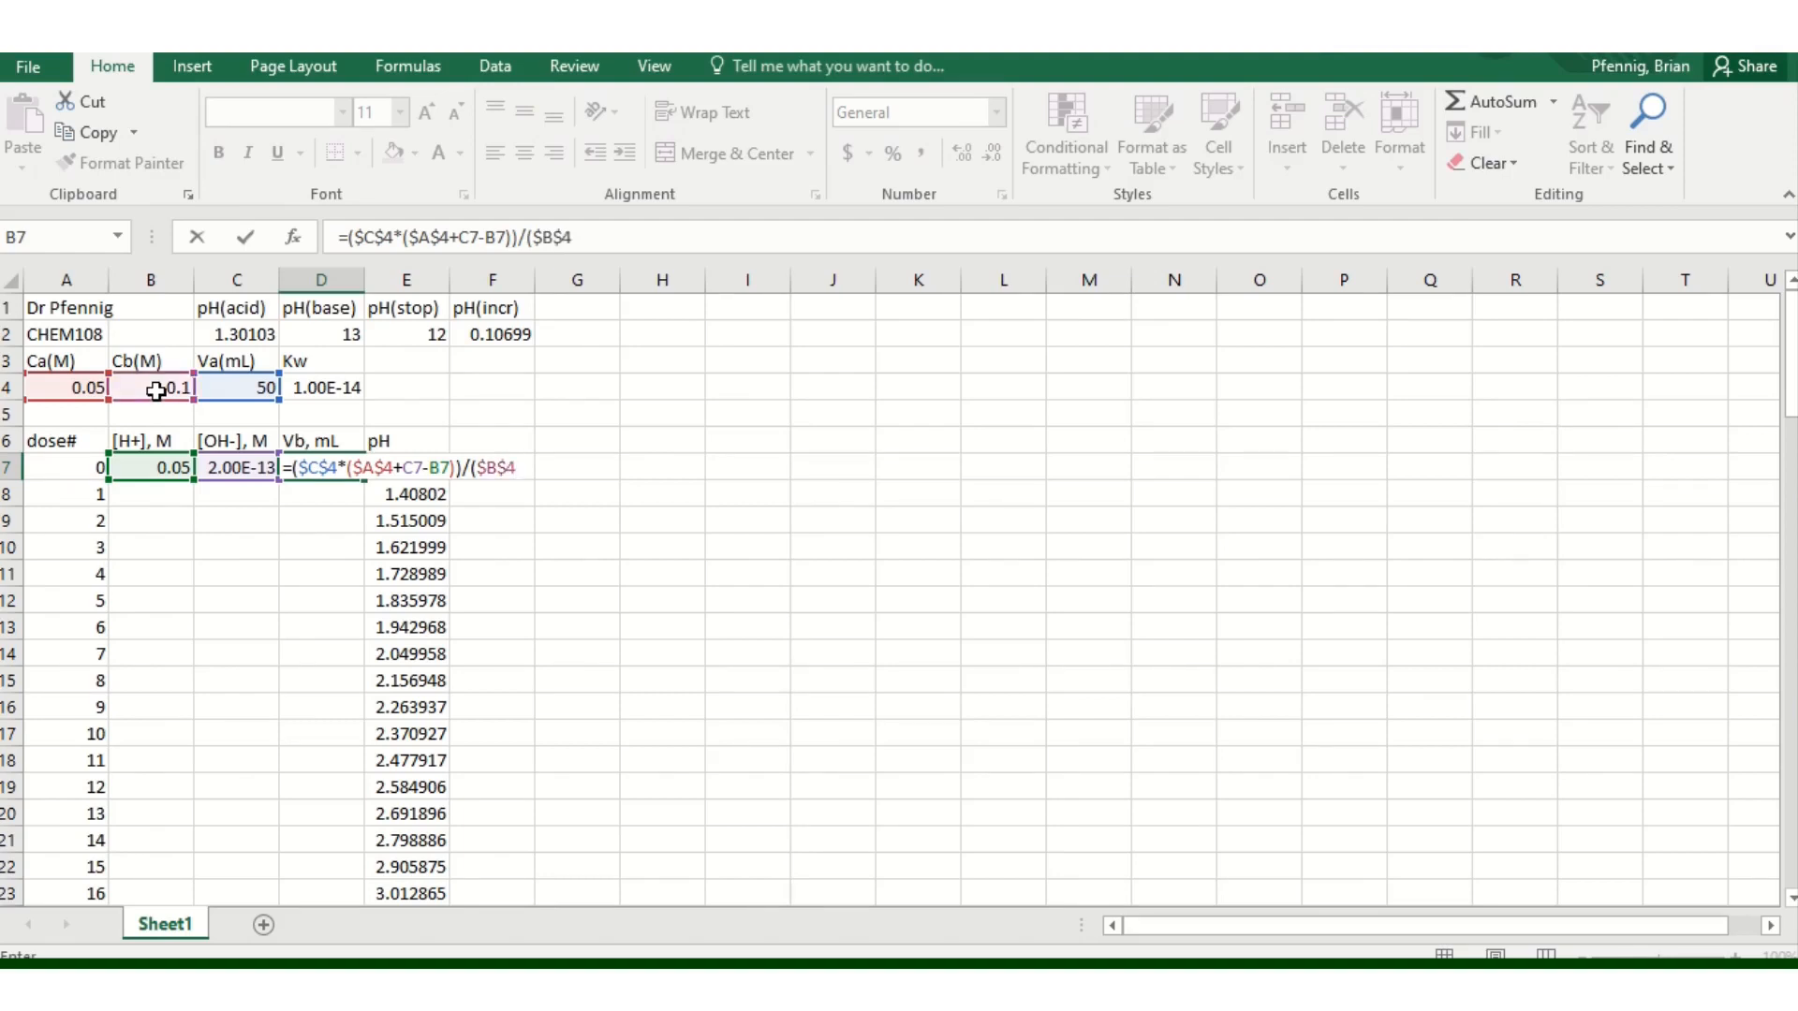
pyautogui.write('+')
pyautogui.click(149, 468)
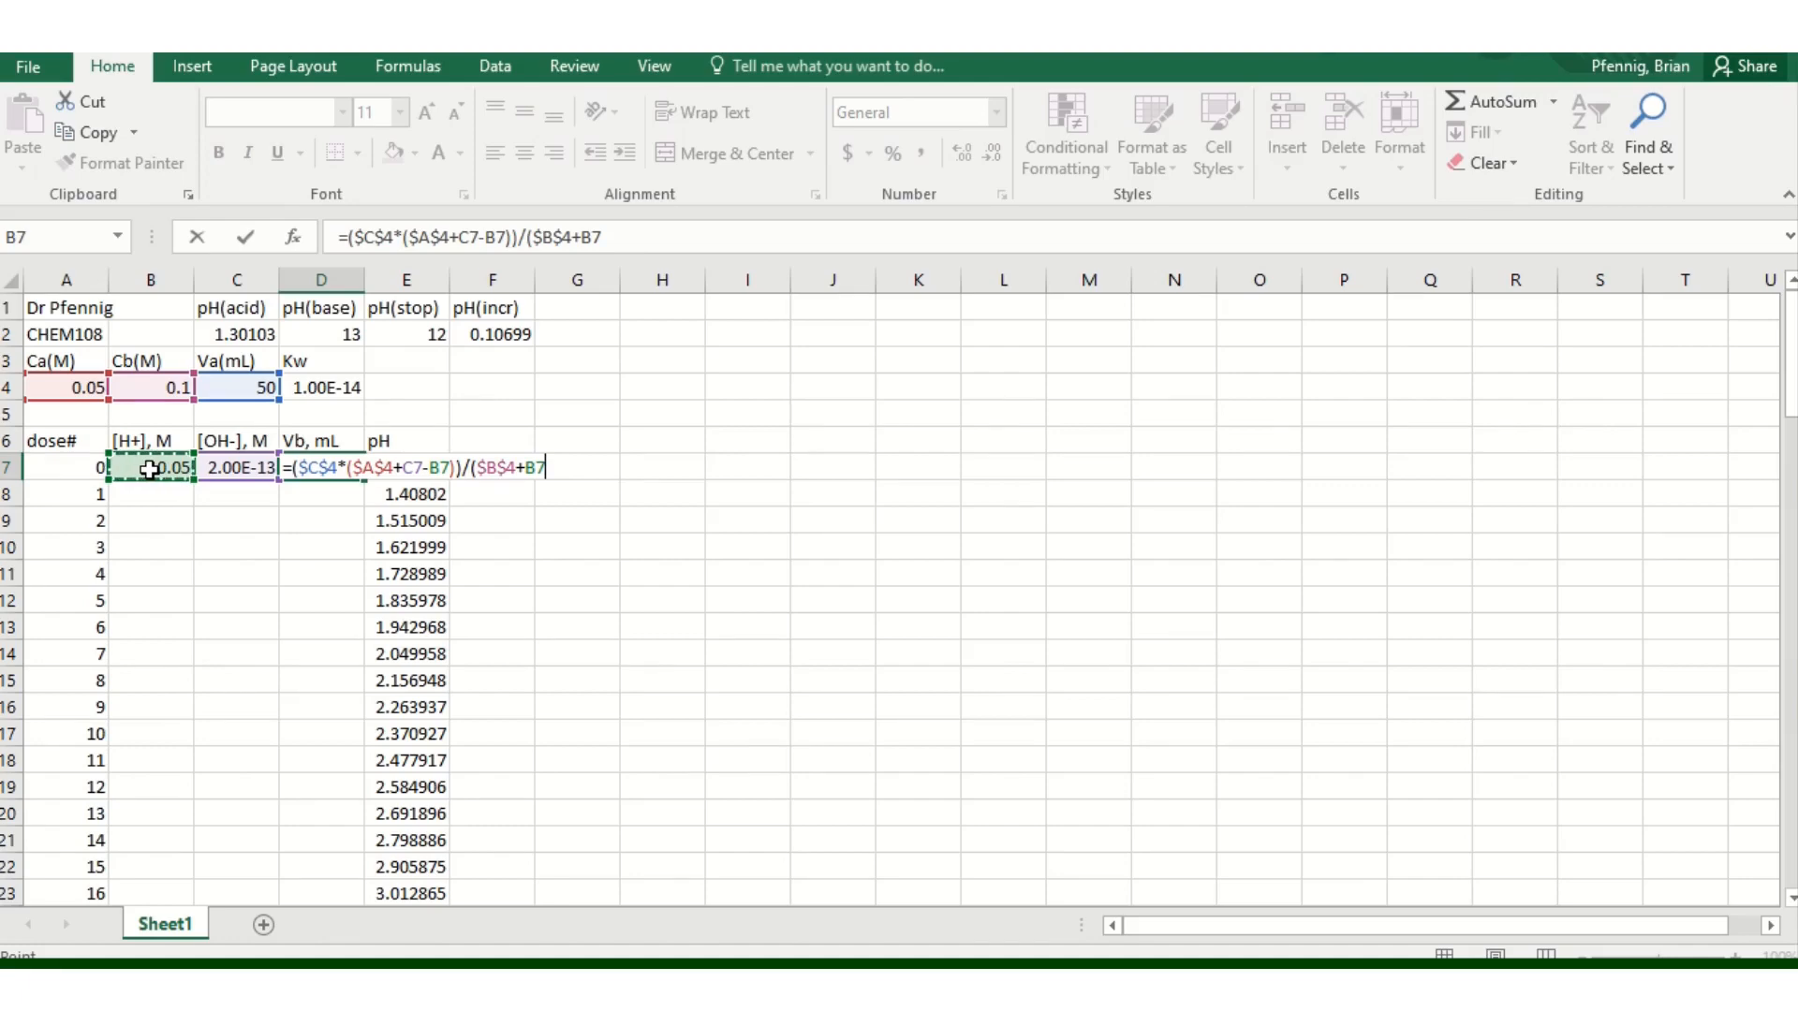
pyautogui.write('-')
pyautogui.click(248, 467)
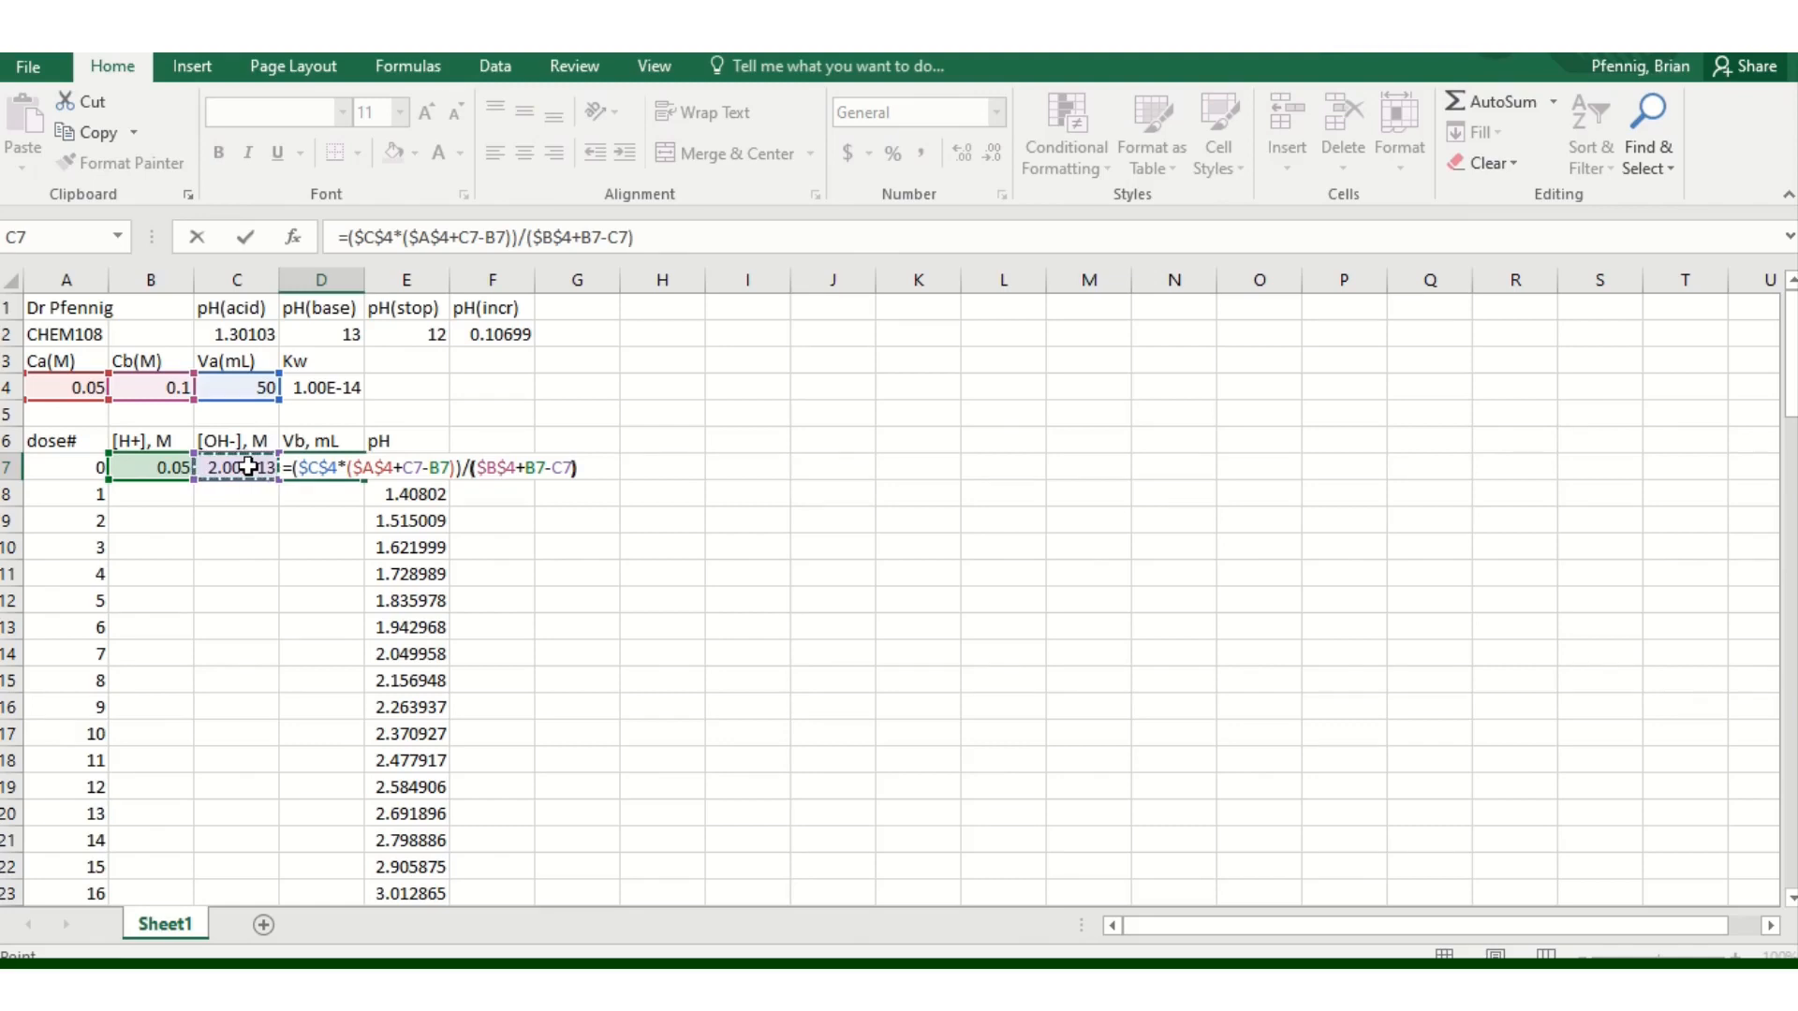
pyautogui.write(')')
pyautogui.press('Return')
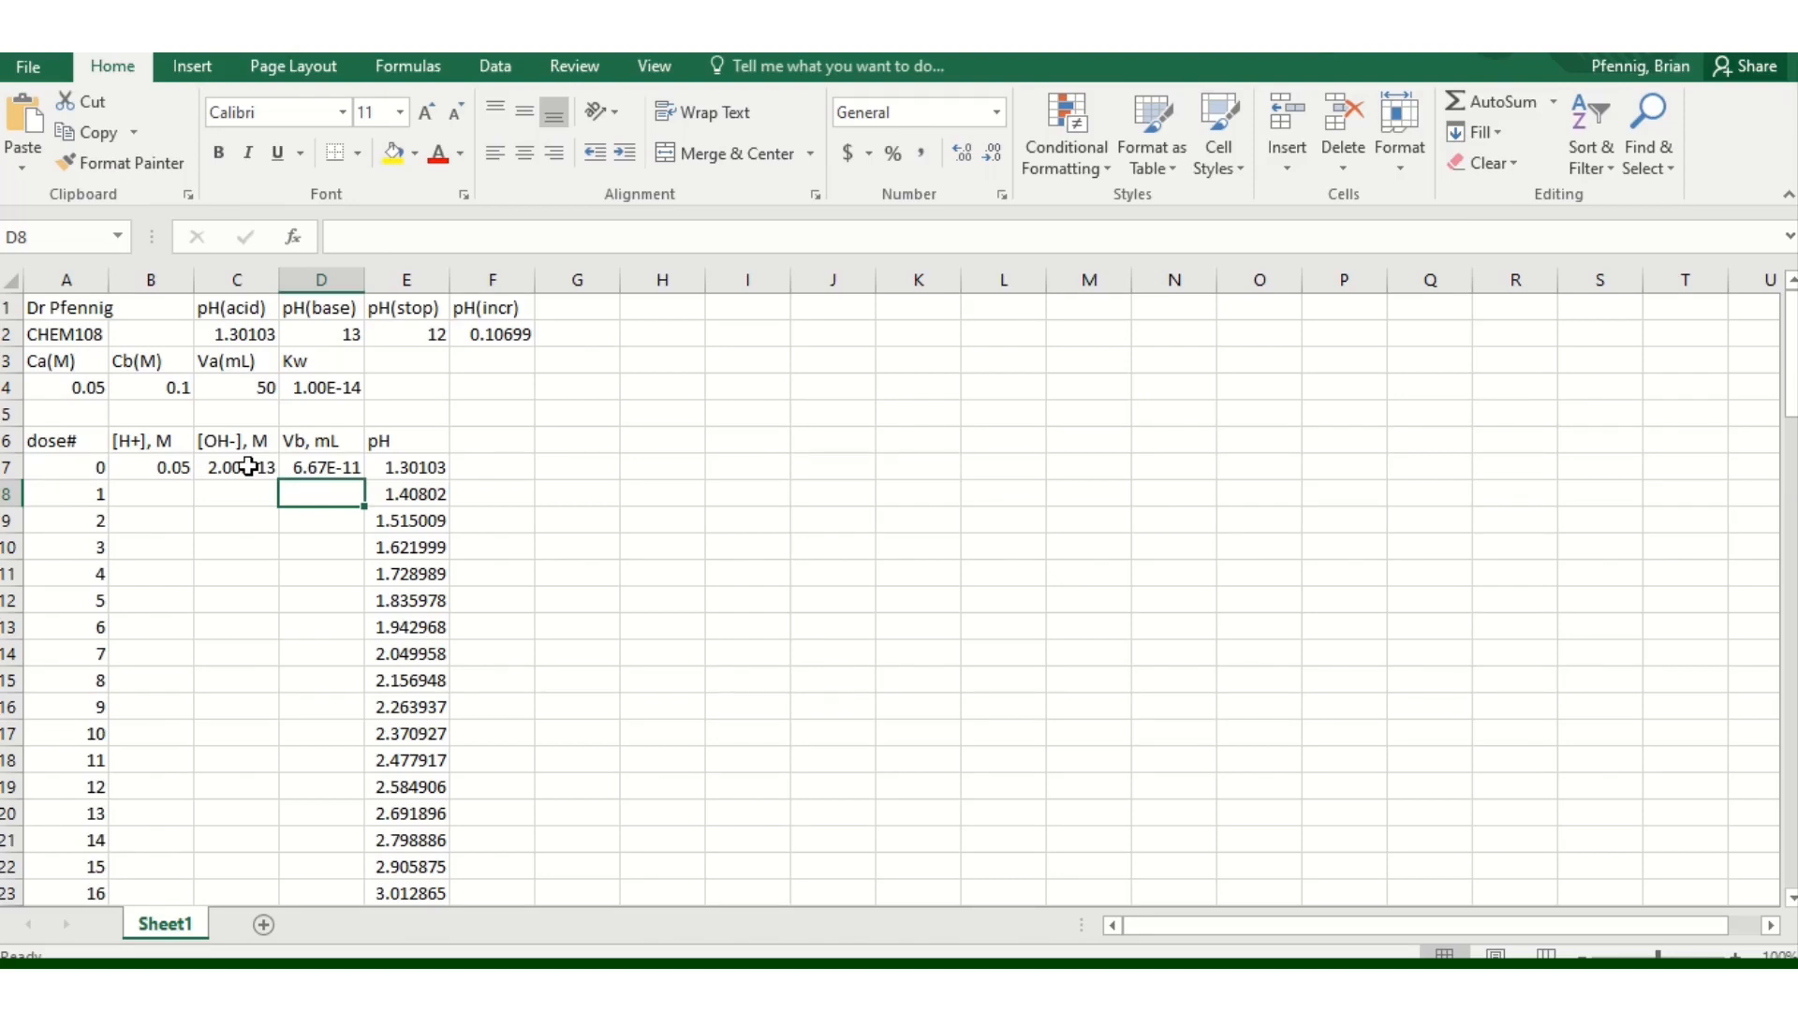
# - Fill the [H+], [OH-] and Vb formulas from B7:D7 down to row 107
pyautogui.click(164, 469)
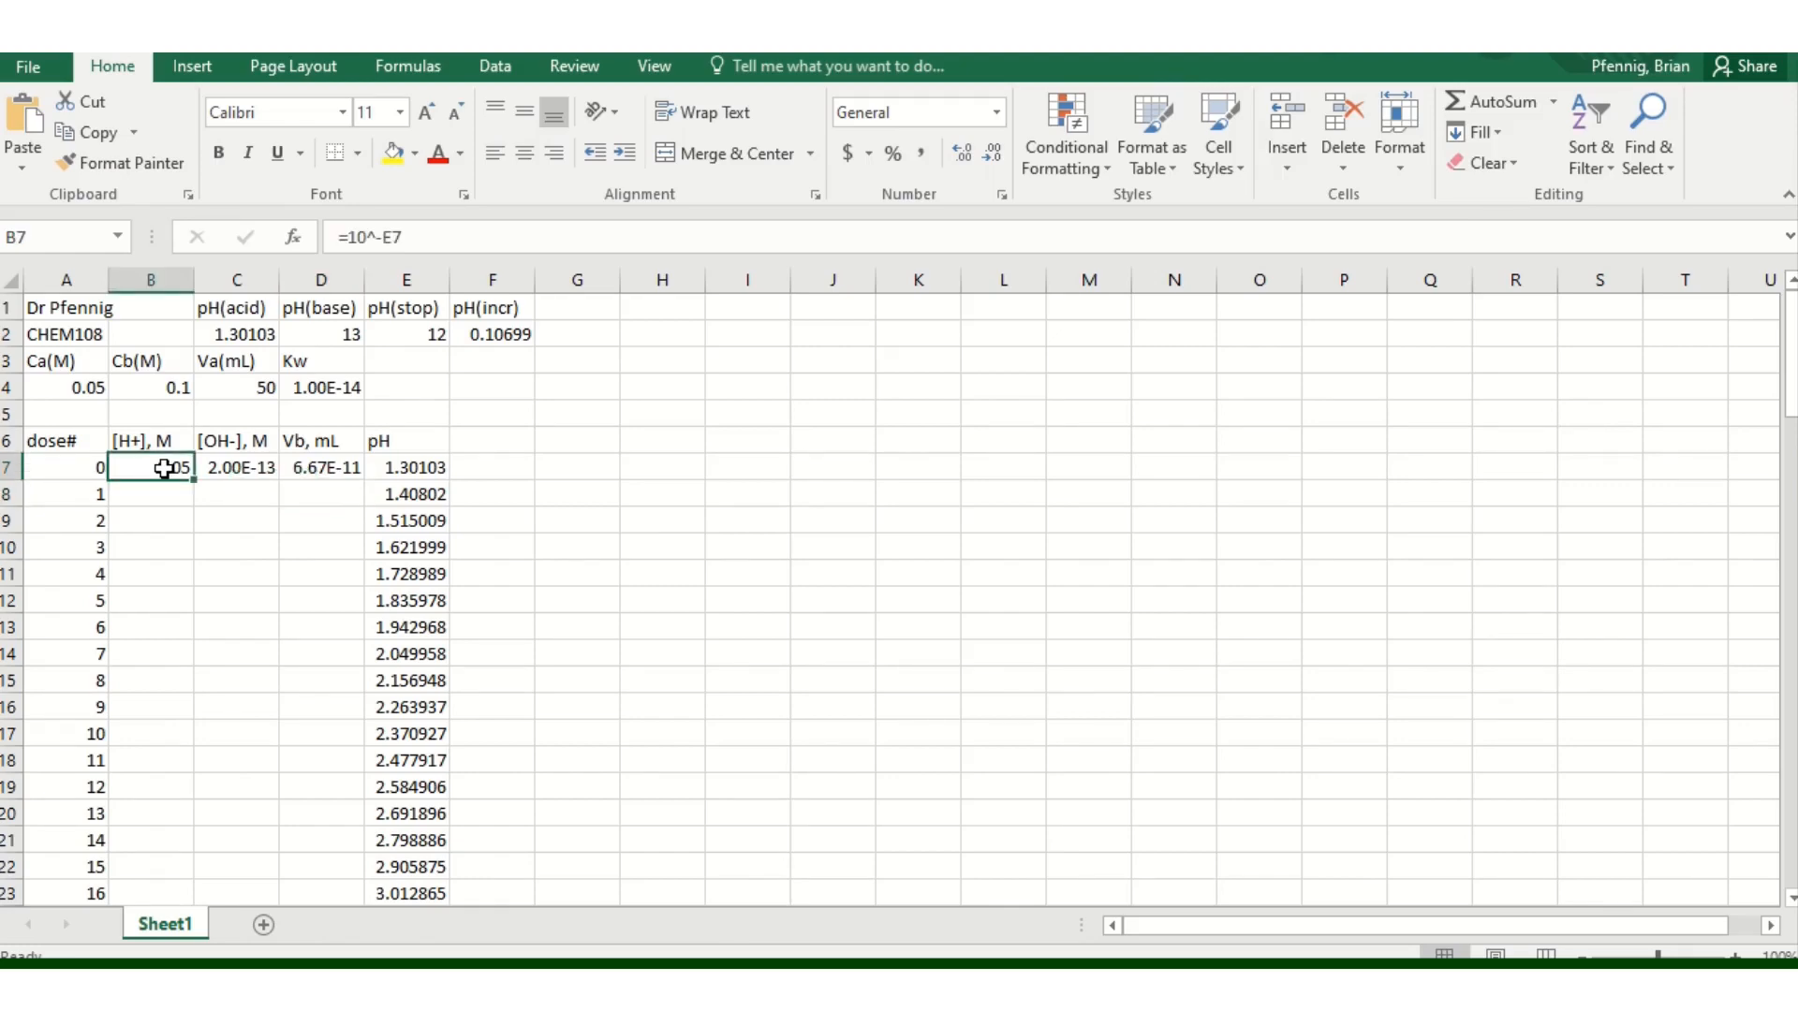
pyautogui.moveTo(165, 469); pyautogui.dragTo(383, 554)
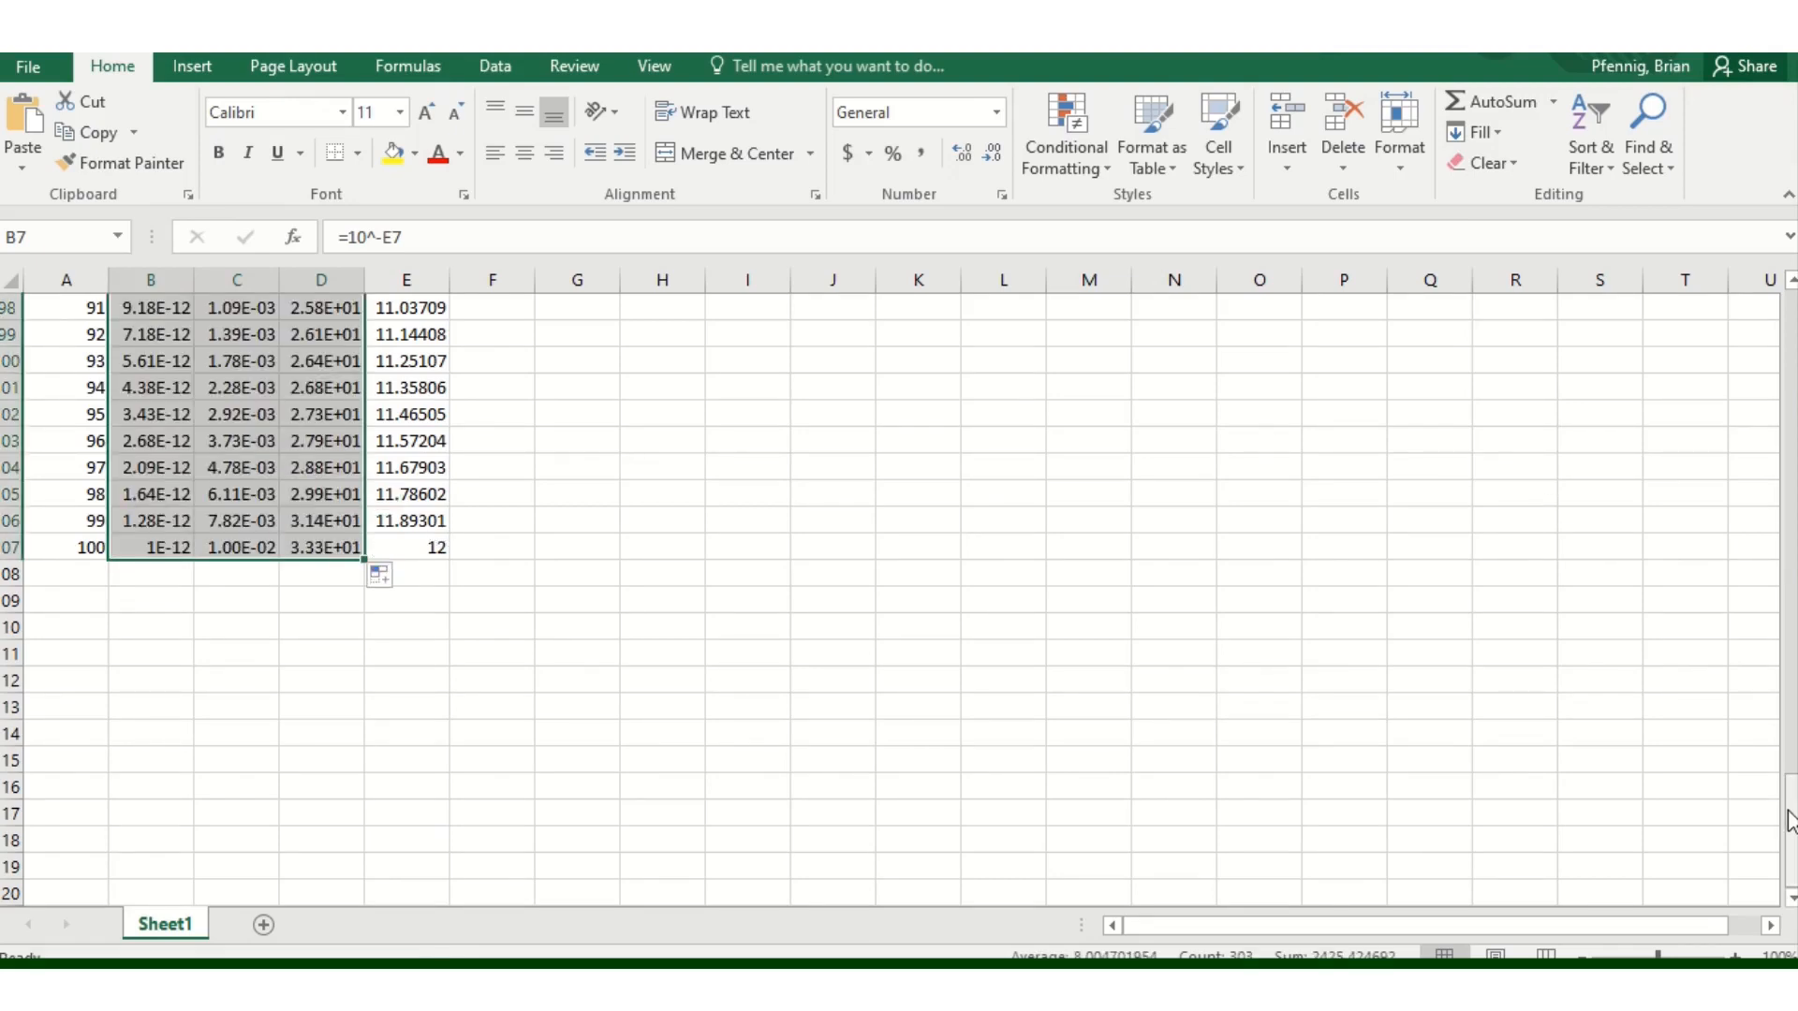
pyautogui.moveTo(1790, 820); pyautogui.dragTo(1790, 356)
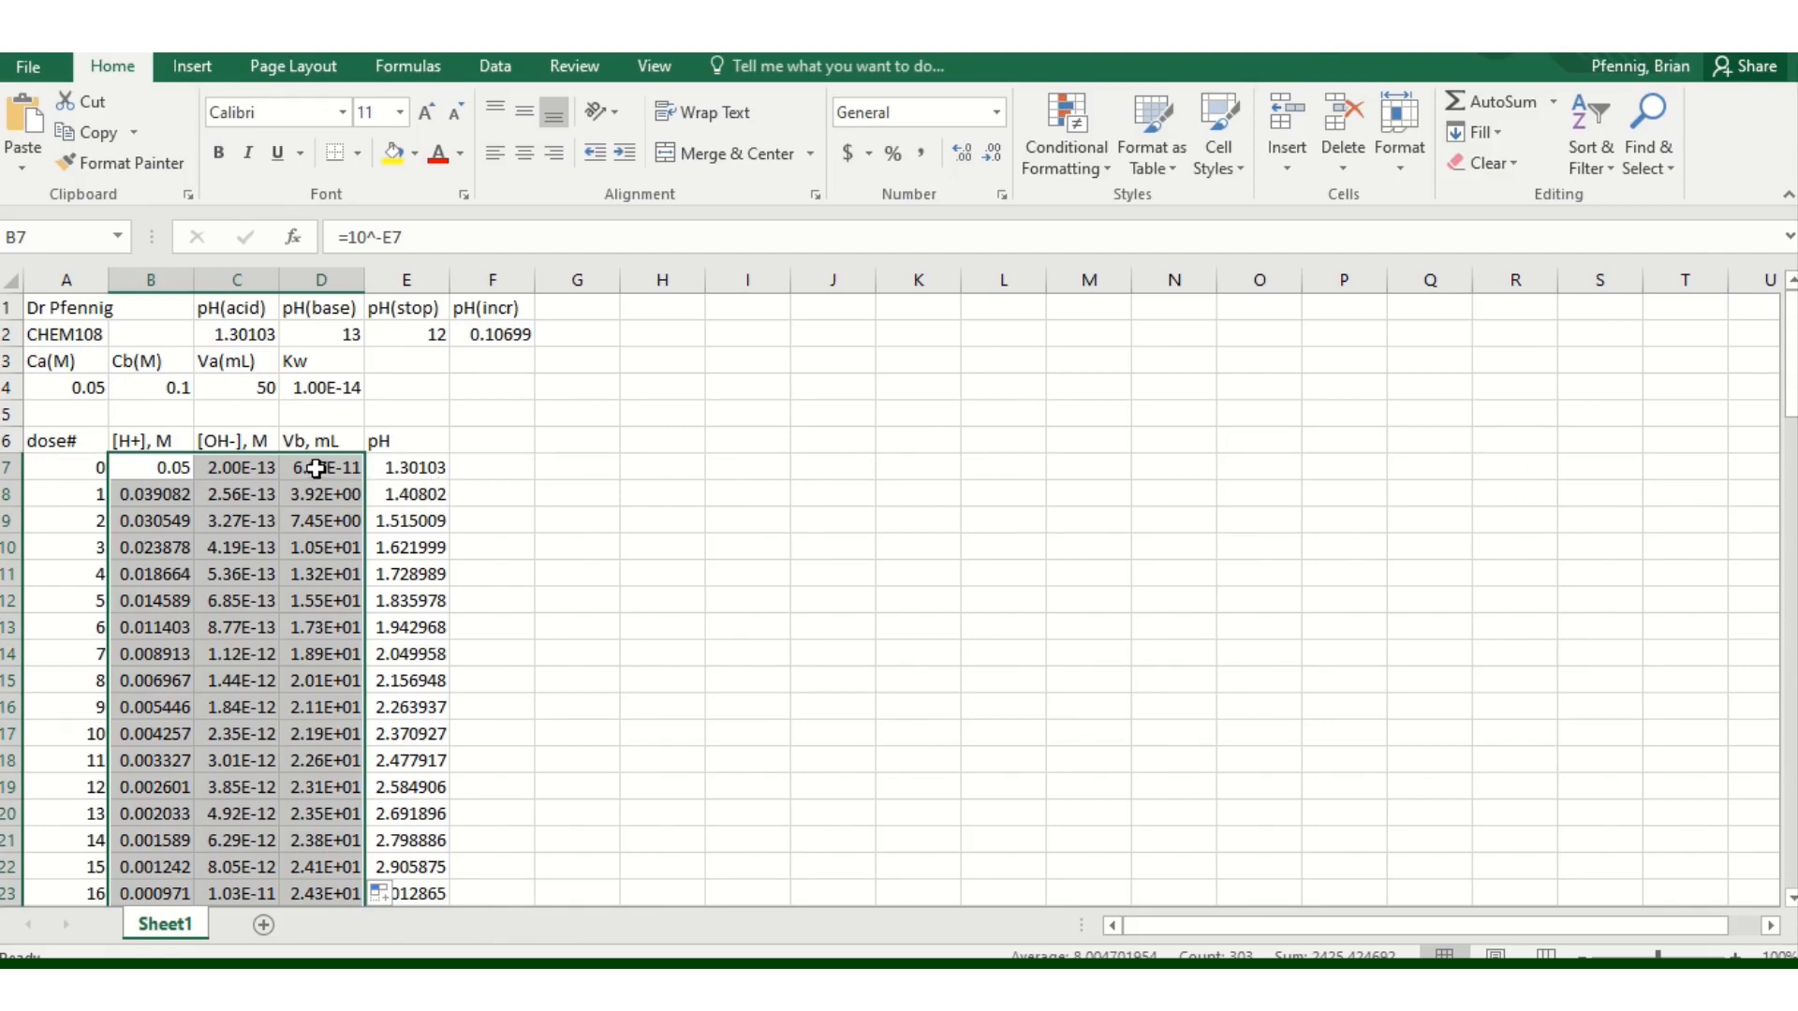
# - Format the Vb and pH values in D7:E107 as Scientific numbers
pyautogui.moveTo(316, 469); pyautogui.dragTo(381, 845)
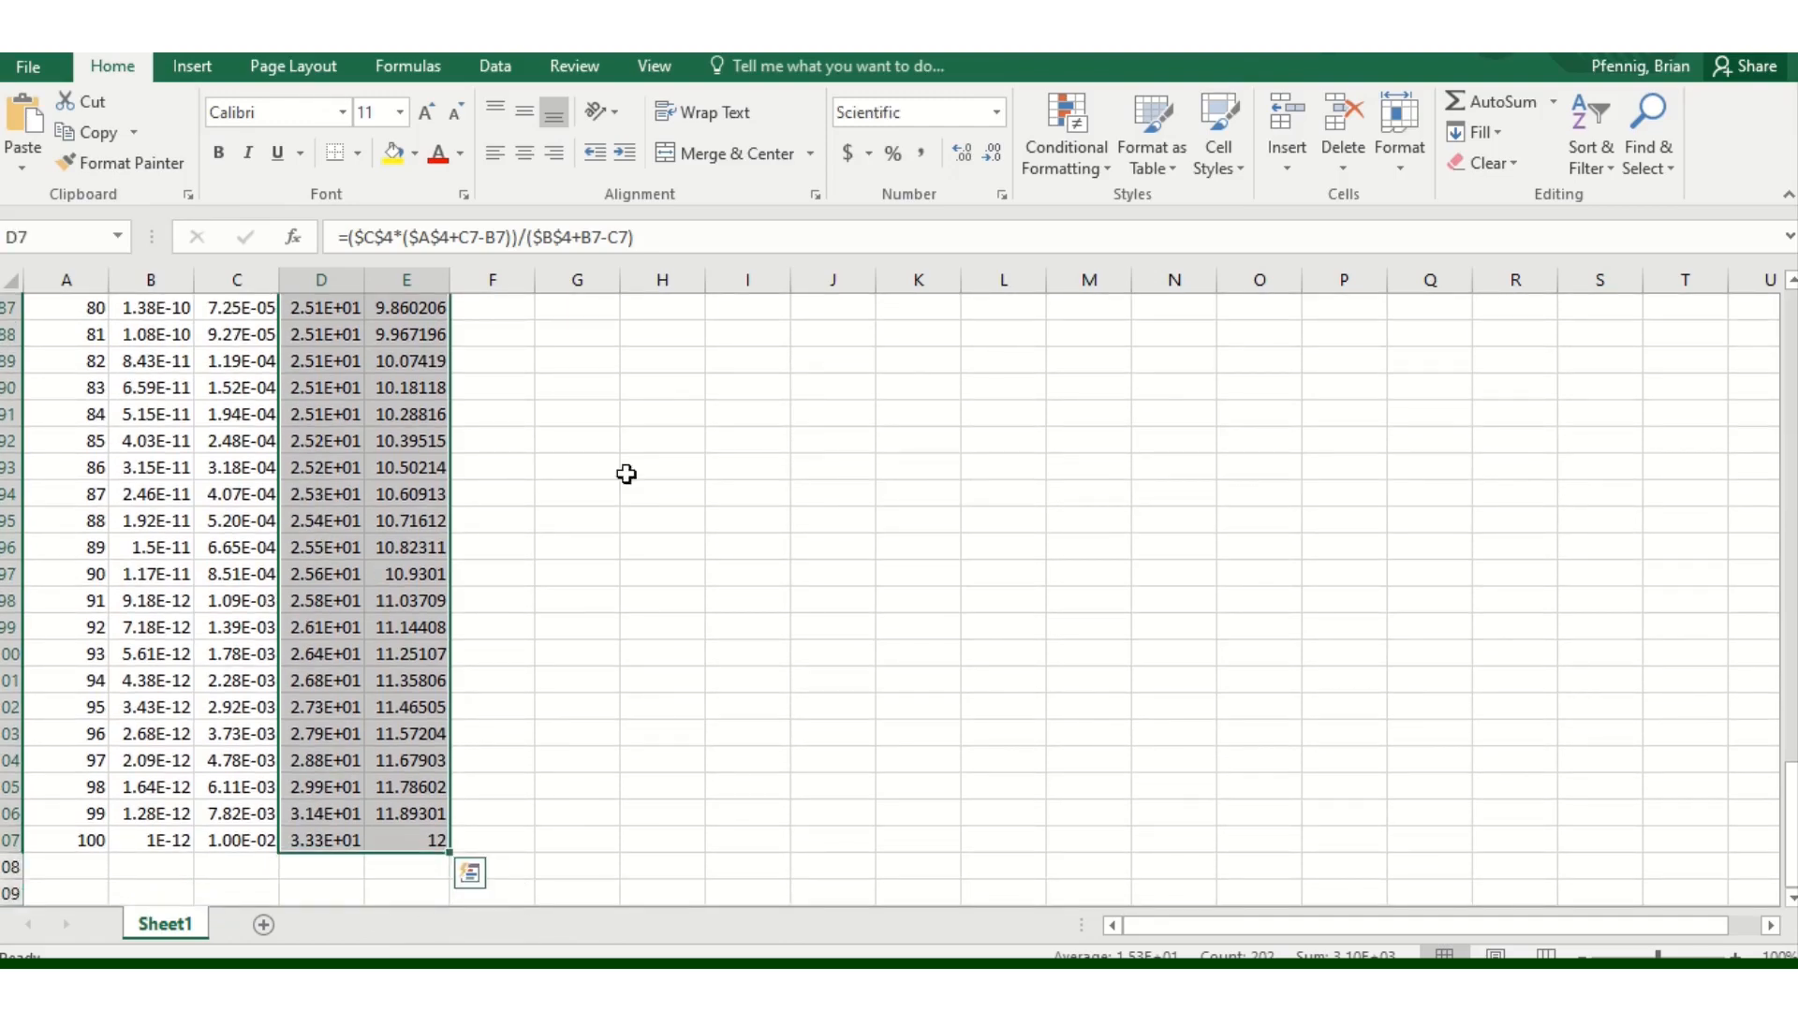
pyautogui.click(996, 112)
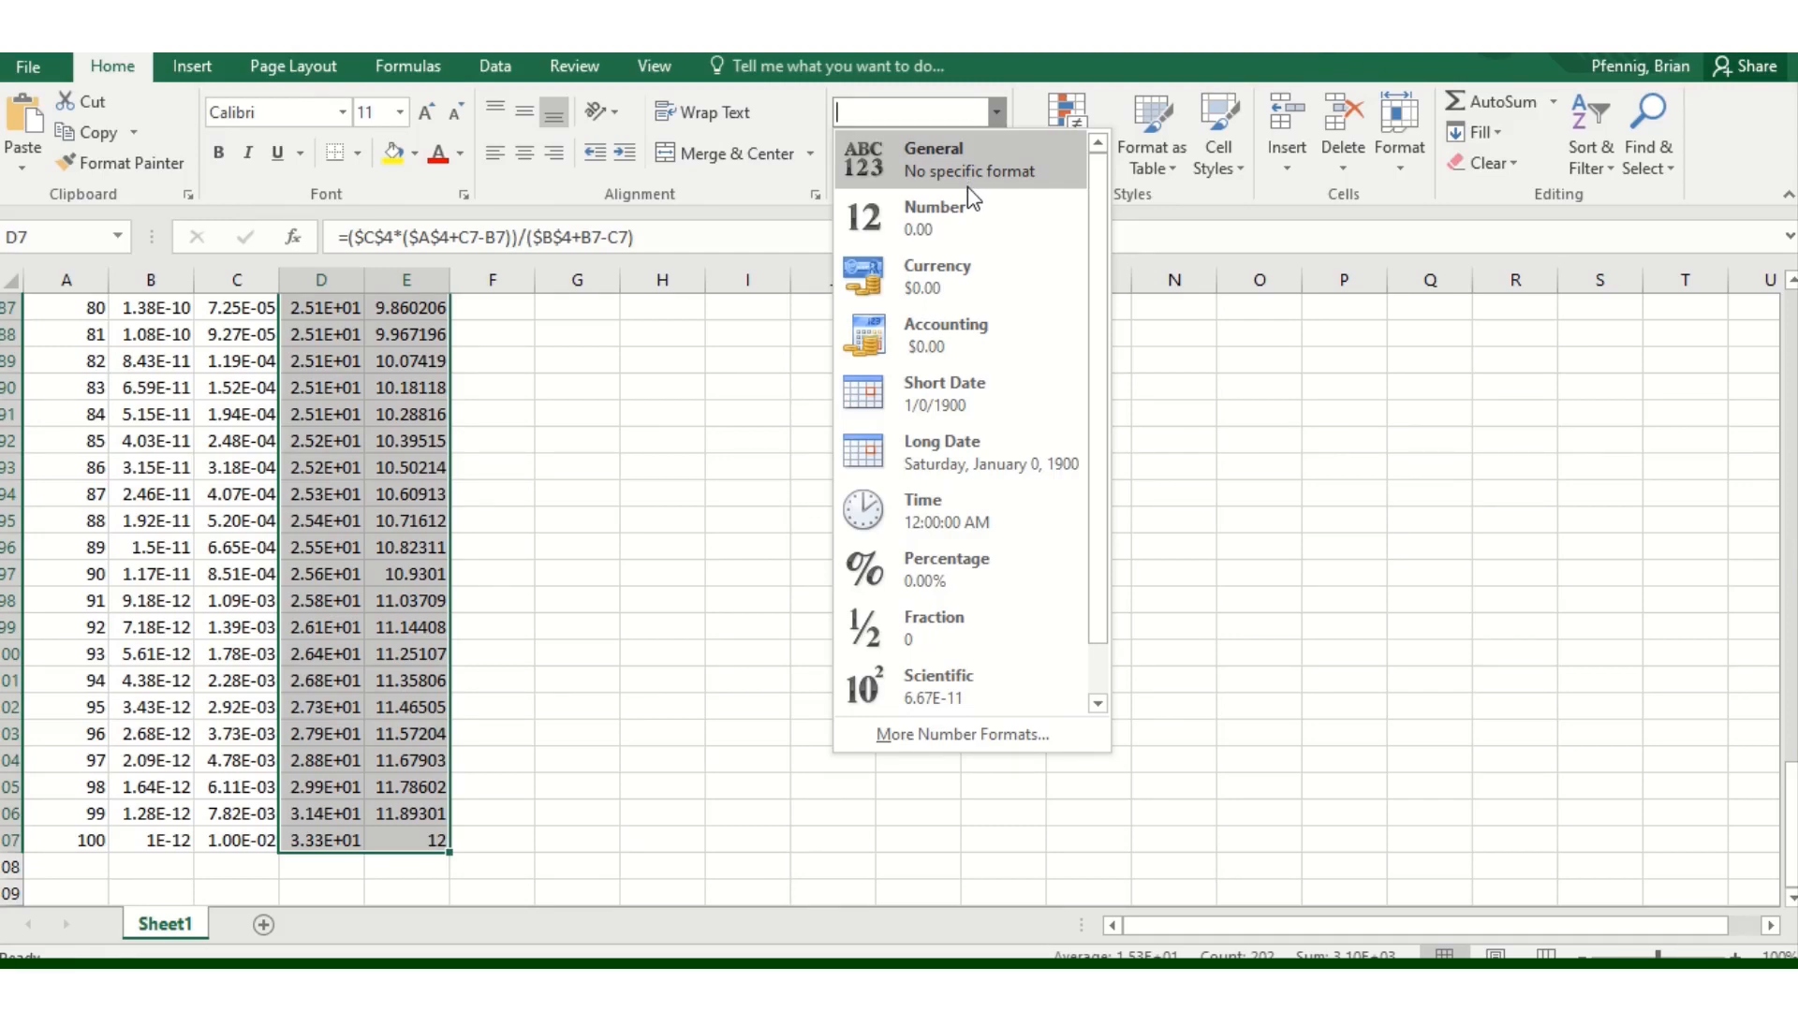
pyautogui.click(936, 669)
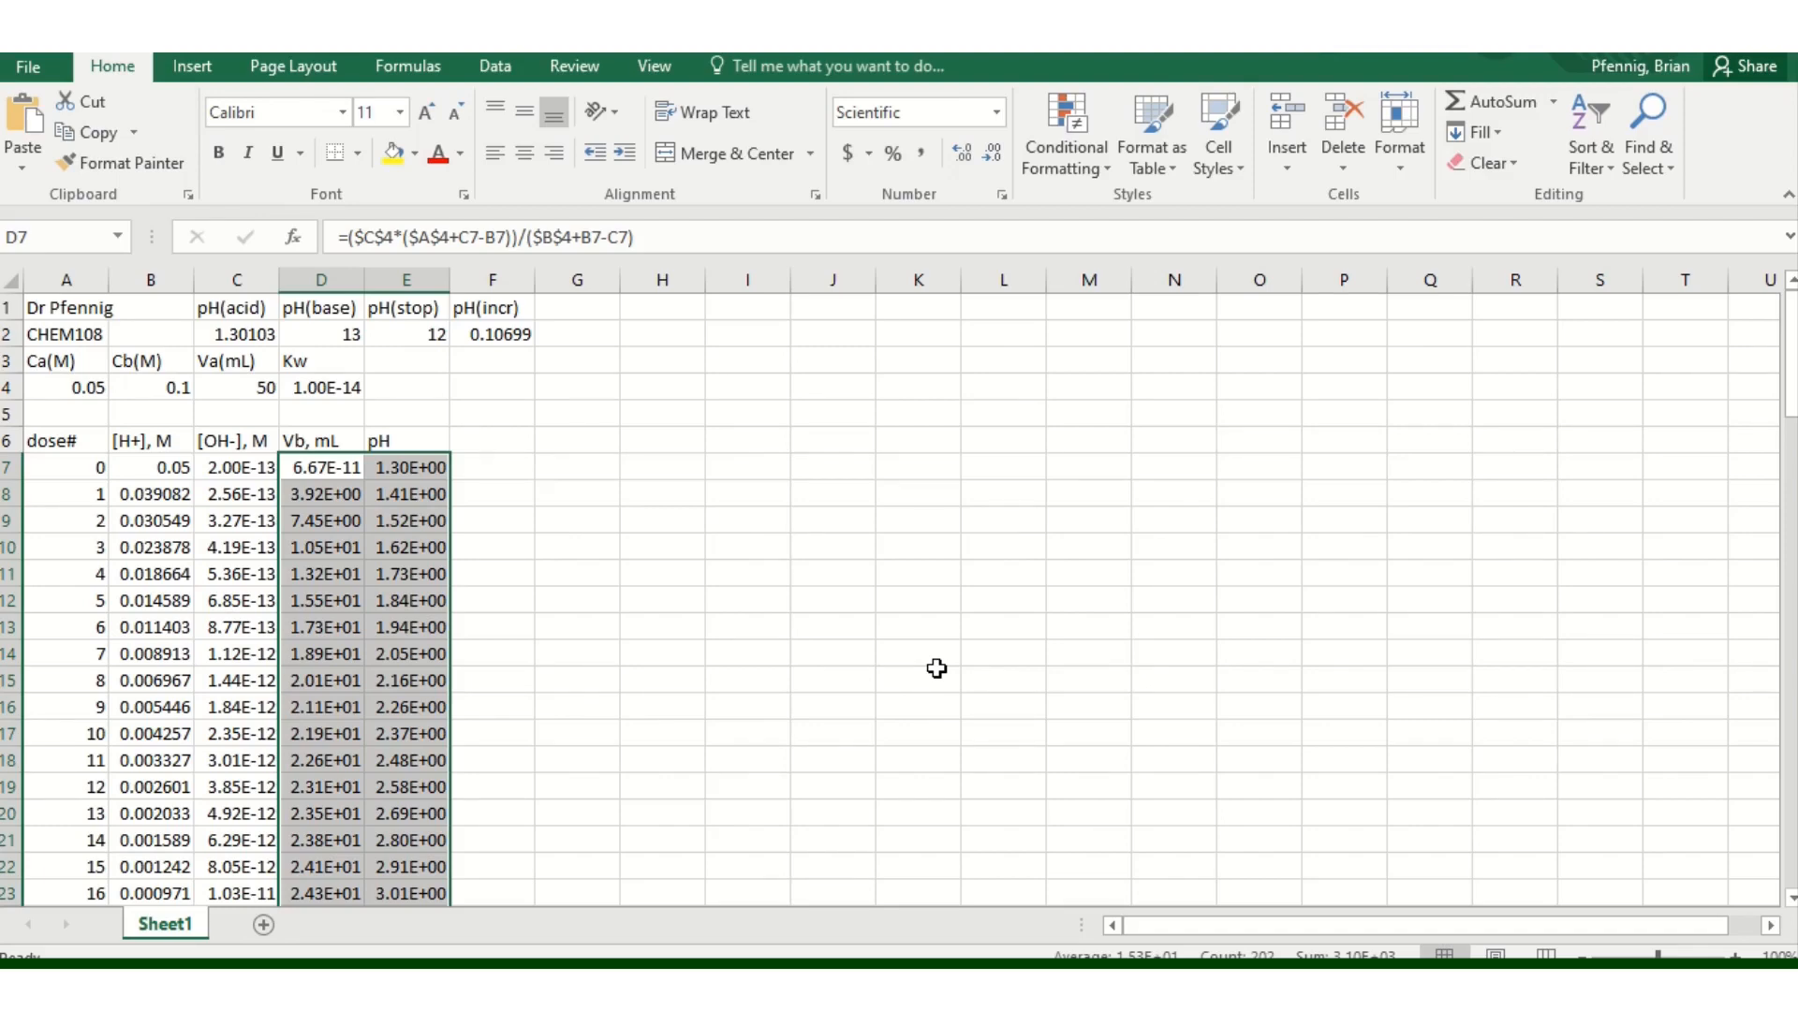
pyautogui.click(963, 161)
pyautogui.click(991, 161)
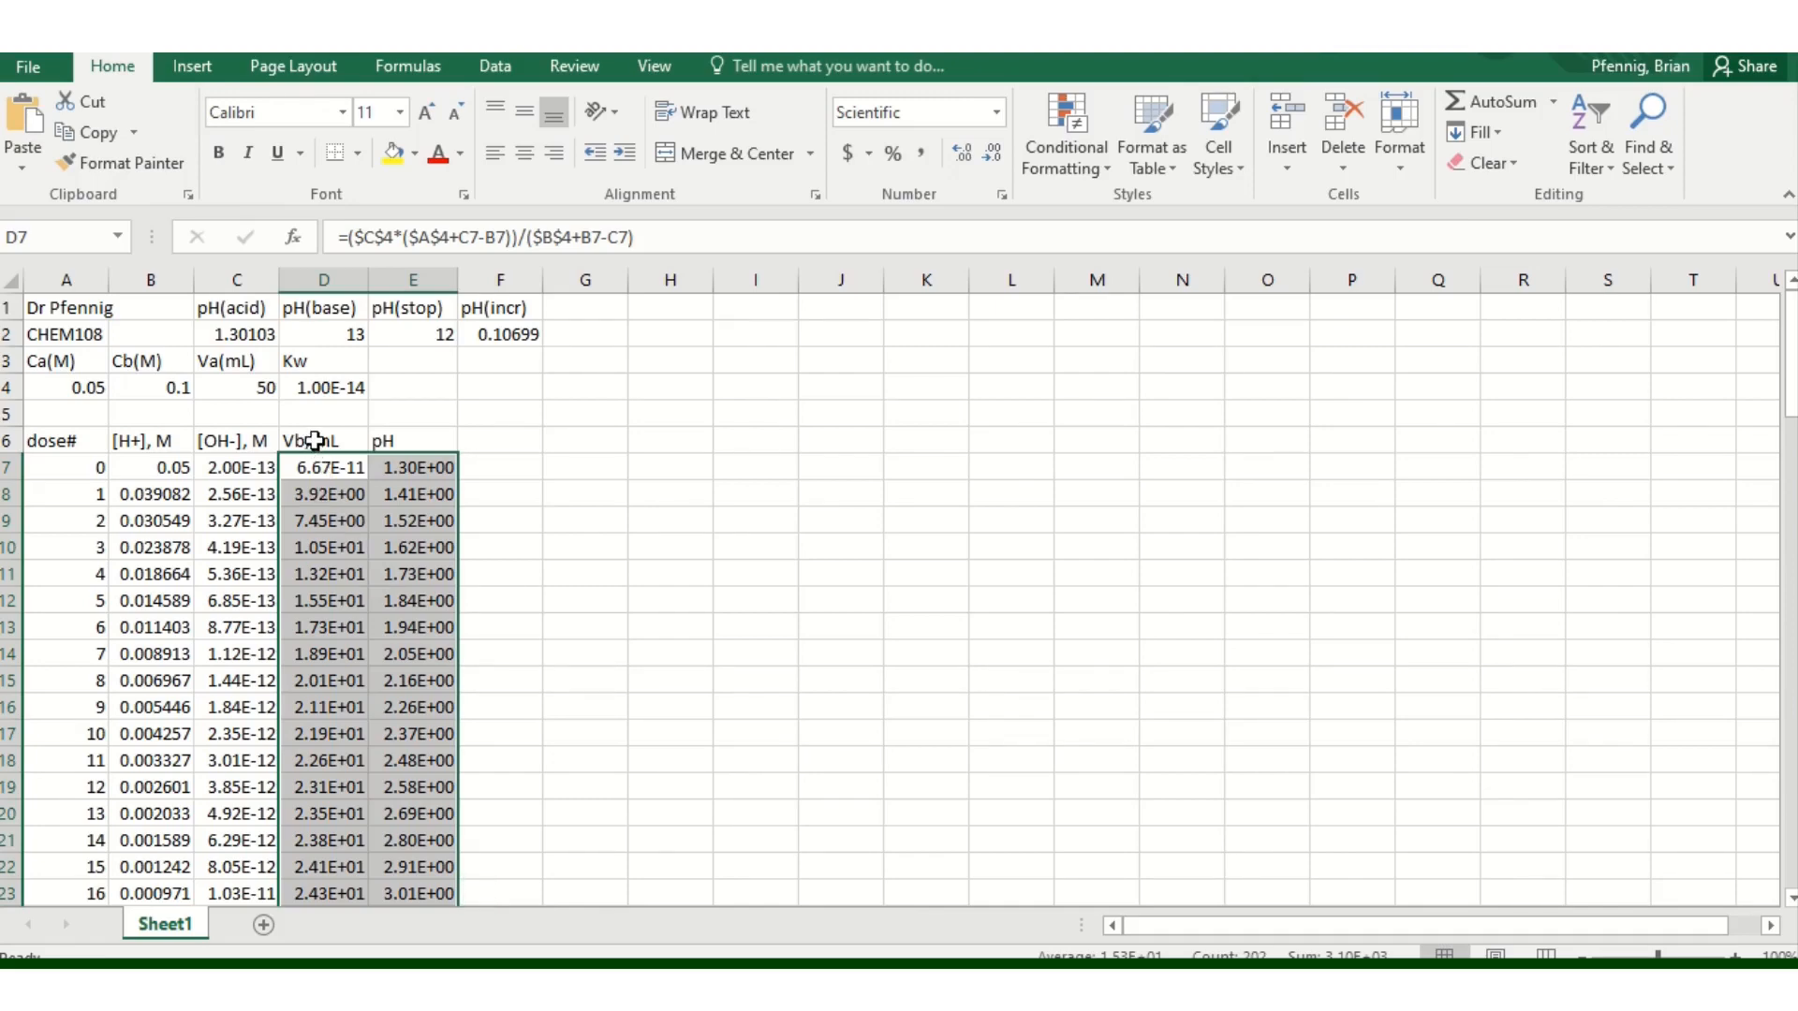
# - Insert a markers-only scatter chart of pH against Vb from D6:E107, including the column headings
pyautogui.moveTo(317, 446); pyautogui.dragTo(404, 634)
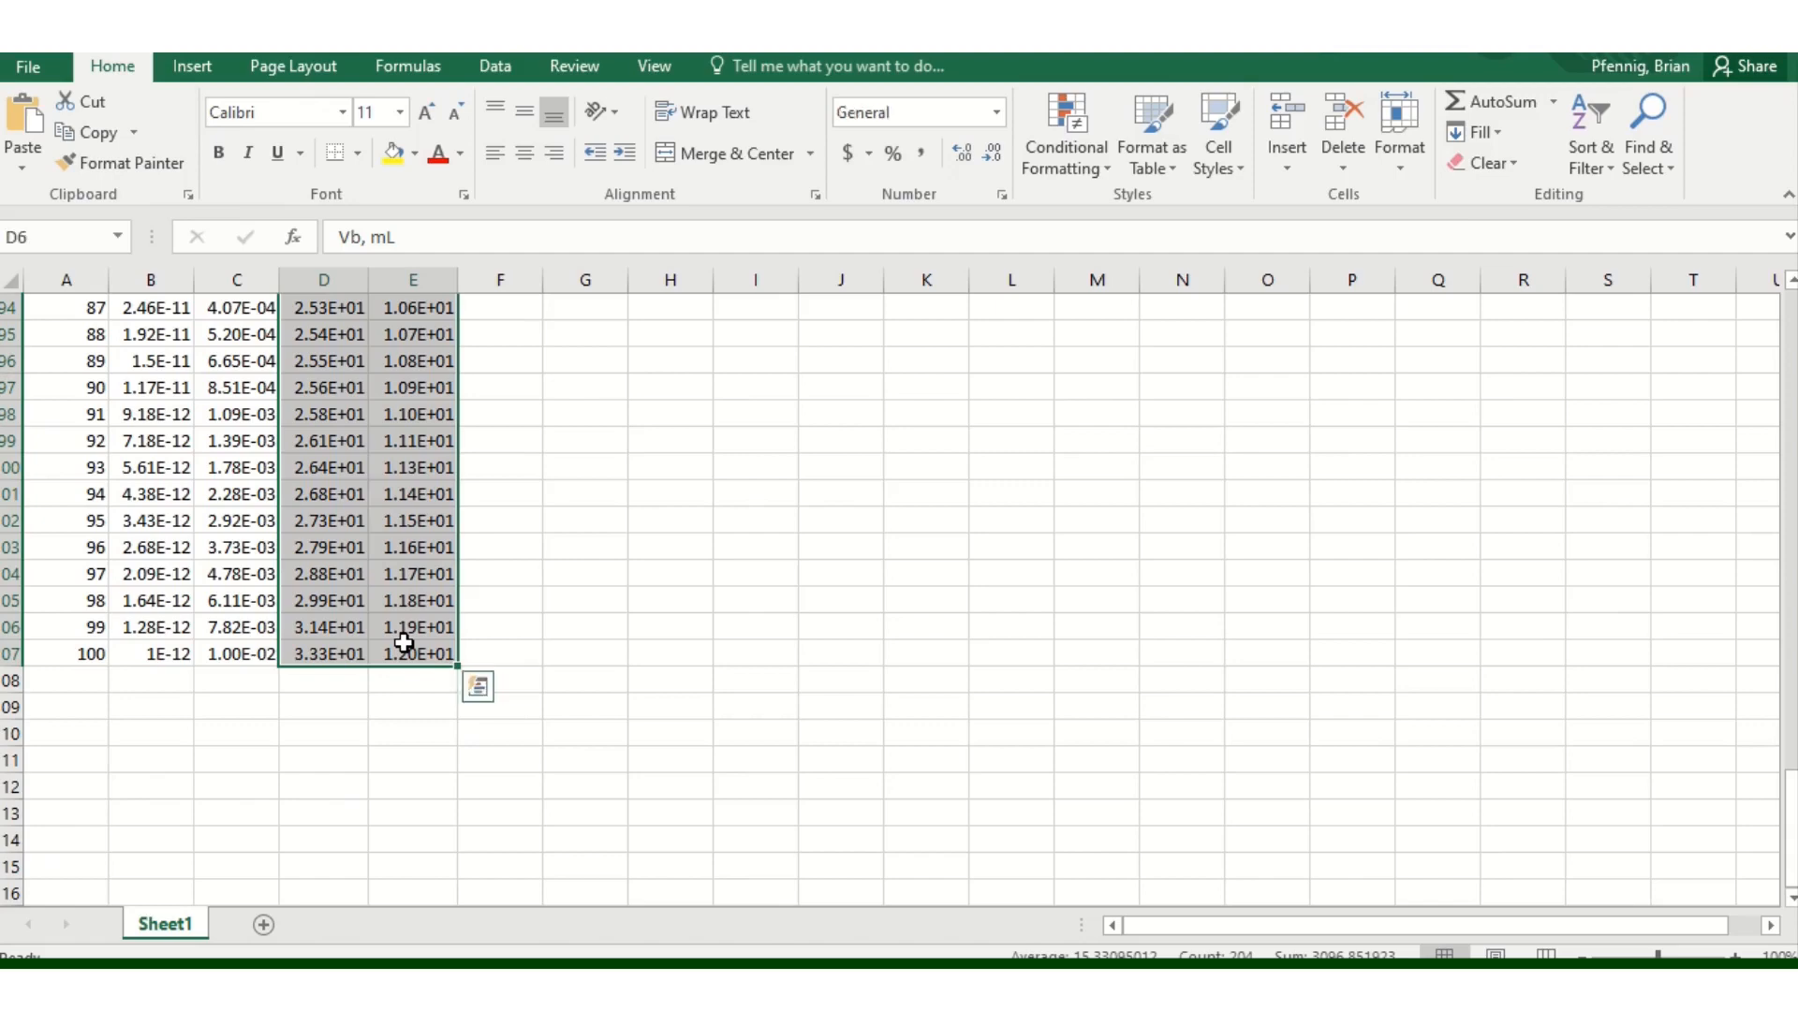
pyautogui.click(210, 67)
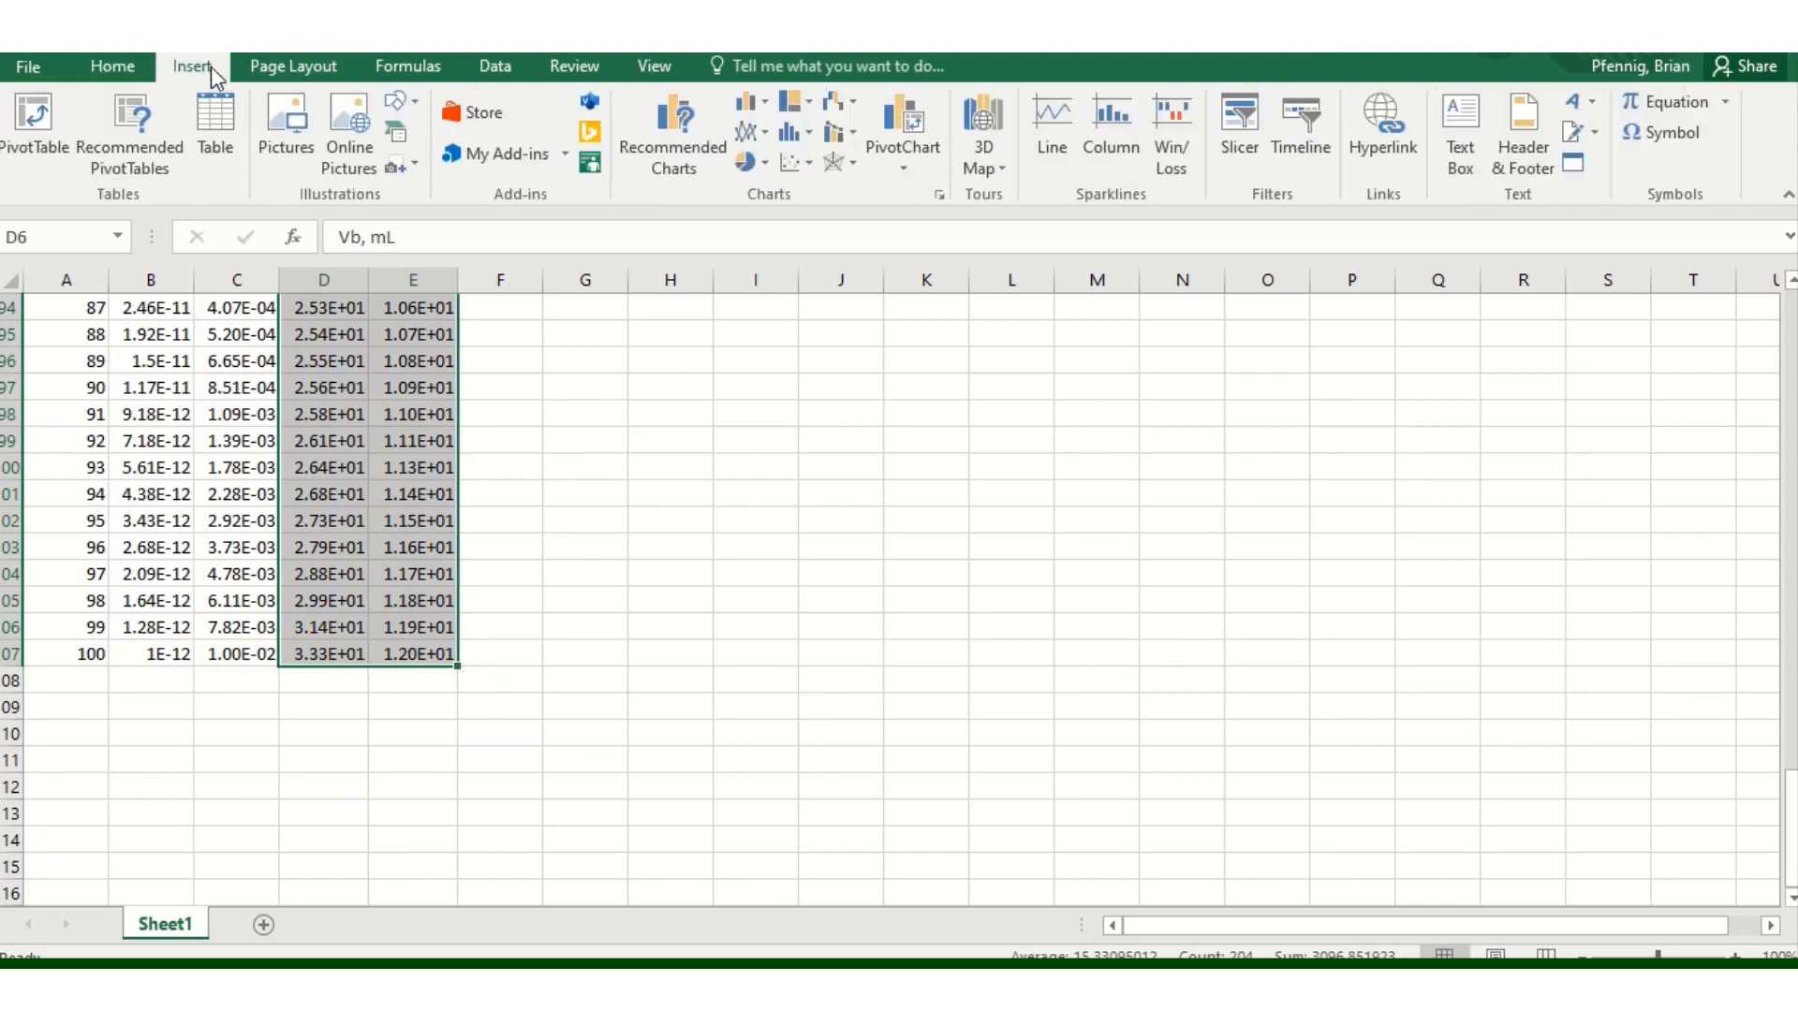
pyautogui.click(805, 167)
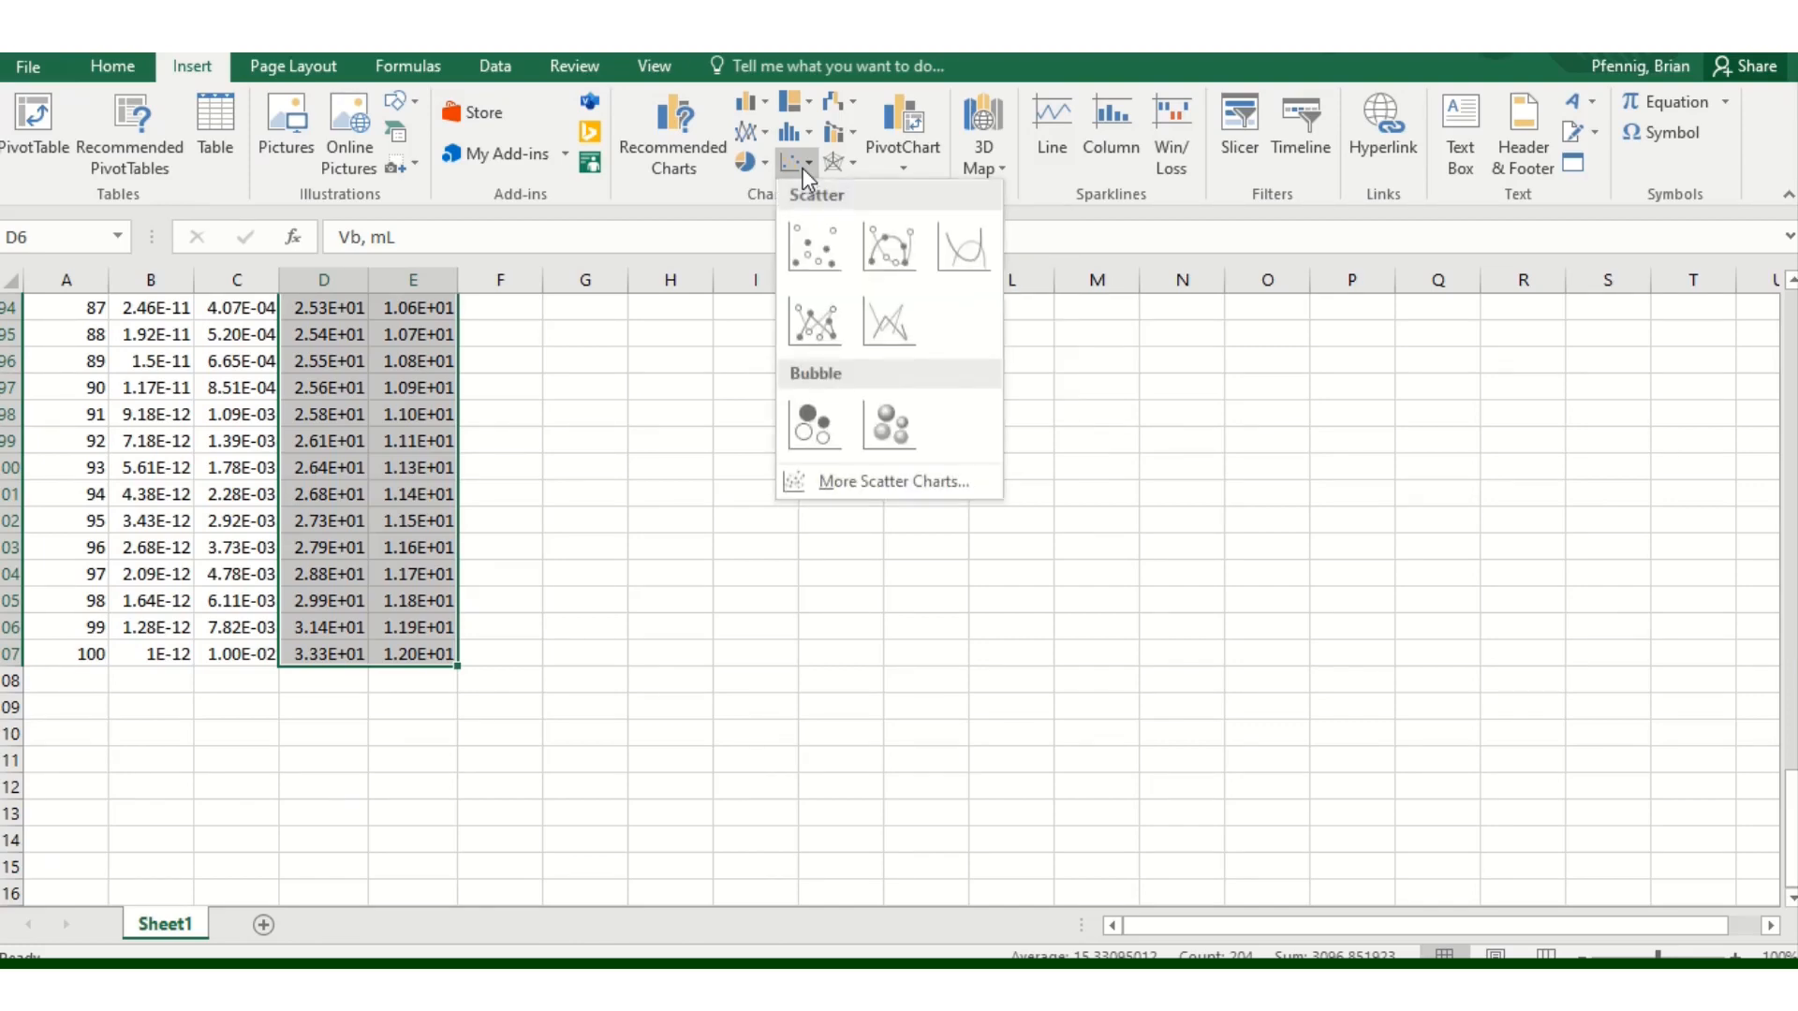
pyautogui.click(822, 248)
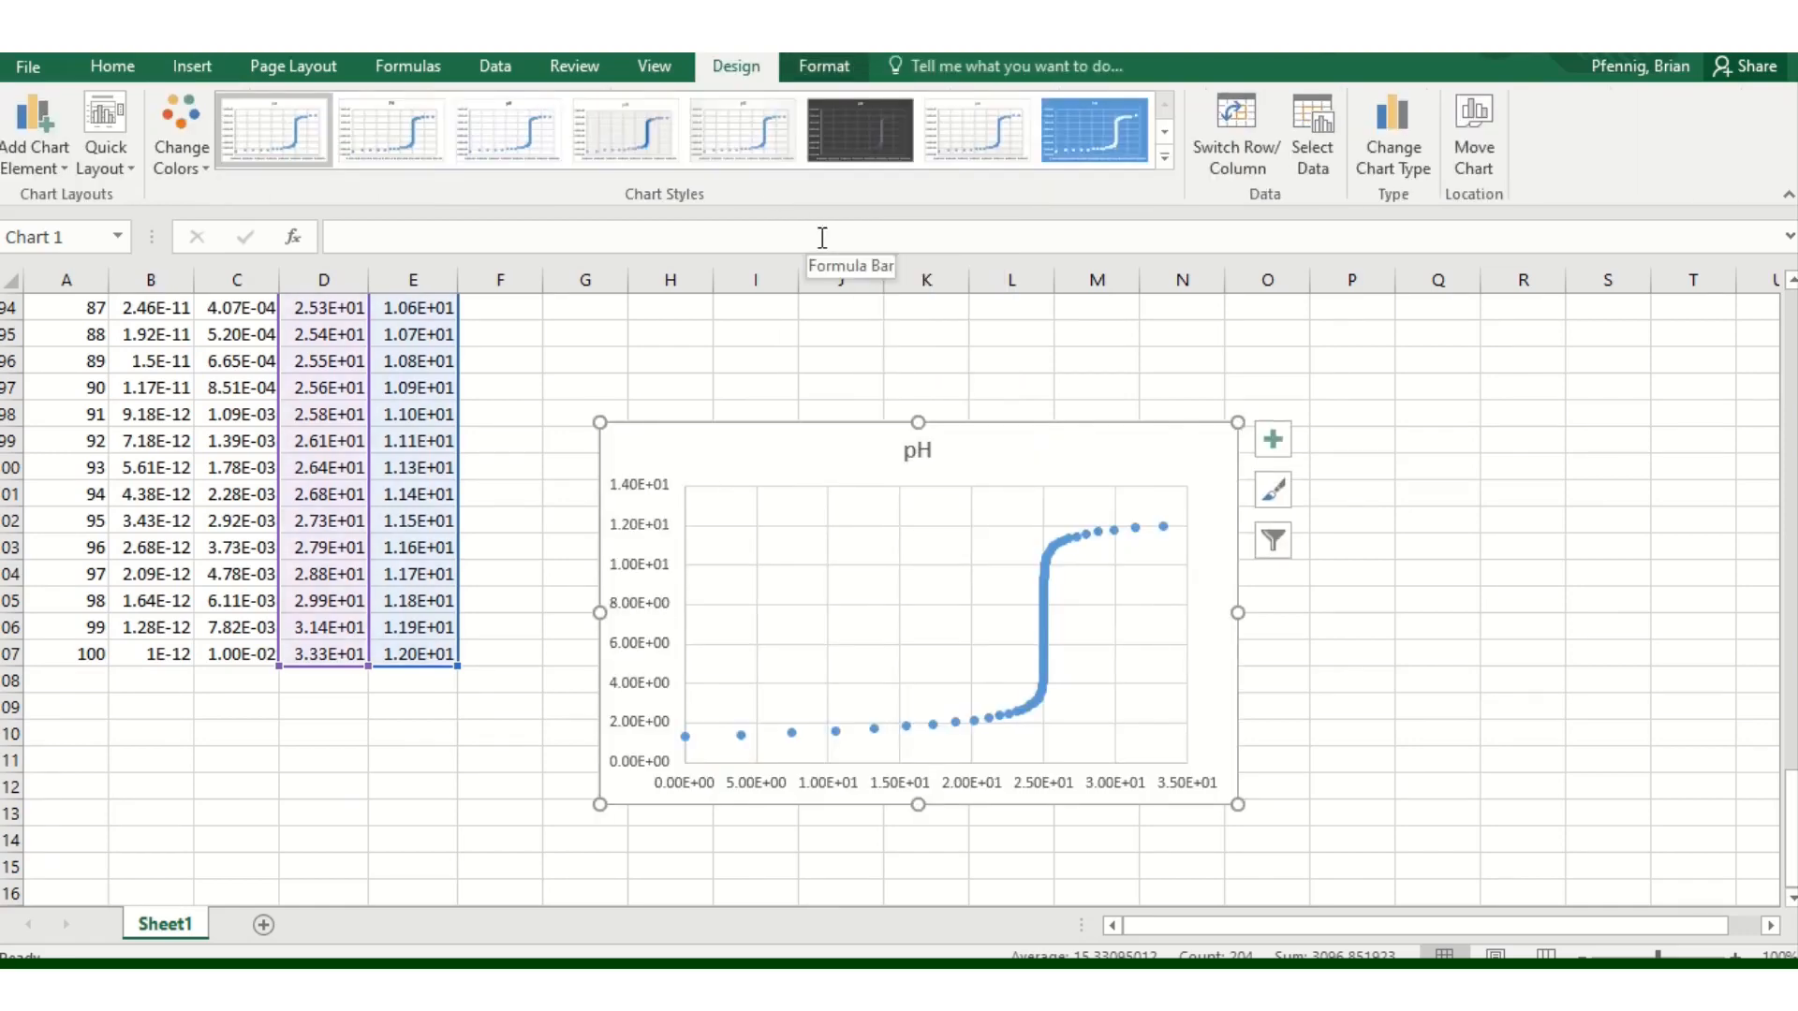
# - Move the chart beside the data and resize it narrower and taller to cover about F3 to K40
pyautogui.moveTo(810, 421); pyautogui.dragTo(676, 352)
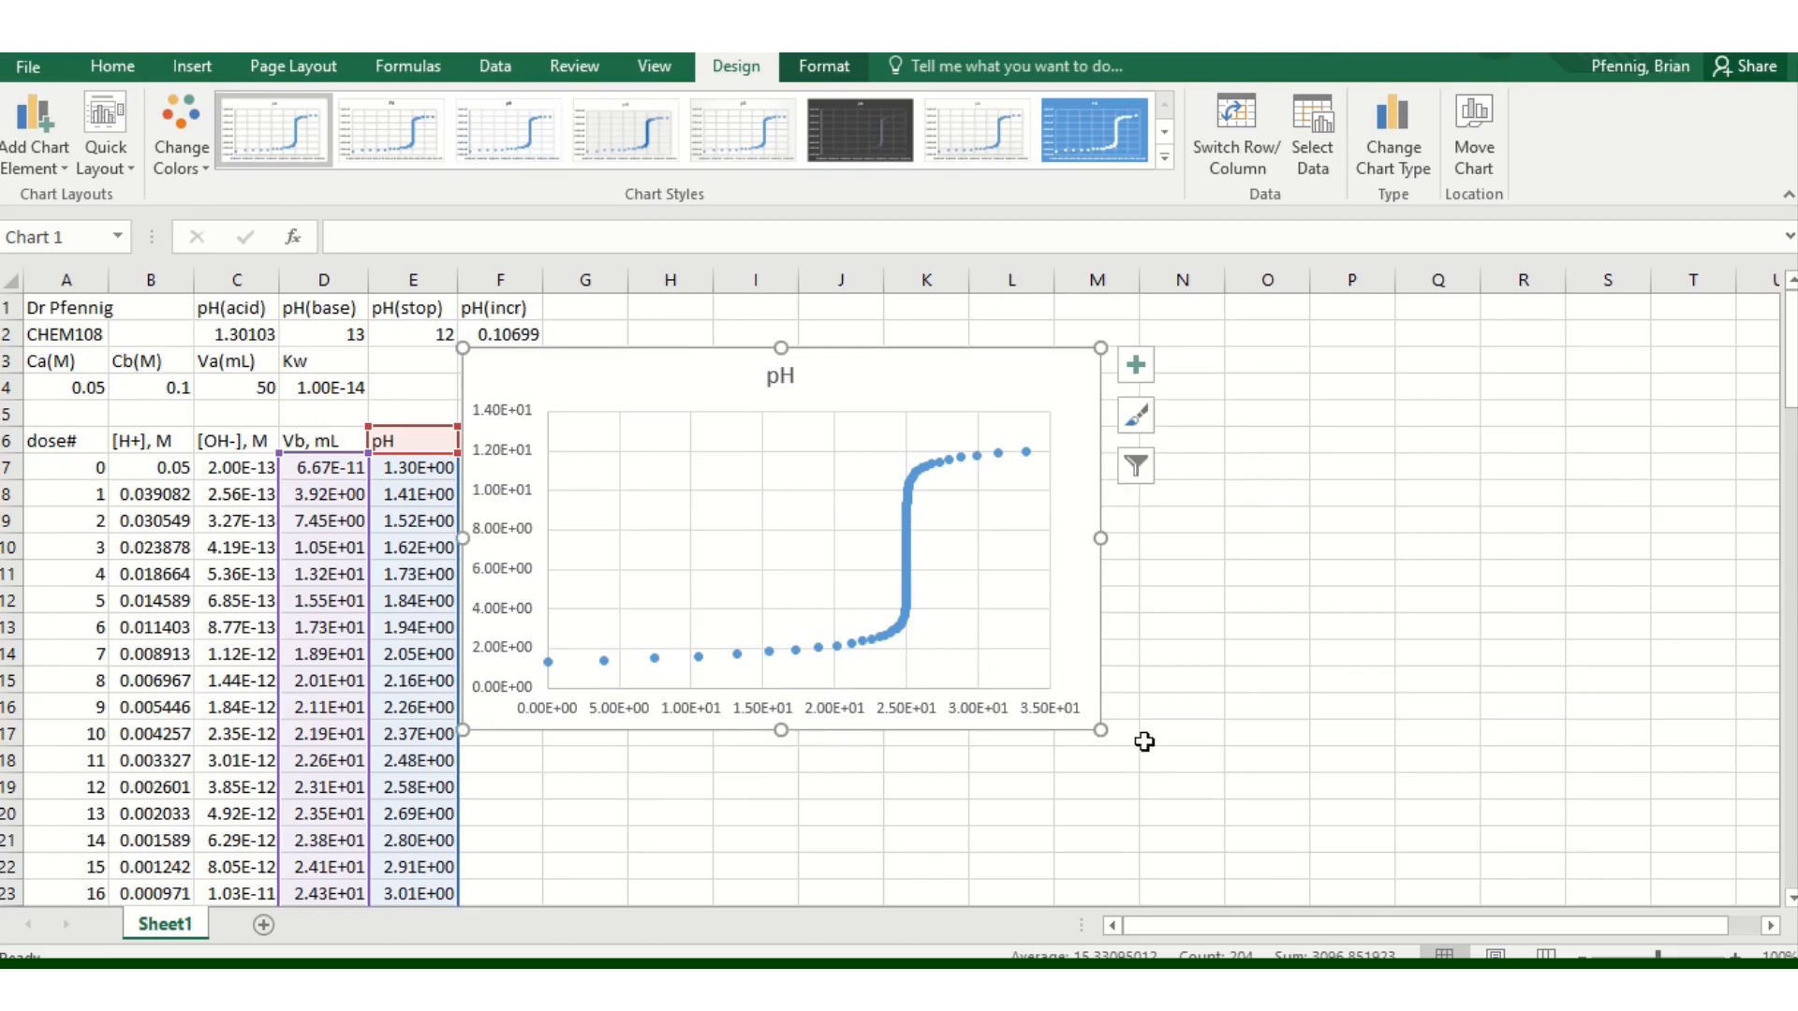
pyautogui.moveTo(1102, 729); pyautogui.dragTo(961, 615)
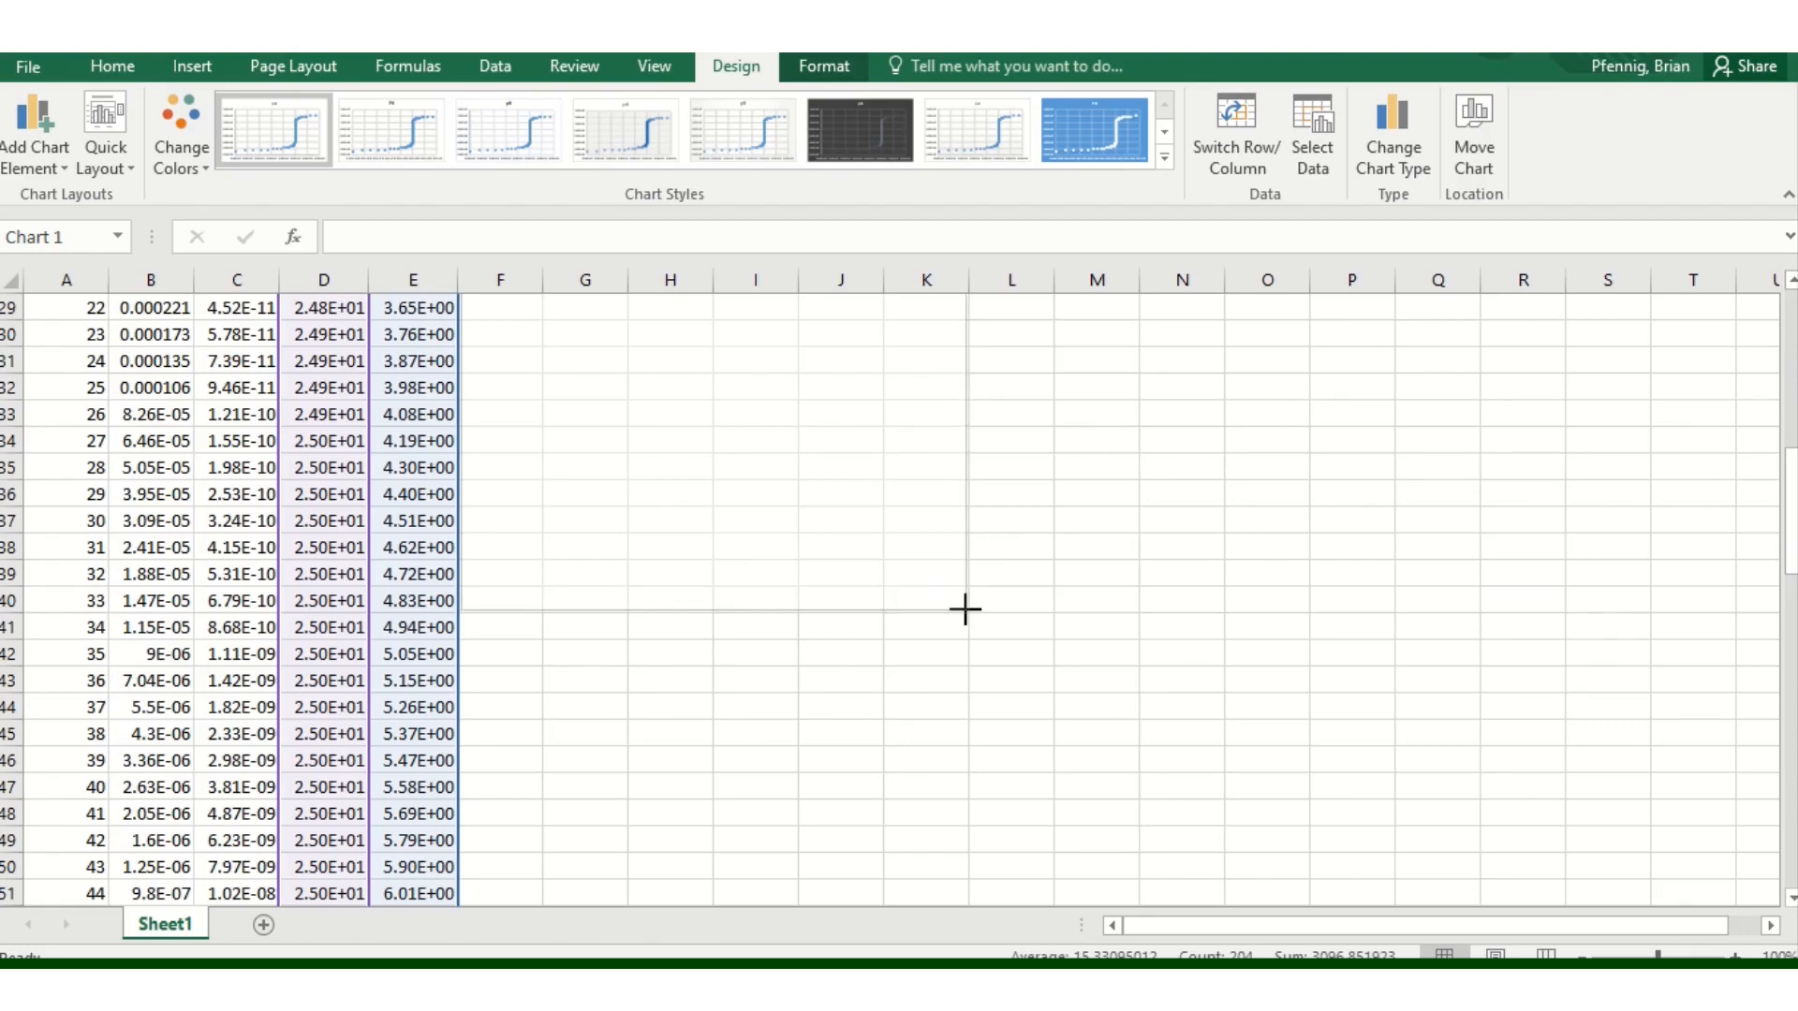
pyautogui.moveTo(964, 609); pyautogui.dragTo(965, 609)
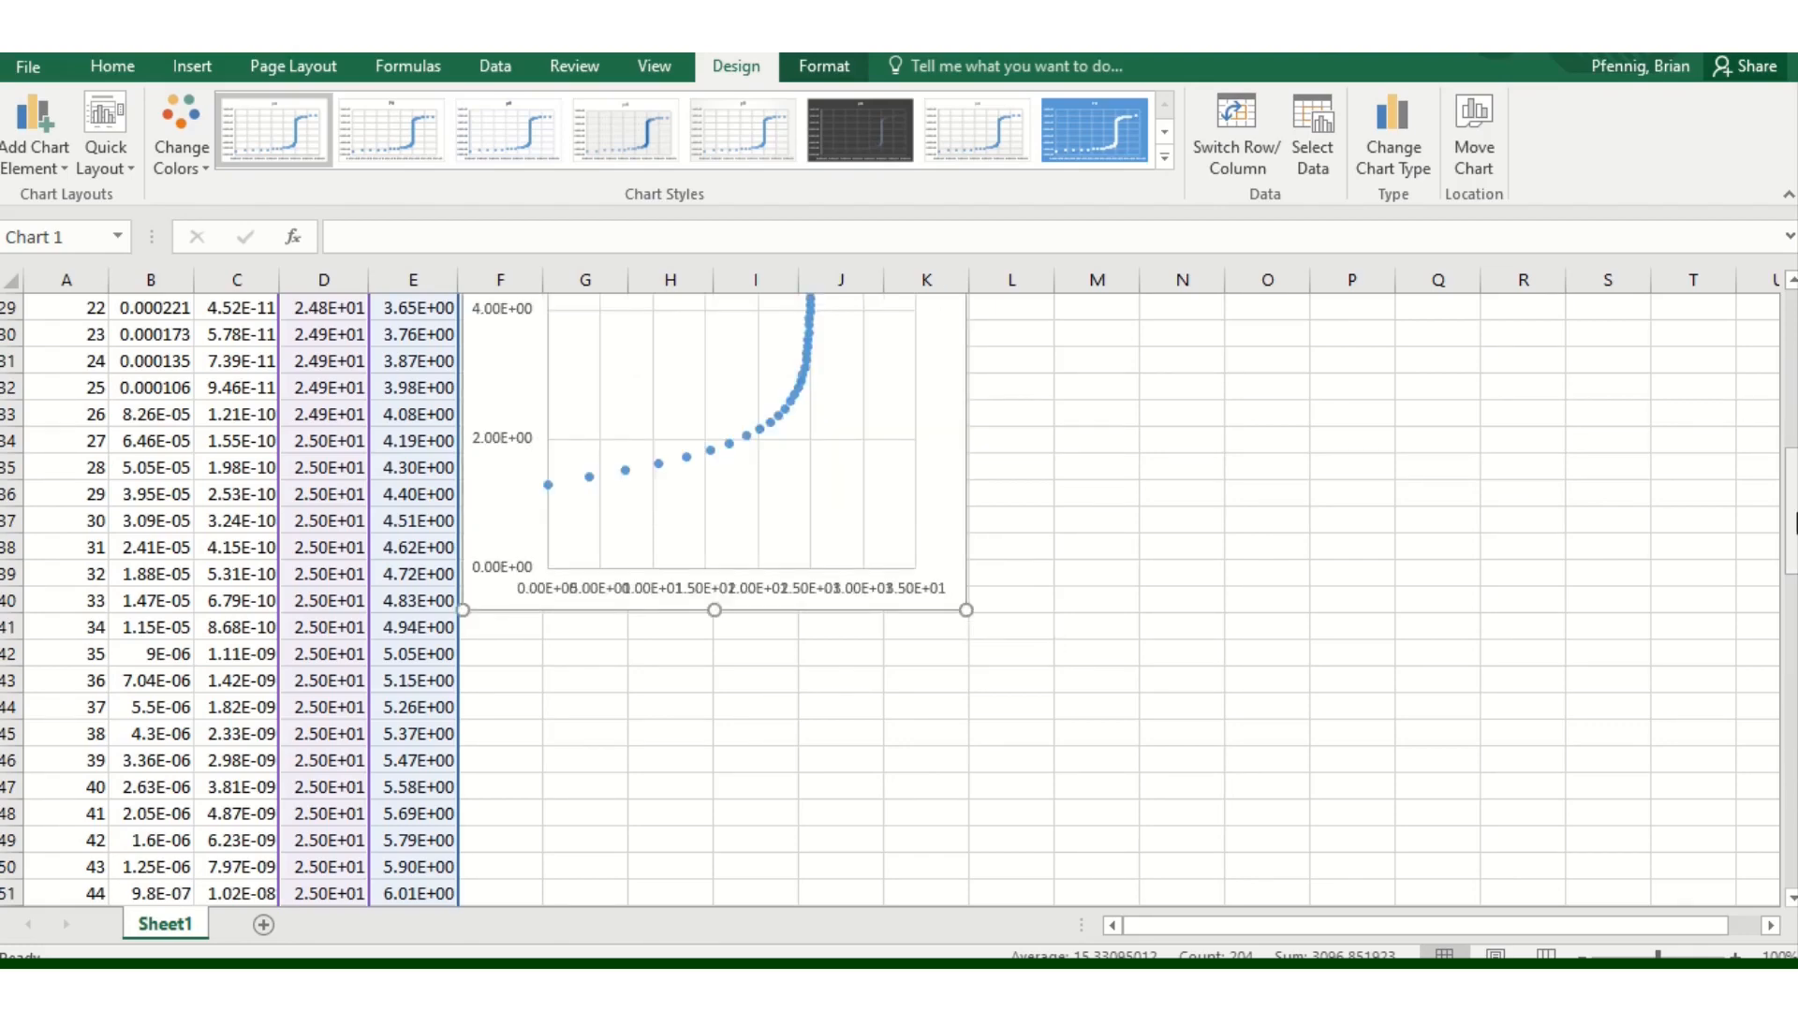
pyautogui.moveTo(1795, 524); pyautogui.dragTo(1794, 363)
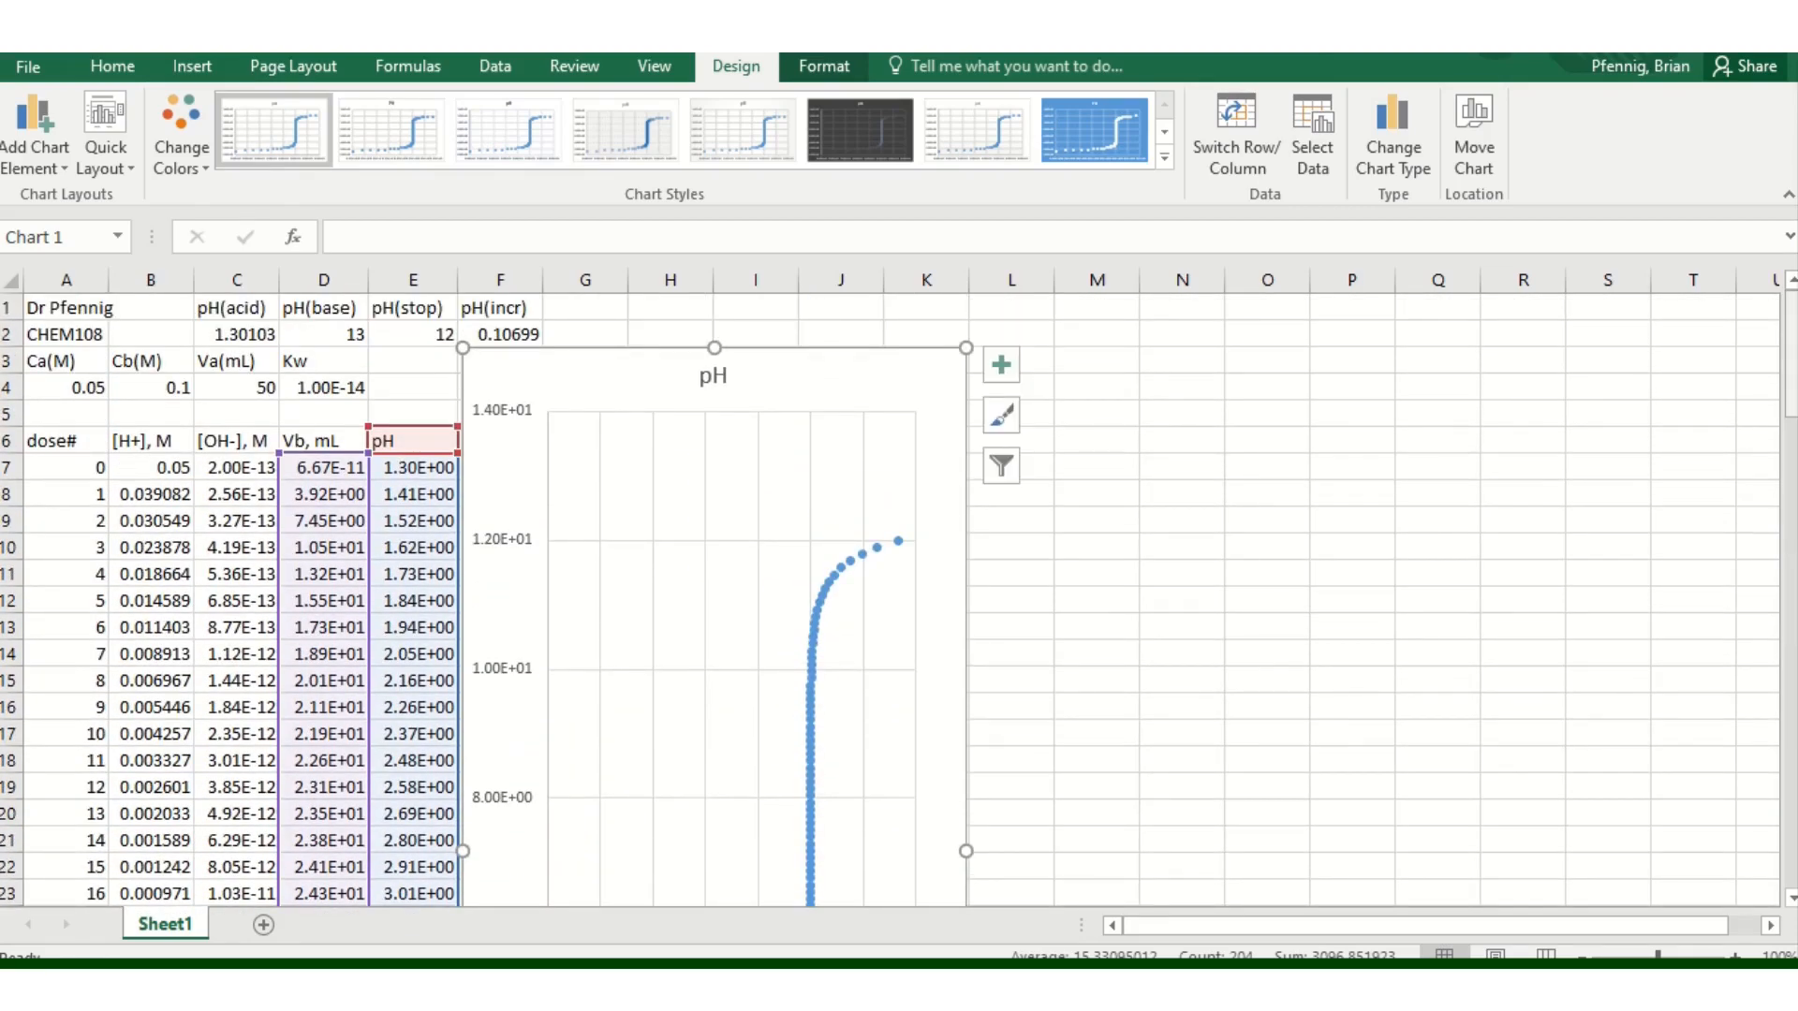
# - Add a primary horizontal axis title reading "Vb (mL)" to the chart
pyautogui.click(65, 144)
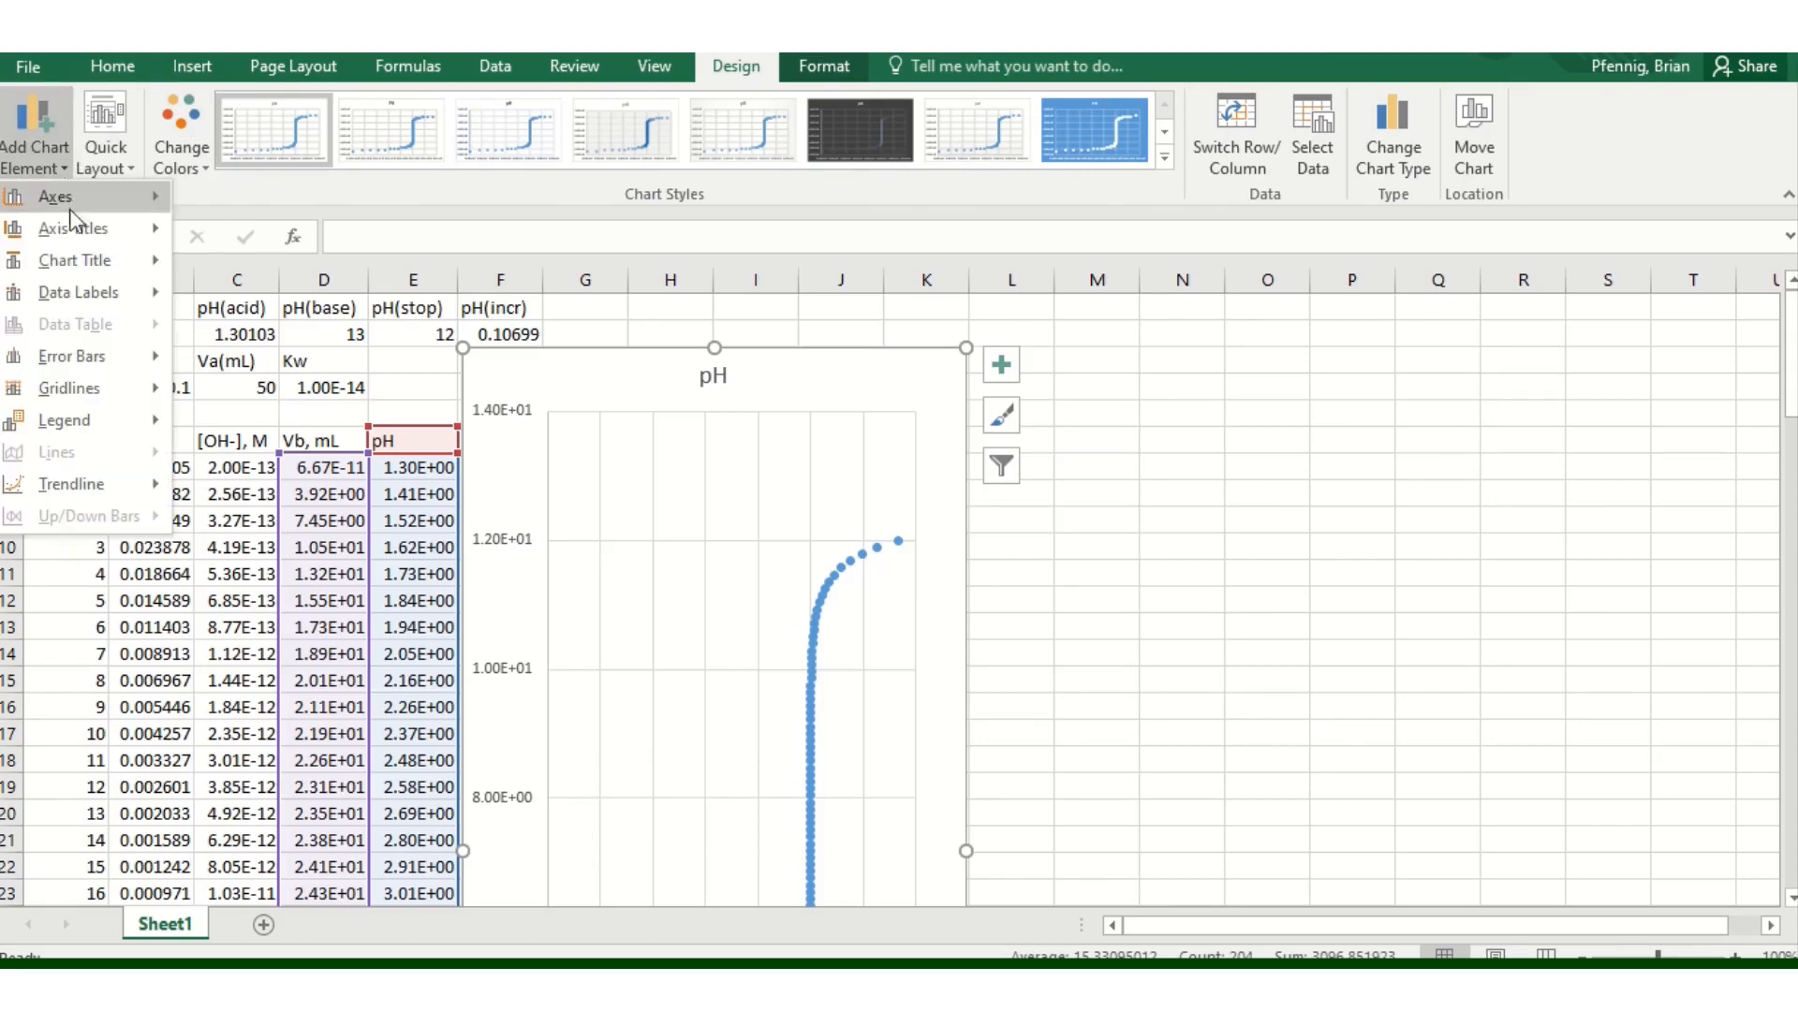
pyautogui.moveTo(71, 223)
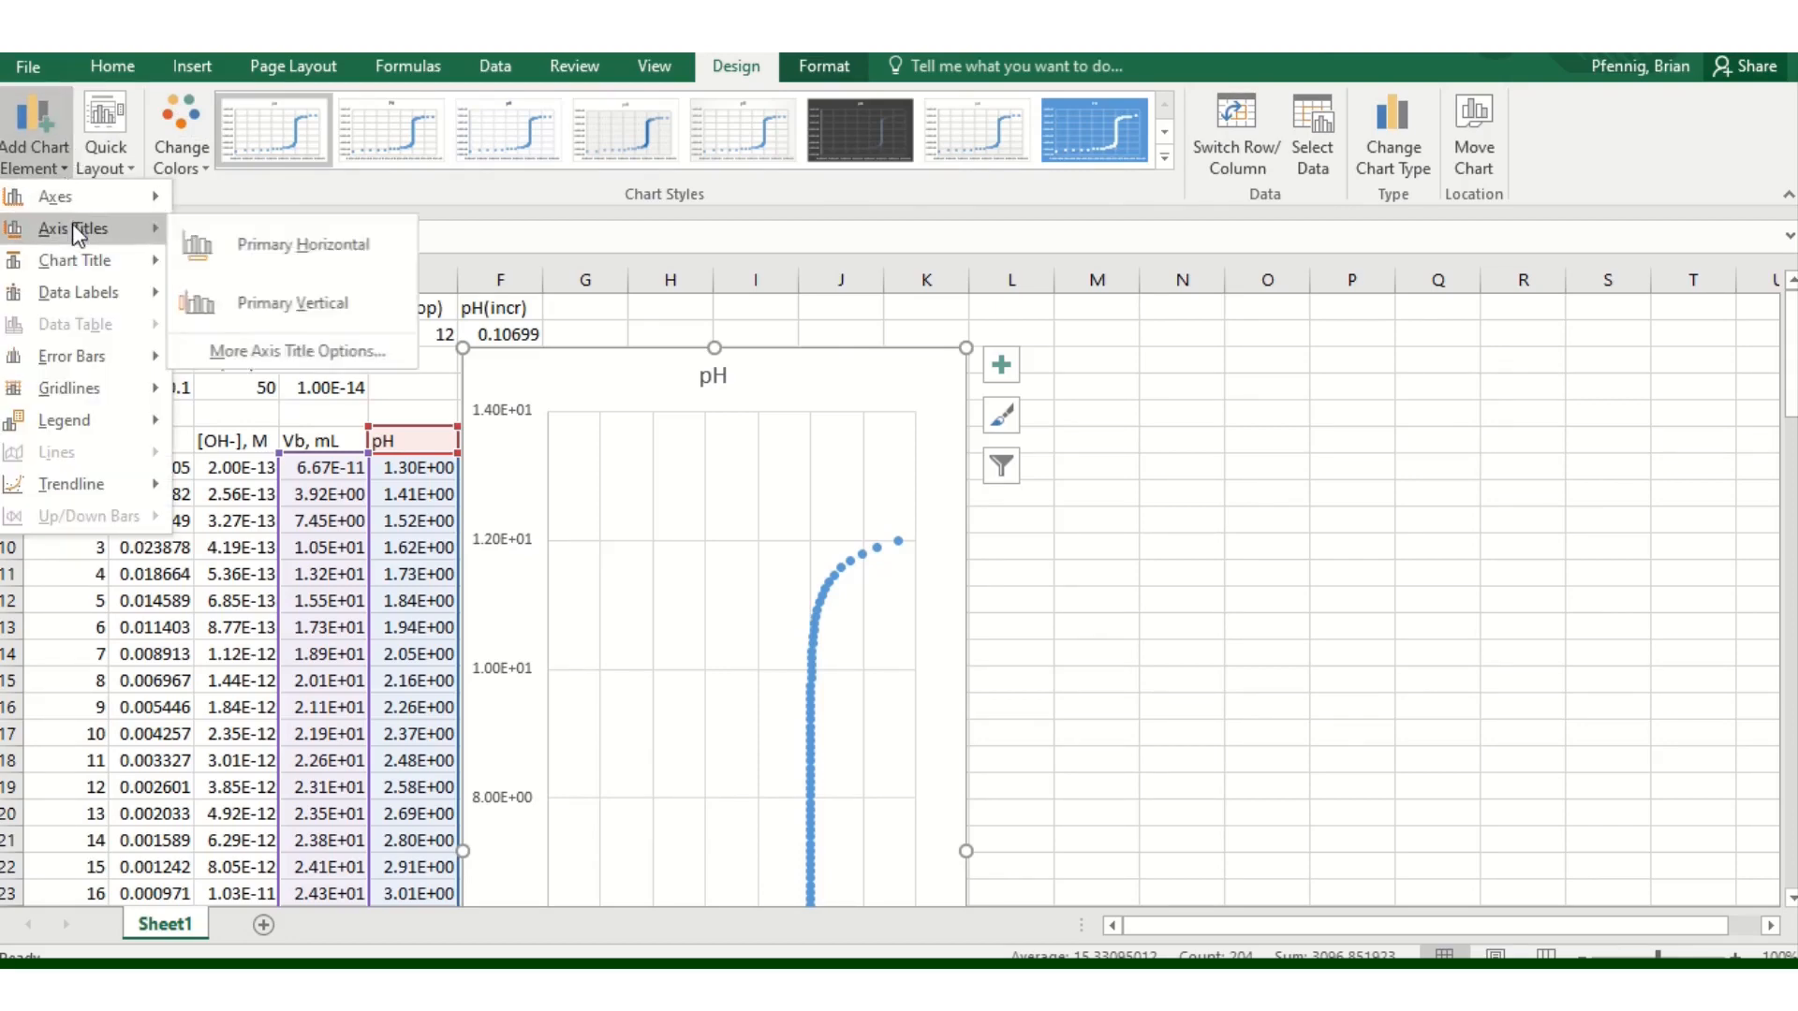
pyautogui.click(243, 237)
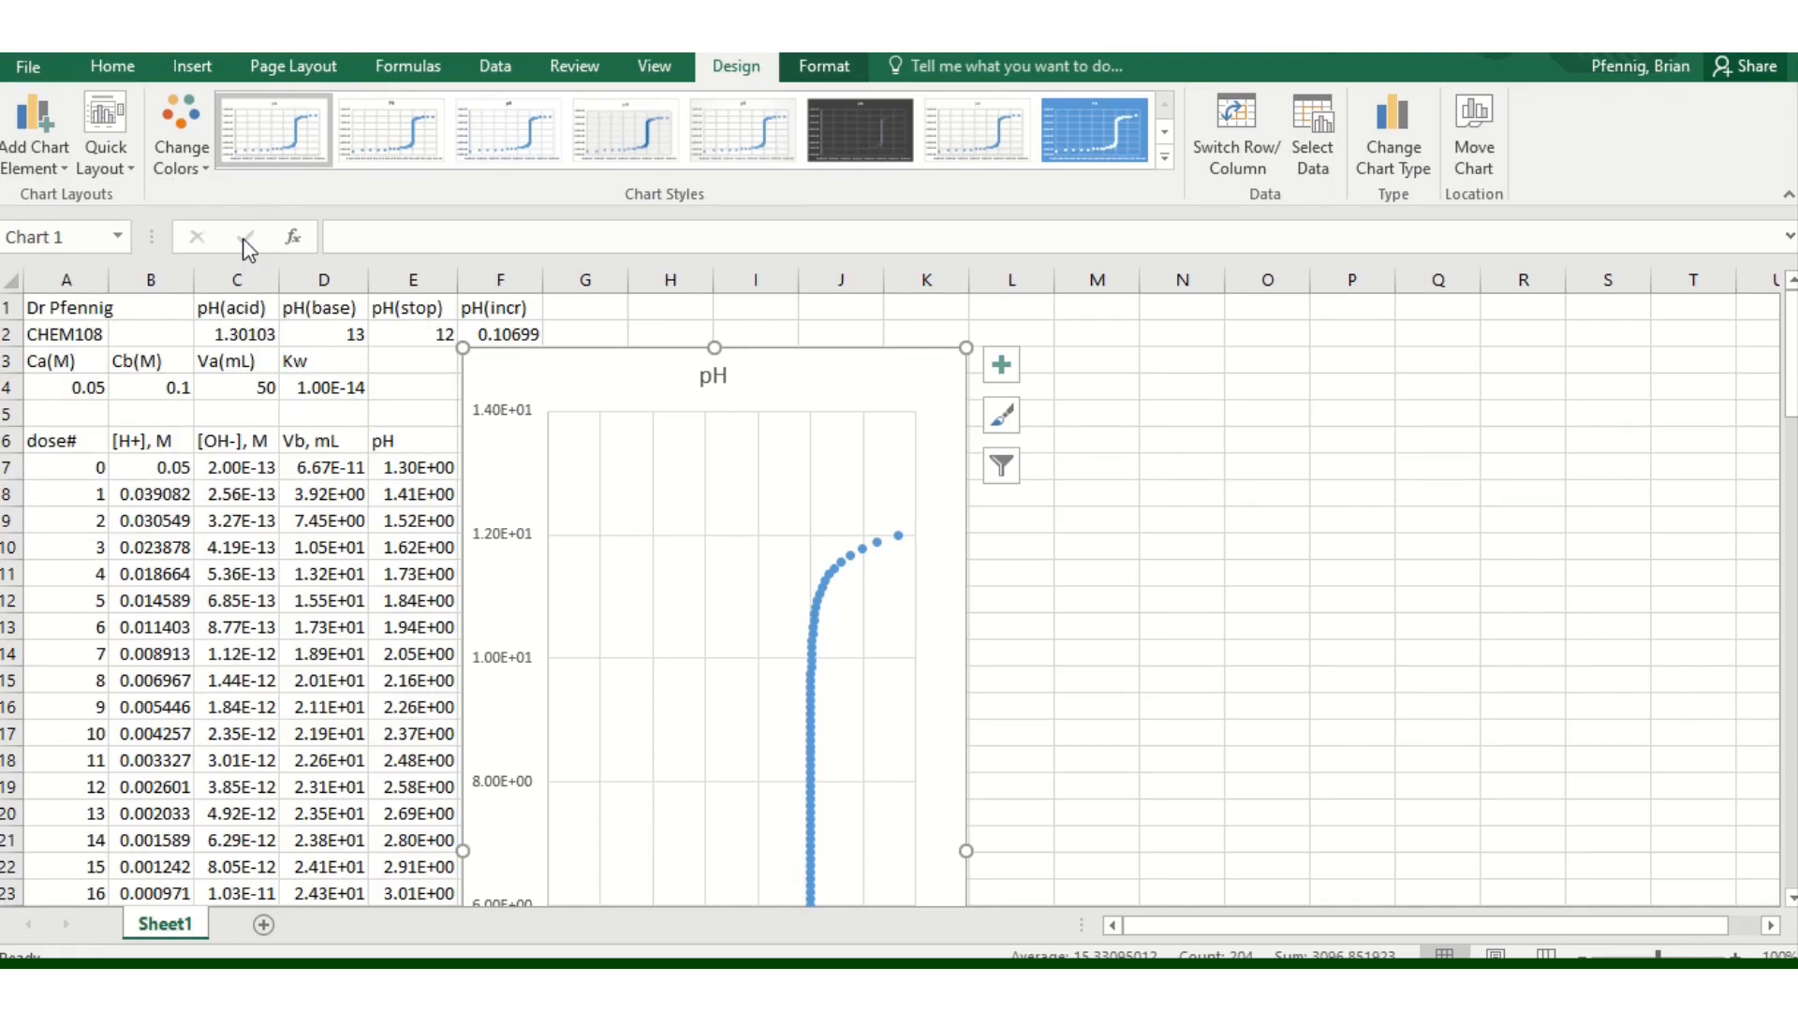
pyautogui.write('Vb')
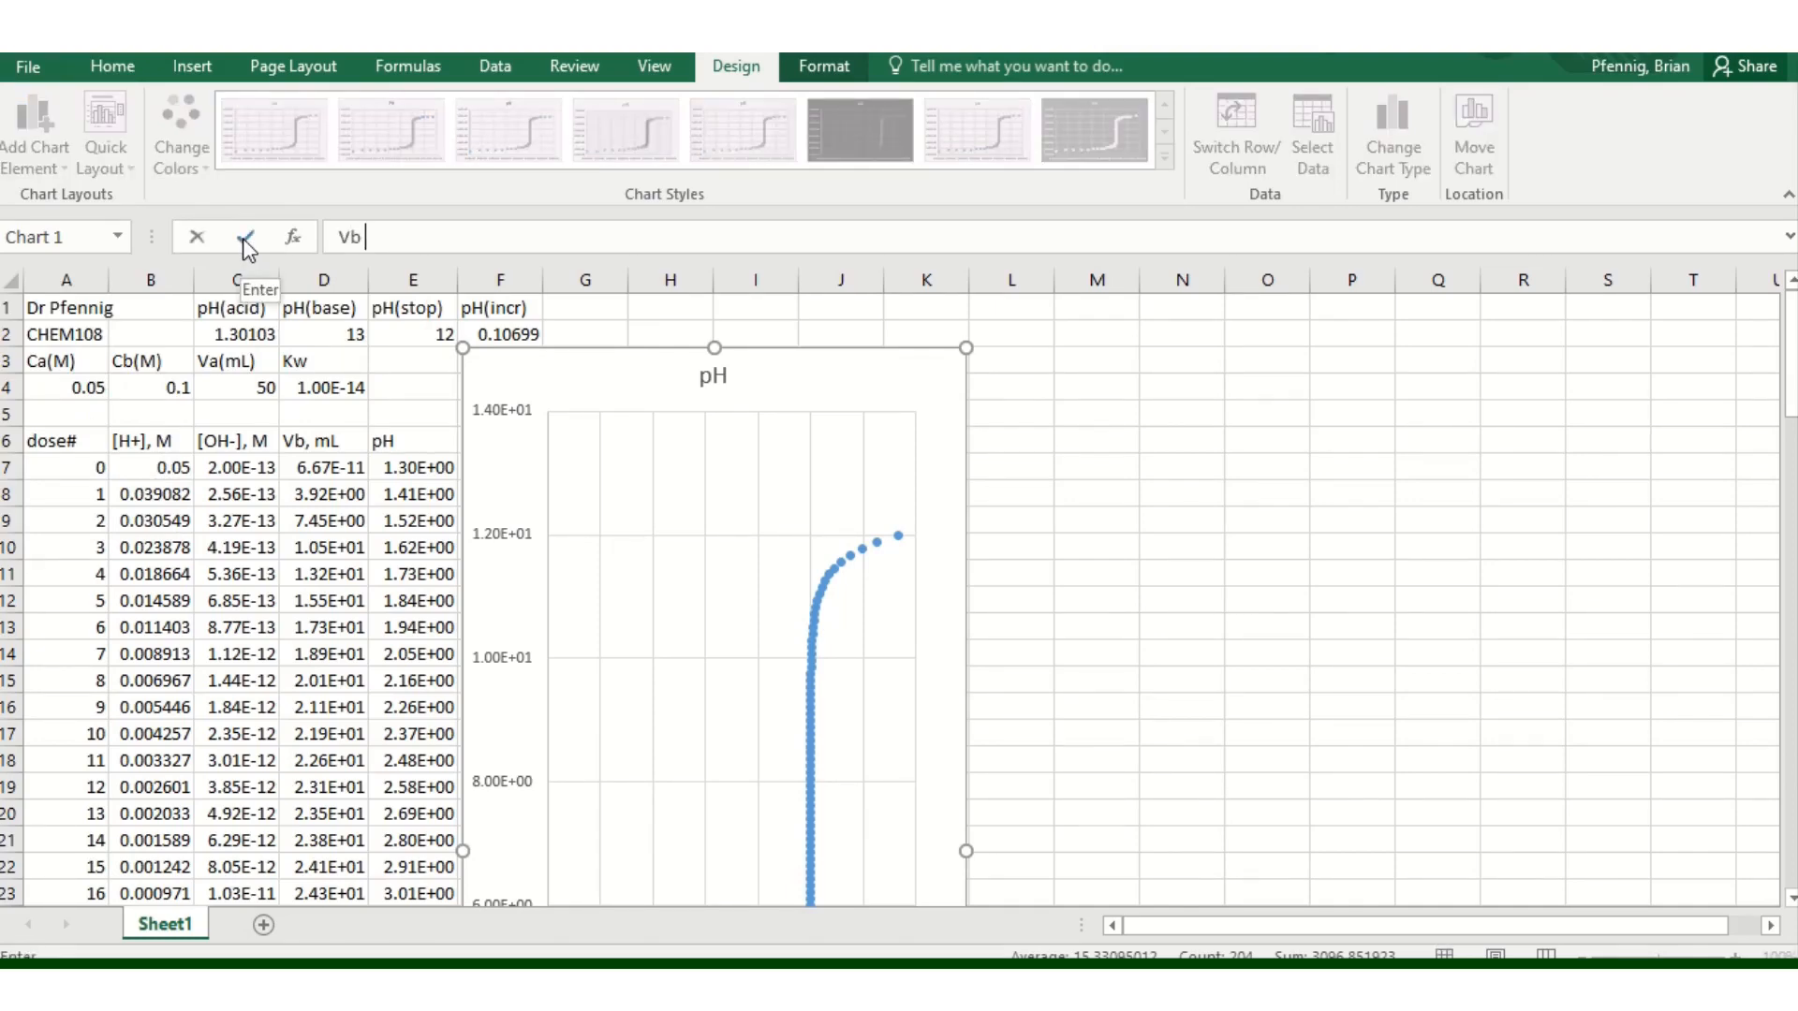
pyautogui.write(' (mL)')
pyautogui.click(243, 240)
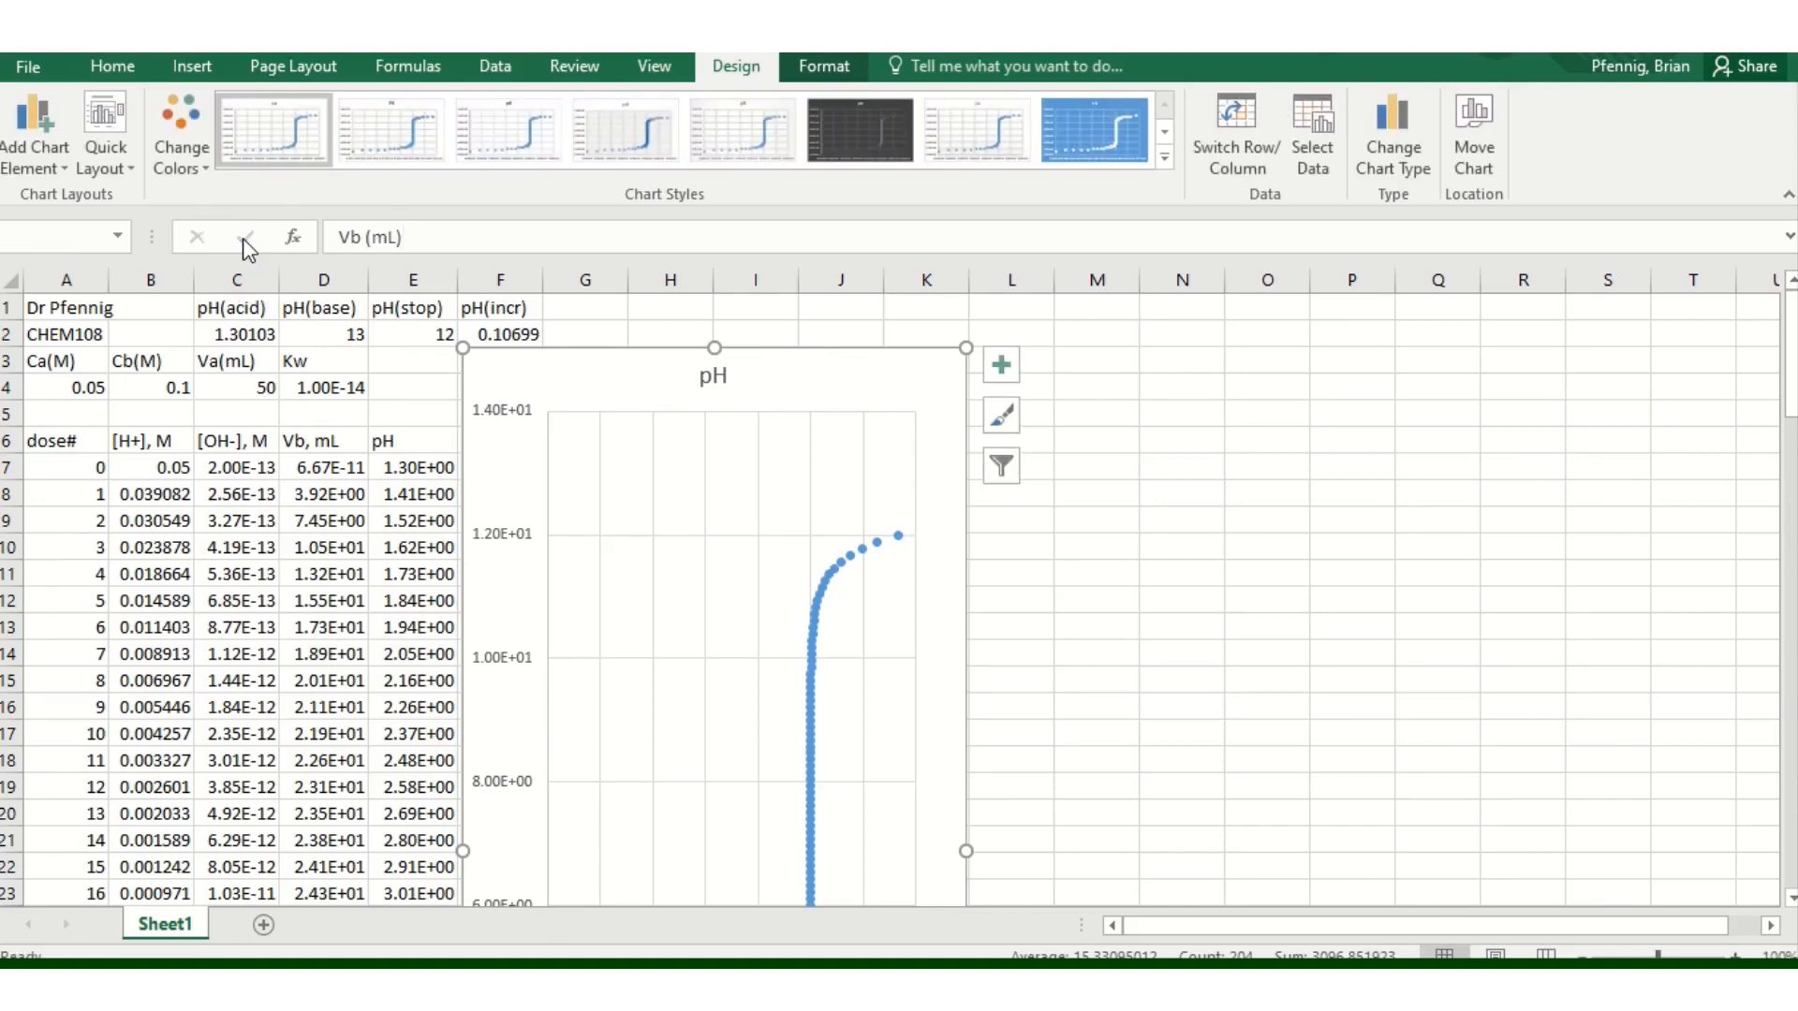
# - Add a primary vertical axis title reading "pH" to the chart
pyautogui.click(58, 122)
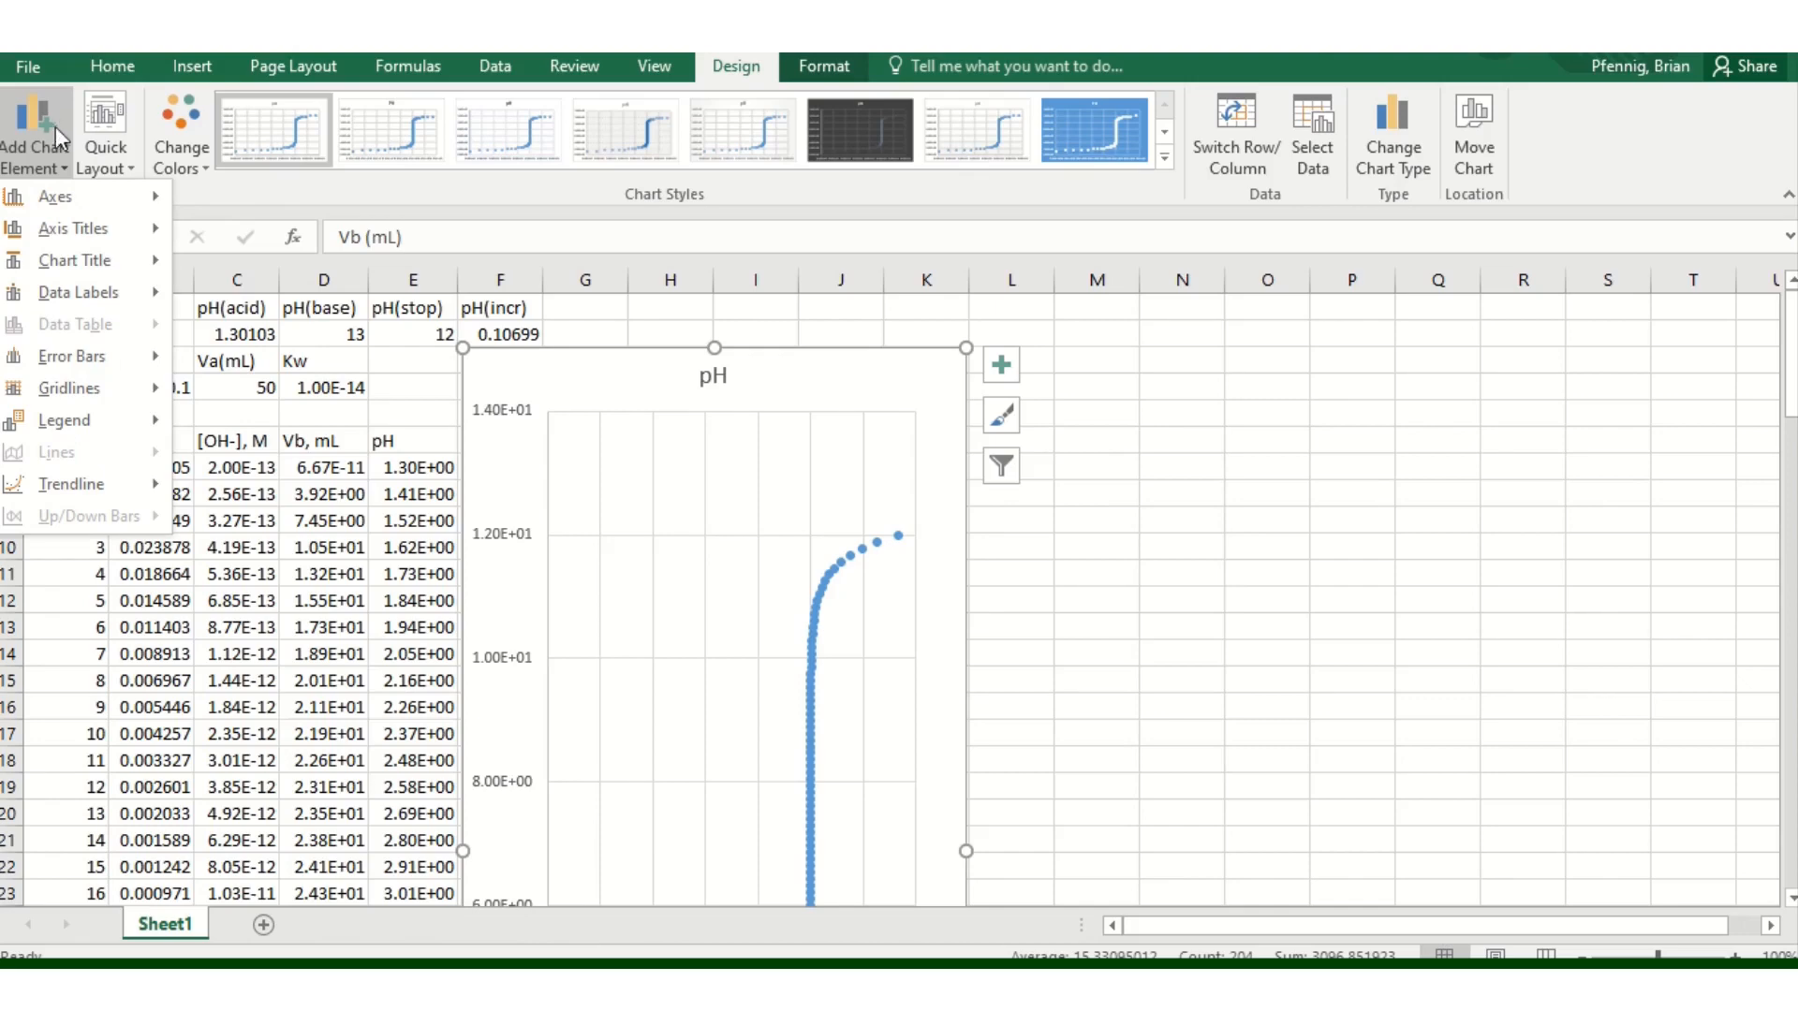
pyautogui.moveTo(69, 239)
pyautogui.click(261, 292)
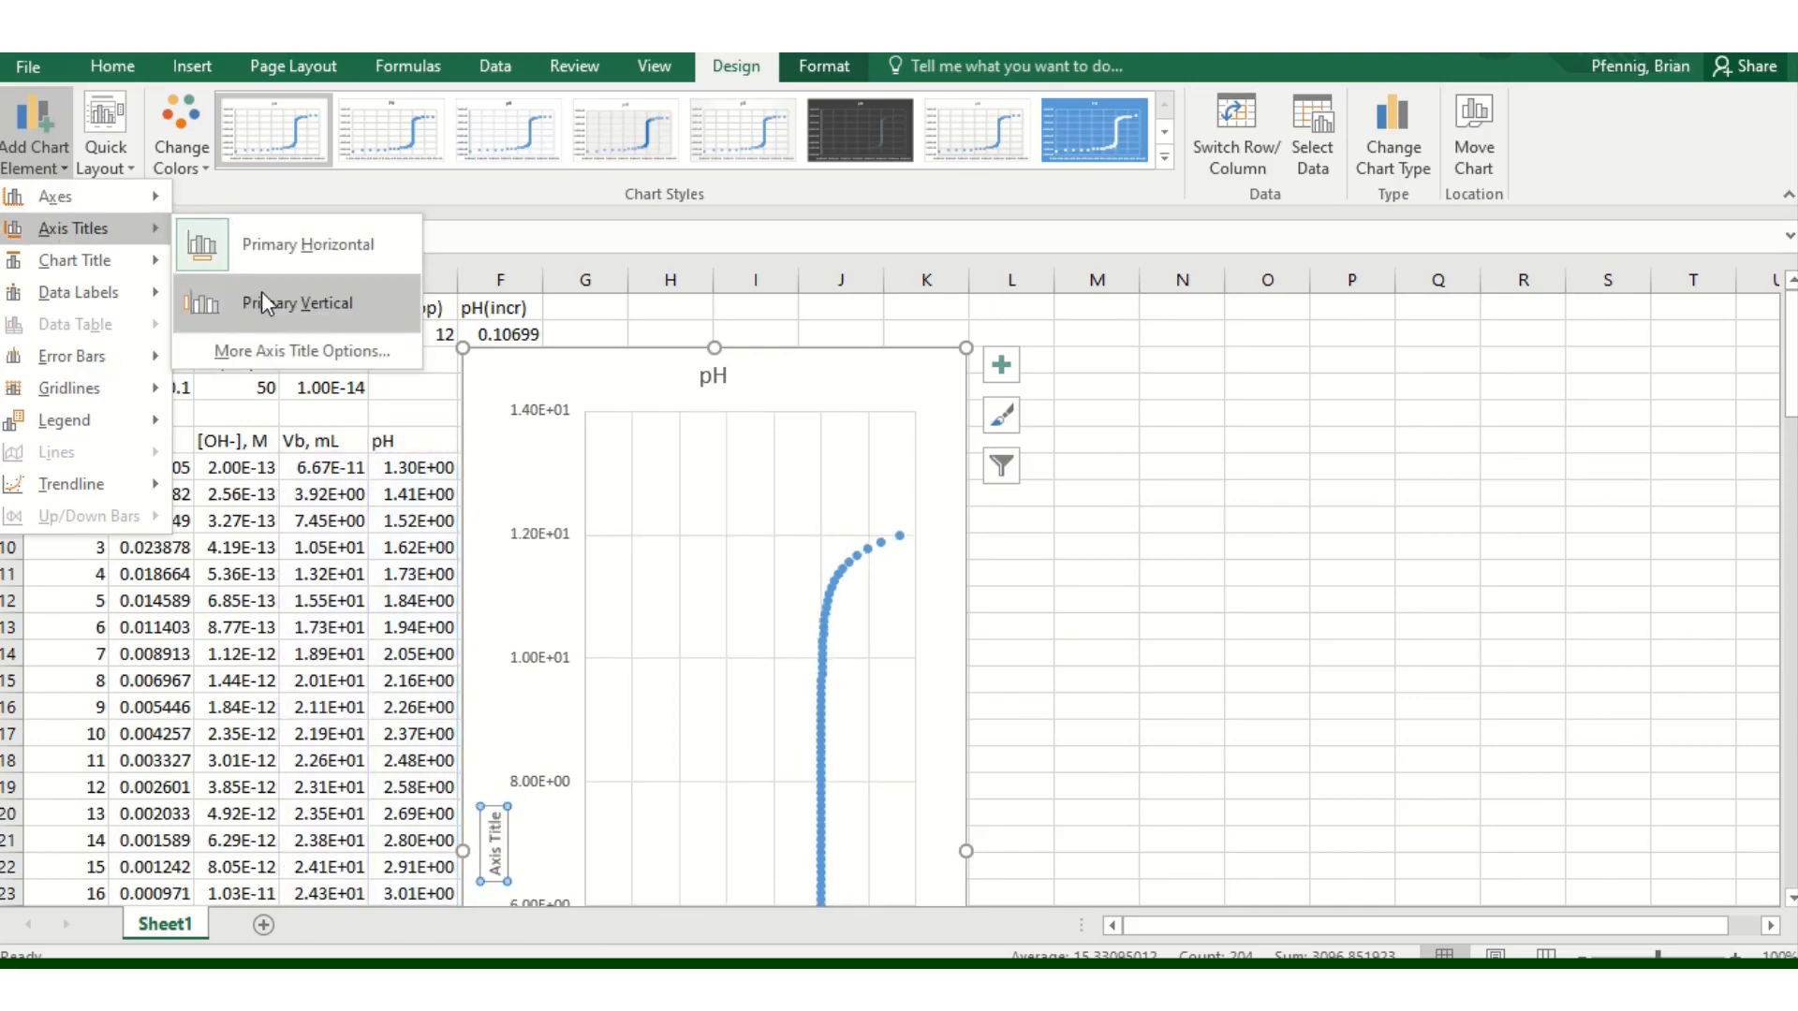
pyautogui.write('pH')
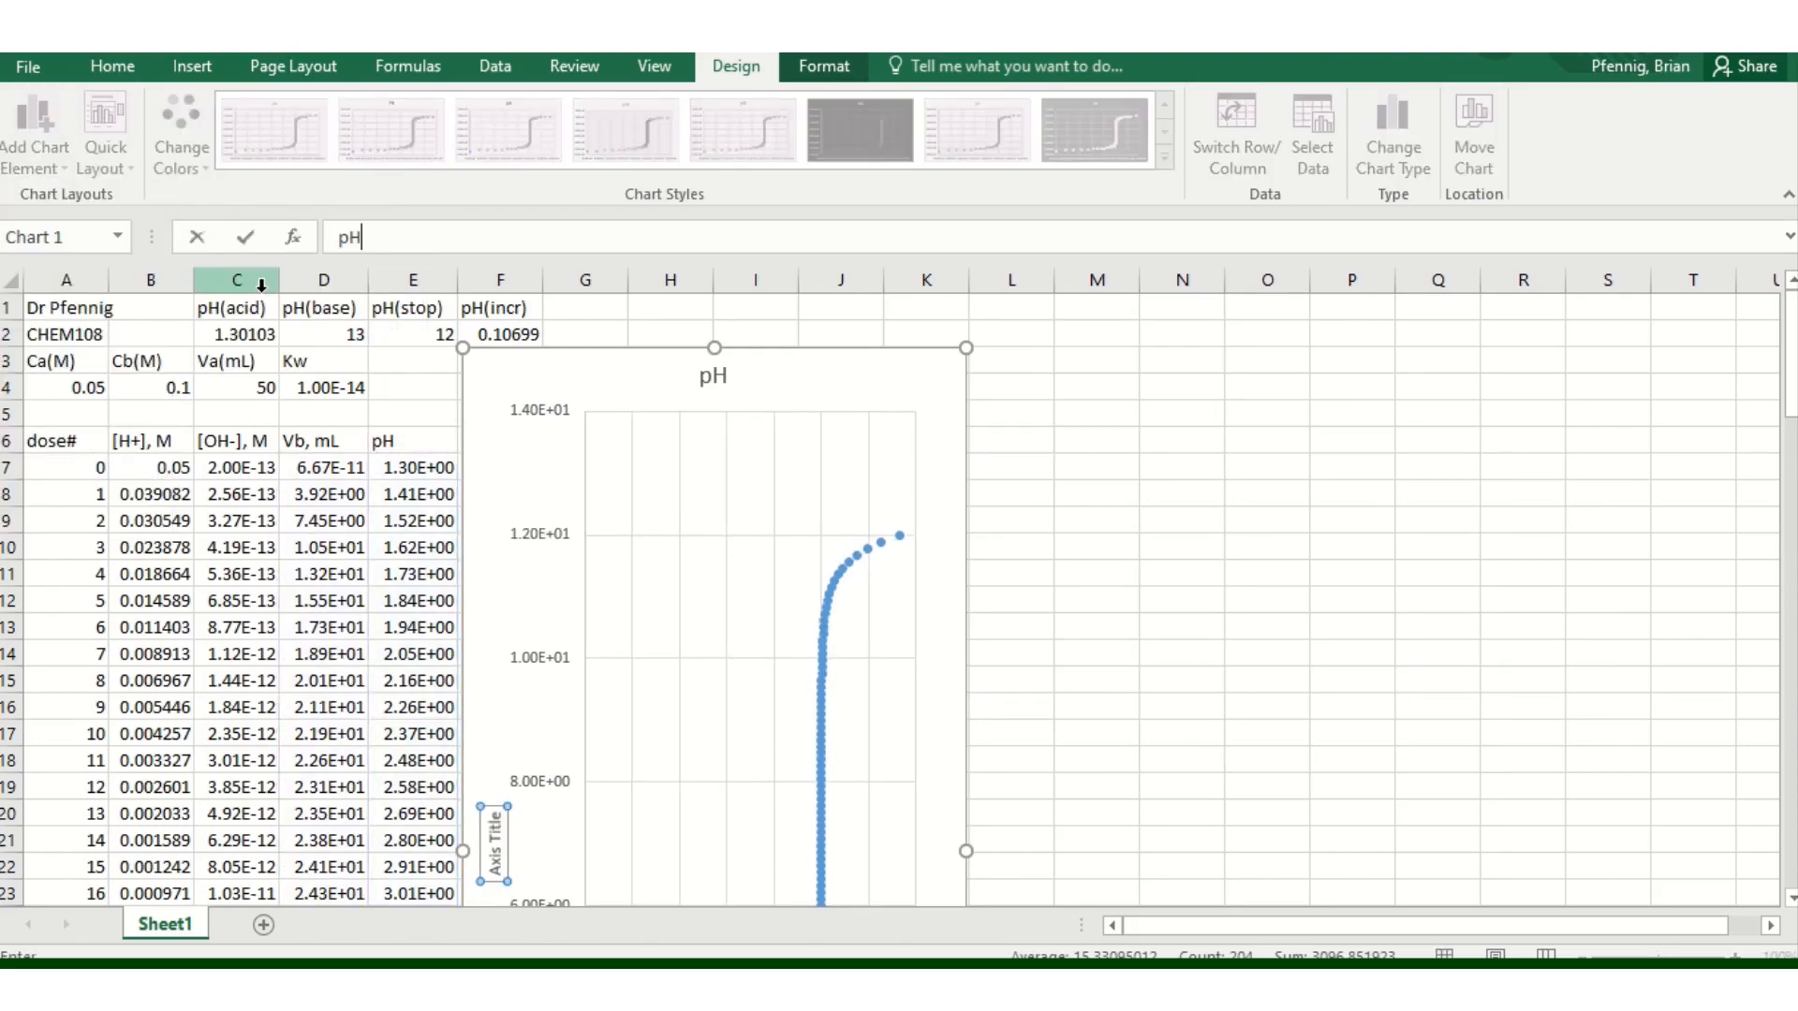
pyautogui.press('Return')
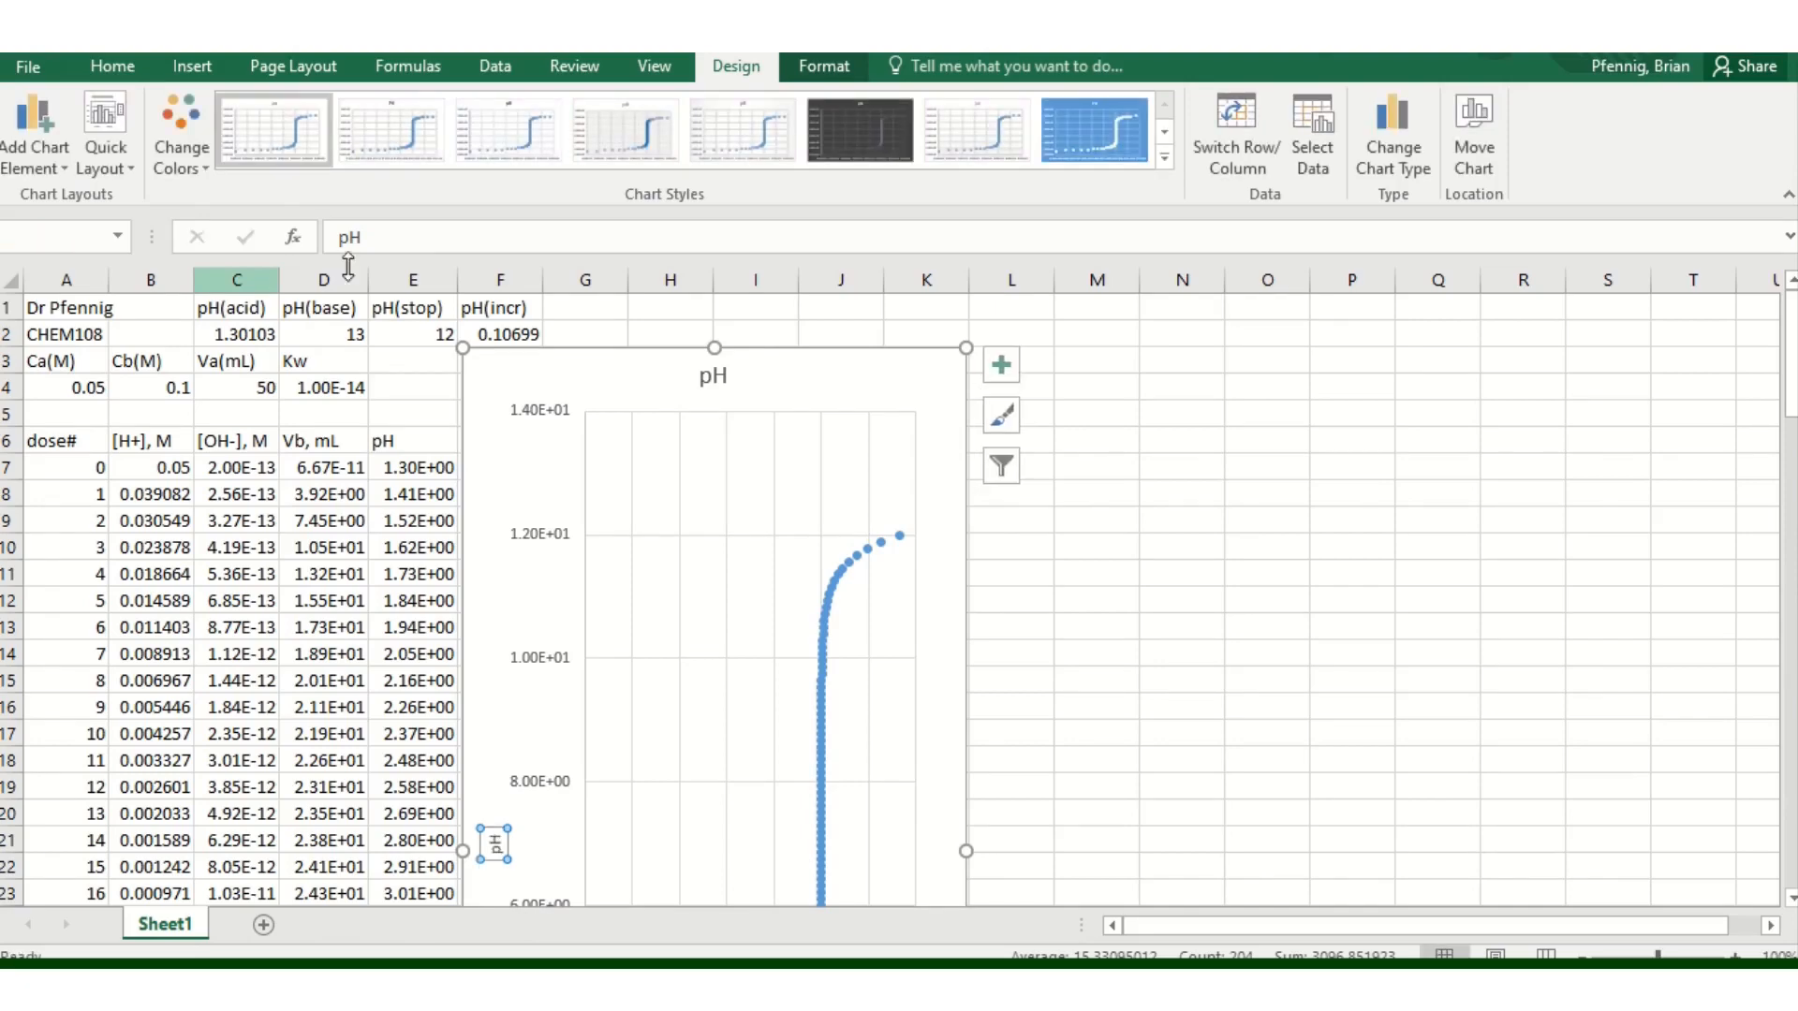
pyautogui.moveTo(1783, 339); pyautogui.dragTo(1788, 412)
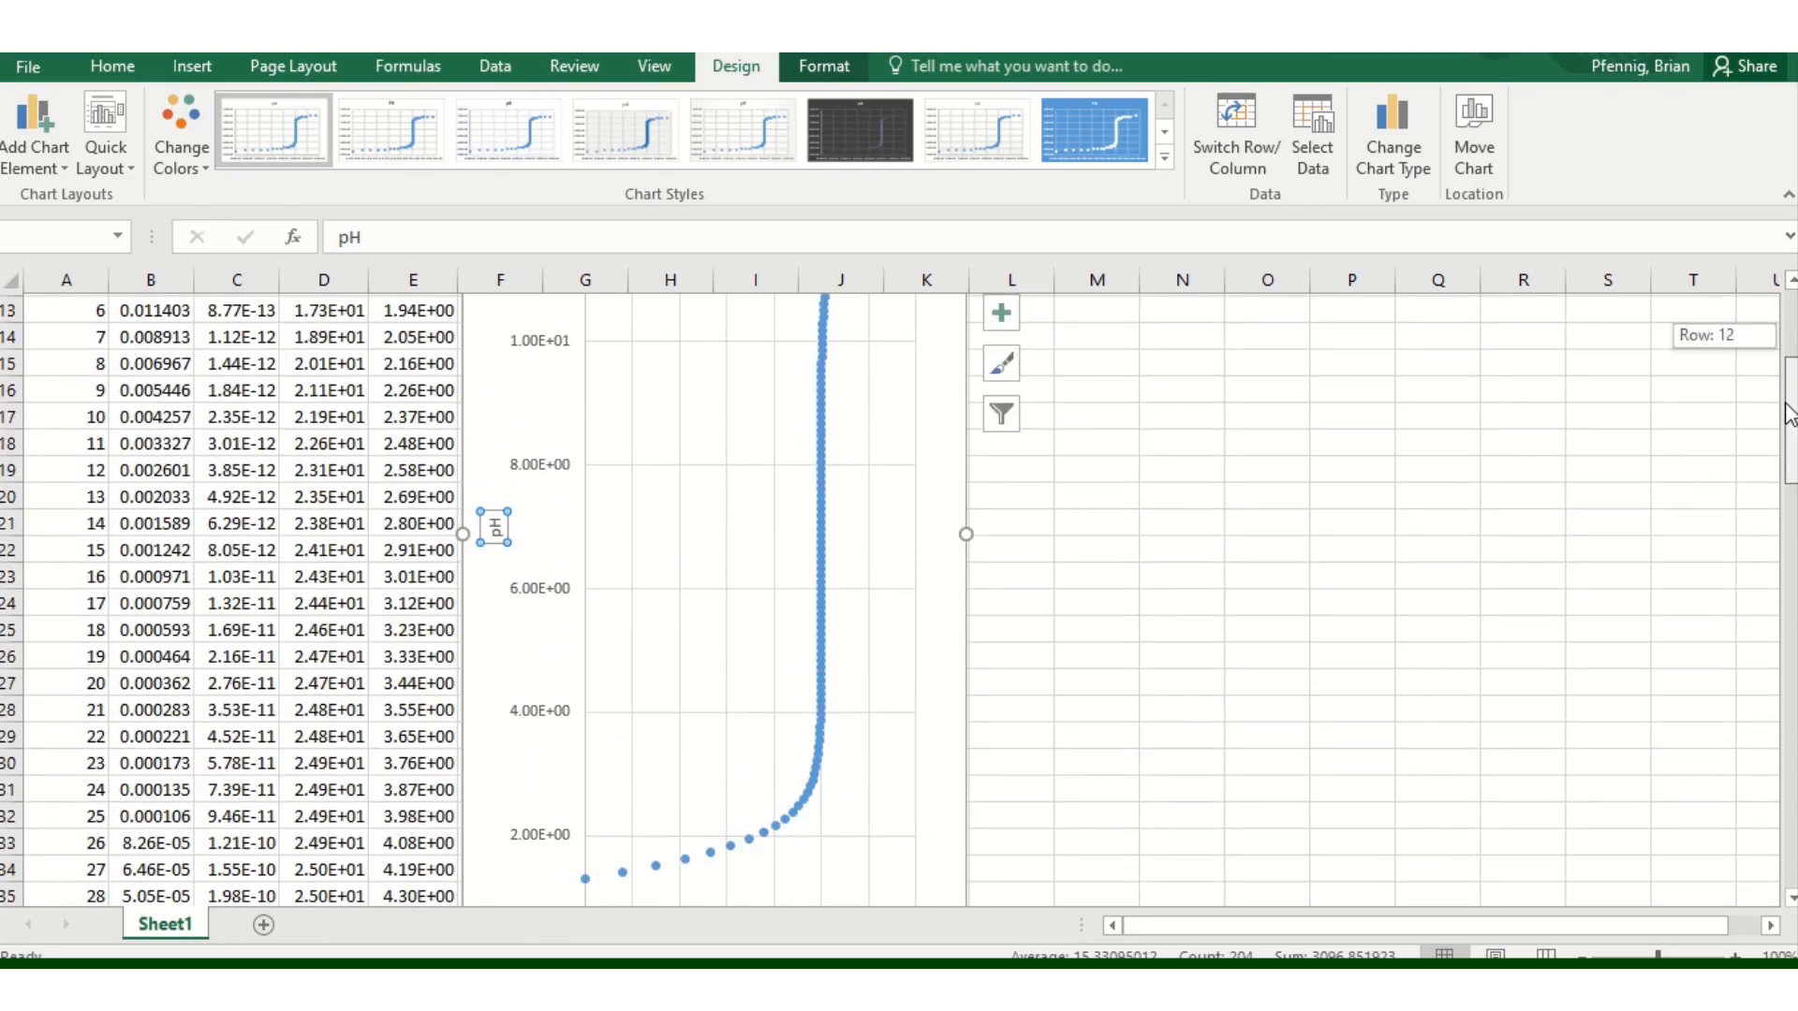
pyautogui.moveTo(1788, 412); pyautogui.dragTo(1790, 257)
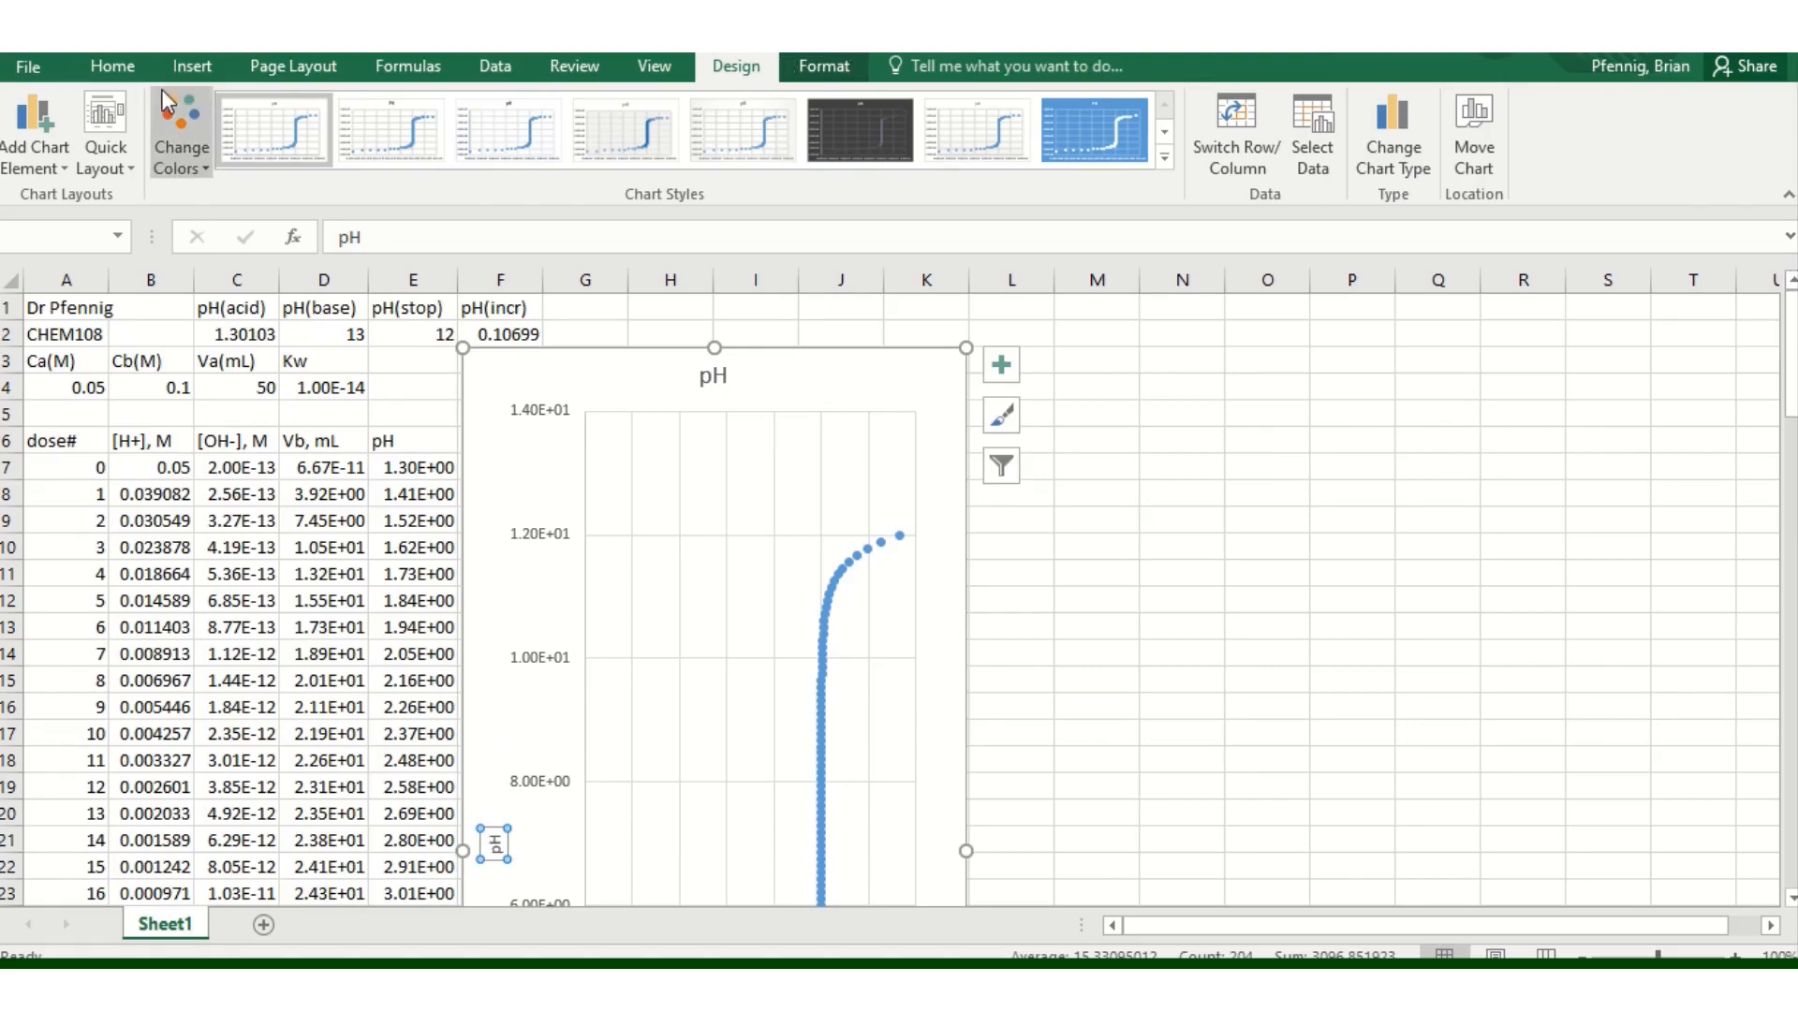
pyautogui.click(41, 67)
pyautogui.click(37, 64)
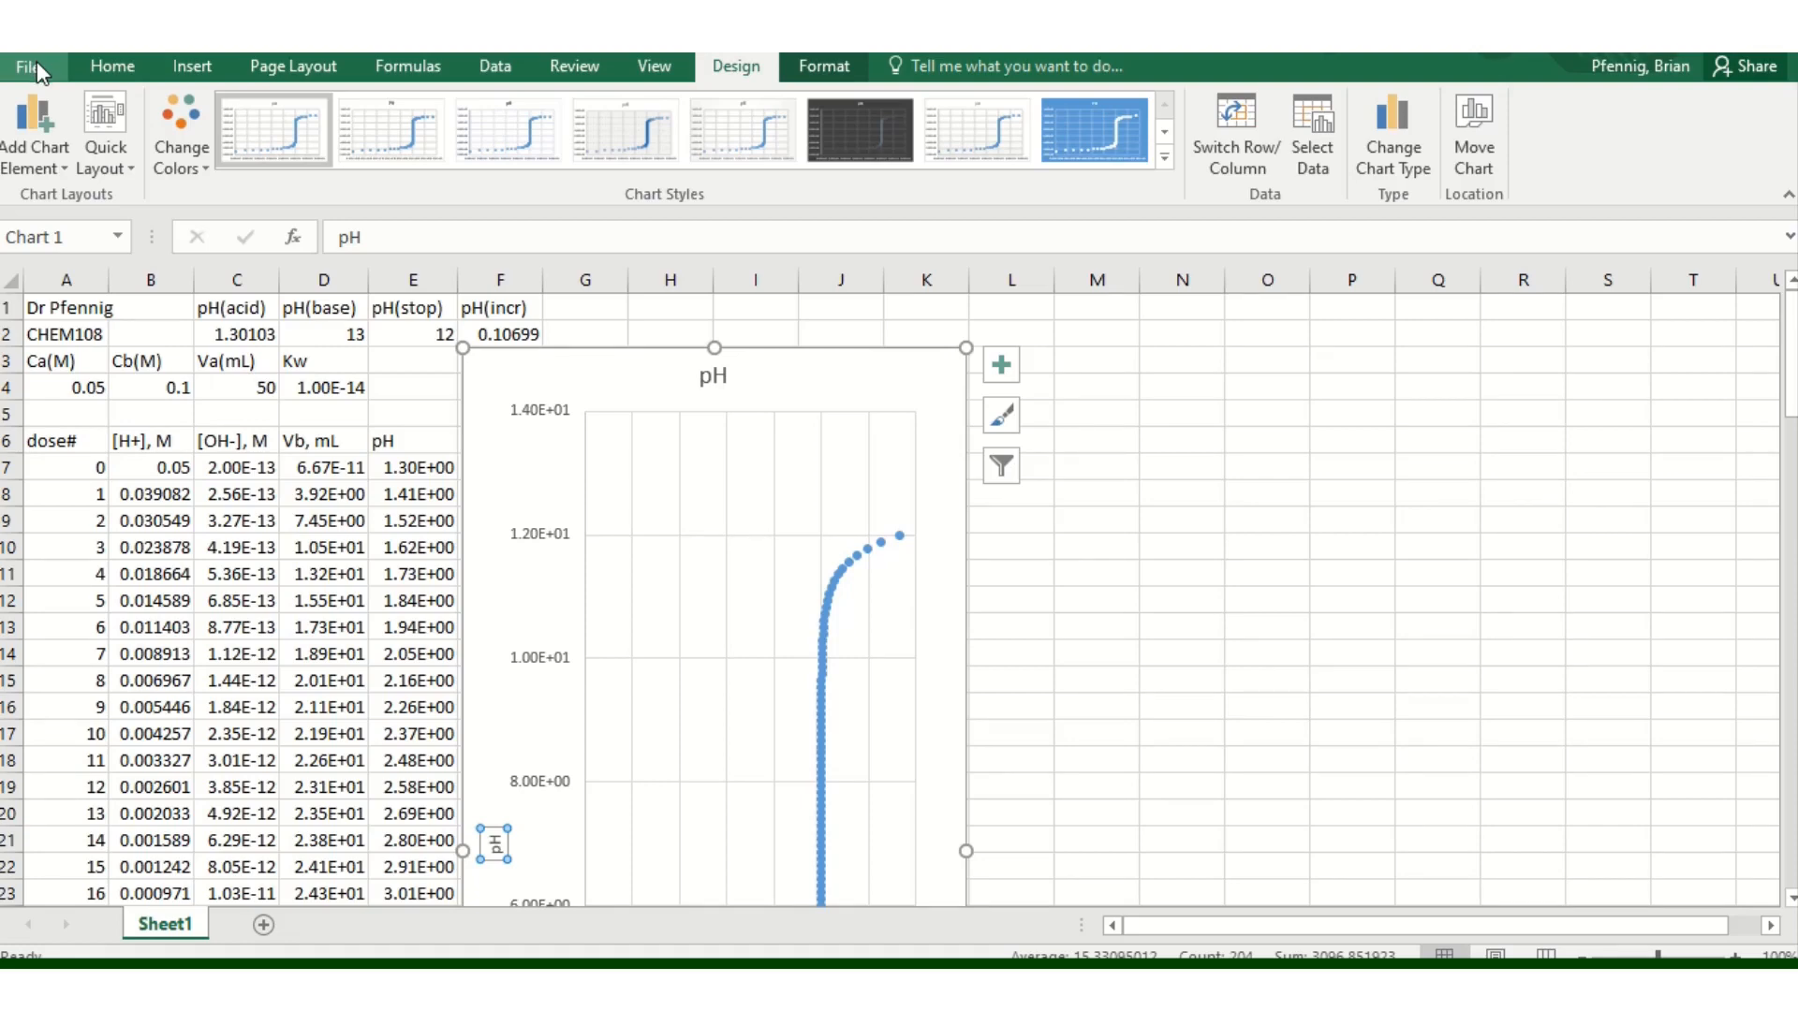
pyautogui.click(37, 61)
pyautogui.click(36, 61)
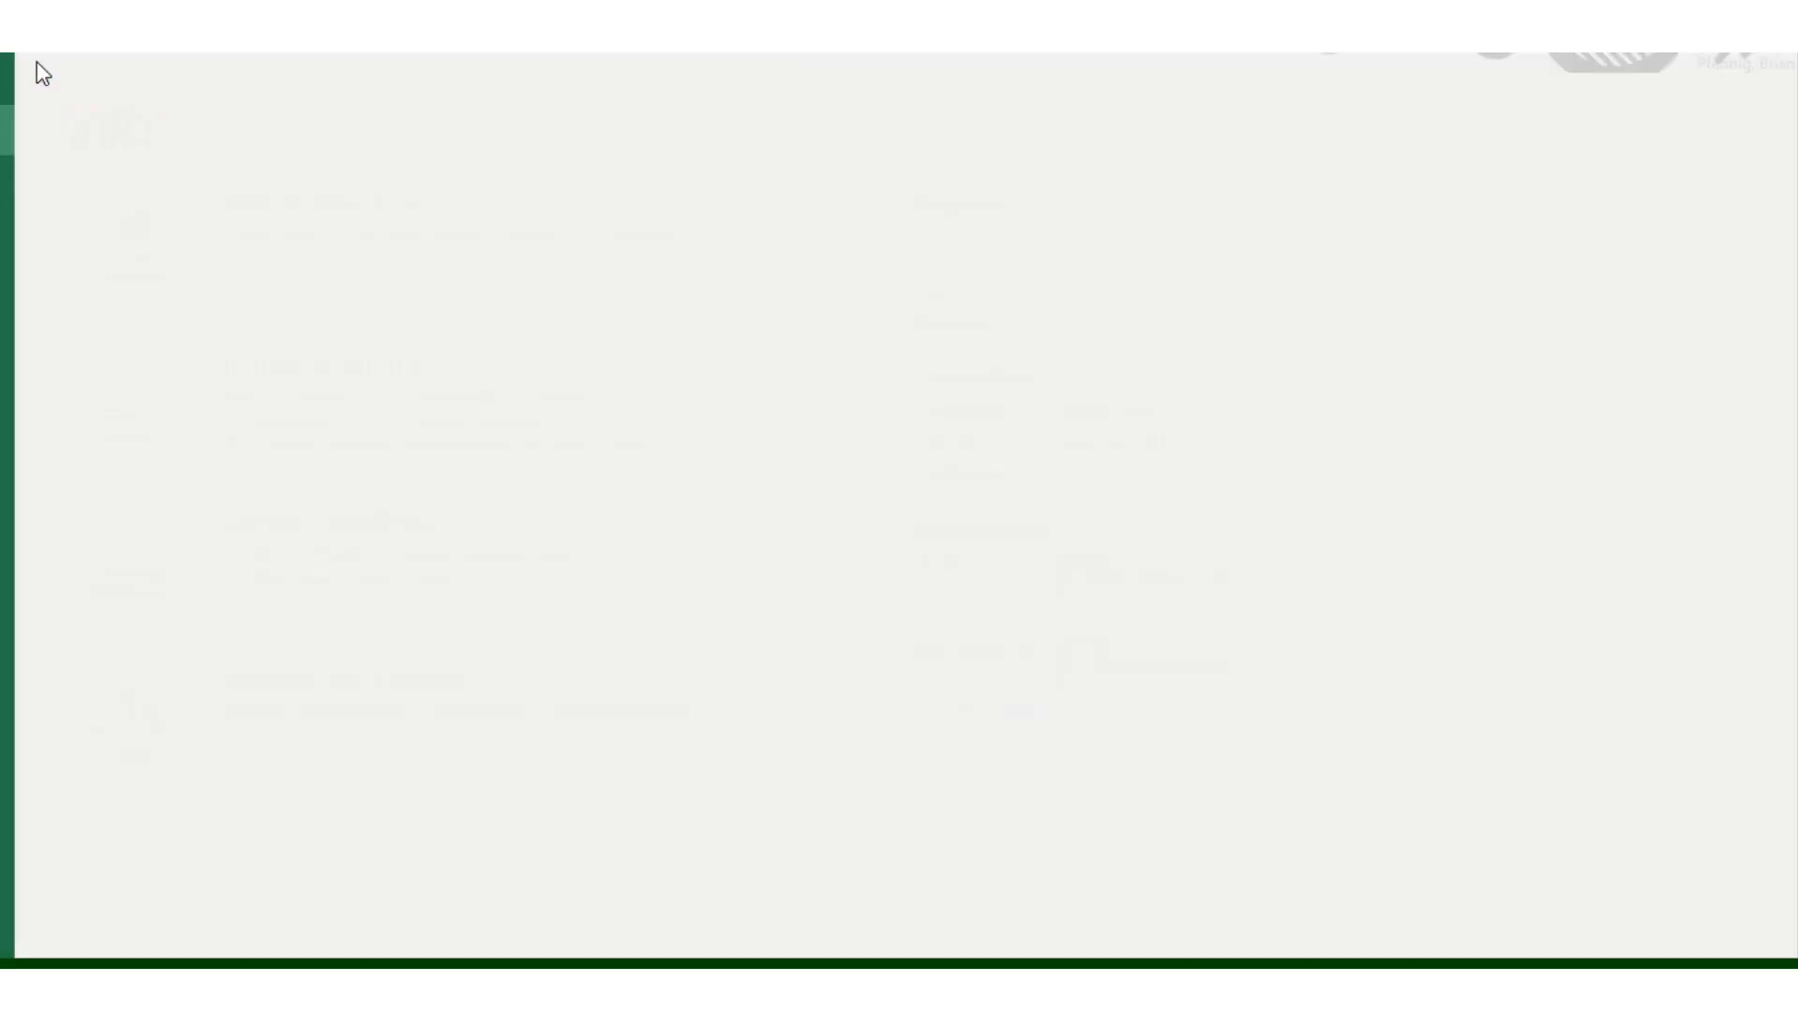
pyautogui.click(36, 61)
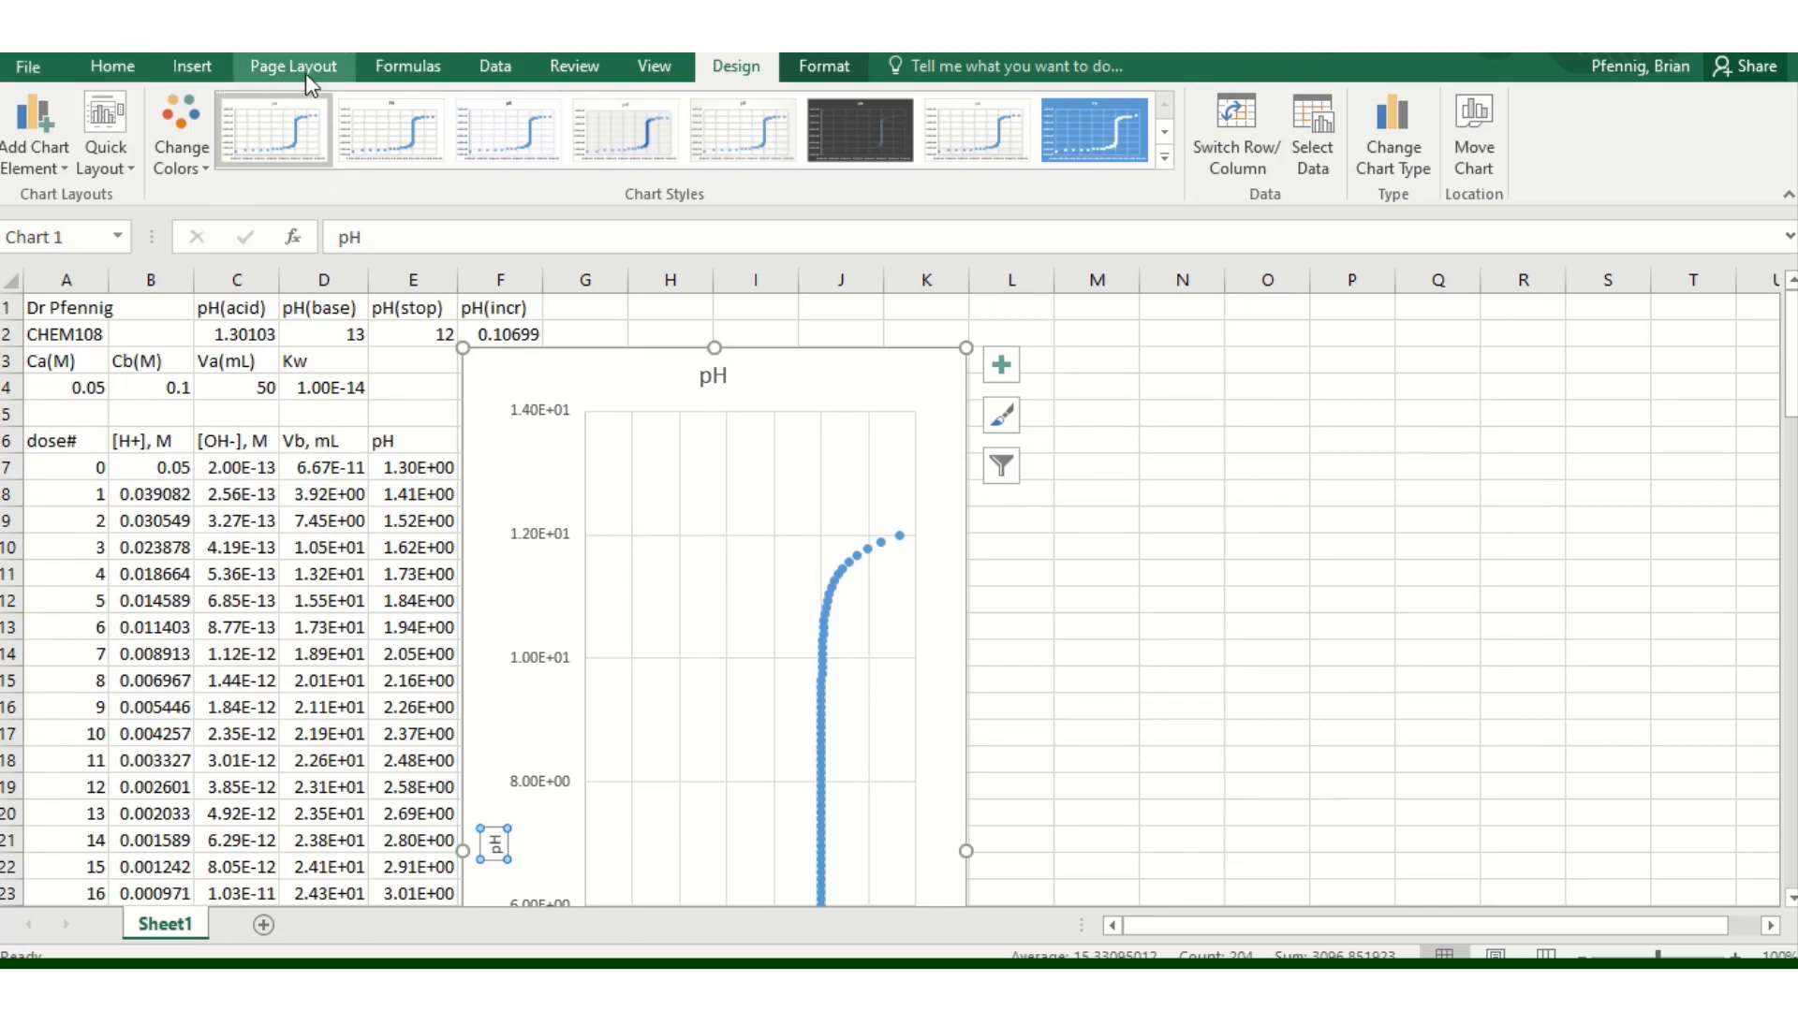
pyautogui.click(53, 64)
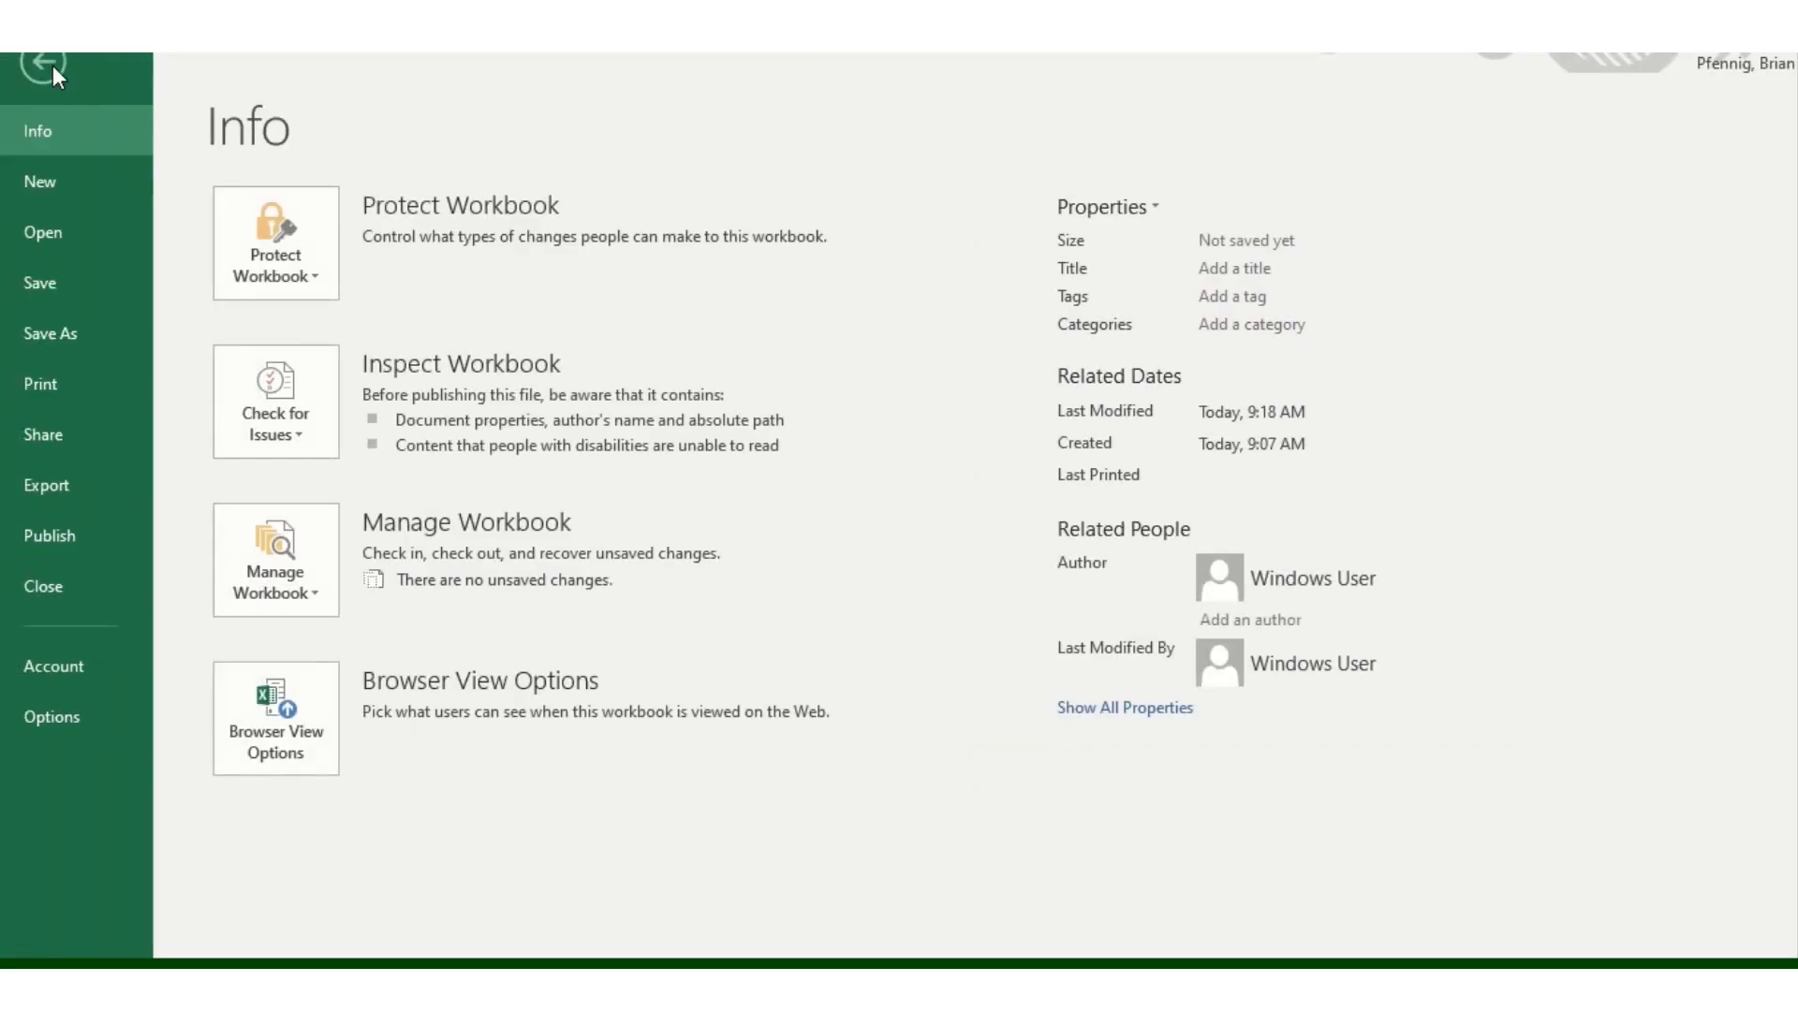
pyautogui.click(52, 65)
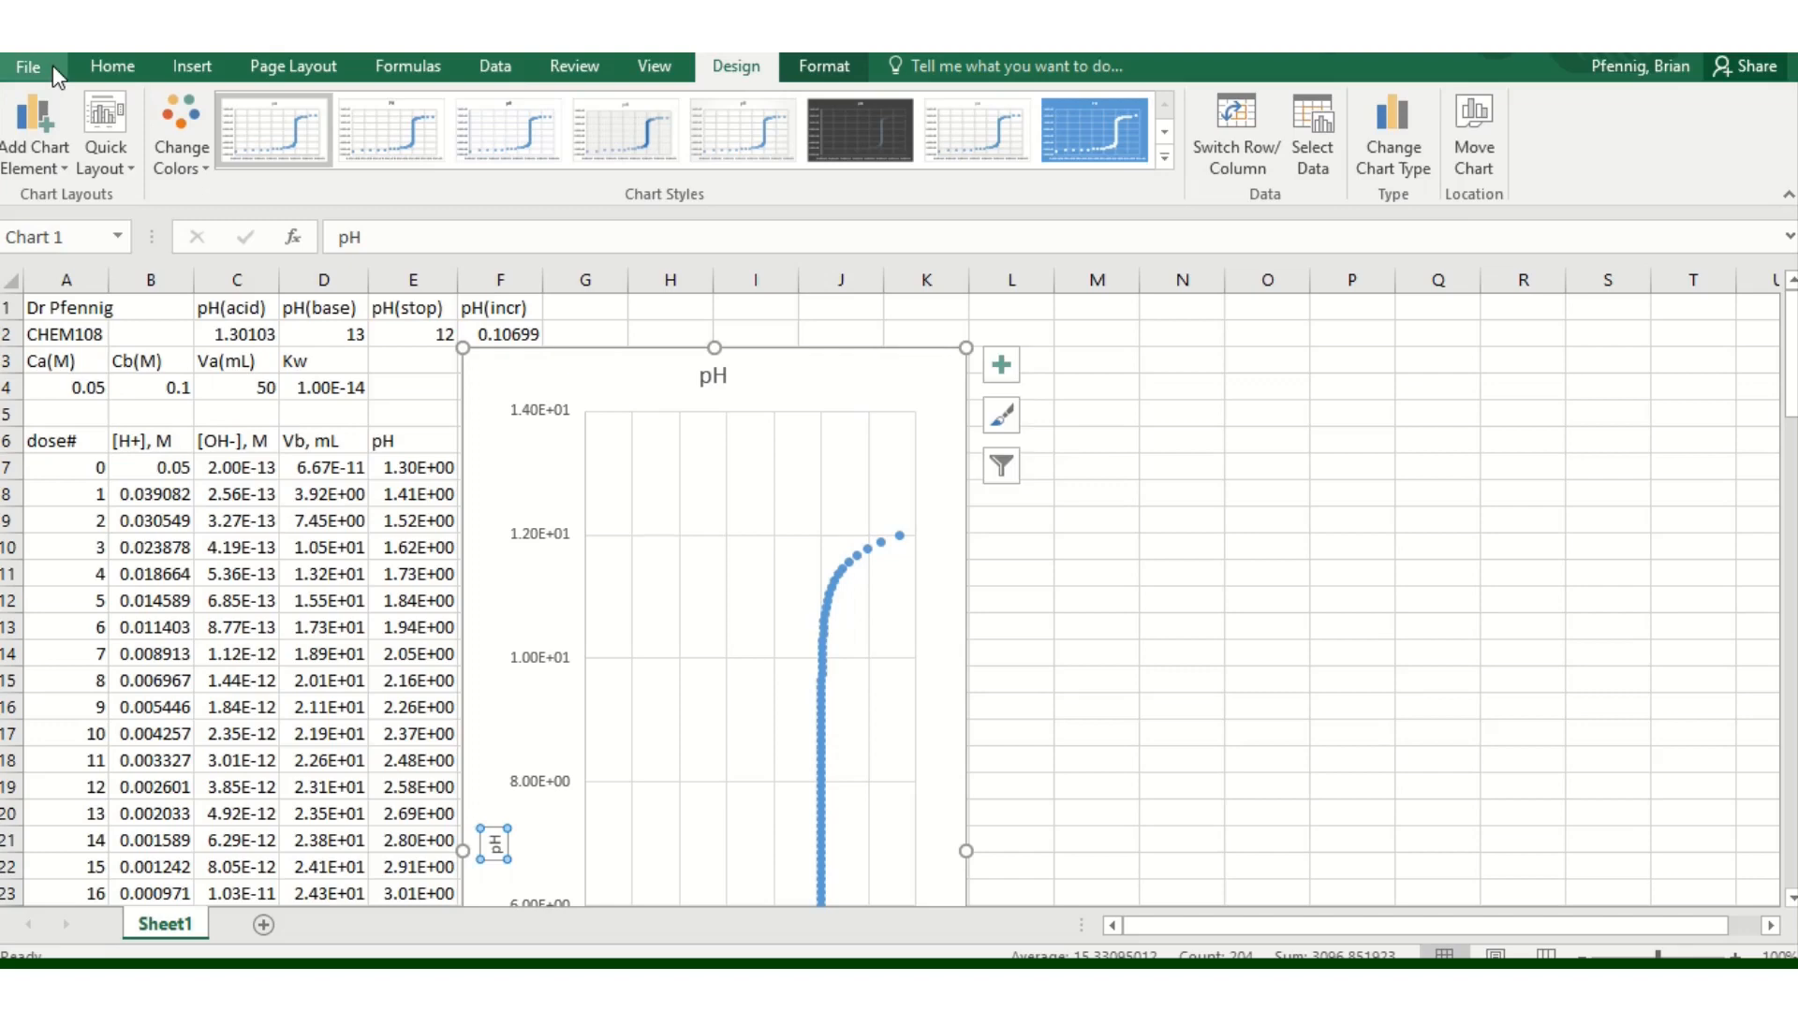
# - Set the page orientation to Landscape
pyautogui.click(306, 68)
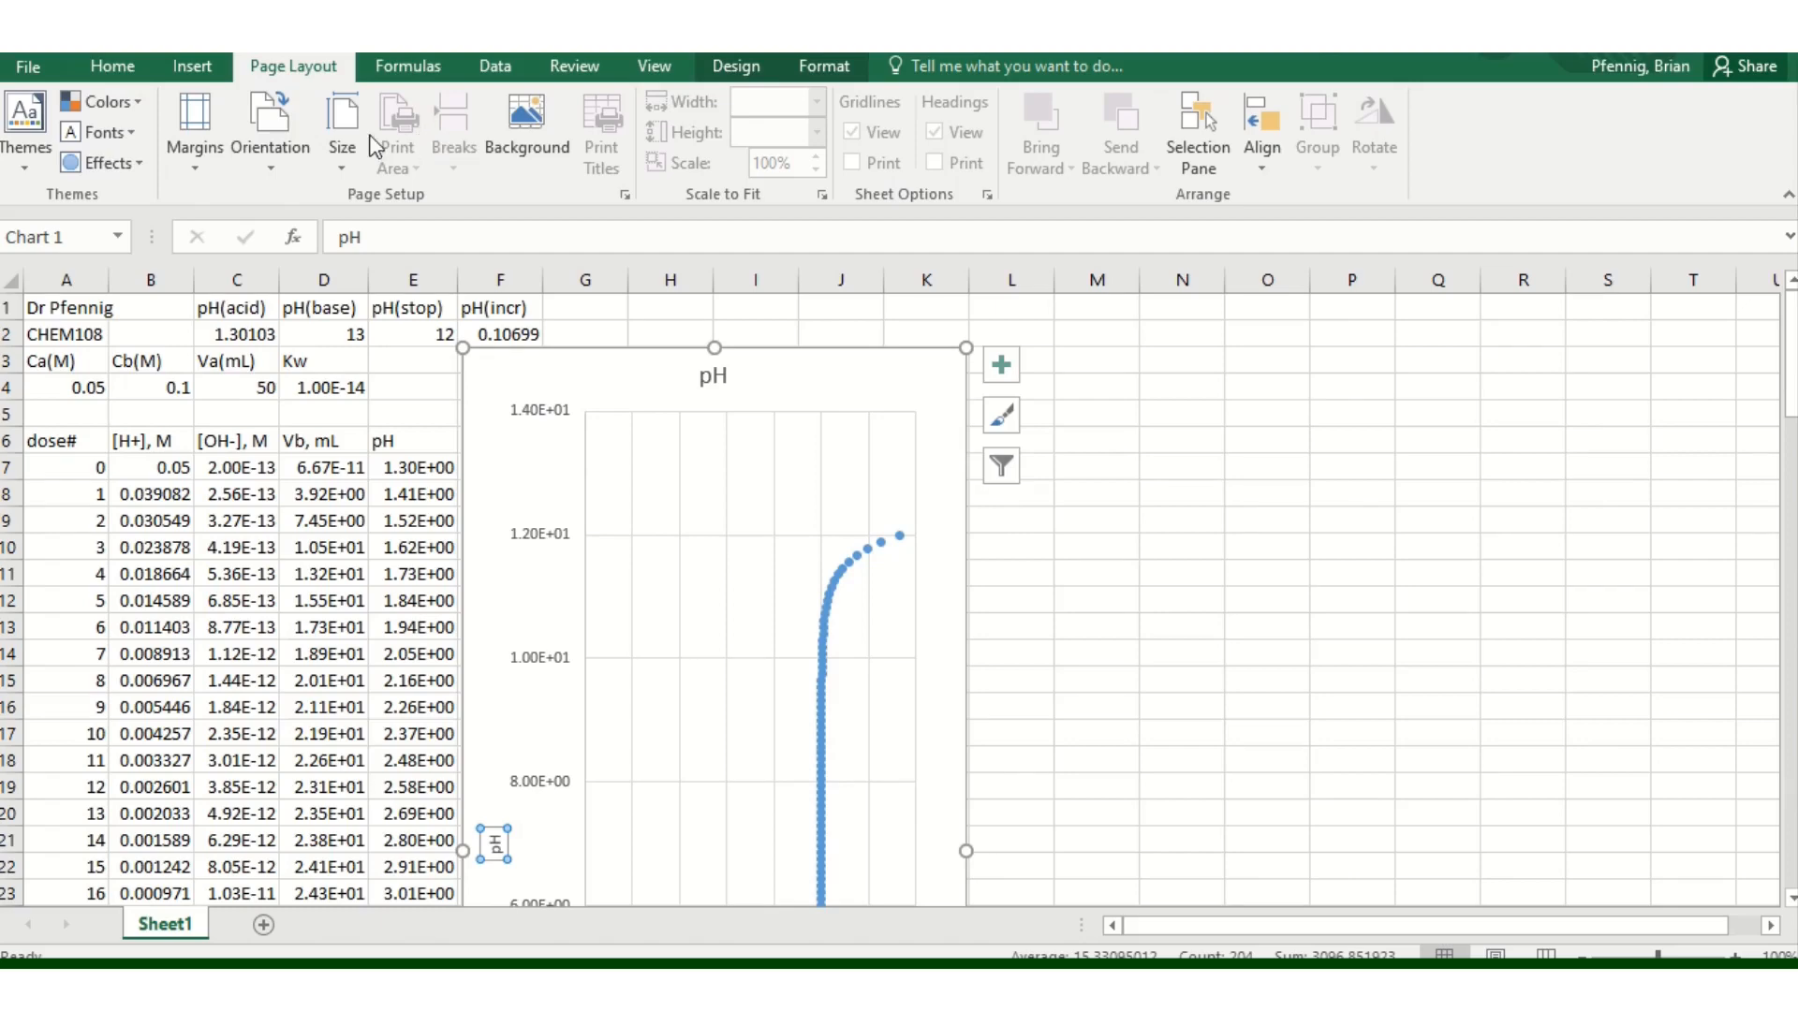
pyautogui.click(268, 137)
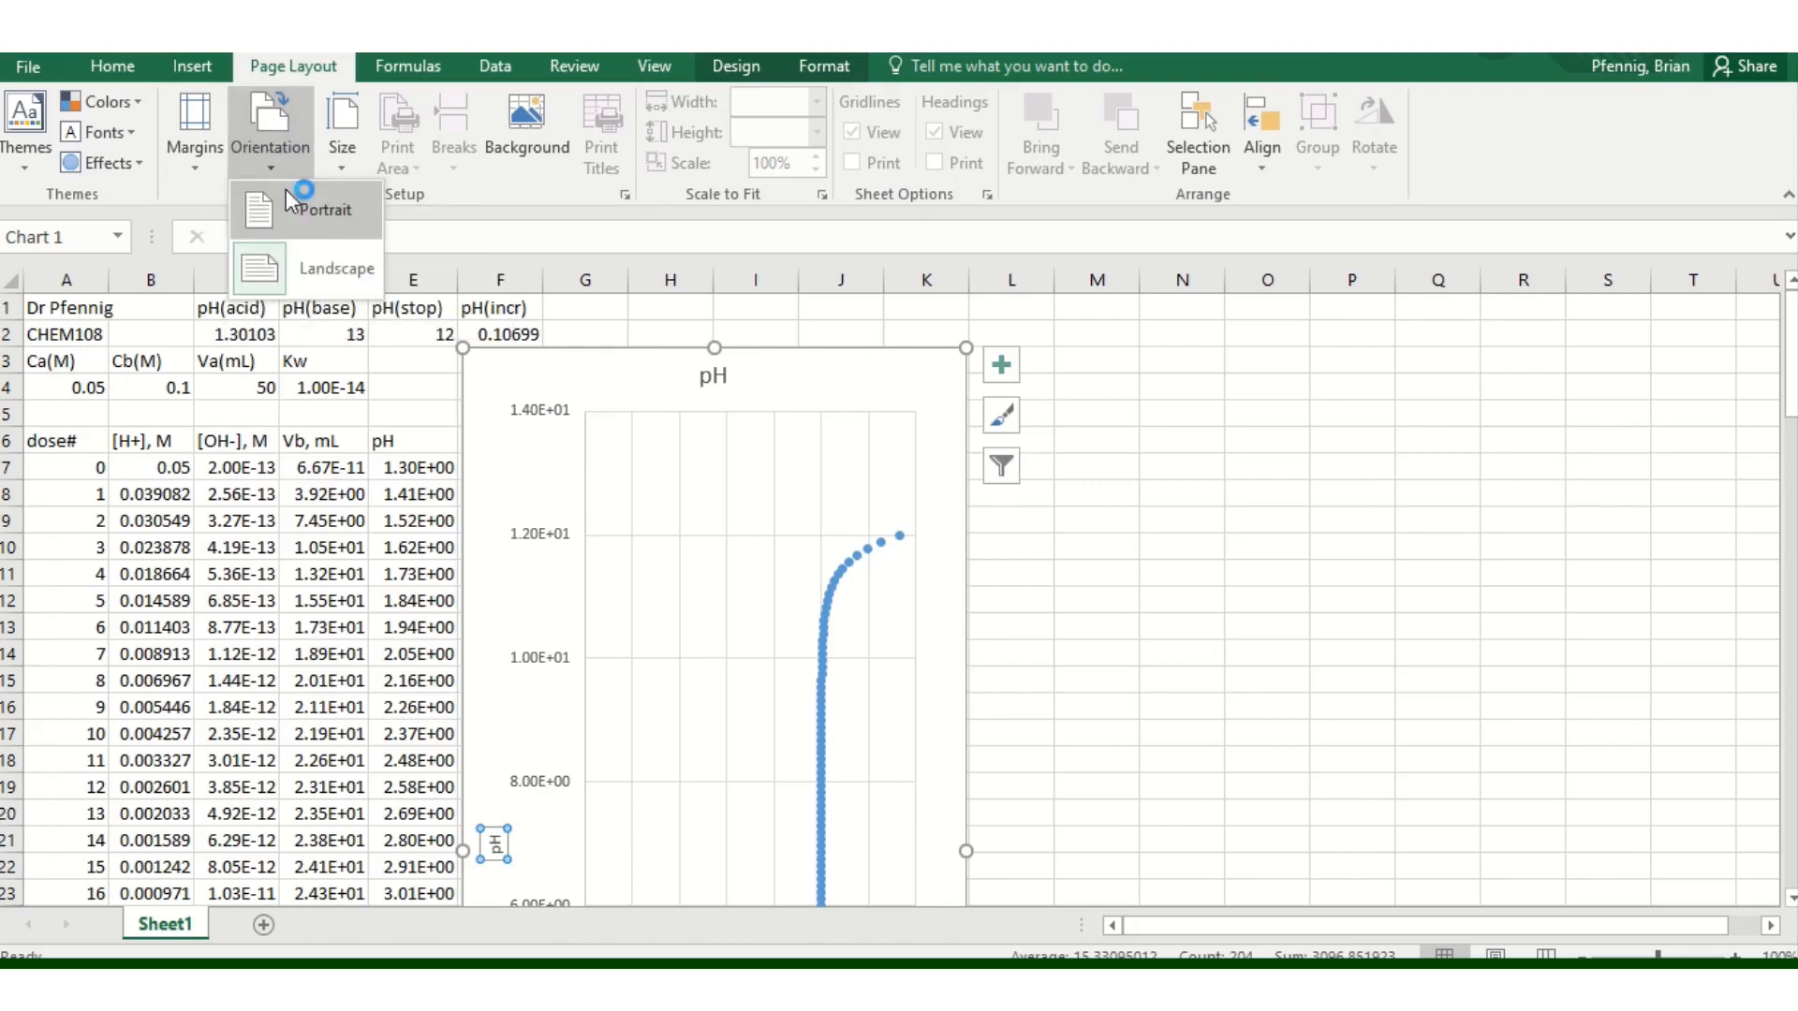
pyautogui.click(308, 274)
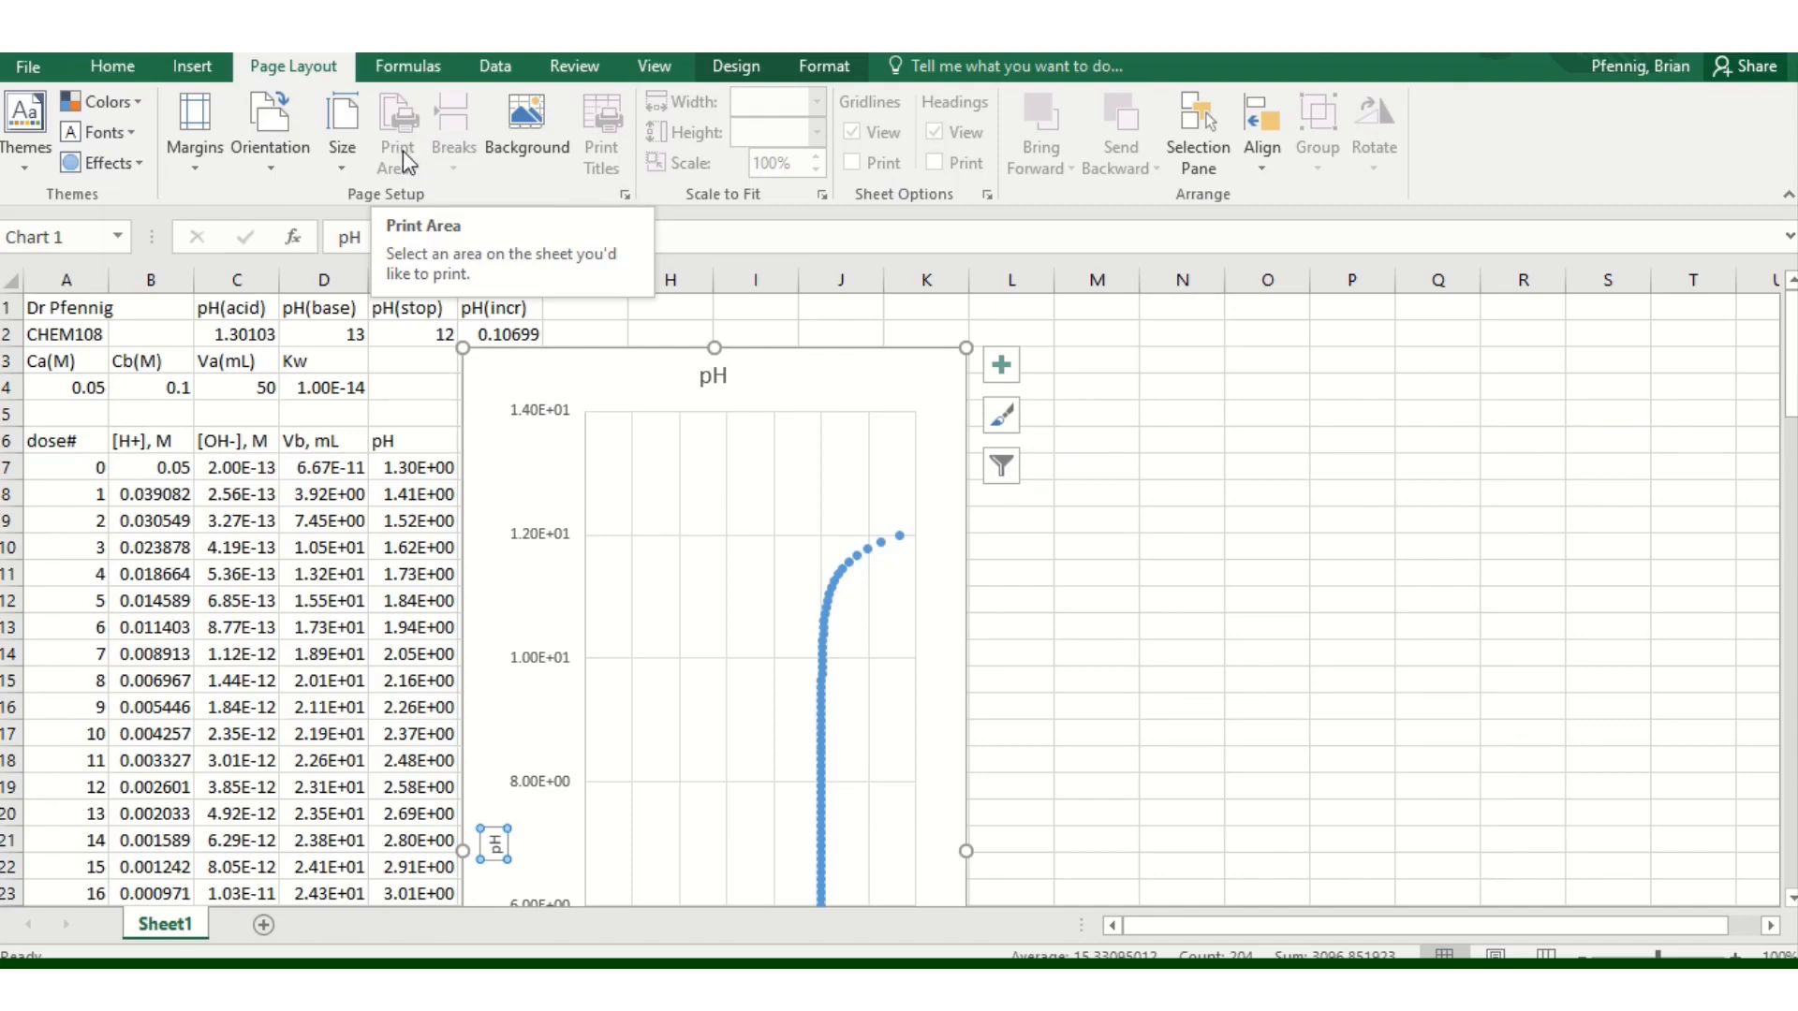
# - Set the print area to A1:K40, covering the first data rows and the whole chart
pyautogui.moveTo(66, 334); pyautogui.dragTo(898, 764)
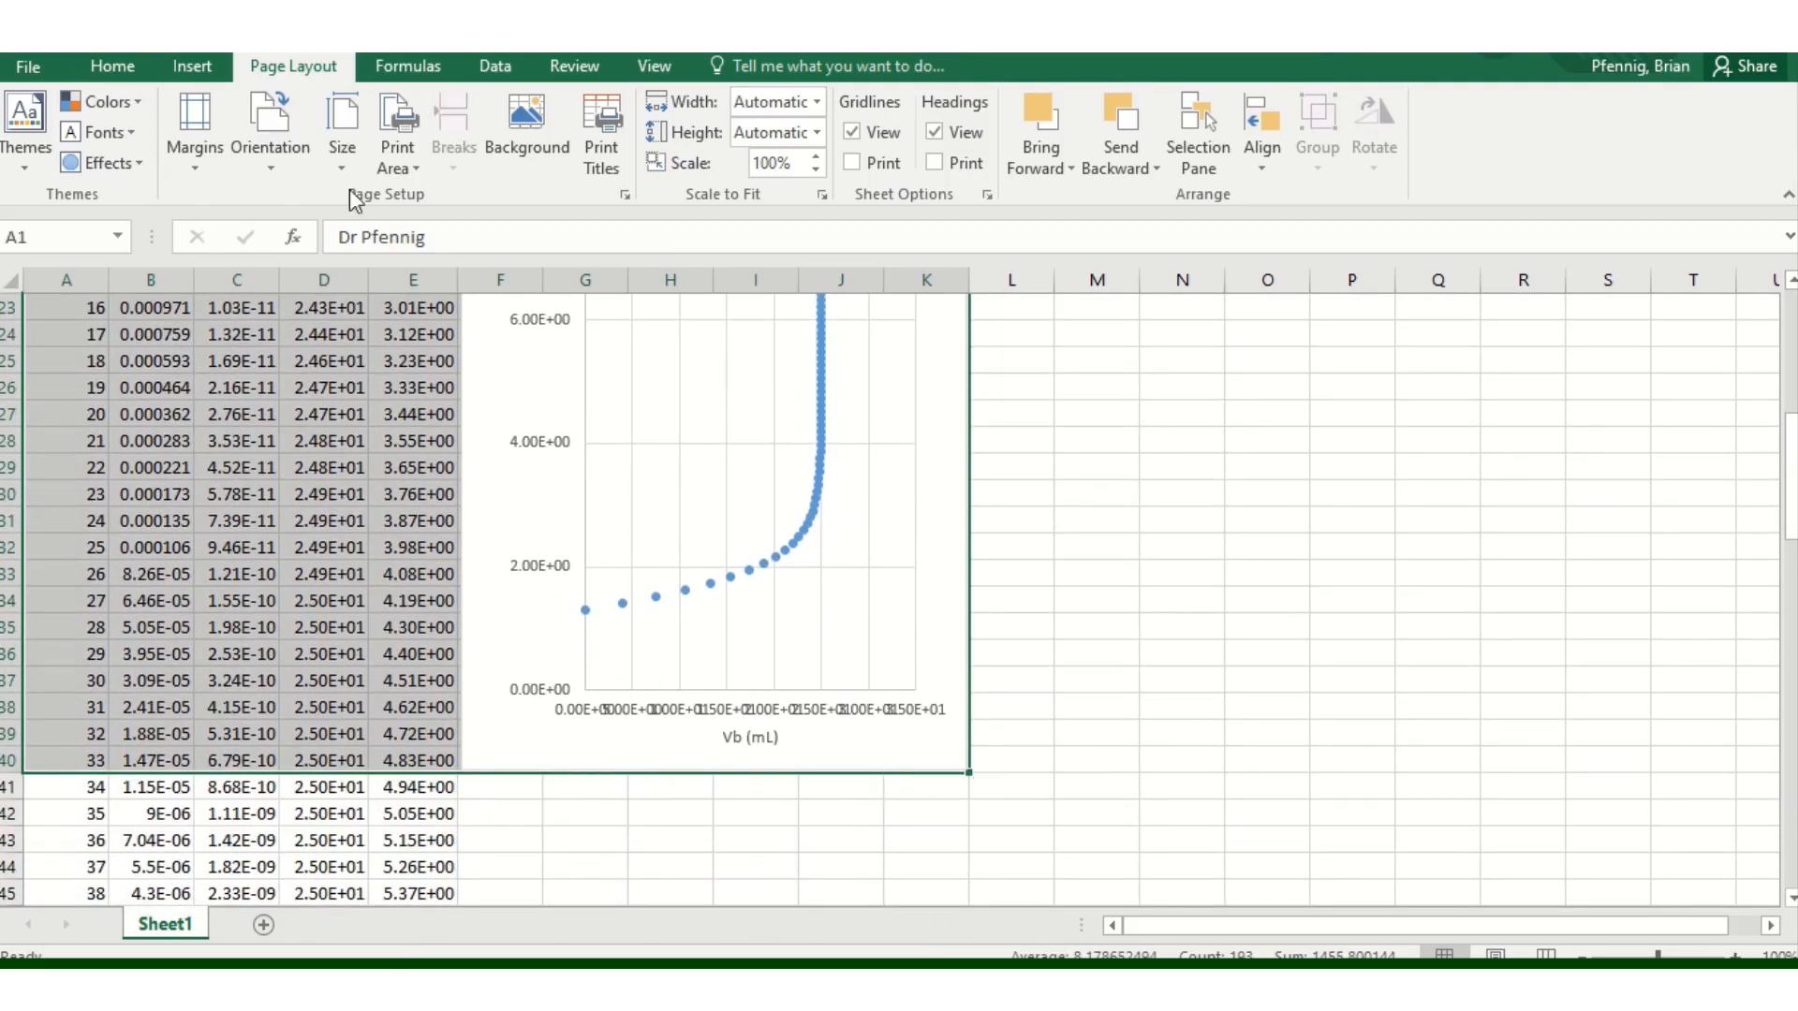
pyautogui.click(393, 161)
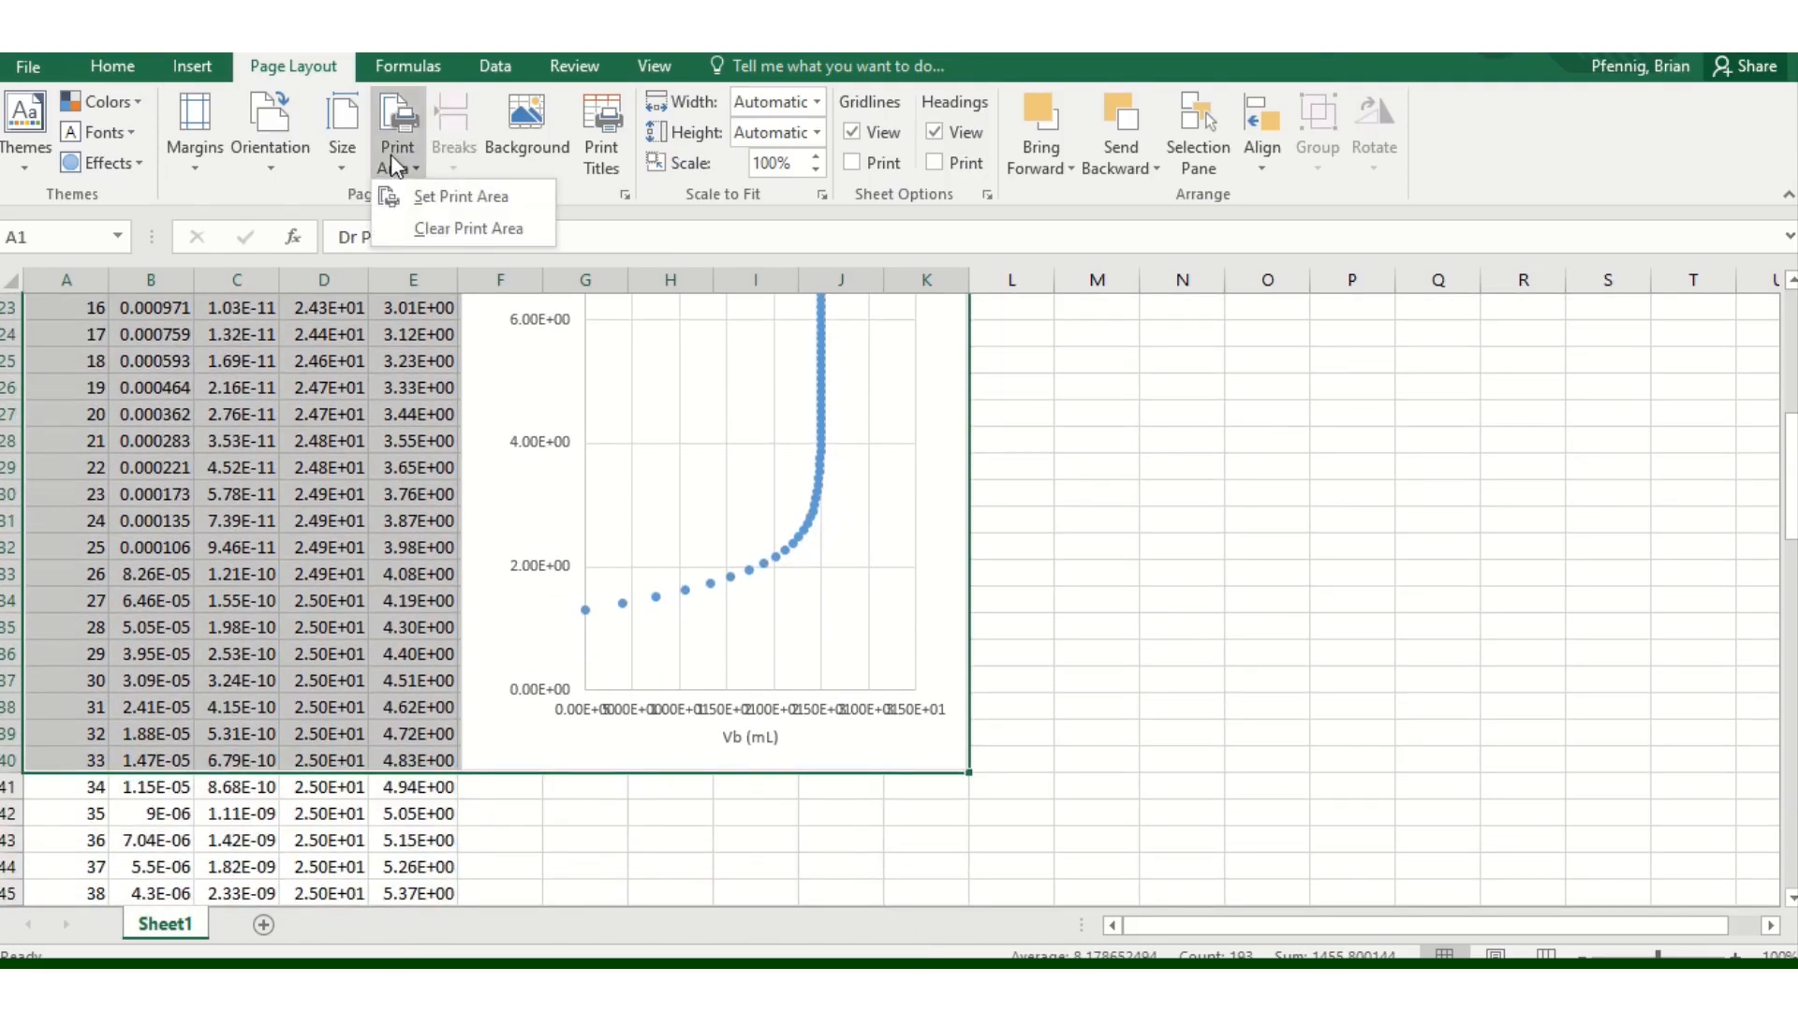
pyautogui.click(417, 197)
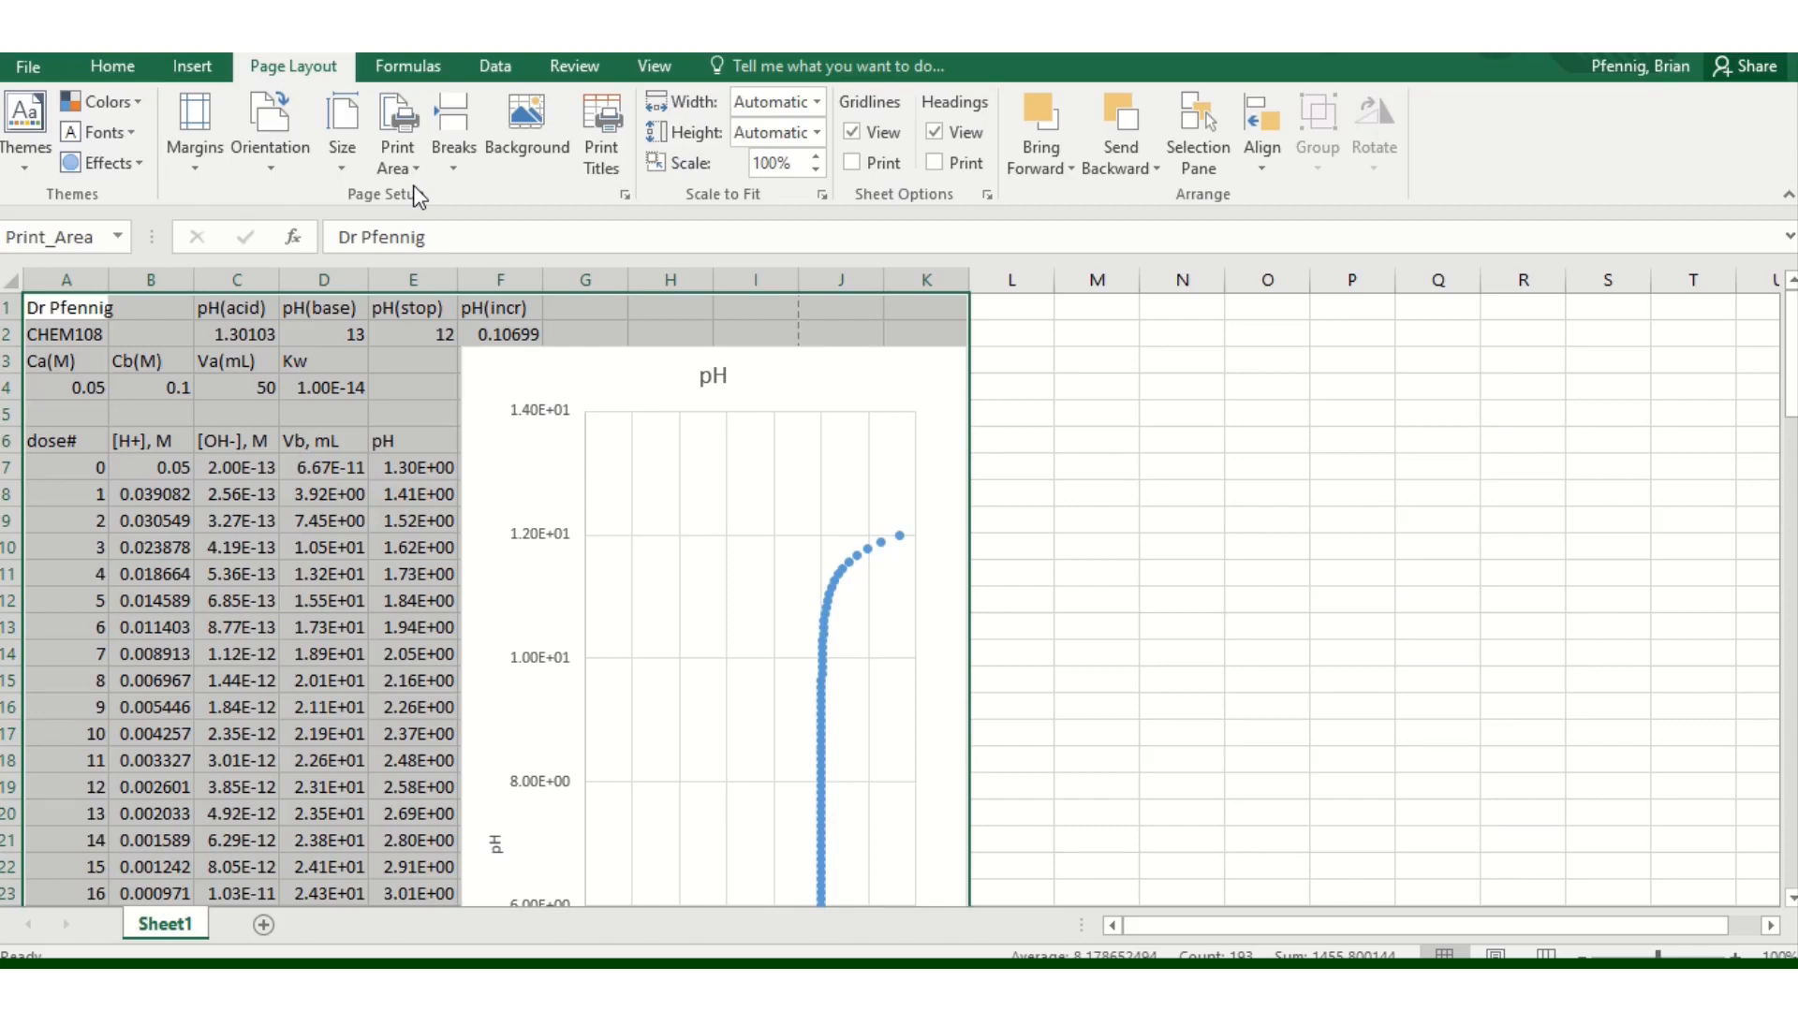
# - Choose the Expt 10 pH titration folder, under Documents > Ursinus > 2020-2021 > Chem 108 lab, as the workbook's save location
pyautogui.click(37, 70)
pyautogui.click(66, 333)
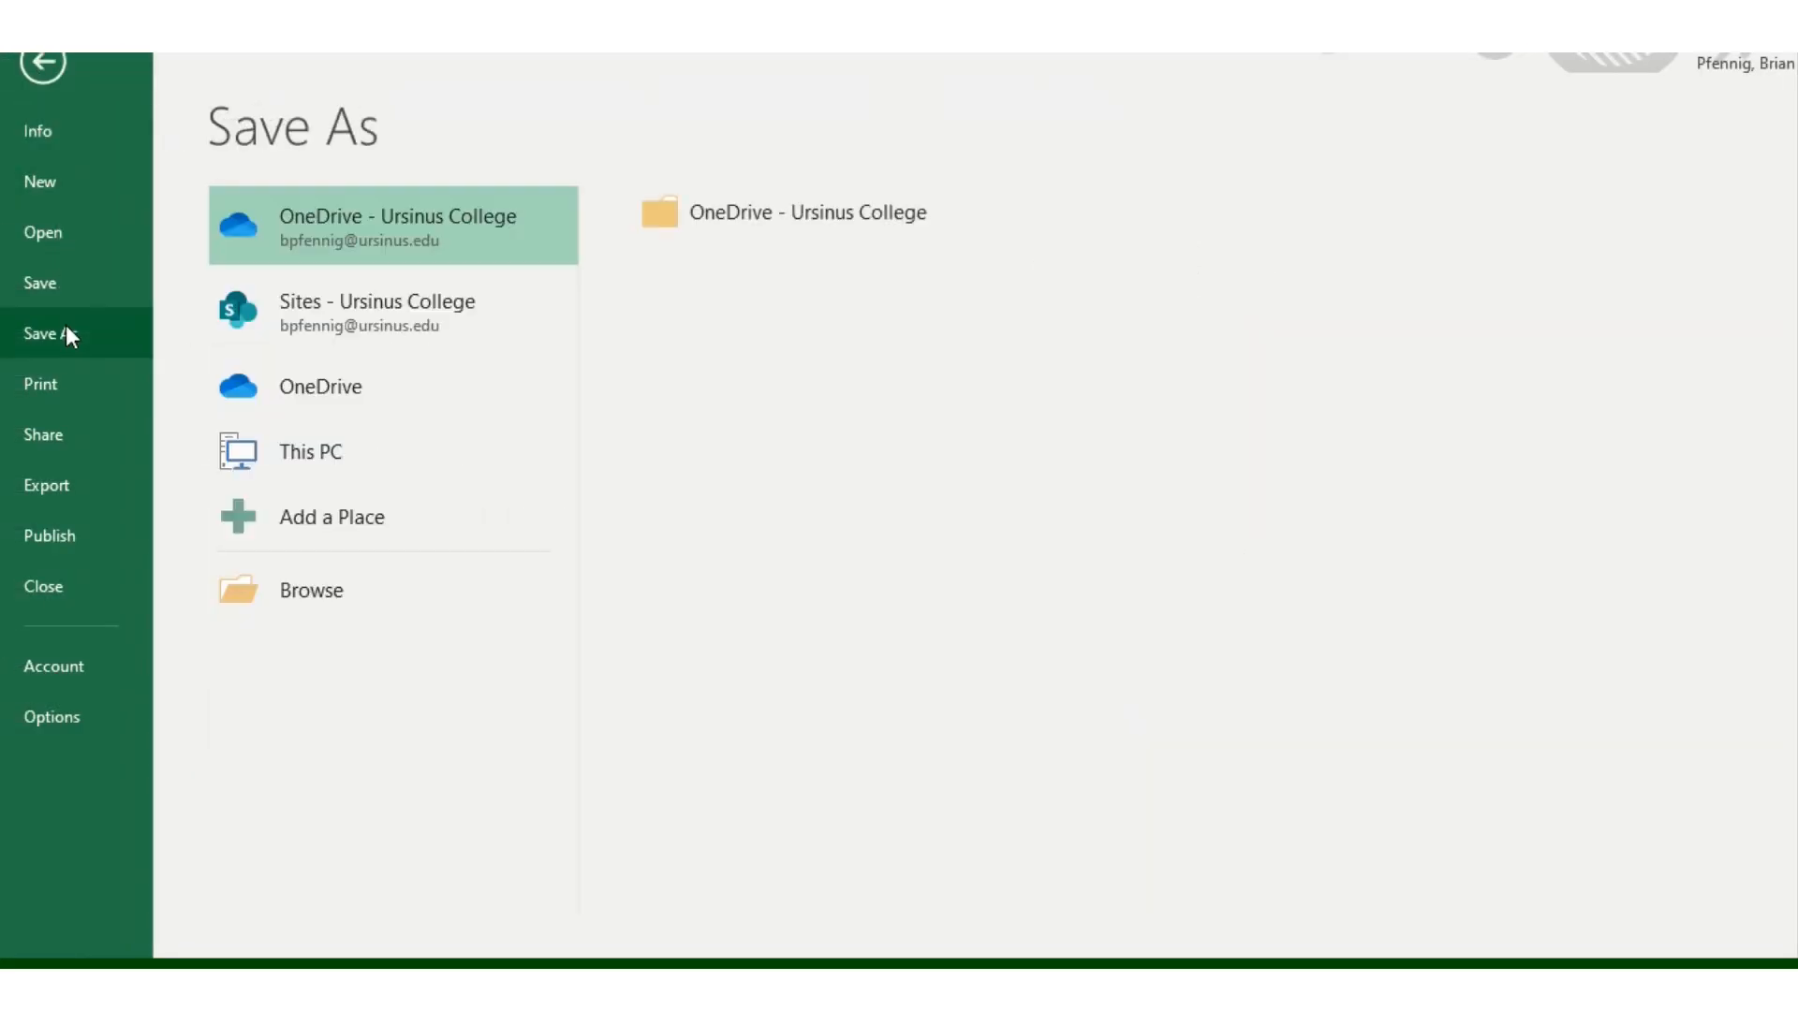
pyautogui.click(346, 603)
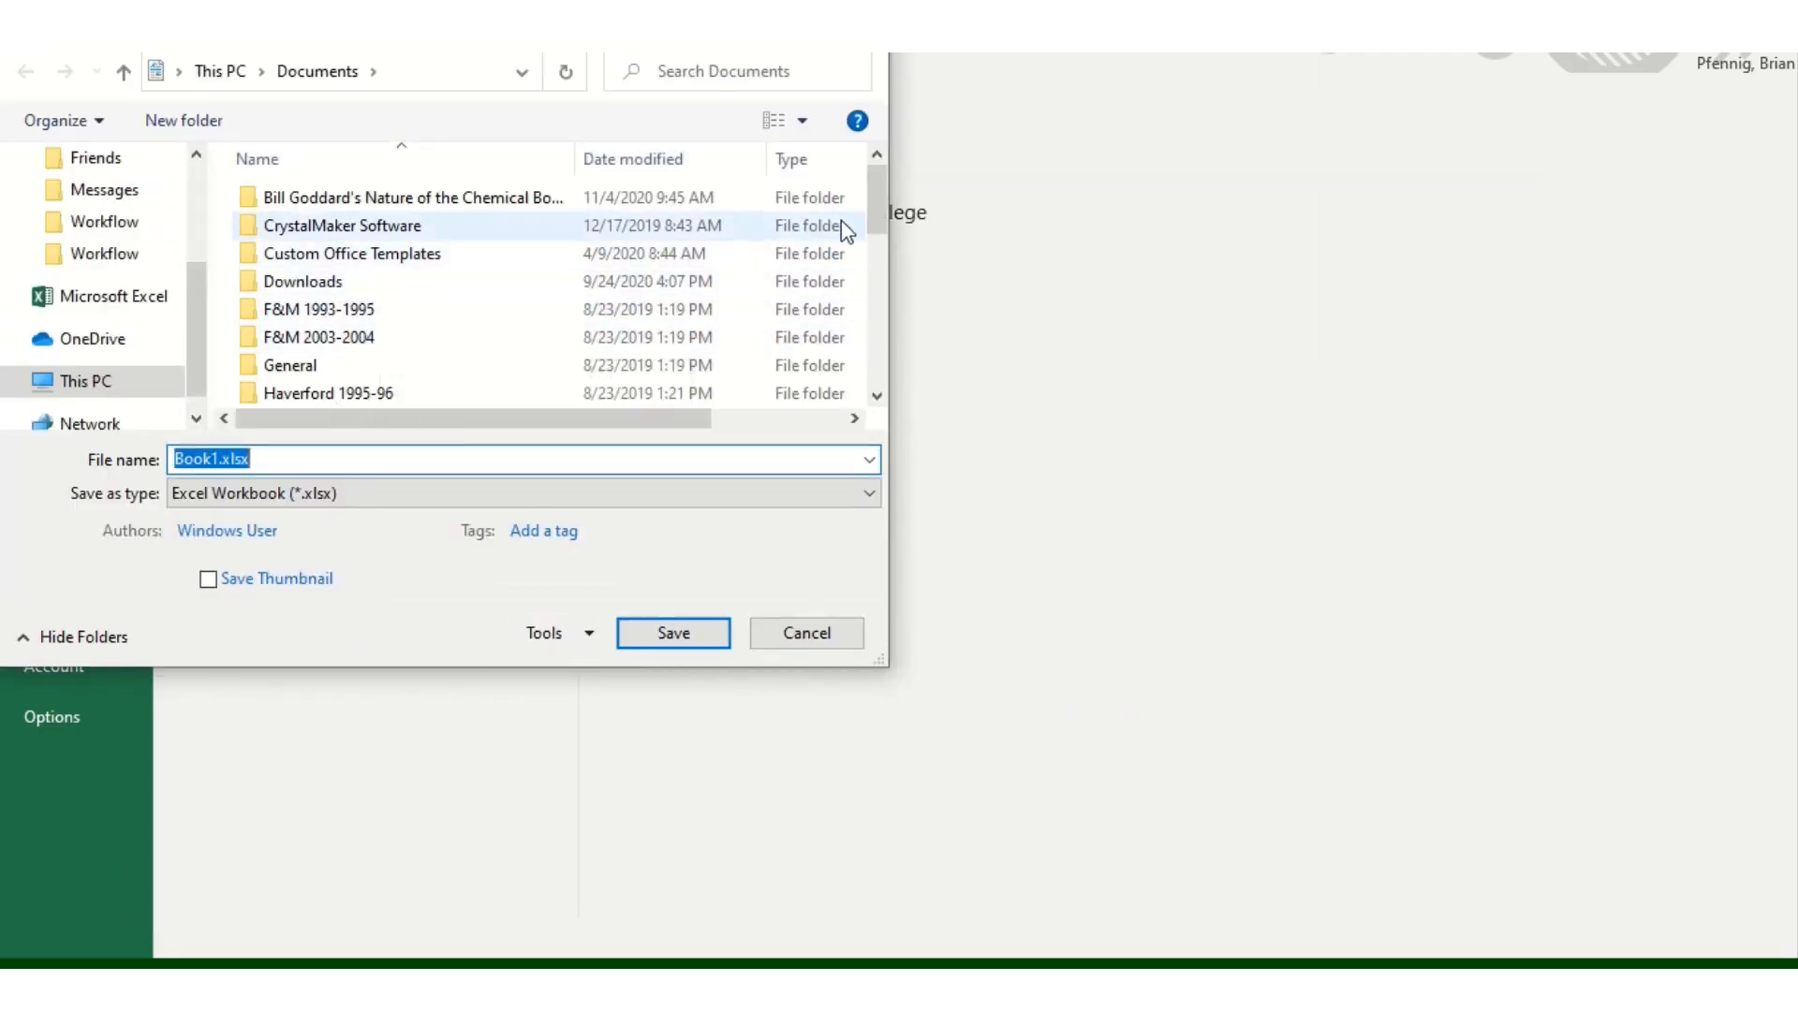
pyautogui.moveTo(871, 223); pyautogui.dragTo(873, 352)
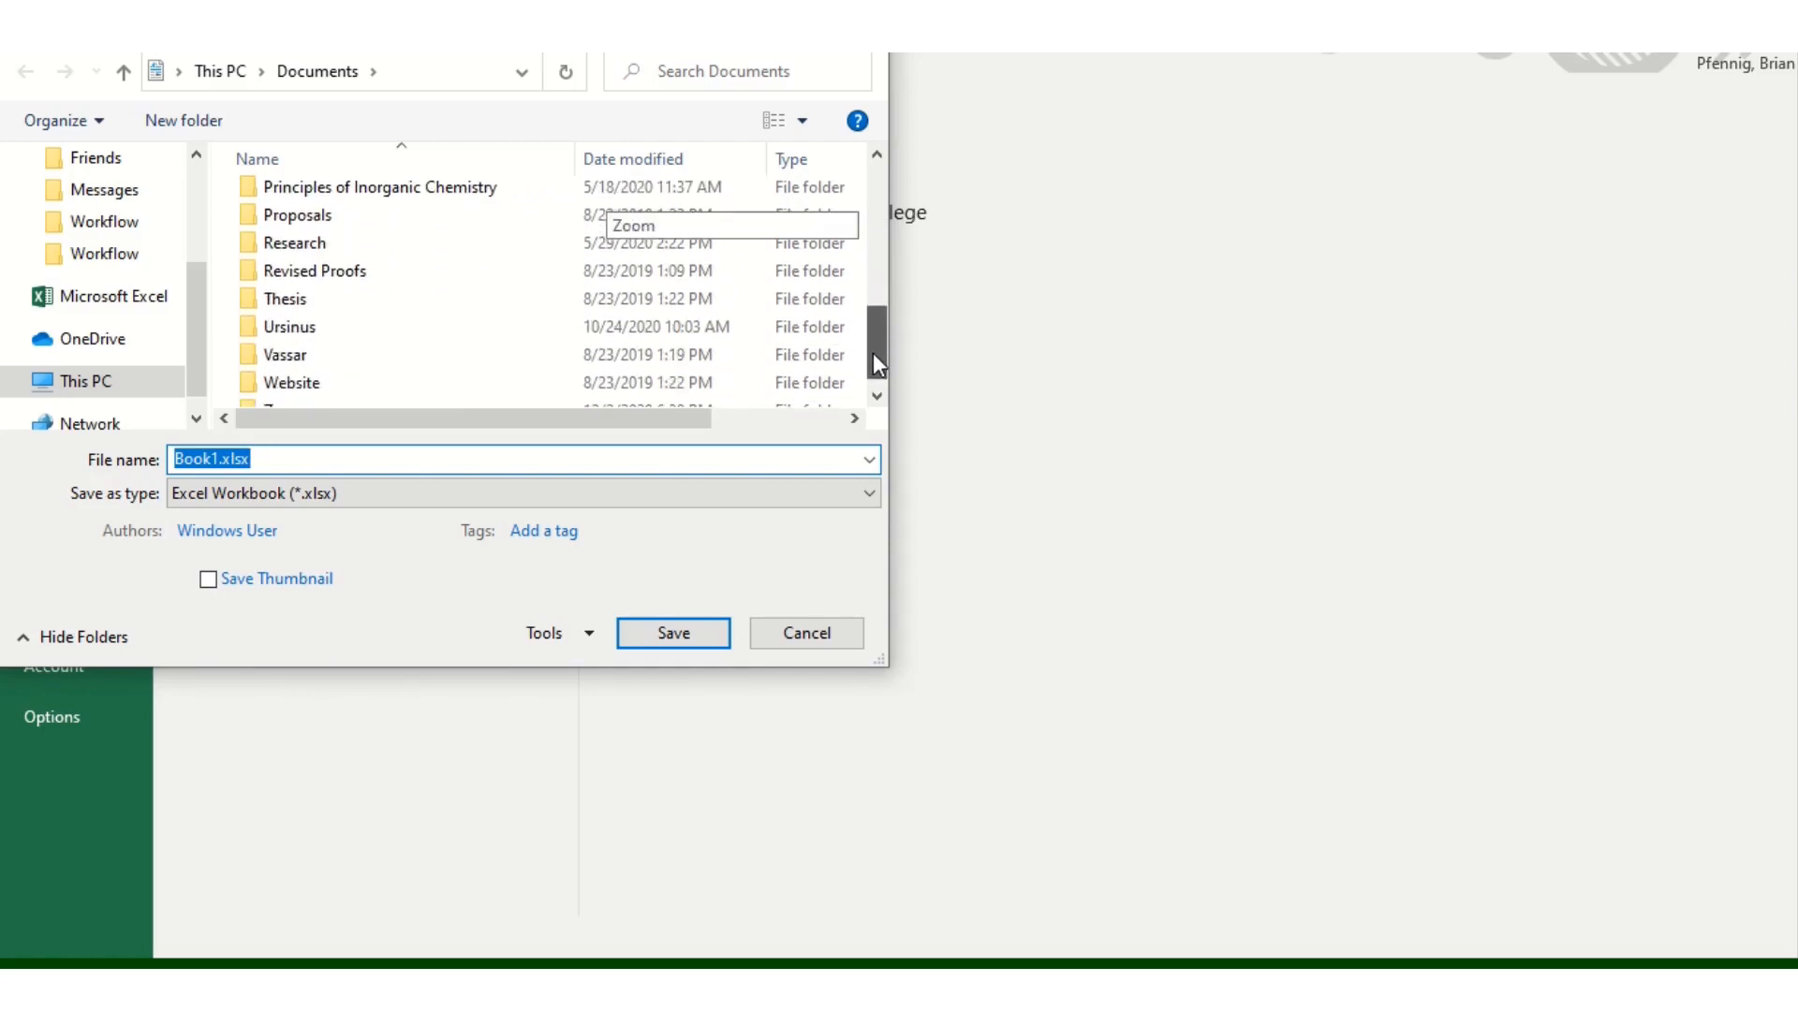
pyautogui.doubleClick(469, 334)
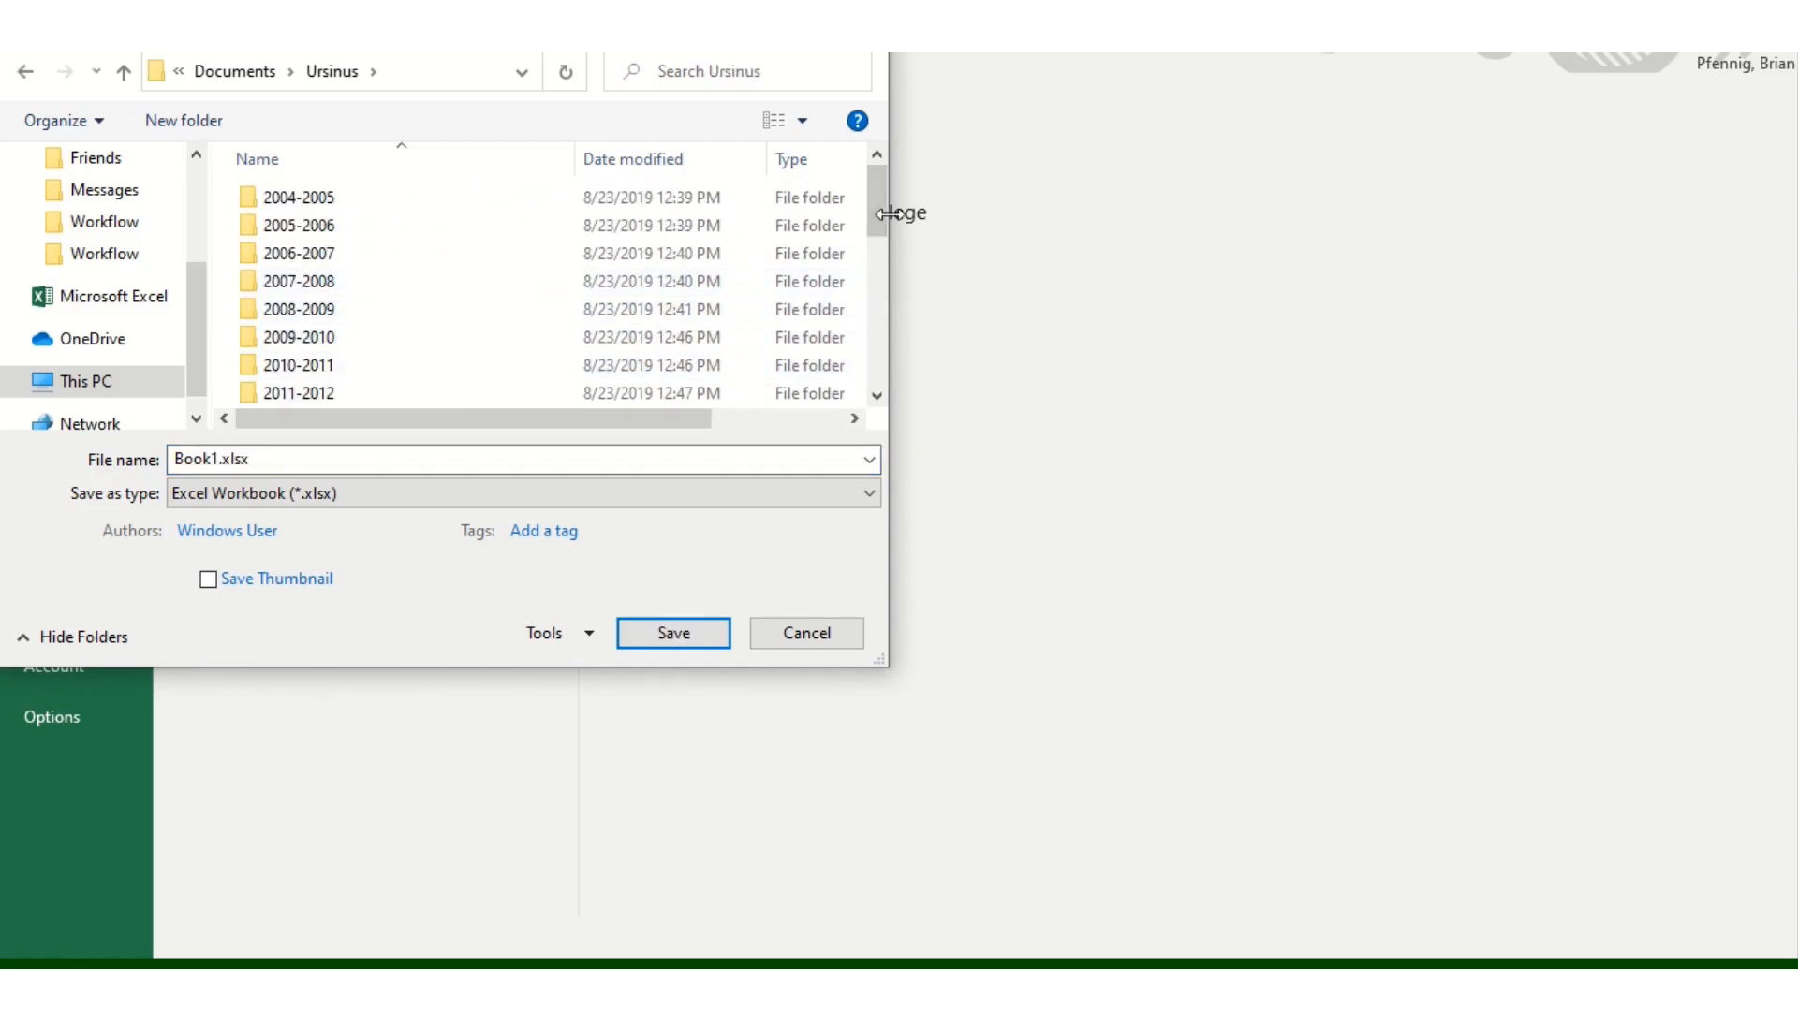
pyautogui.moveTo(878, 223); pyautogui.dragTo(876, 306)
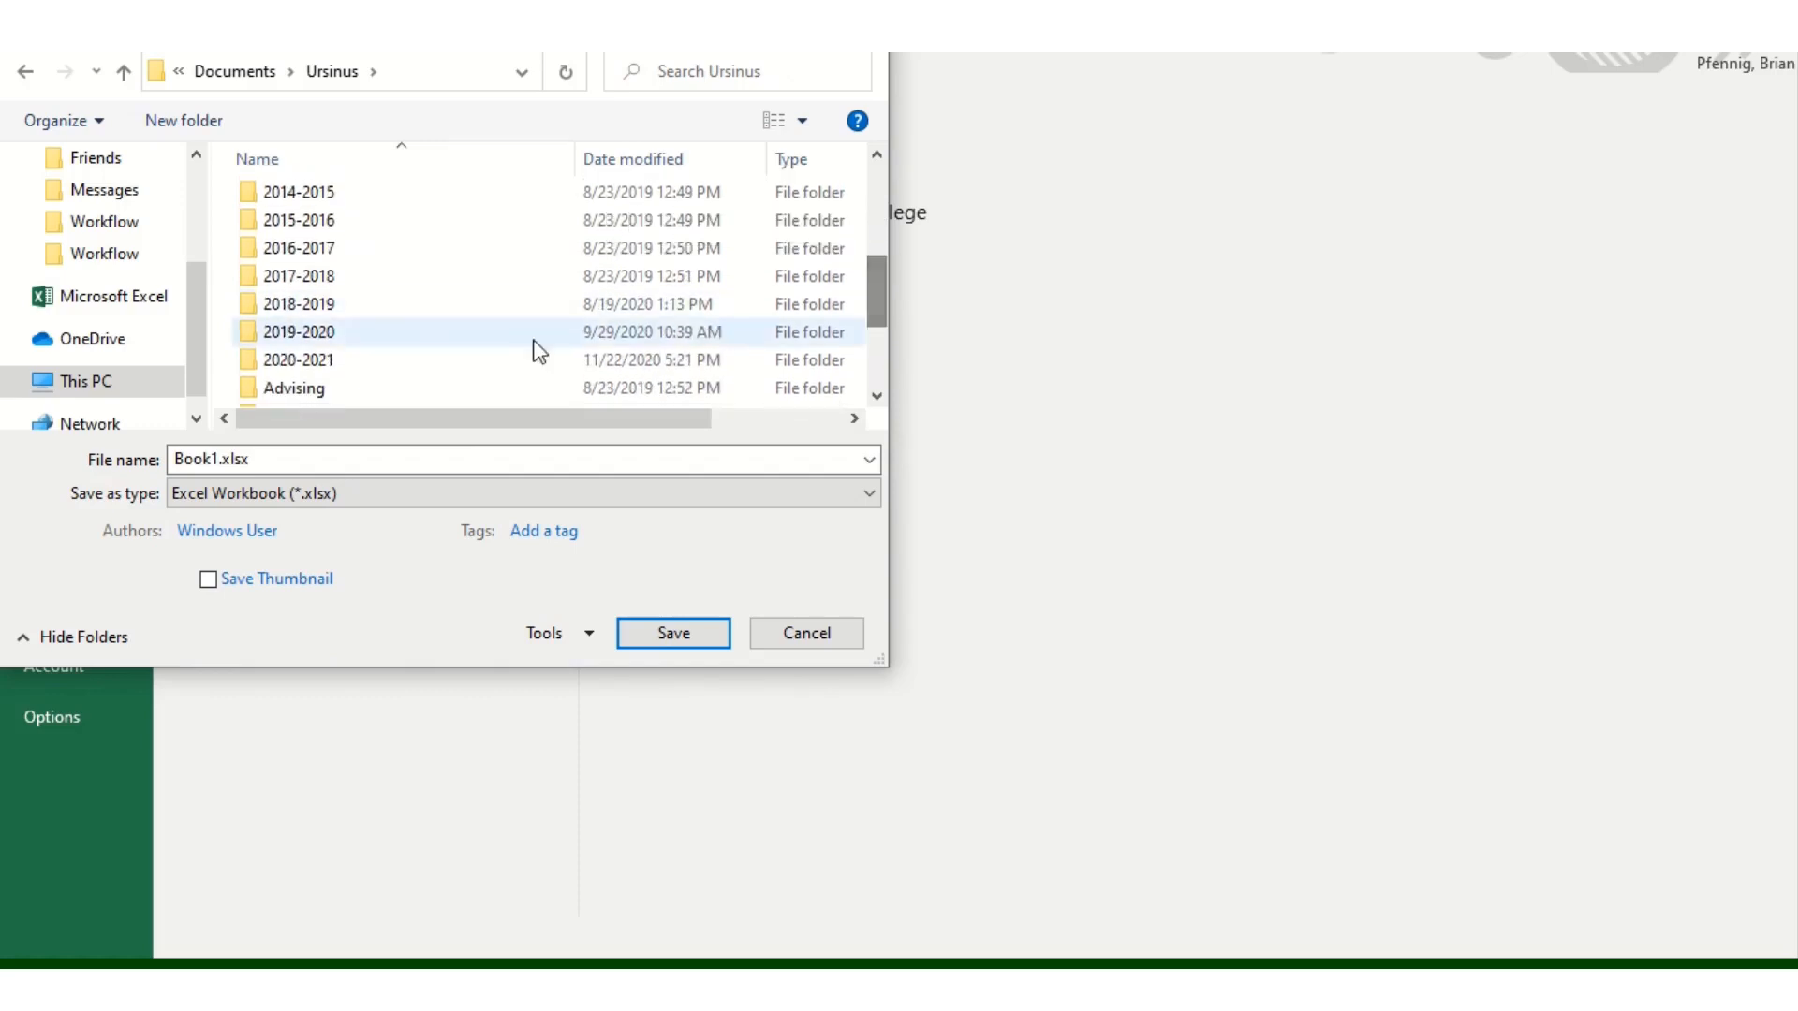
pyautogui.doubleClick(496, 363)
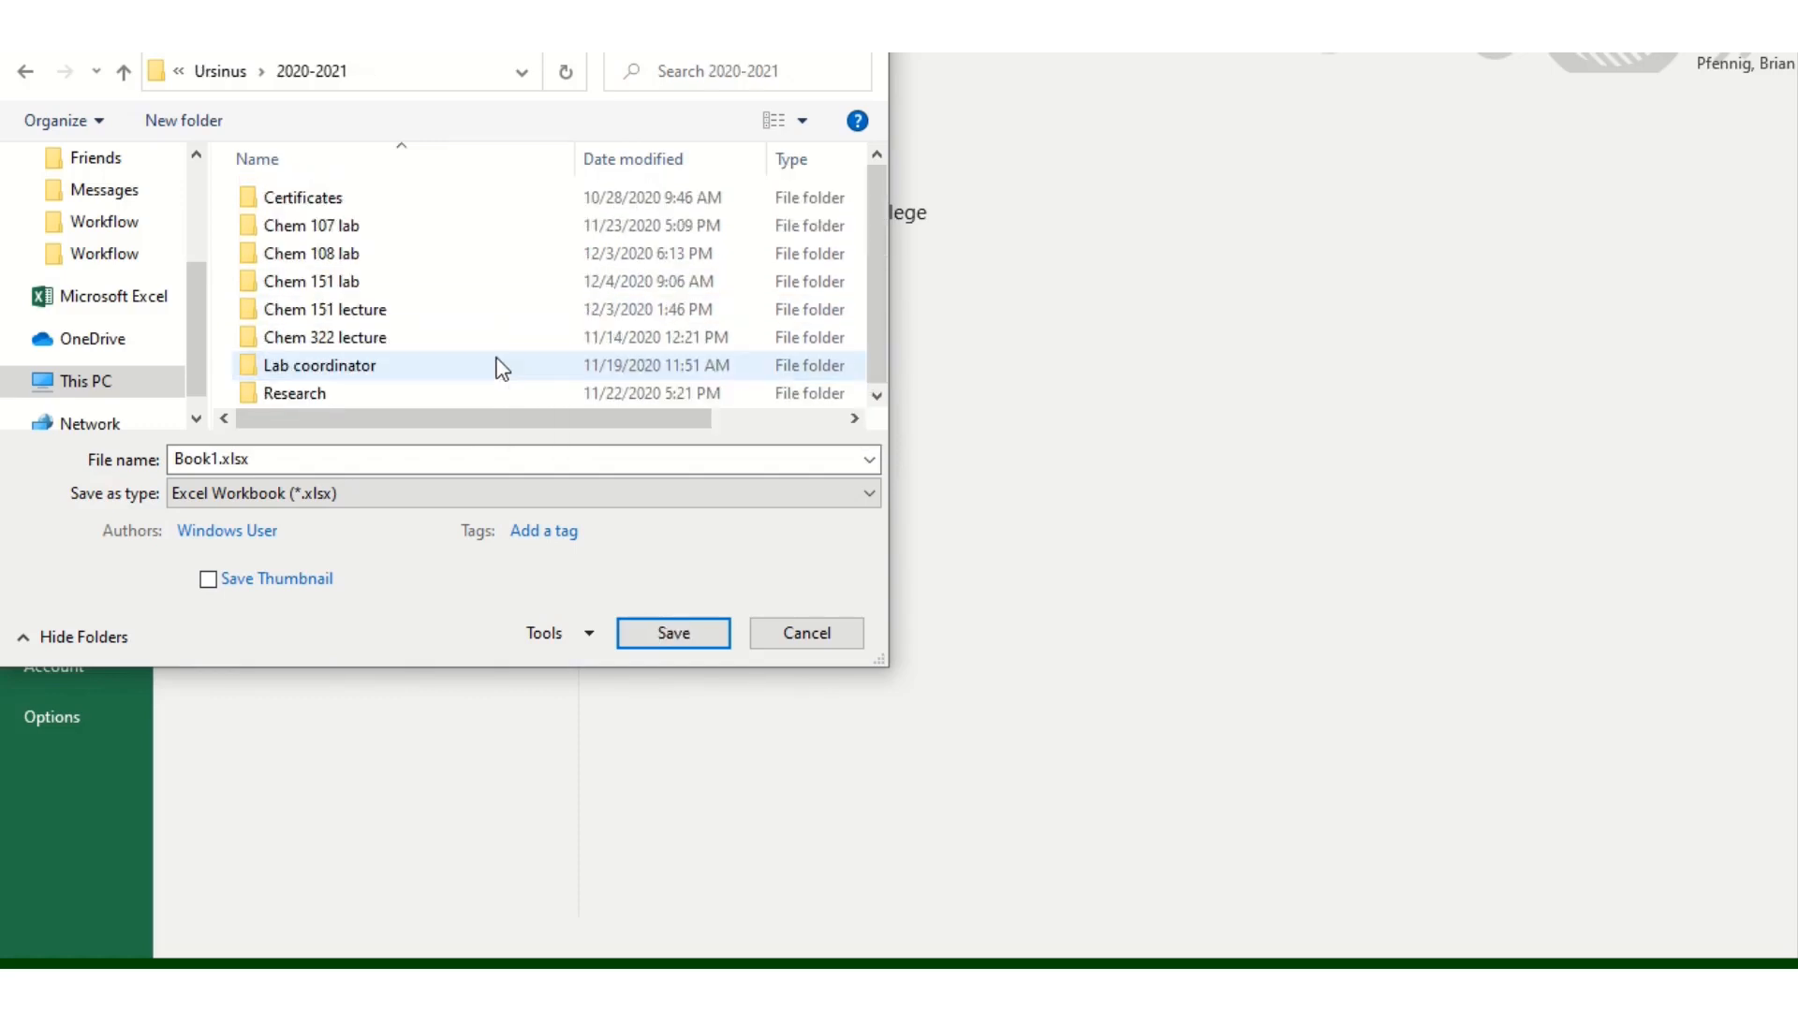
pyautogui.doubleClick(442, 265)
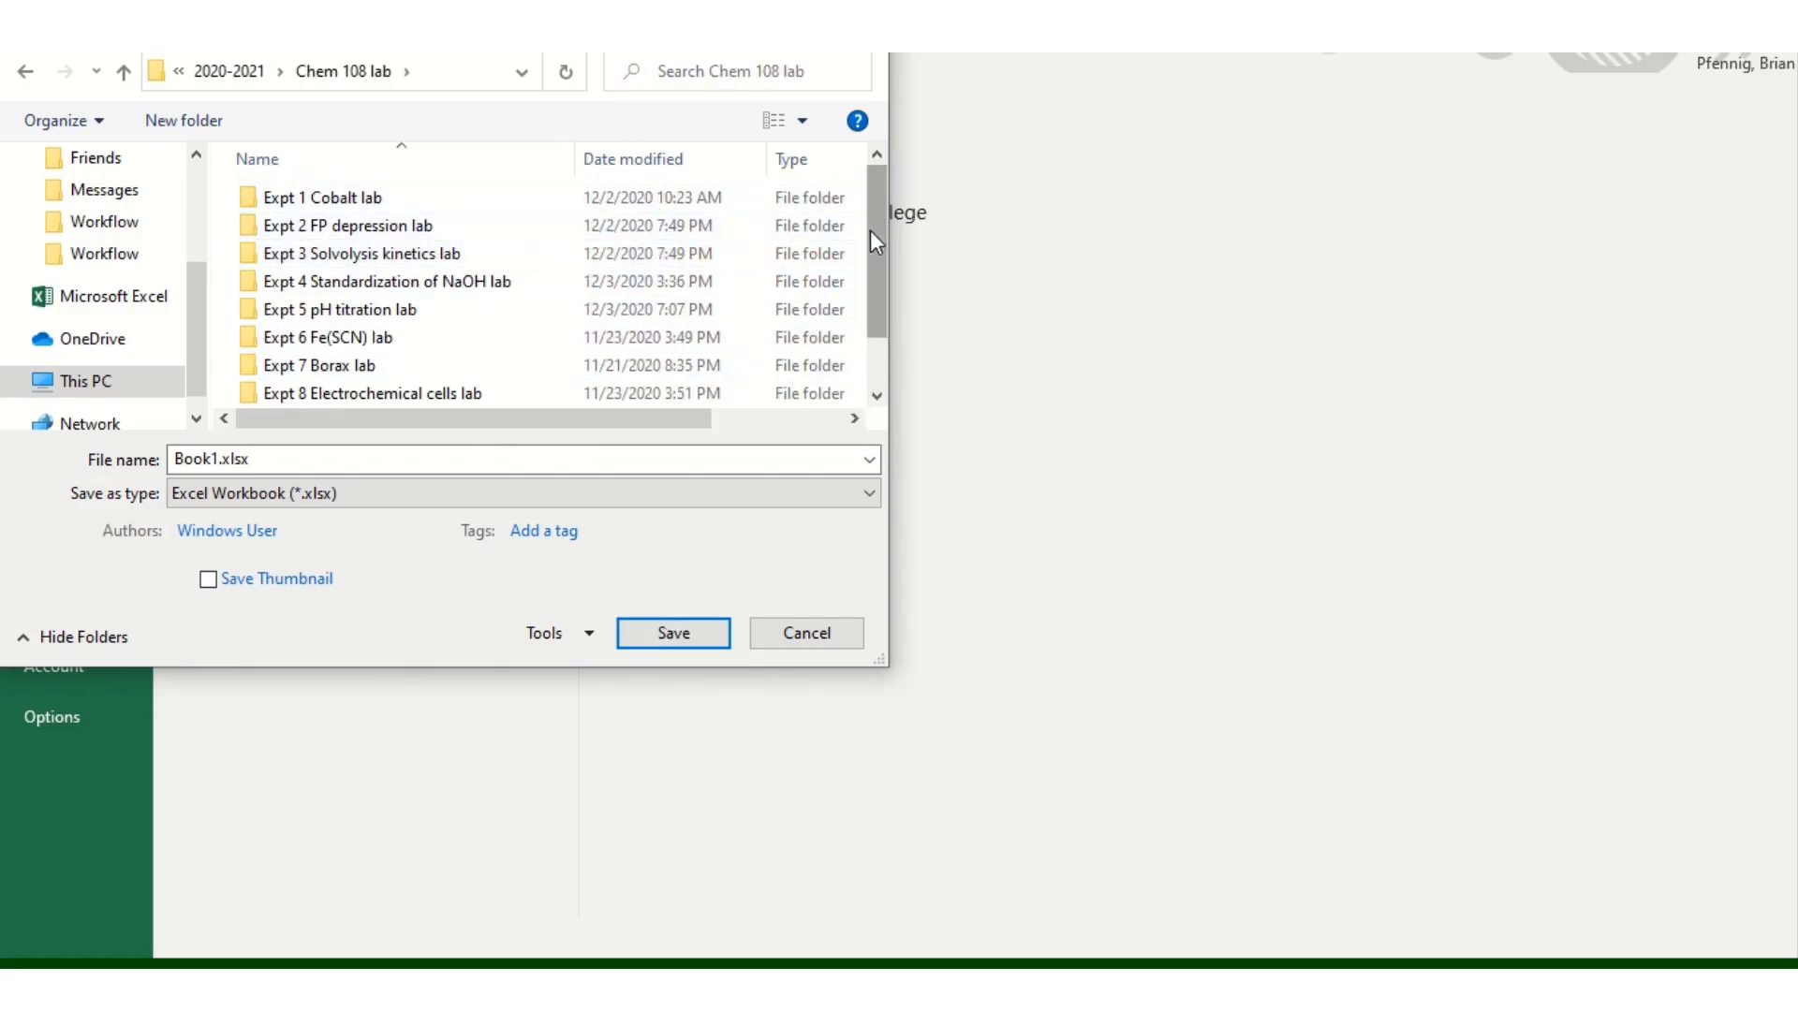
pyautogui.moveTo(869, 230); pyautogui.dragTo(877, 325)
pyautogui.doubleClick(553, 397)
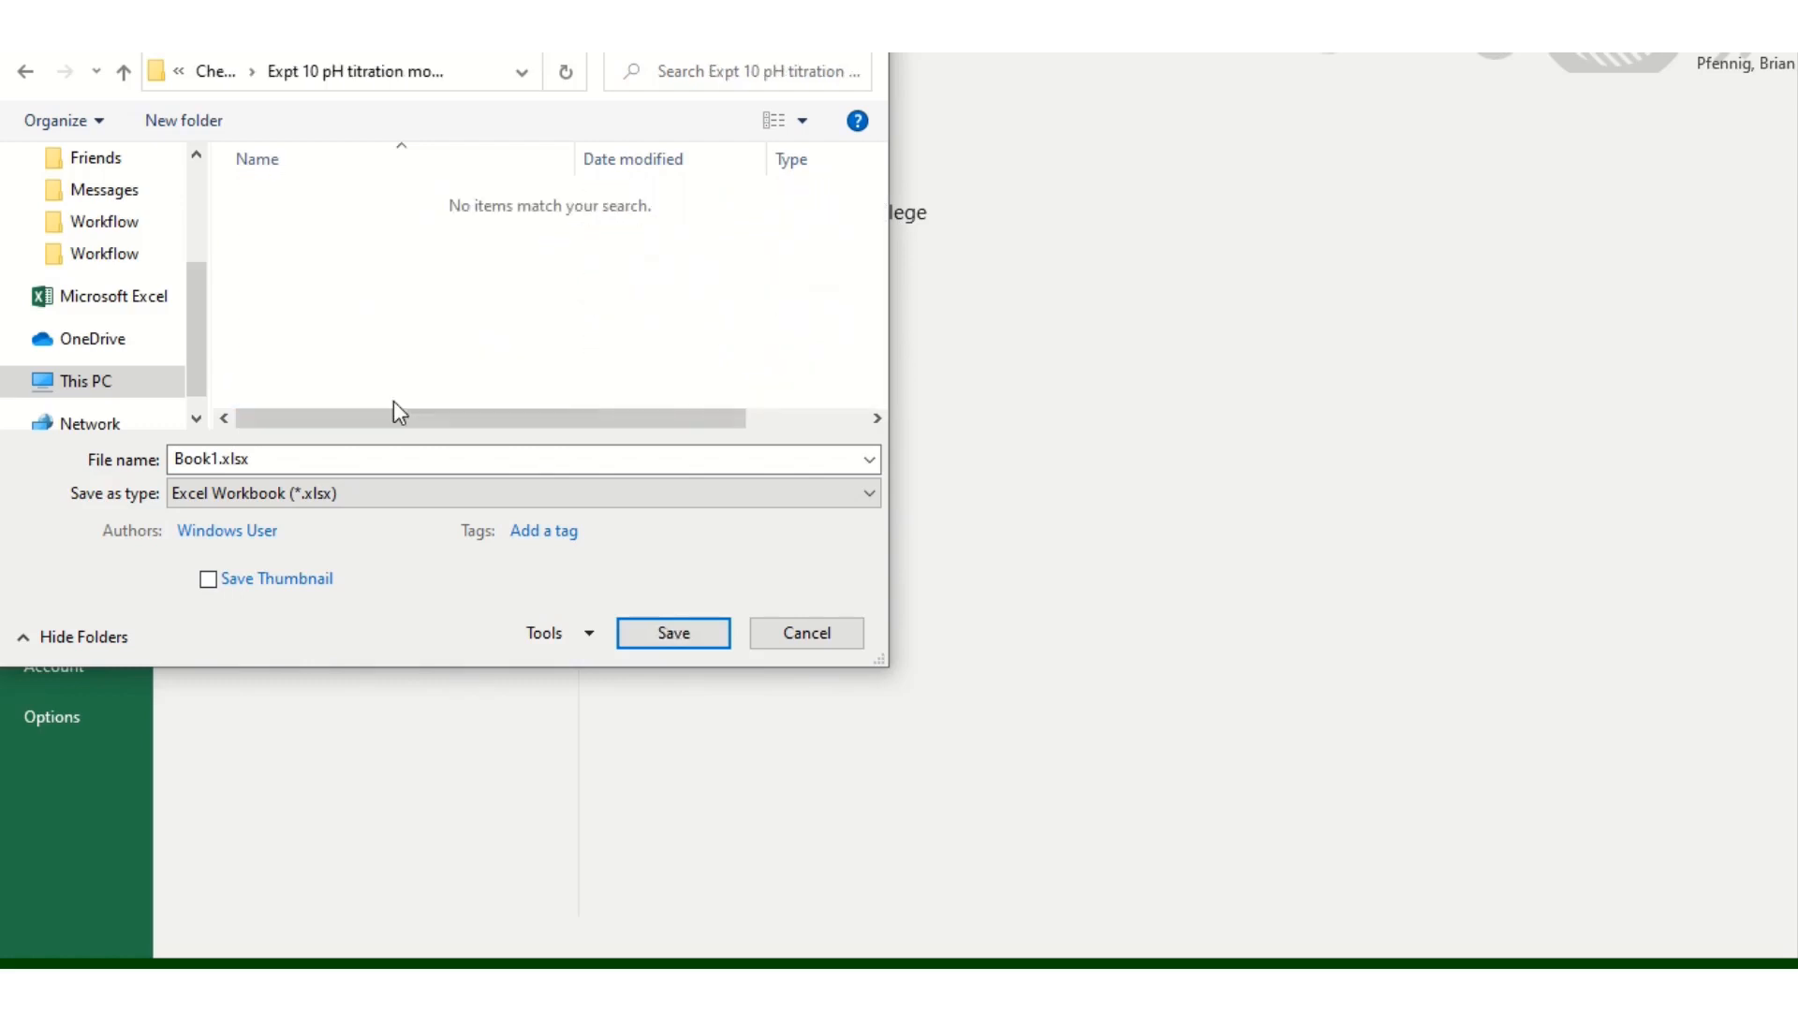
# - Replace the default workbook file name with one beginning "Strong acid" and save the file in the chosen folder
pyautogui.doubleClick(214, 460)
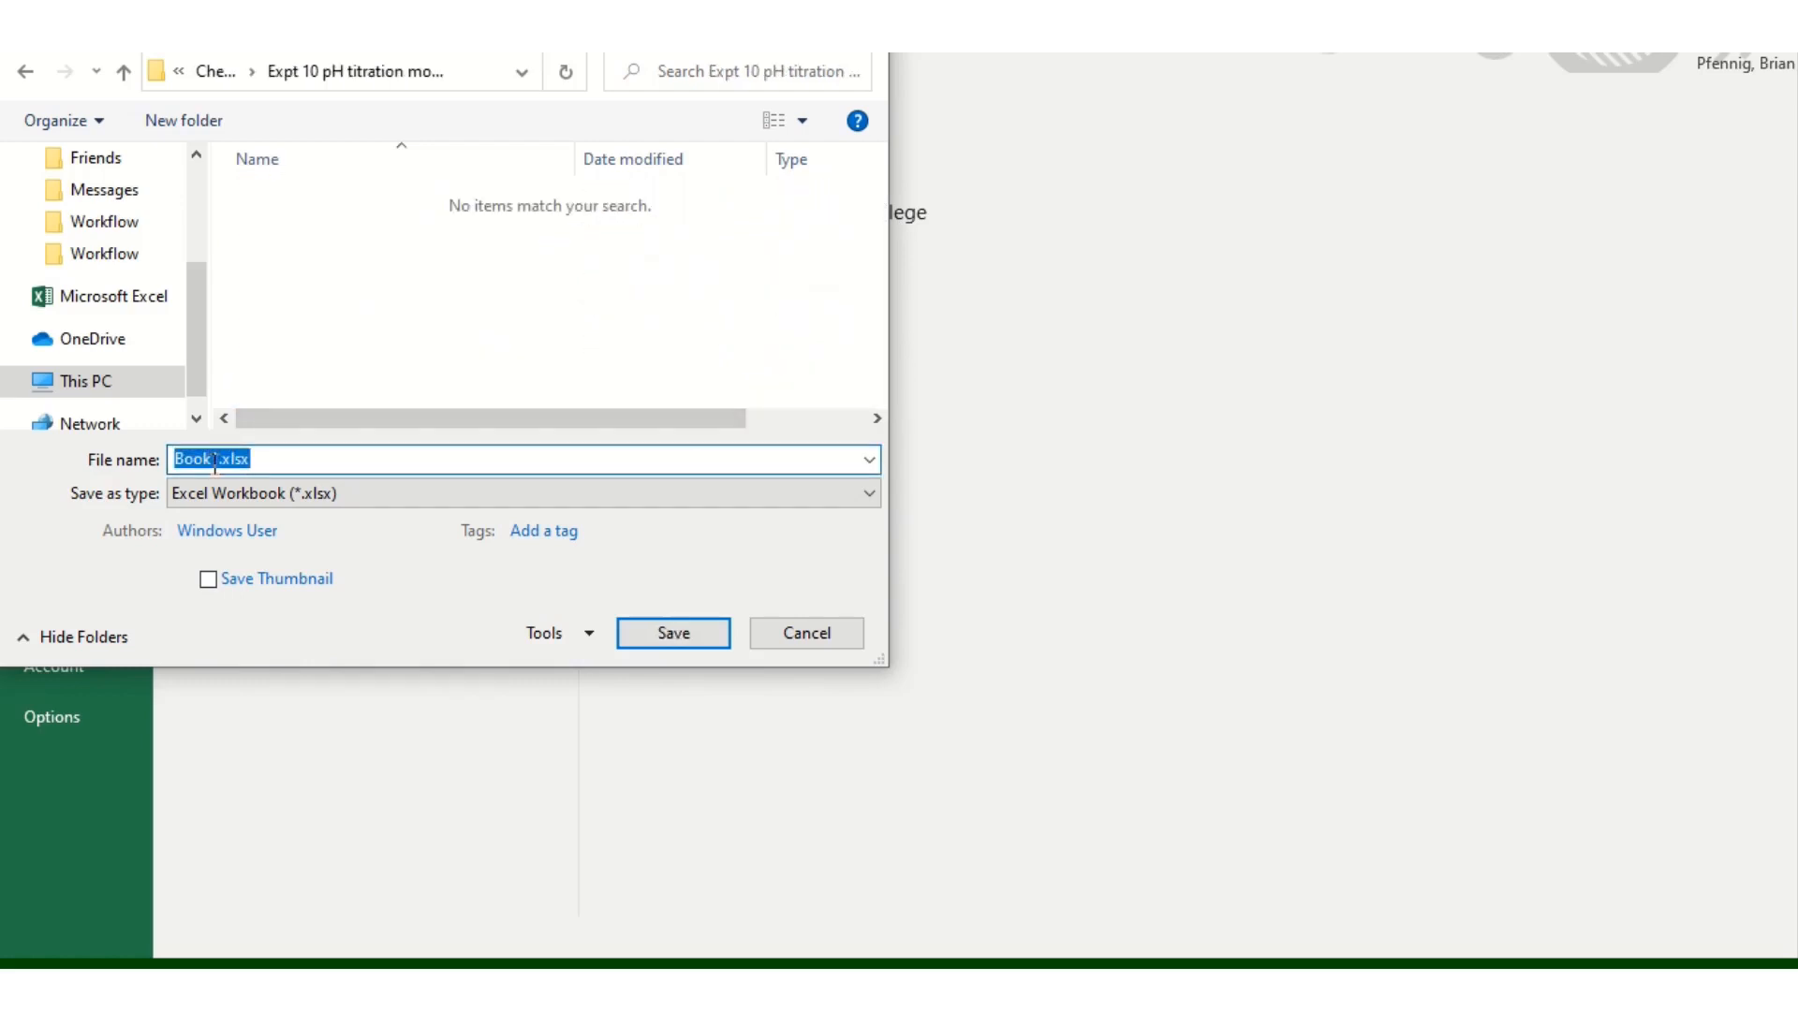
pyautogui.write('Strong aci')
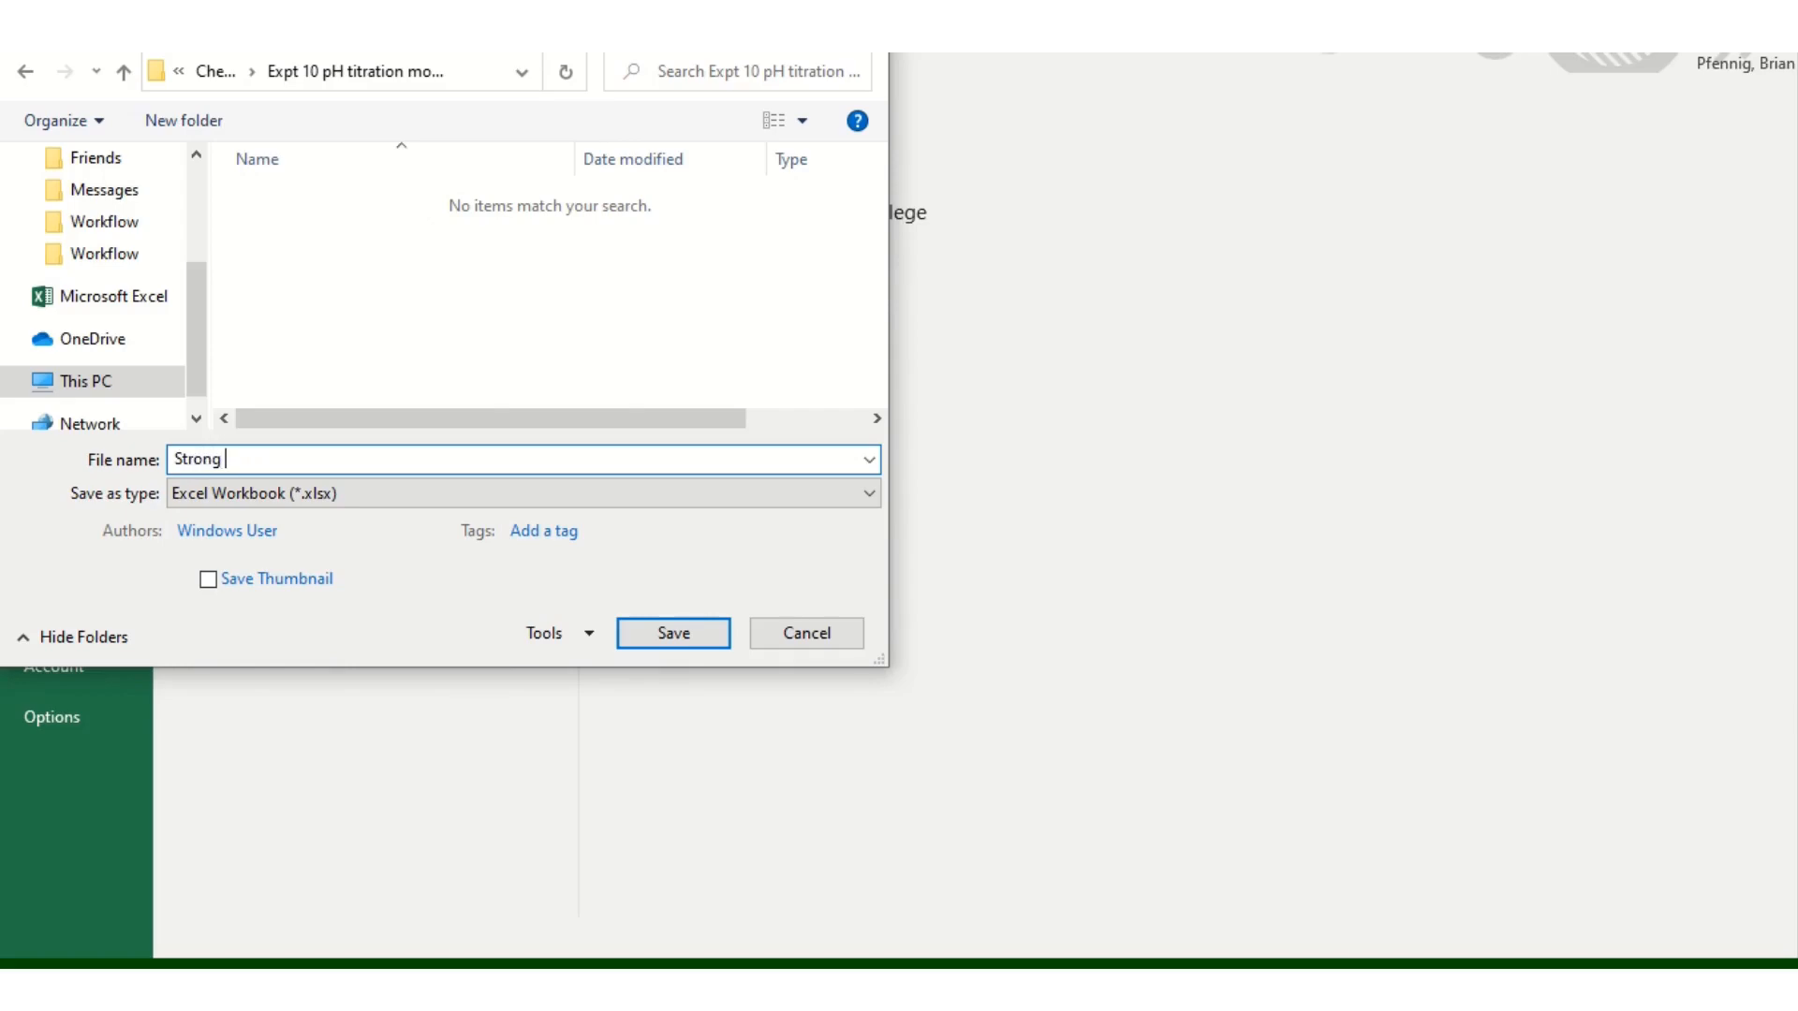
pyautogui.write('d stro')
pyautogui.press('BackSpace')
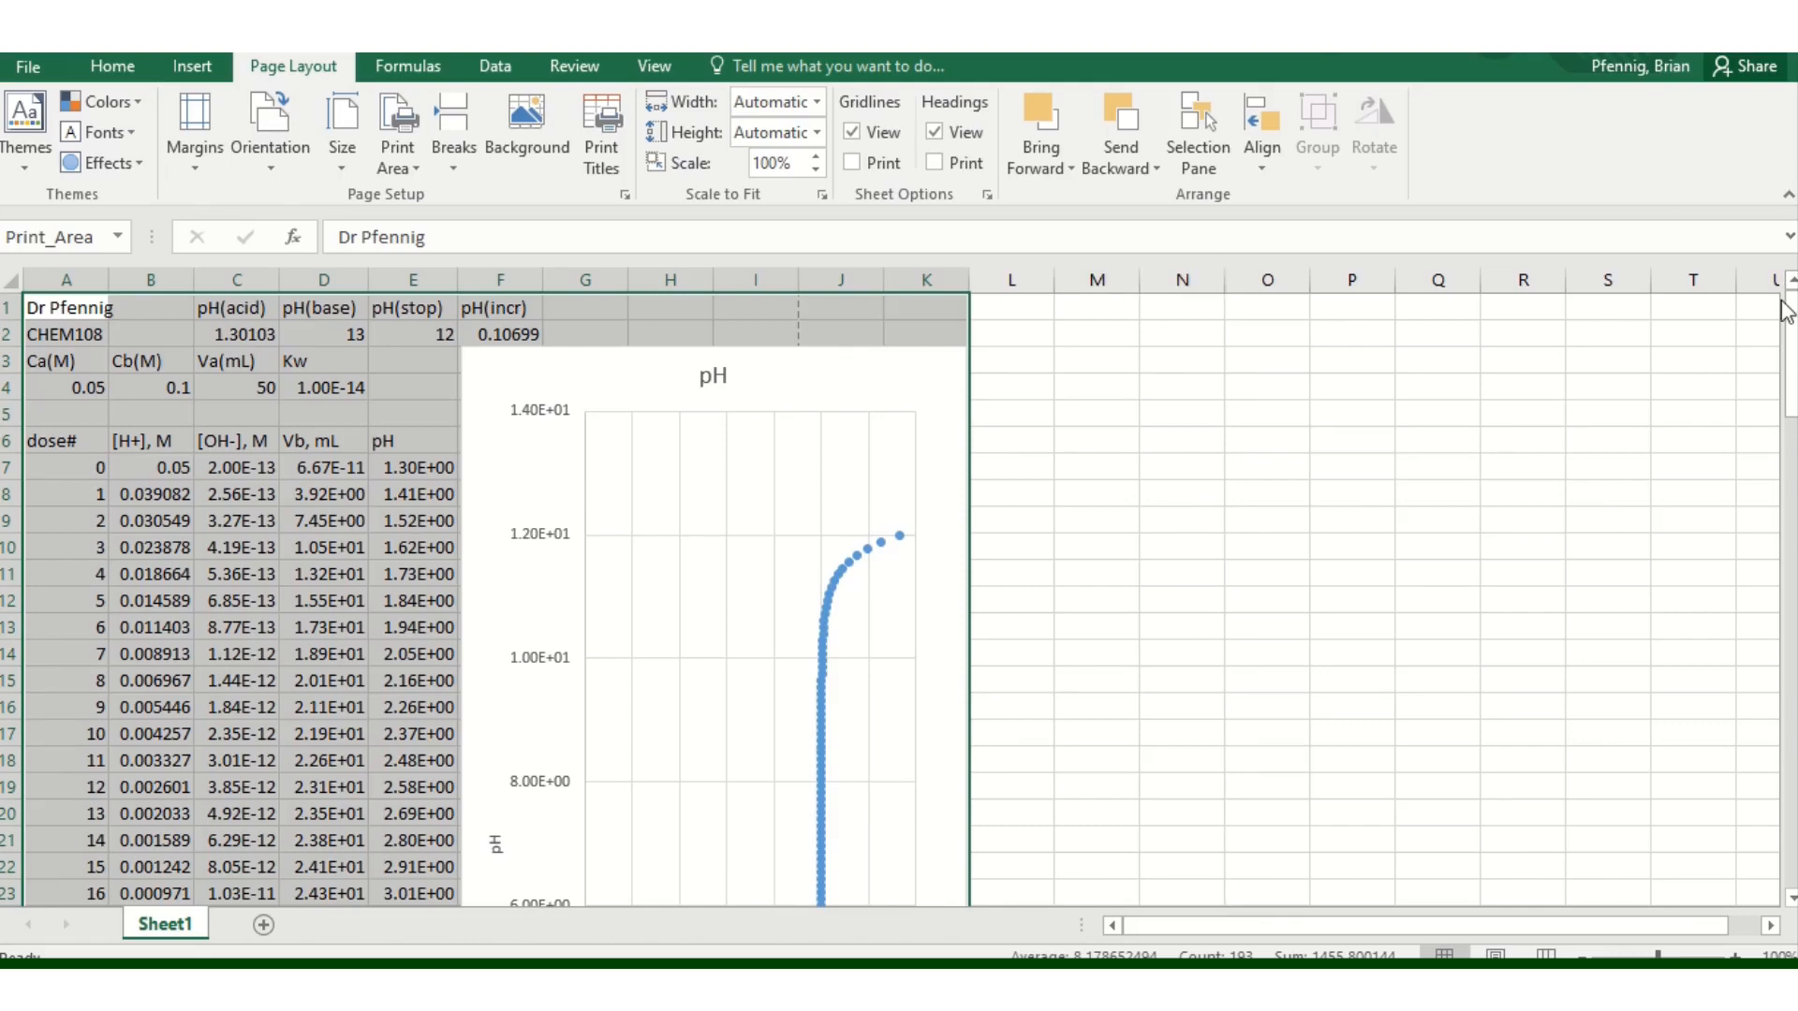
pyautogui.click(1793, 328)
pyautogui.moveTo(1793, 328); pyautogui.dragTo(1793, 333)
pyautogui.click(103, 367)
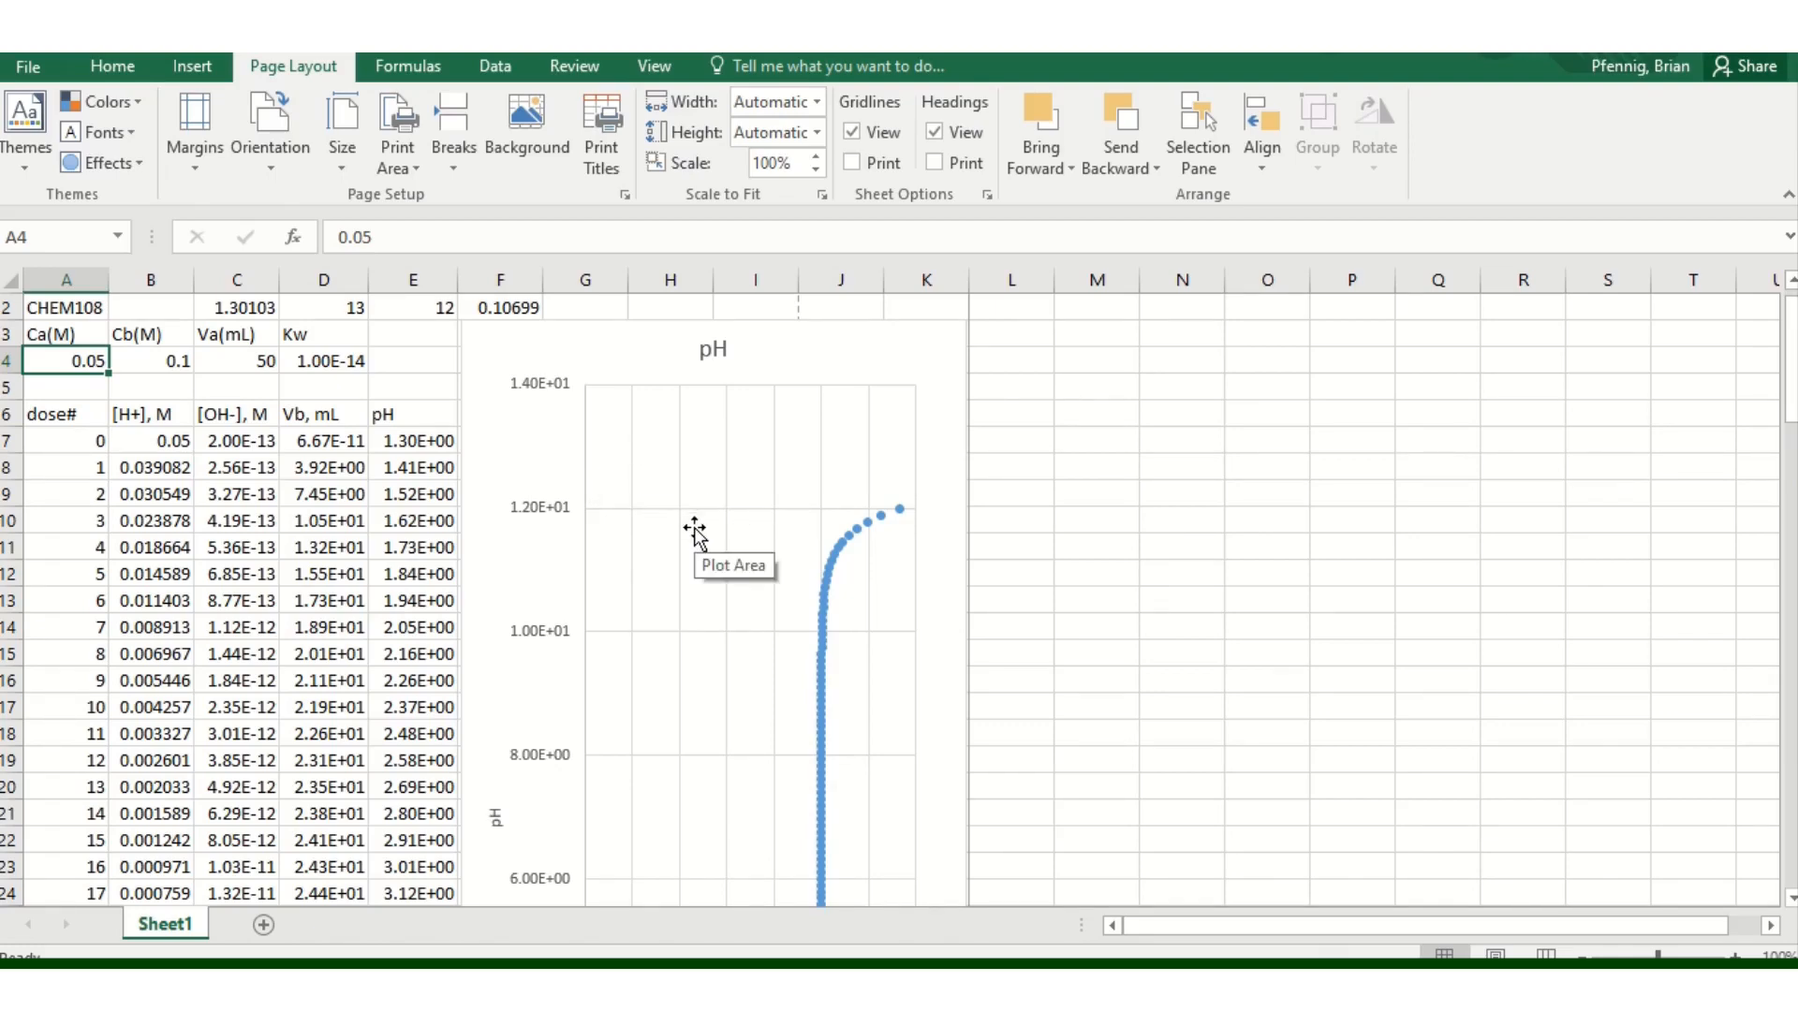
# - Copy the Vb and pH columns D6:E107 with their headers and paste them as values only, starting at L6
pyautogui.moveTo(324, 413); pyautogui.dragTo(412, 781)
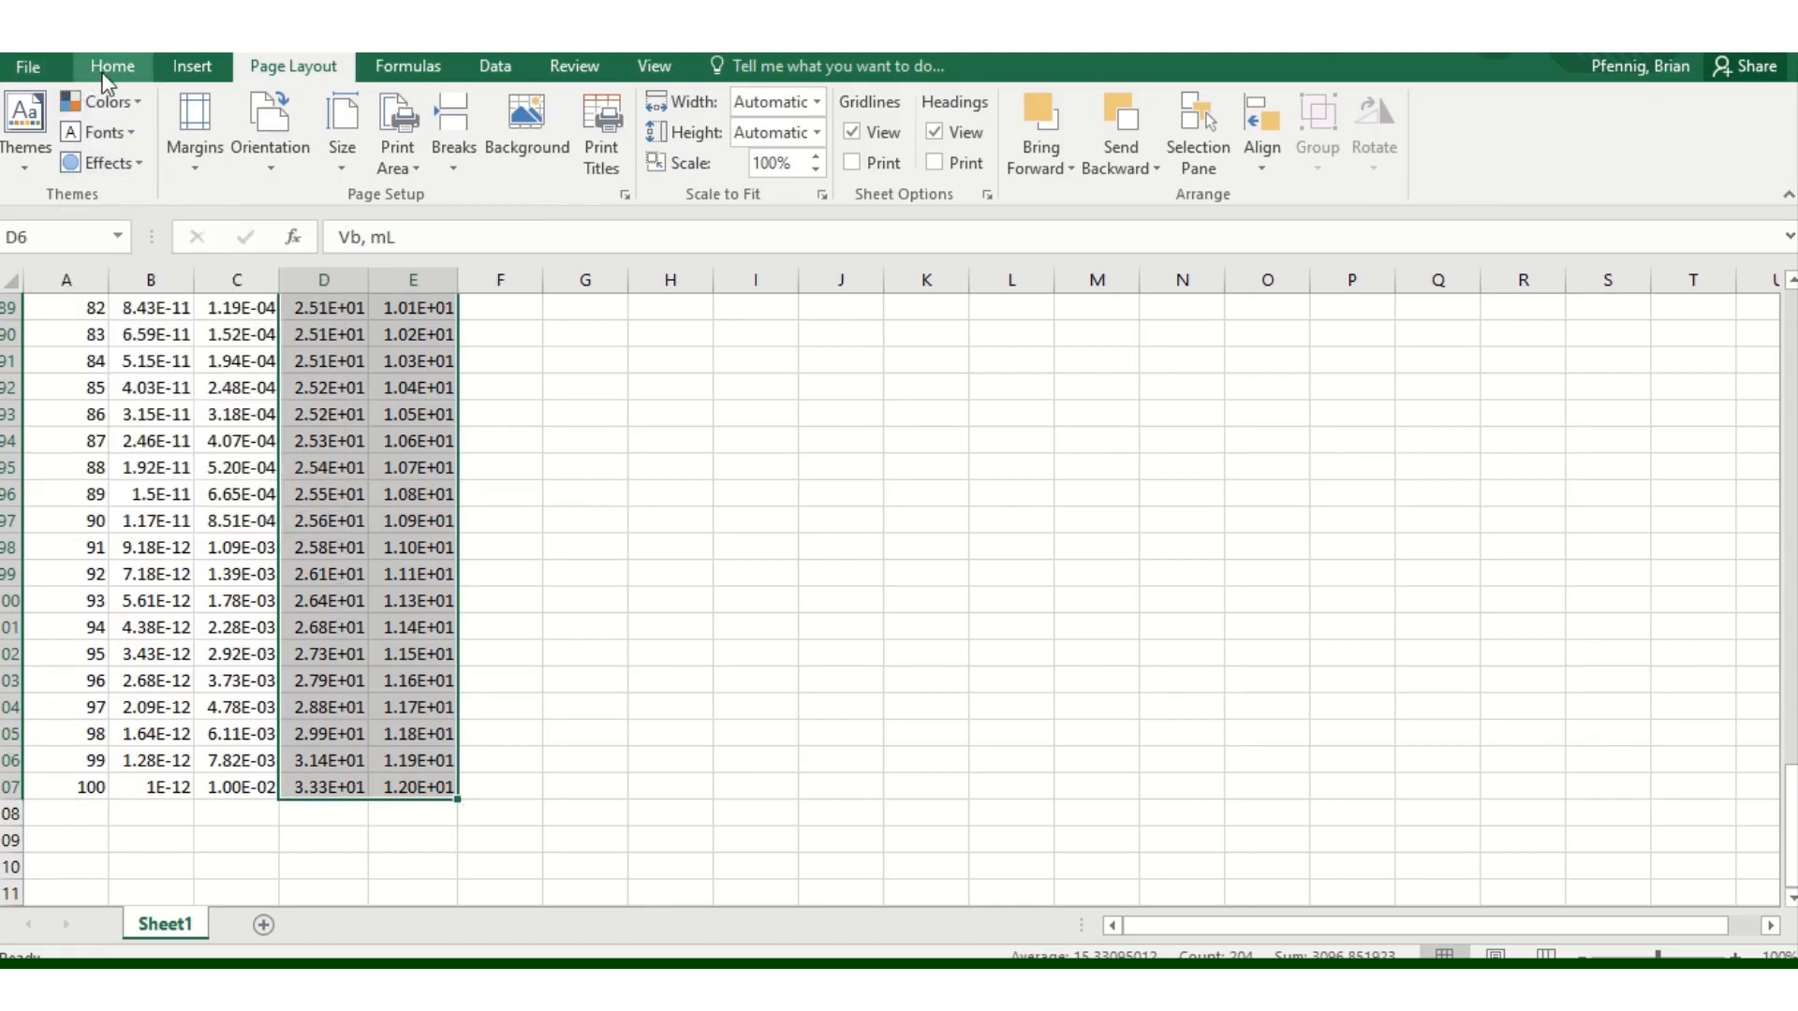
pyautogui.hotkey('ctrl', 'c')
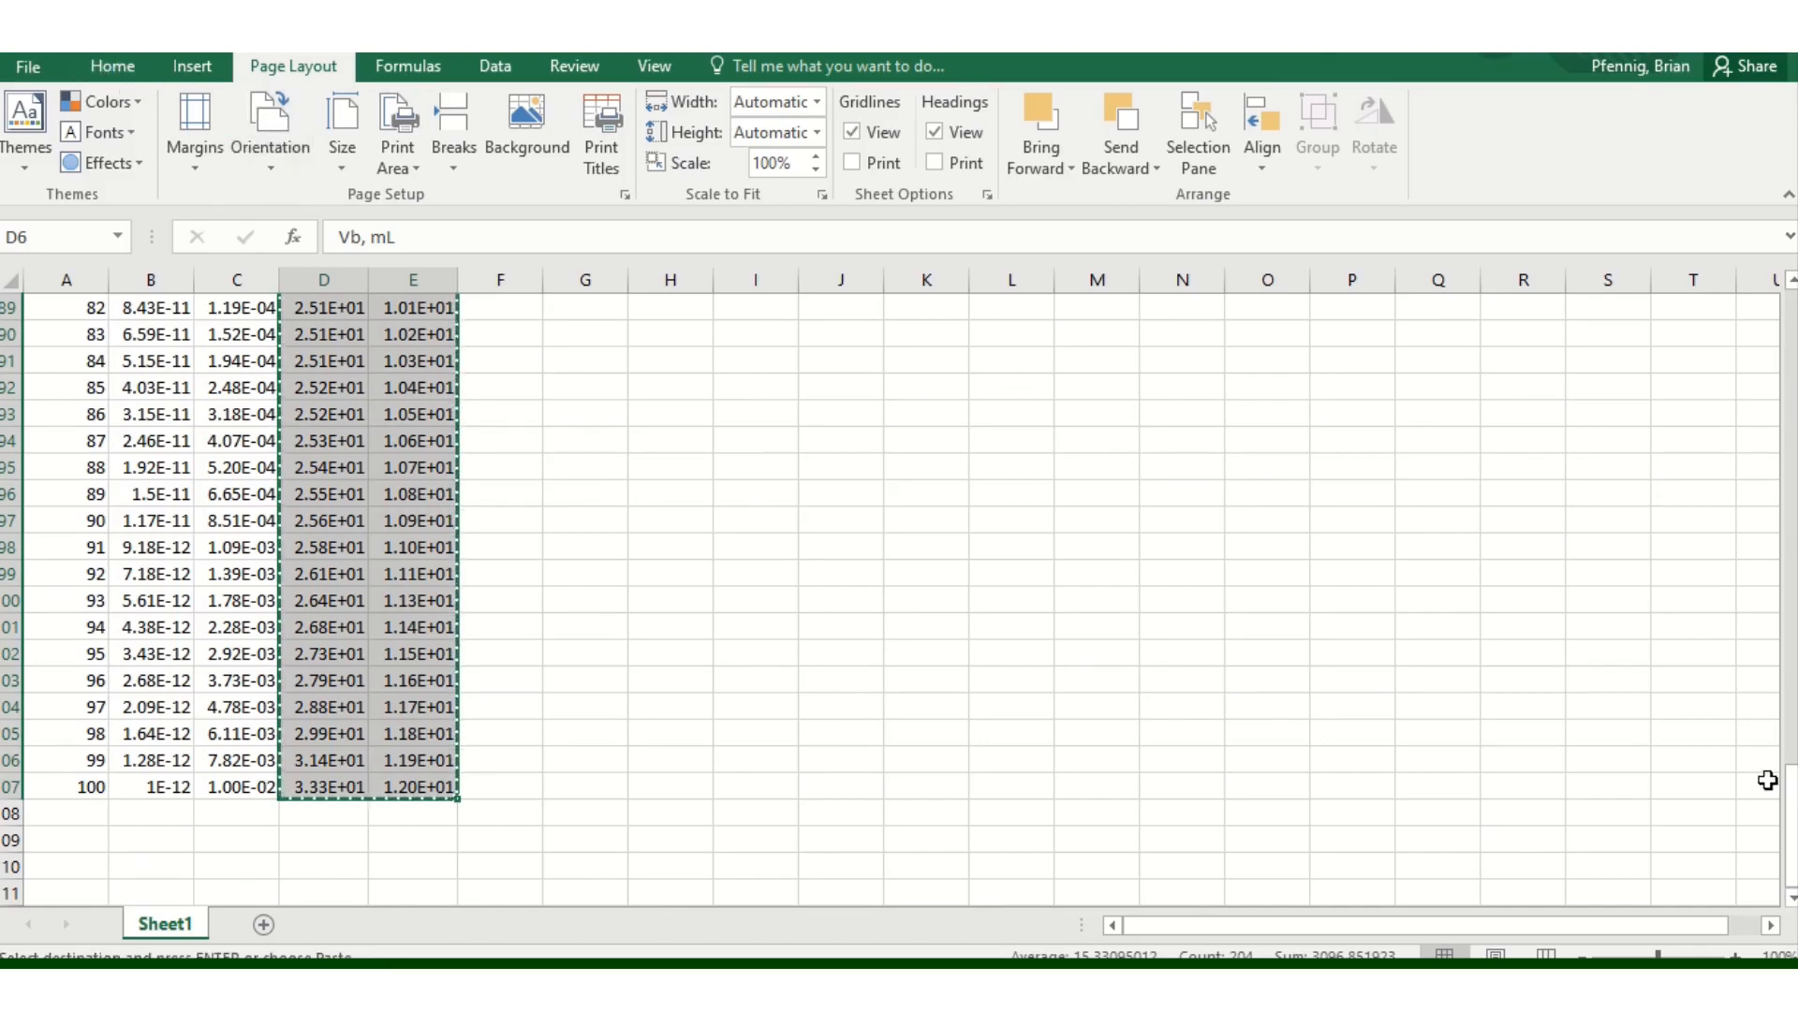
pyautogui.moveTo(1789, 805); pyautogui.dragTo(1737, 285)
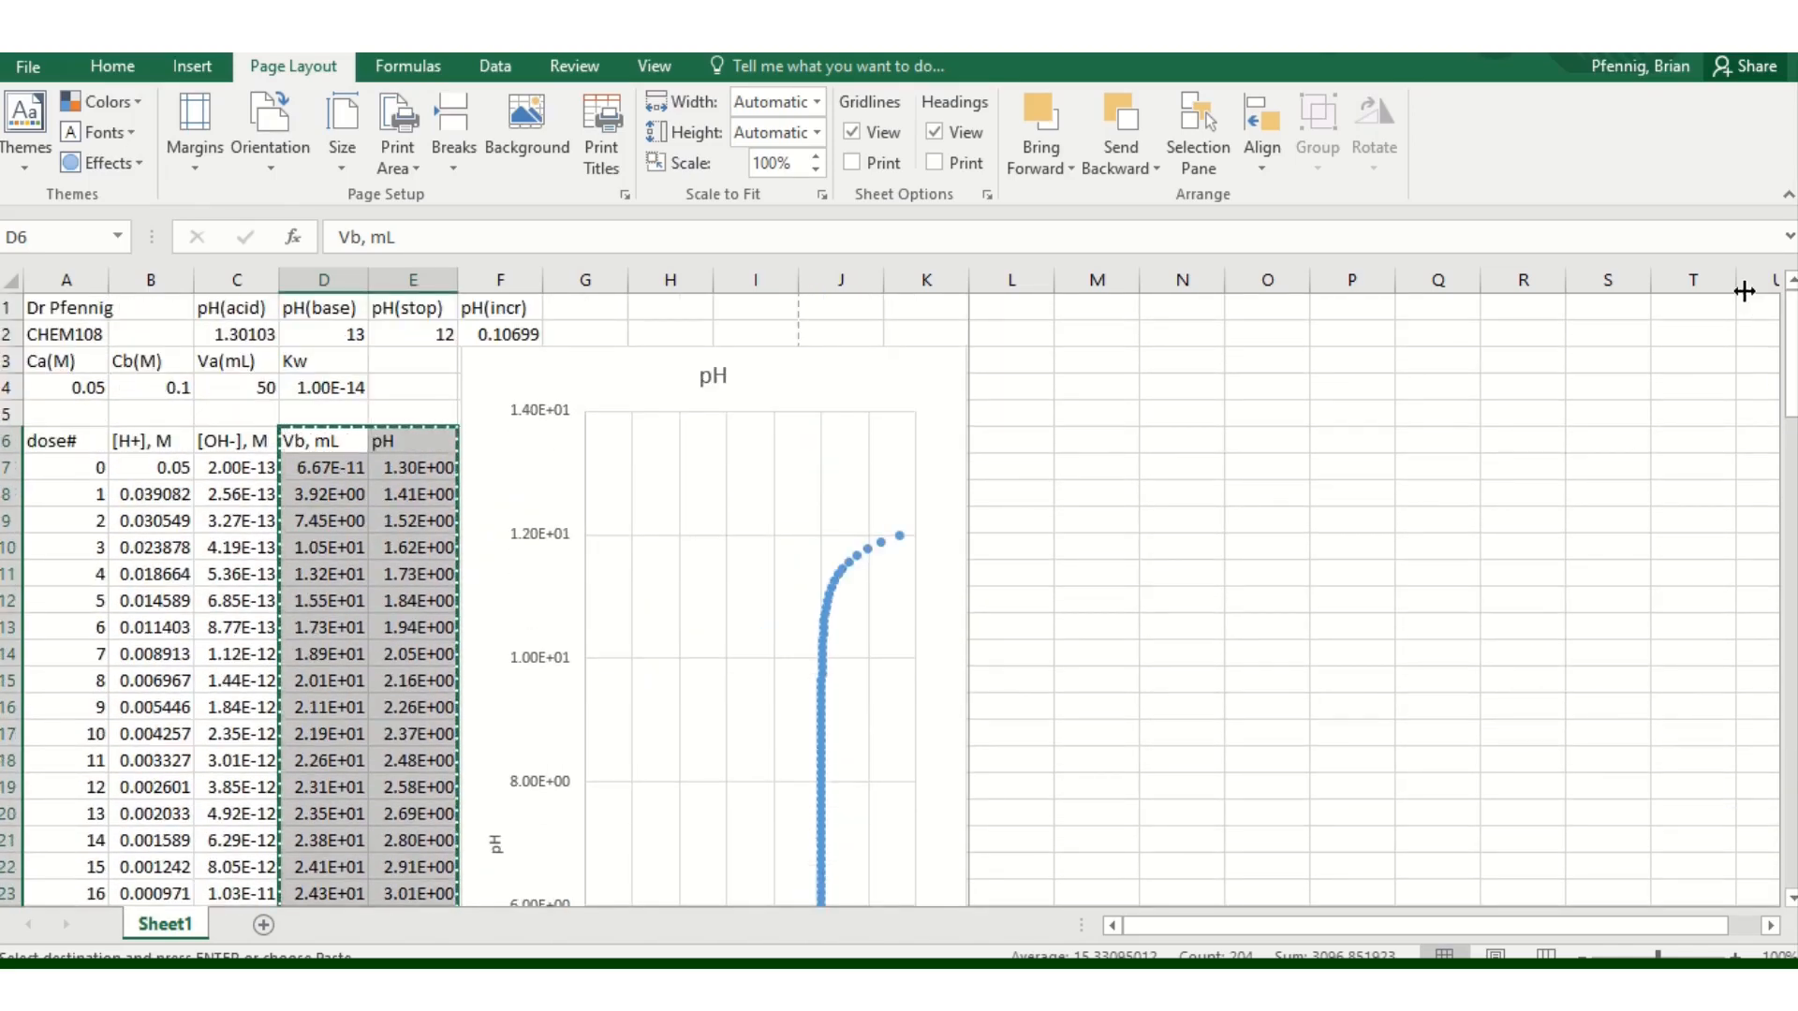
pyautogui.click(1018, 441)
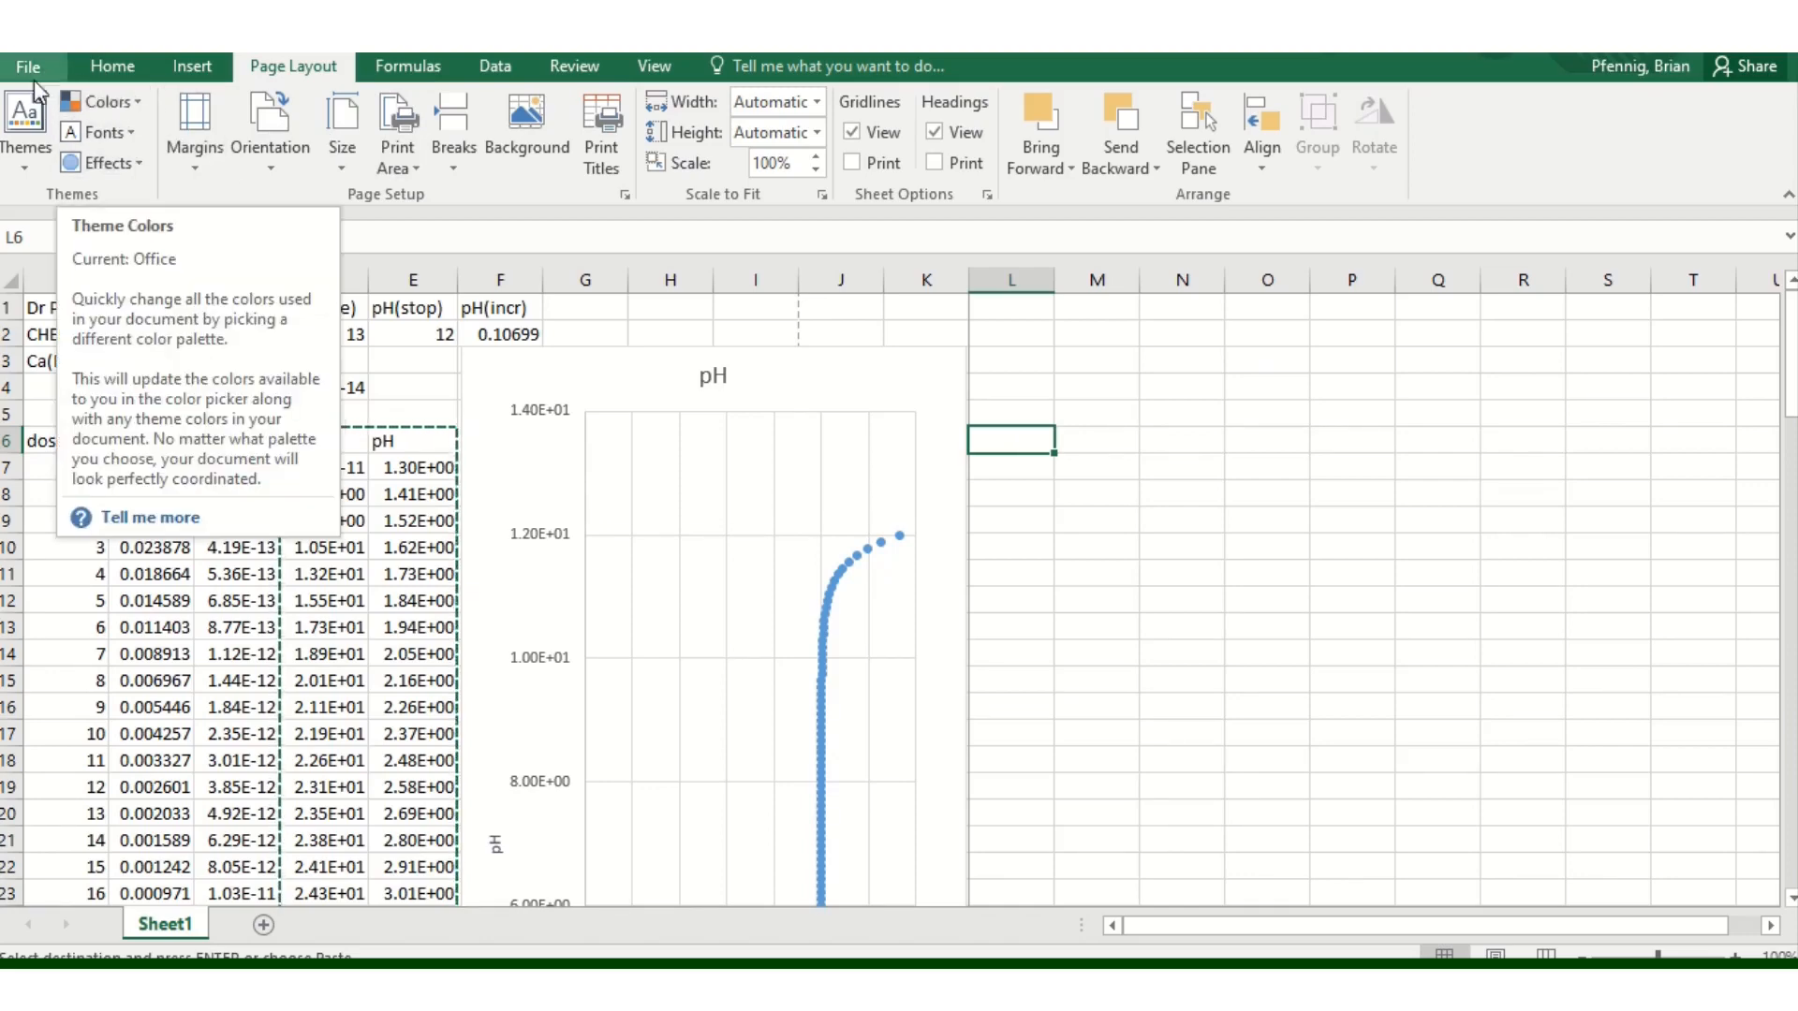
pyautogui.click(99, 68)
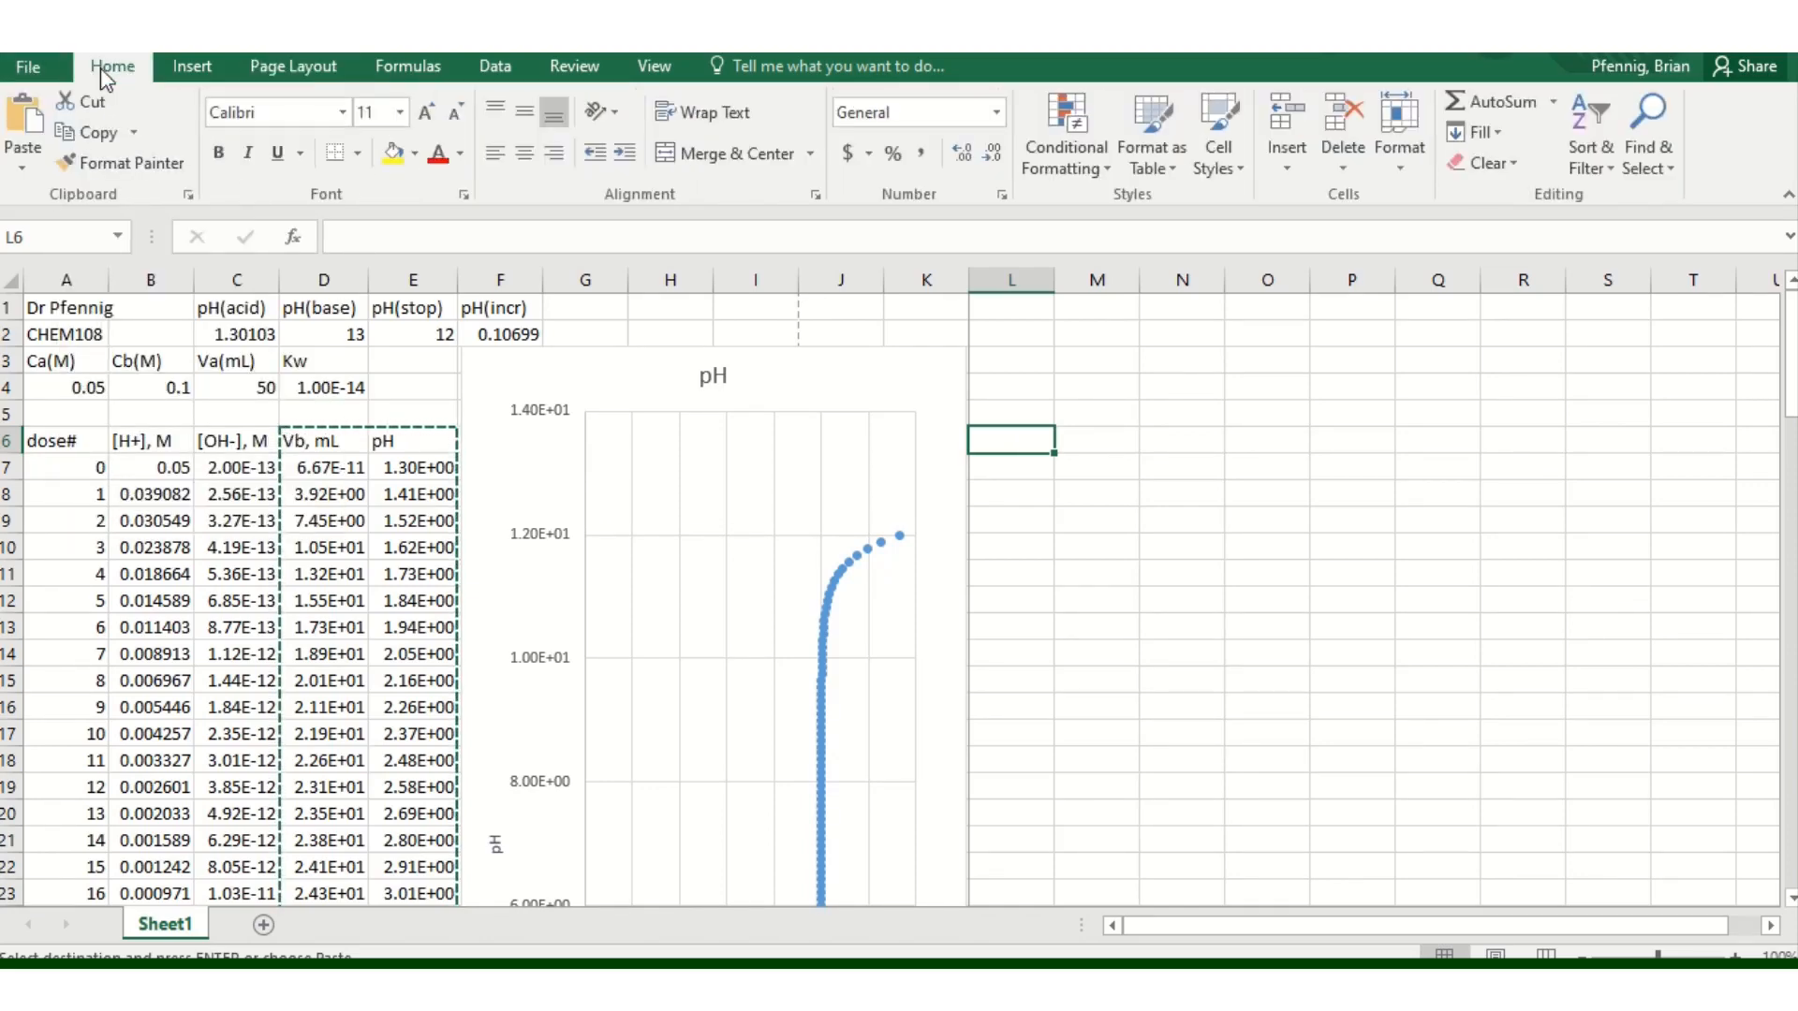
pyautogui.click(25, 171)
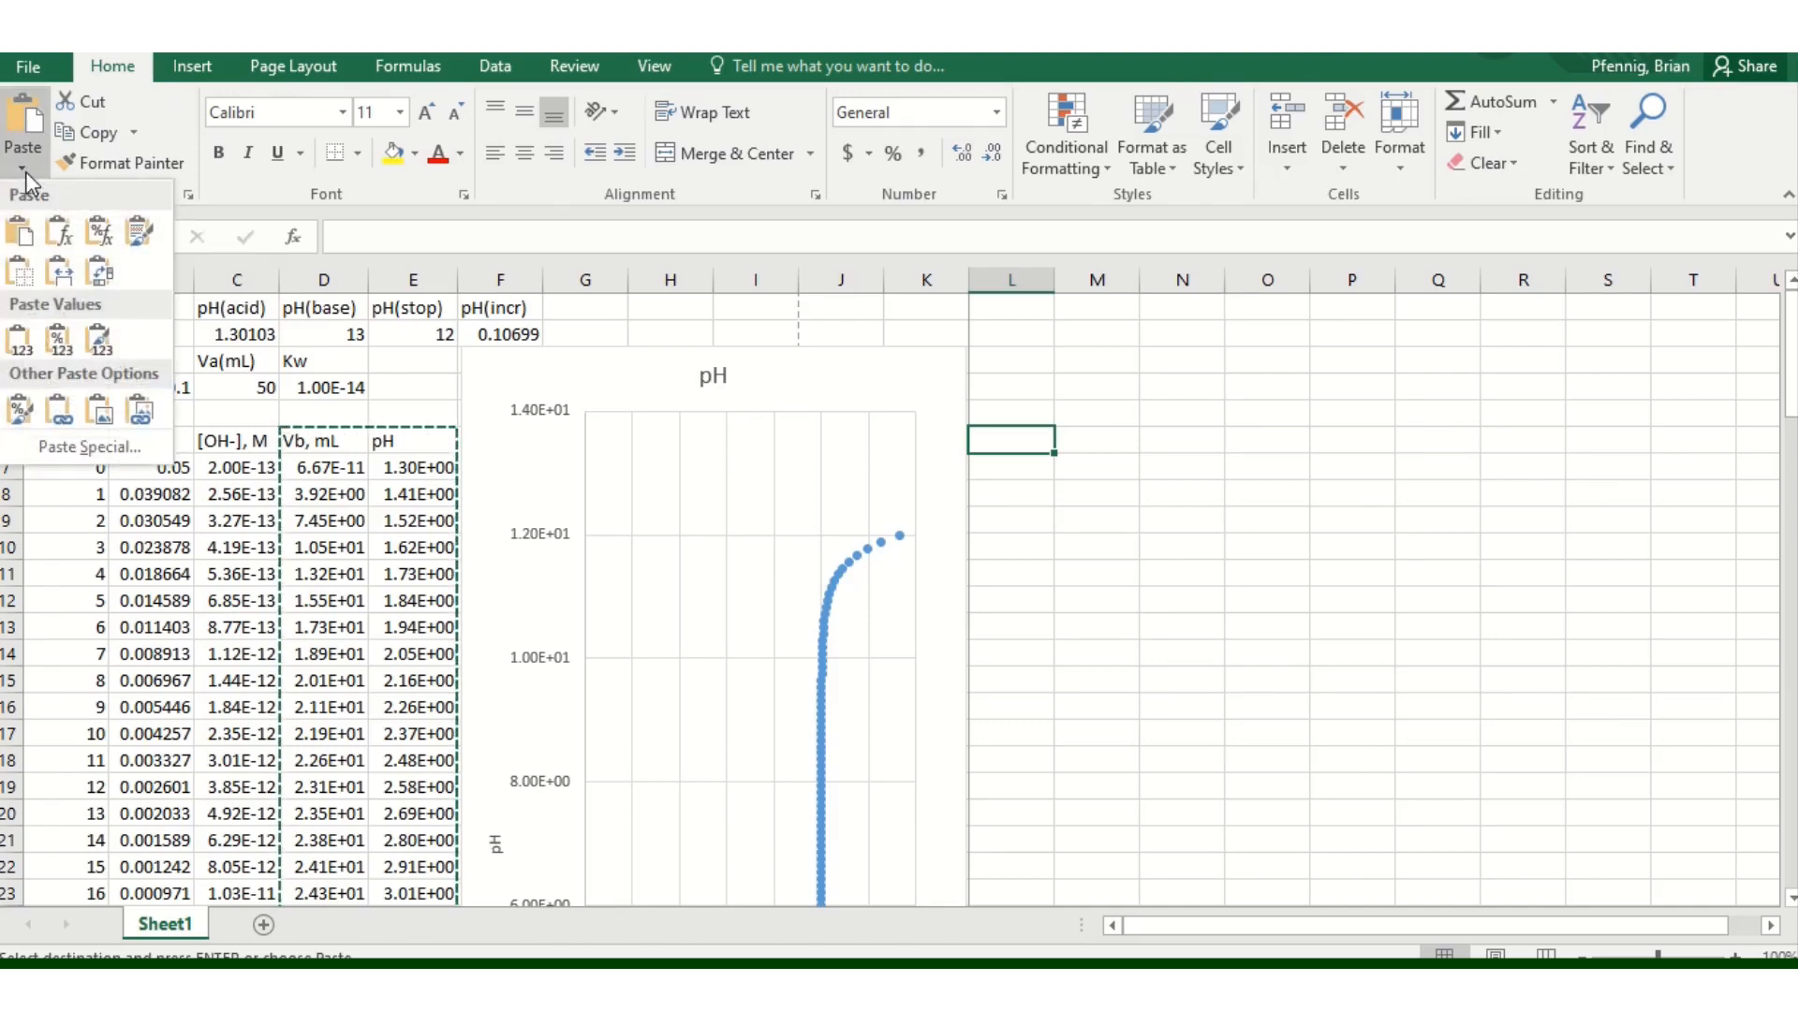
pyautogui.click(20, 340)
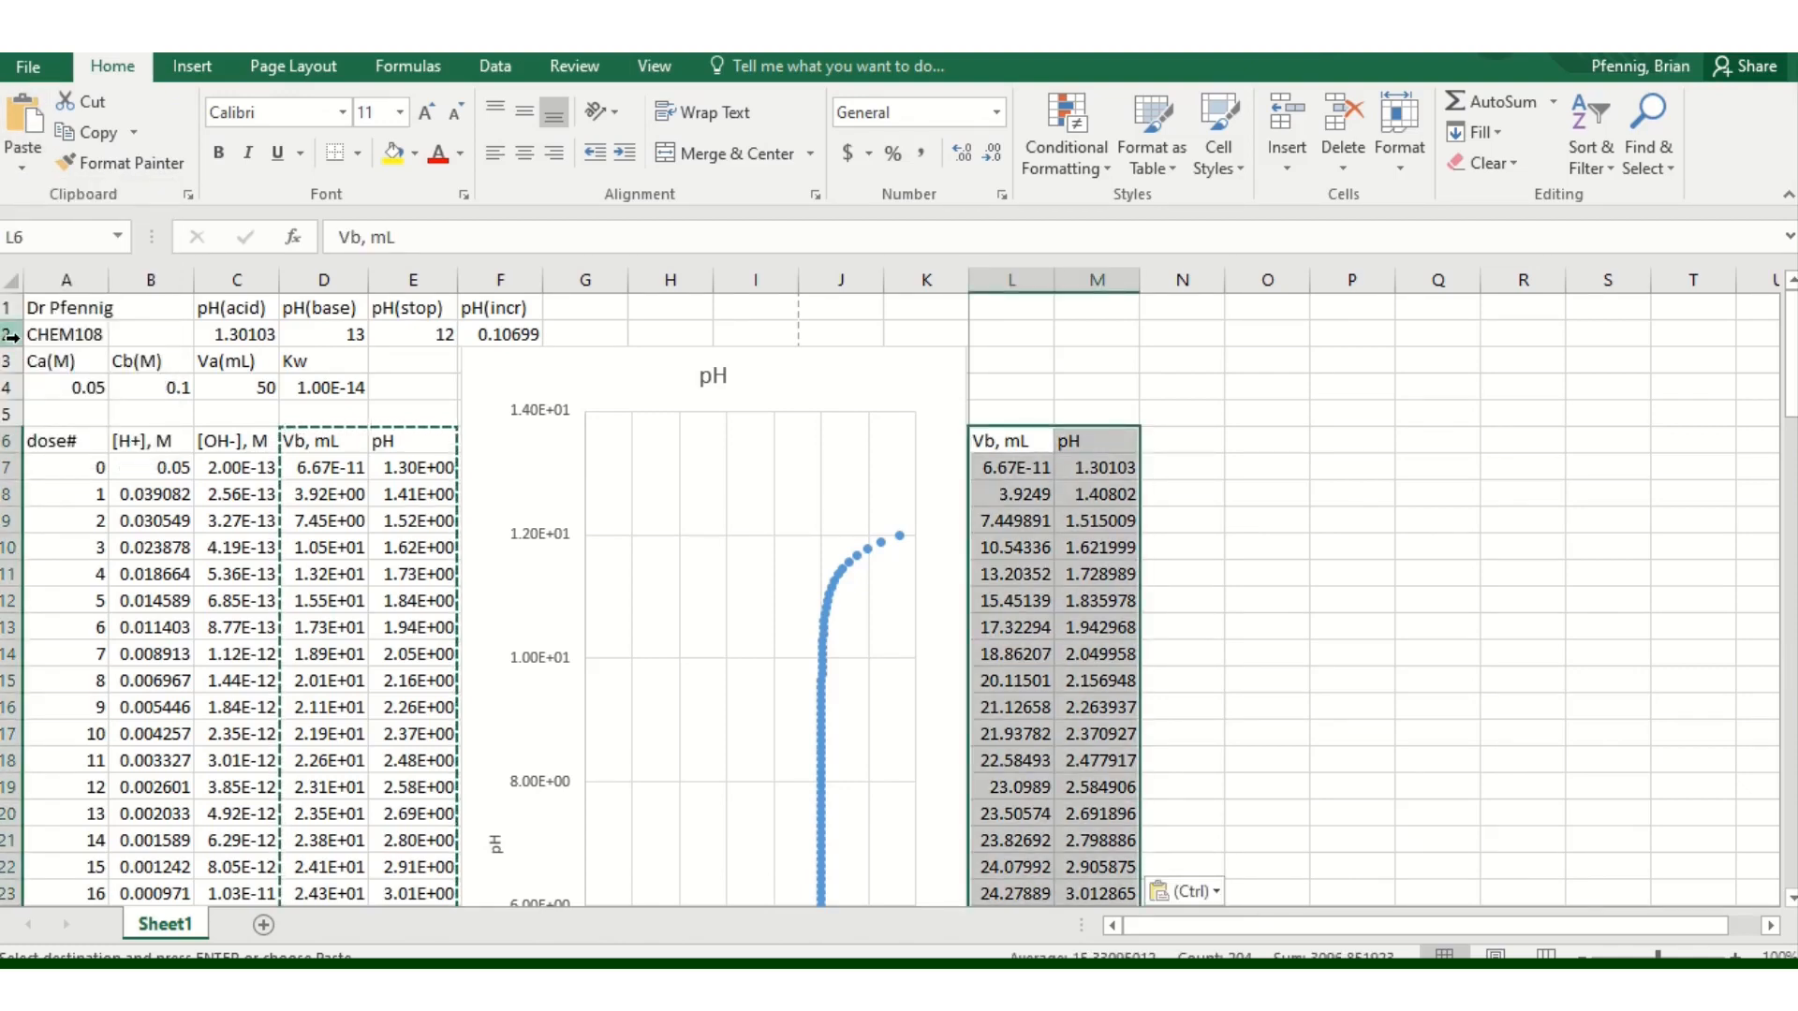
# - Compare the pasted cells in columns L and M with the original Vb and pH formula cells in columns D and E
pyautogui.click(1058, 494)
pyautogui.click(1042, 495)
pyautogui.click(1079, 571)
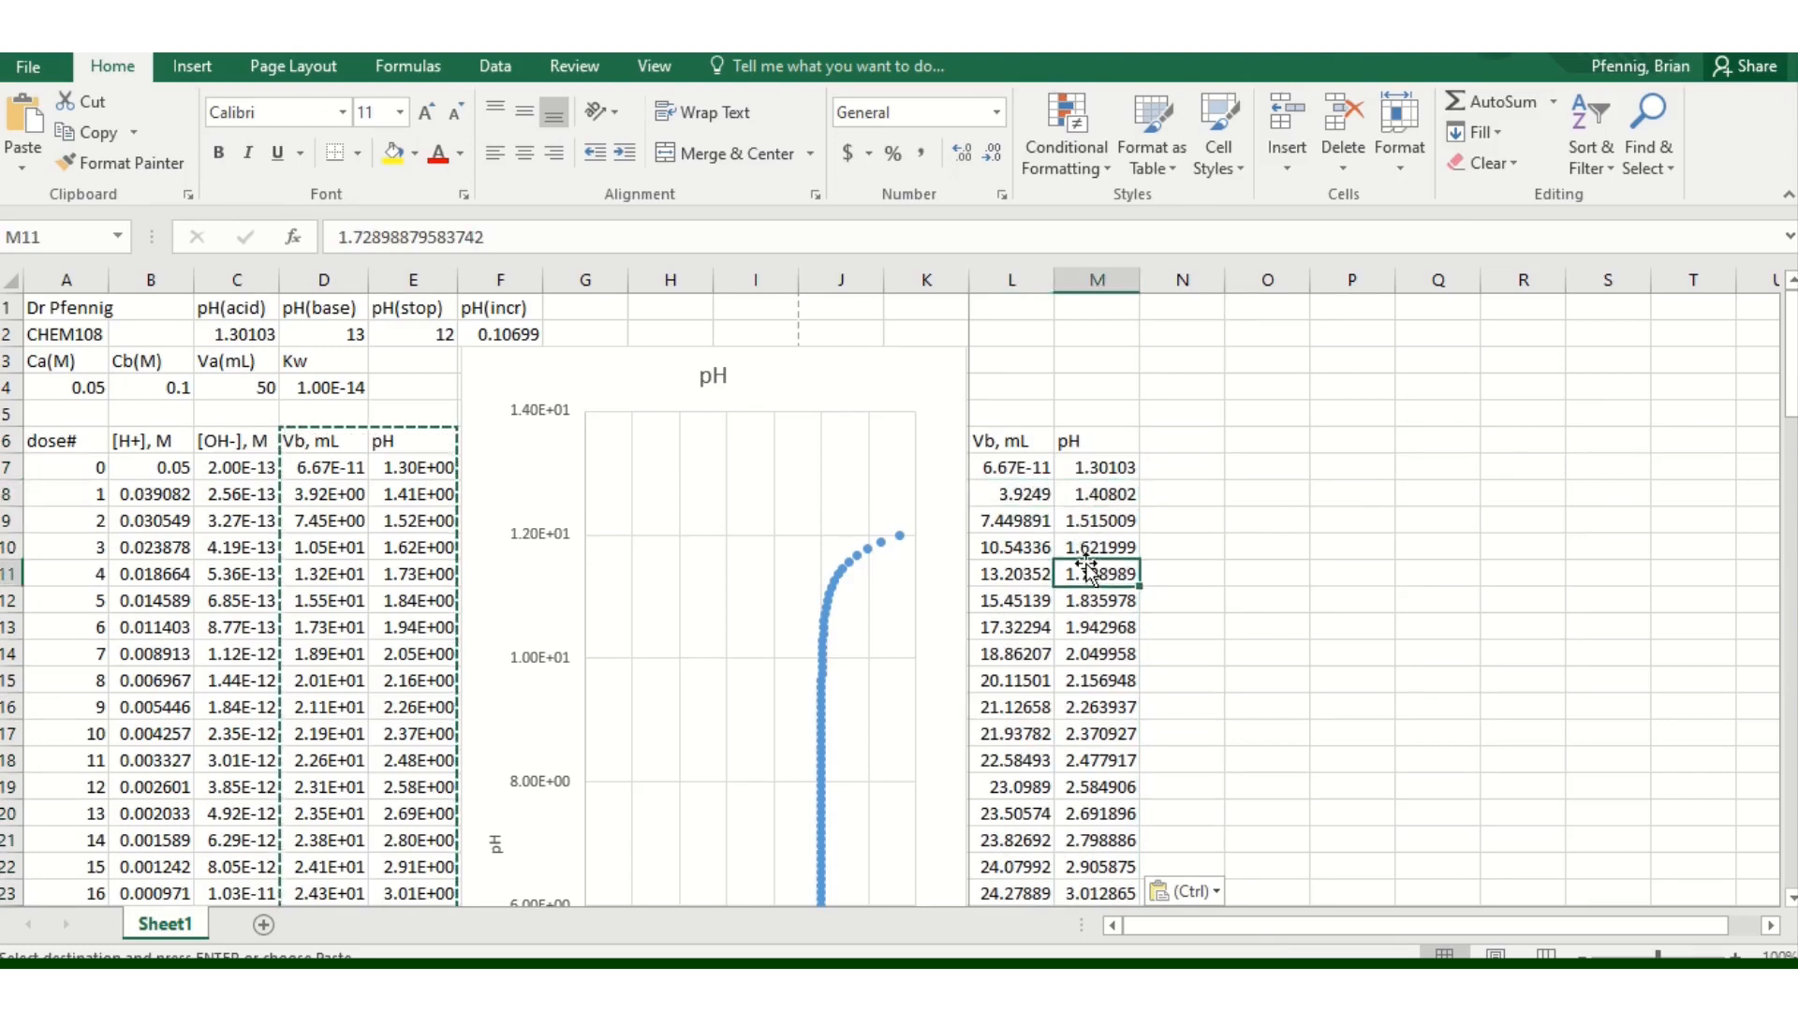
pyautogui.click(1039, 580)
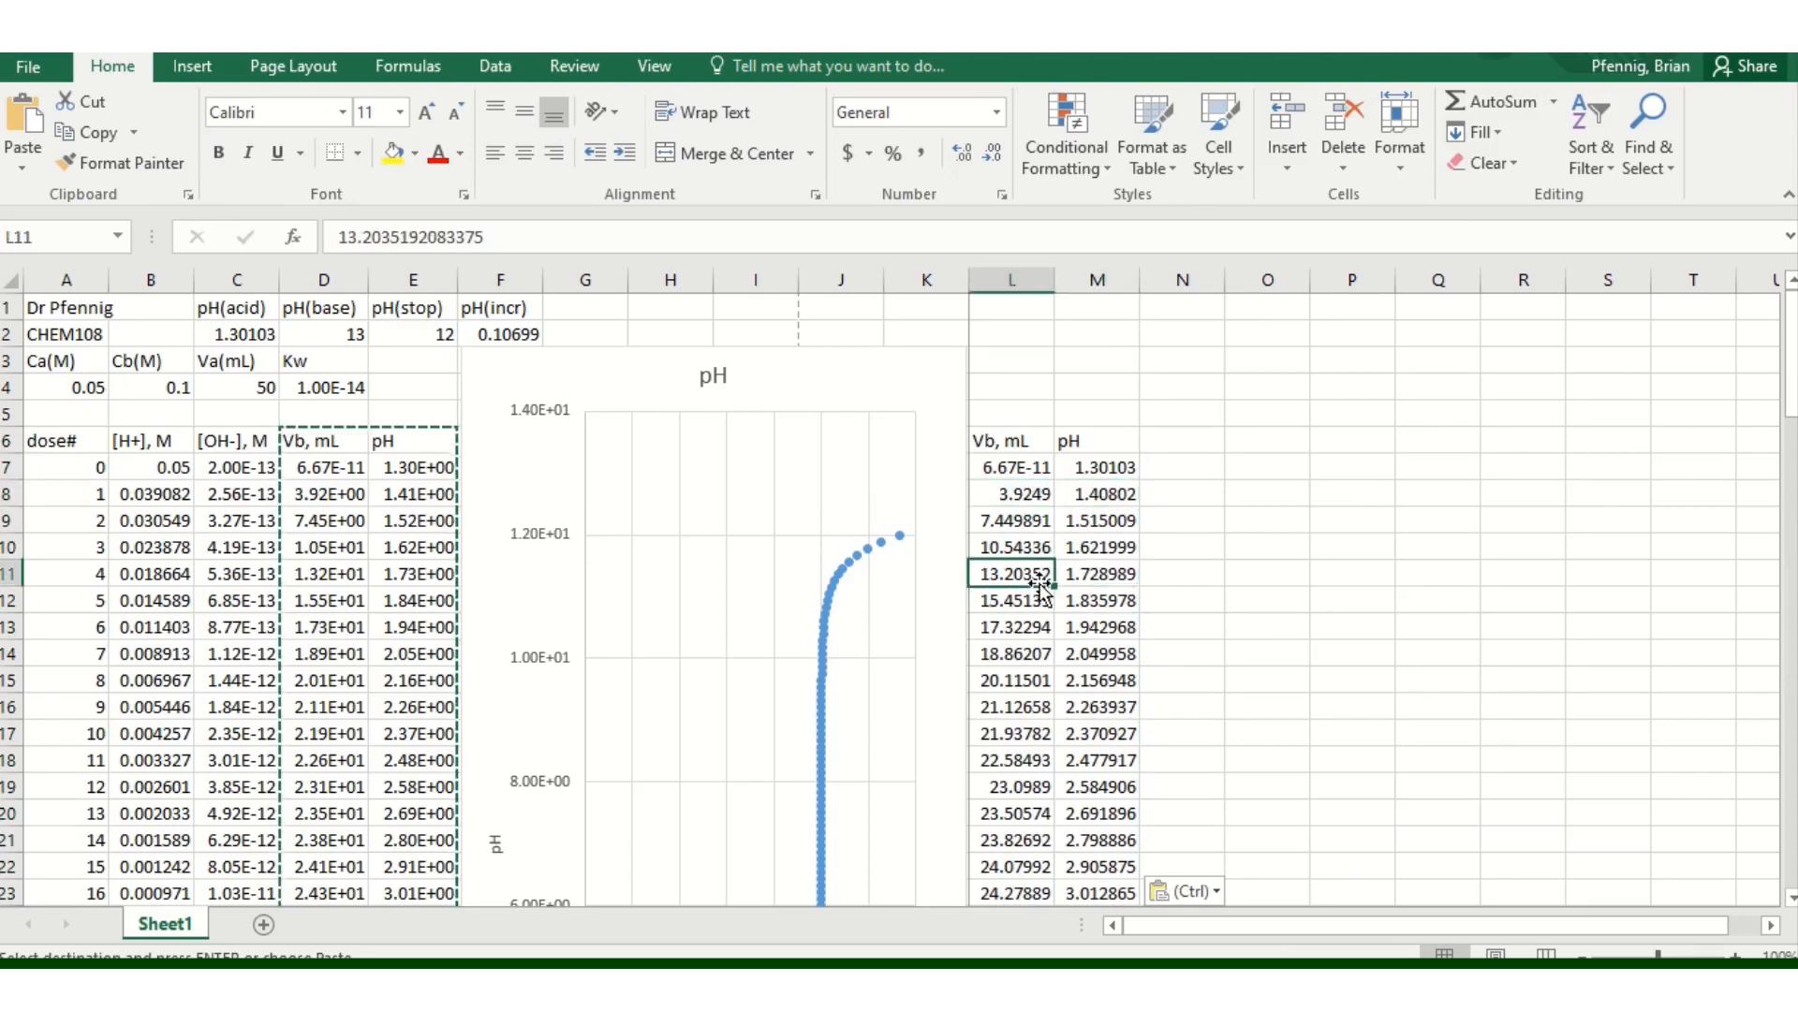
pyautogui.click(326, 539)
pyautogui.click(412, 543)
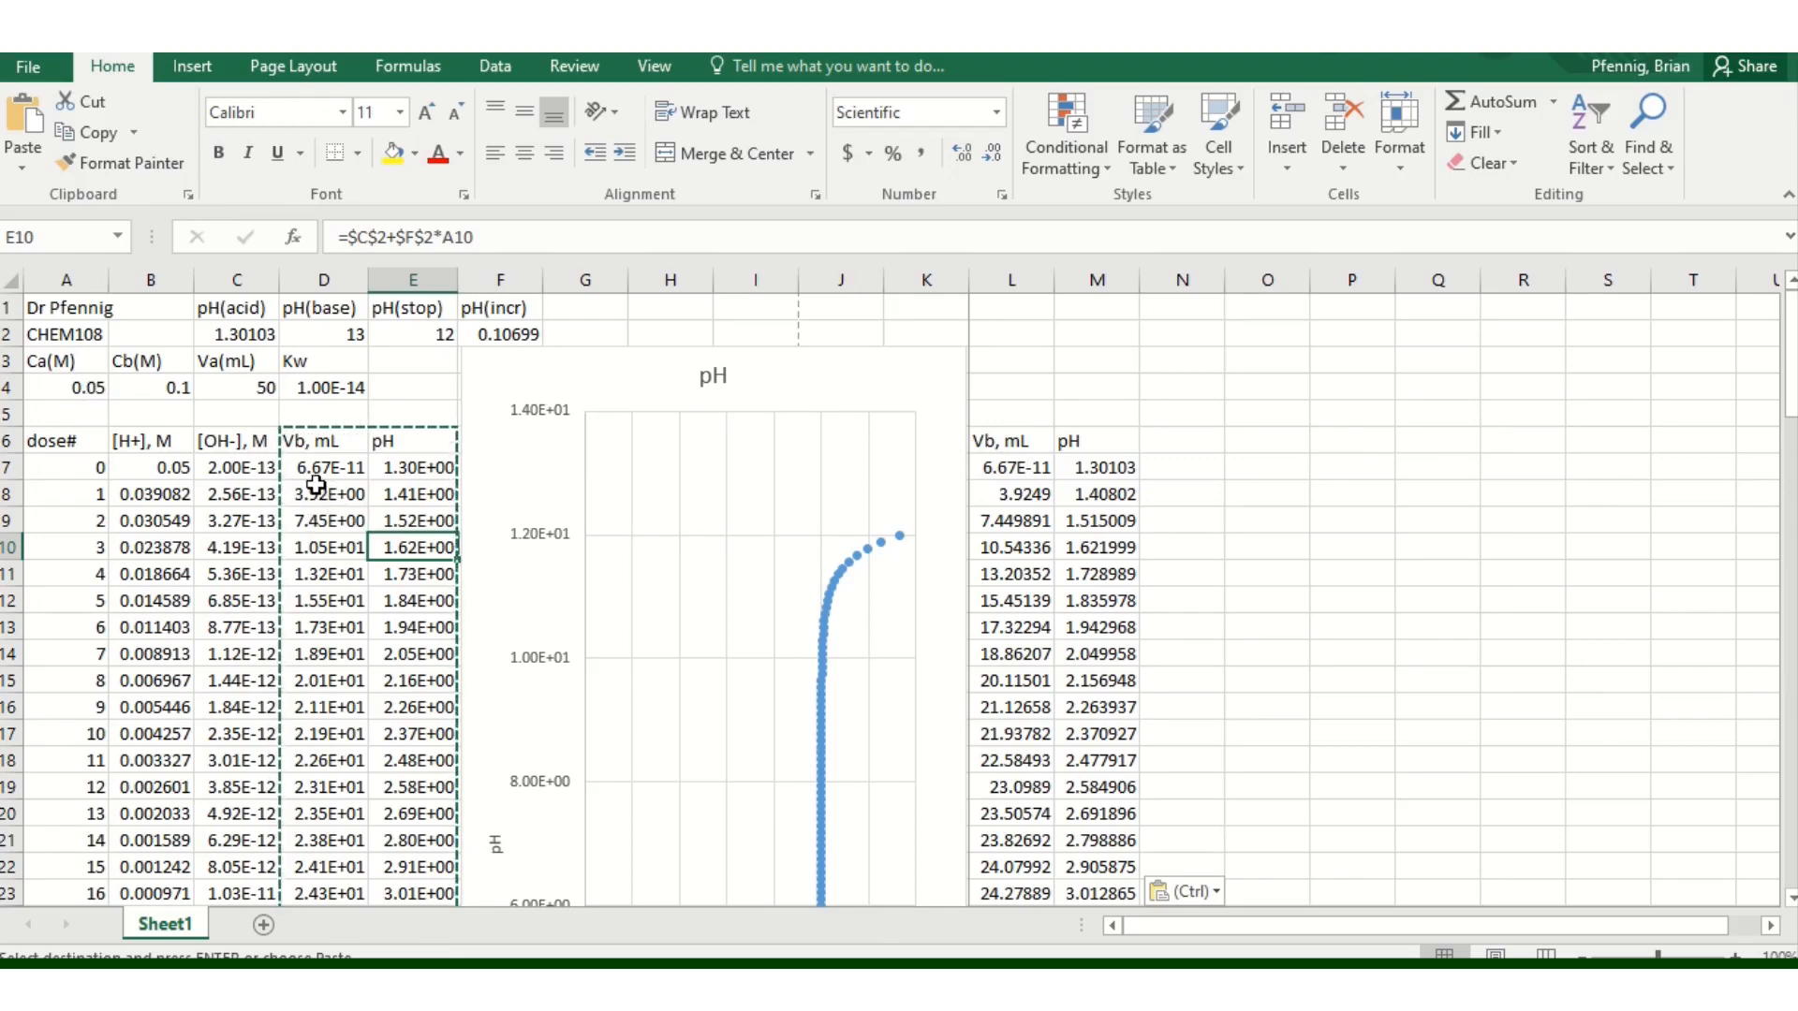
pyautogui.click(1021, 520)
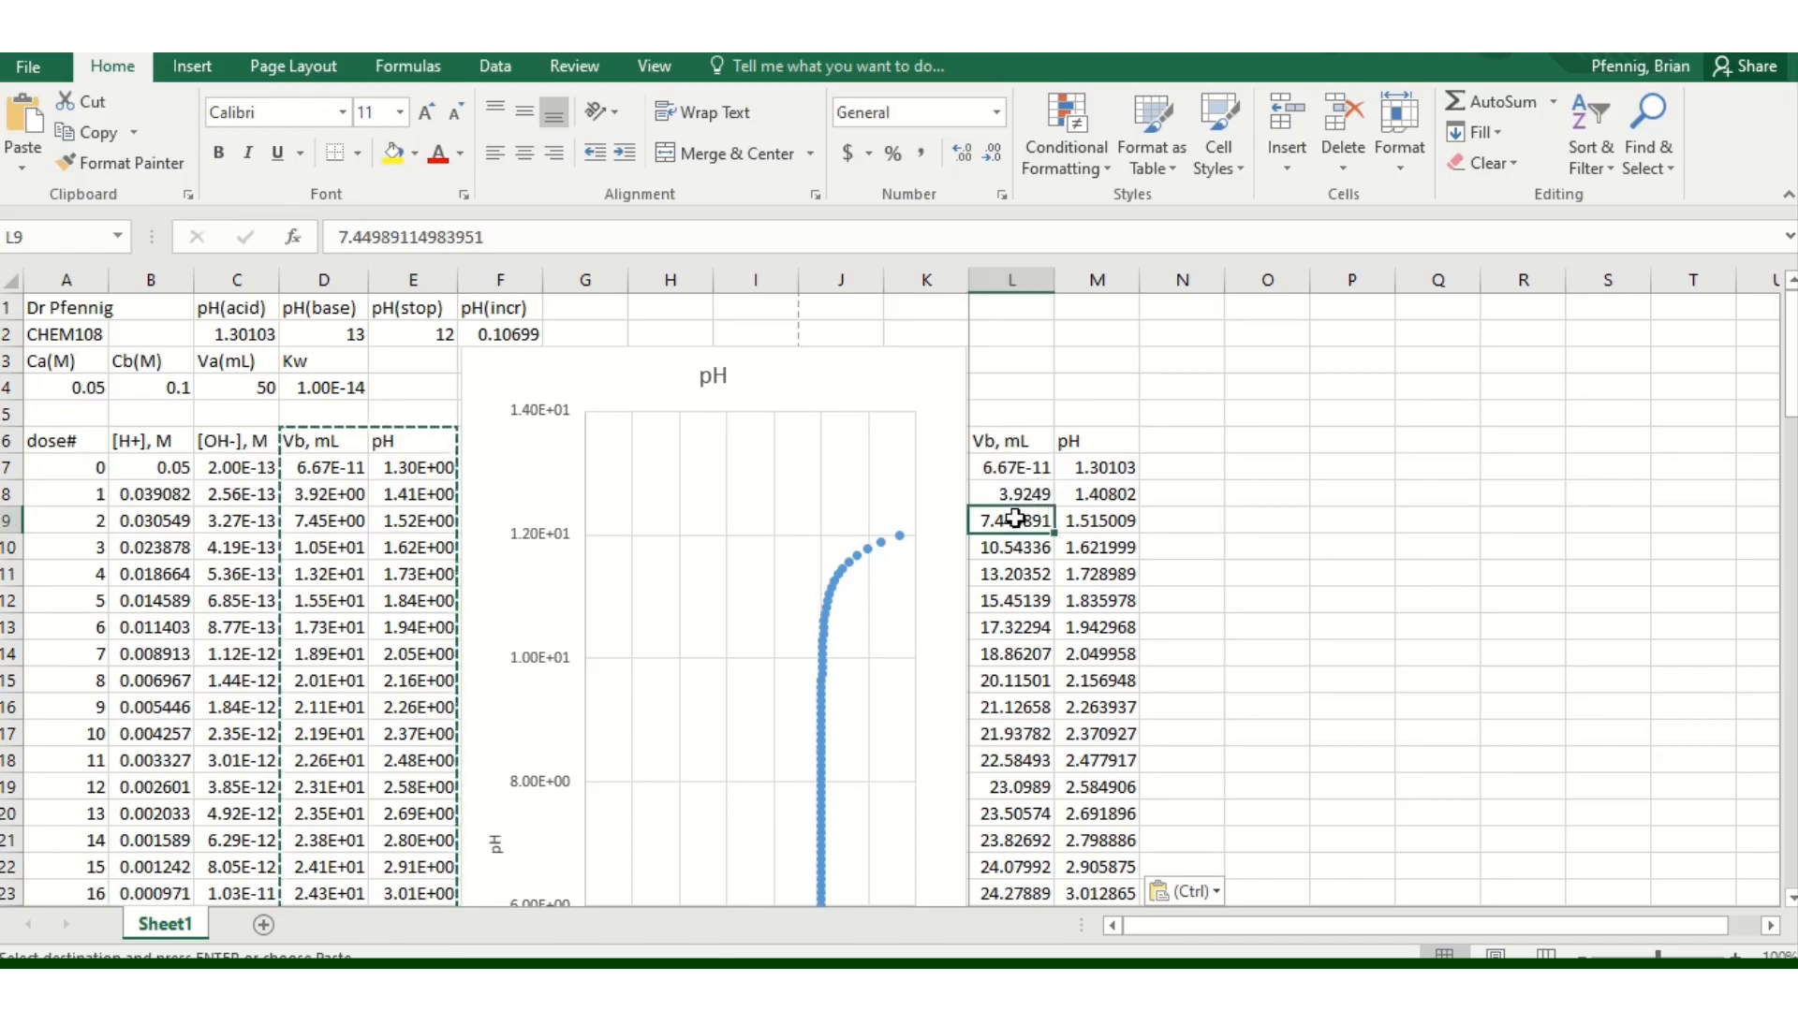
pyautogui.click(1104, 520)
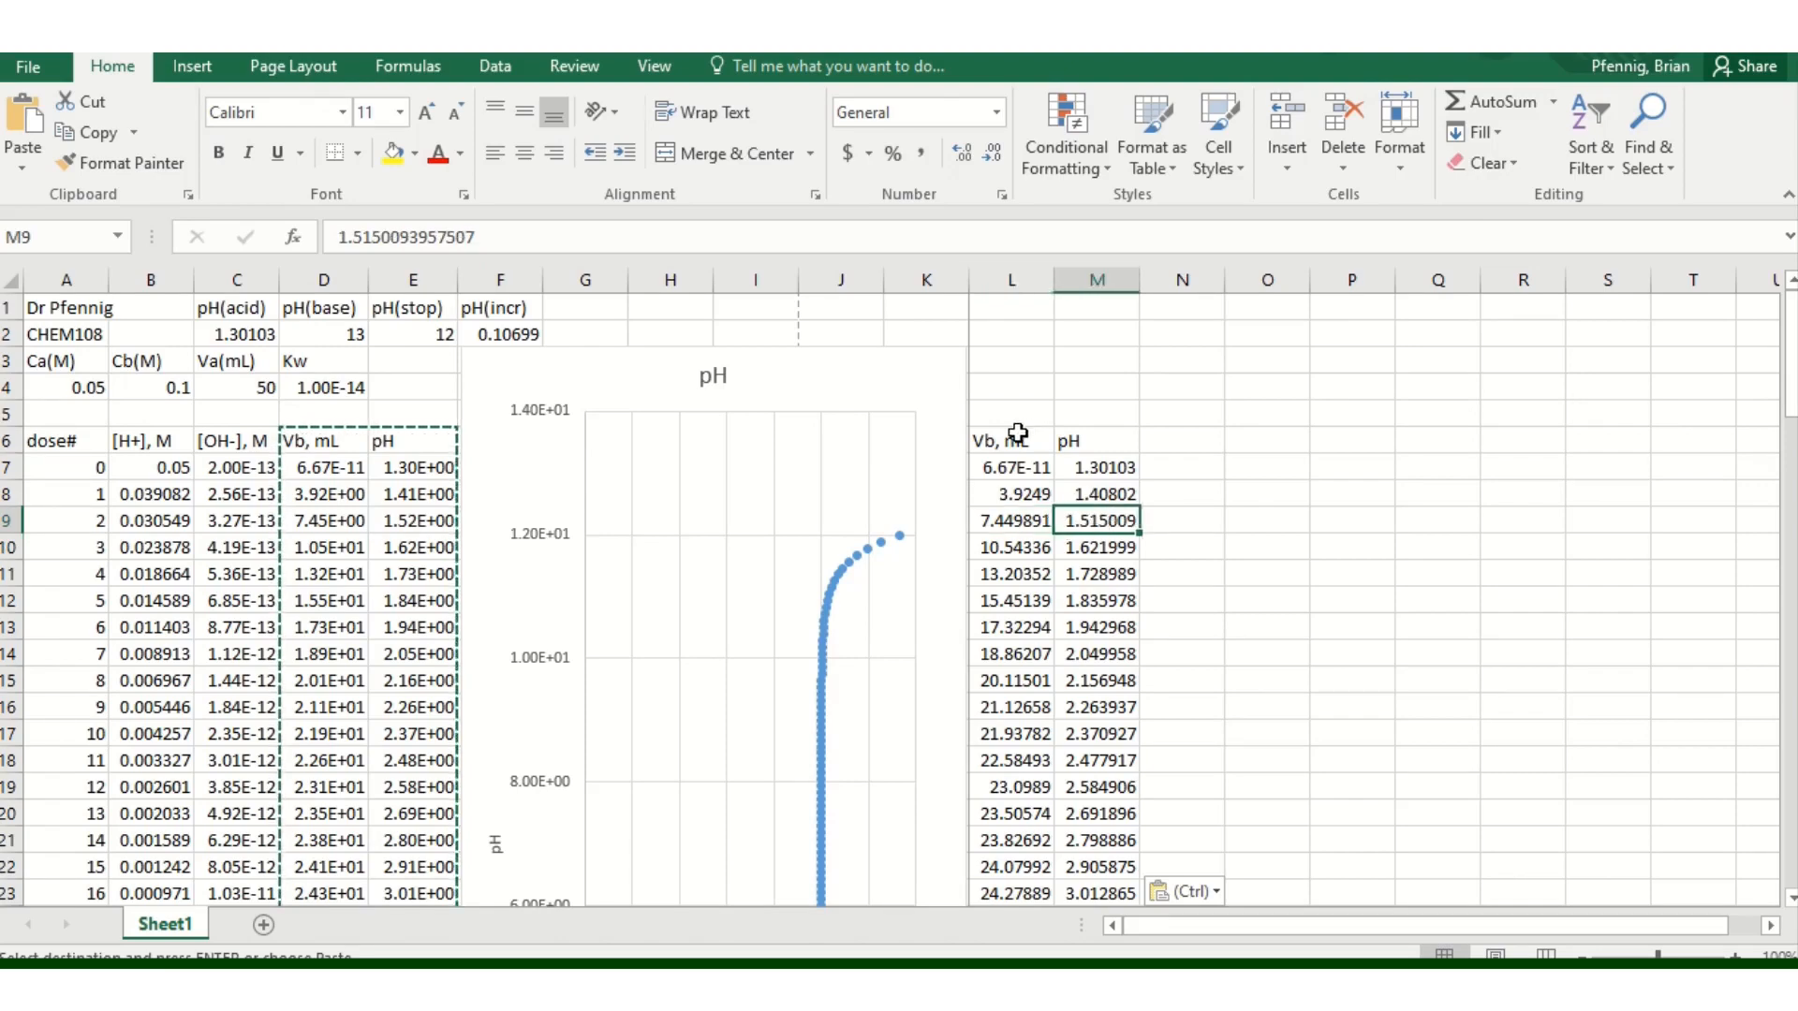
# - Copy L6:M107 and paste it into the chart as a new series in columns, with series names in first row and X values in first column
pyautogui.moveTo(1003, 441); pyautogui.dragTo(1091, 868)
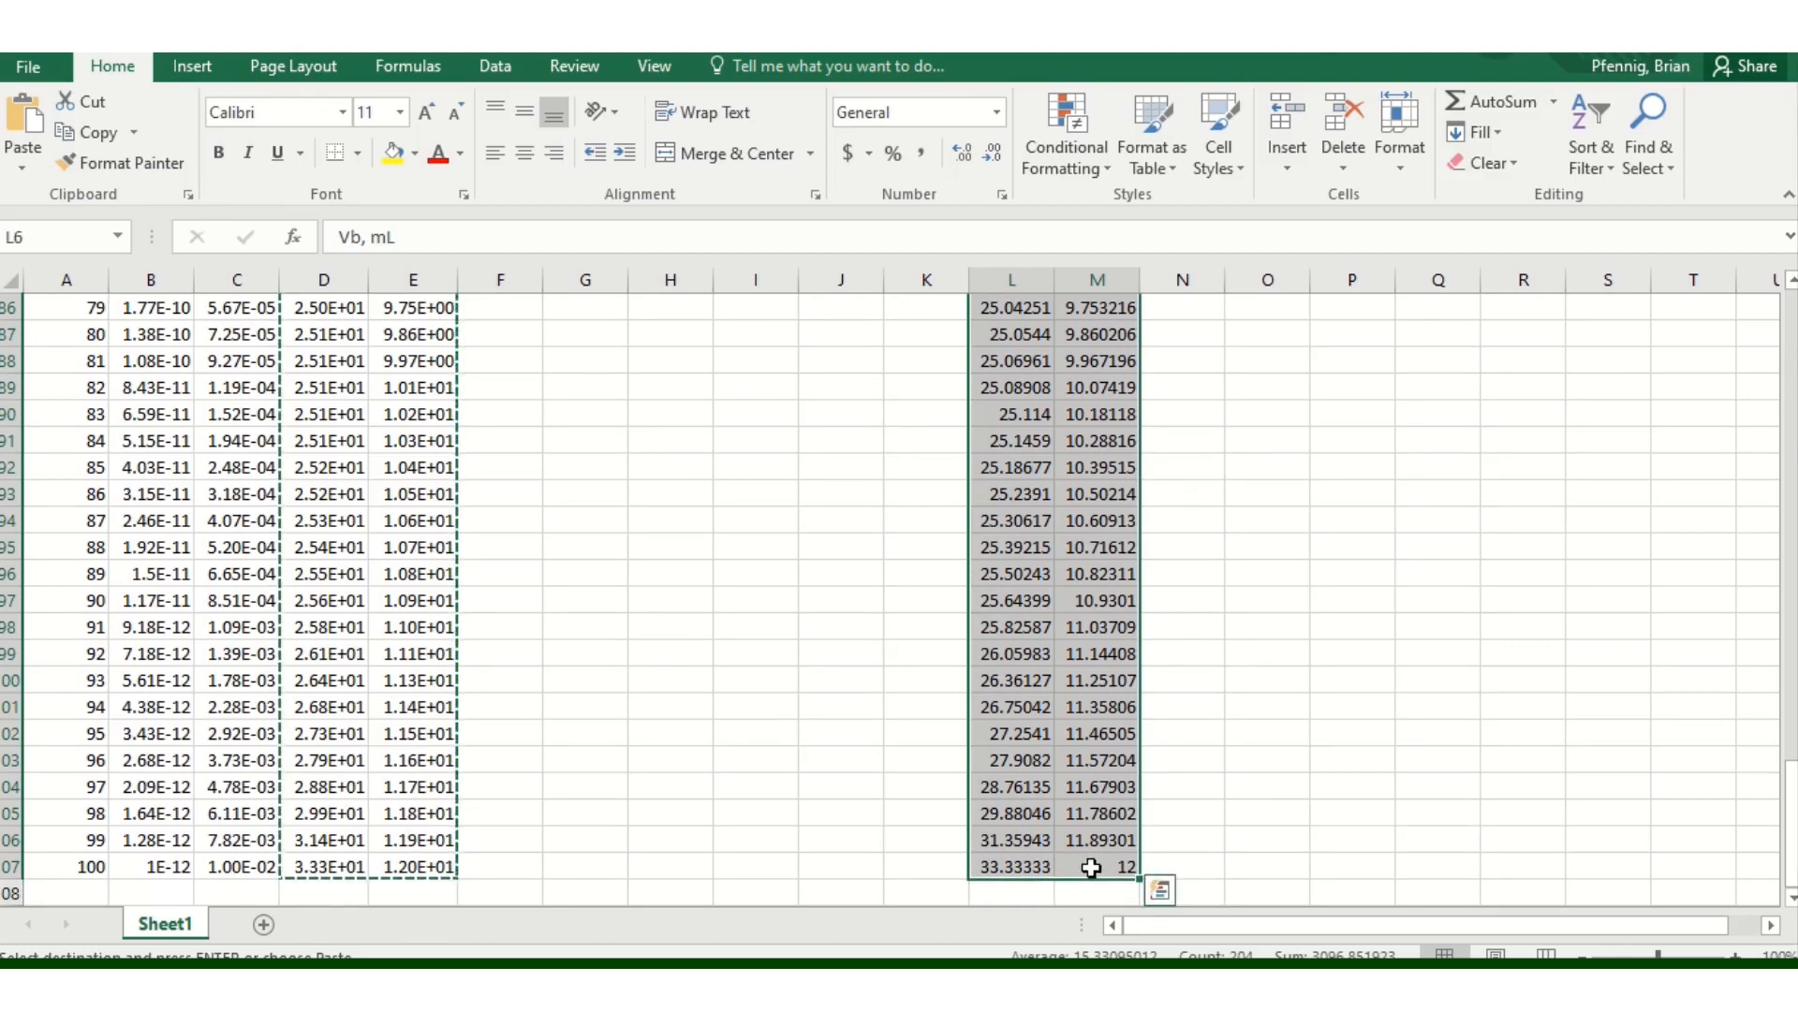
pyautogui.hotkey('ctrl', 'c')
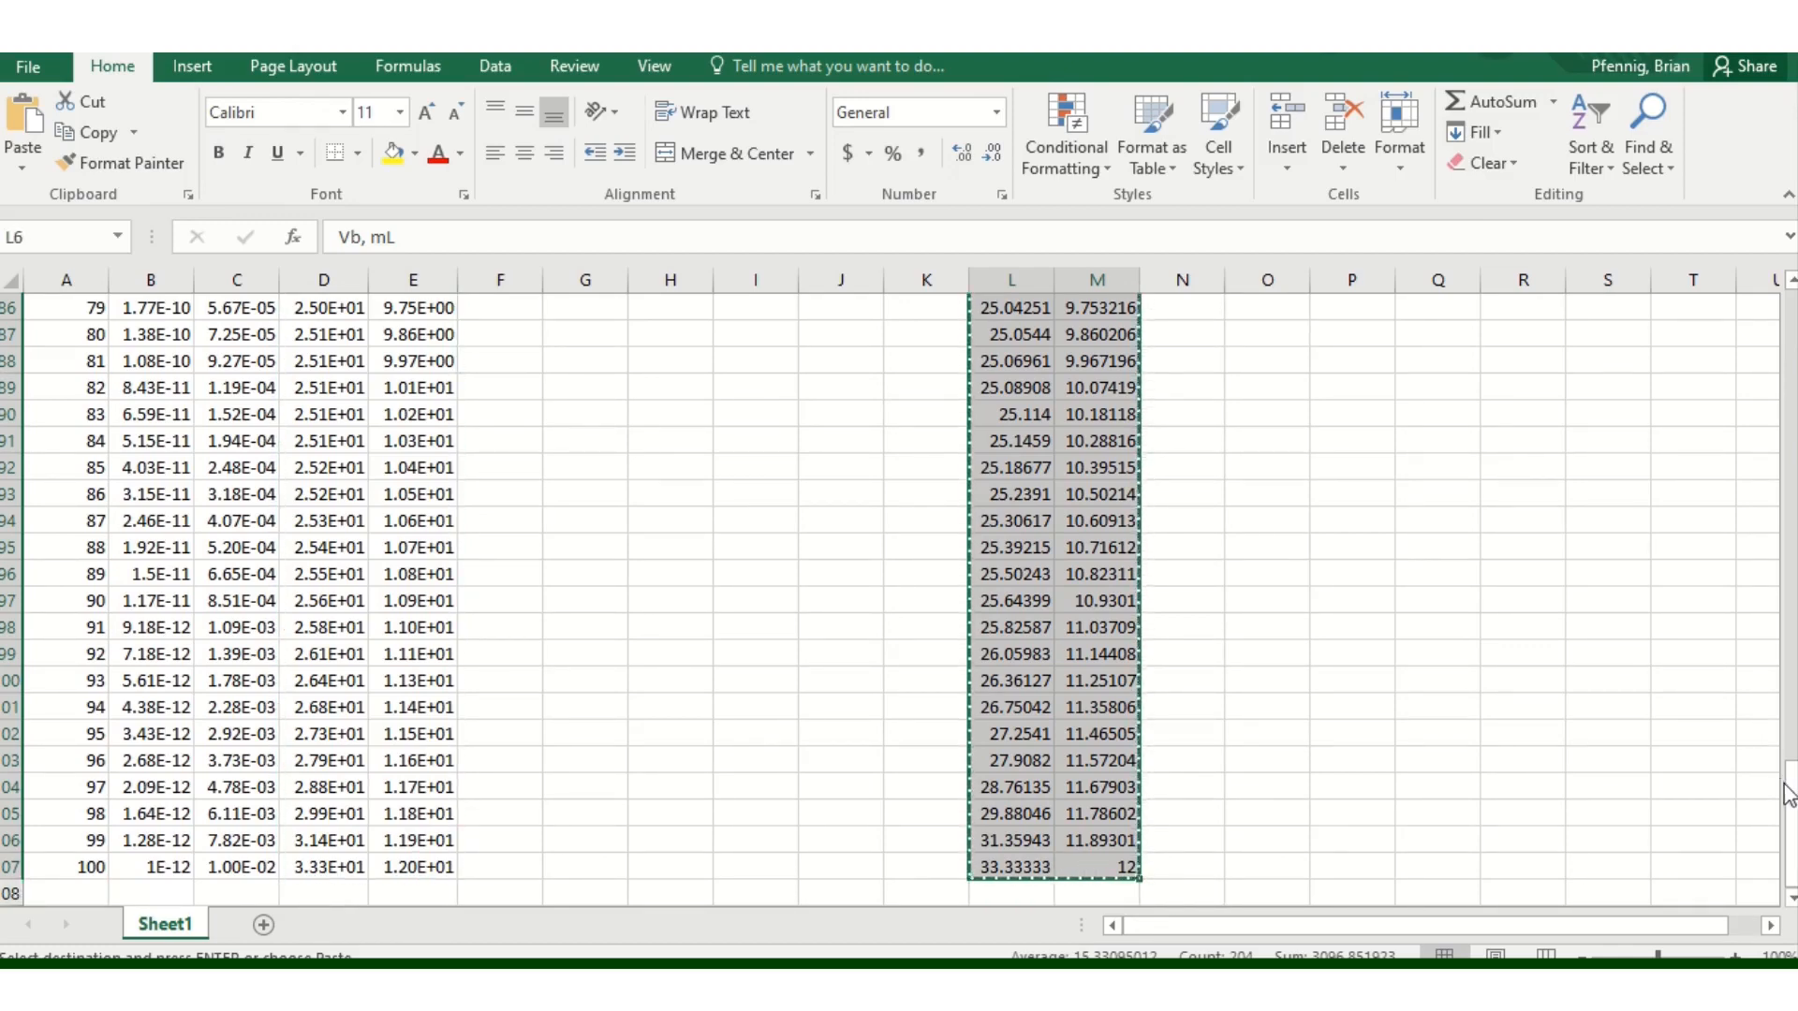
pyautogui.moveTo(1789, 805); pyautogui.dragTo(1769, 374)
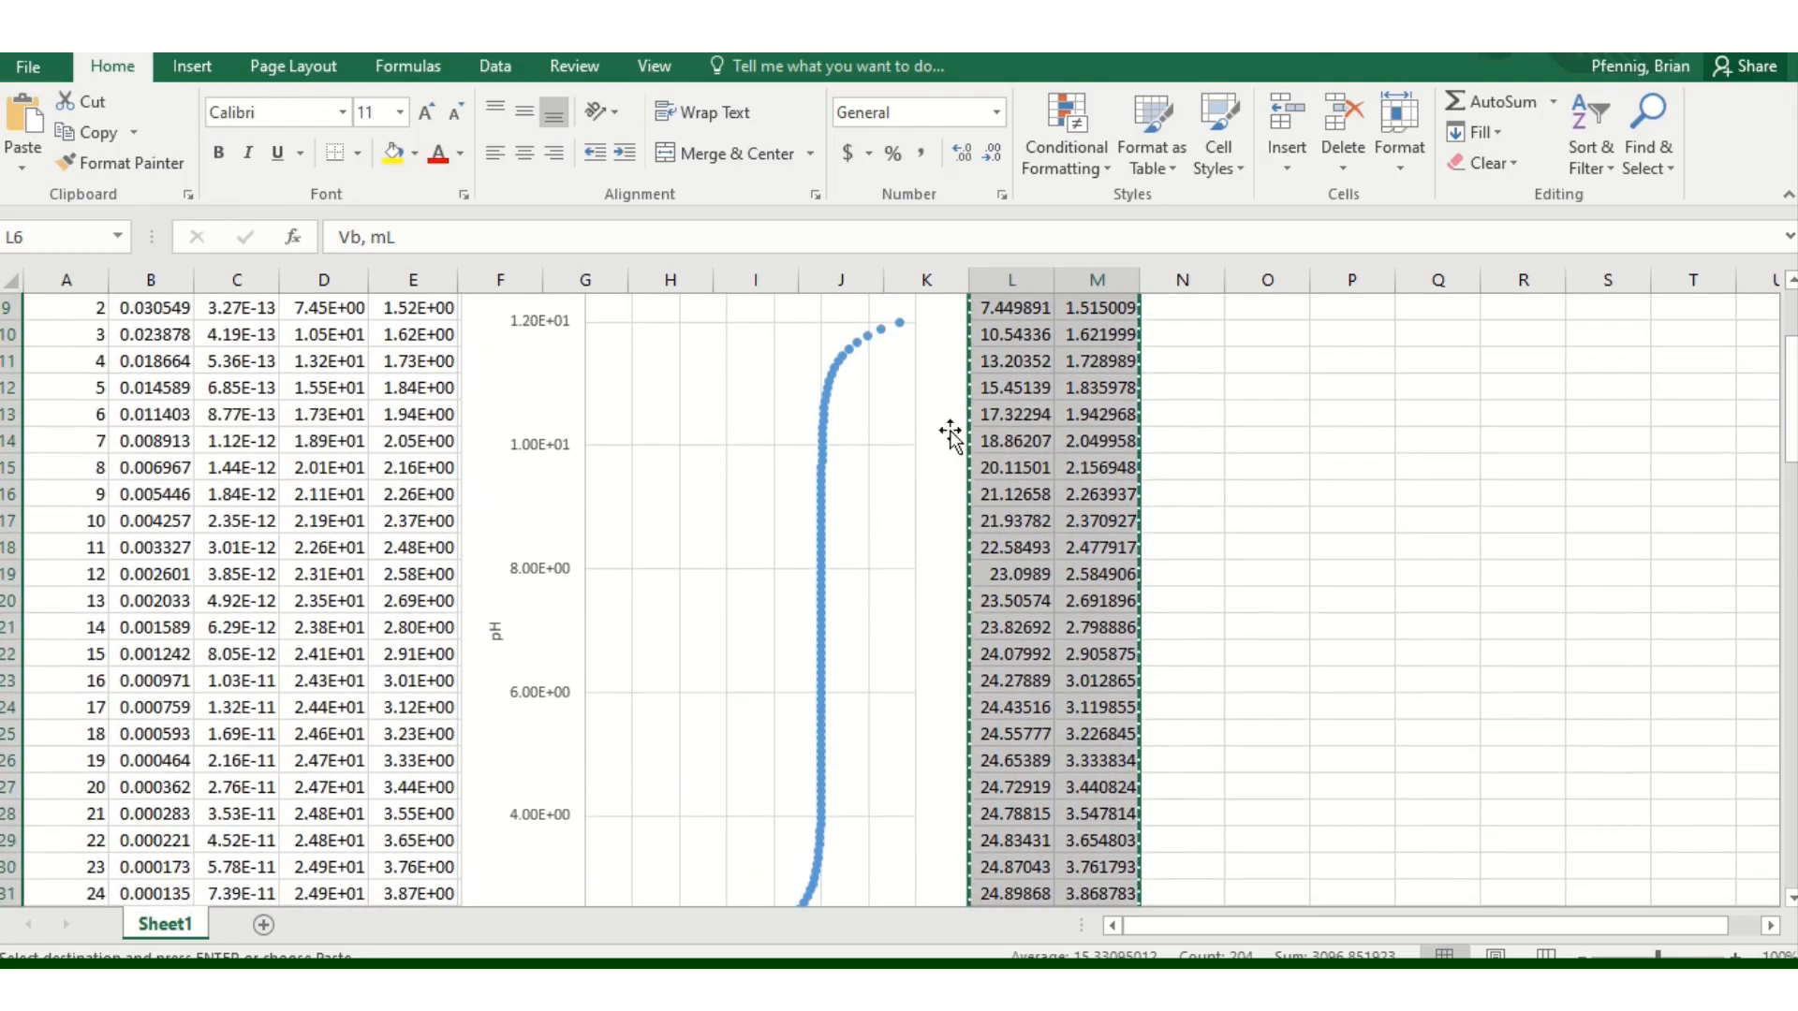
pyautogui.click(745, 510)
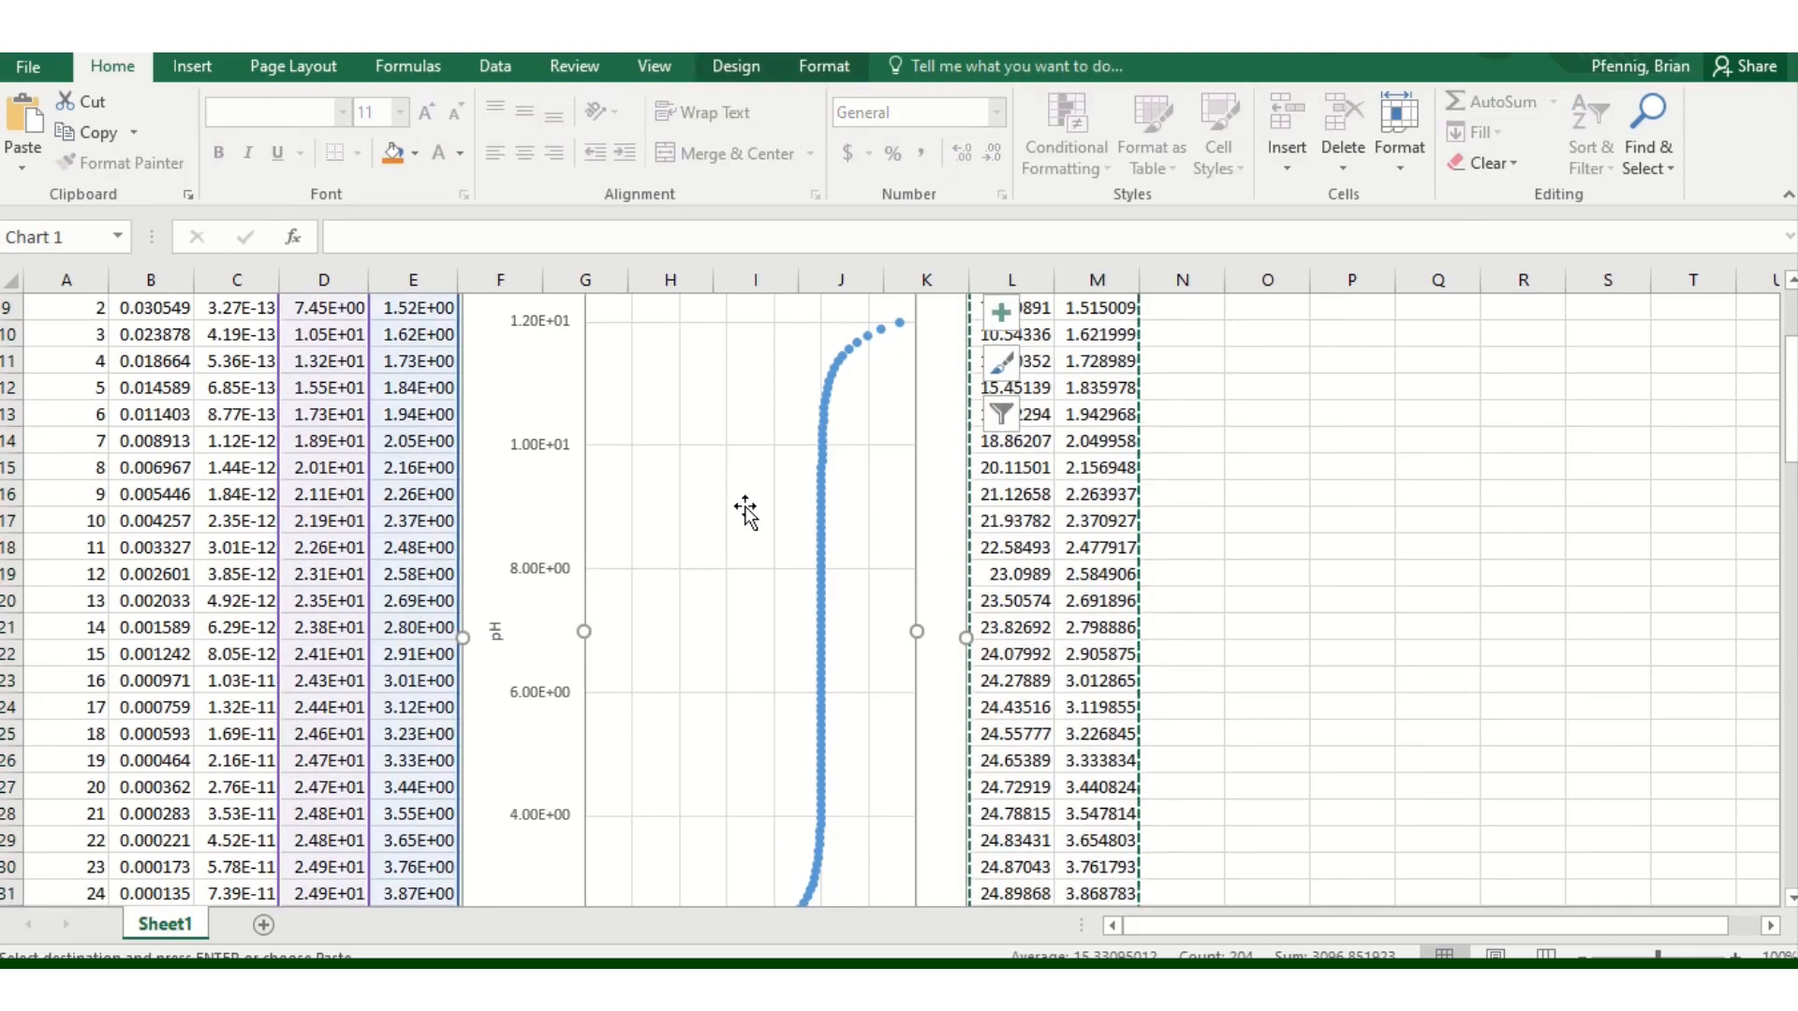
pyautogui.click(28, 159)
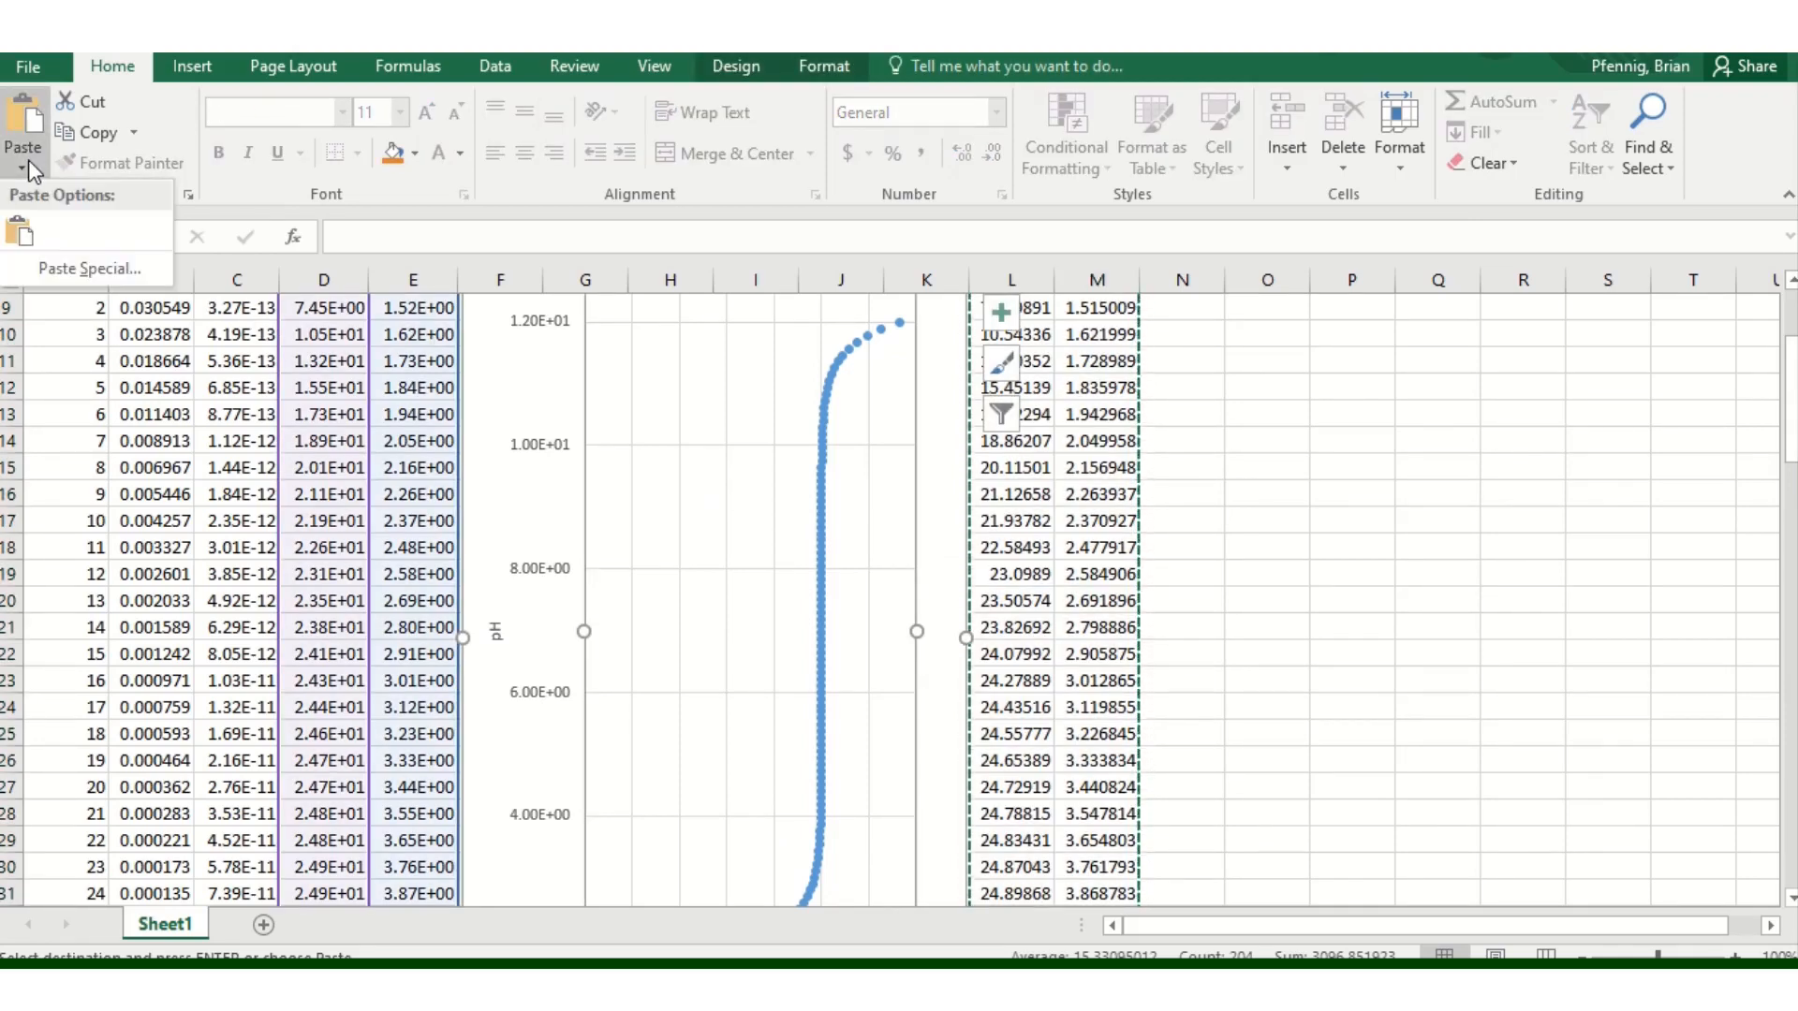
pyautogui.click(59, 268)
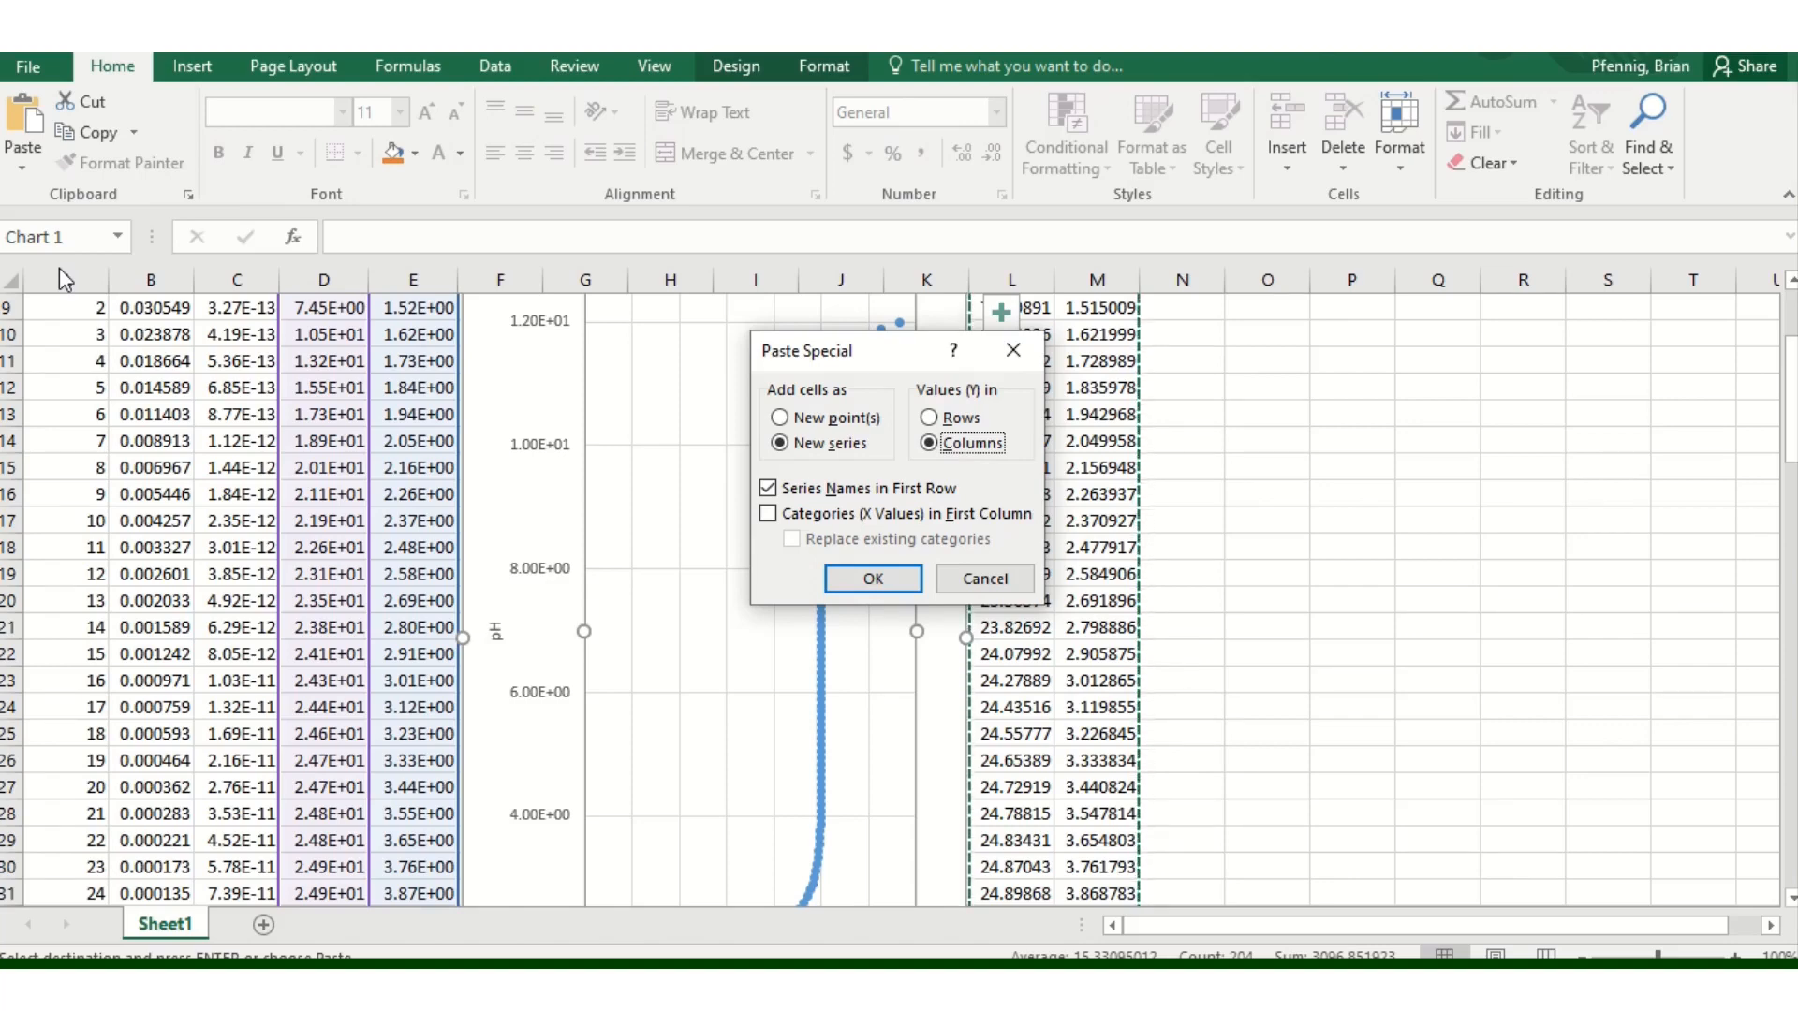
pyautogui.click(773, 520)
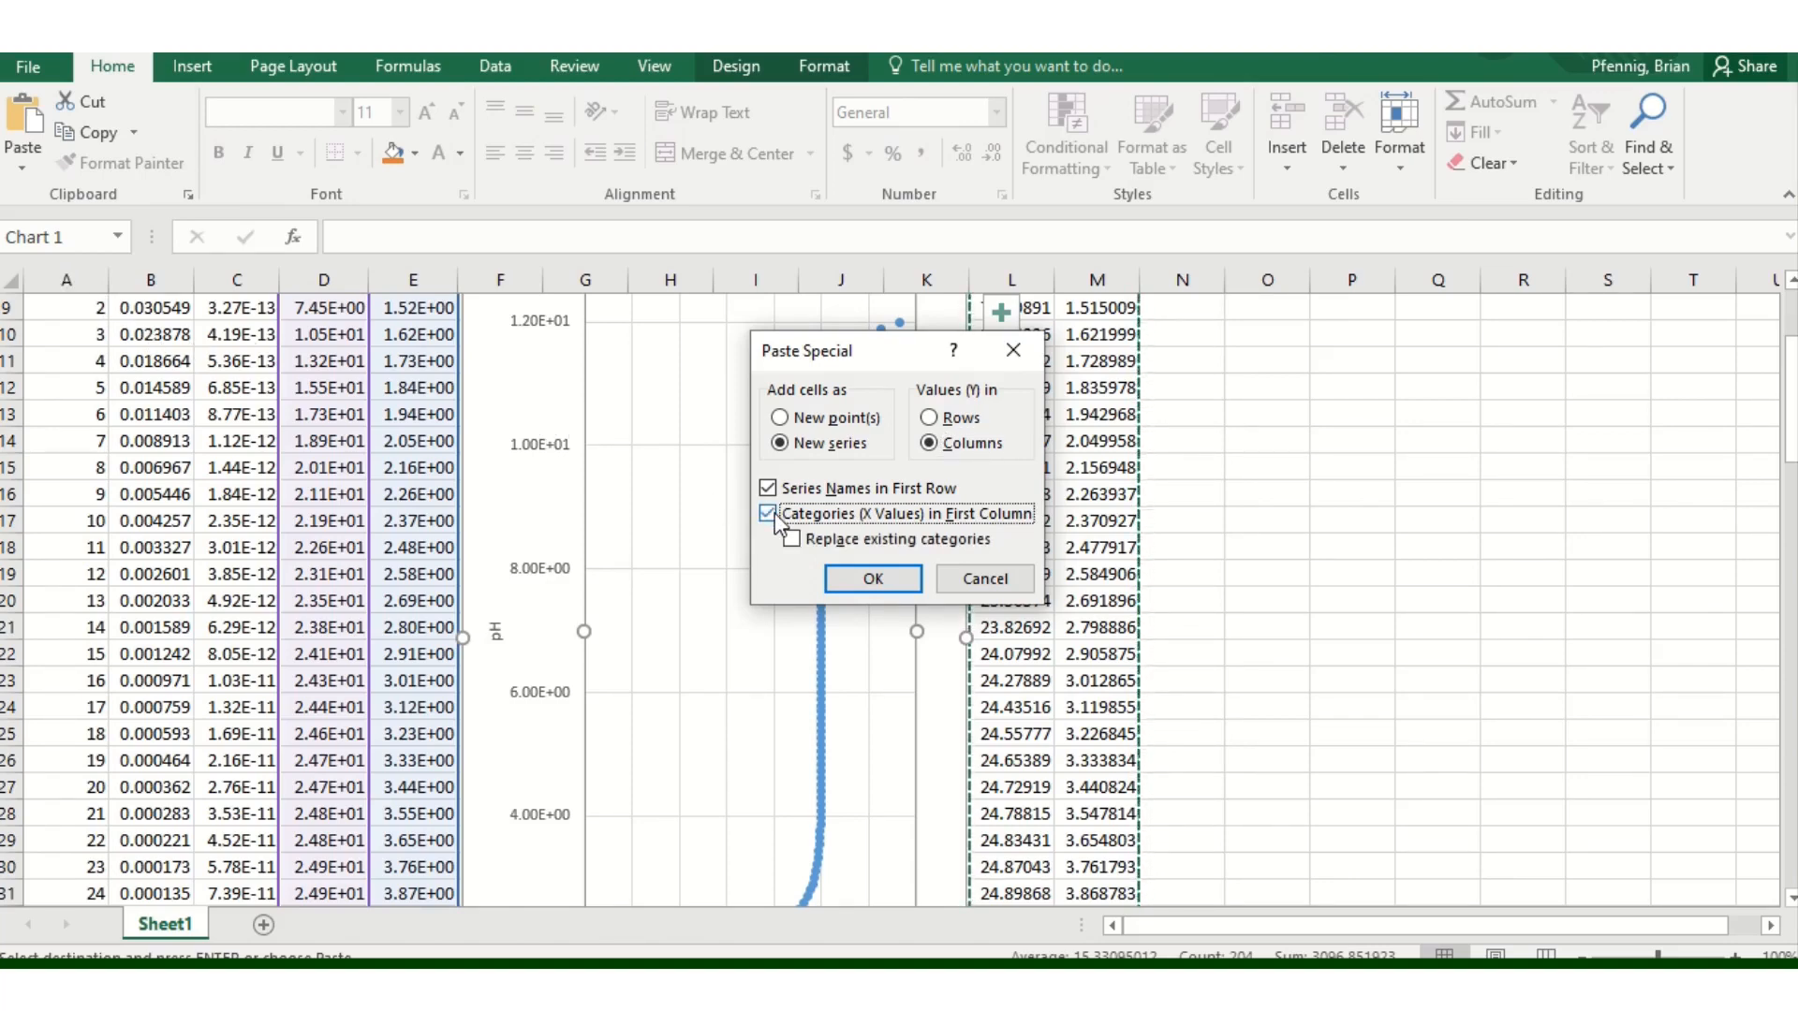
pyautogui.click(872, 580)
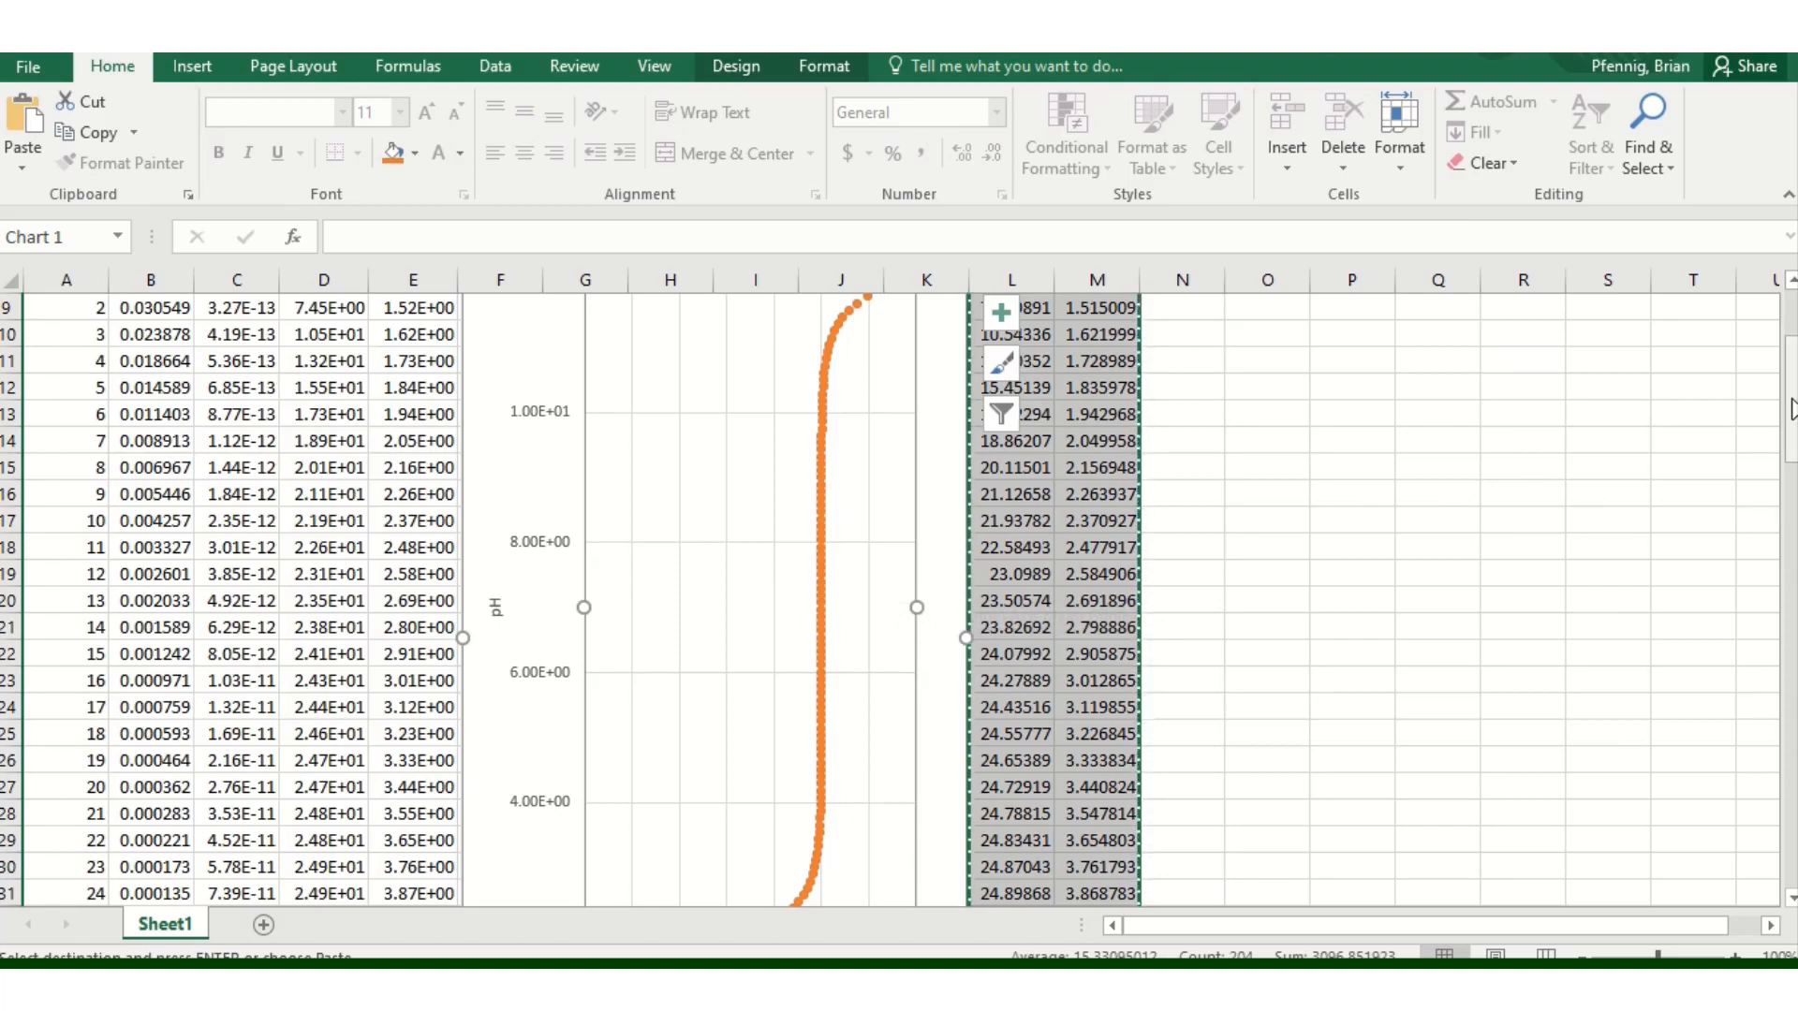
# - Set the acid concentration Ca in A4 to 0.052 M for comparison with the stored curve
pyautogui.moveTo(1791, 410); pyautogui.dragTo(1791, 365)
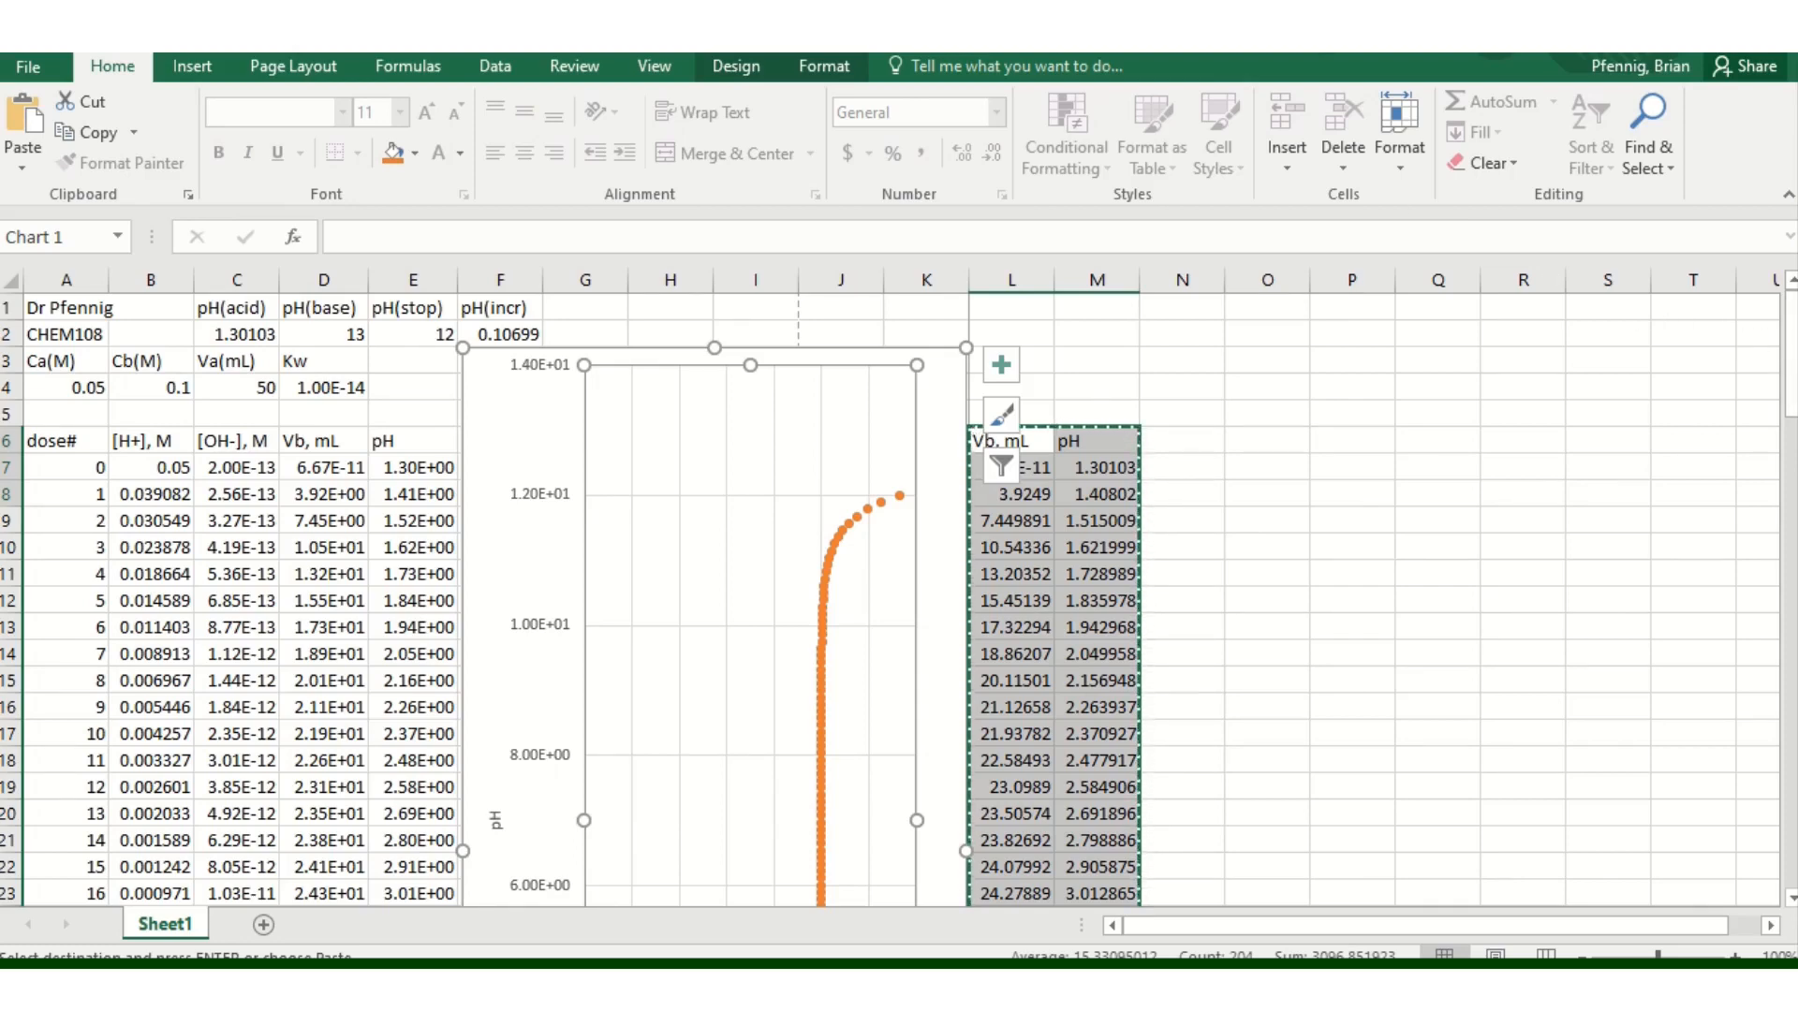
pyautogui.moveTo(898, 53)
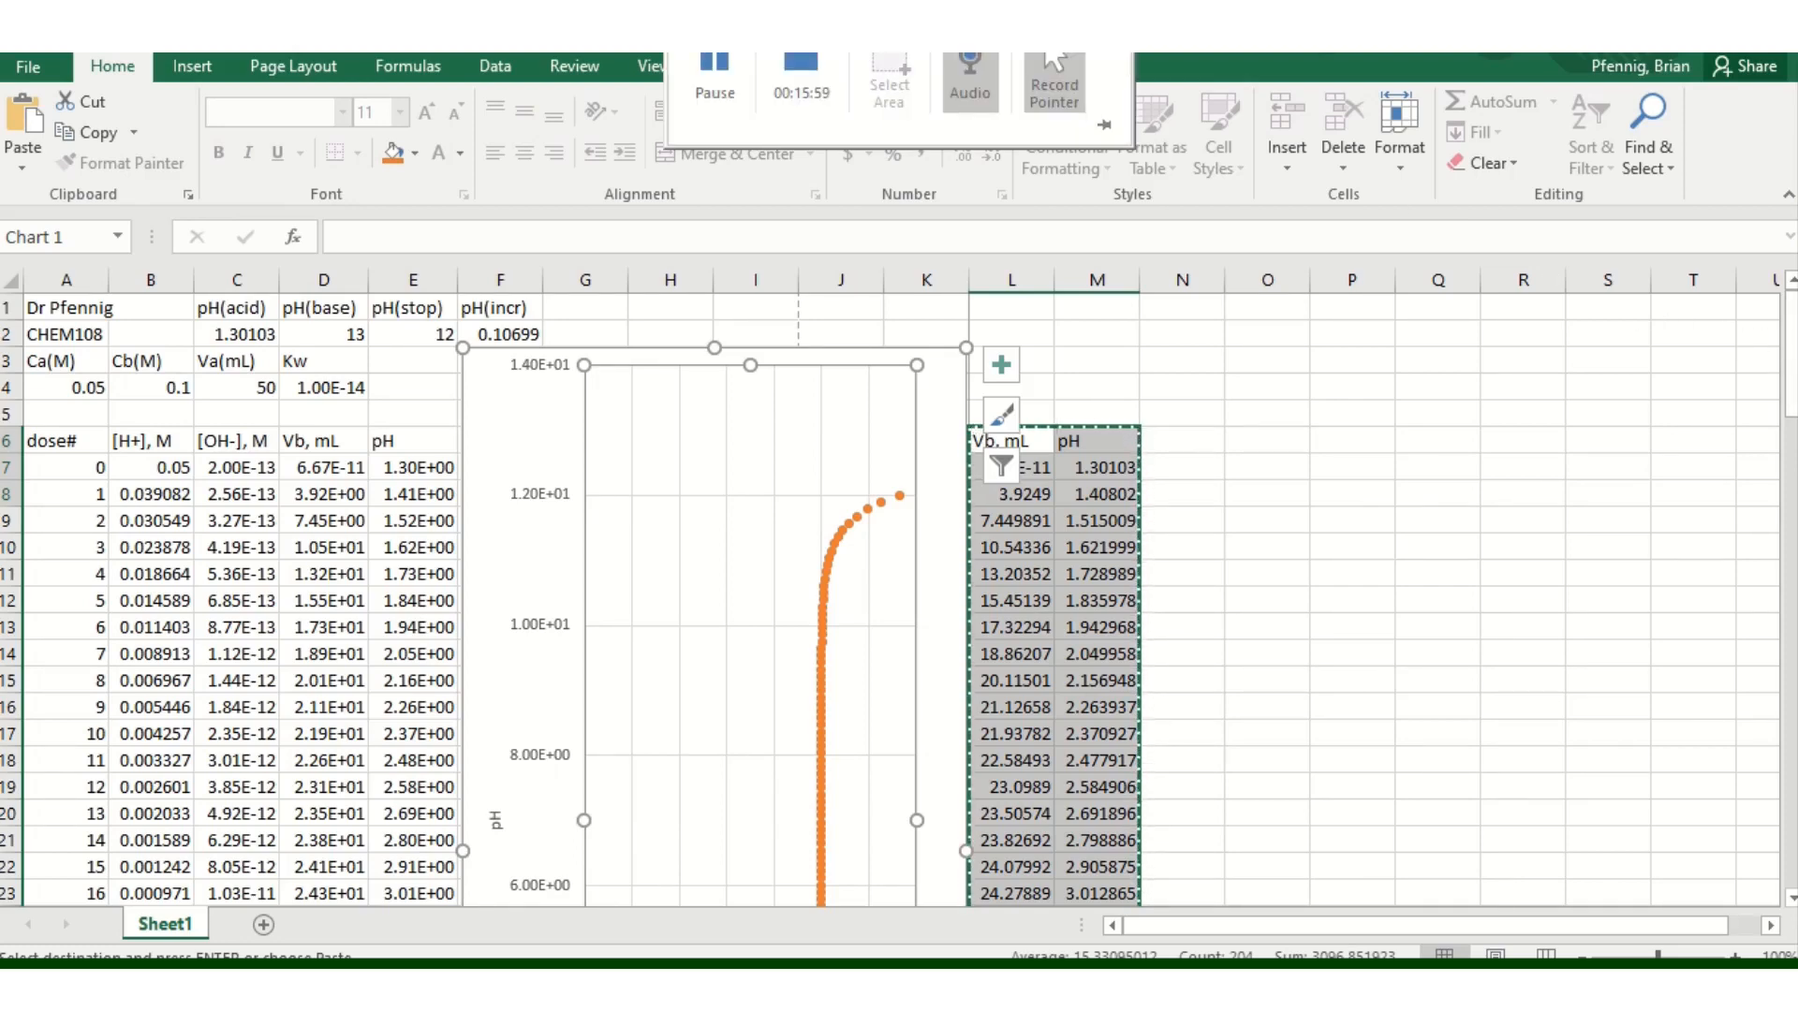
pyautogui.click(69, 397)
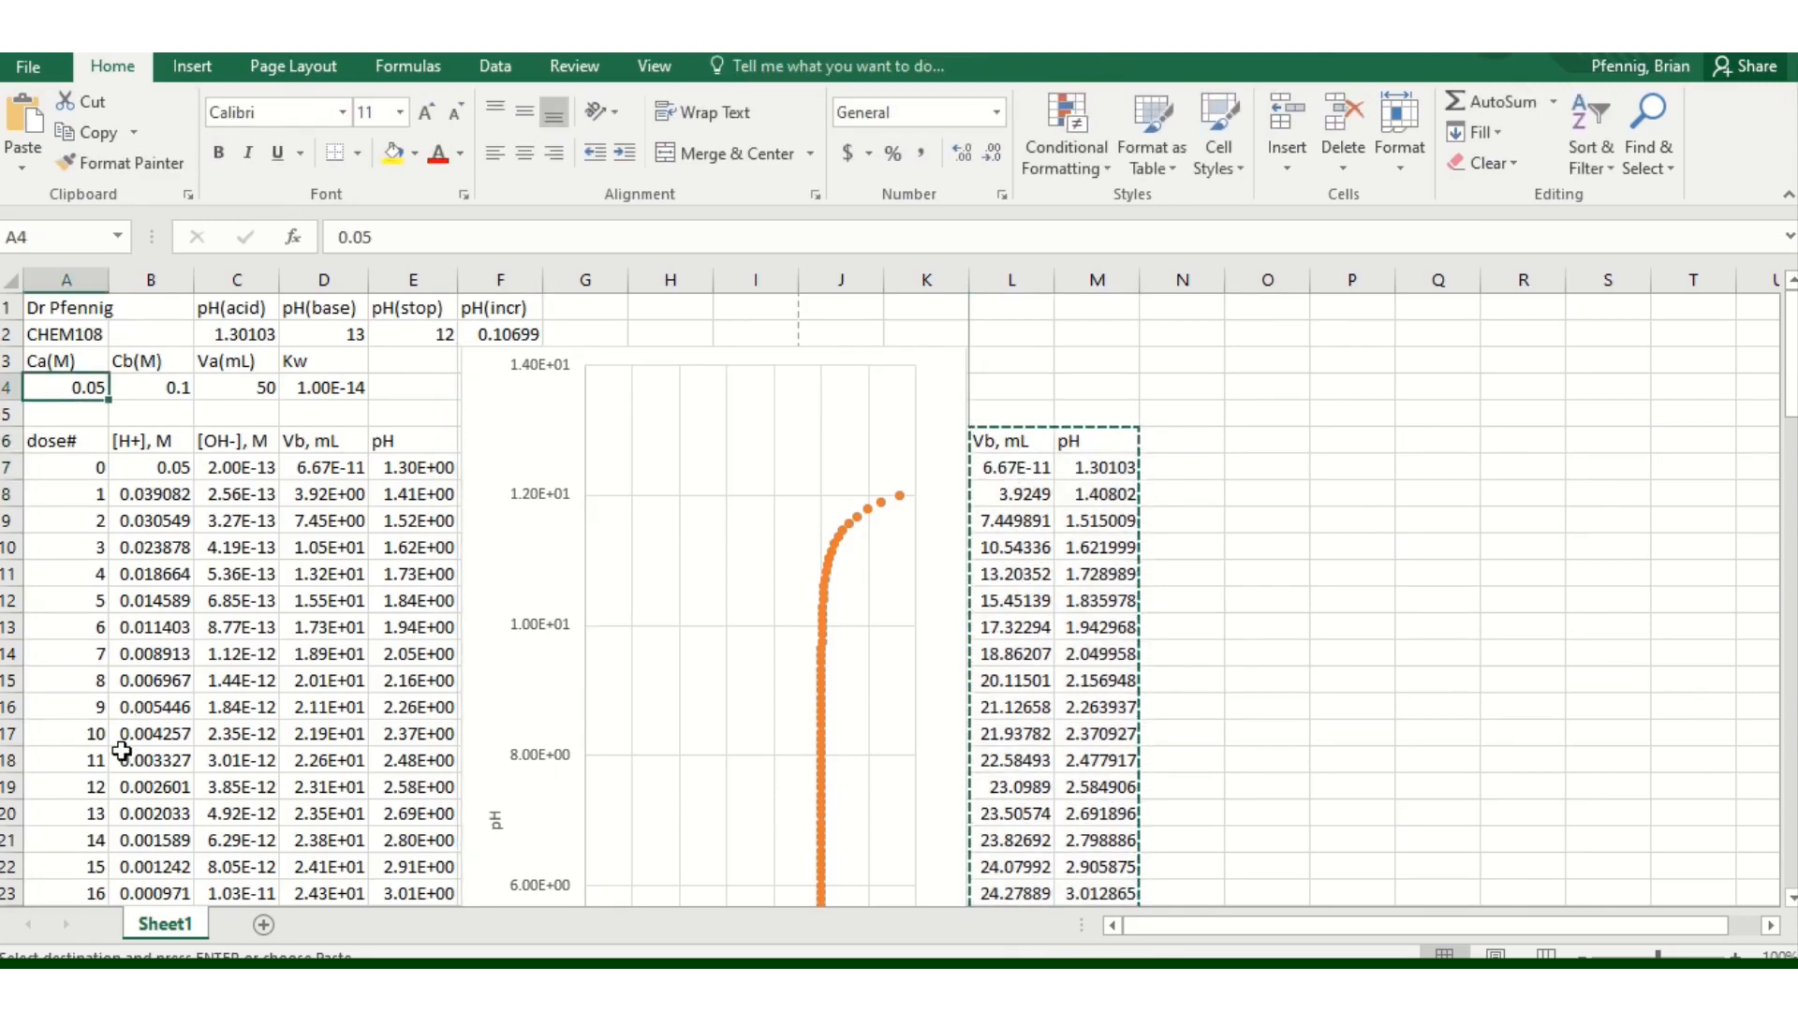
pyautogui.write('0')
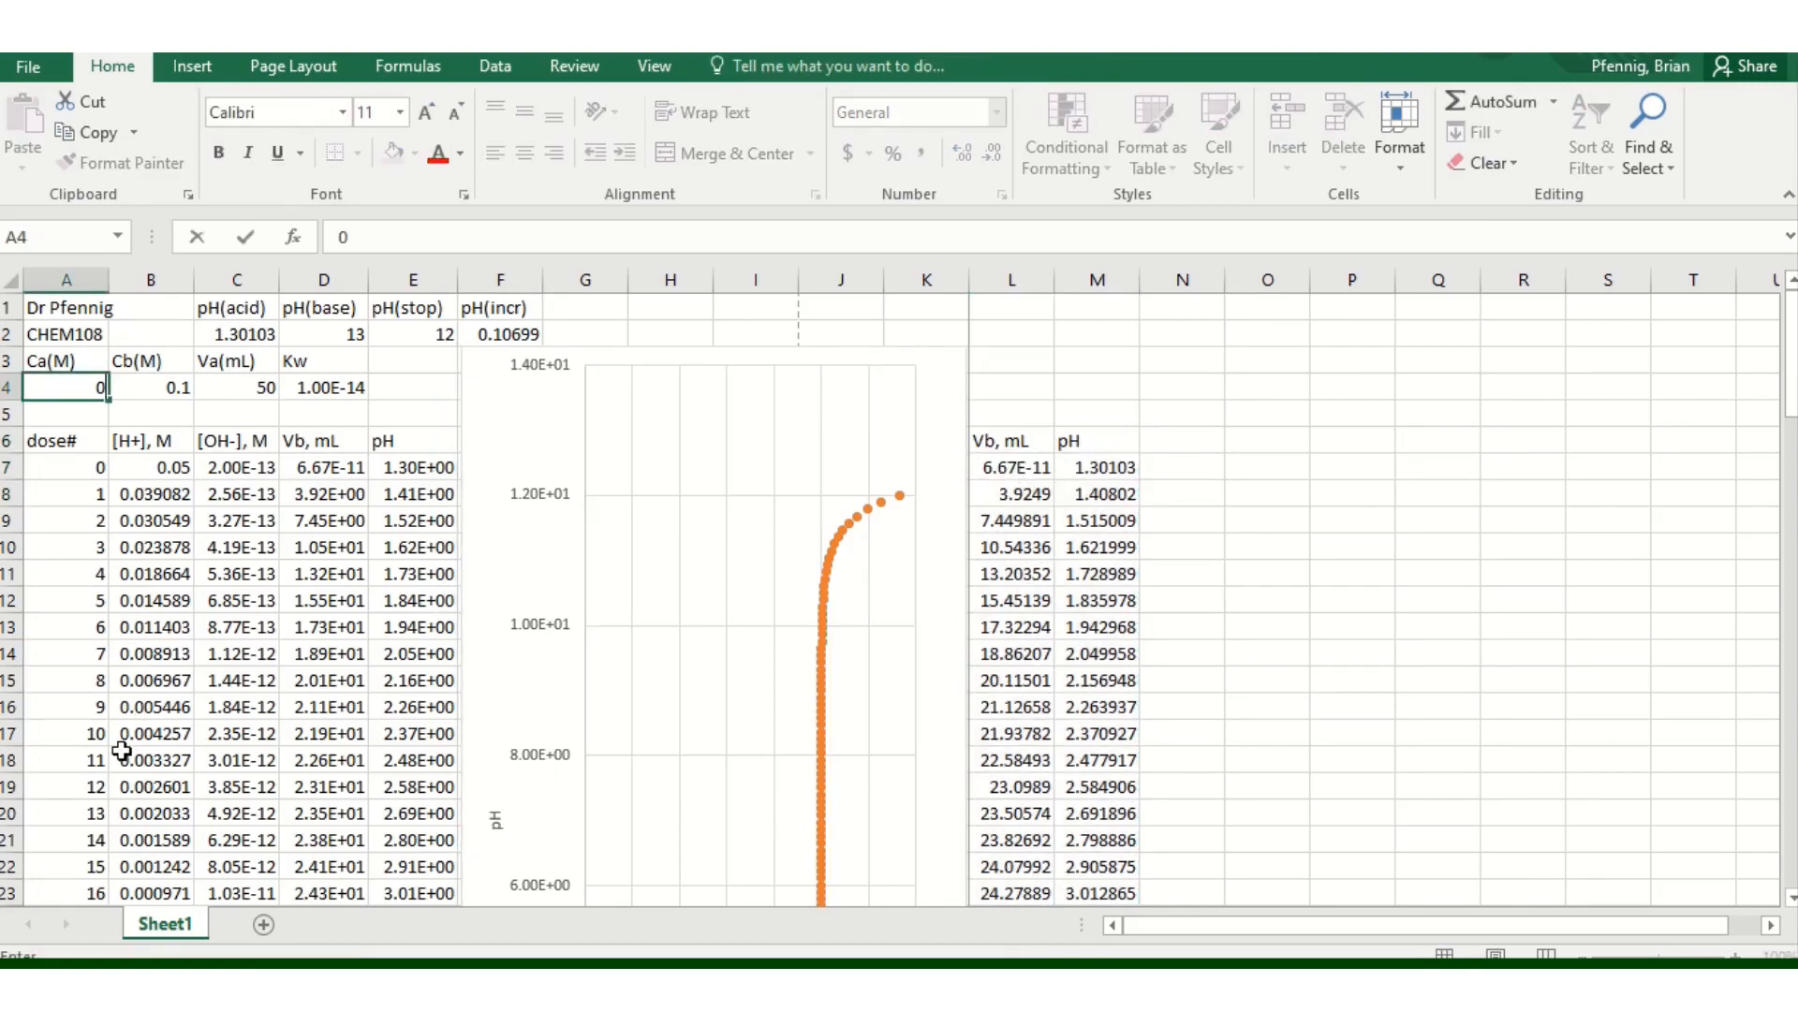
pyautogui.write('.052')
pyautogui.press('Return')
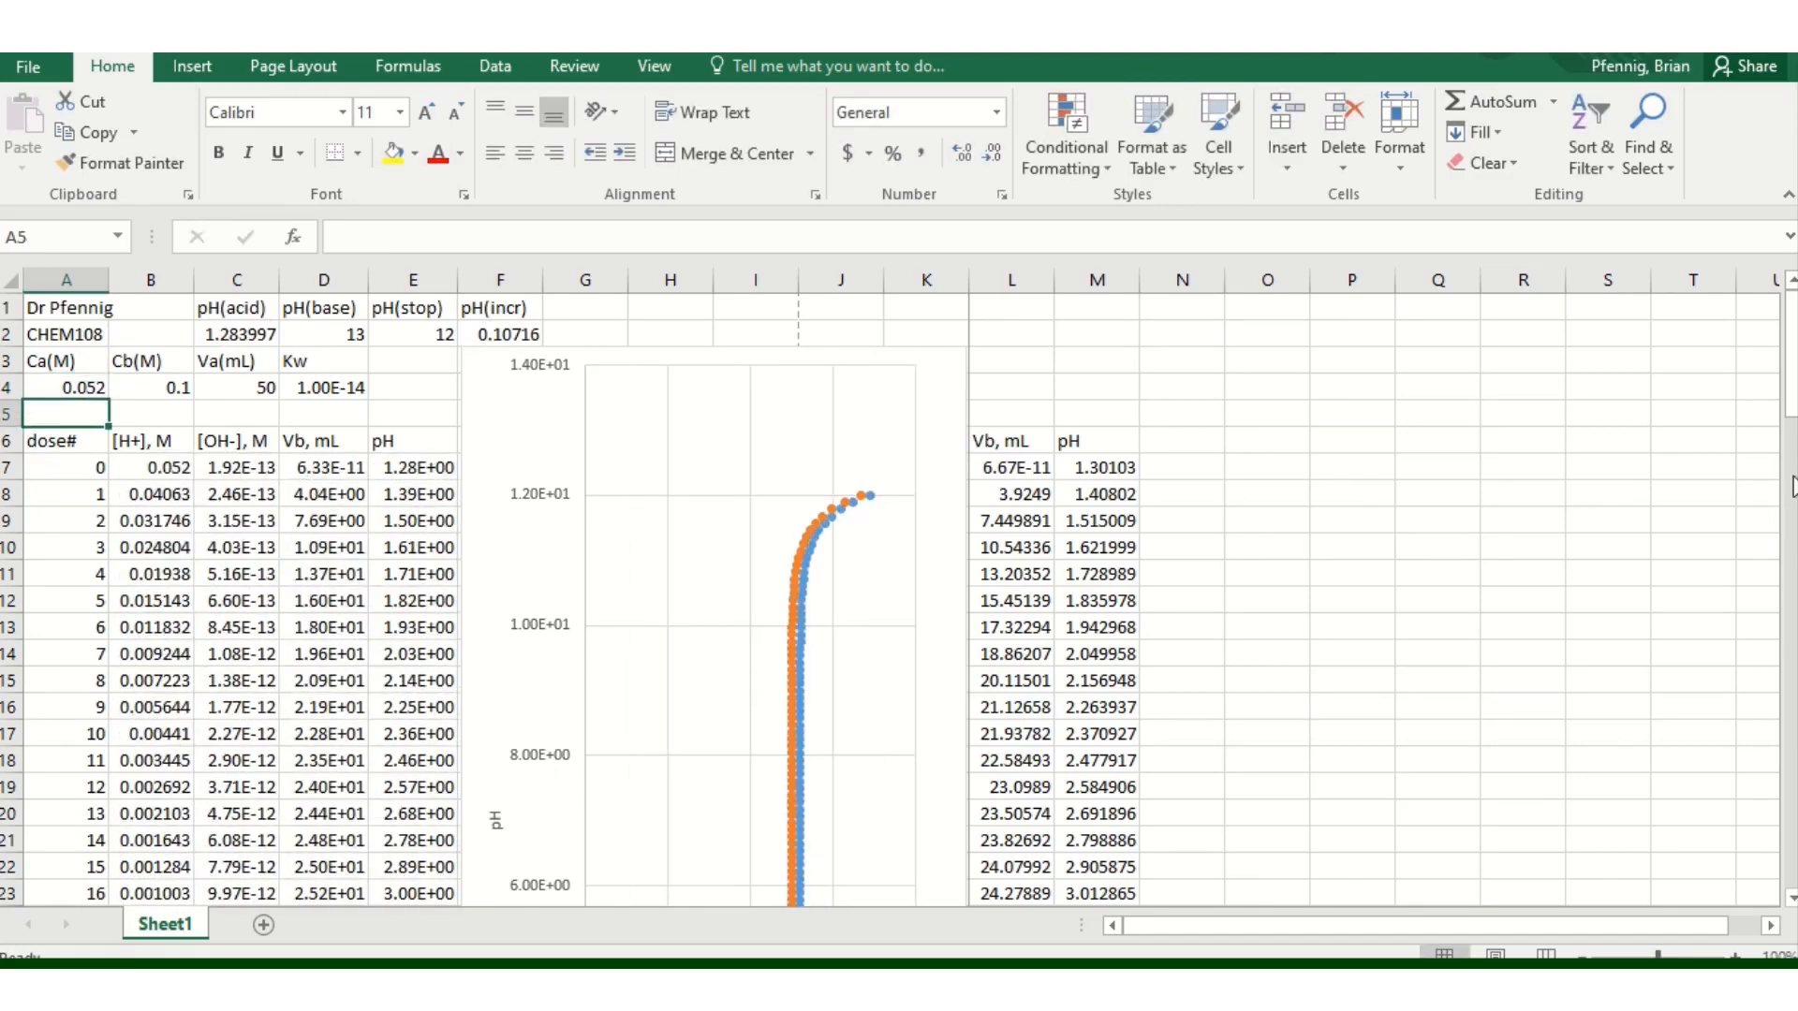
# - Compare the two titration curves by selecting each chart series and checking which columns it plots
pyautogui.moveTo(1791, 370); pyautogui.dragTo(1791, 403)
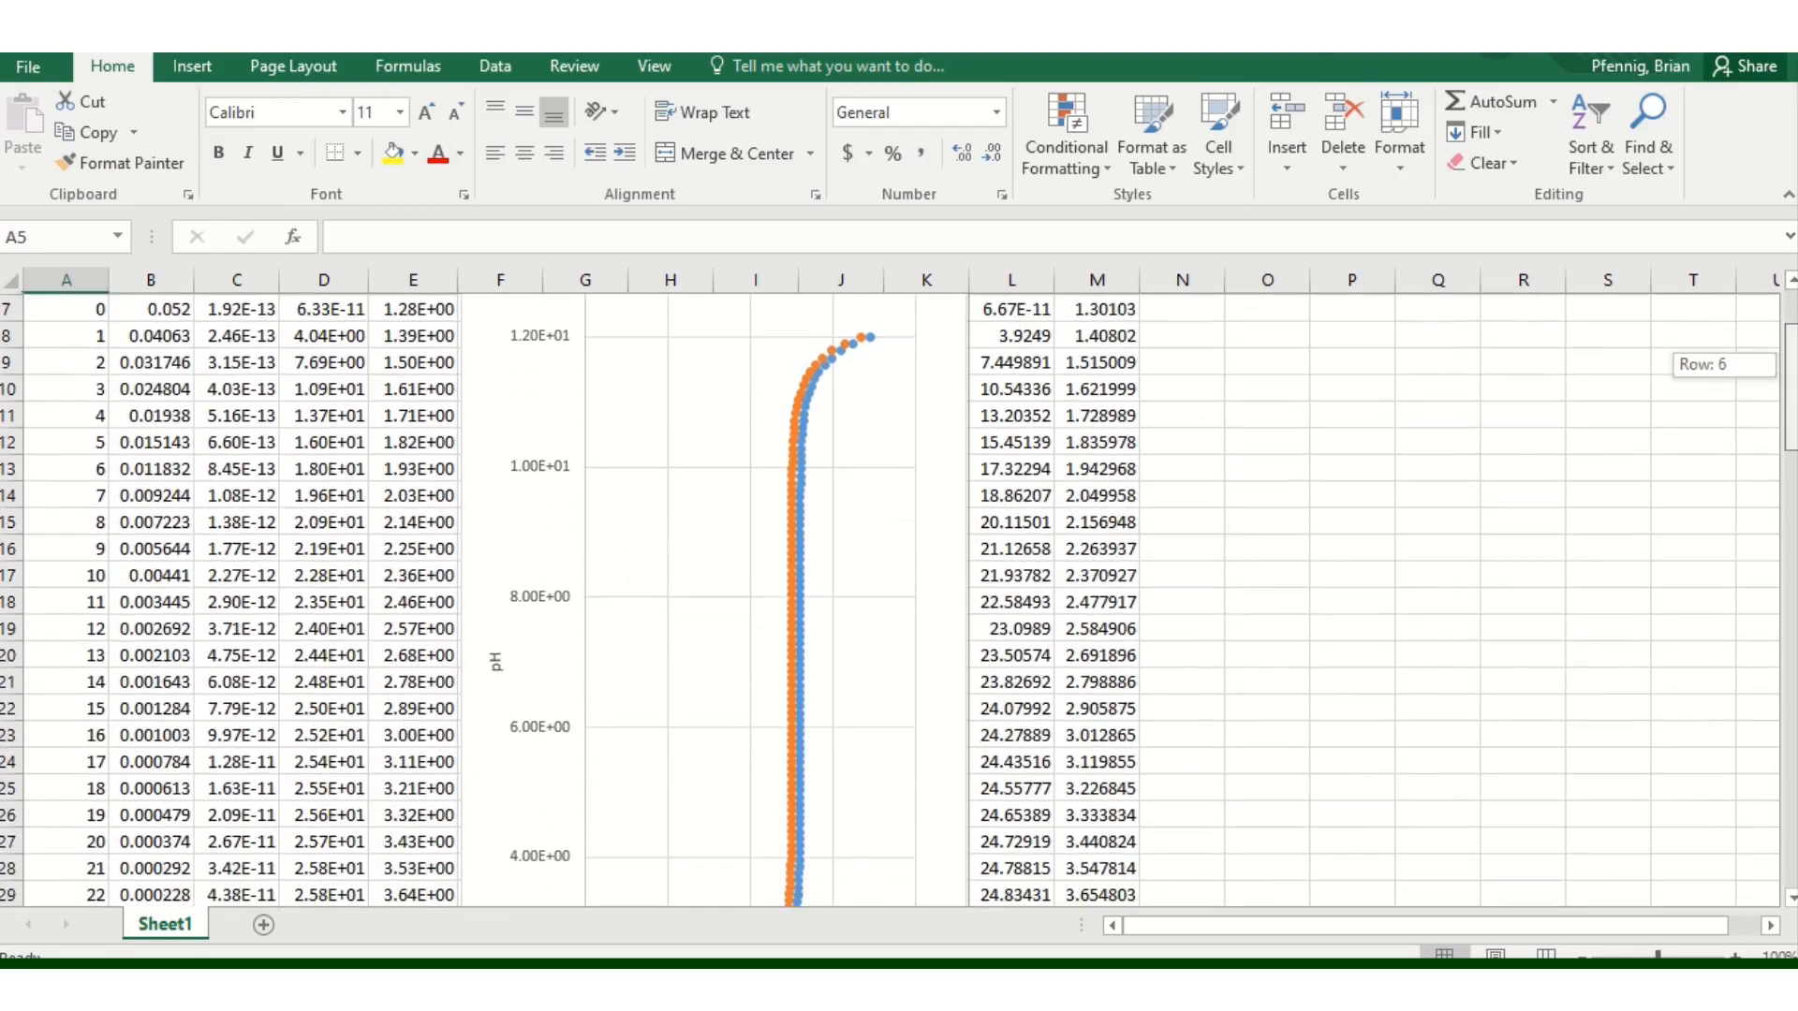
pyautogui.click(1052, 483)
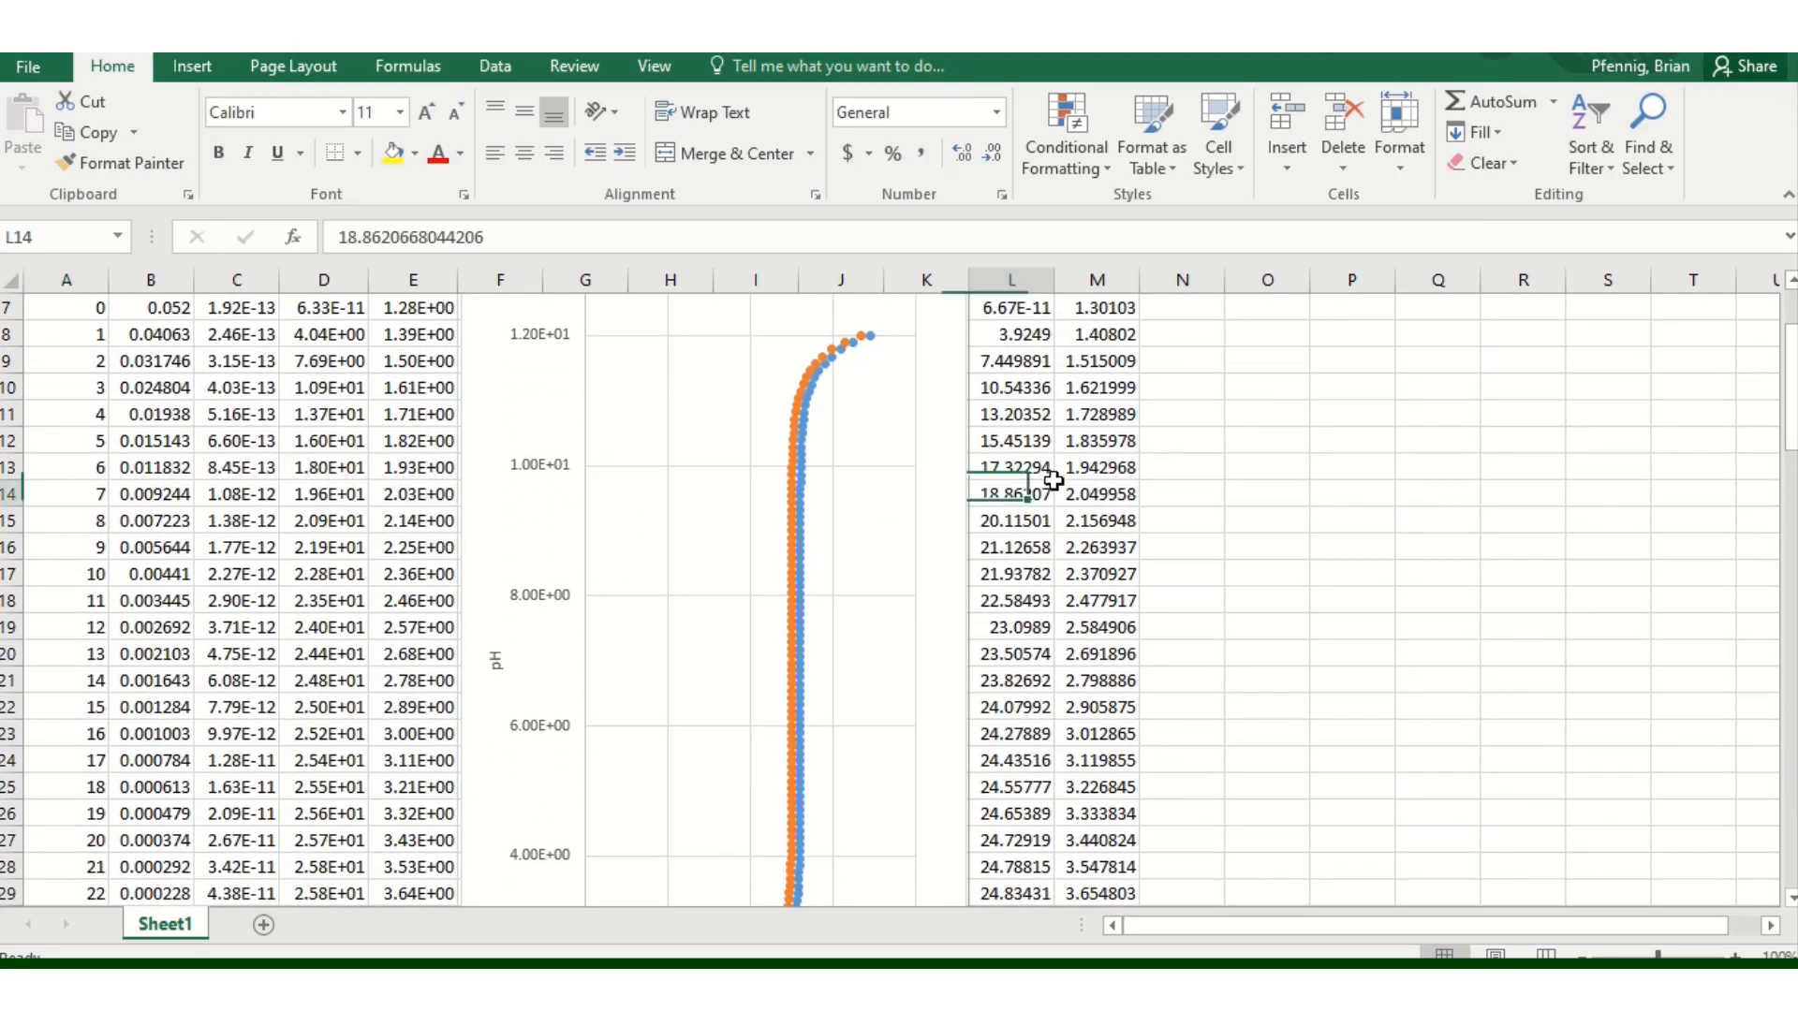
pyautogui.click(803, 494)
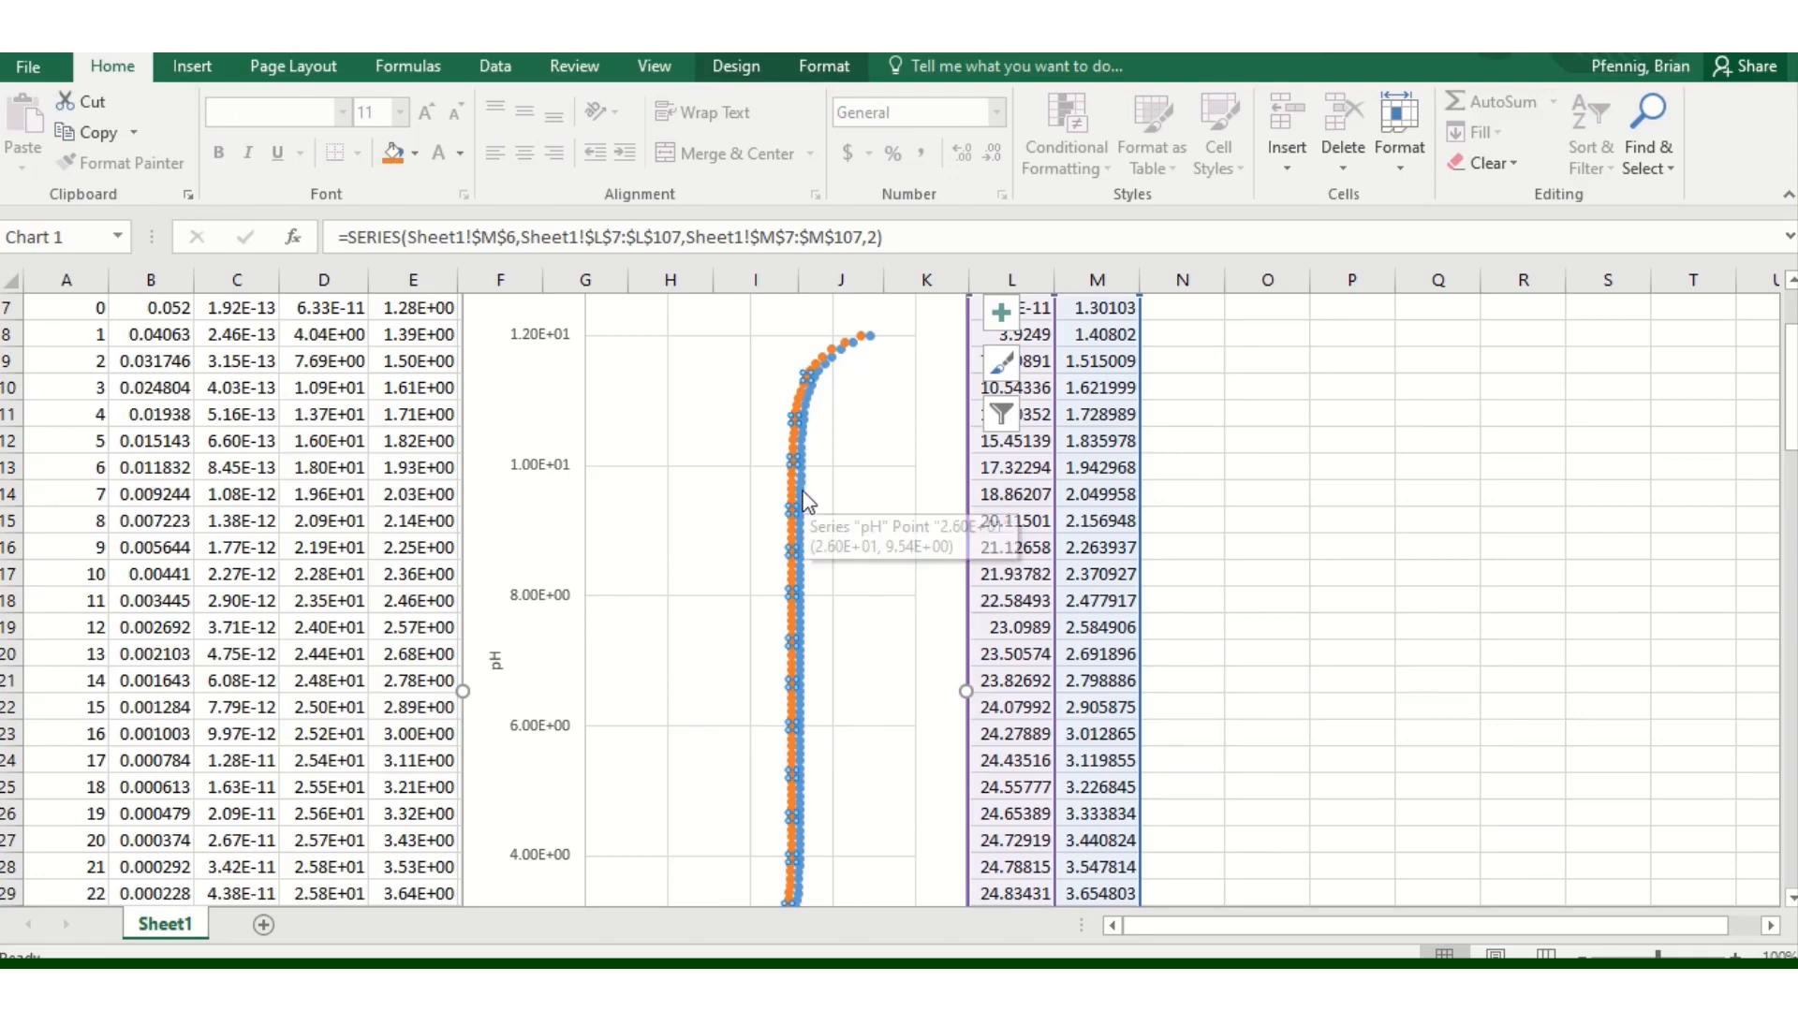
pyautogui.click(804, 497)
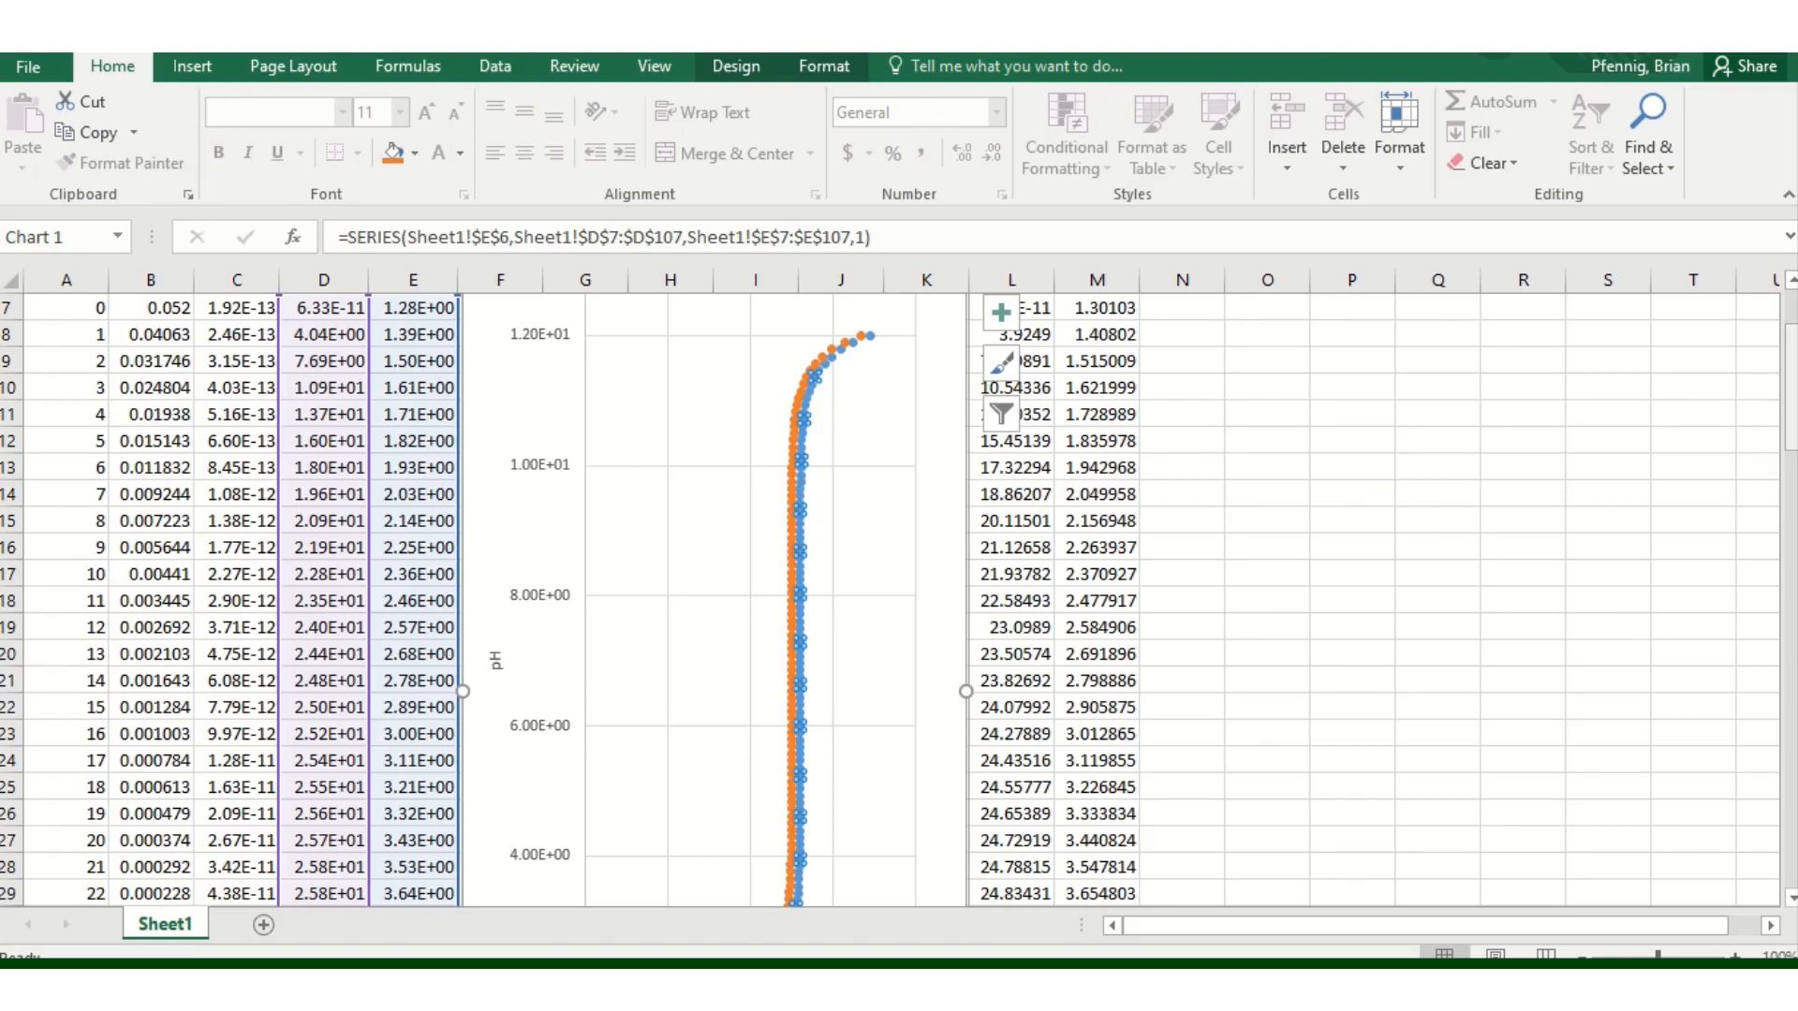
# - Restore the acid concentration Ca in A4 to 0.05 M
pyautogui.moveTo(1792, 409); pyautogui.dragTo(1790, 403)
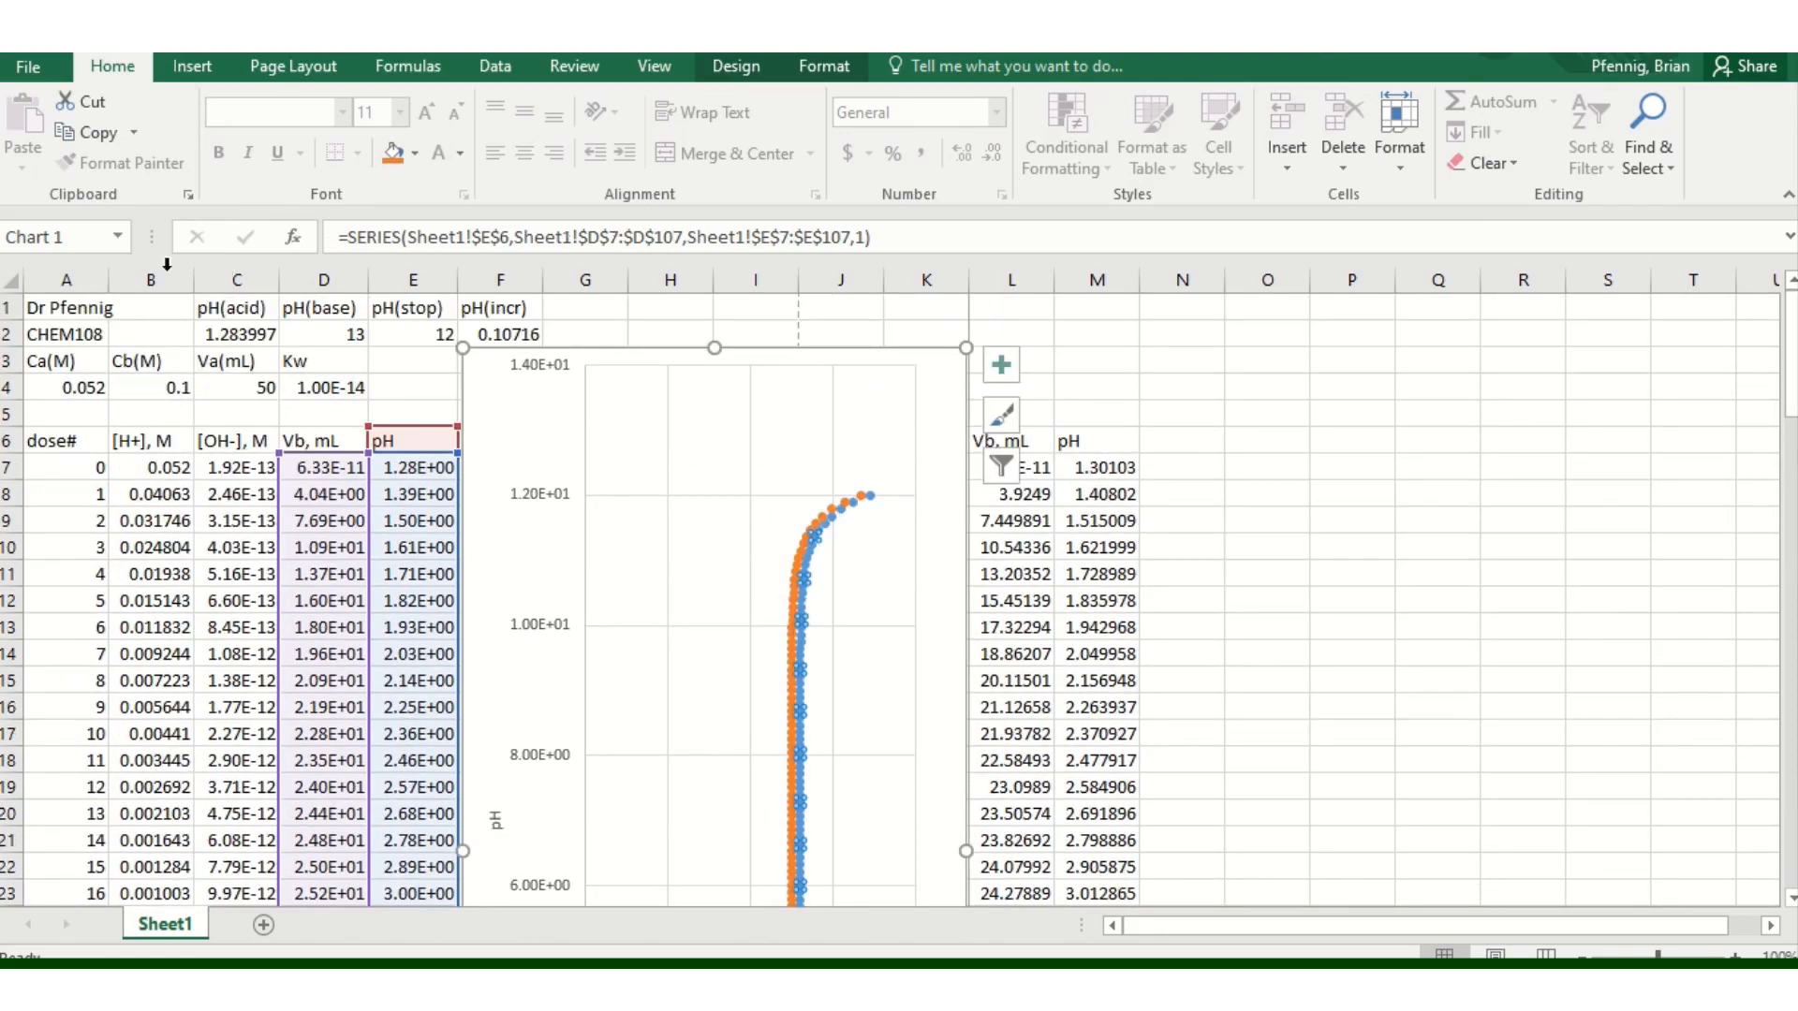
pyautogui.click(81, 384)
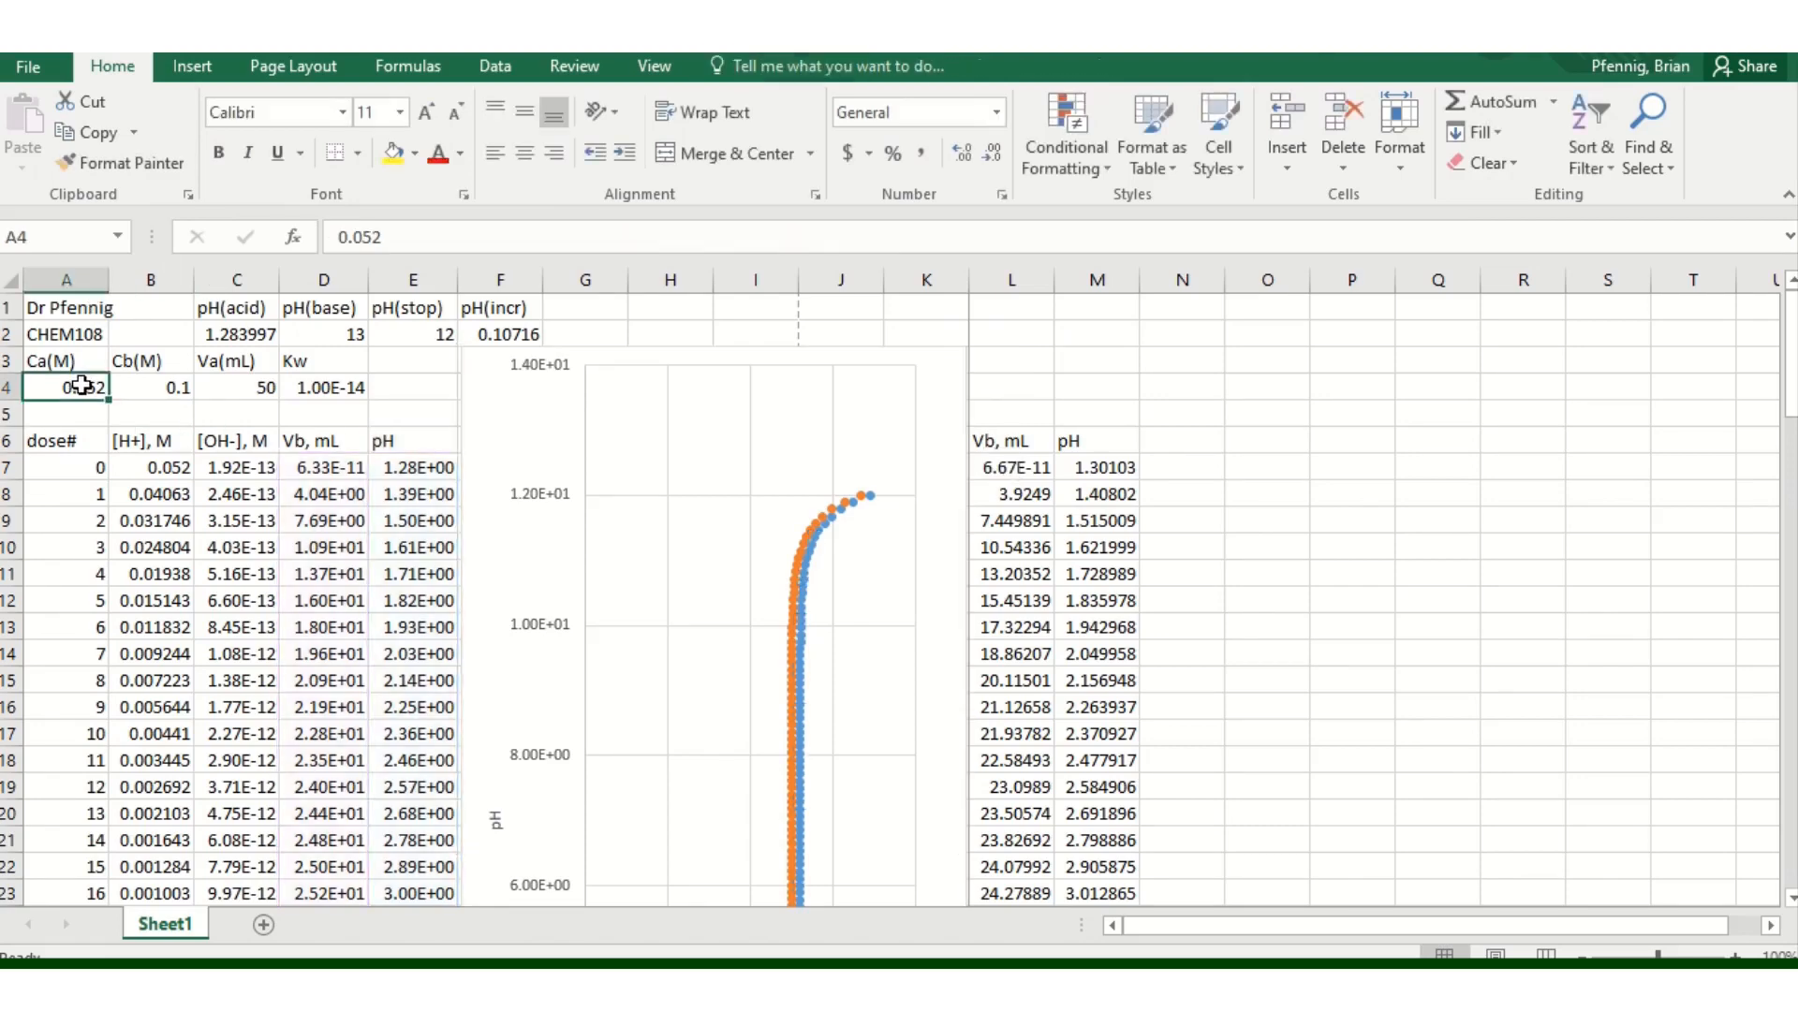
pyautogui.write('0.05')
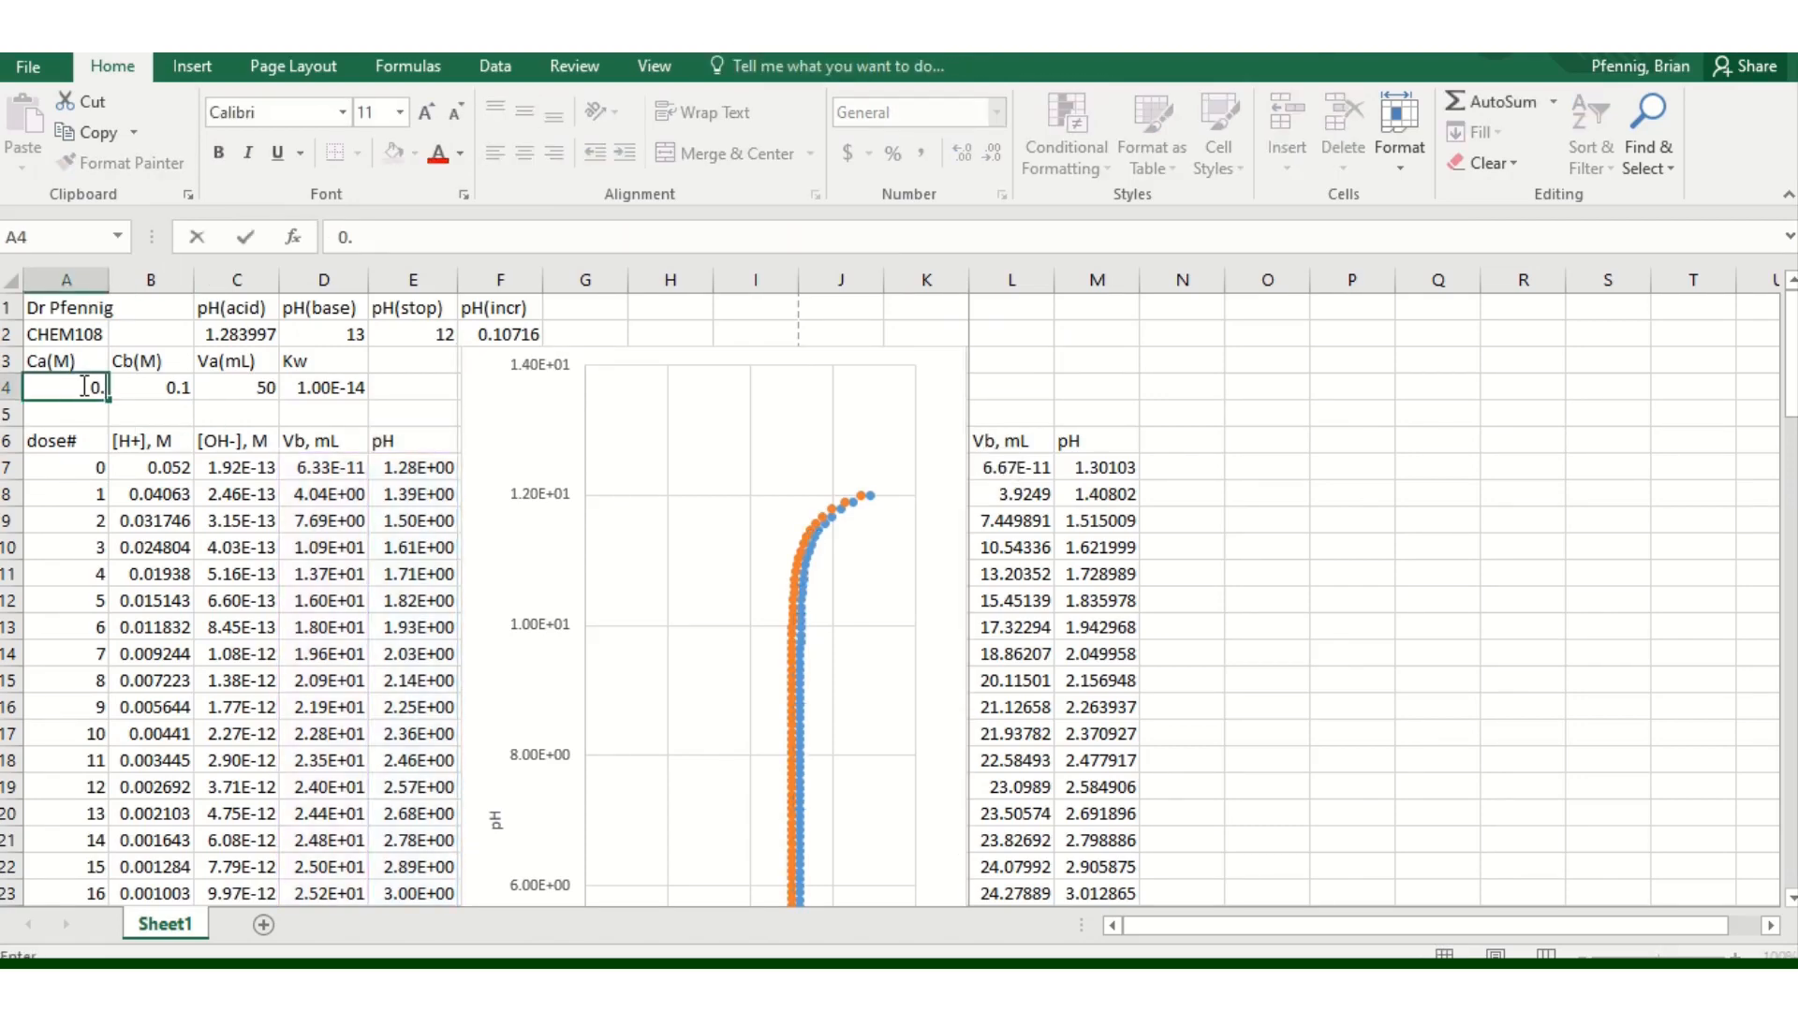
pyautogui.press('Return')
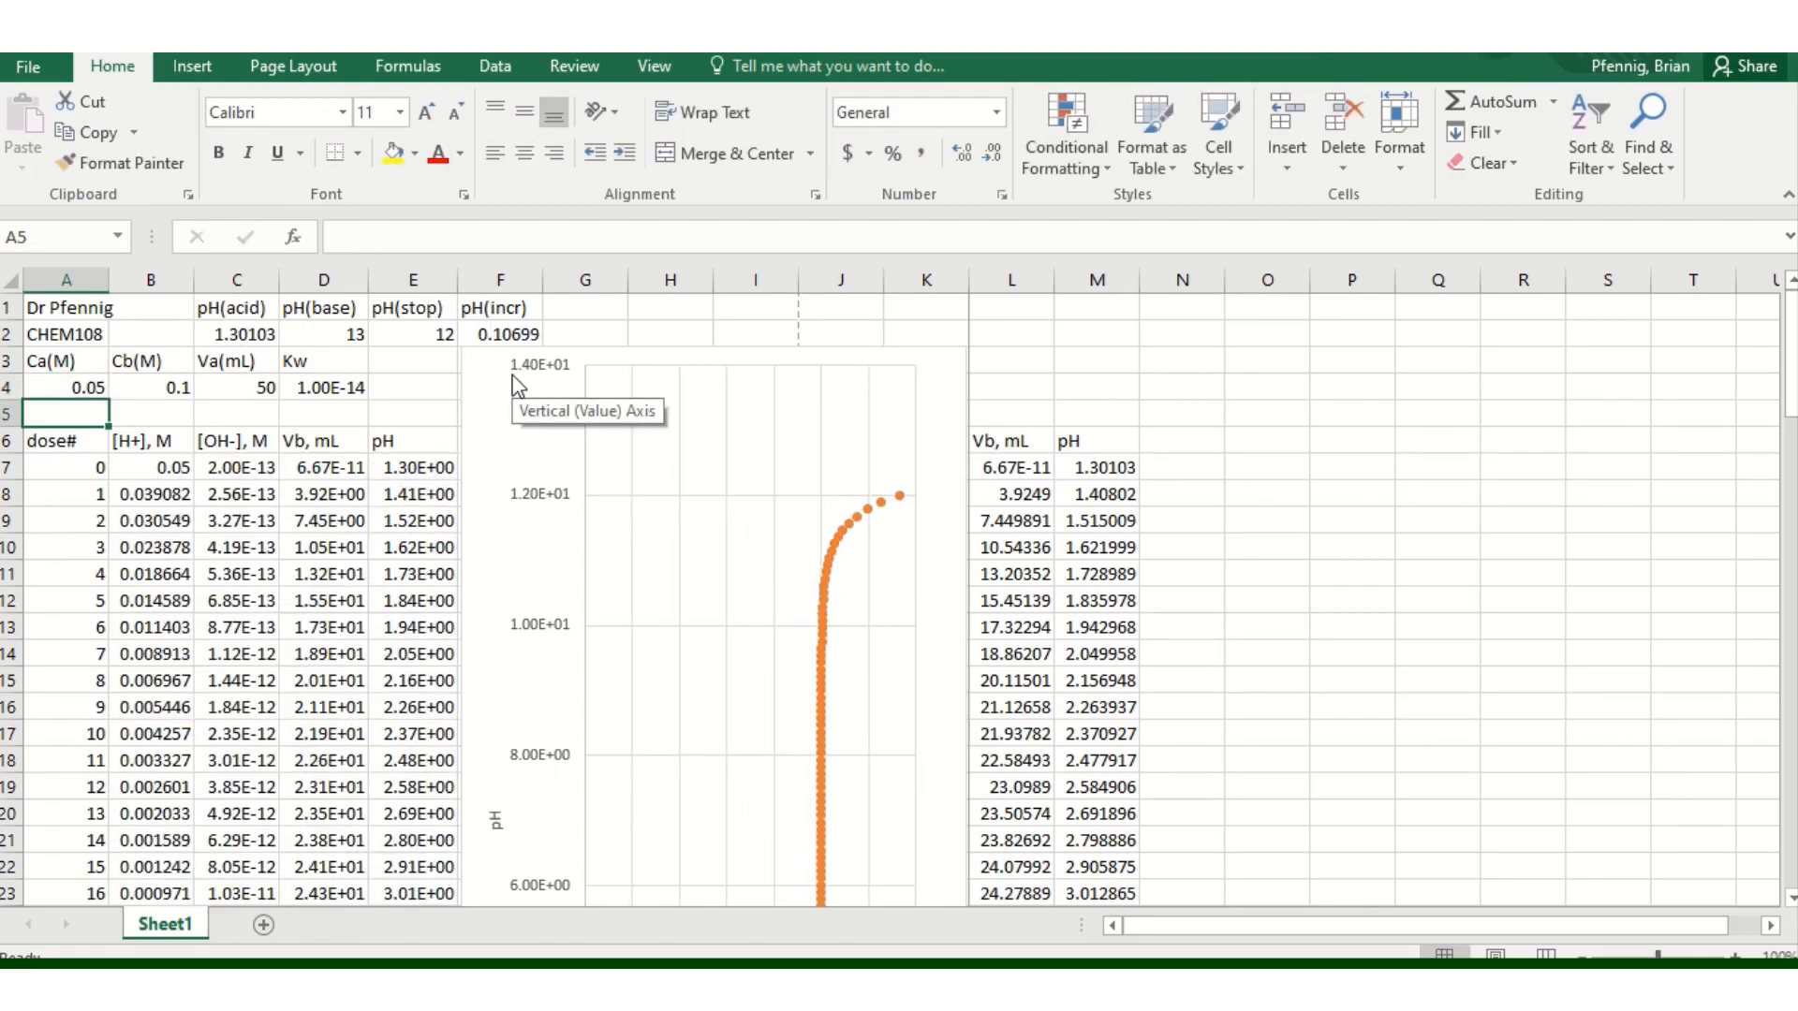
# - Set the base concentration Cb in B4 to 0.105 M and inspect the shifted curve in the chart
pyautogui.click(150, 385)
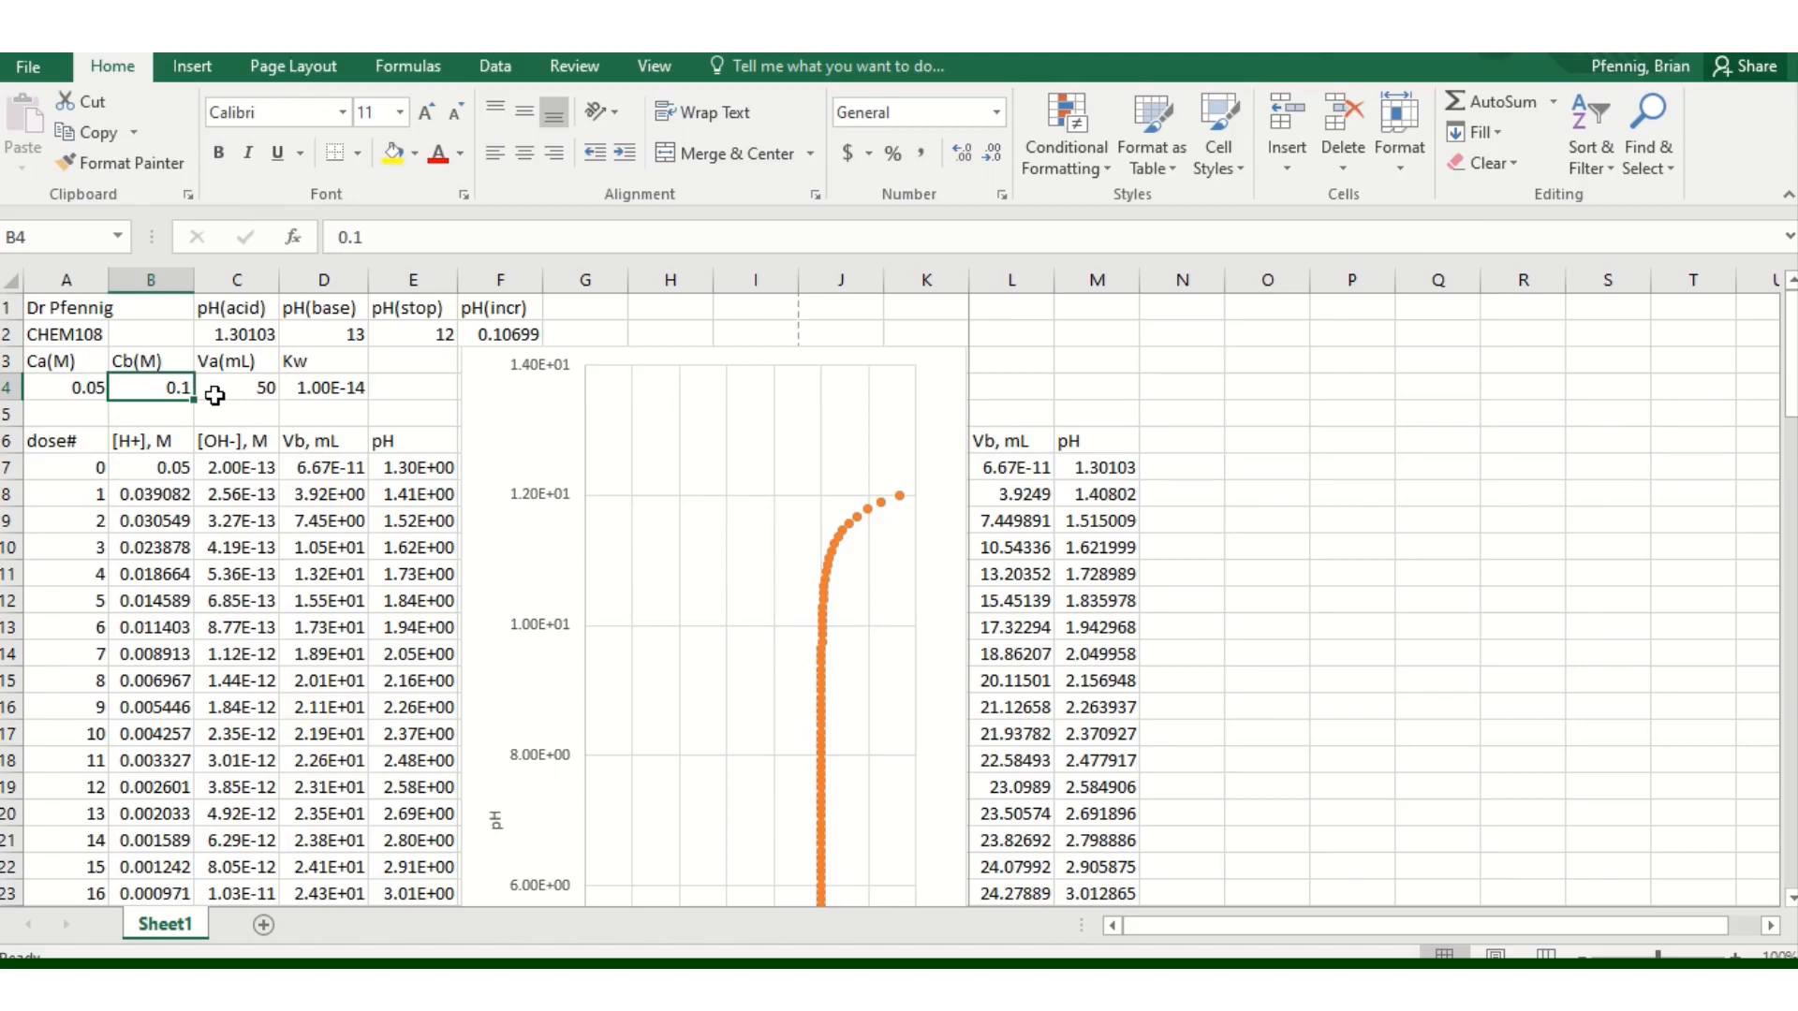
pyautogui.write('0.105')
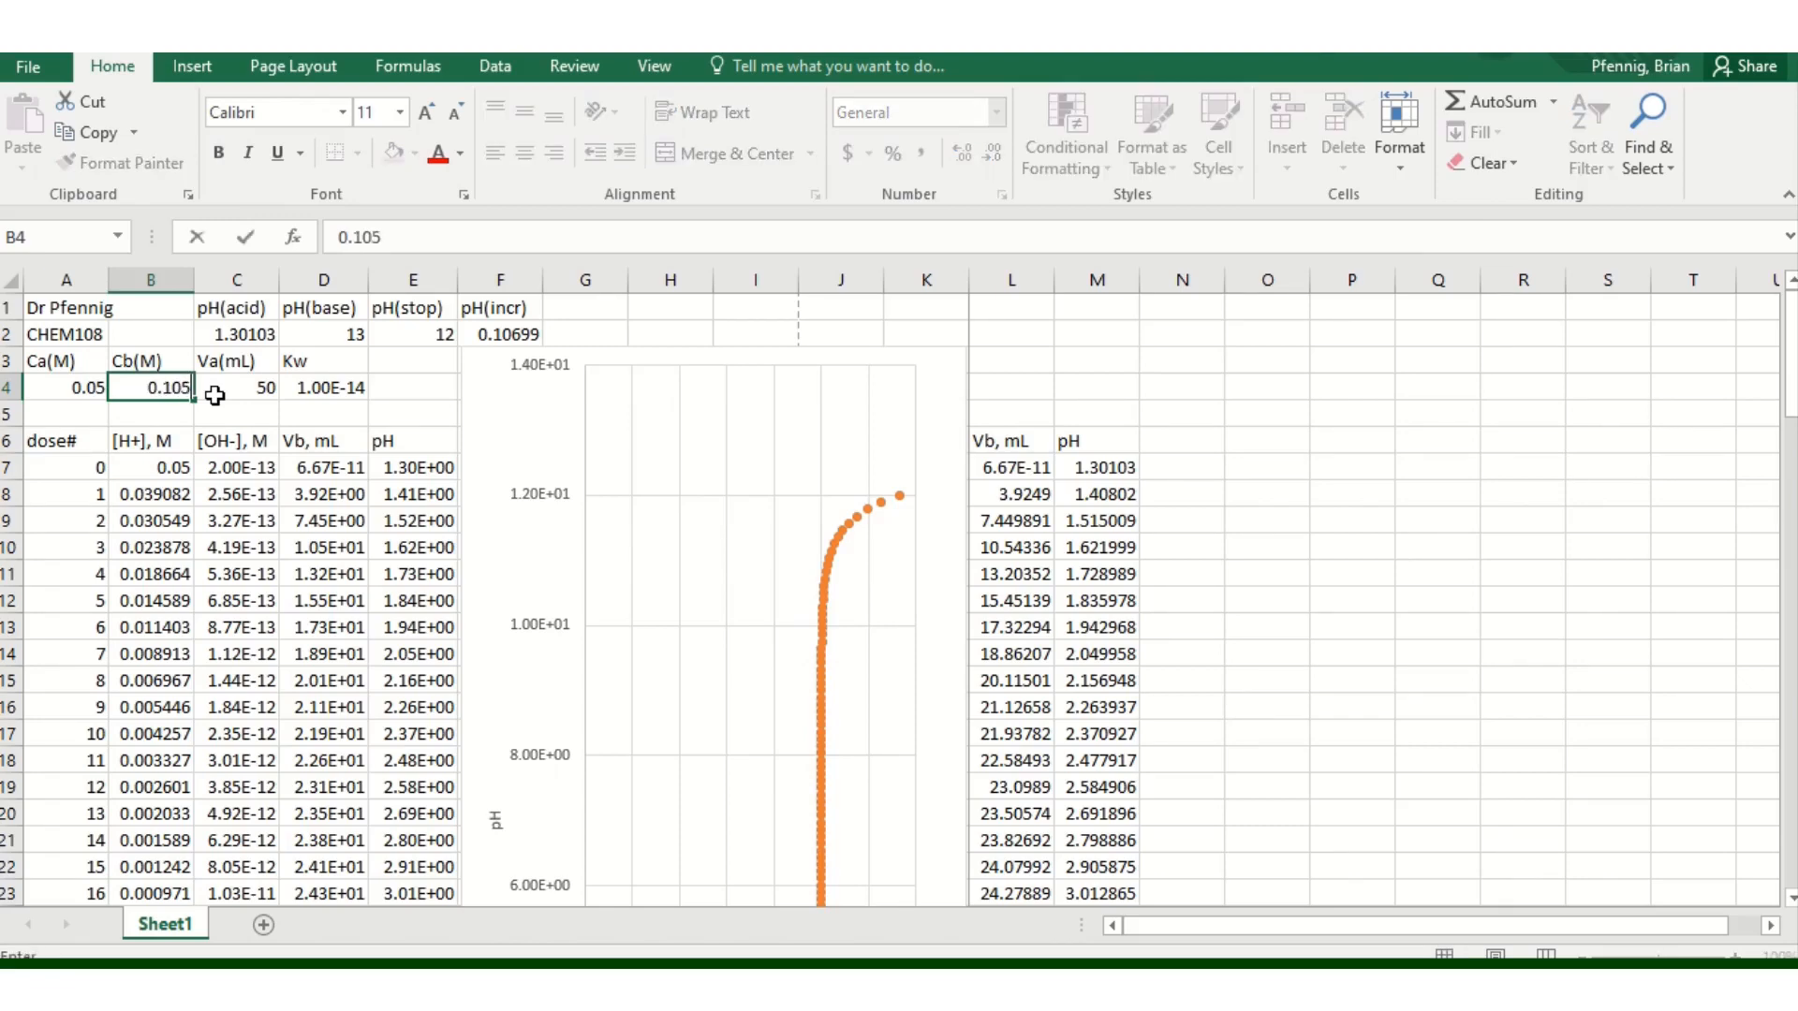
pyautogui.press('Return')
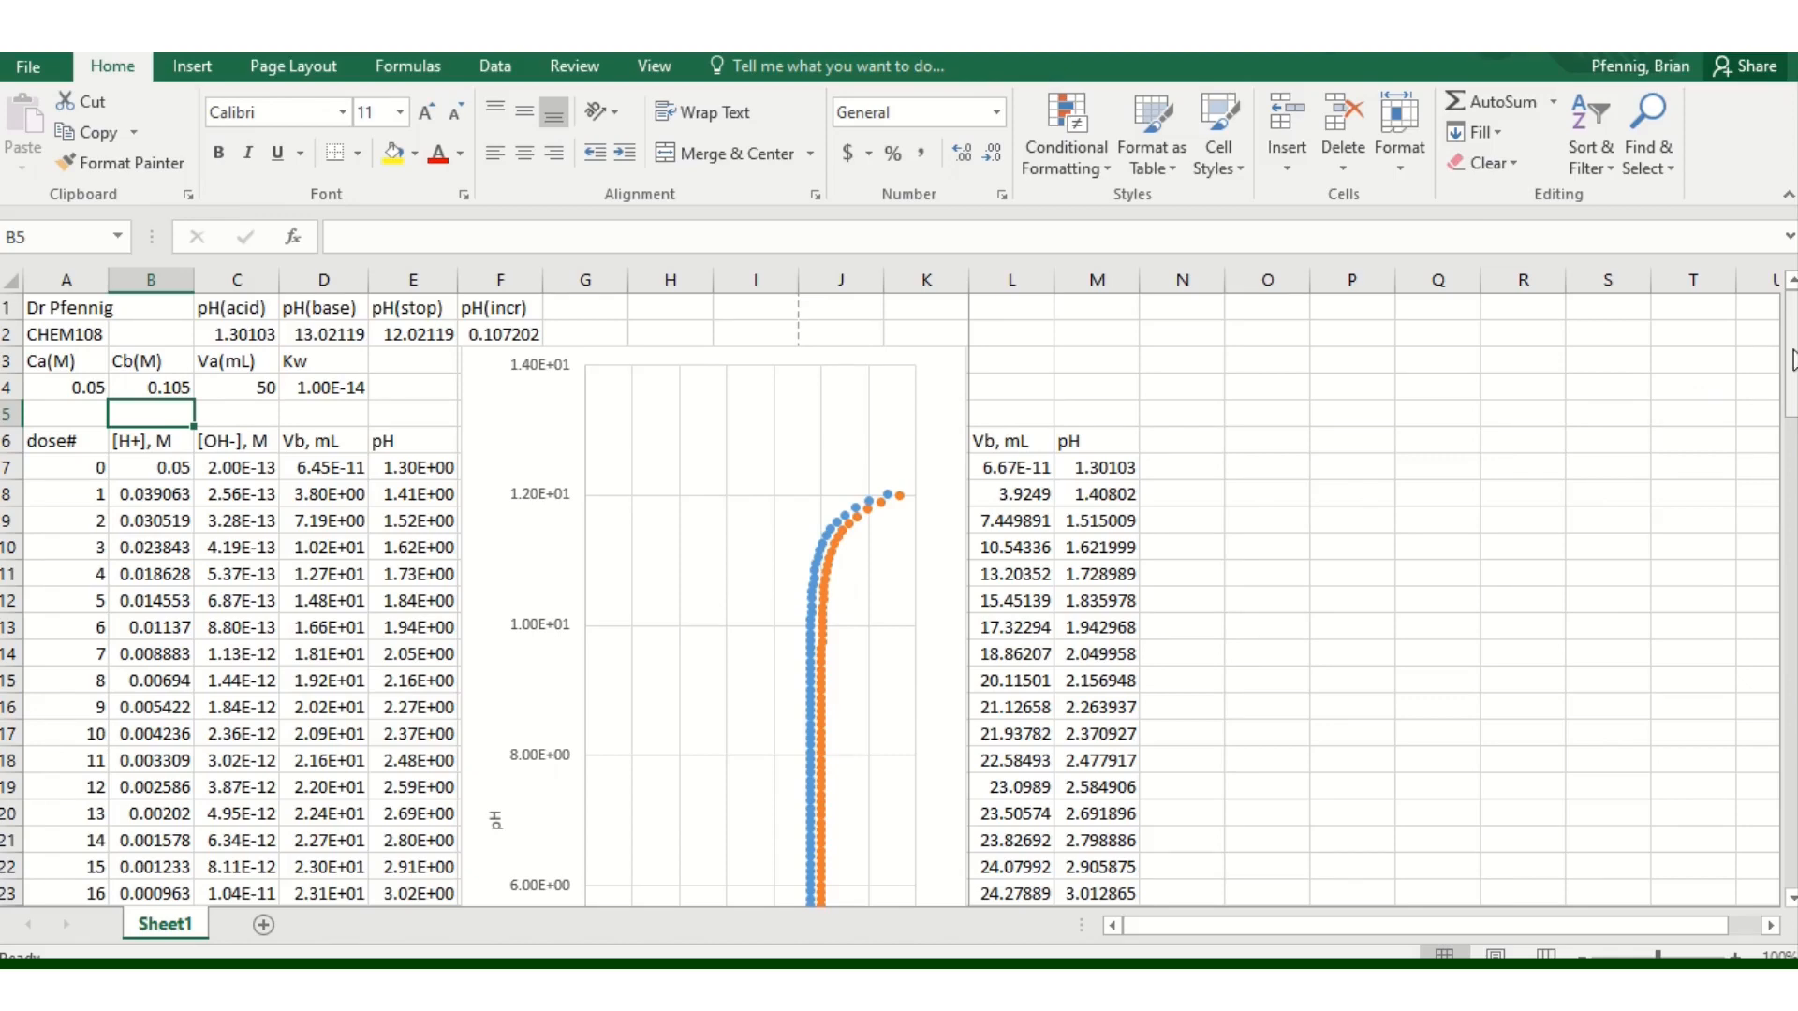
pyautogui.moveTo(1792, 361); pyautogui.dragTo(1792, 399)
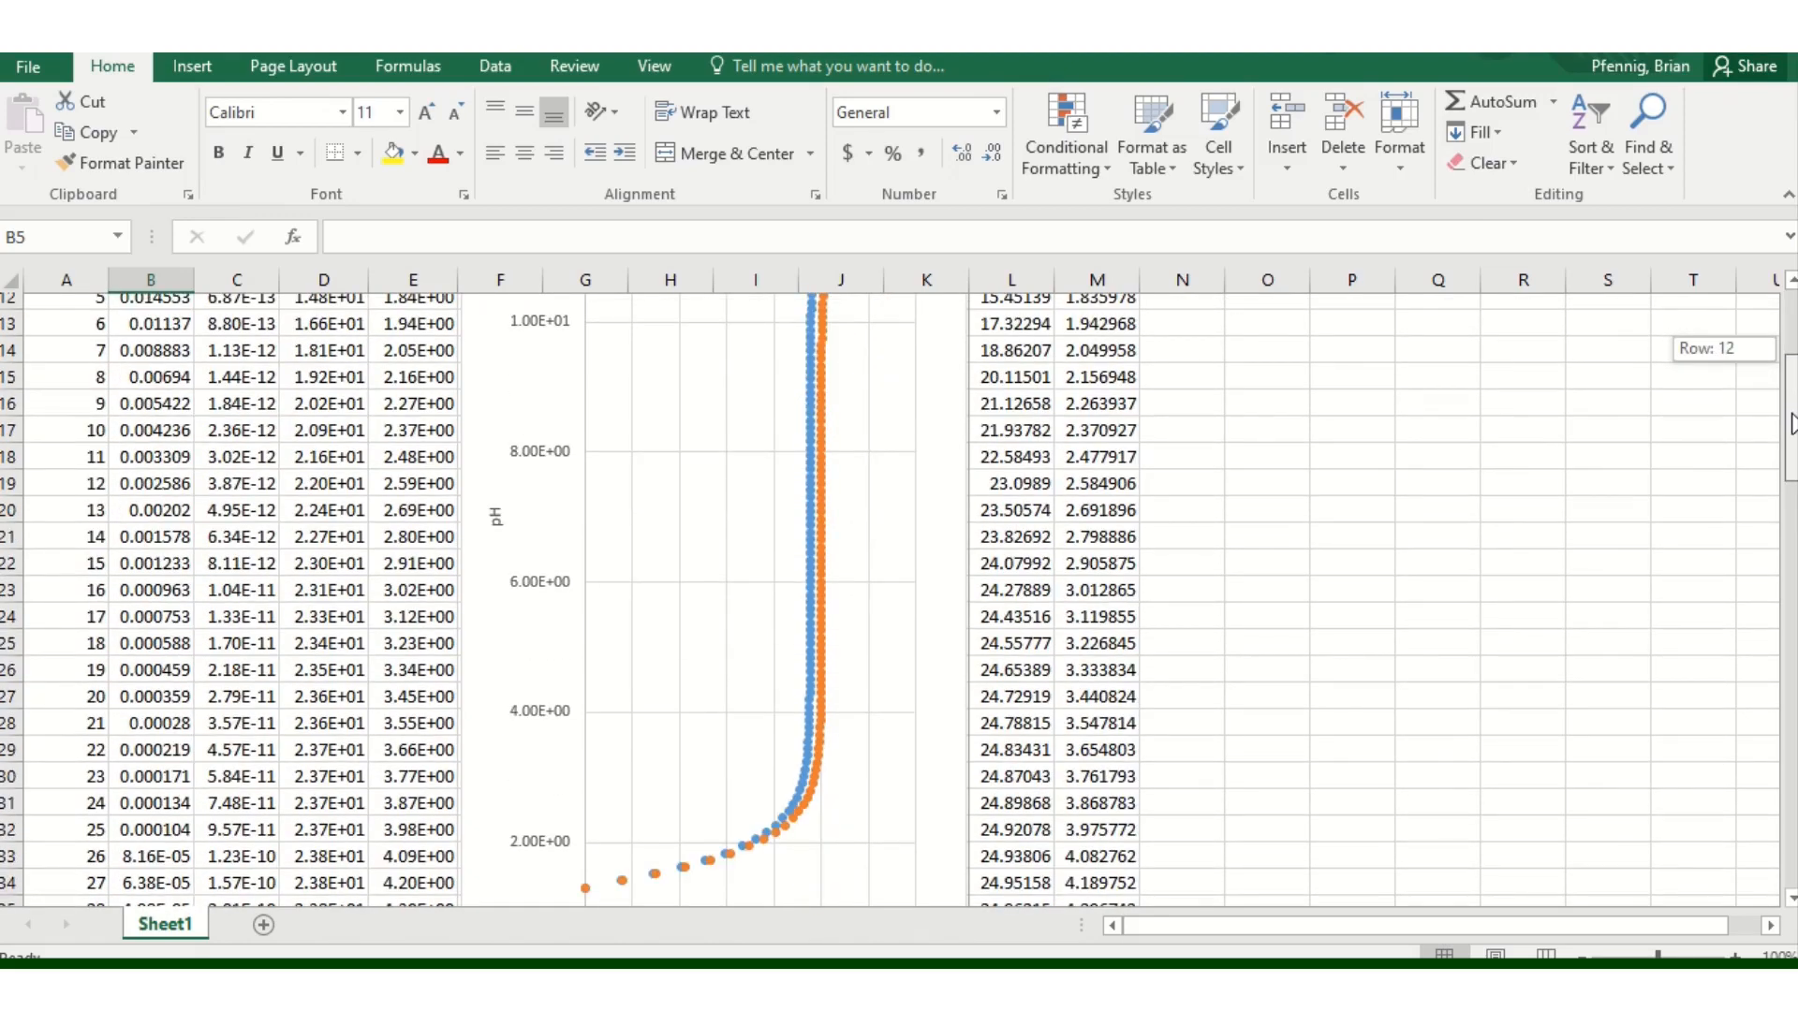
# - Restore the base concentration Cb in B4 to 0.1 M
pyautogui.moveTo(1790, 424); pyautogui.dragTo(1792, 368)
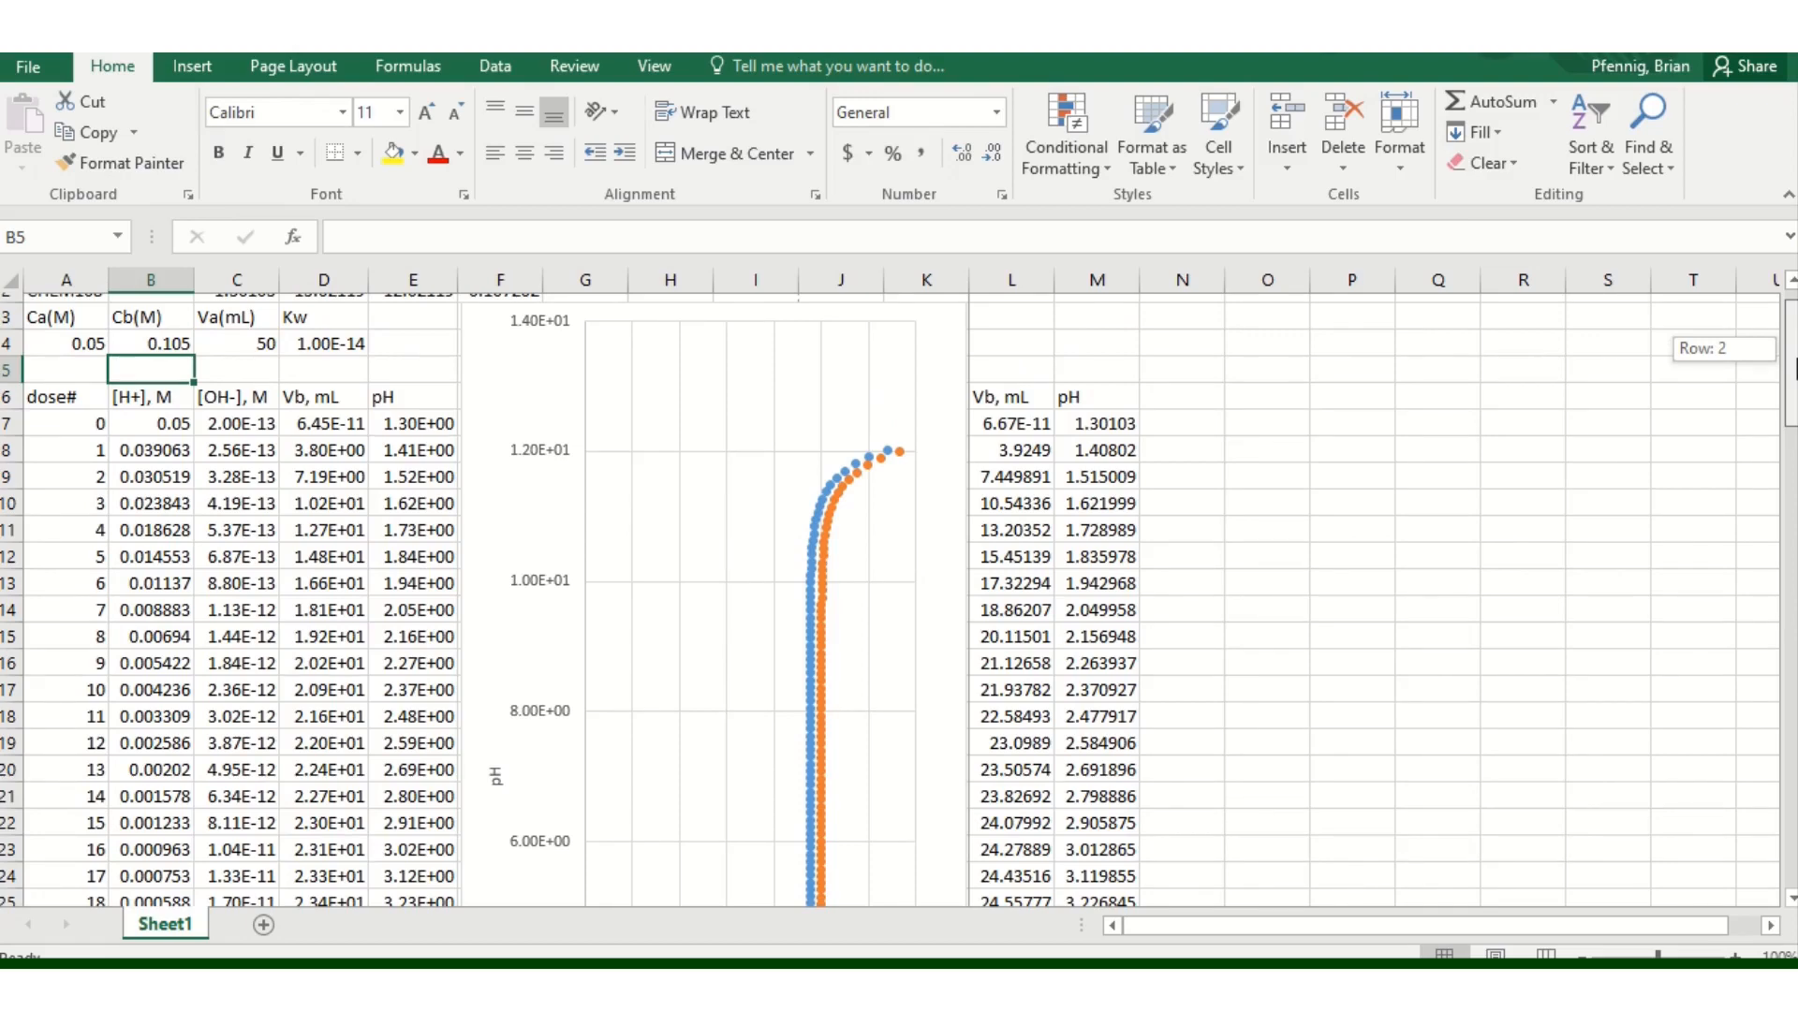
pyautogui.moveTo(1793, 368); pyautogui.dragTo(1793, 368)
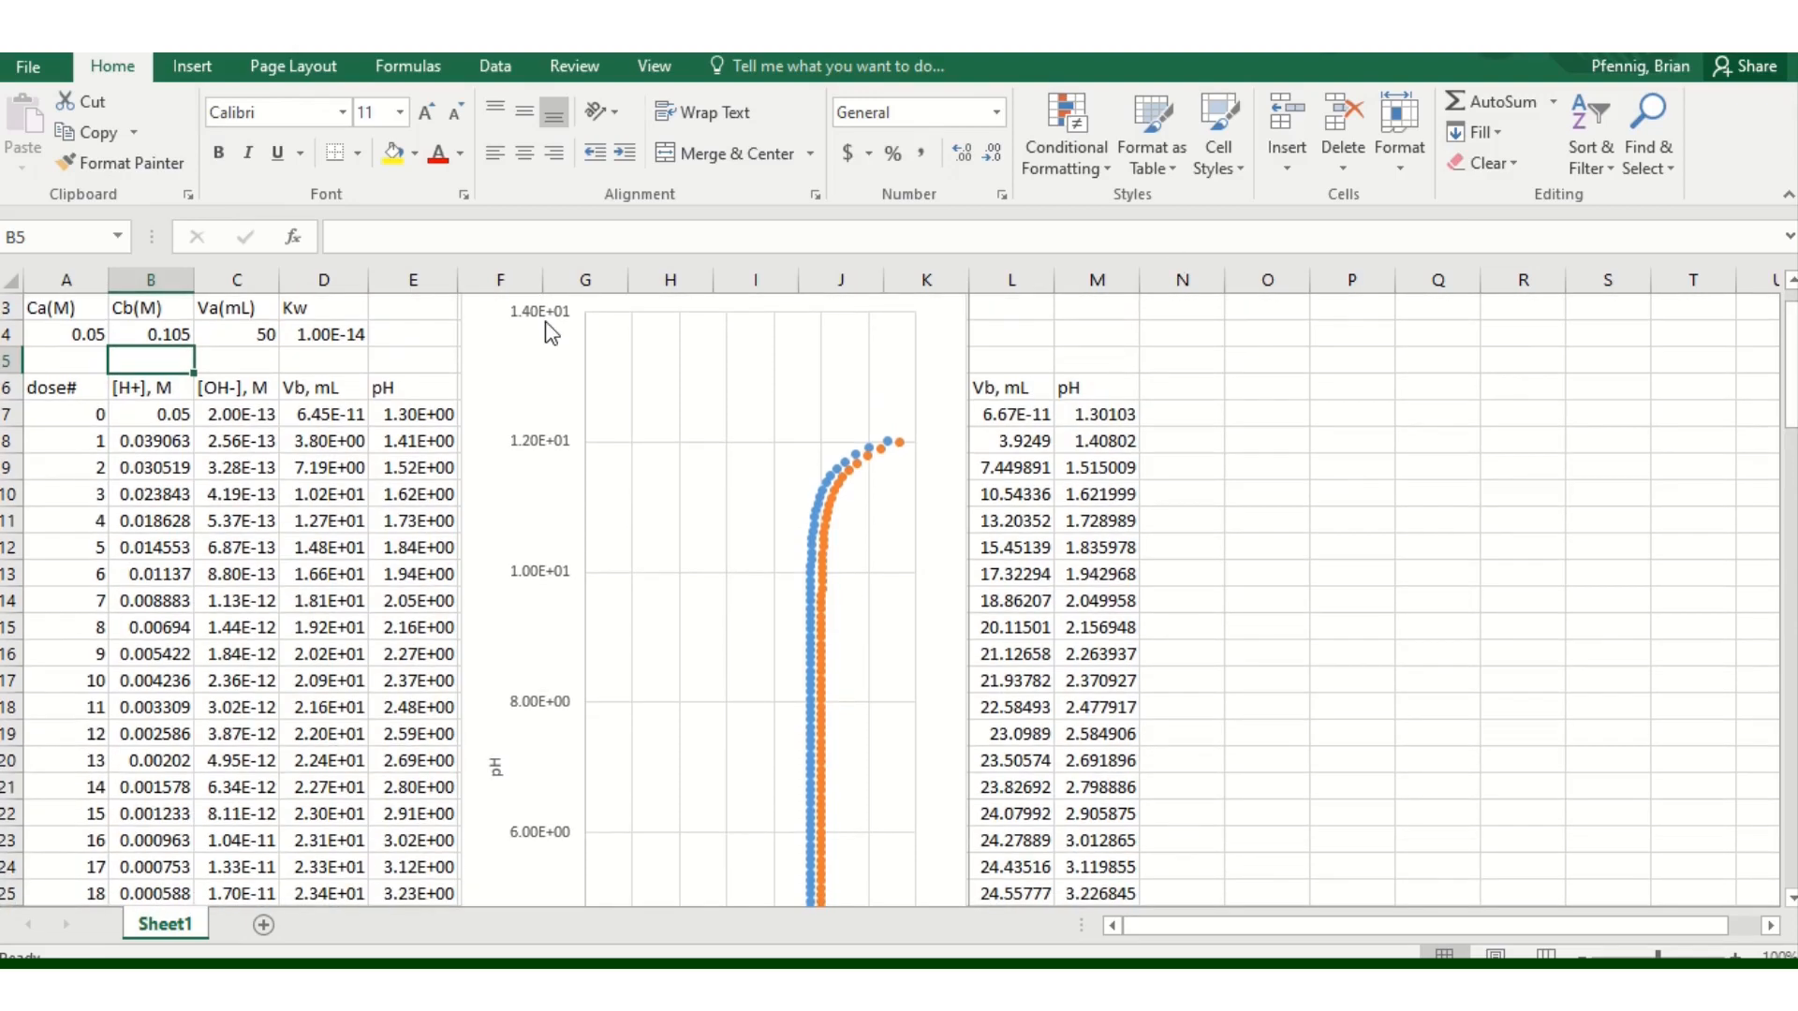
pyautogui.click(178, 335)
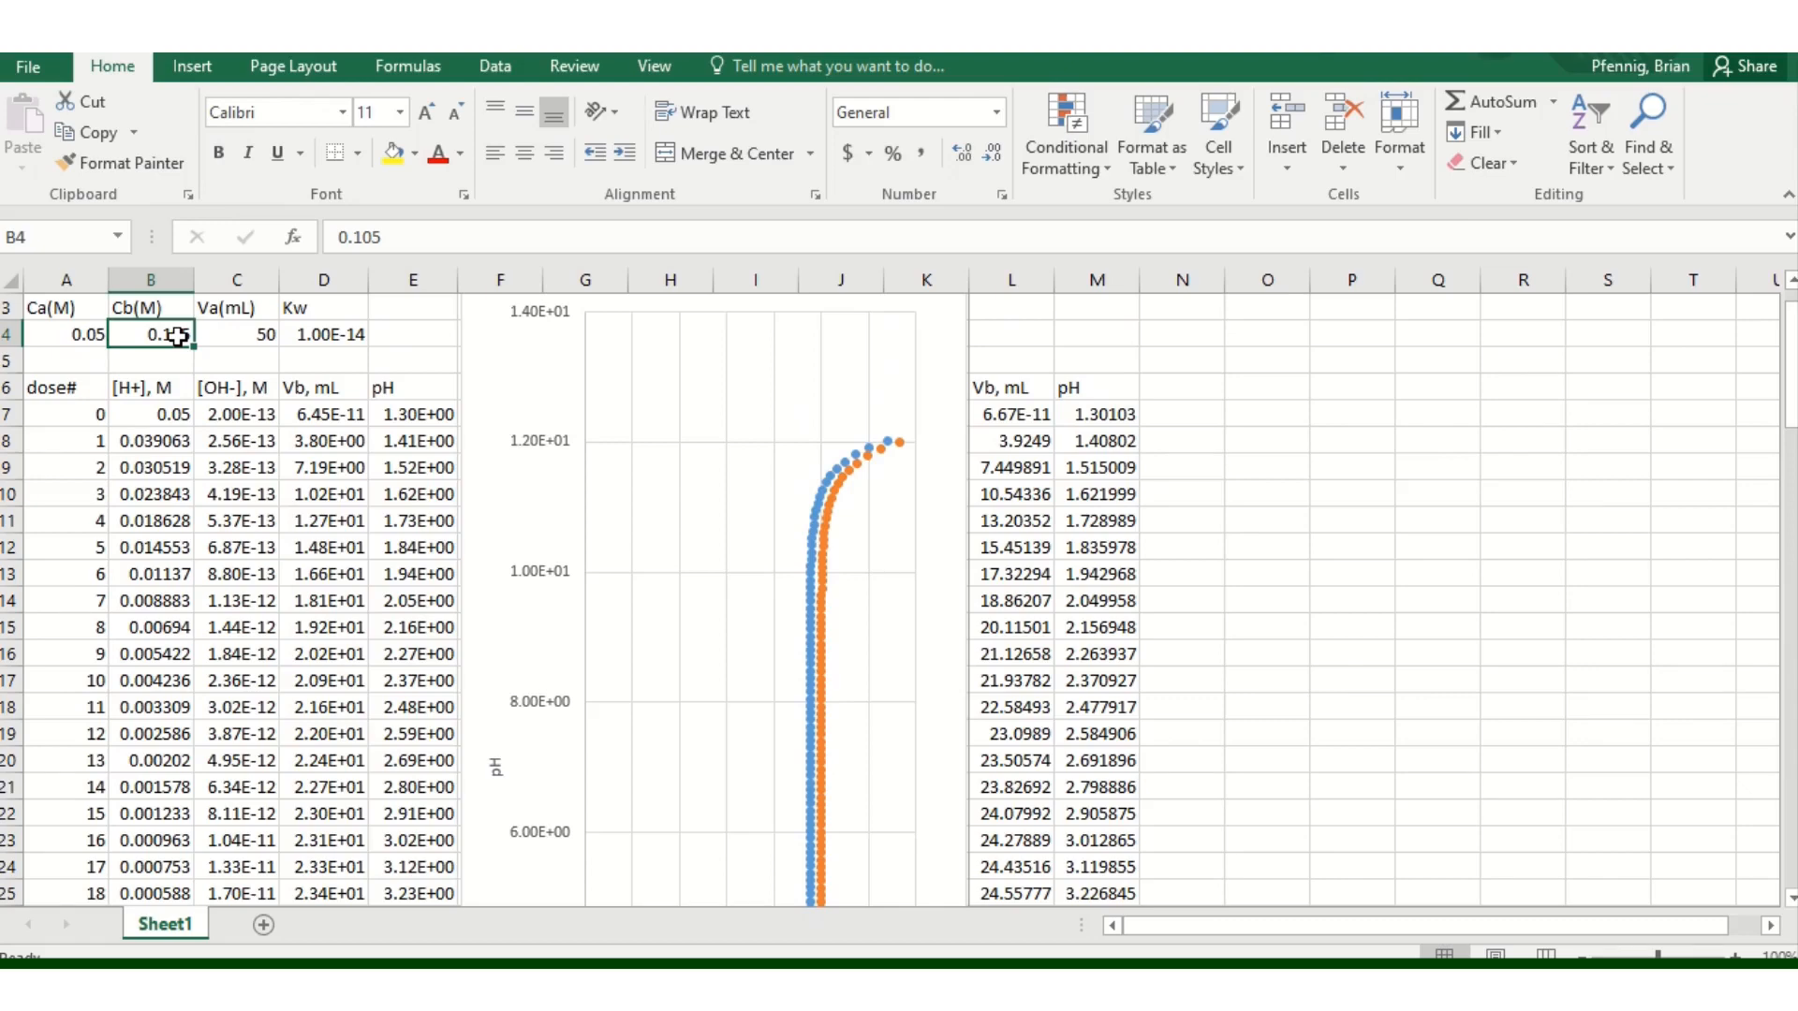
pyautogui.write('.1')
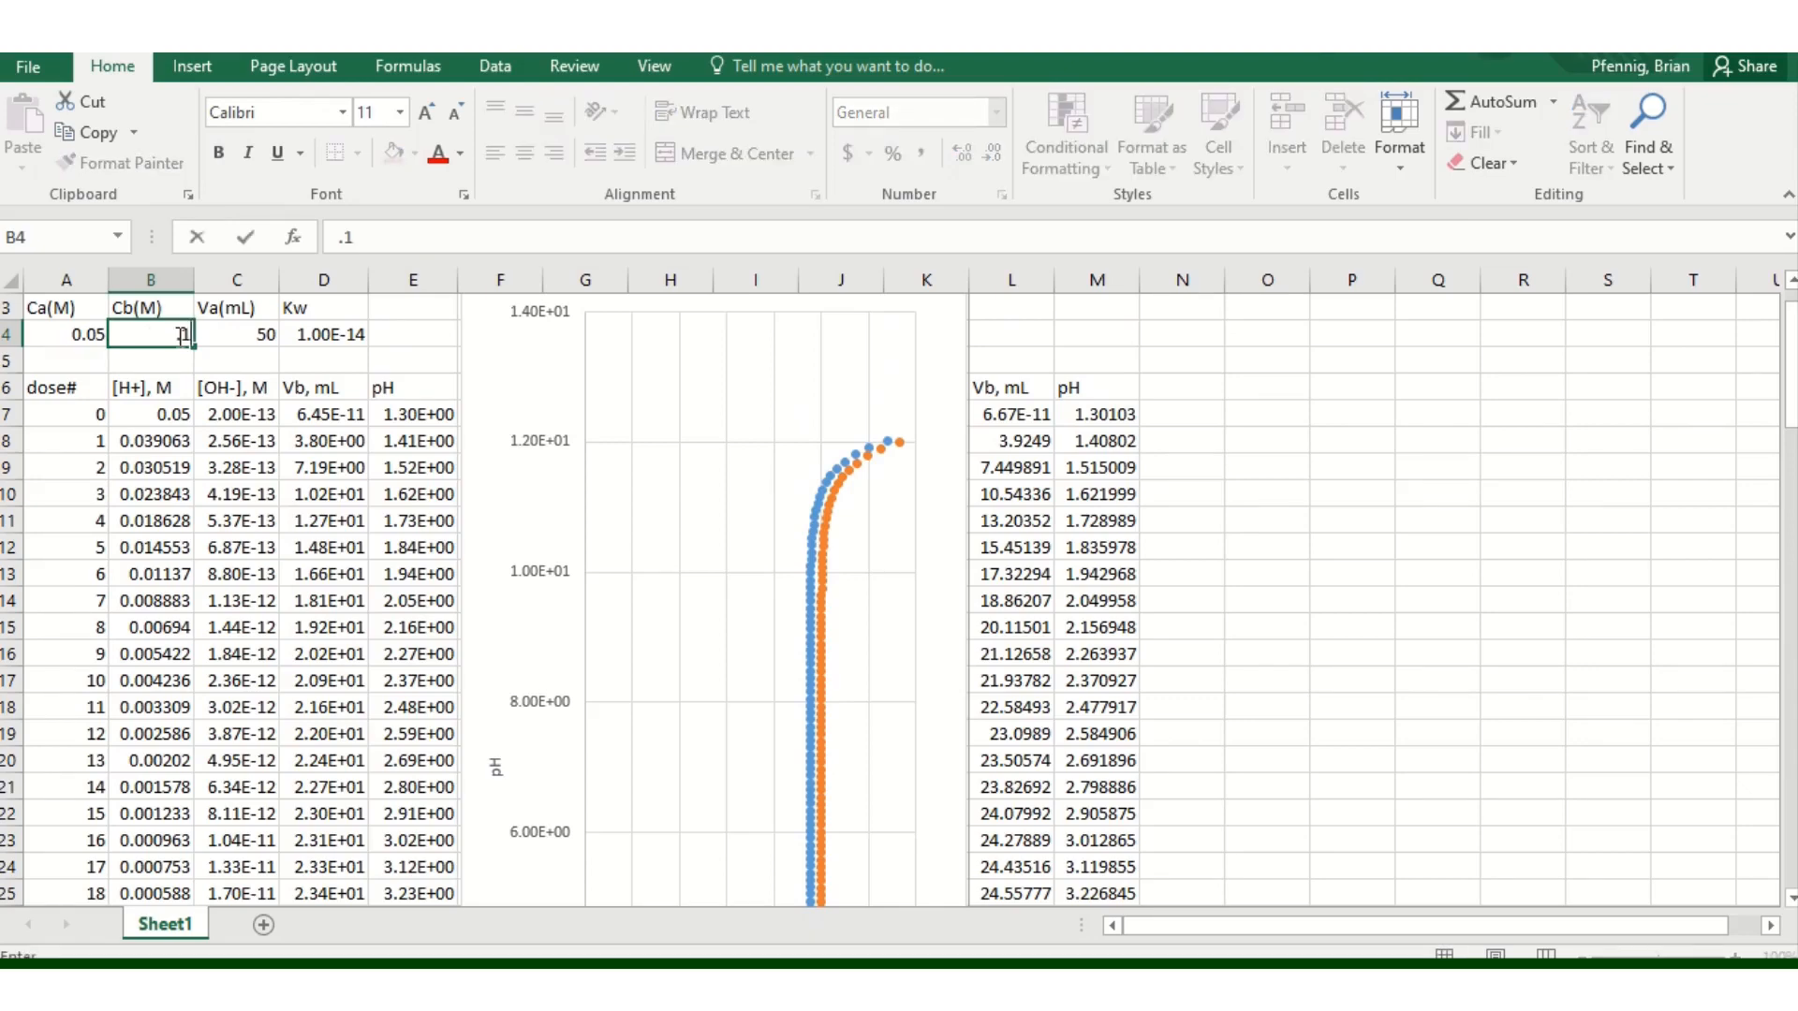
pyautogui.press('Return')
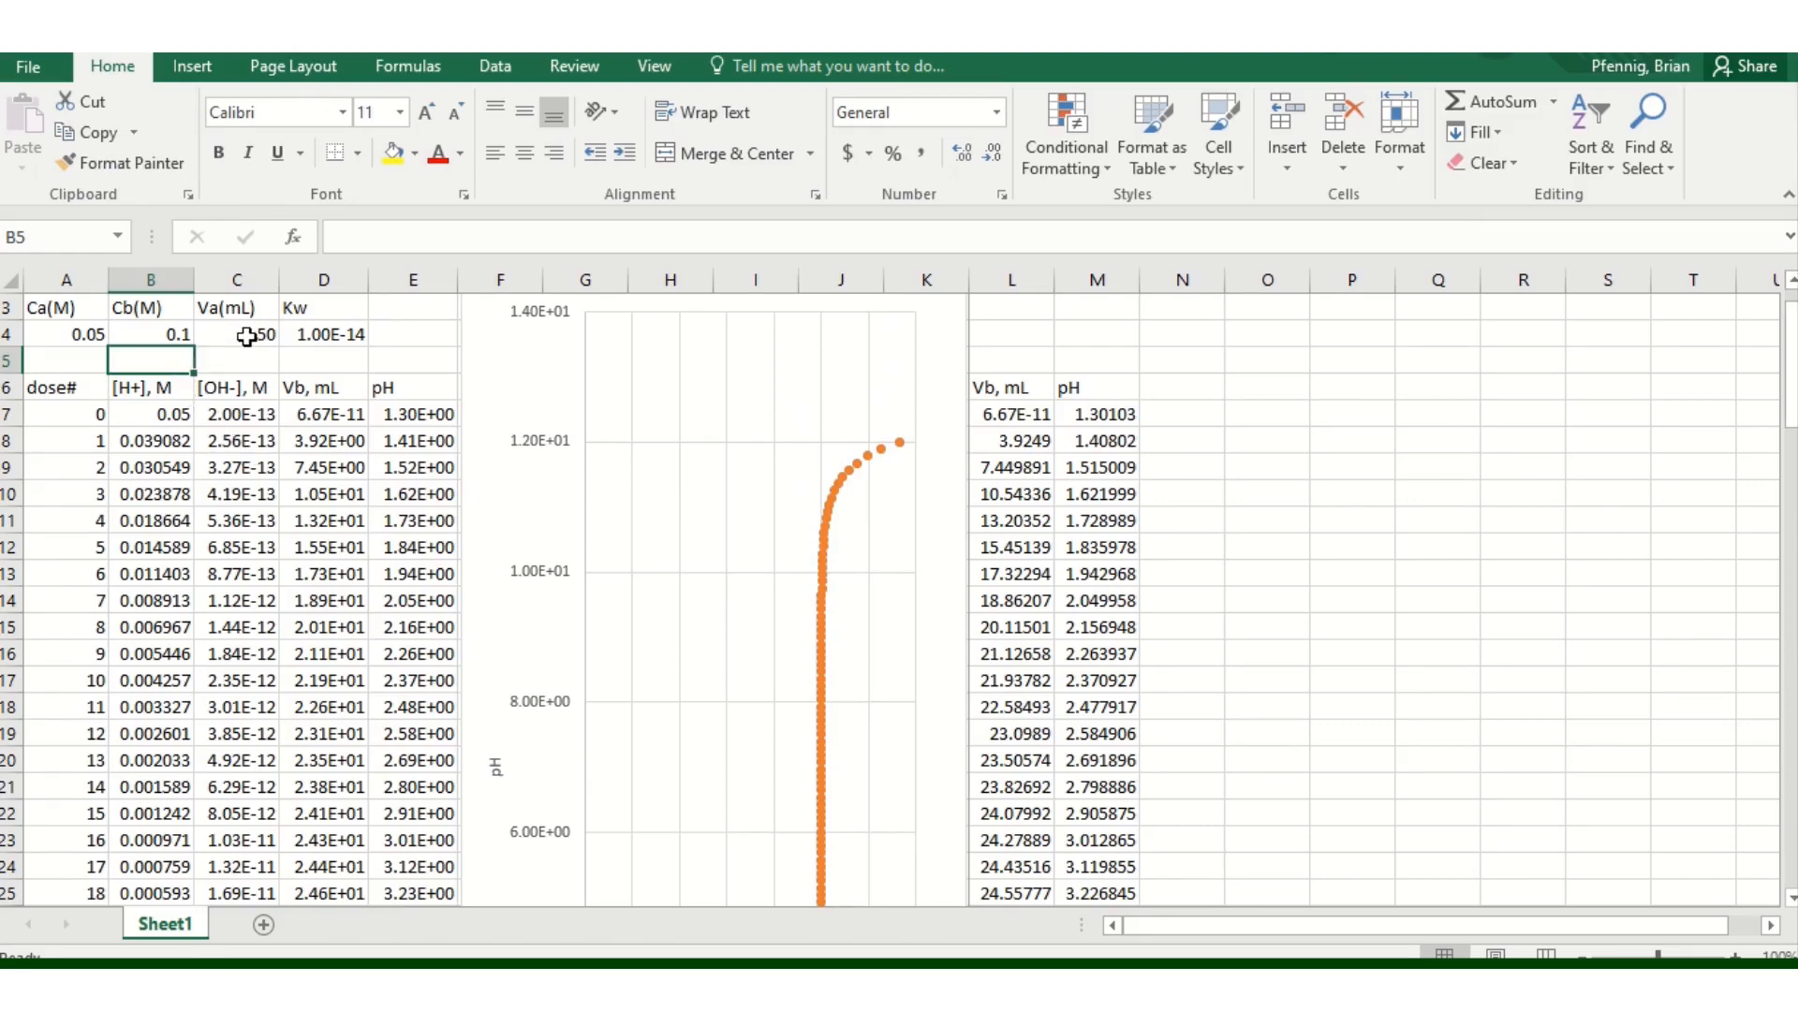
# - Set the acid volume Va in C4 to 5 mL and the acid concentration Ca in A4 to 0.5 M
pyautogui.press('Right')
pyautogui.press('Right')
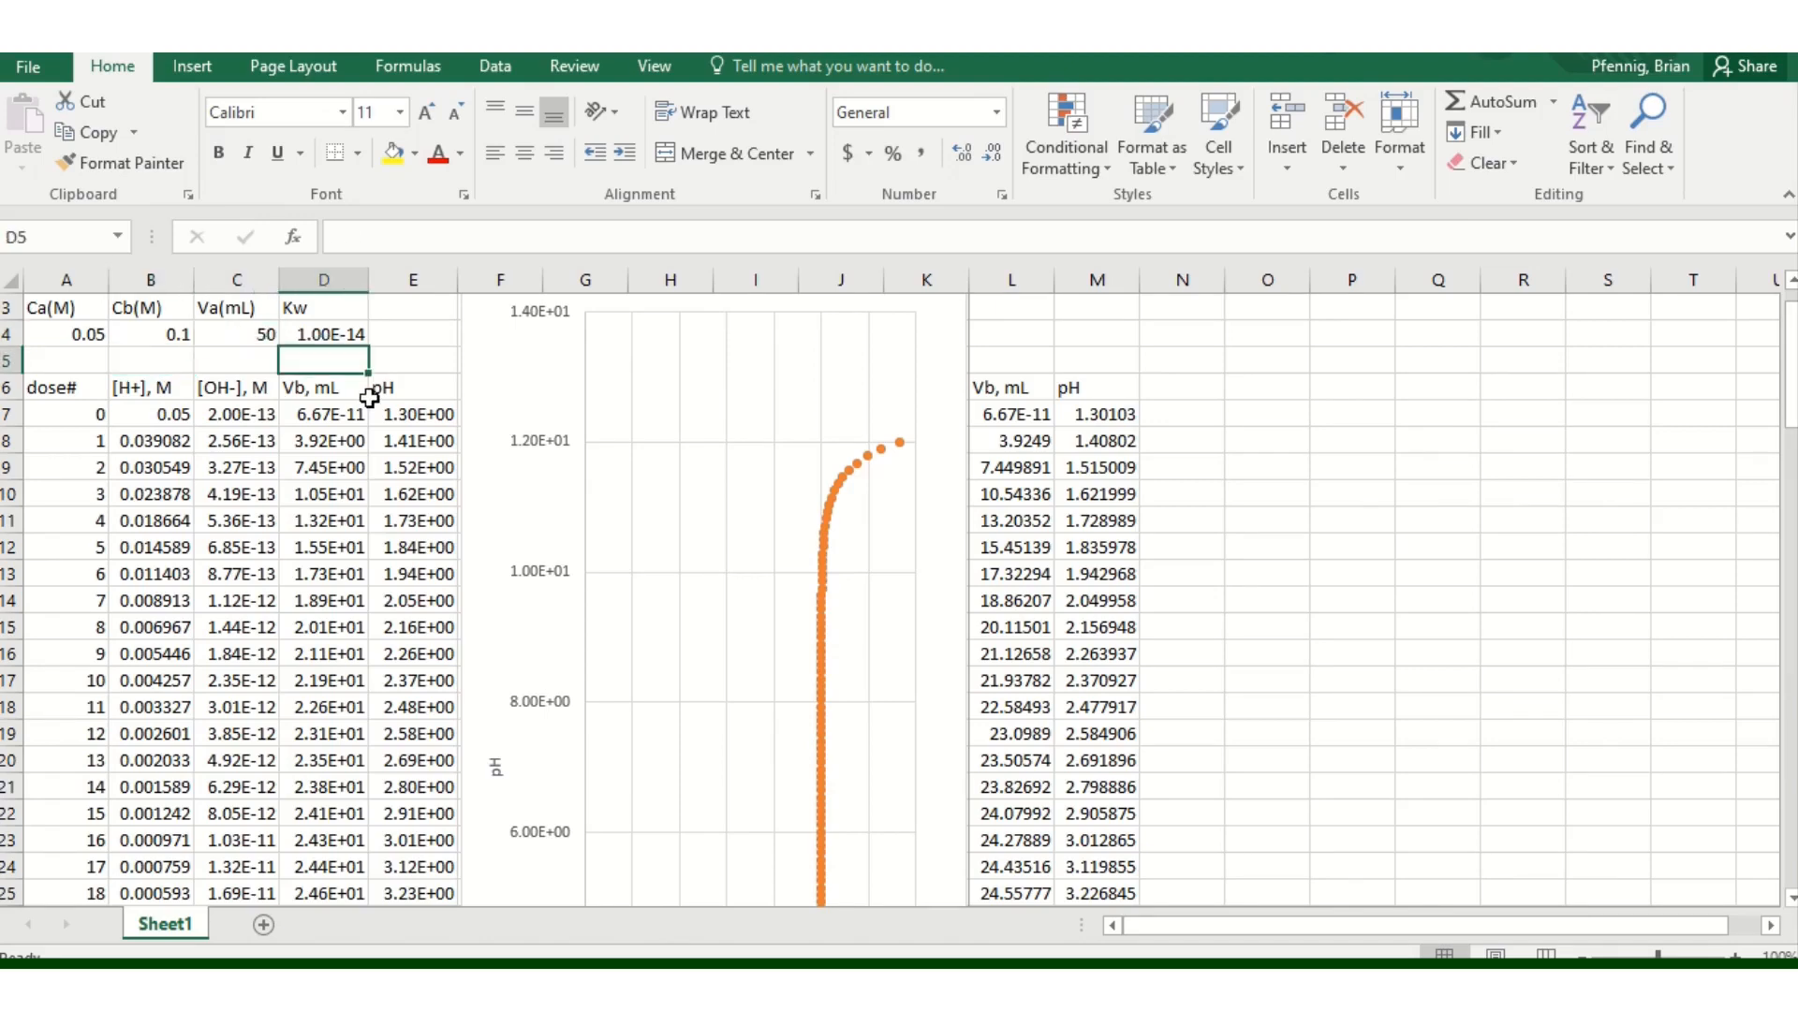
pyautogui.click(260, 331)
pyautogui.write('5')
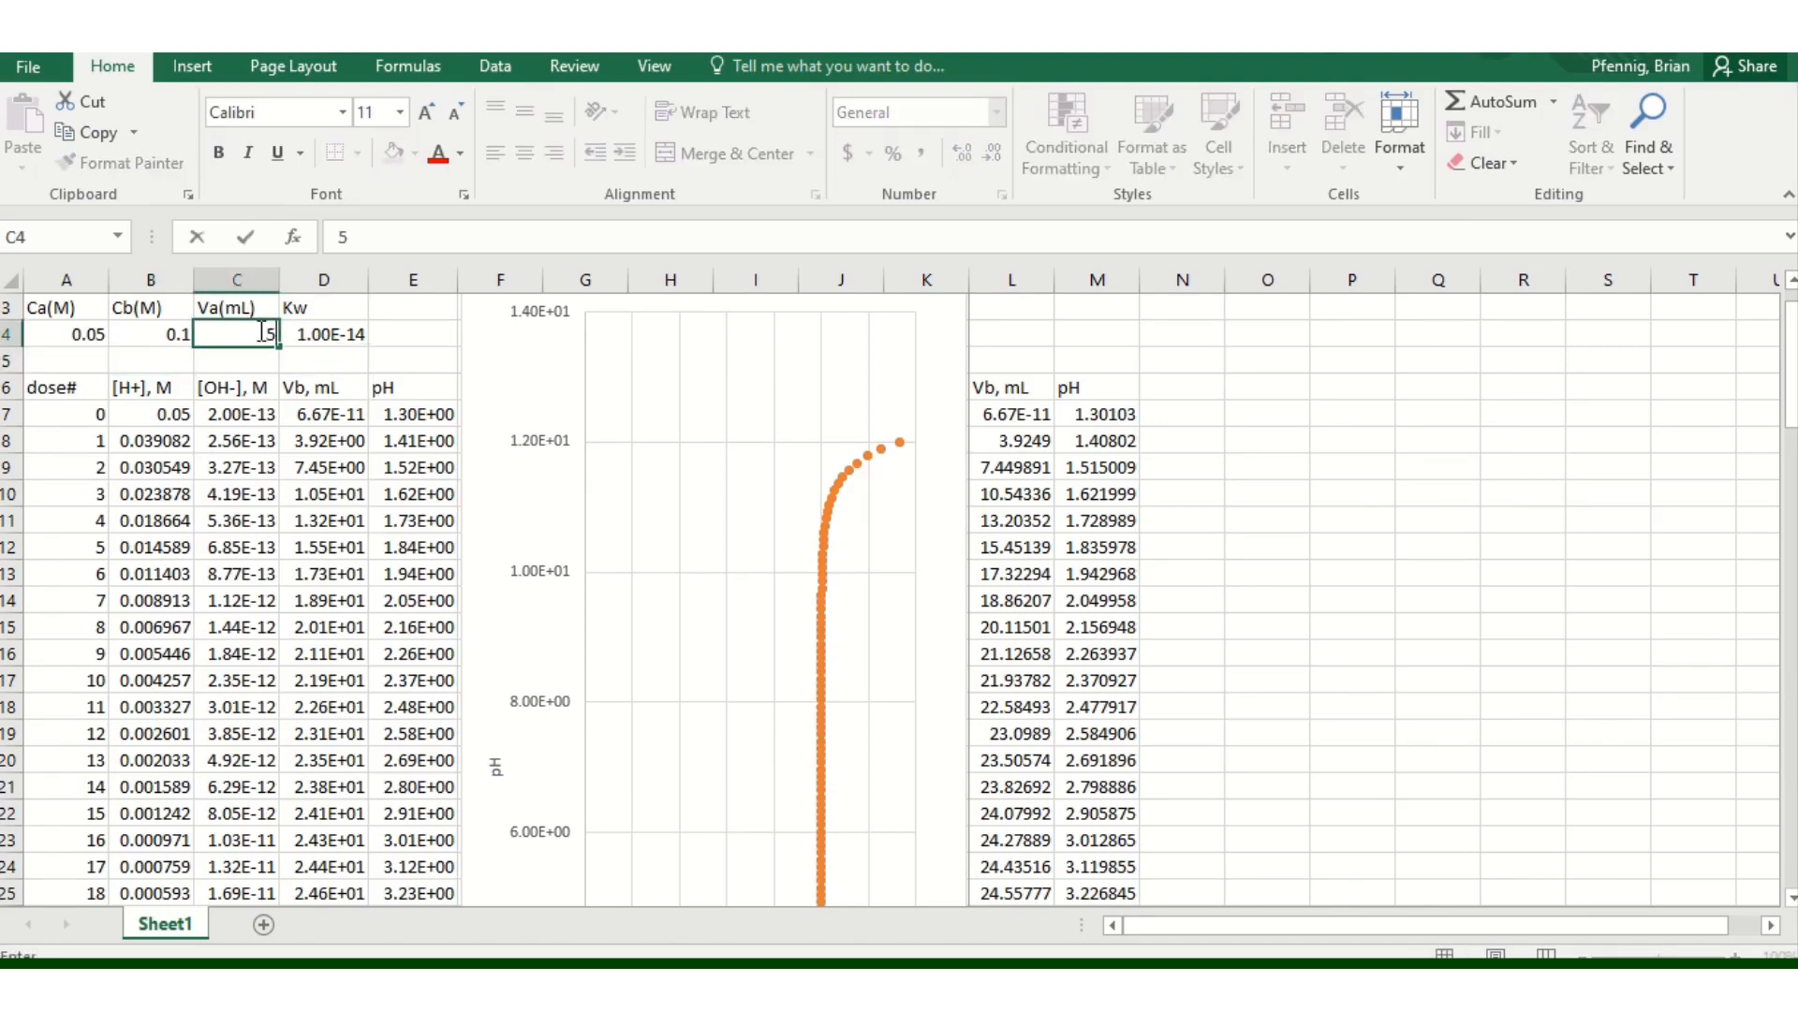
pyautogui.press('Return')
pyautogui.click(81, 335)
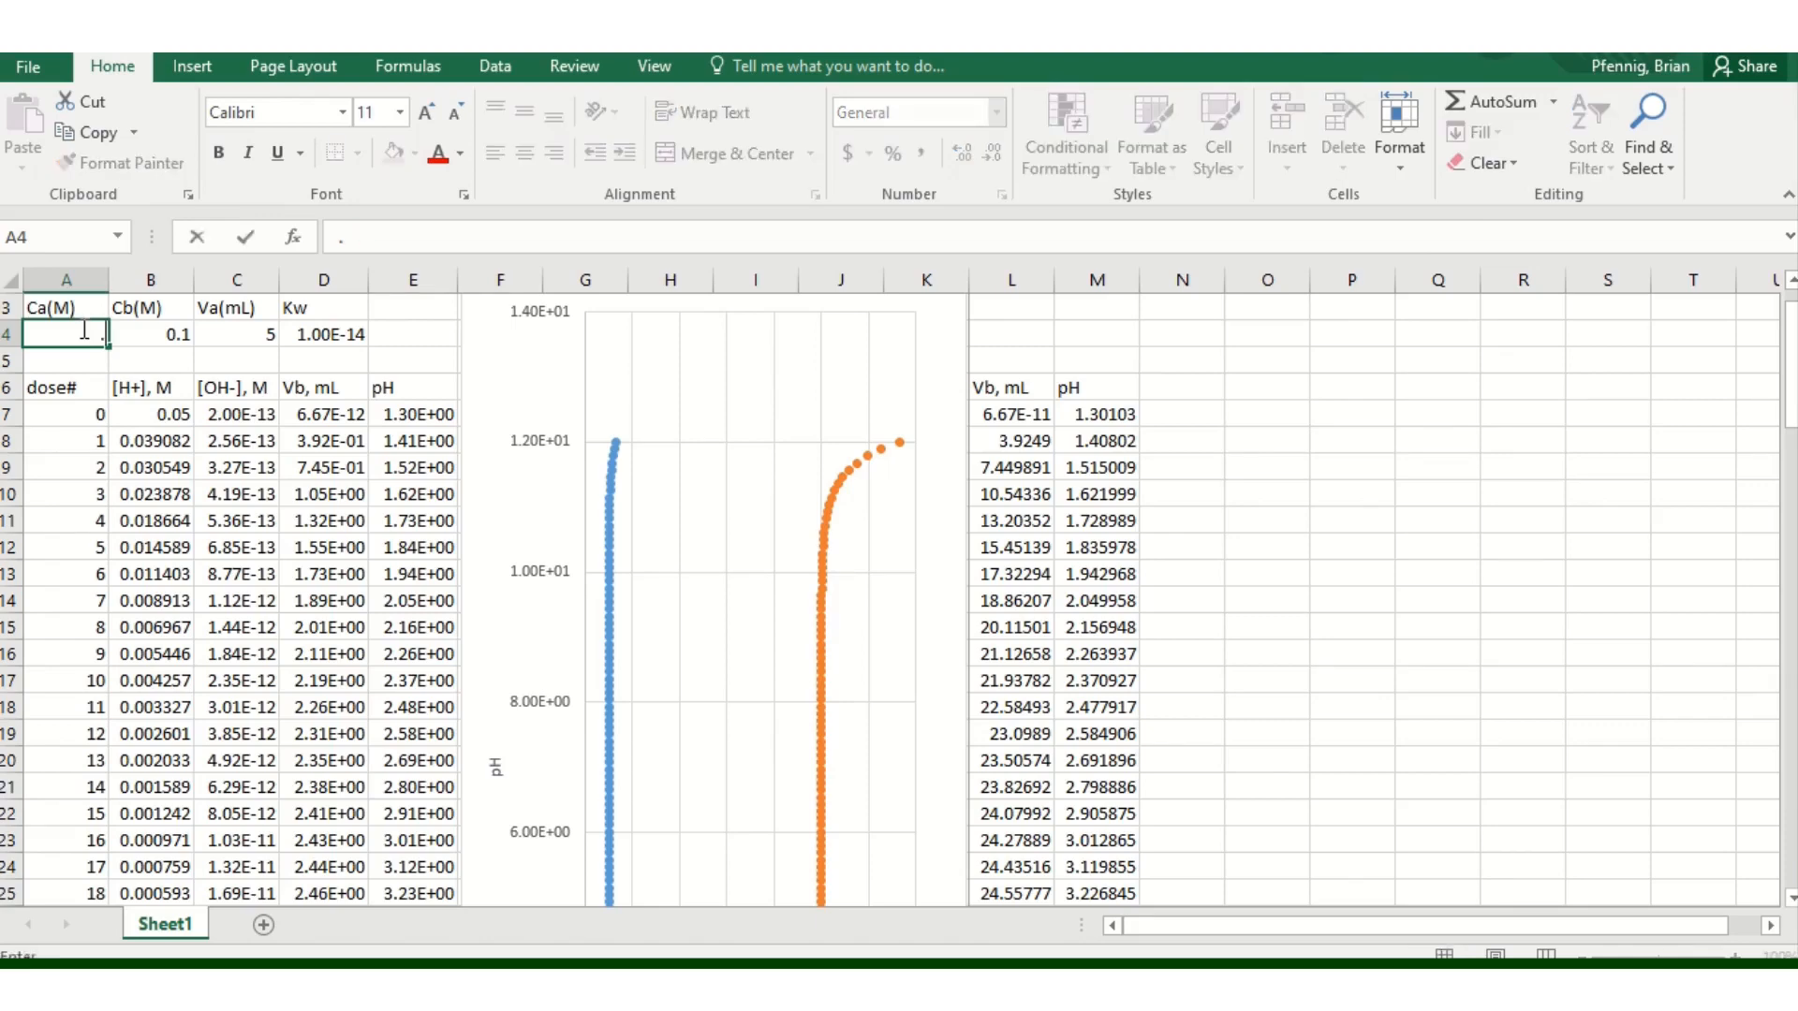
pyautogui.write('0.5')
pyautogui.press('Return')
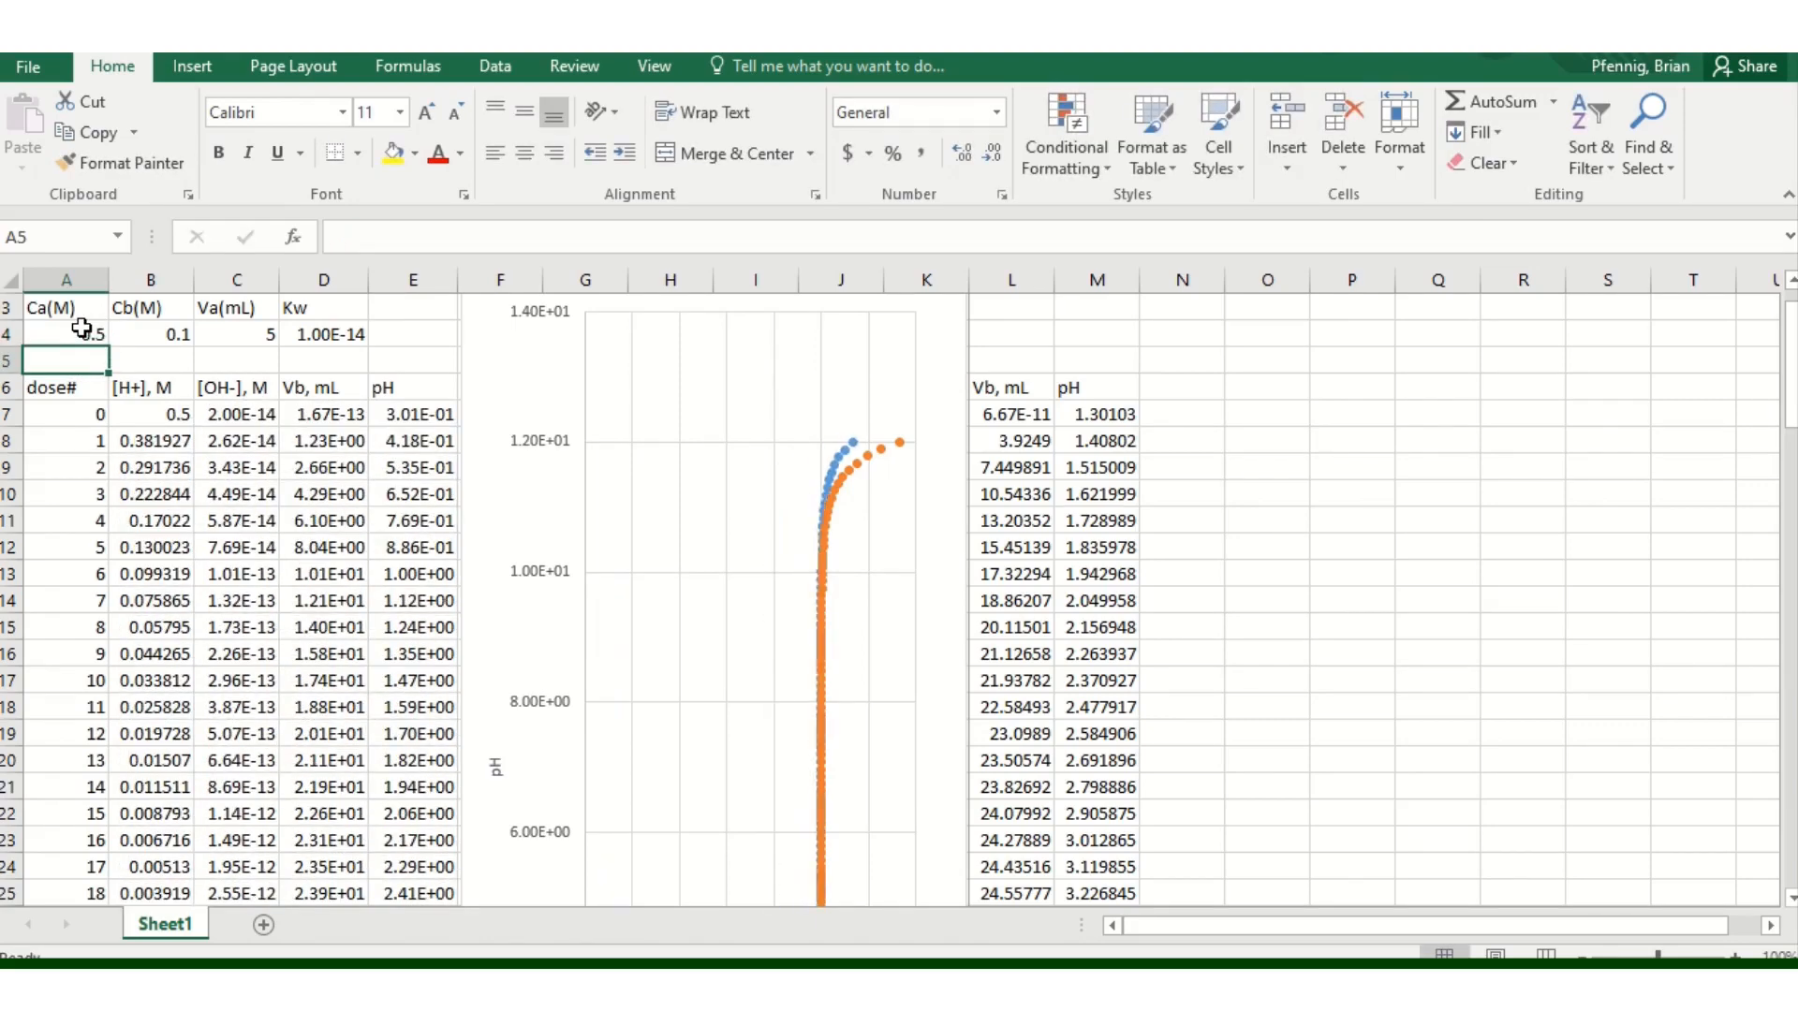
pyautogui.moveTo(1788, 332)
pyautogui.mouseDown()
pyautogui.moveTo(1792, 440)
pyautogui.moveTo(1791, 349)
pyautogui.mouseUp()
# - Restore the acid concentration Ca in A4 to 0.05 M and the acid volume Va in C4 to 50 mL
pyautogui.click(91, 332)
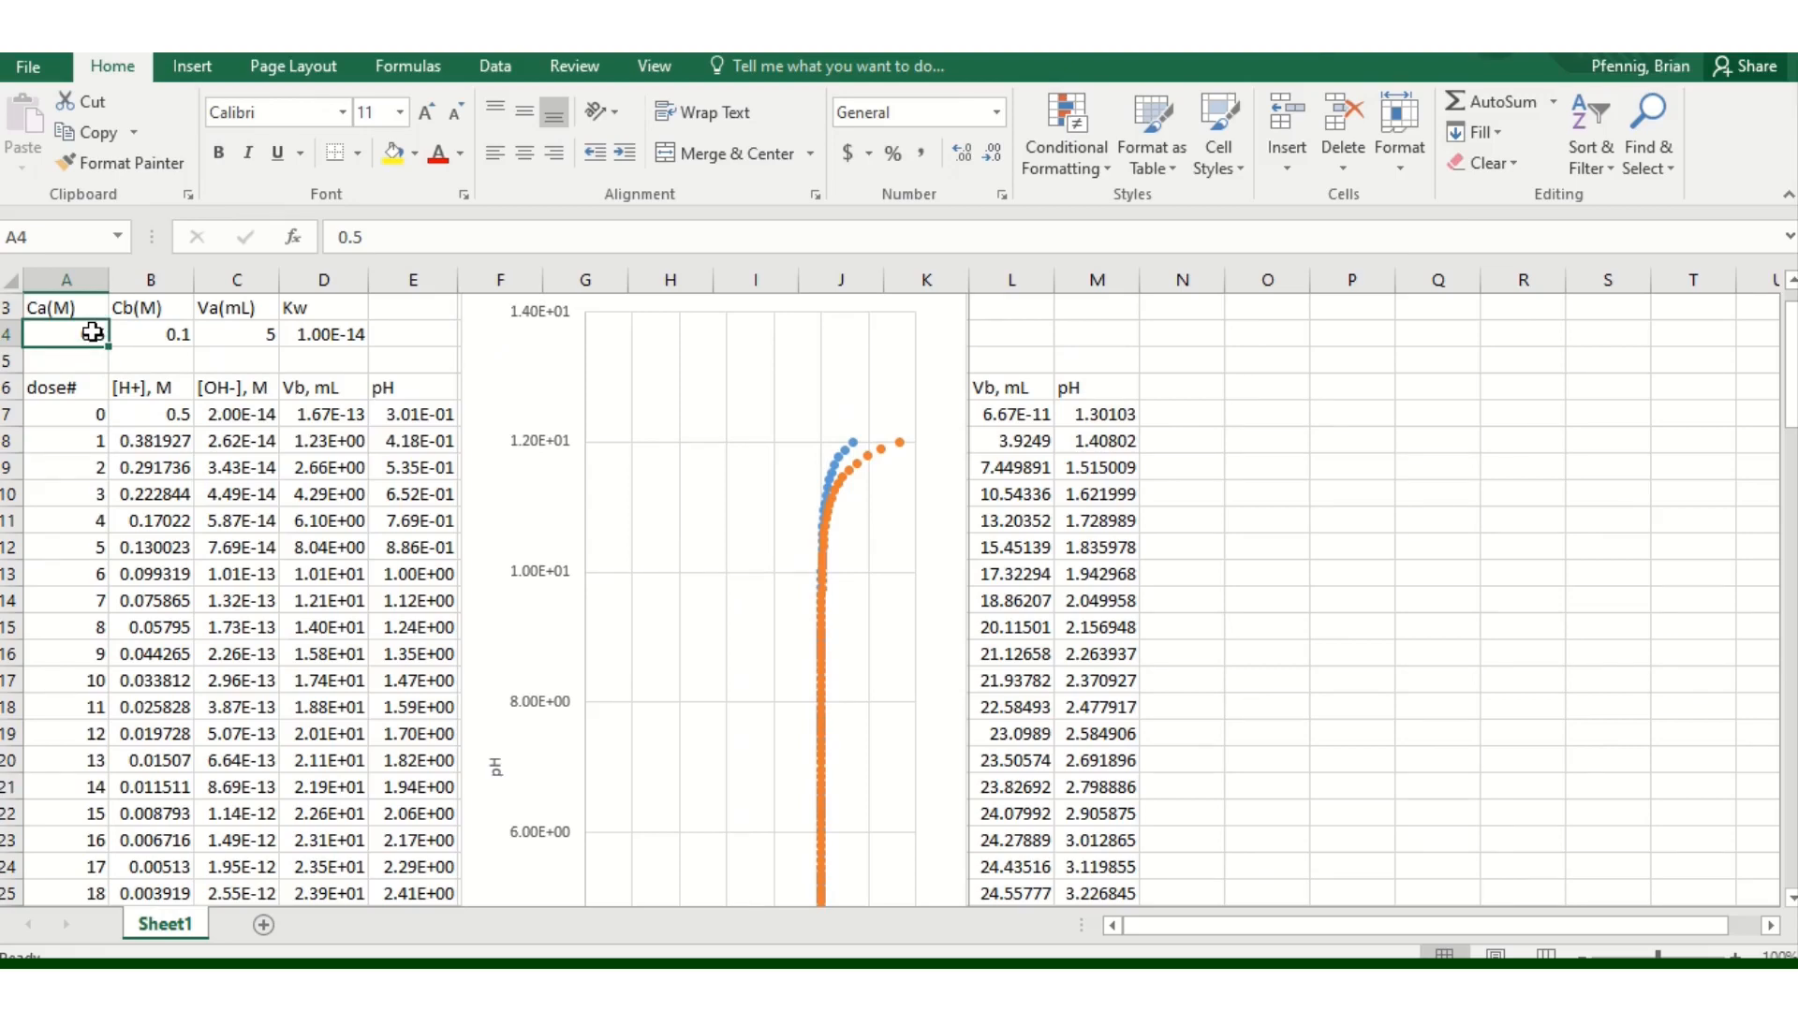
pyautogui.write('.05')
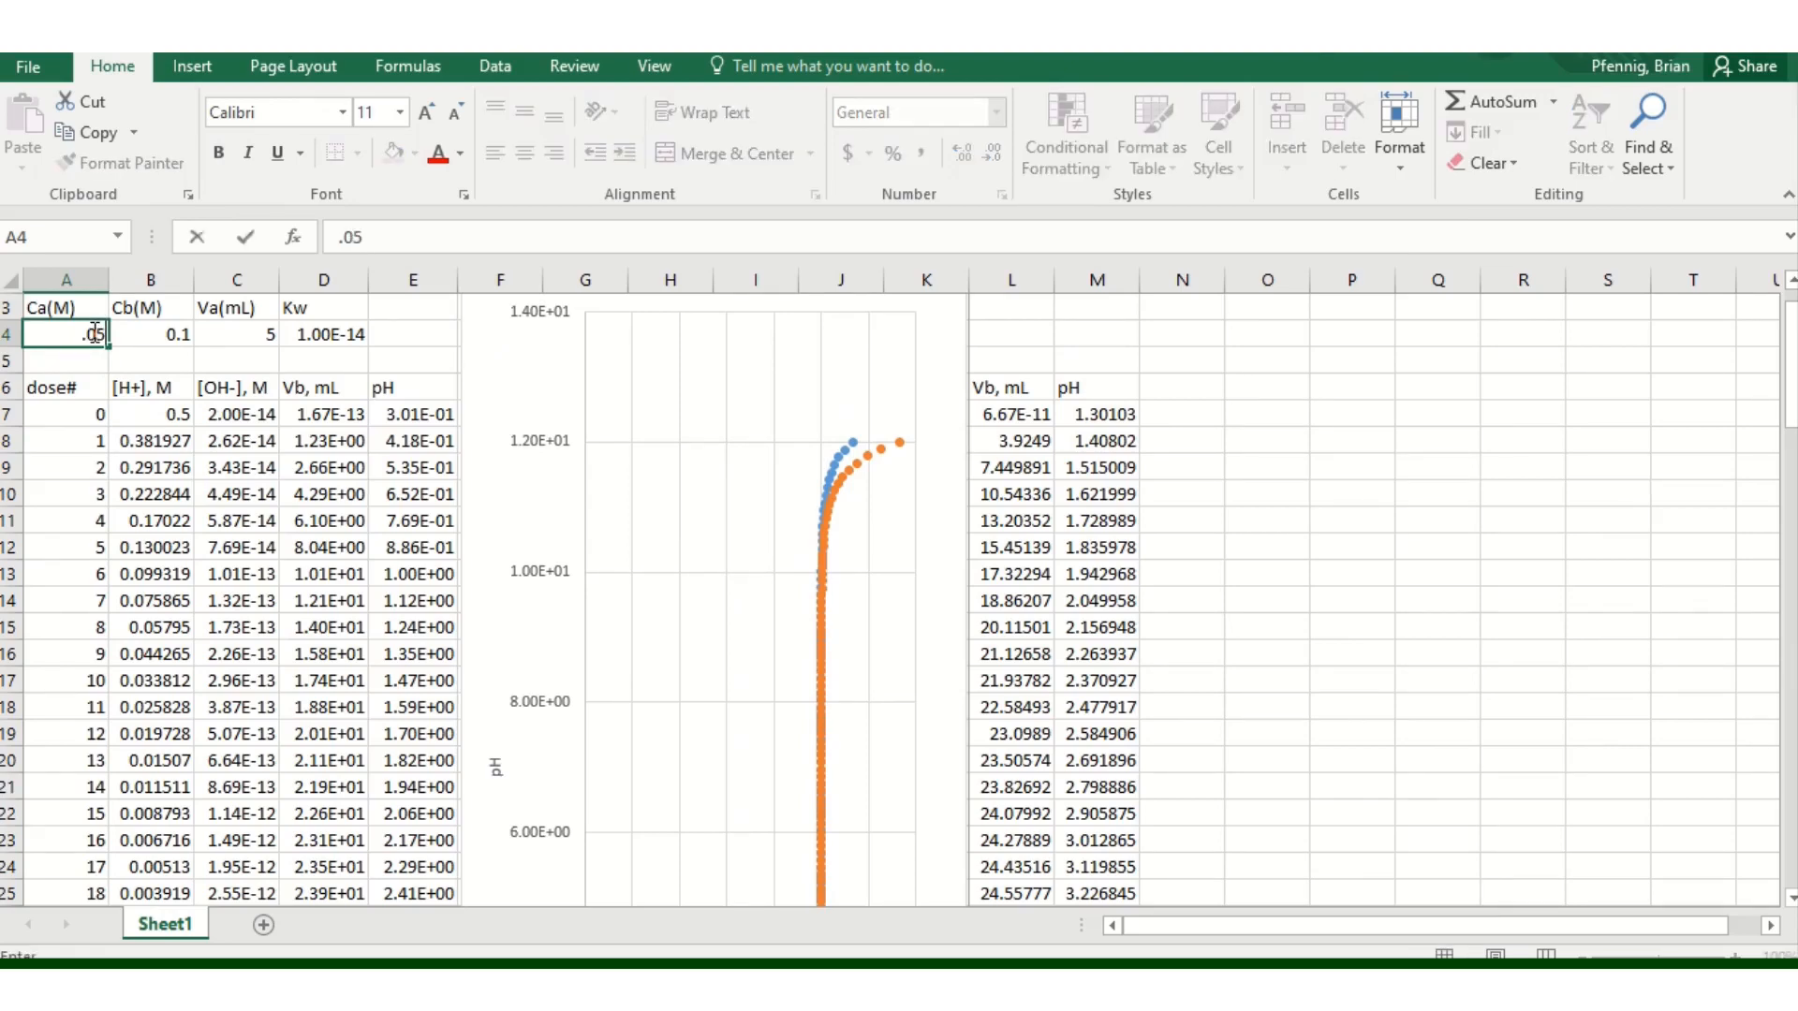
pyautogui.press('Tab')
pyautogui.press('Tab')
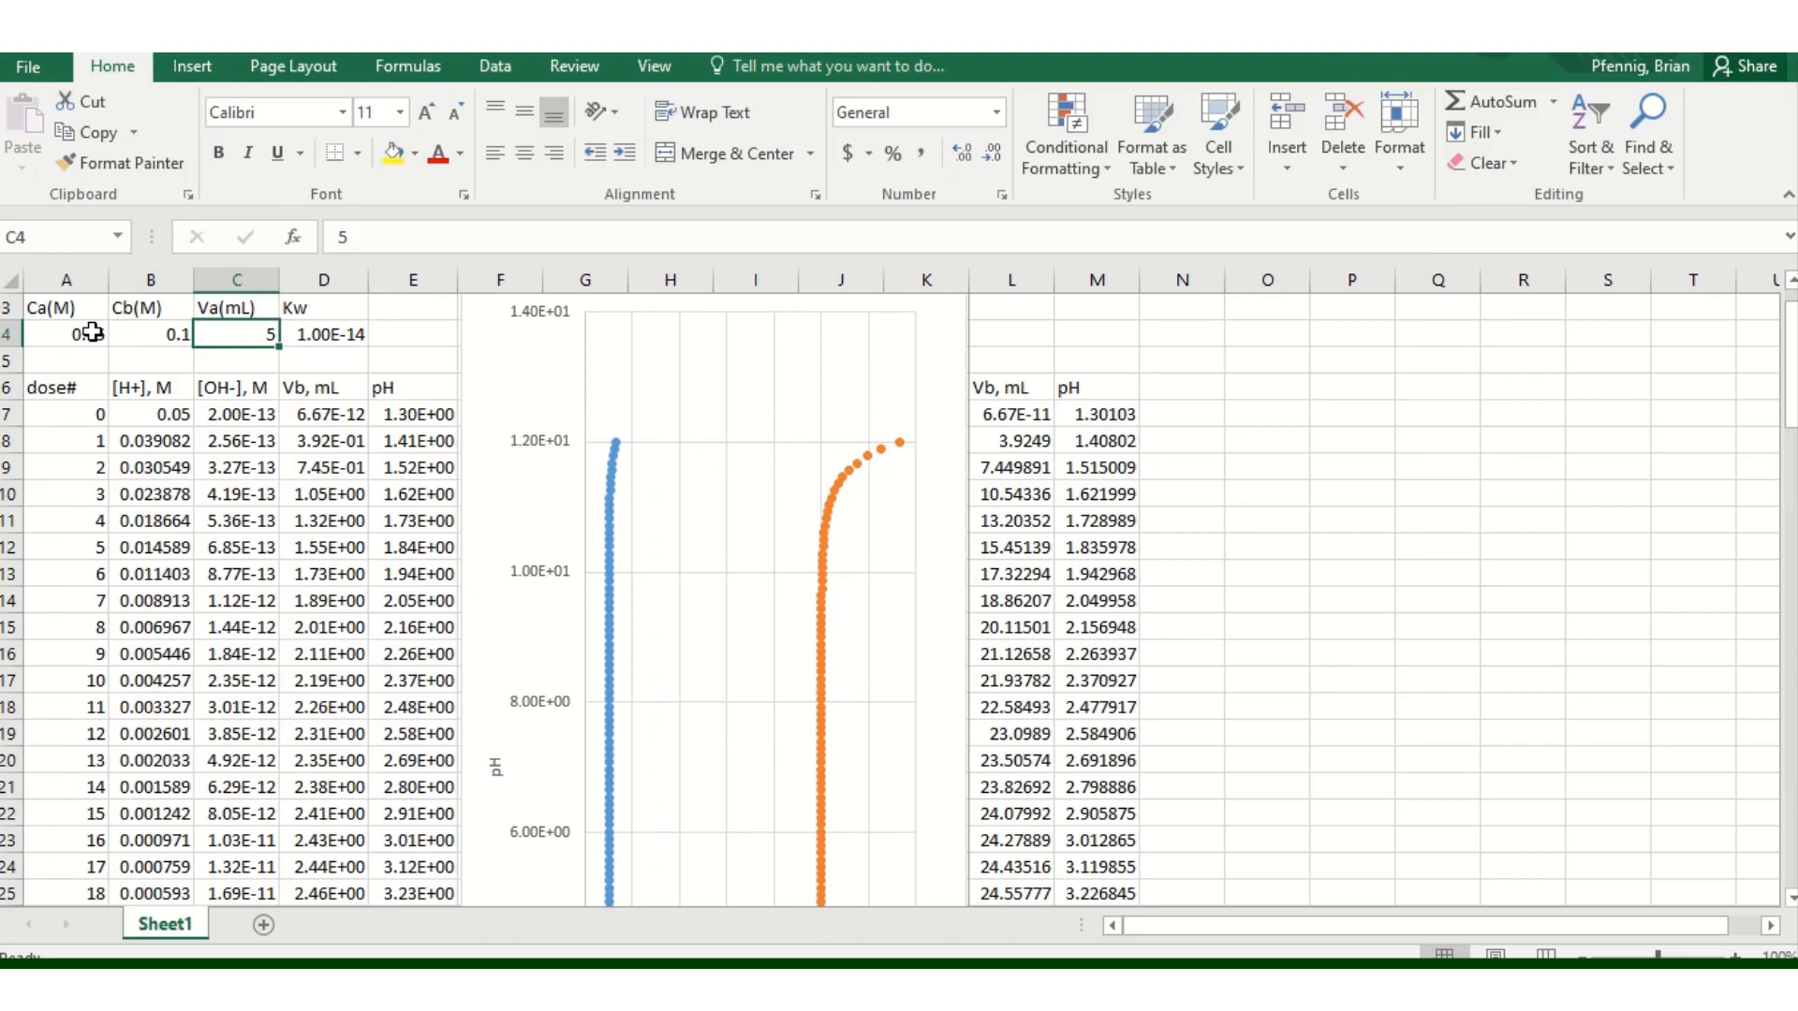
pyautogui.write('50')
pyautogui.press('Return')
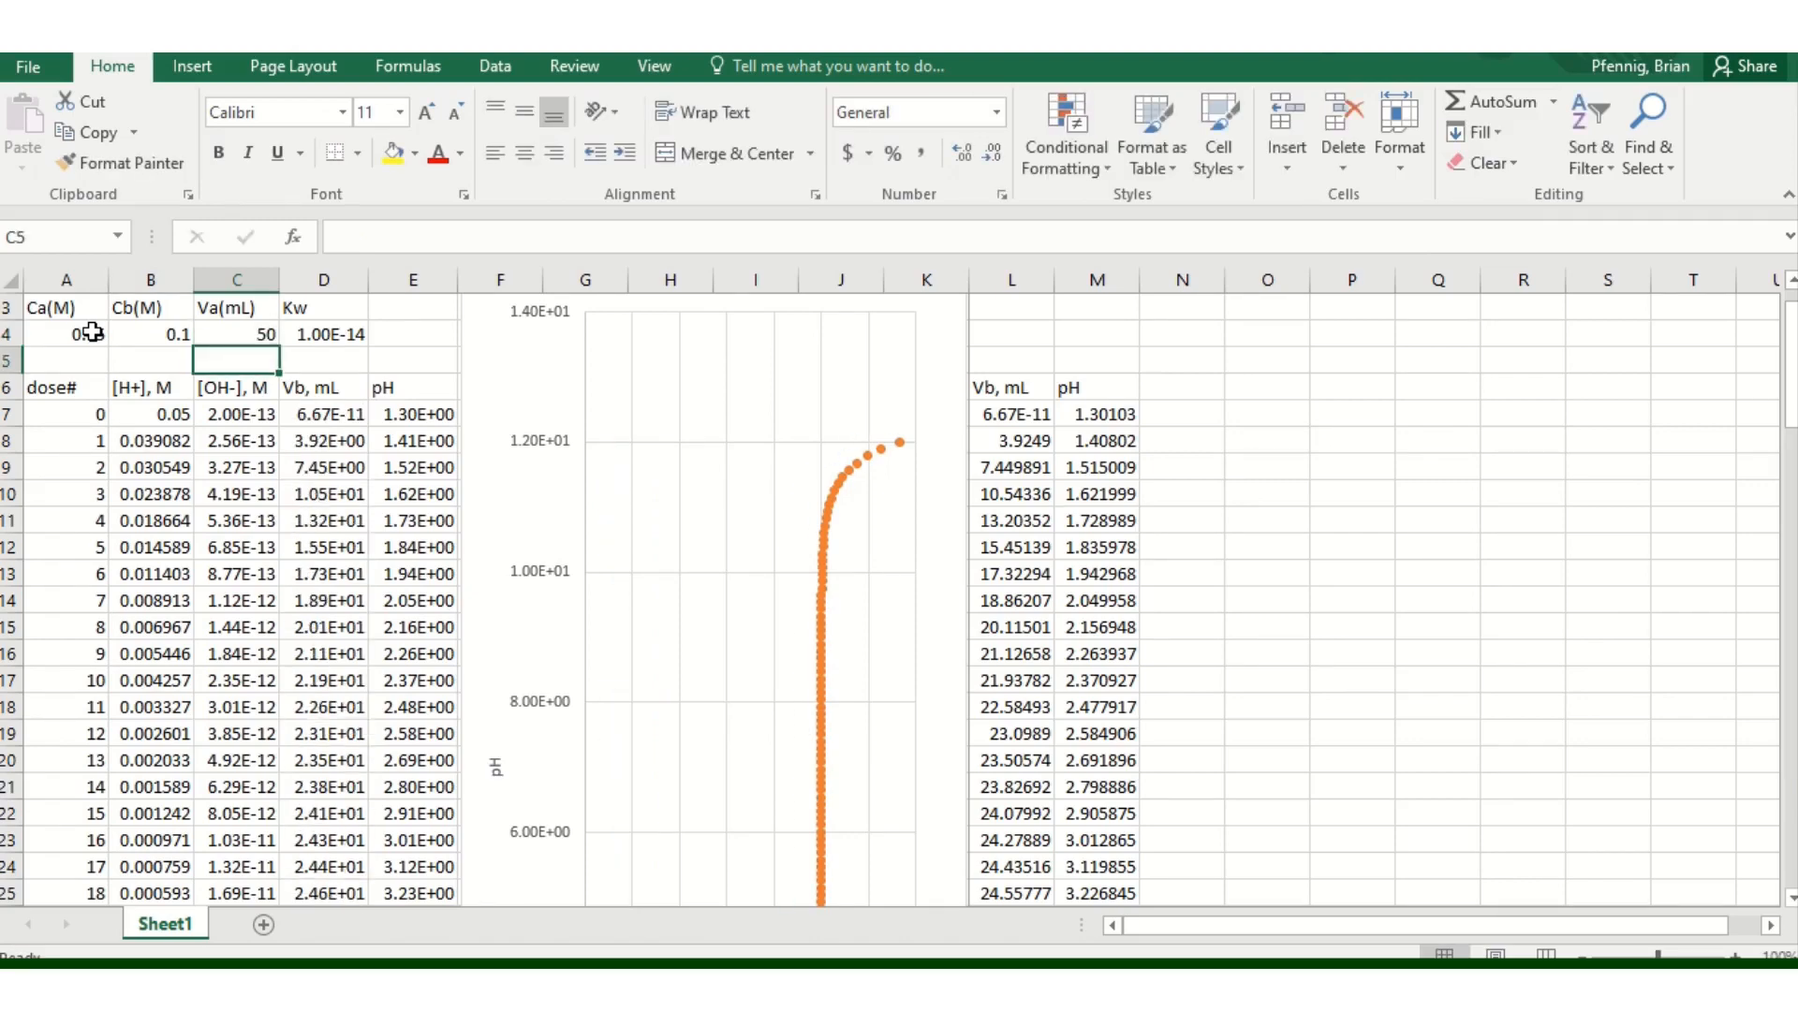
# - Set the water constant Kw in D4 to 5.4E-13 and inspect both titration curves in the chart
pyautogui.click(335, 338)
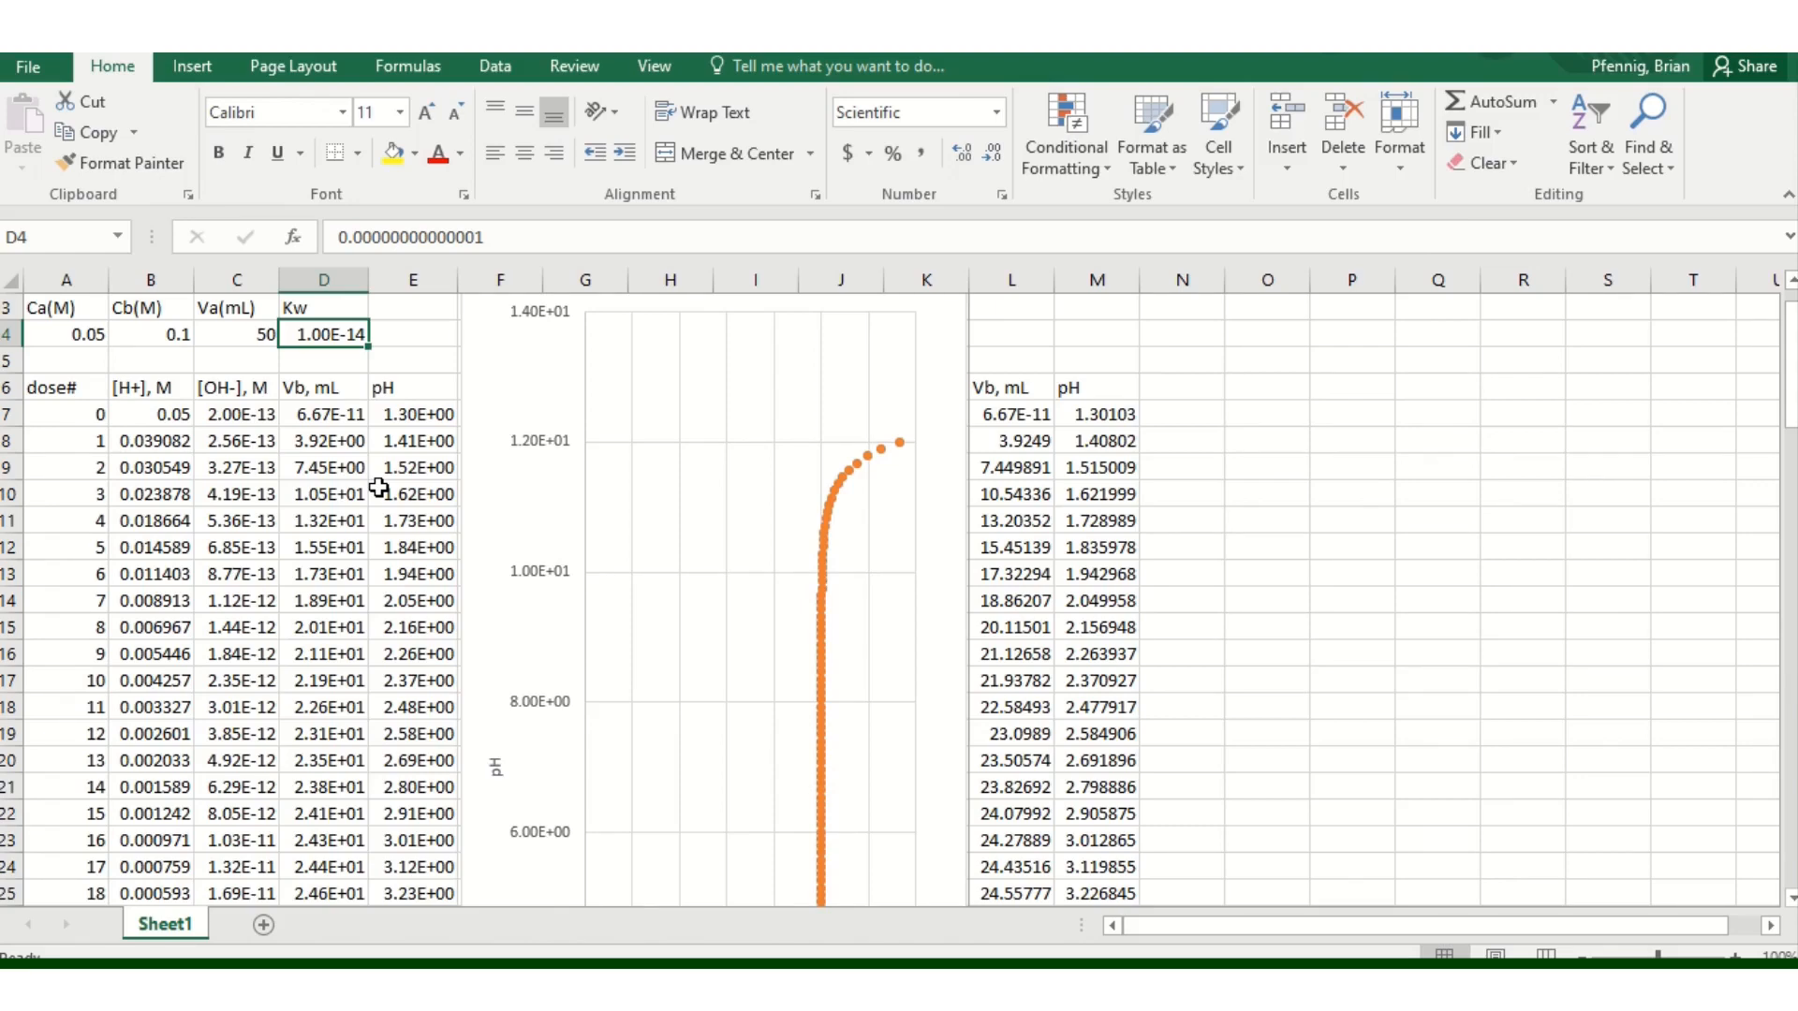
pyautogui.write('5')
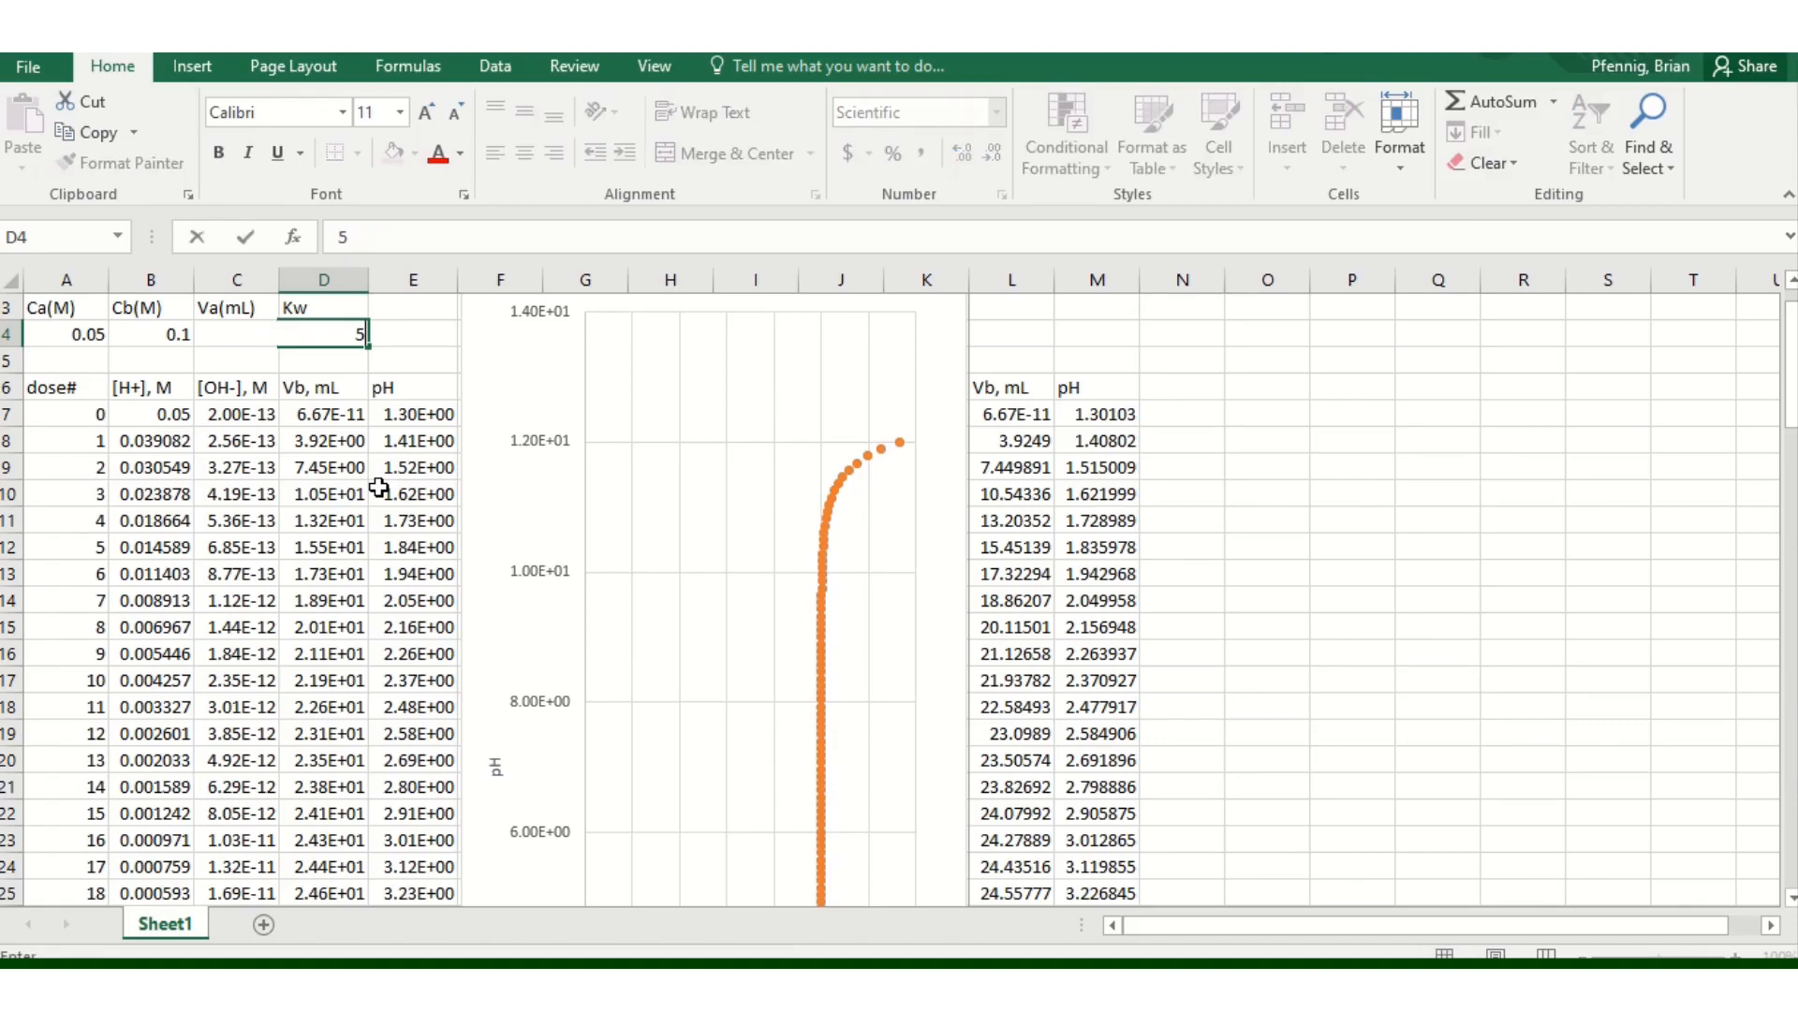
pyautogui.write('.4')
pyautogui.write('e-13')
pyautogui.press('Return')
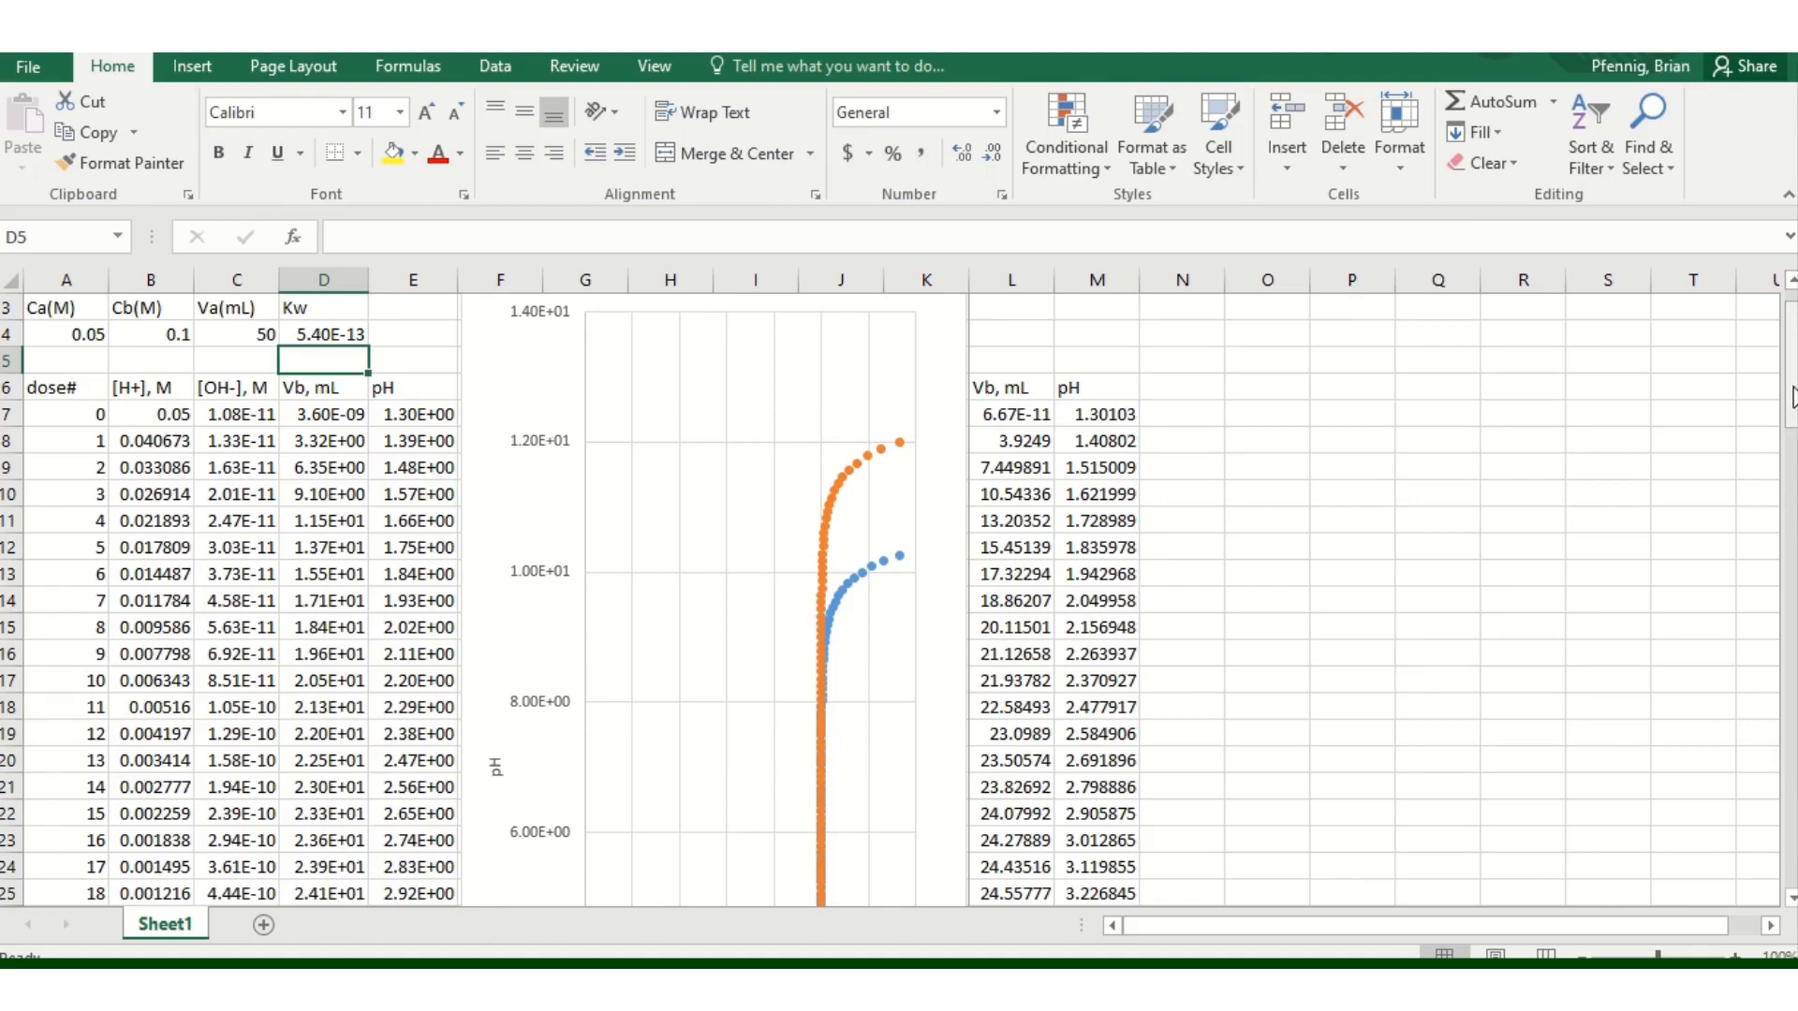
pyautogui.moveTo(1791, 397)
pyautogui.mouseDown()
pyautogui.moveTo(1793, 468)
pyautogui.moveTo(1792, 394)
pyautogui.mouseUp()
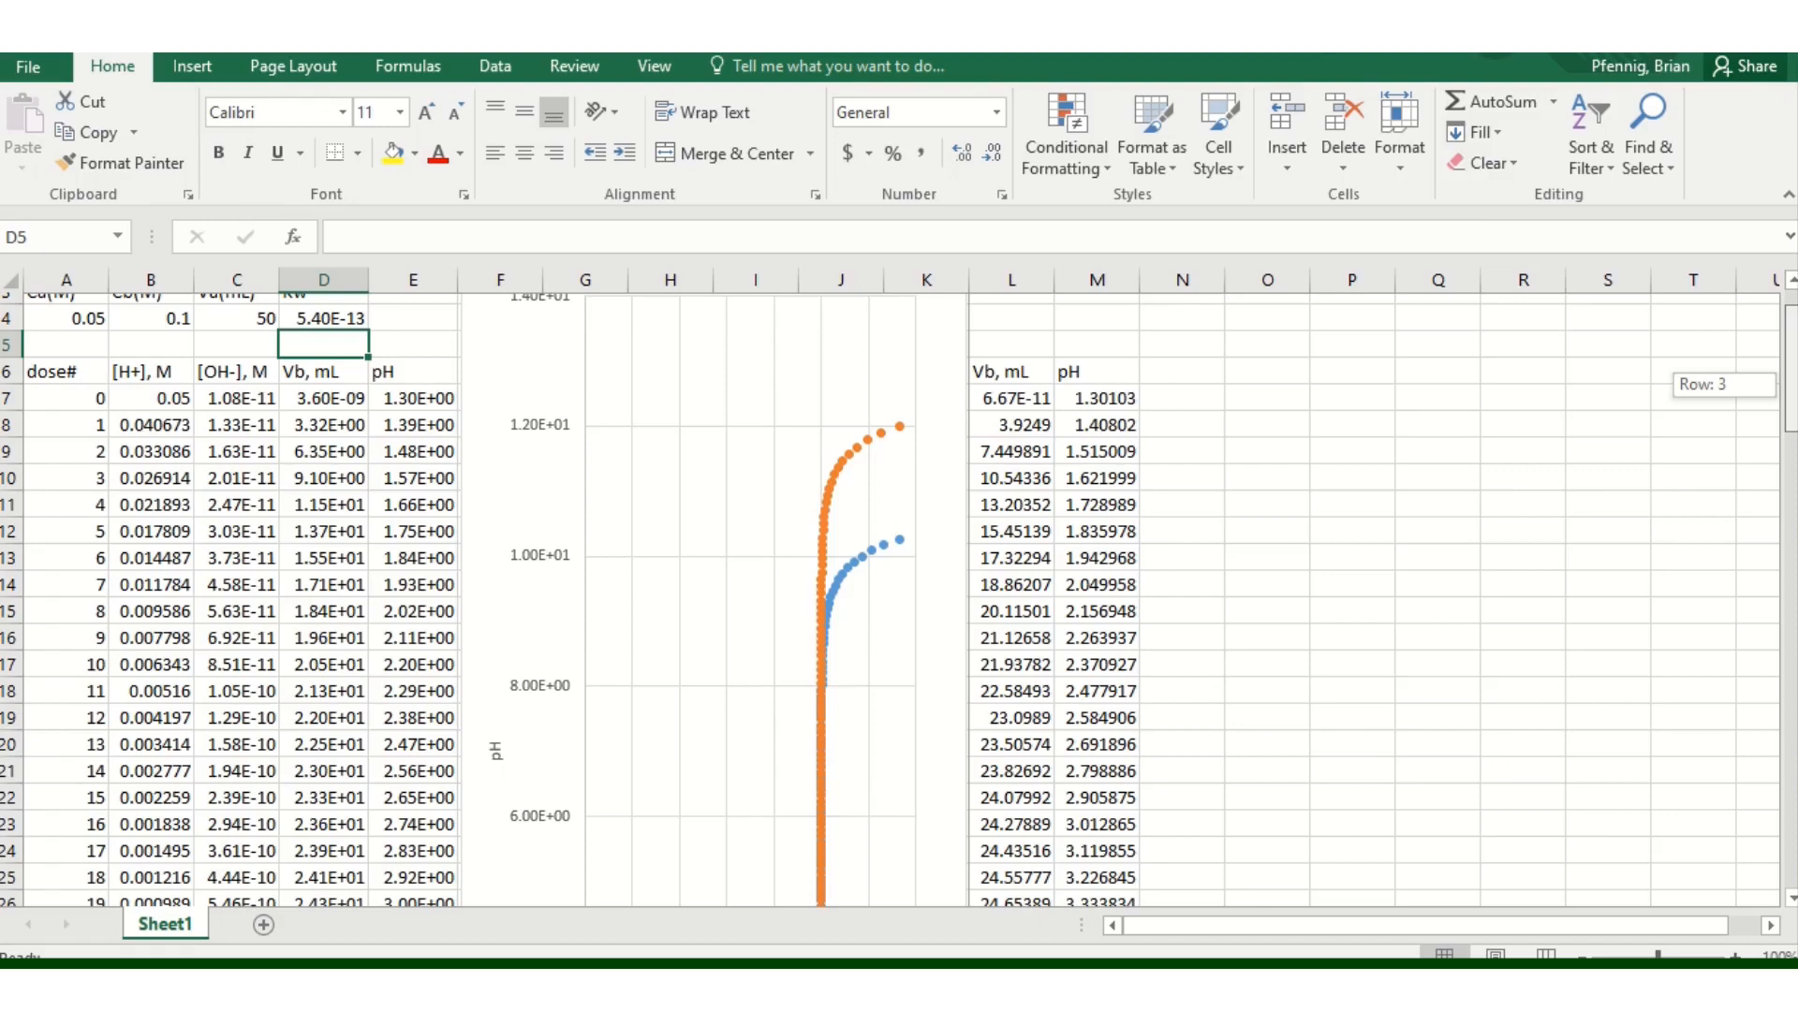
pyautogui.moveTo(1793, 394); pyautogui.dragTo(1790, 410)
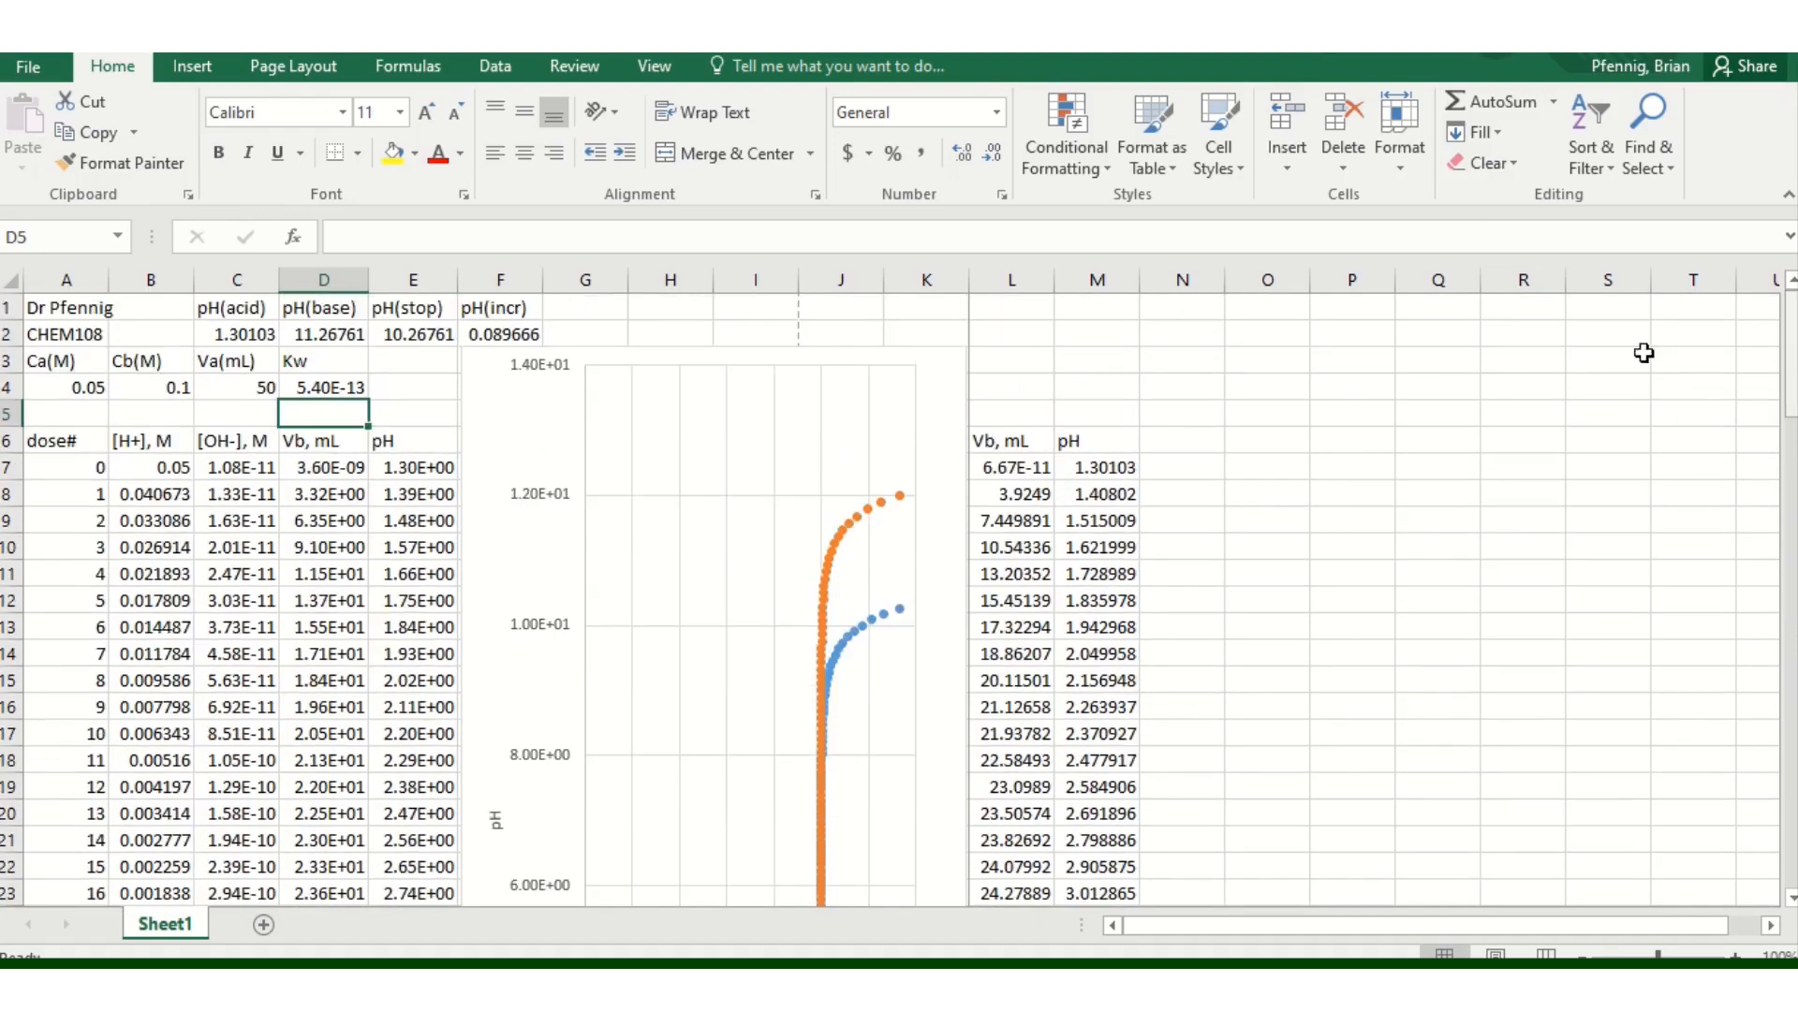
# - Restore the water constant Kw in D4 to 1E-14
pyautogui.click(320, 387)
pyautogui.write('1e-14')
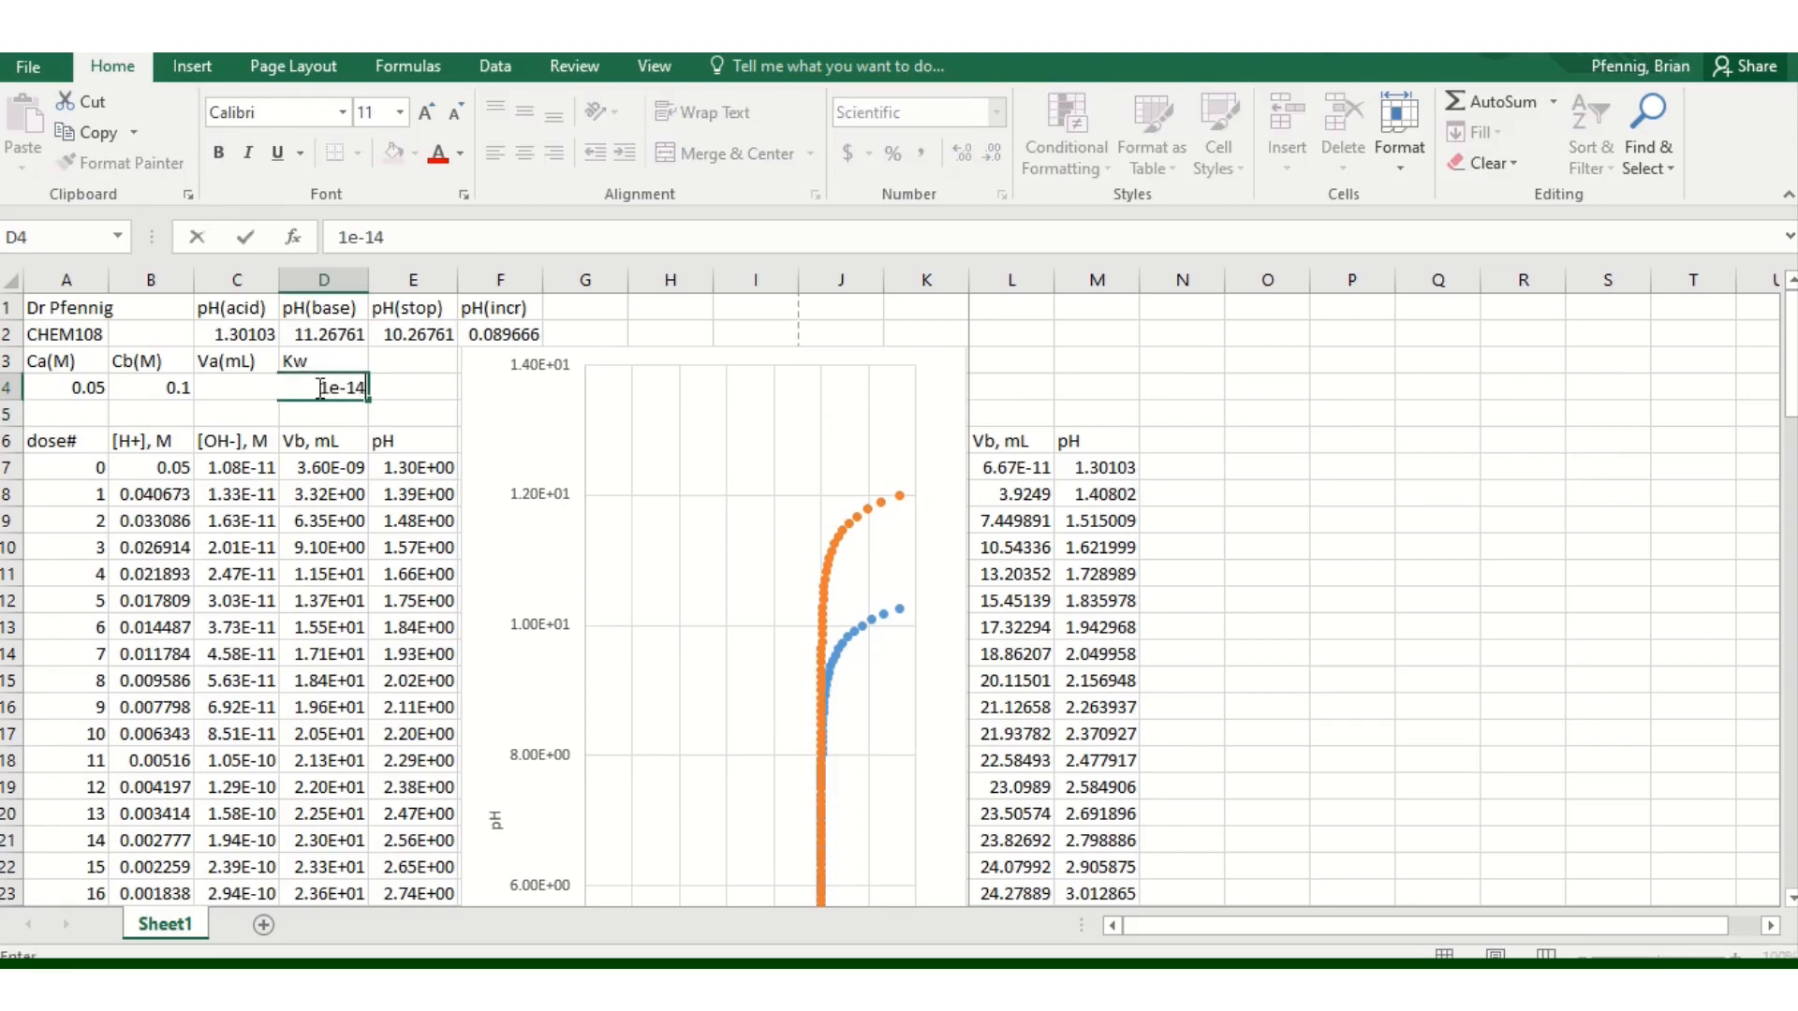
pyautogui.press('Return')
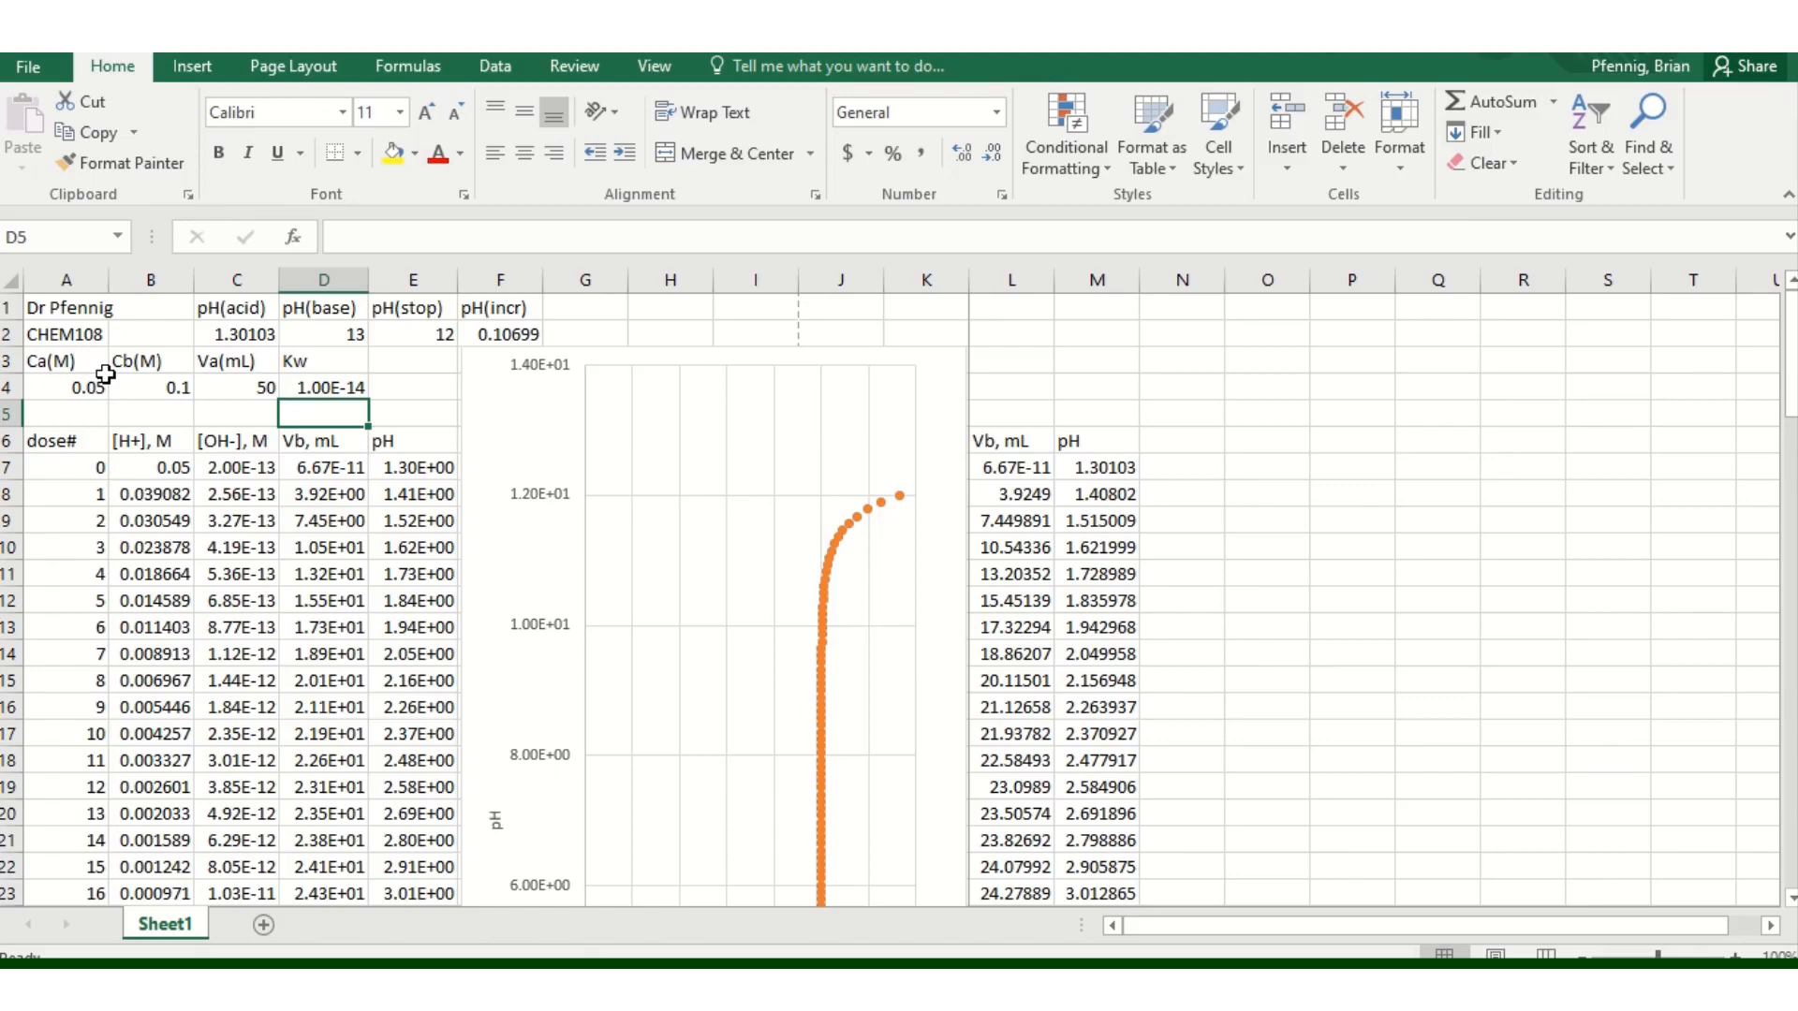
# - Set the acid concentration Ca in A4 to 0.0005 M
pyautogui.click(75, 388)
pyautogui.write('.')
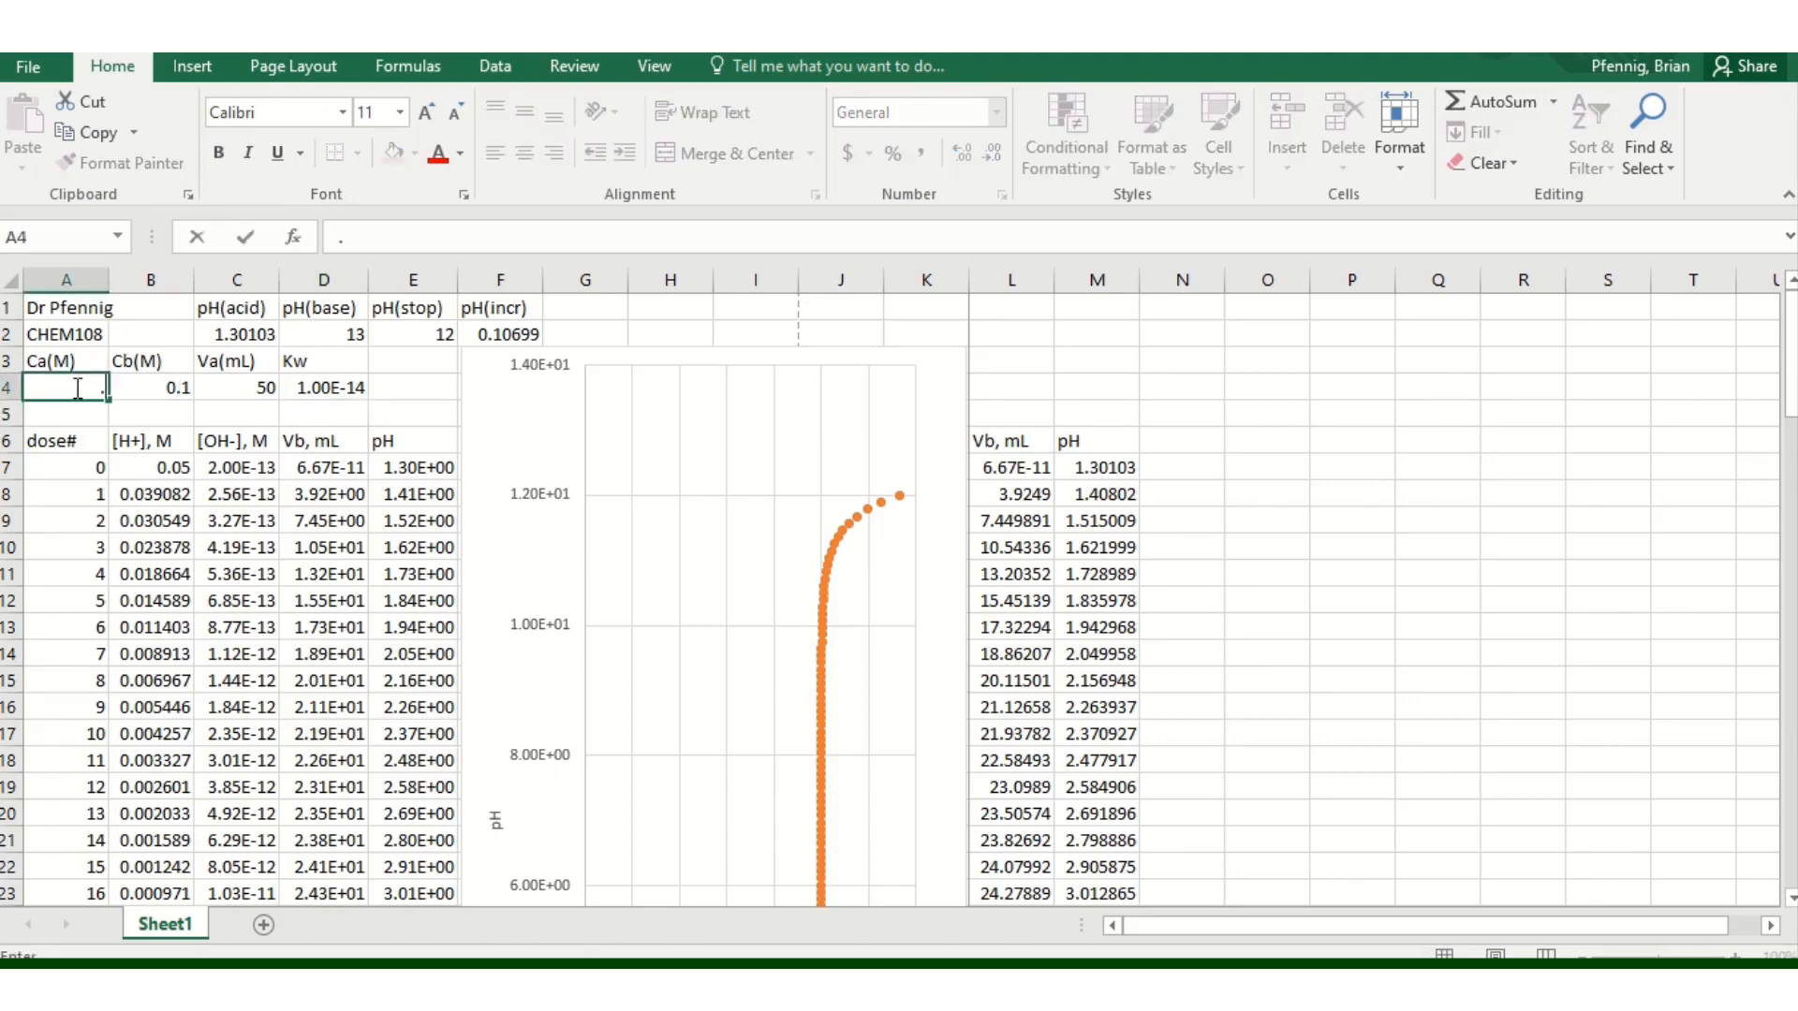
pyautogui.write('0005')
pyautogui.press('Return')
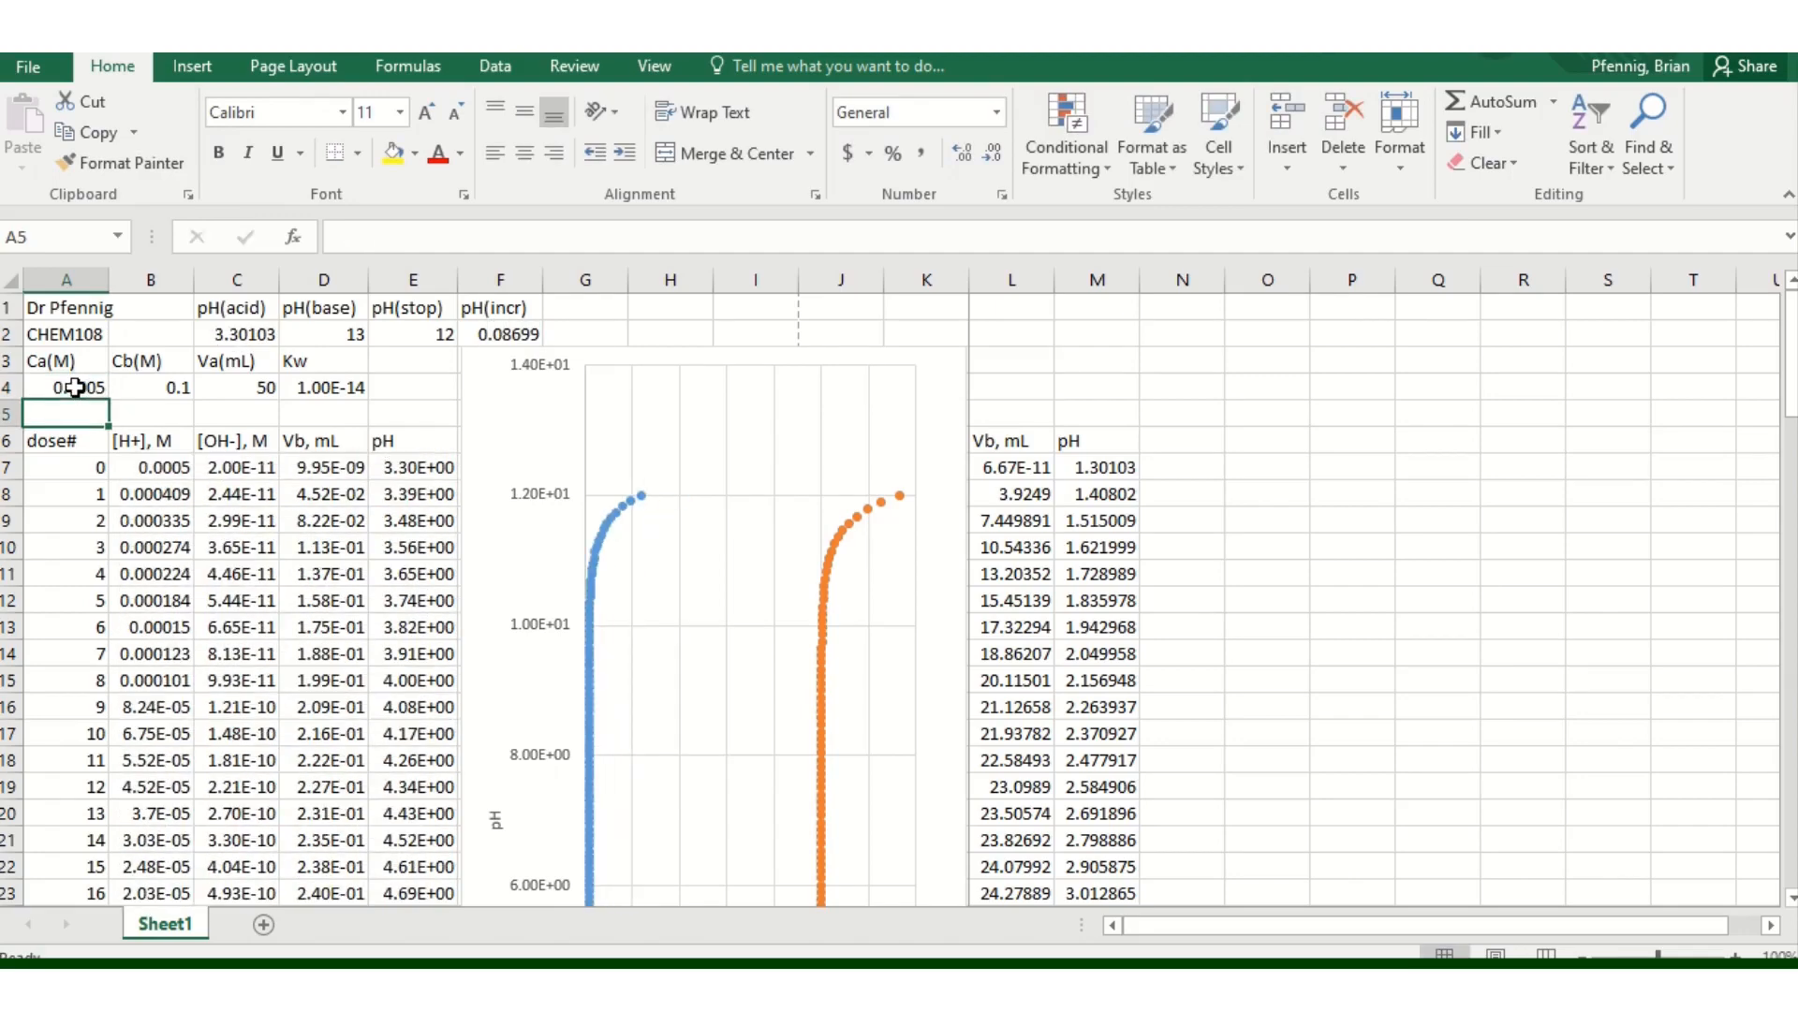
# - Set the base concentration Cb in B4 to 0.001 M and compare both titration curves along the chart's full height
pyautogui.click(139, 389)
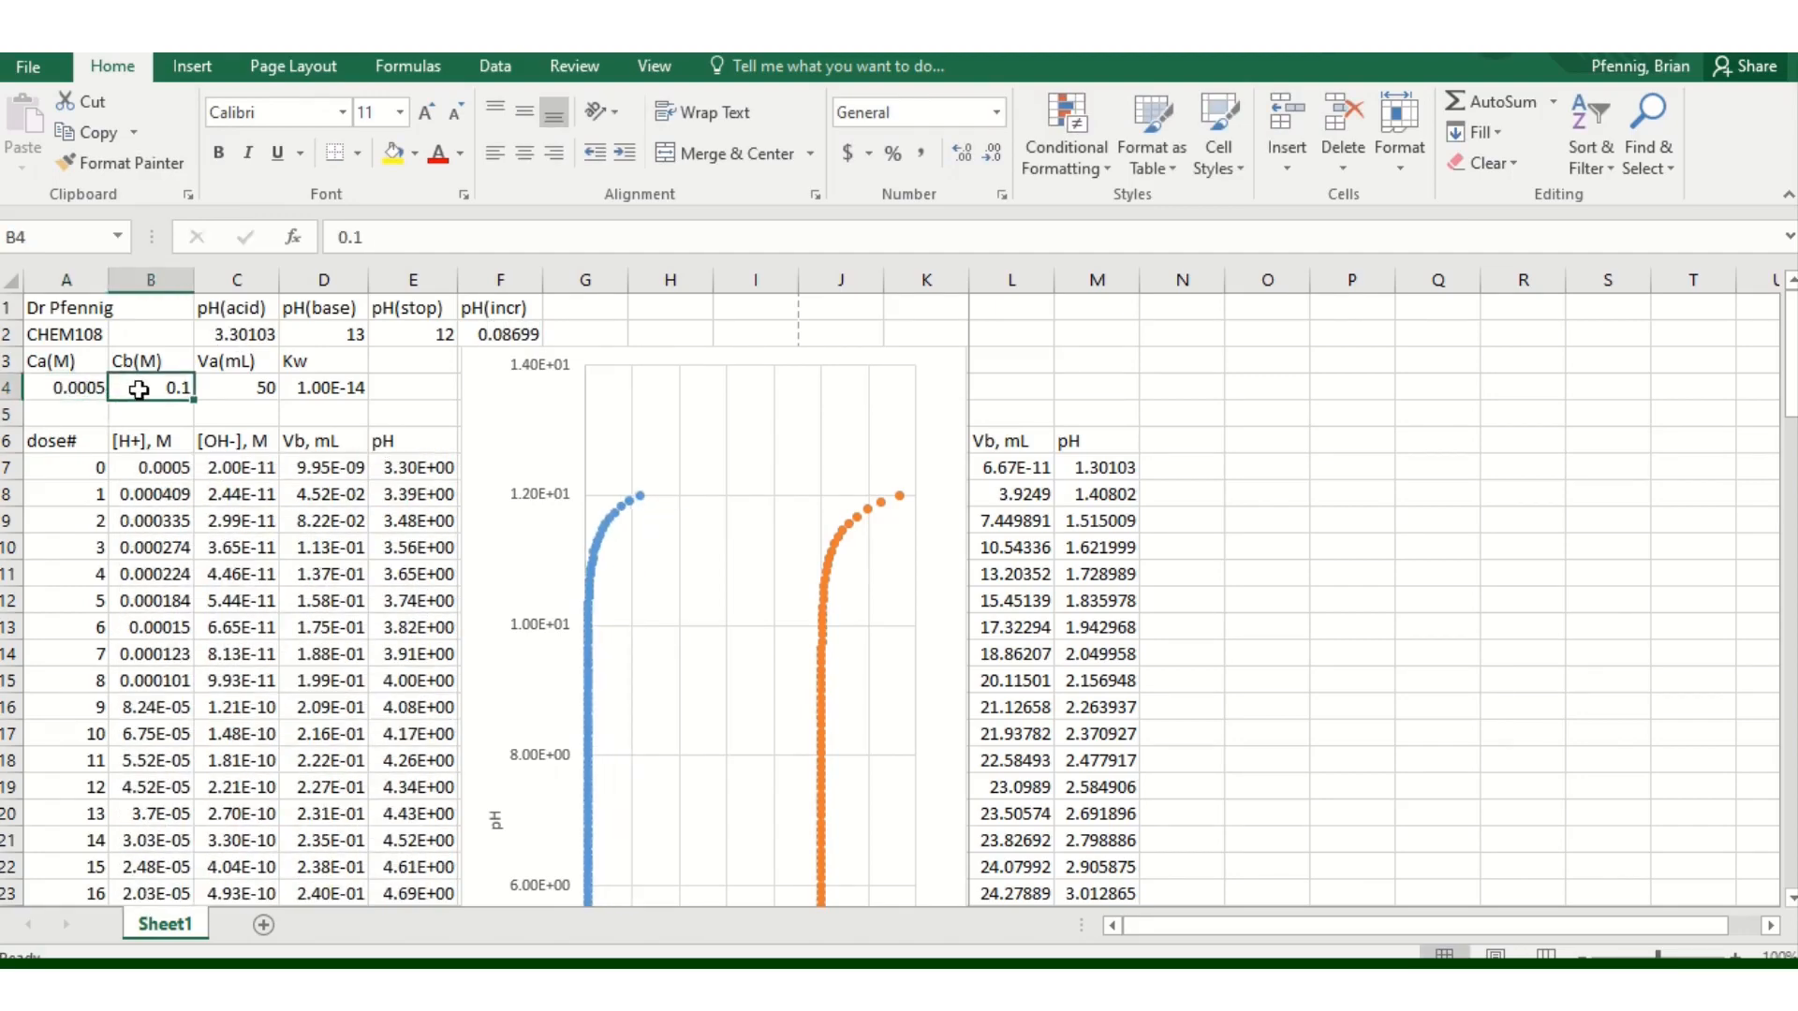
pyautogui.write('.001')
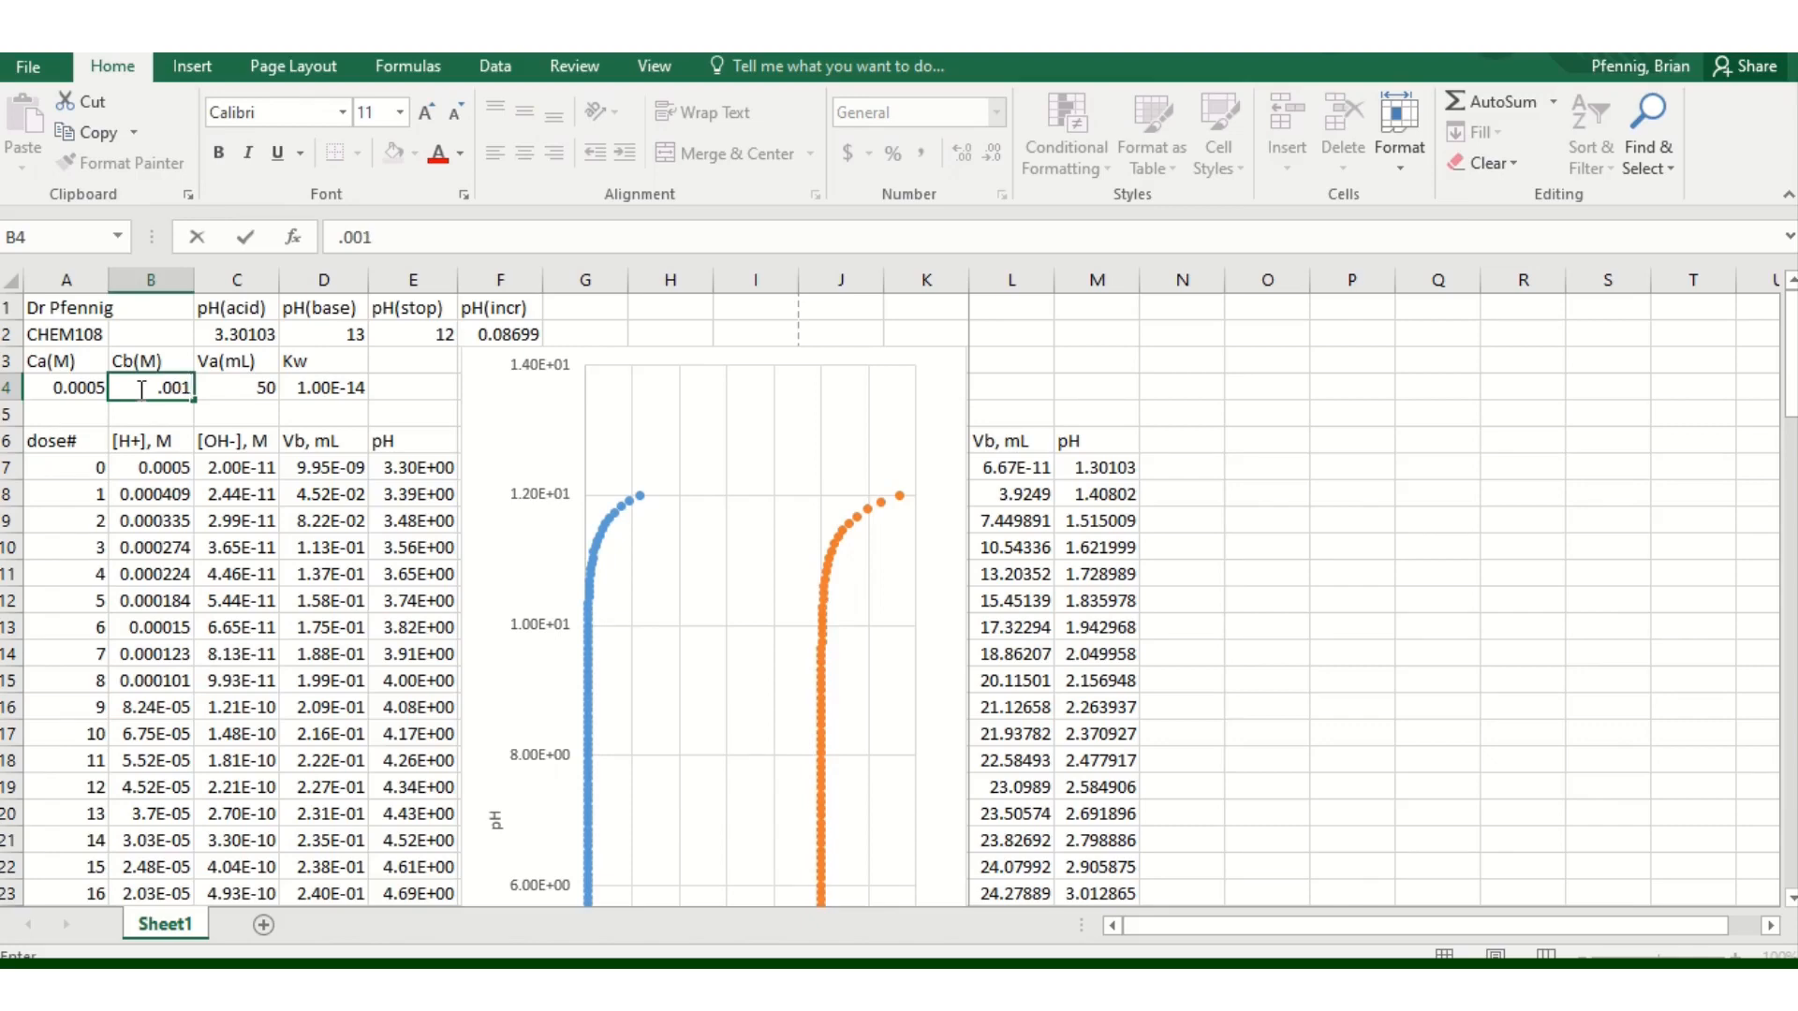
pyautogui.press('Return')
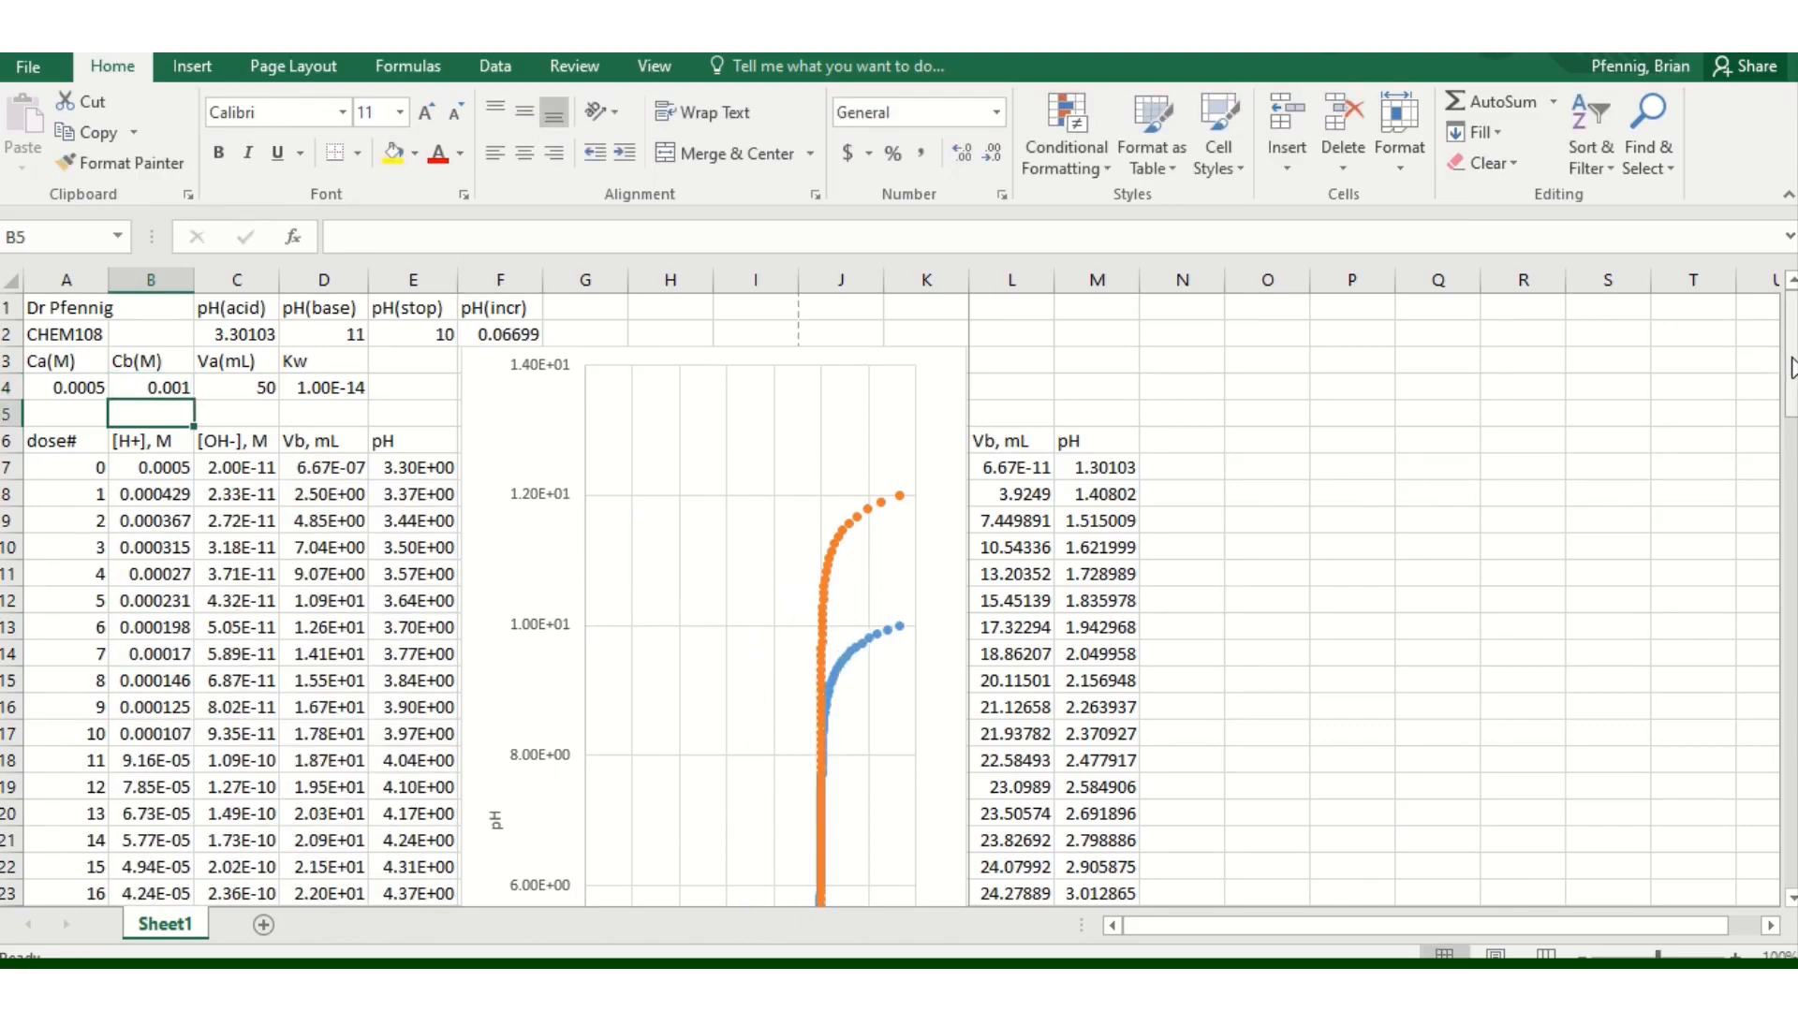
pyautogui.moveTo(1791, 376); pyautogui.dragTo(1793, 431)
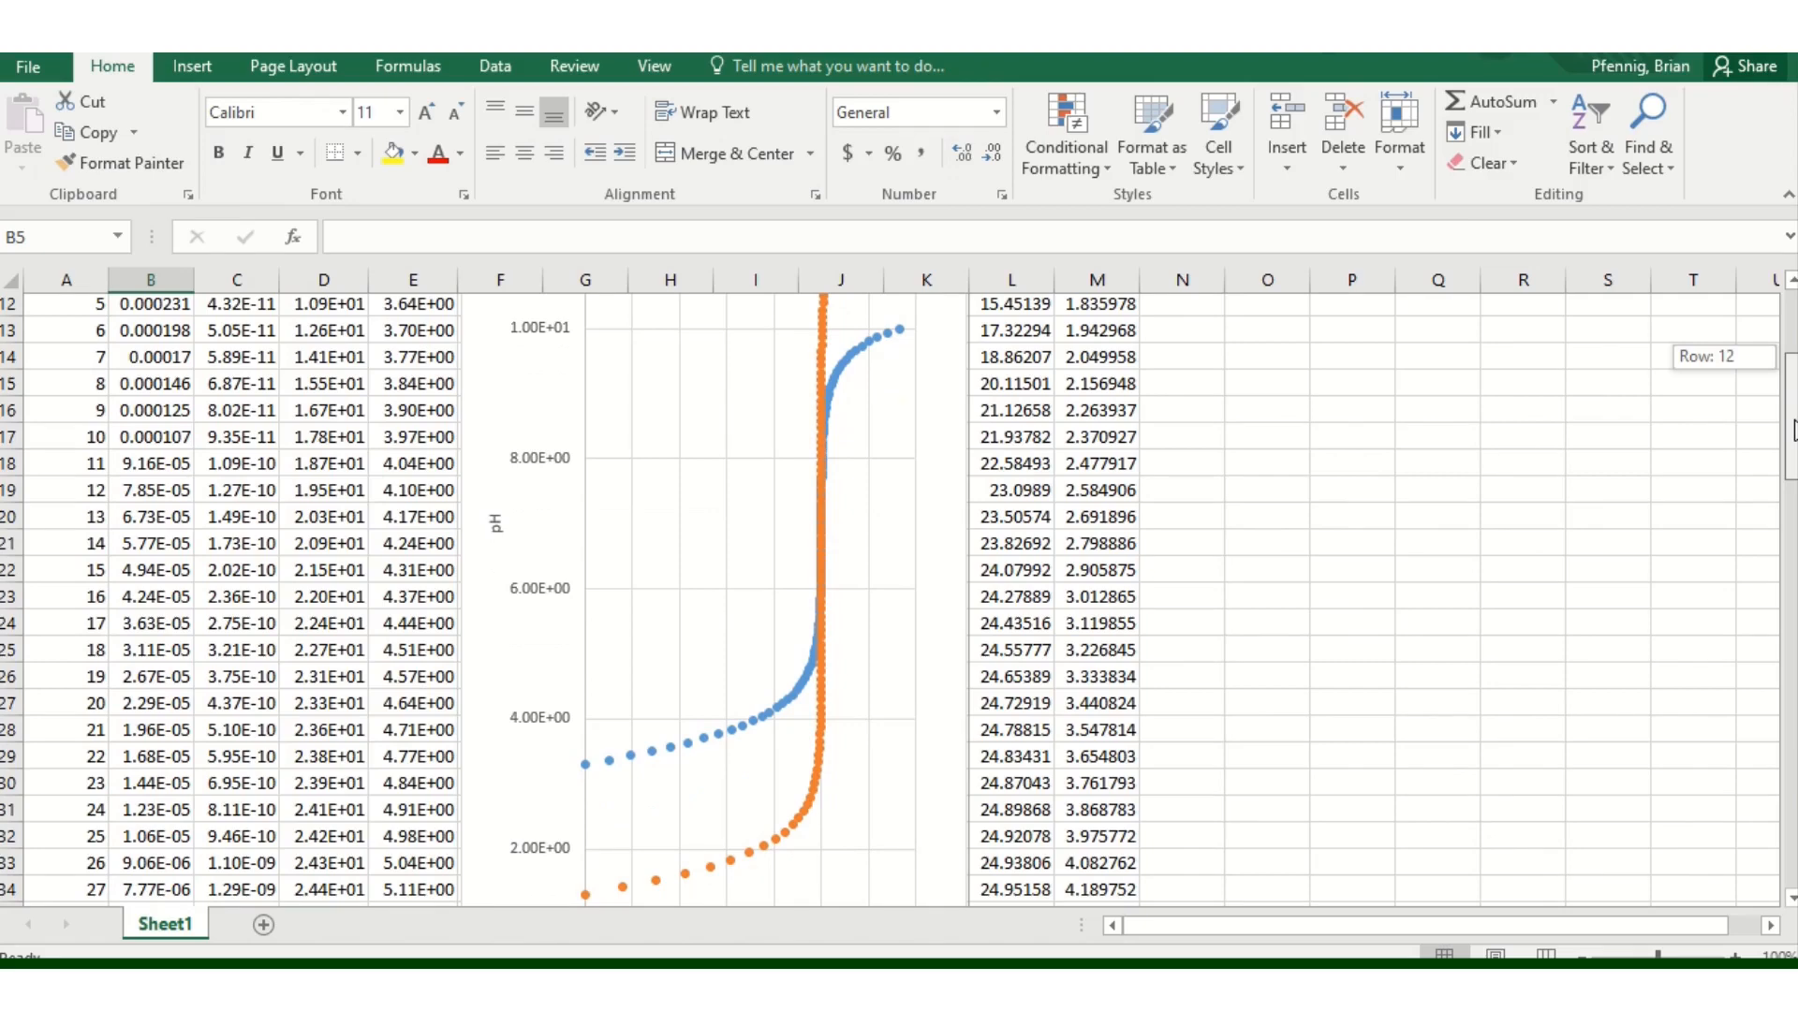
pyautogui.moveTo(1793, 431); pyautogui.dragTo(1793, 422)
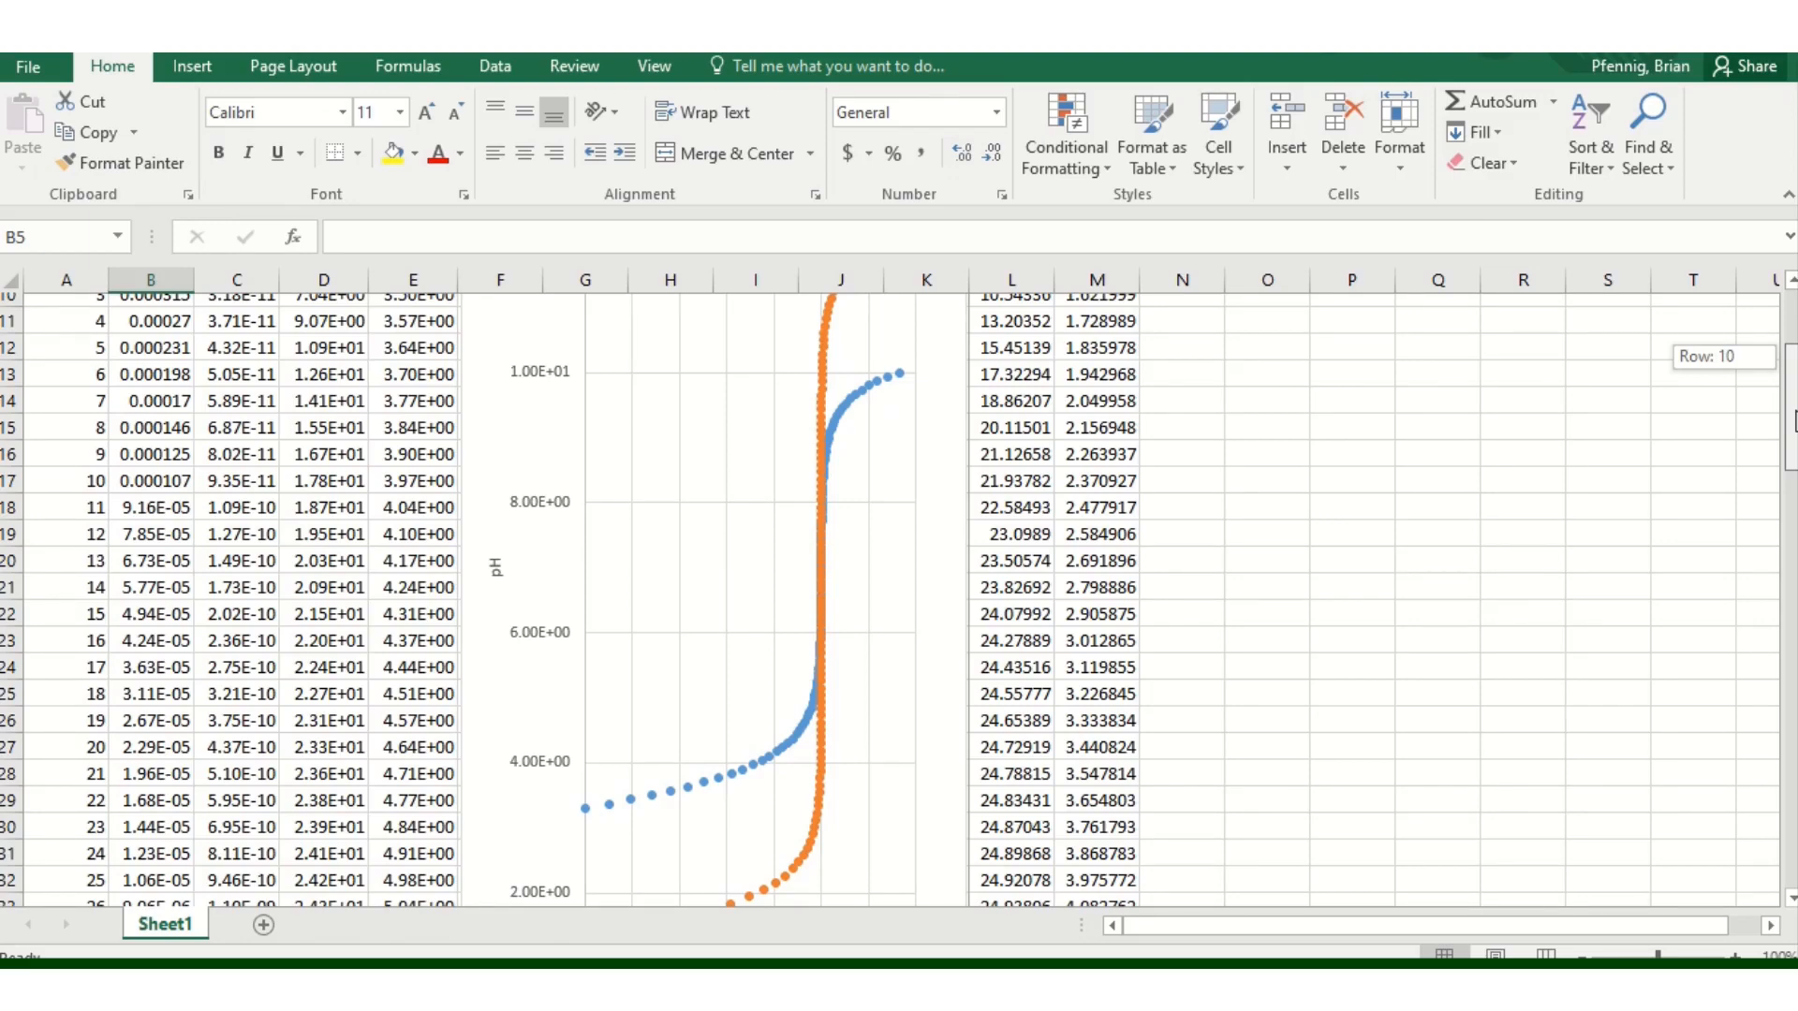
pyautogui.moveTo(1793, 421); pyautogui.dragTo(1793, 367)
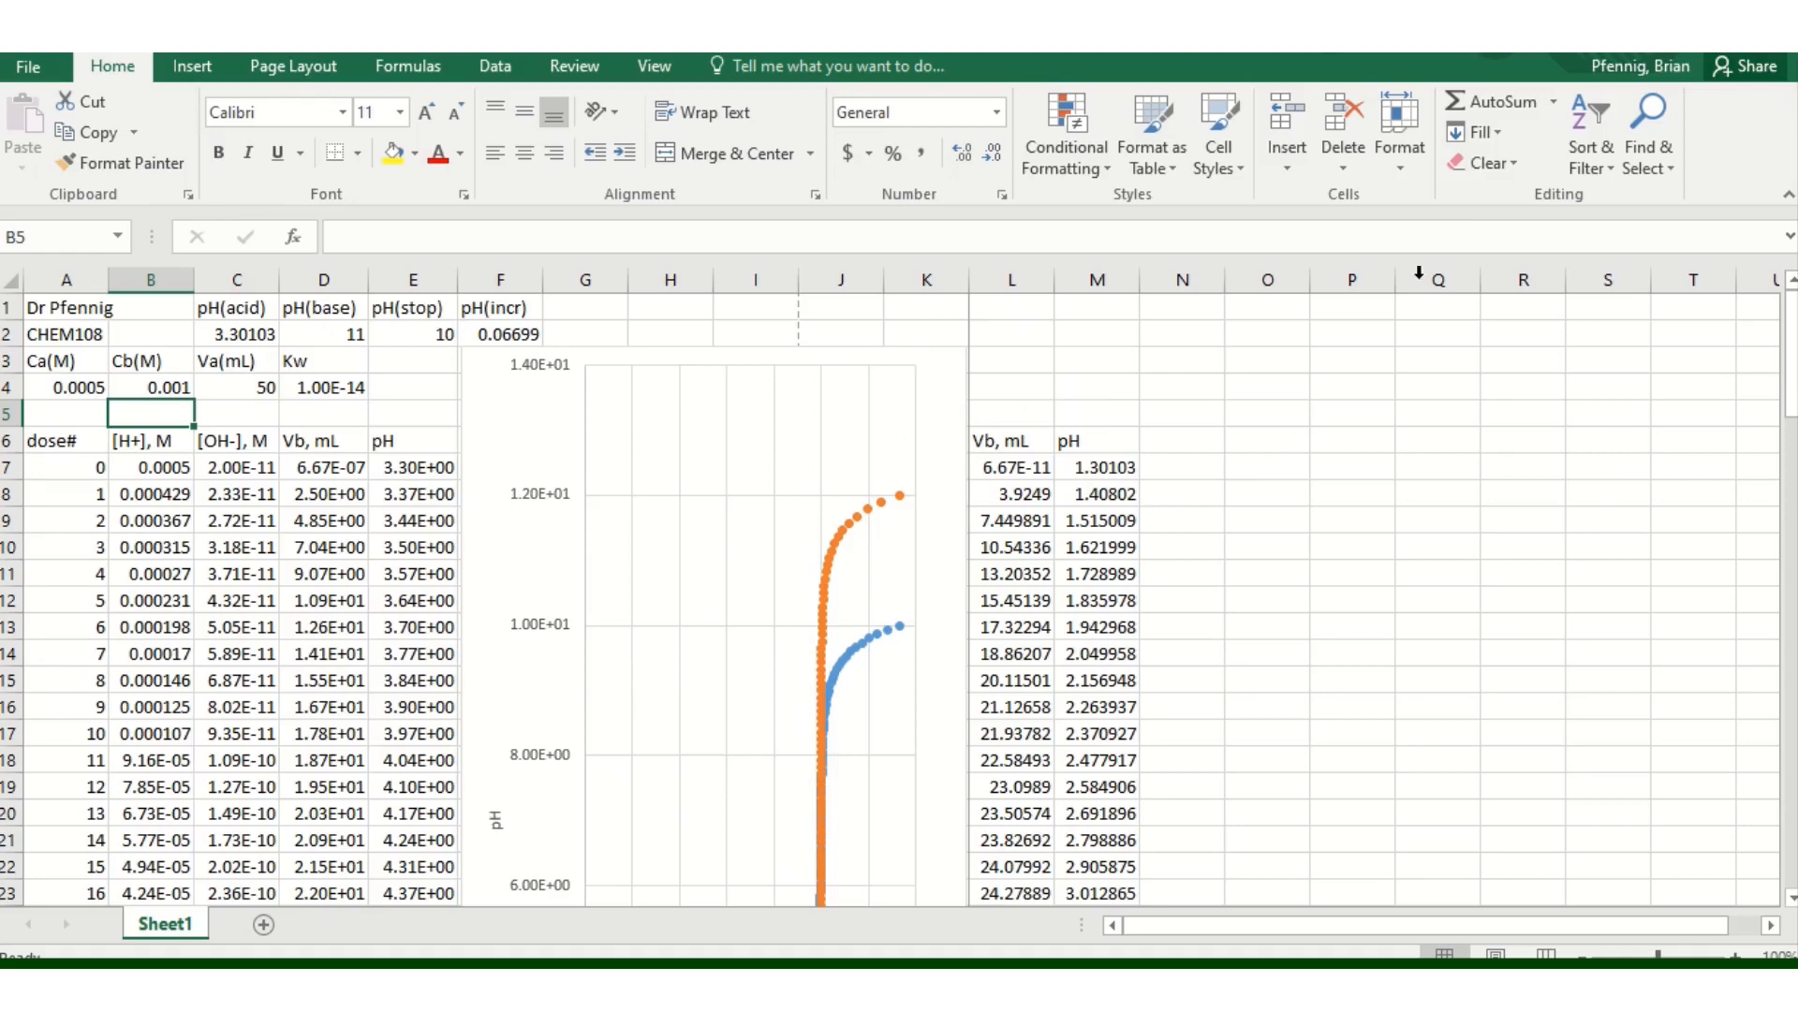
# - Restore the acid concentration Ca in A4 to 0.05 M and the base concentration Cb in B4 to 0.1 M
pyautogui.click(73, 387)
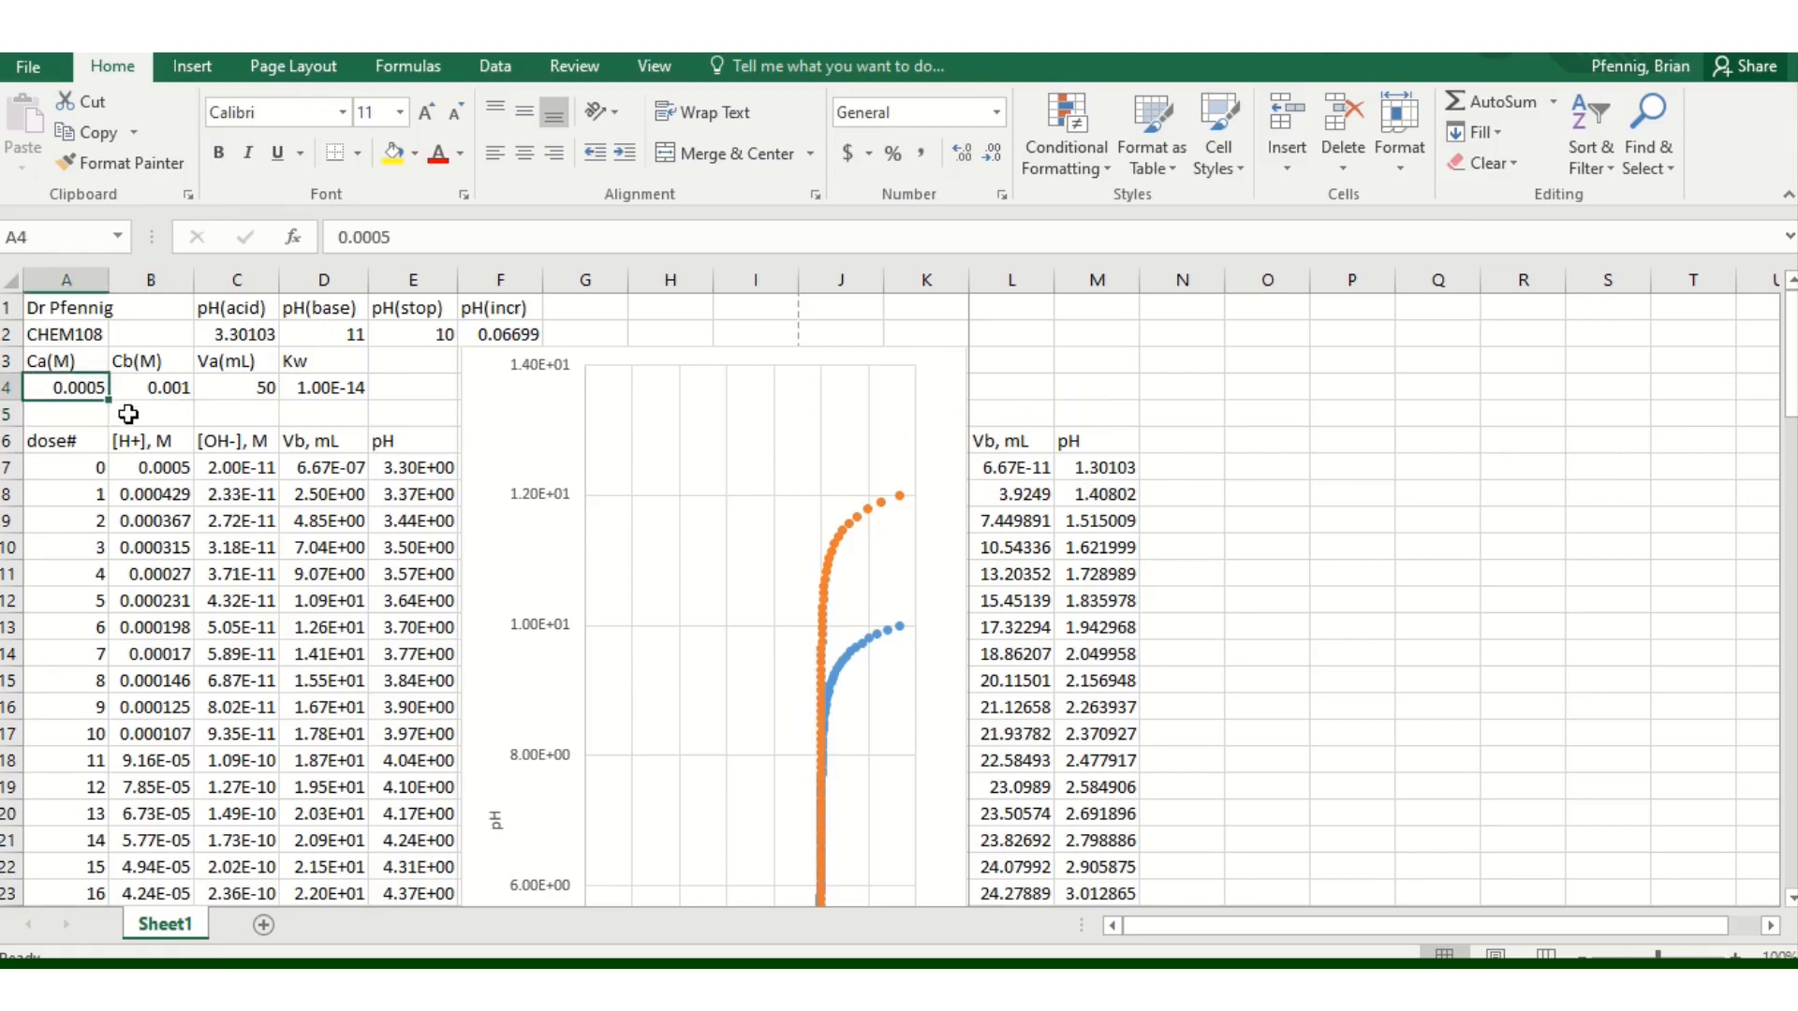
pyautogui.write('.05')
pyautogui.press('Tab')
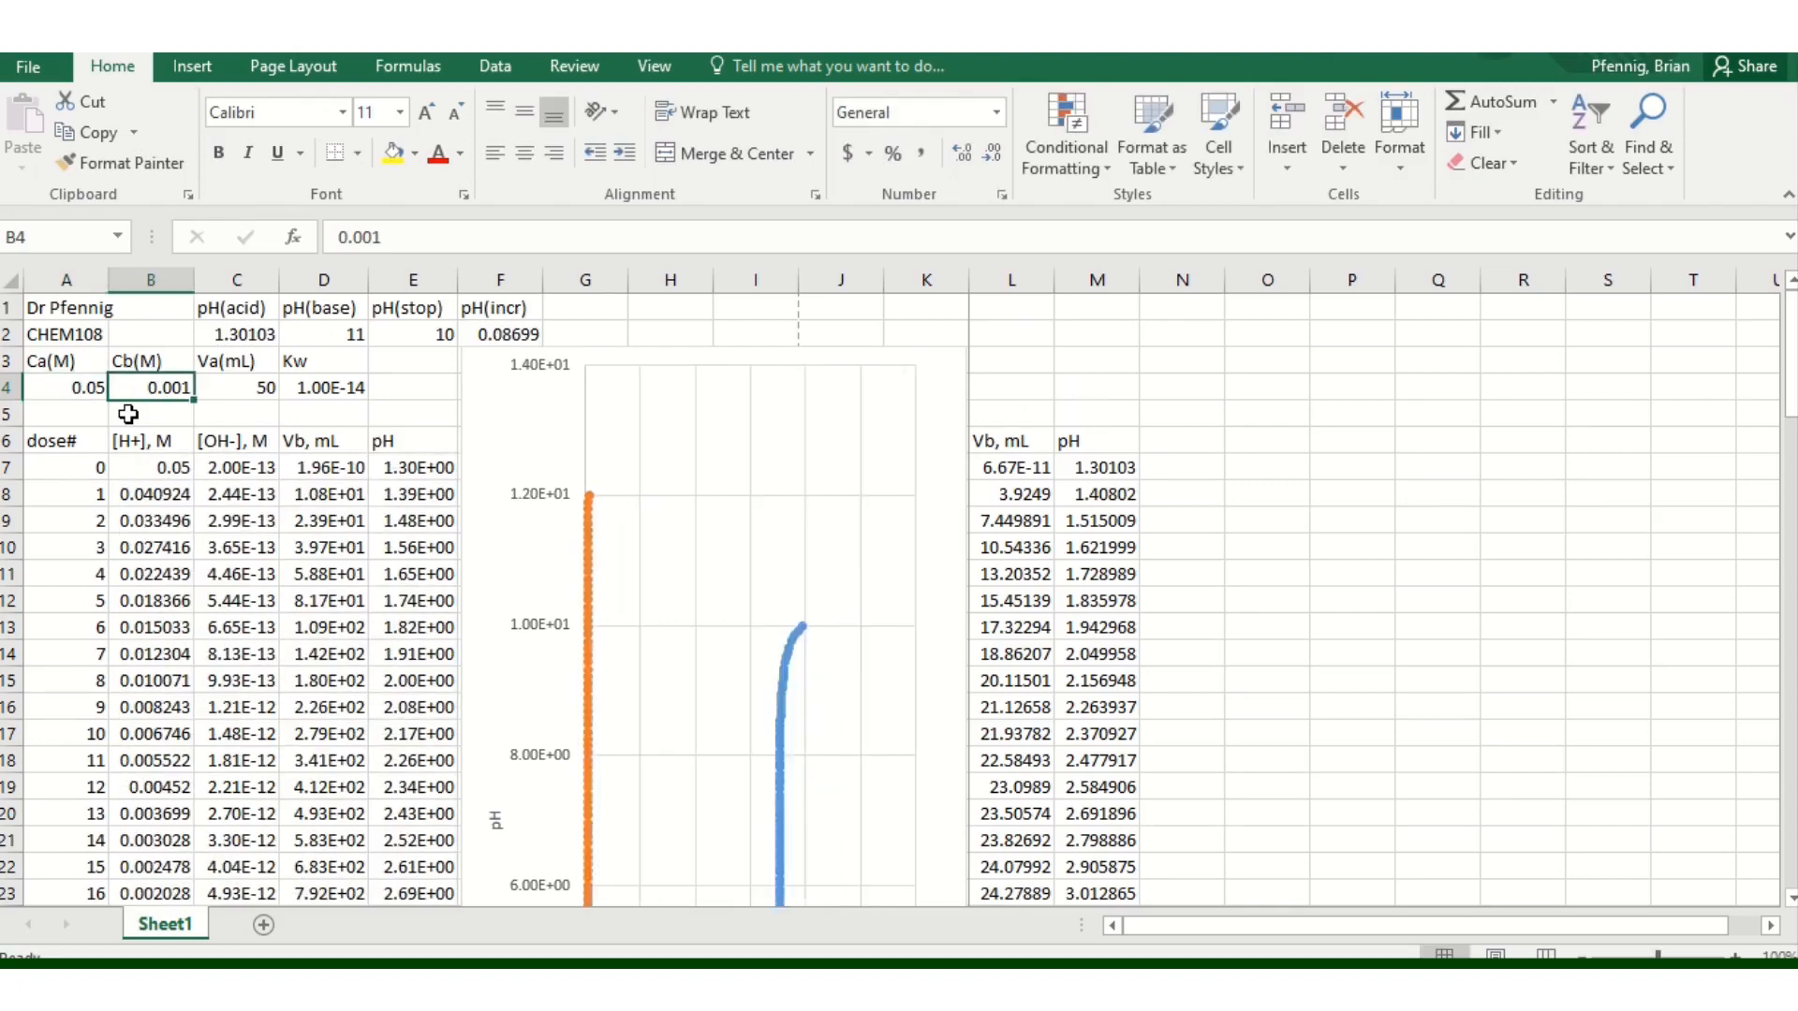
pyautogui.write('.1')
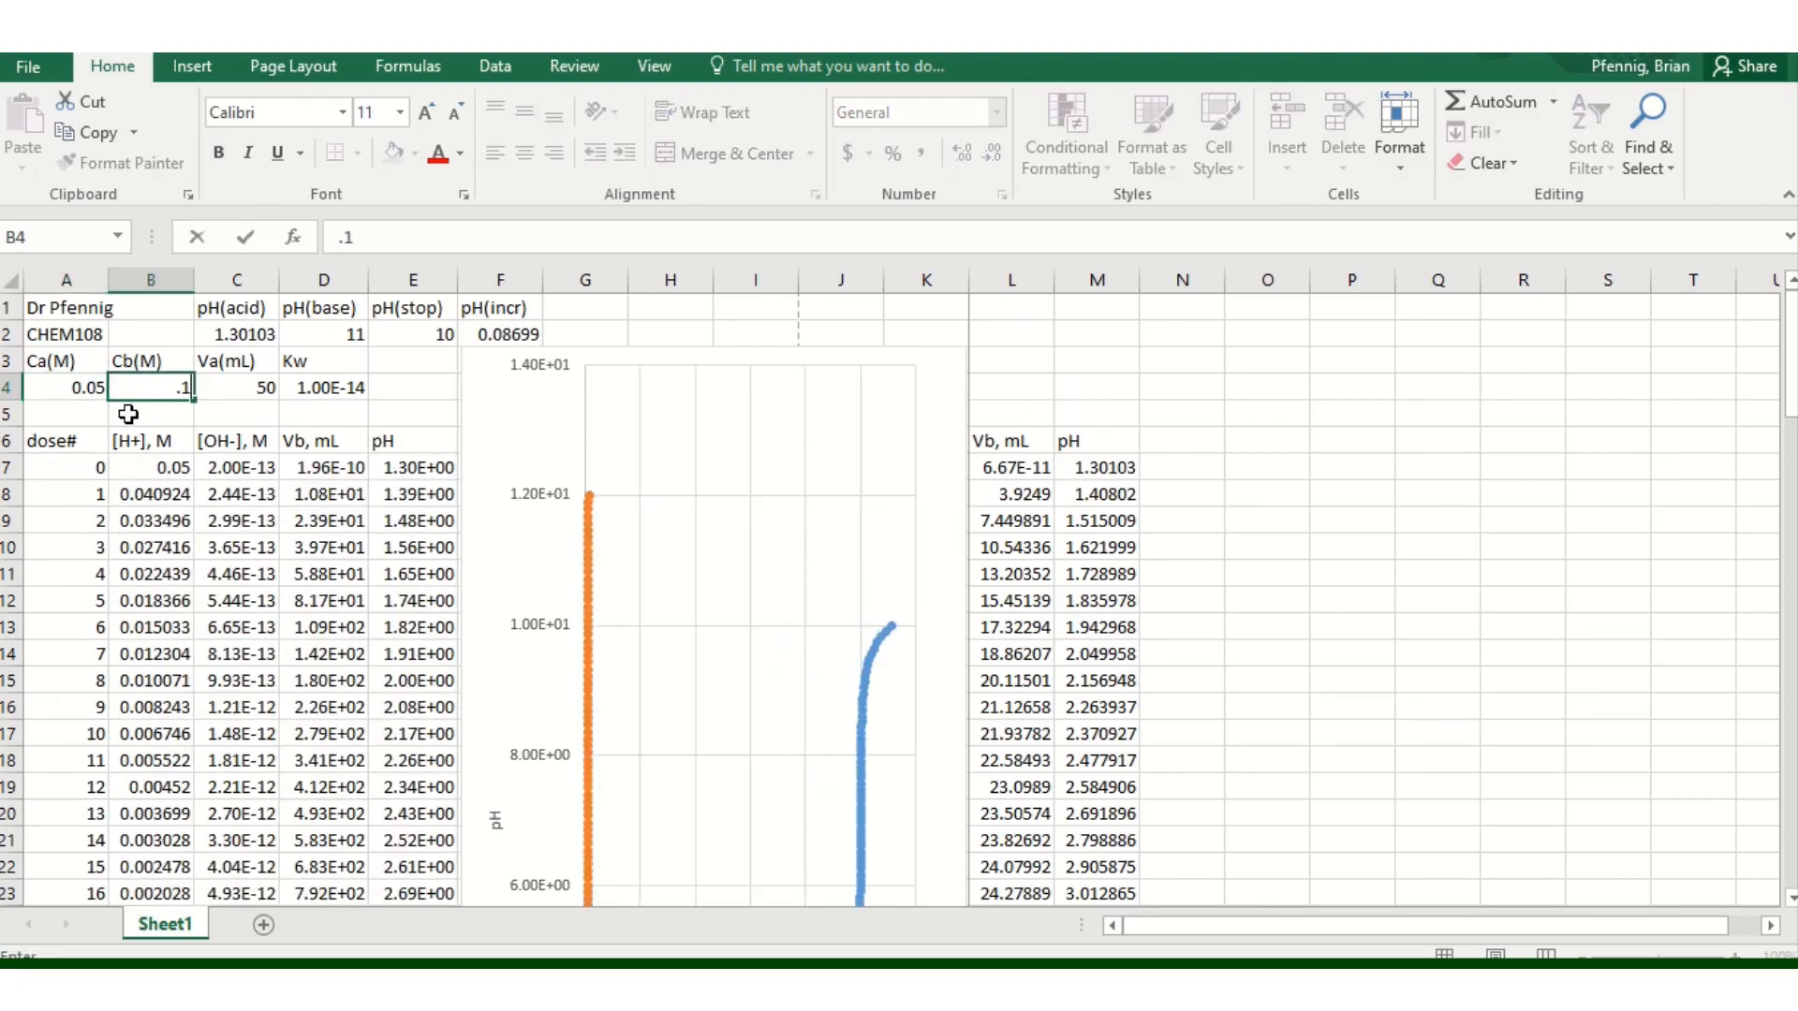
pyautogui.press('Return')
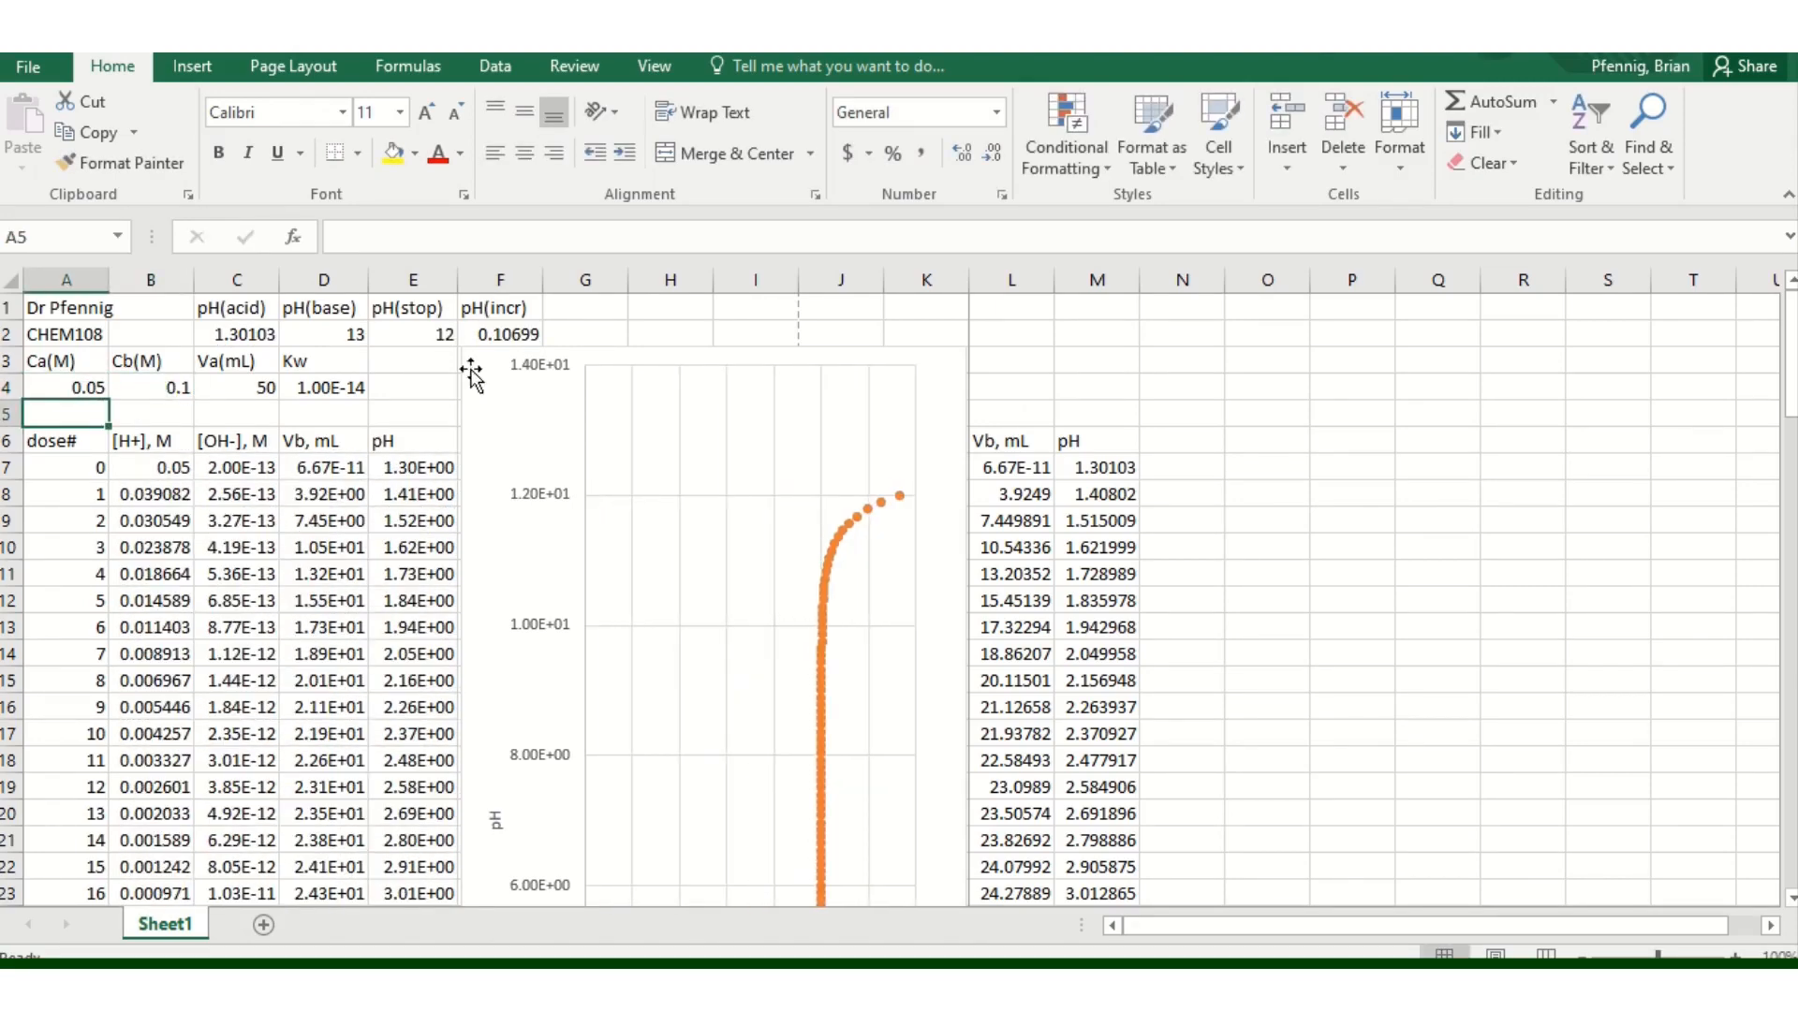